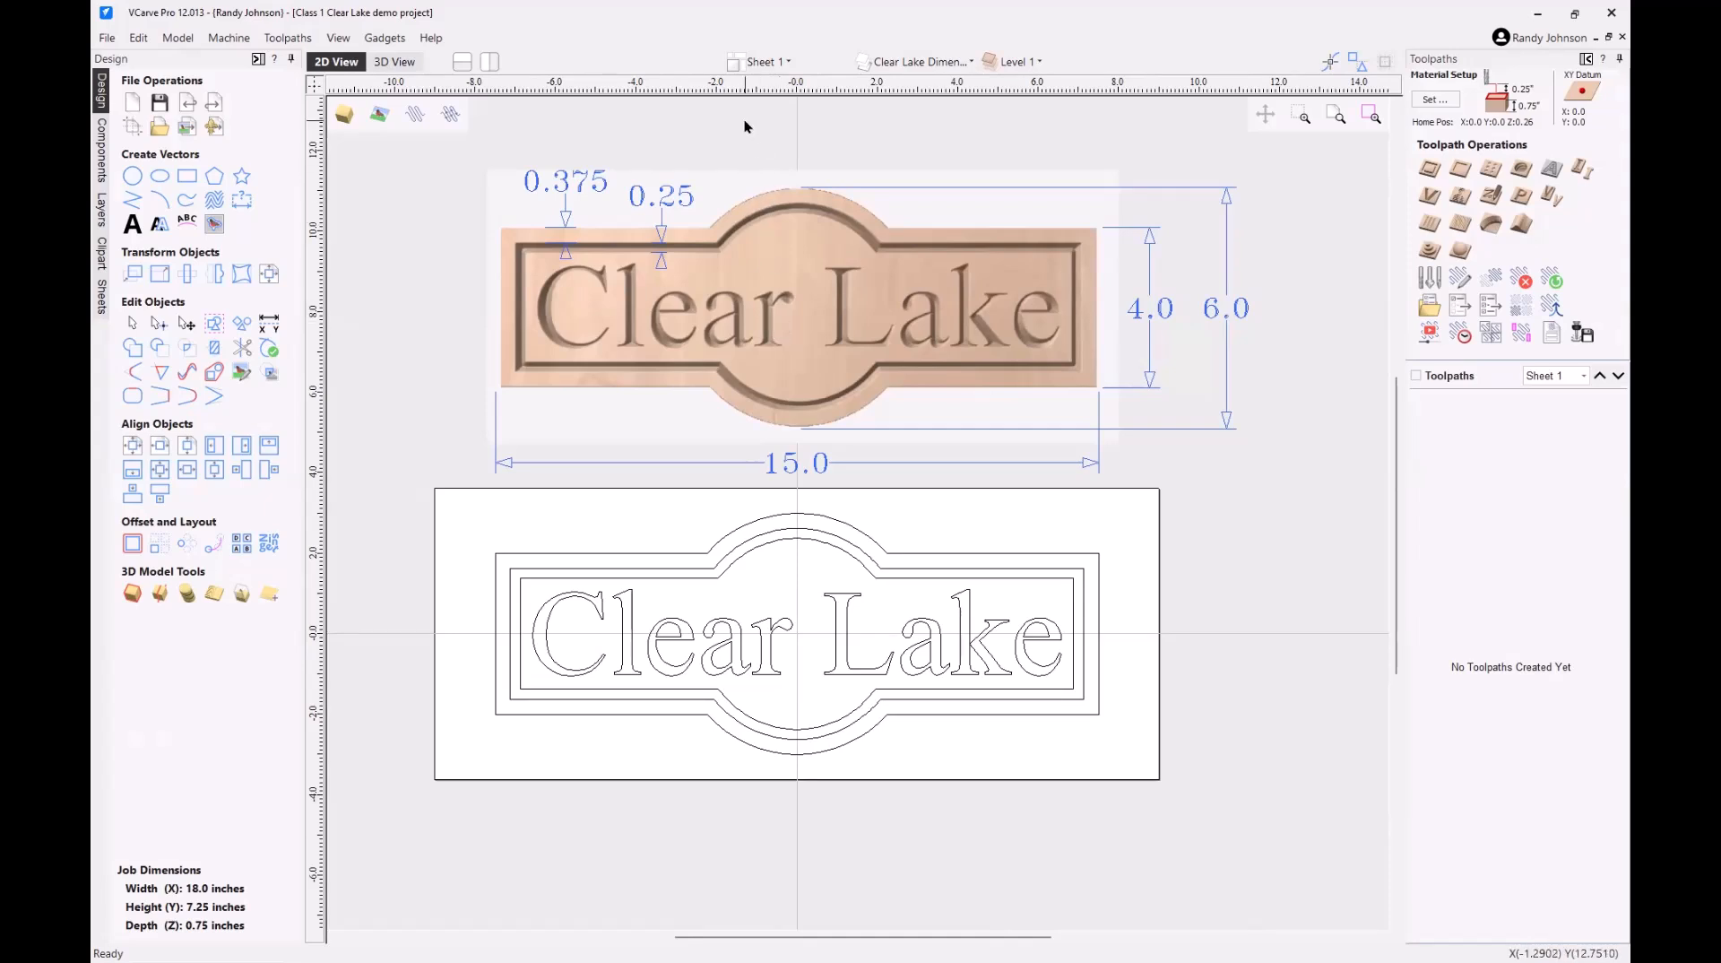
# - Make the Clear Lake Demo layer active and hide the Clear Lake vectors layer
pyautogui.click(892, 66)
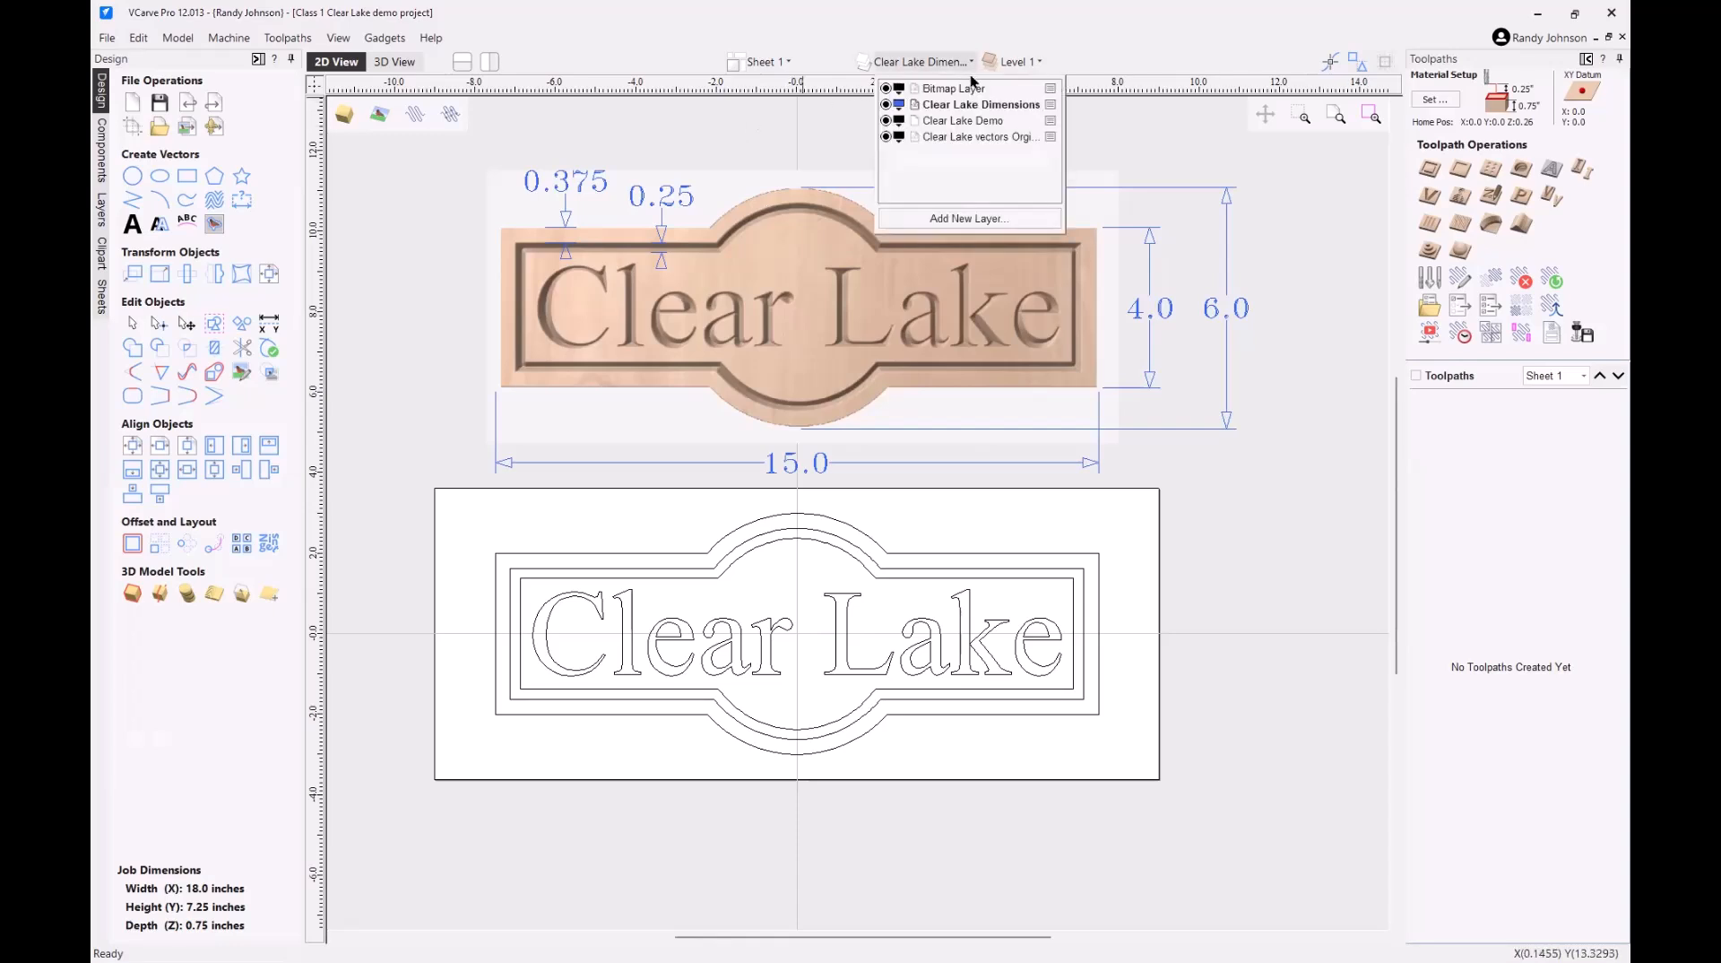
pyautogui.click(976, 122)
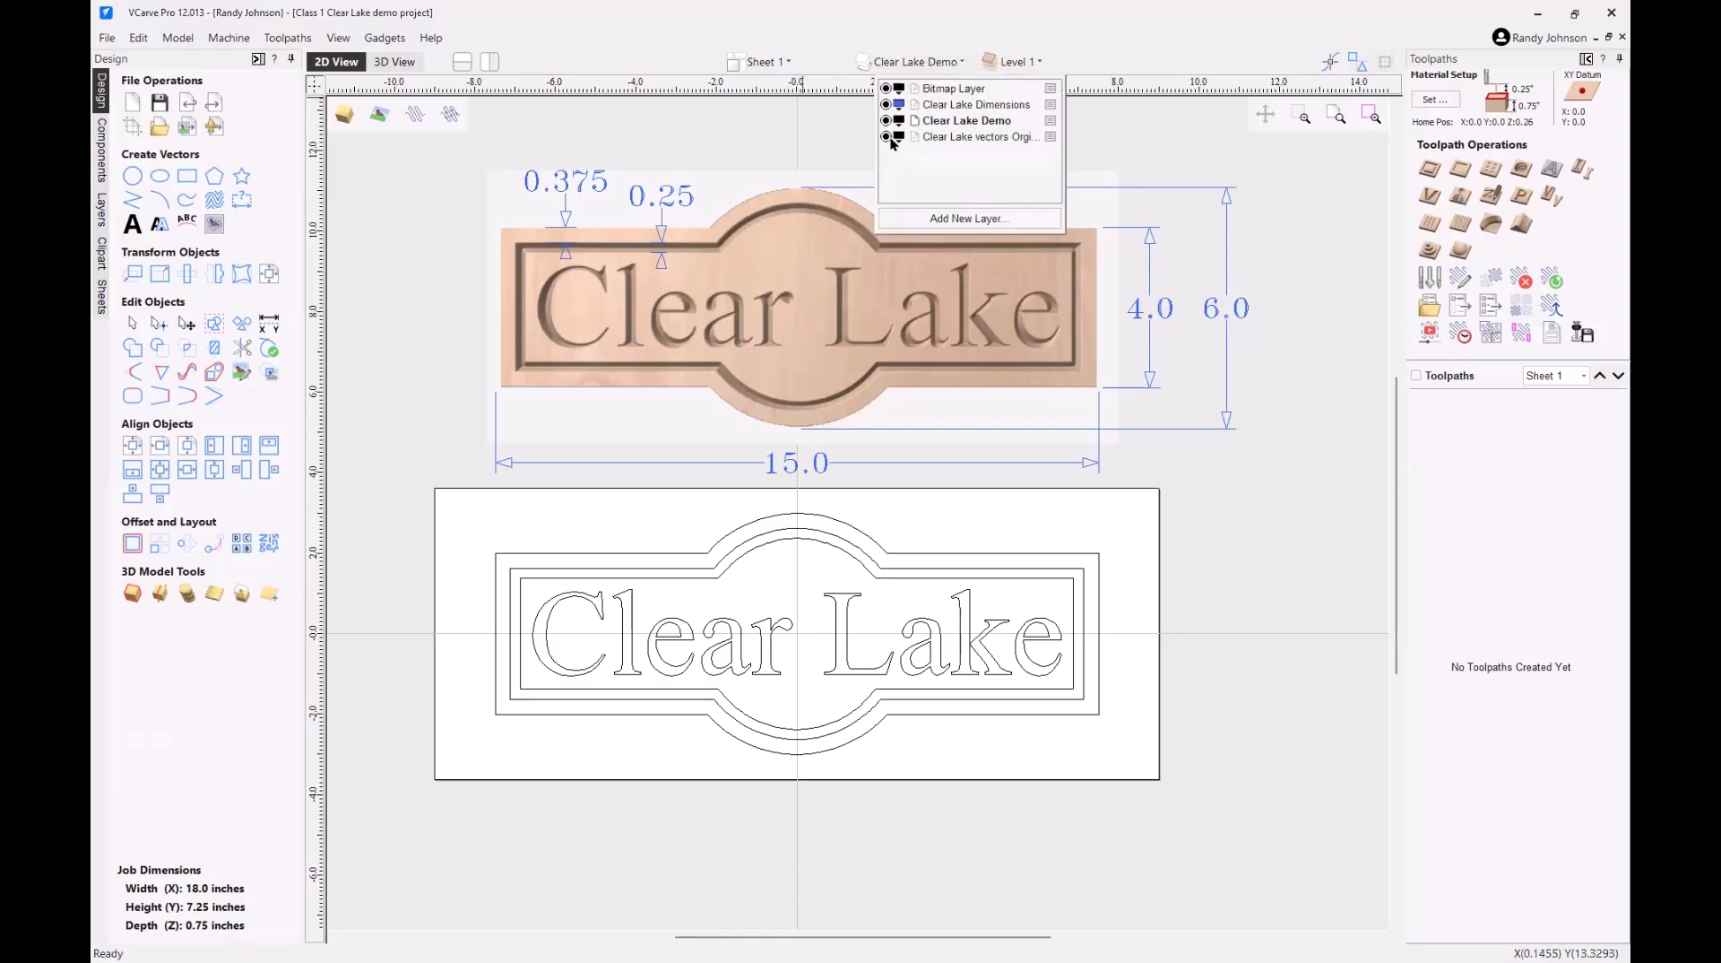
pyautogui.click(887, 137)
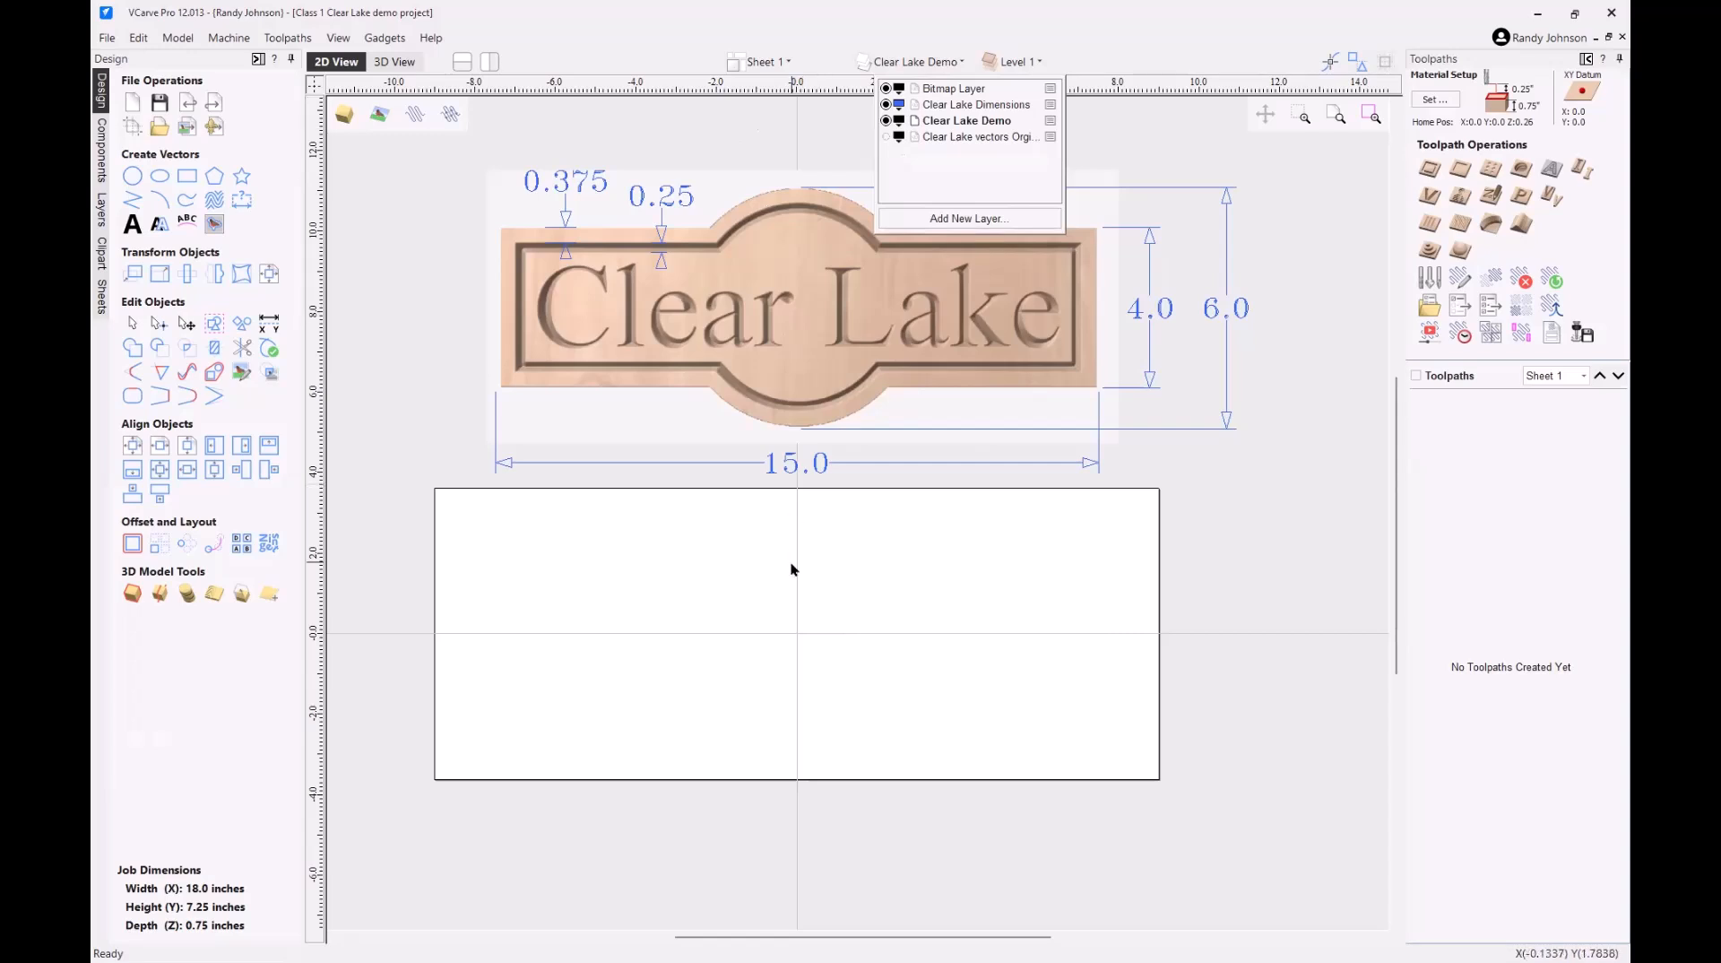
pyautogui.click(442, 315)
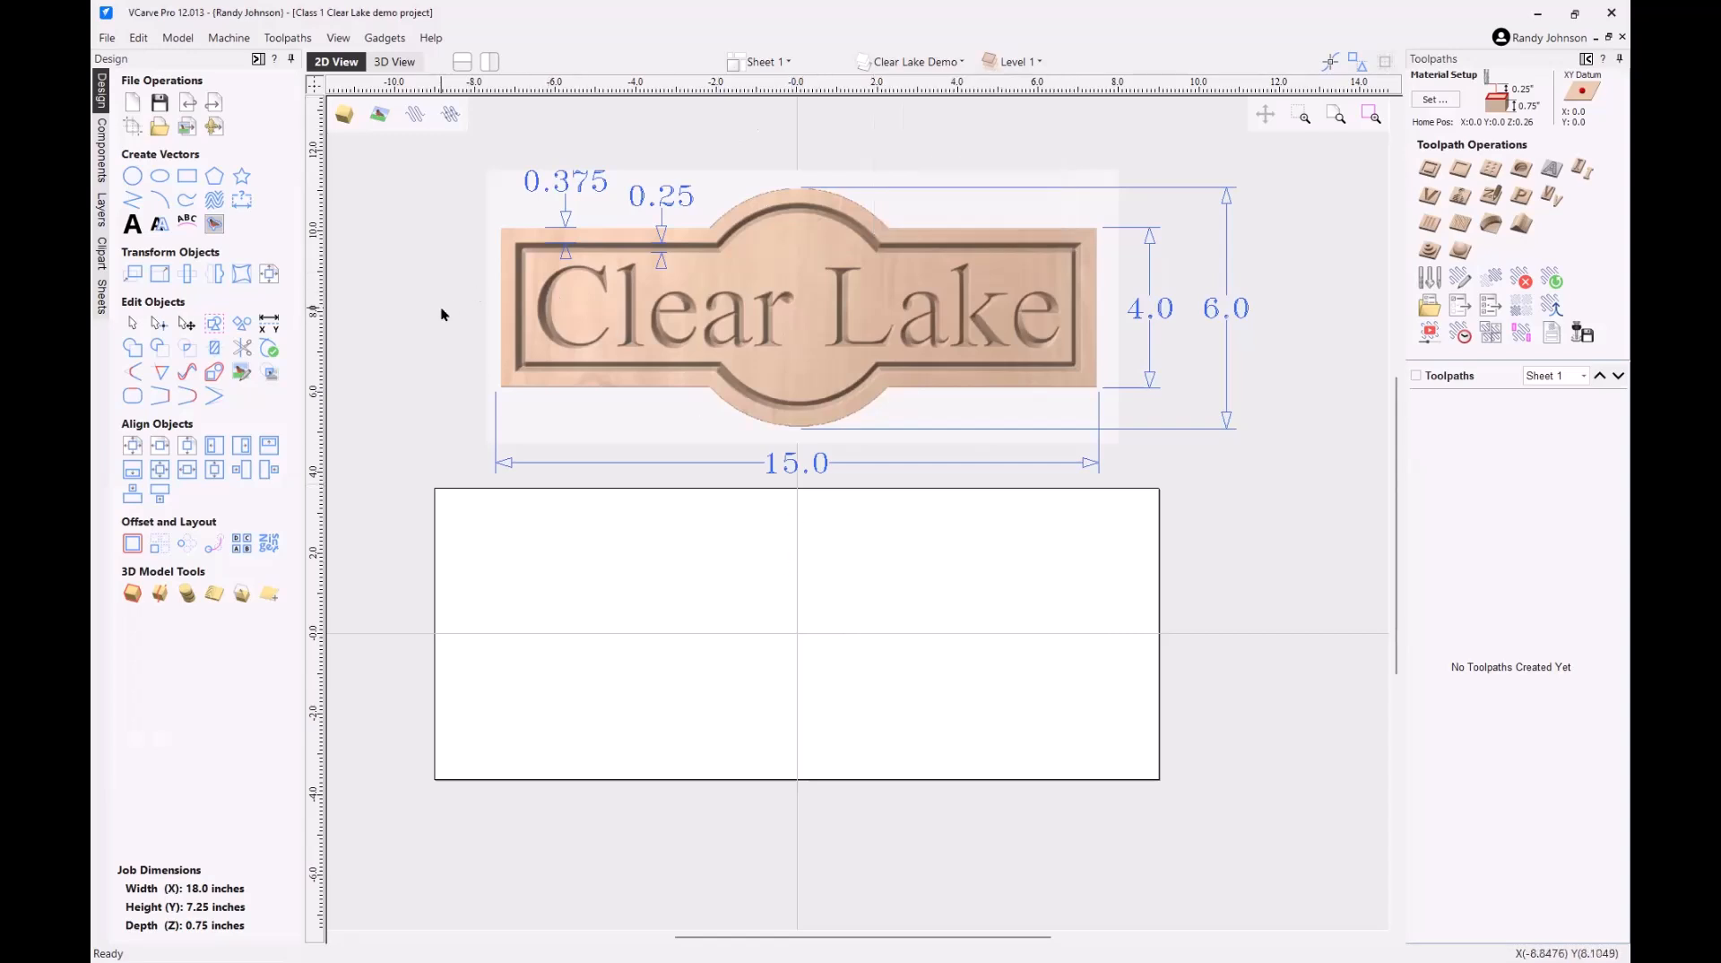
# - Review the job setup's material size, Z zero and XY datum positions, and accept it without changes
pyautogui.click(132, 130)
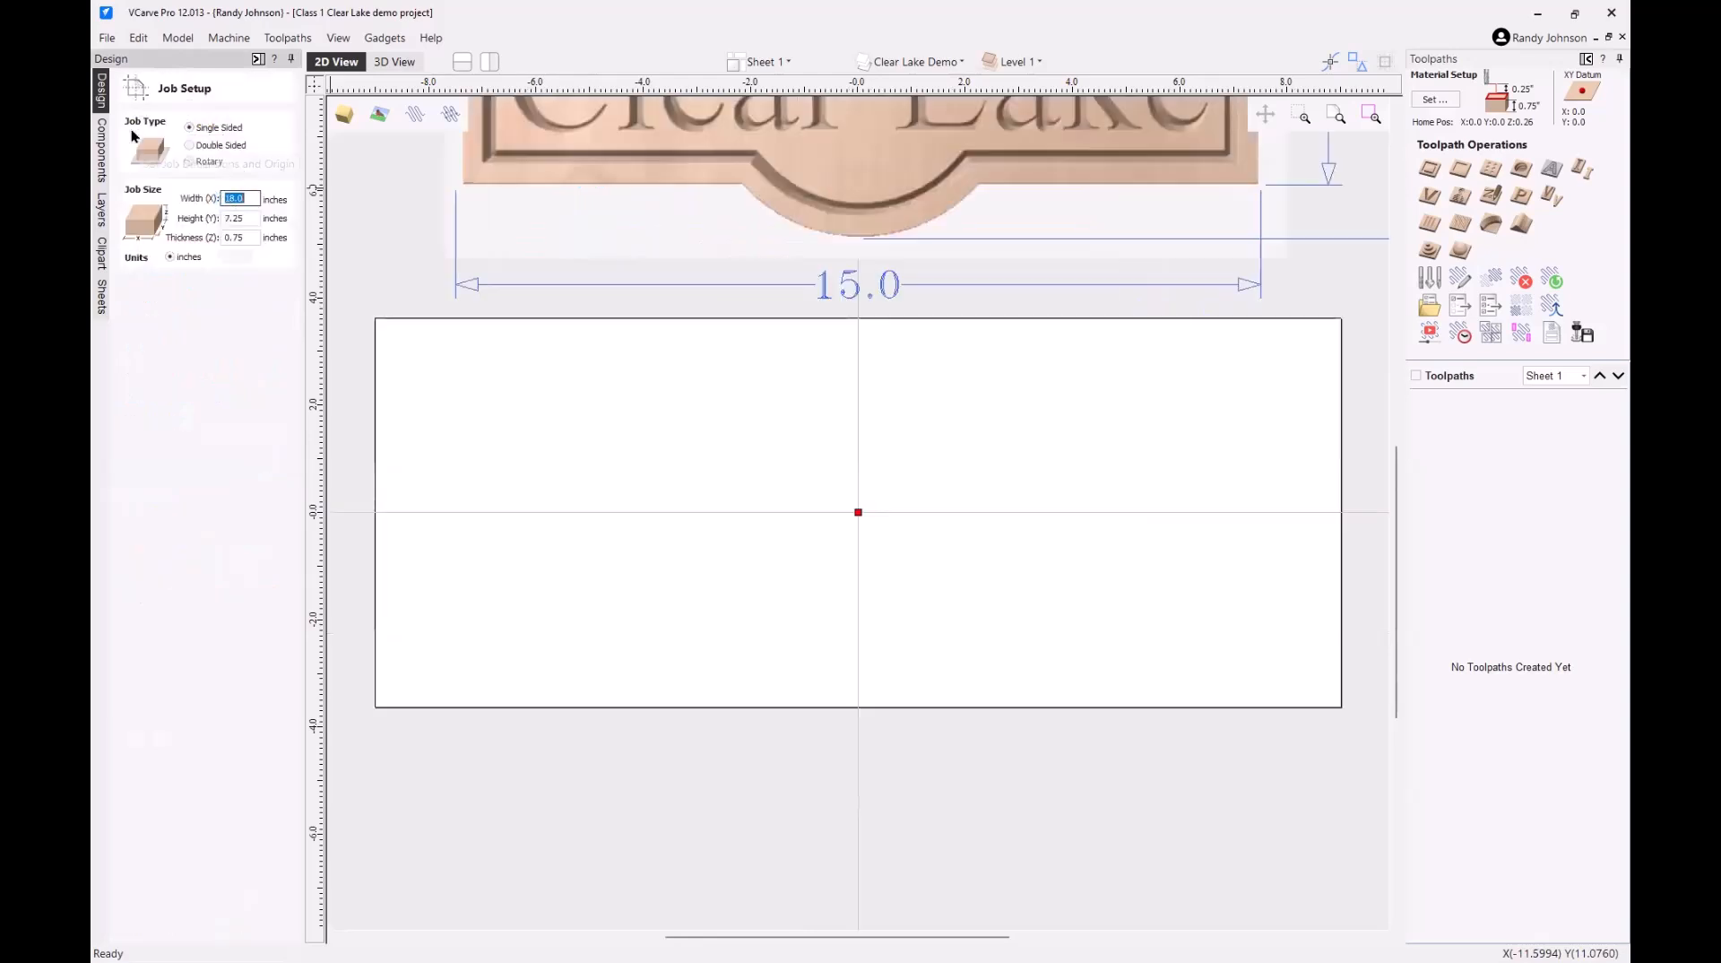
pyautogui.click(251, 199)
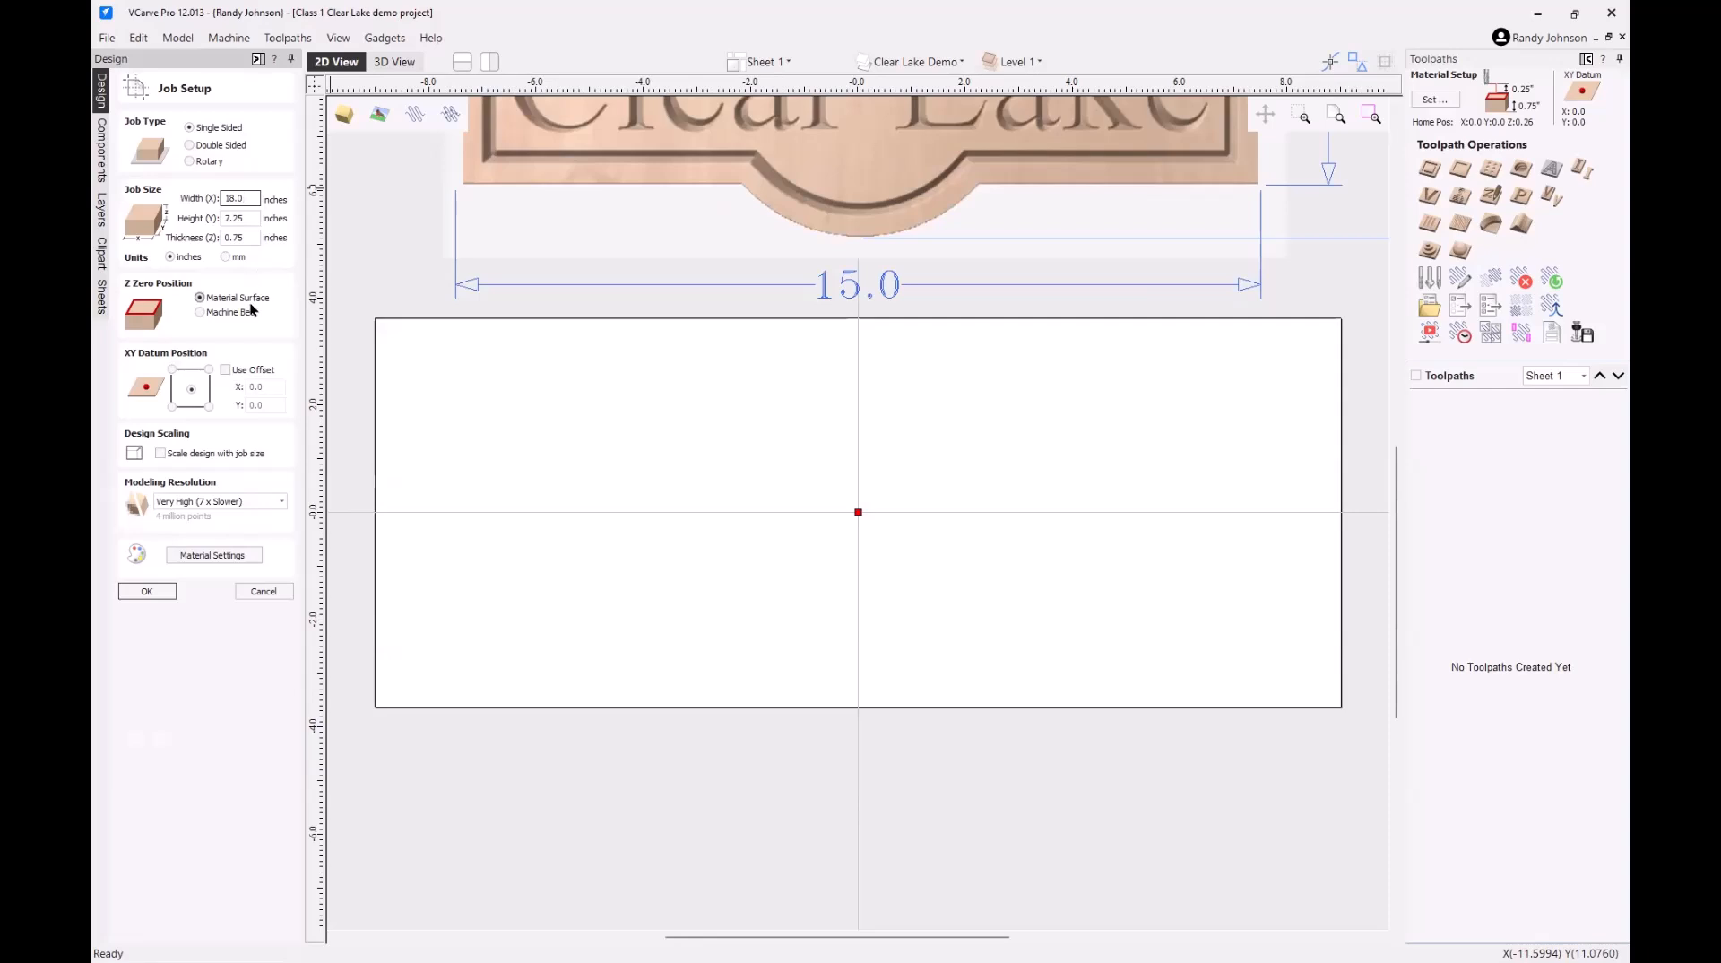
pyautogui.click(142, 593)
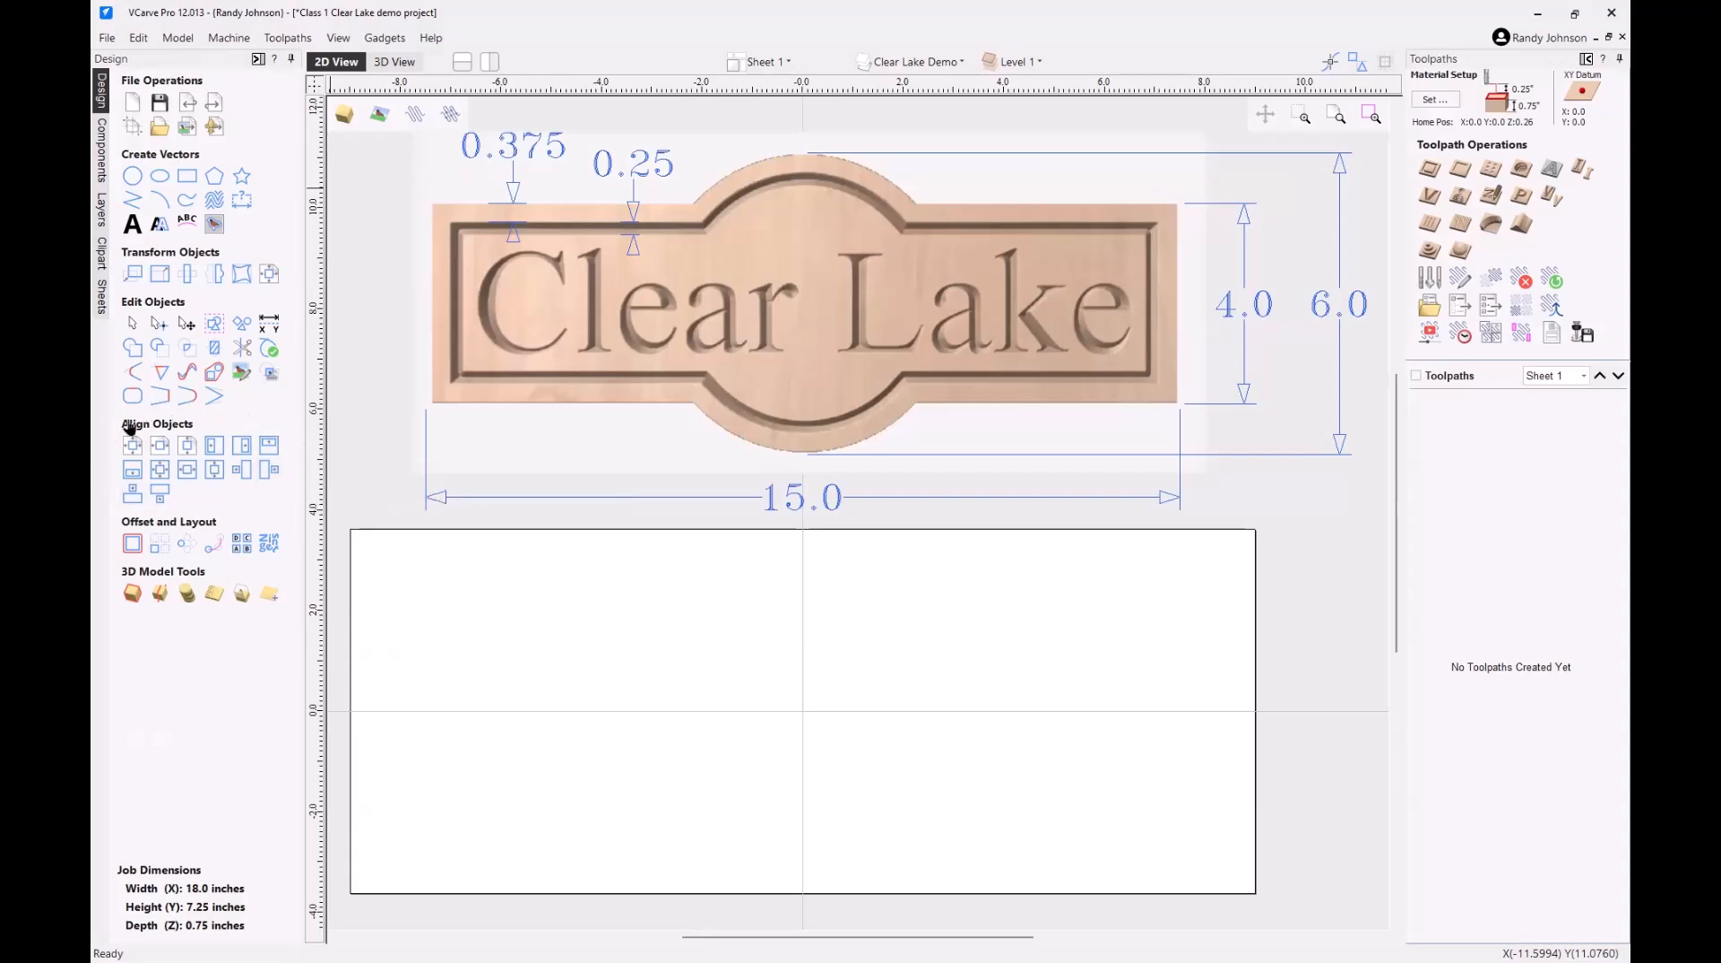
# - Turn off showing the common alignment tools on the drawing tab
pyautogui.click(268, 278)
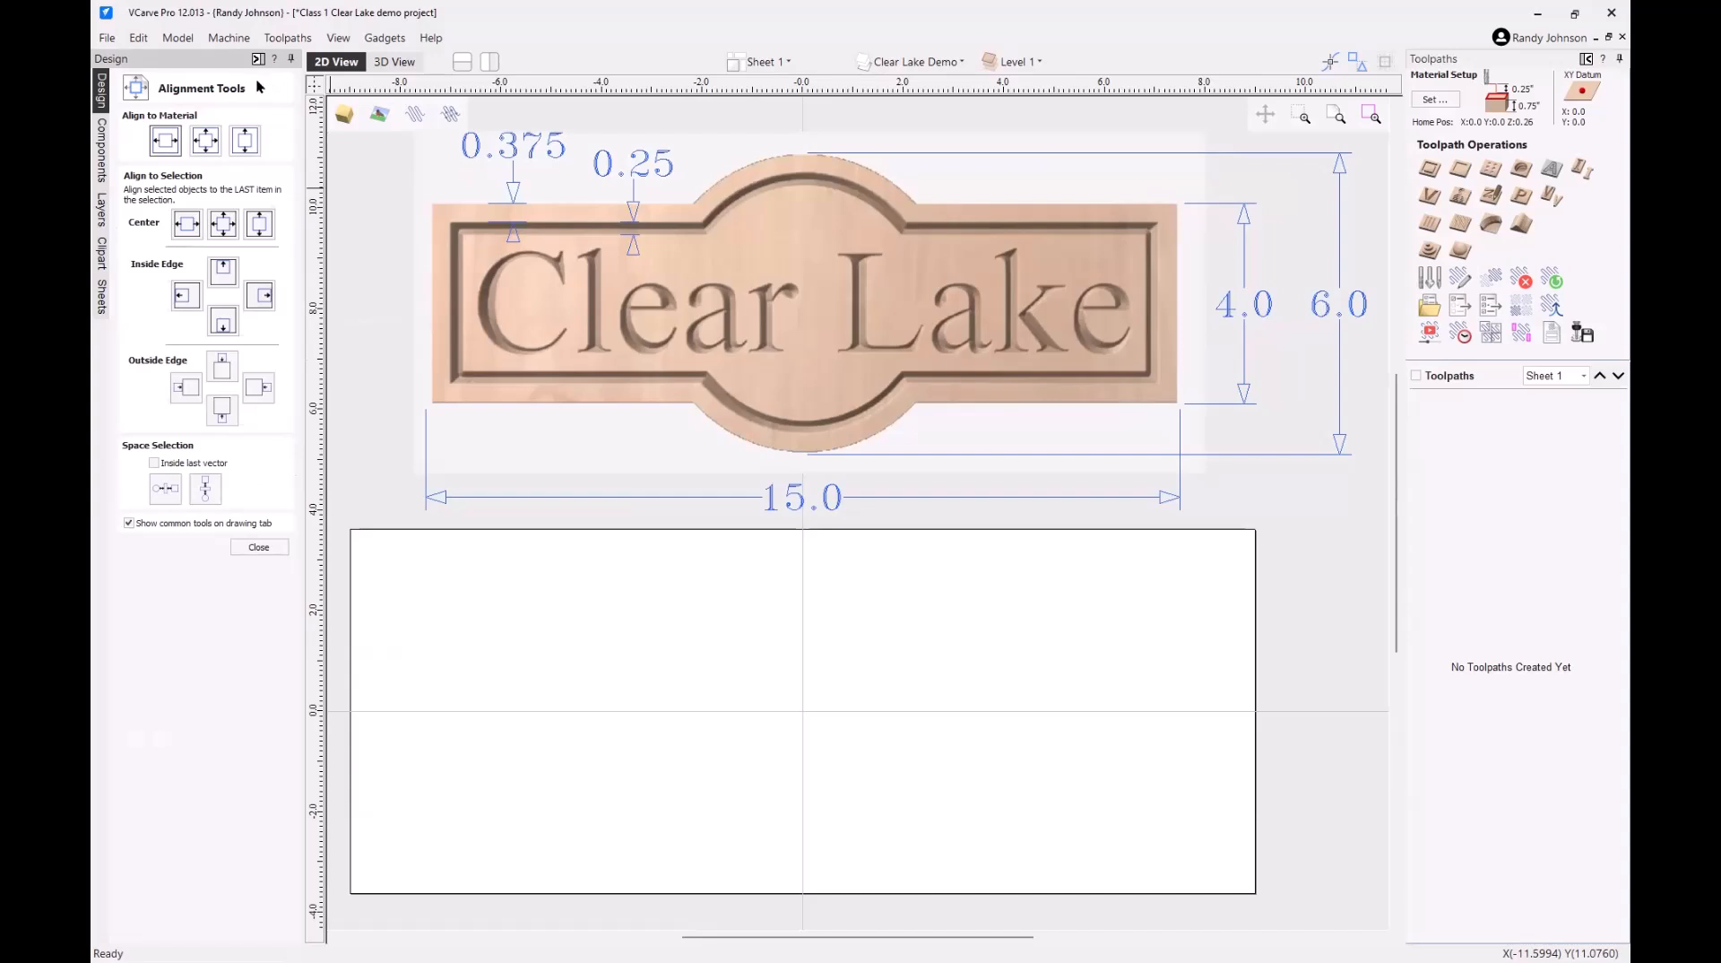
pyautogui.click(129, 523)
pyautogui.click(258, 547)
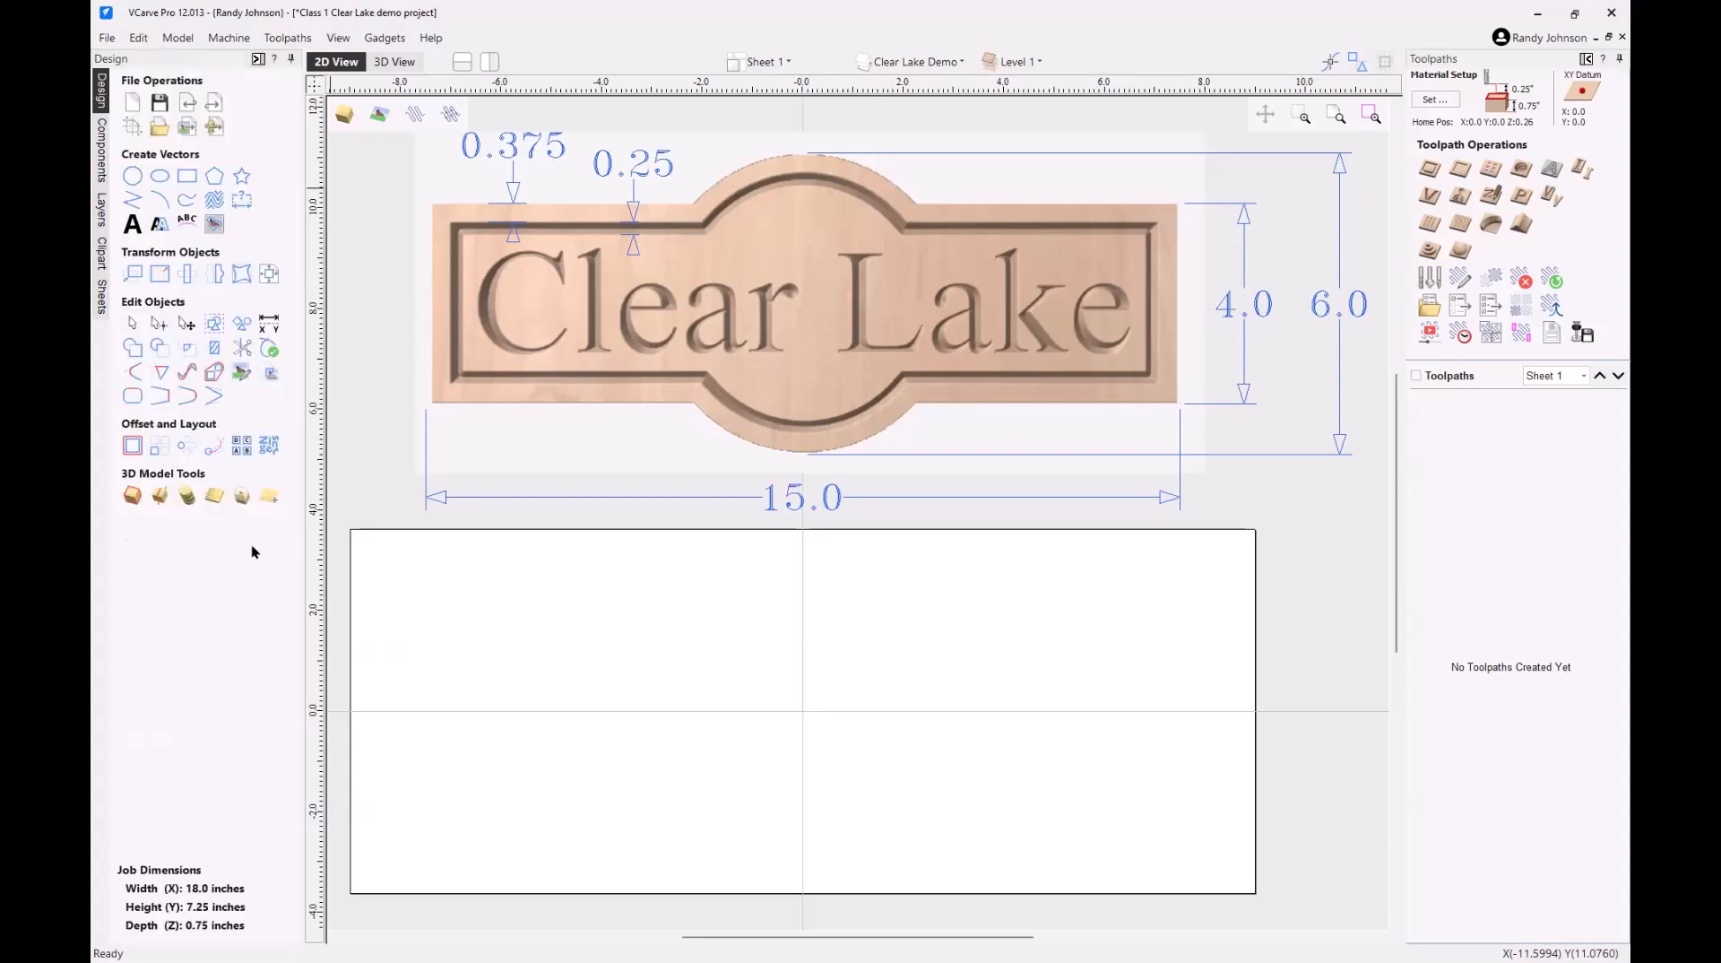
# - Turn showing the common alignment tools on the drawing tab back on
pyautogui.click(269, 274)
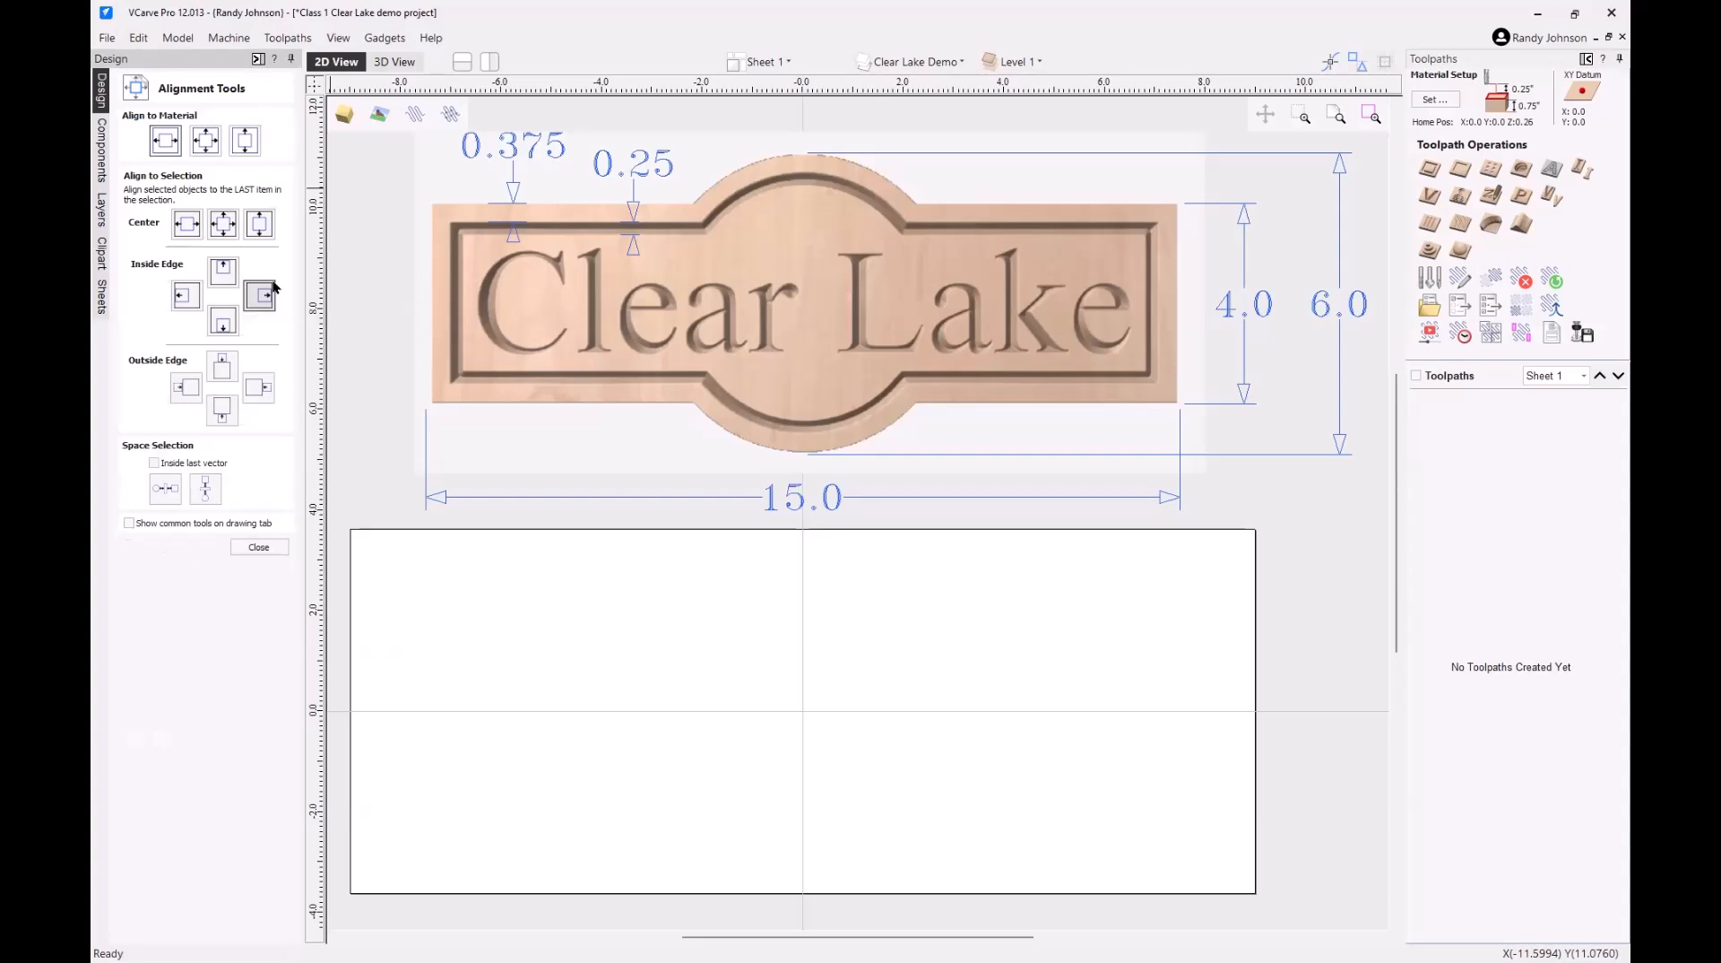
pyautogui.click(177, 525)
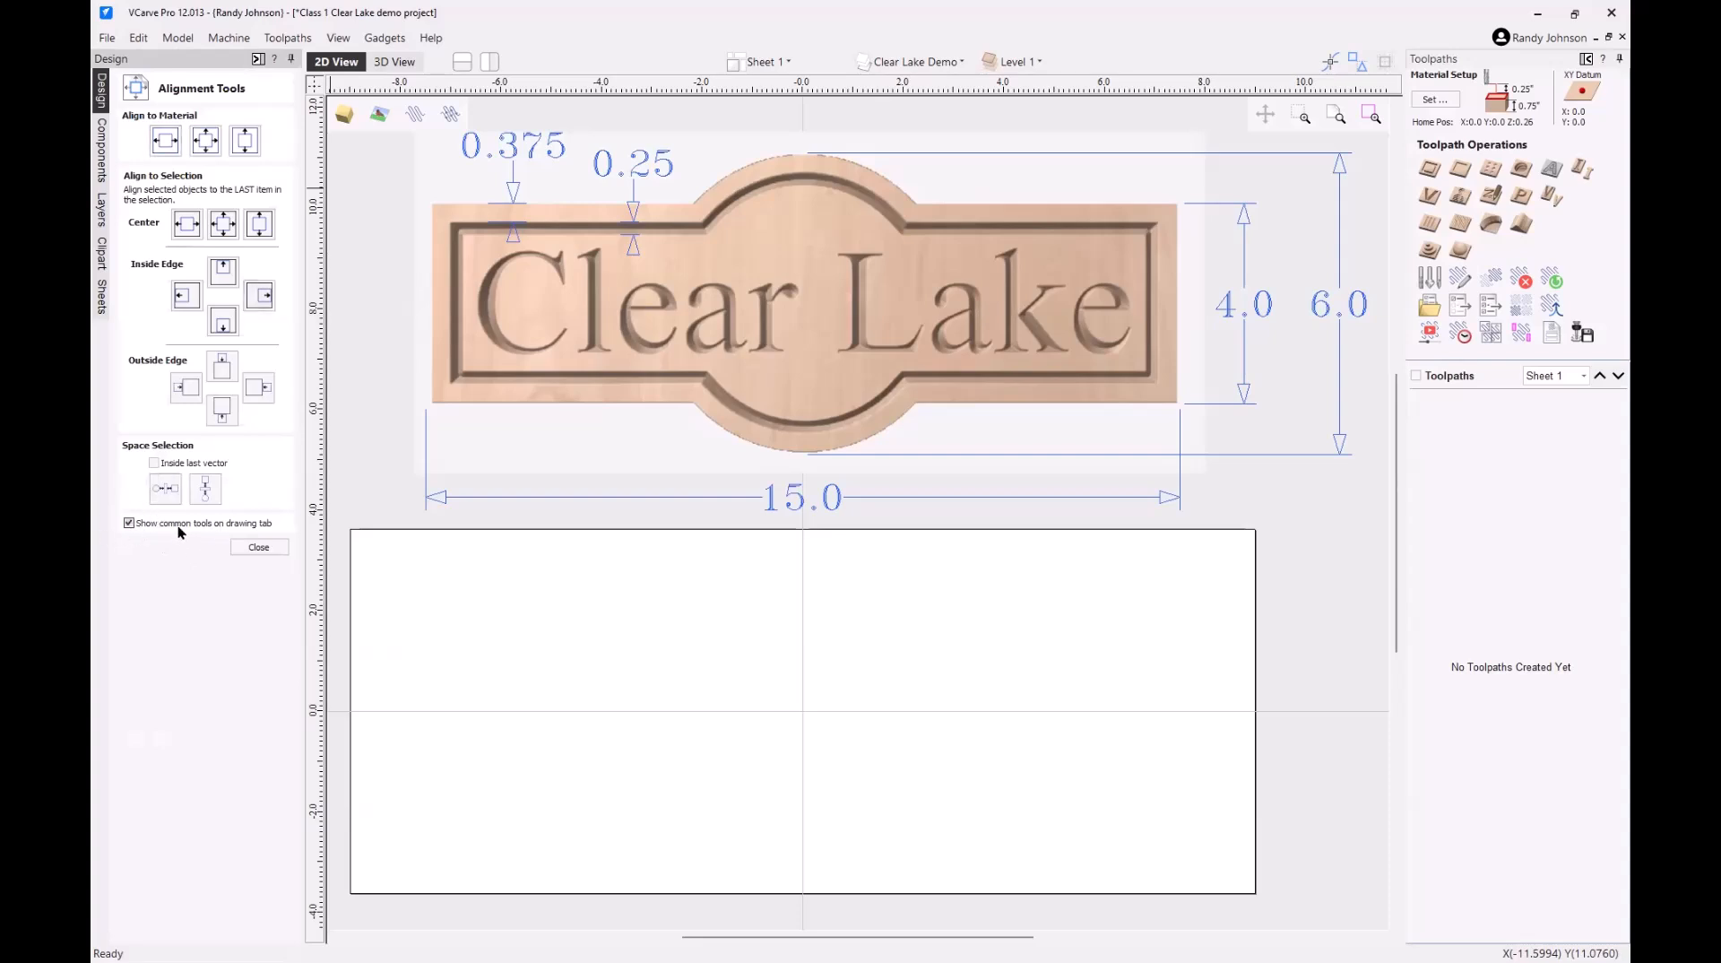
pyautogui.click(260, 546)
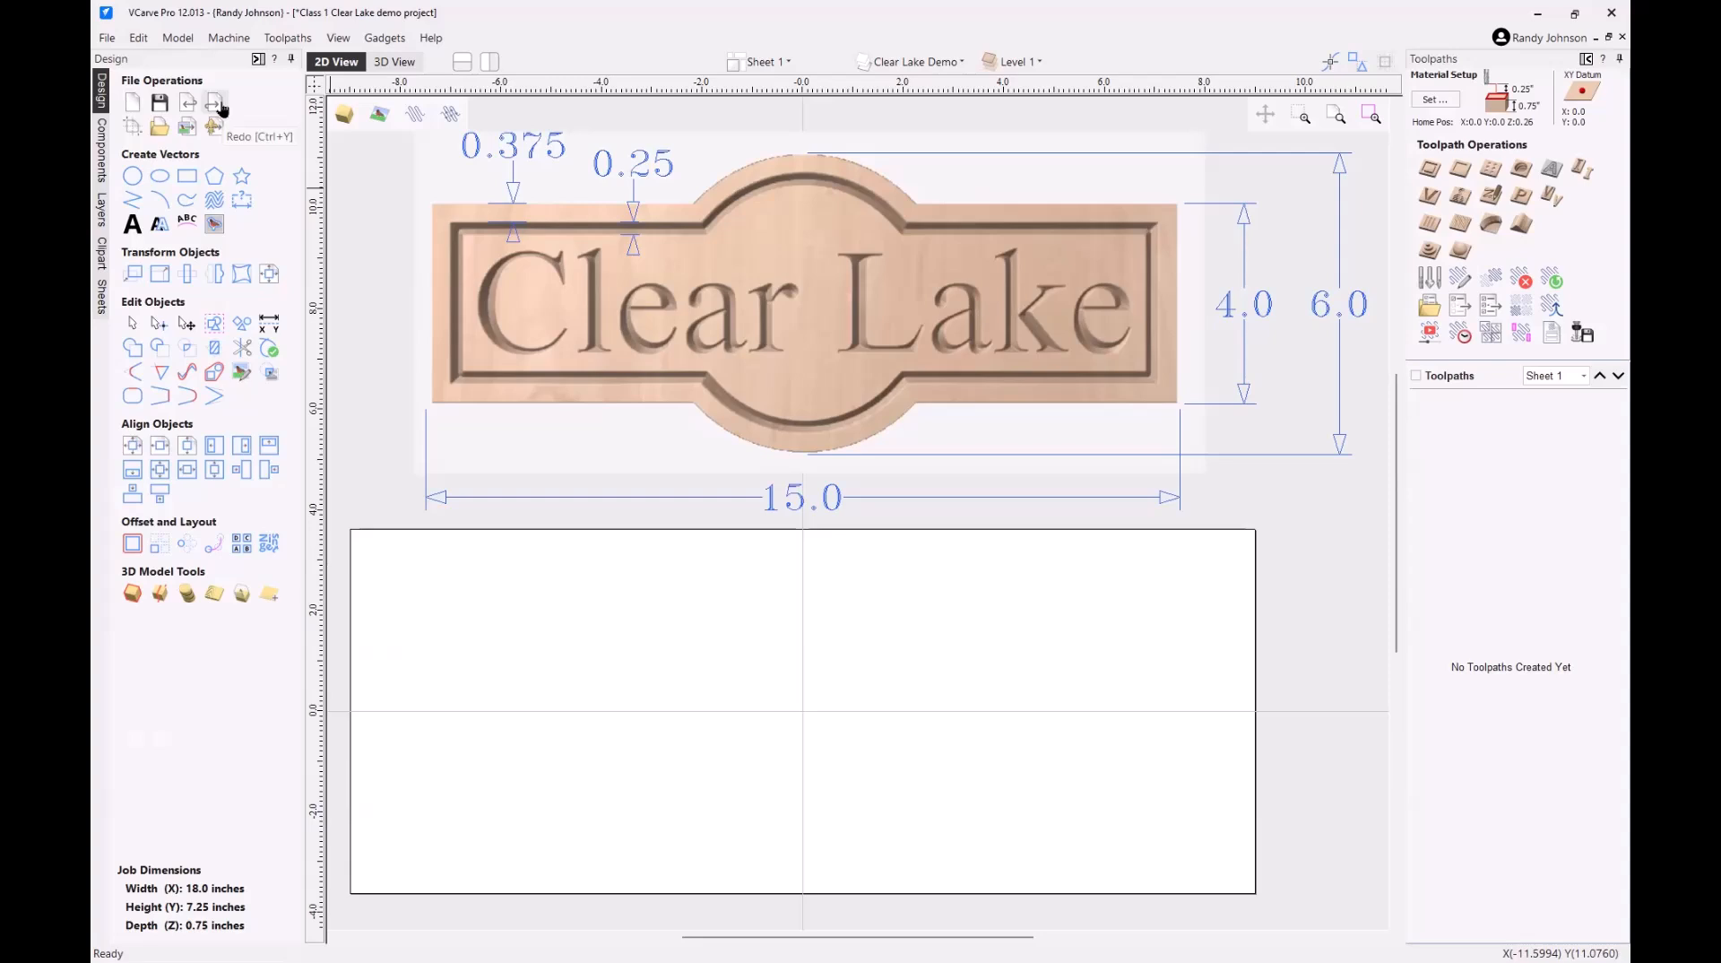
pyautogui.click(157, 106)
pyautogui.click(107, 38)
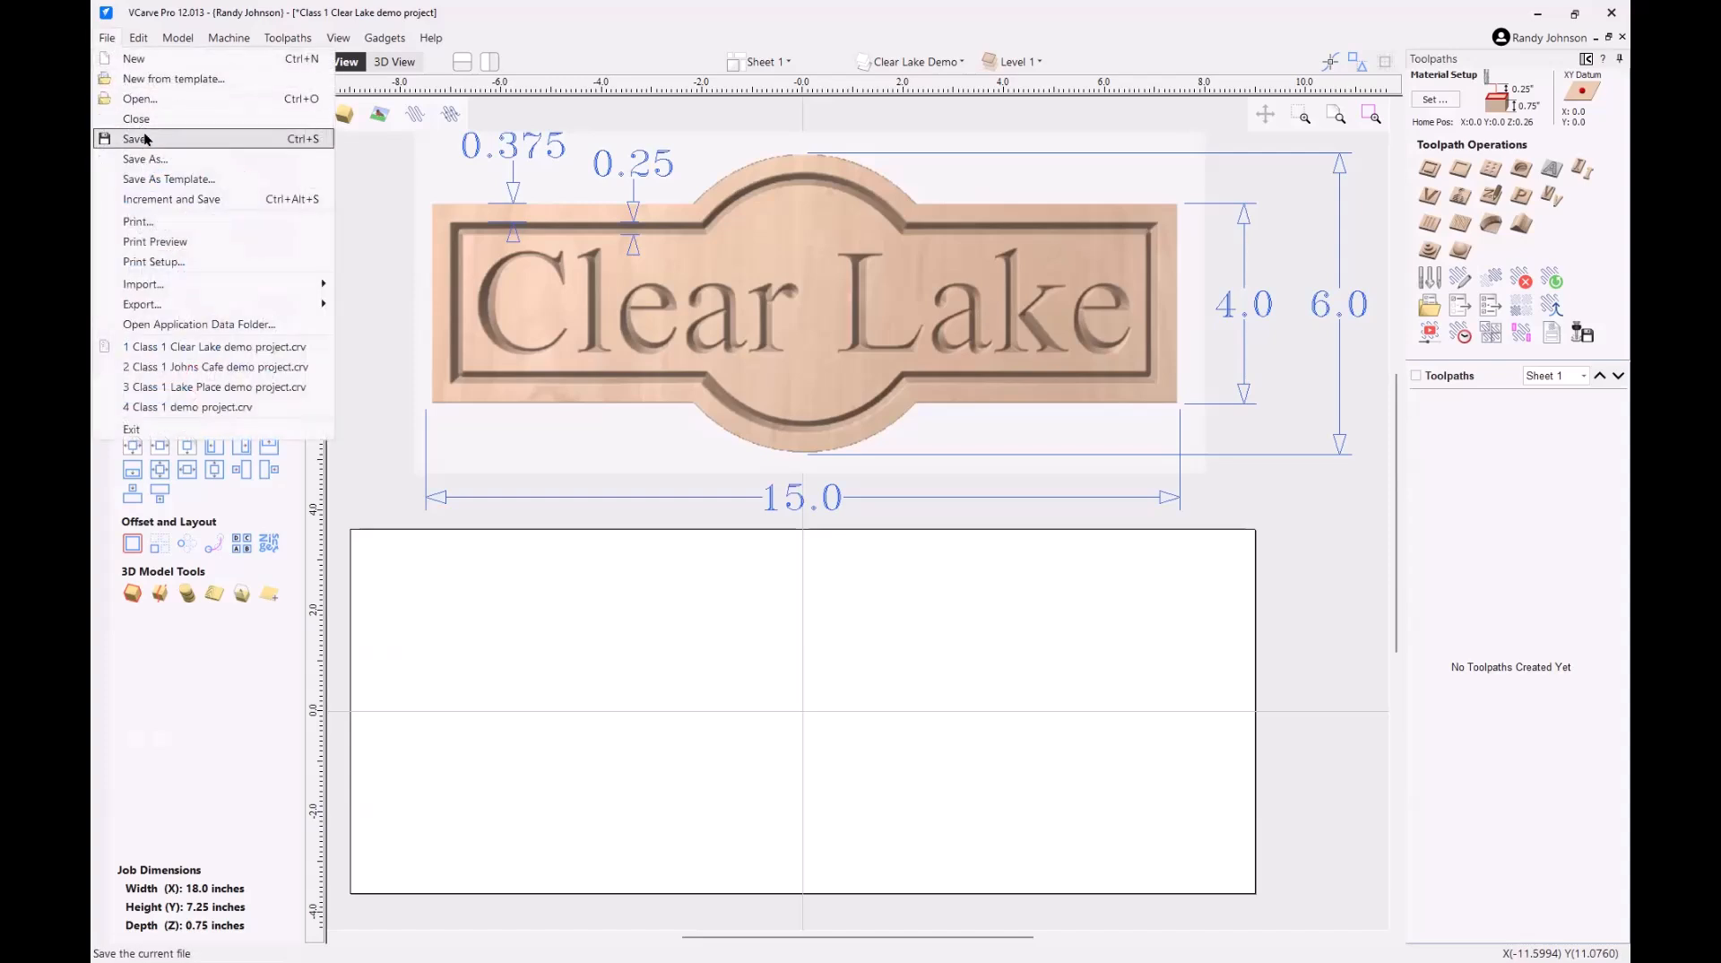
pyautogui.click(365, 177)
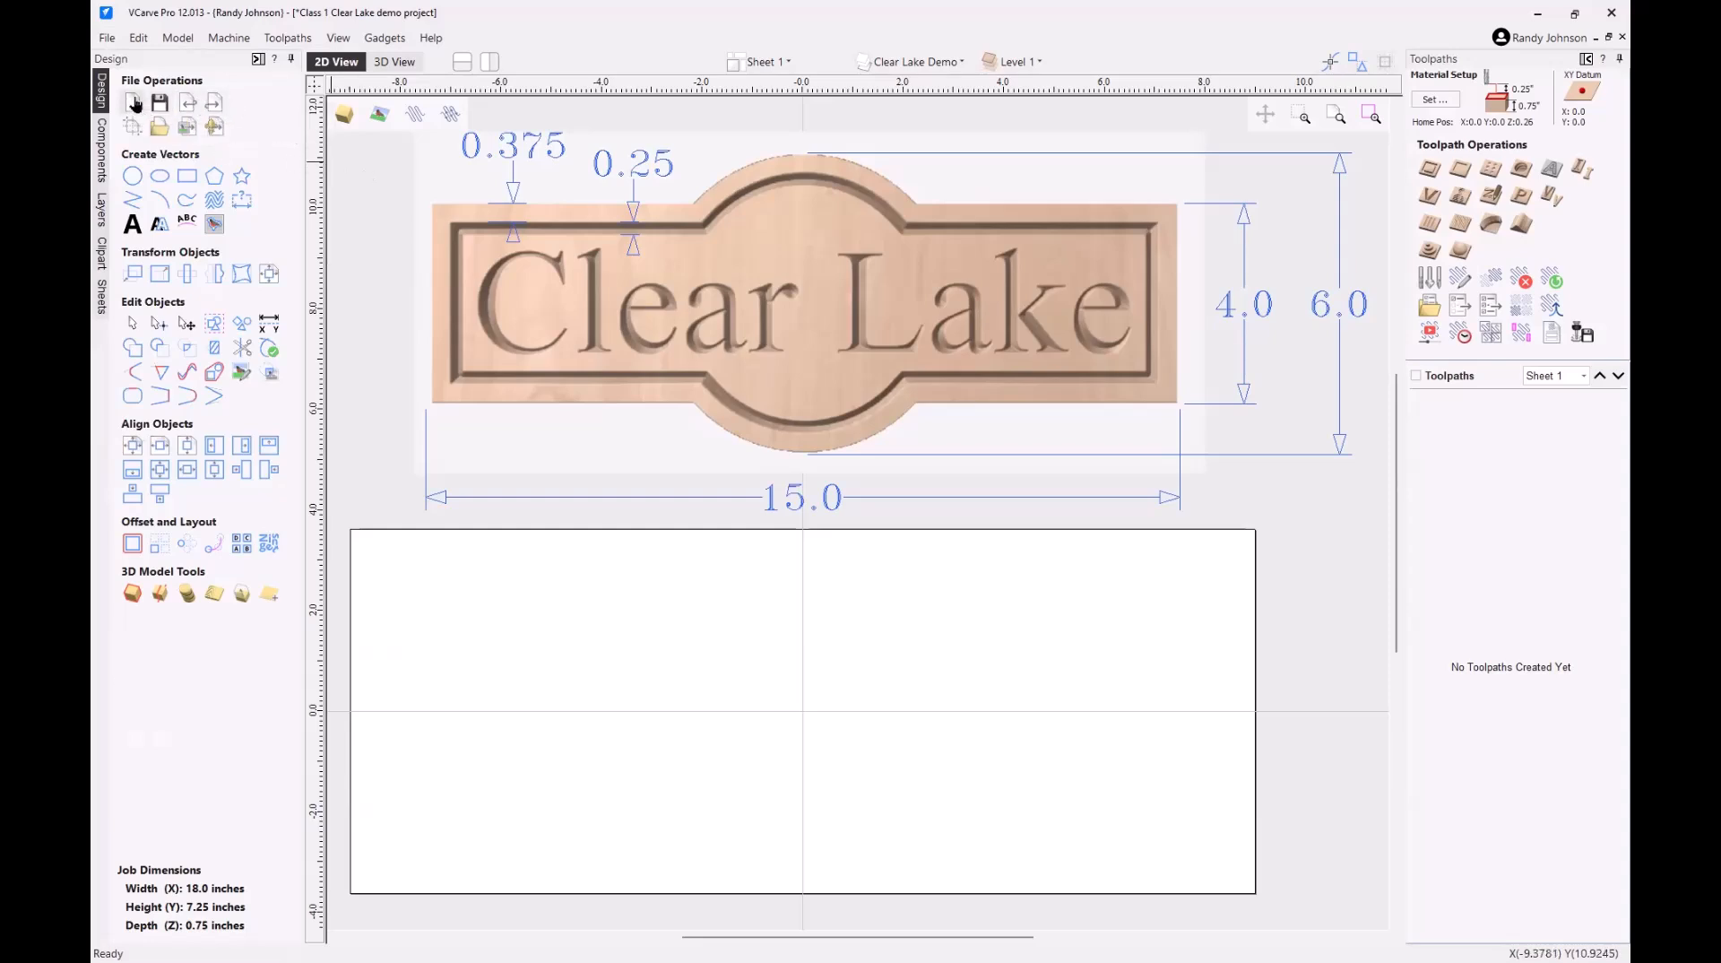
# - Set "Show additional file operations" to No in the program options' General Settings
pyautogui.click(142, 39)
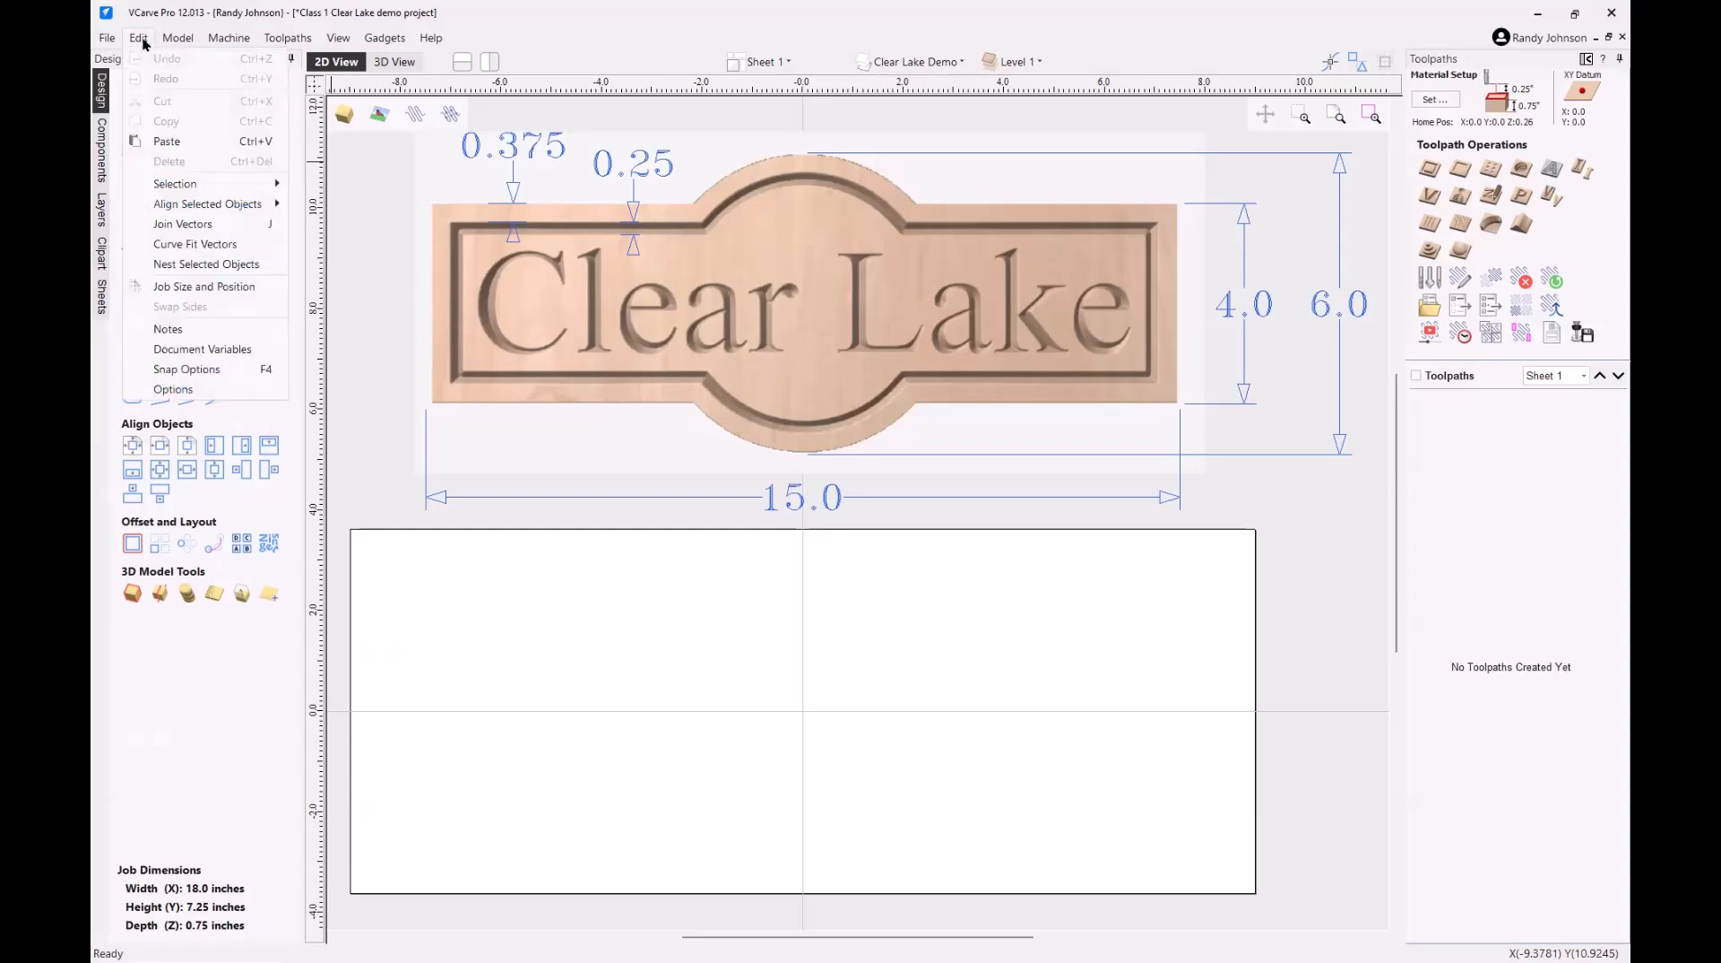
pyautogui.click(188, 390)
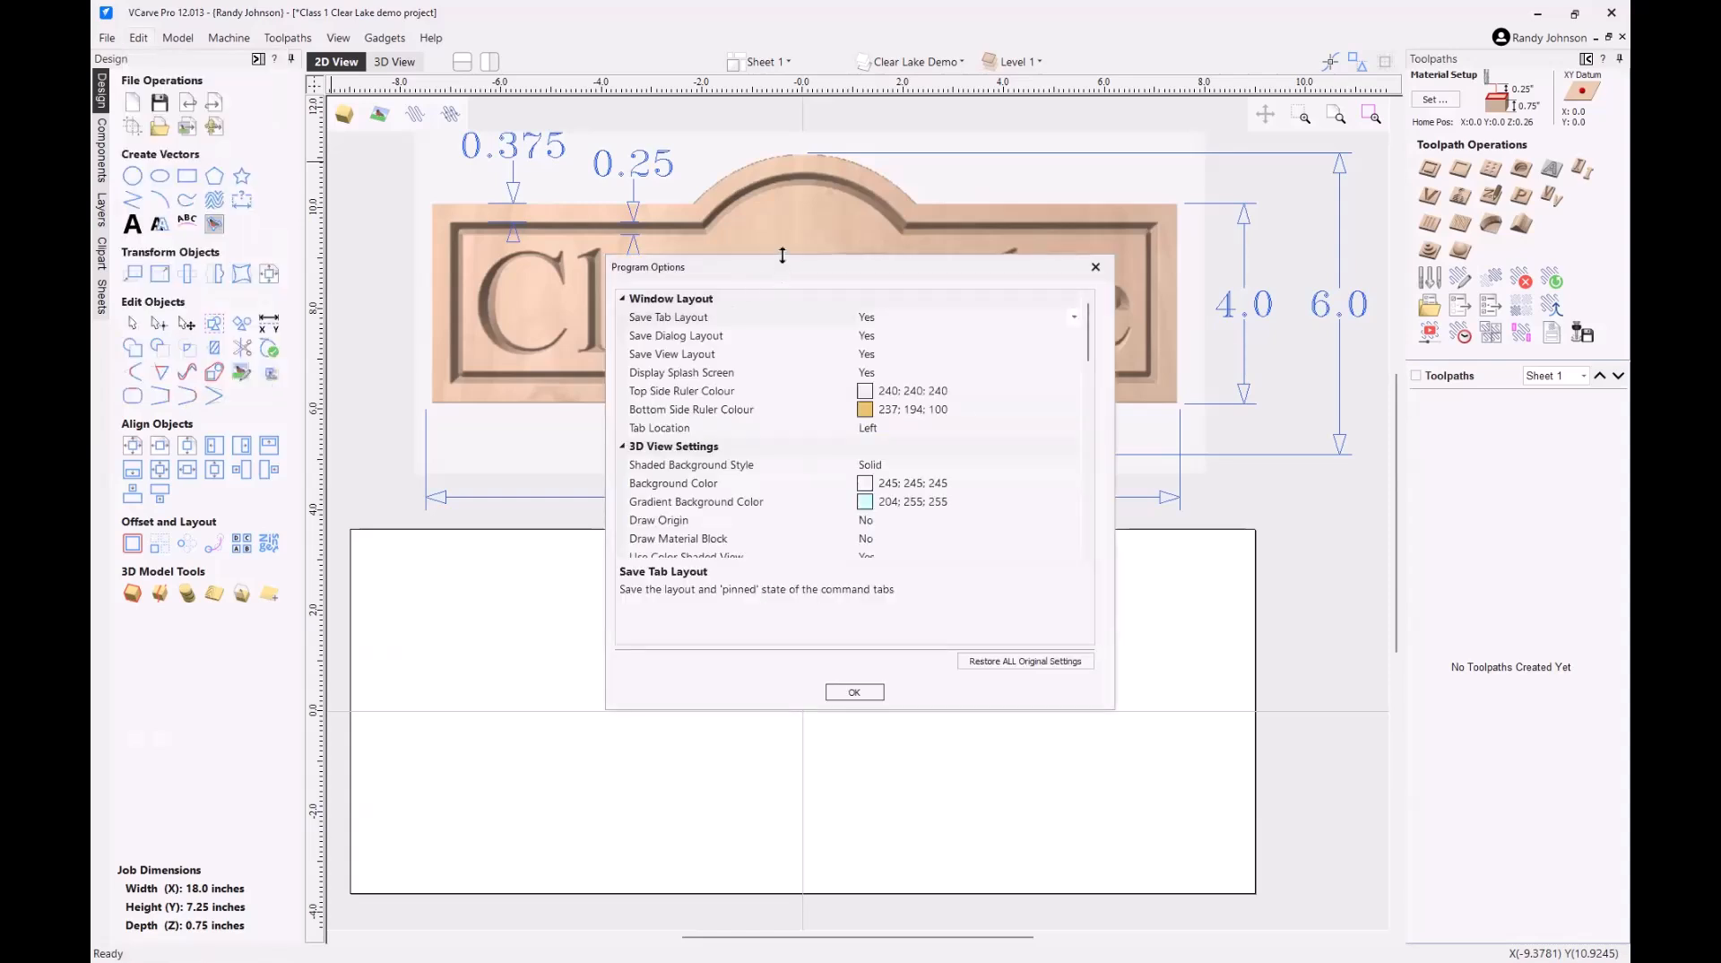
pyautogui.moveTo(782, 256); pyautogui.dragTo(782, 15)
pyautogui.moveTo(741, 710); pyautogui.dragTo(741, 947)
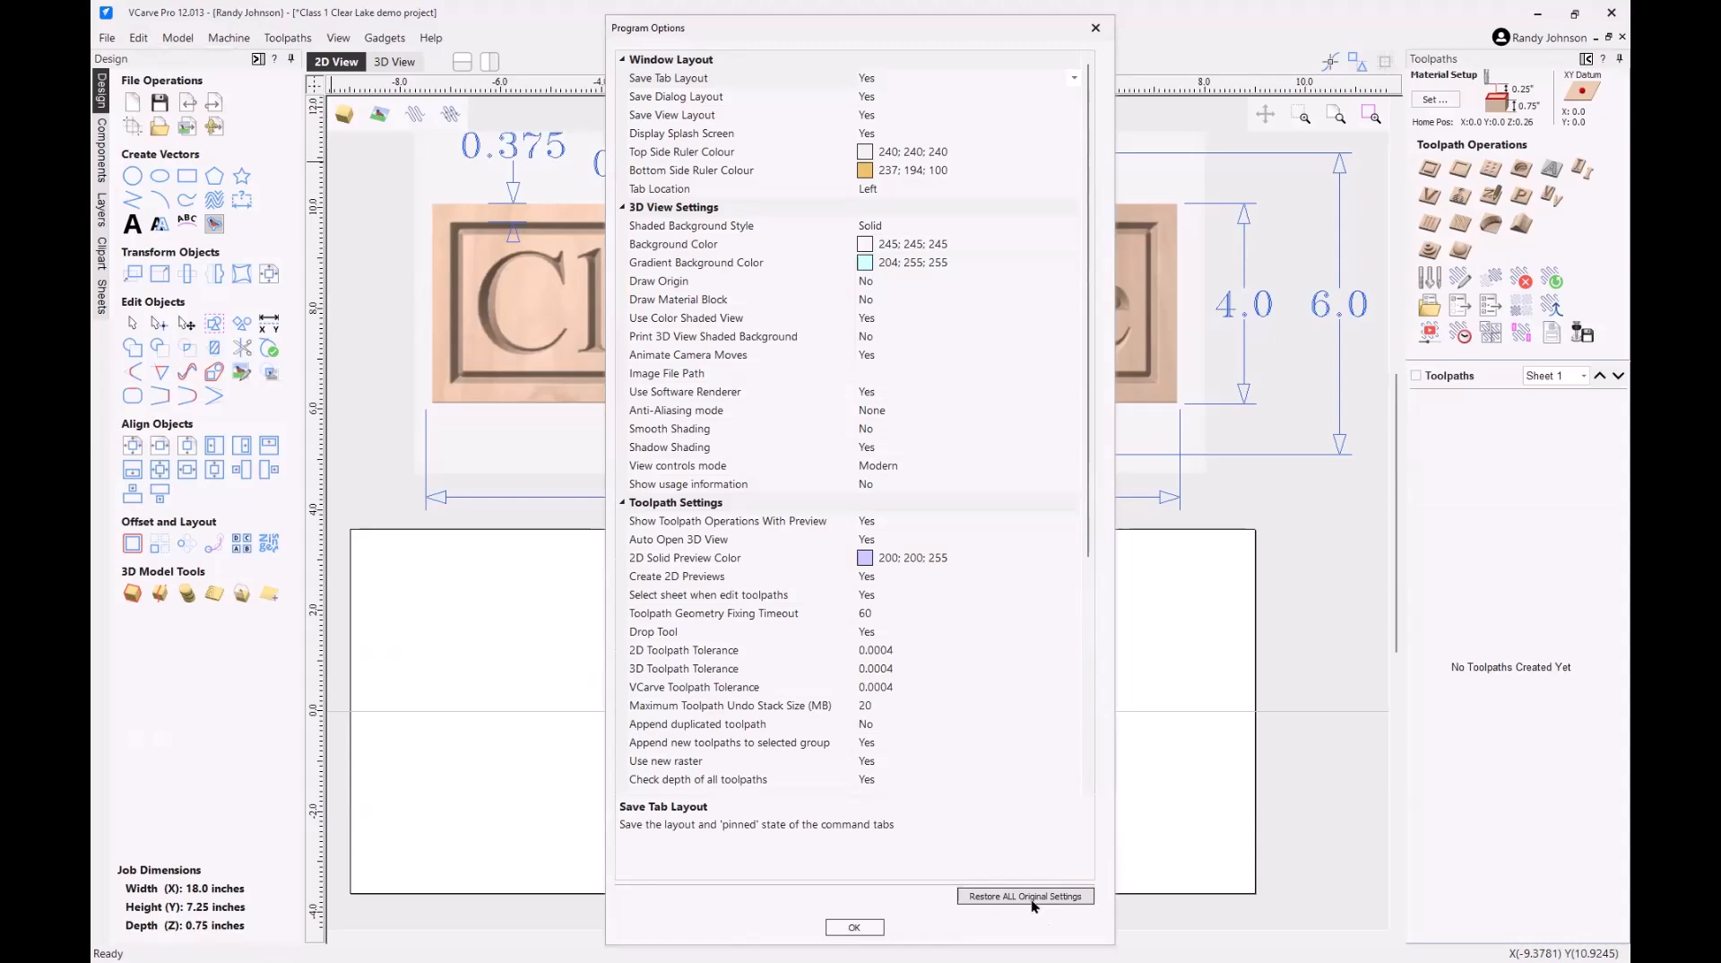
pyautogui.scroll(-5, 939, 655)
pyautogui.scroll(-1, 940, 662)
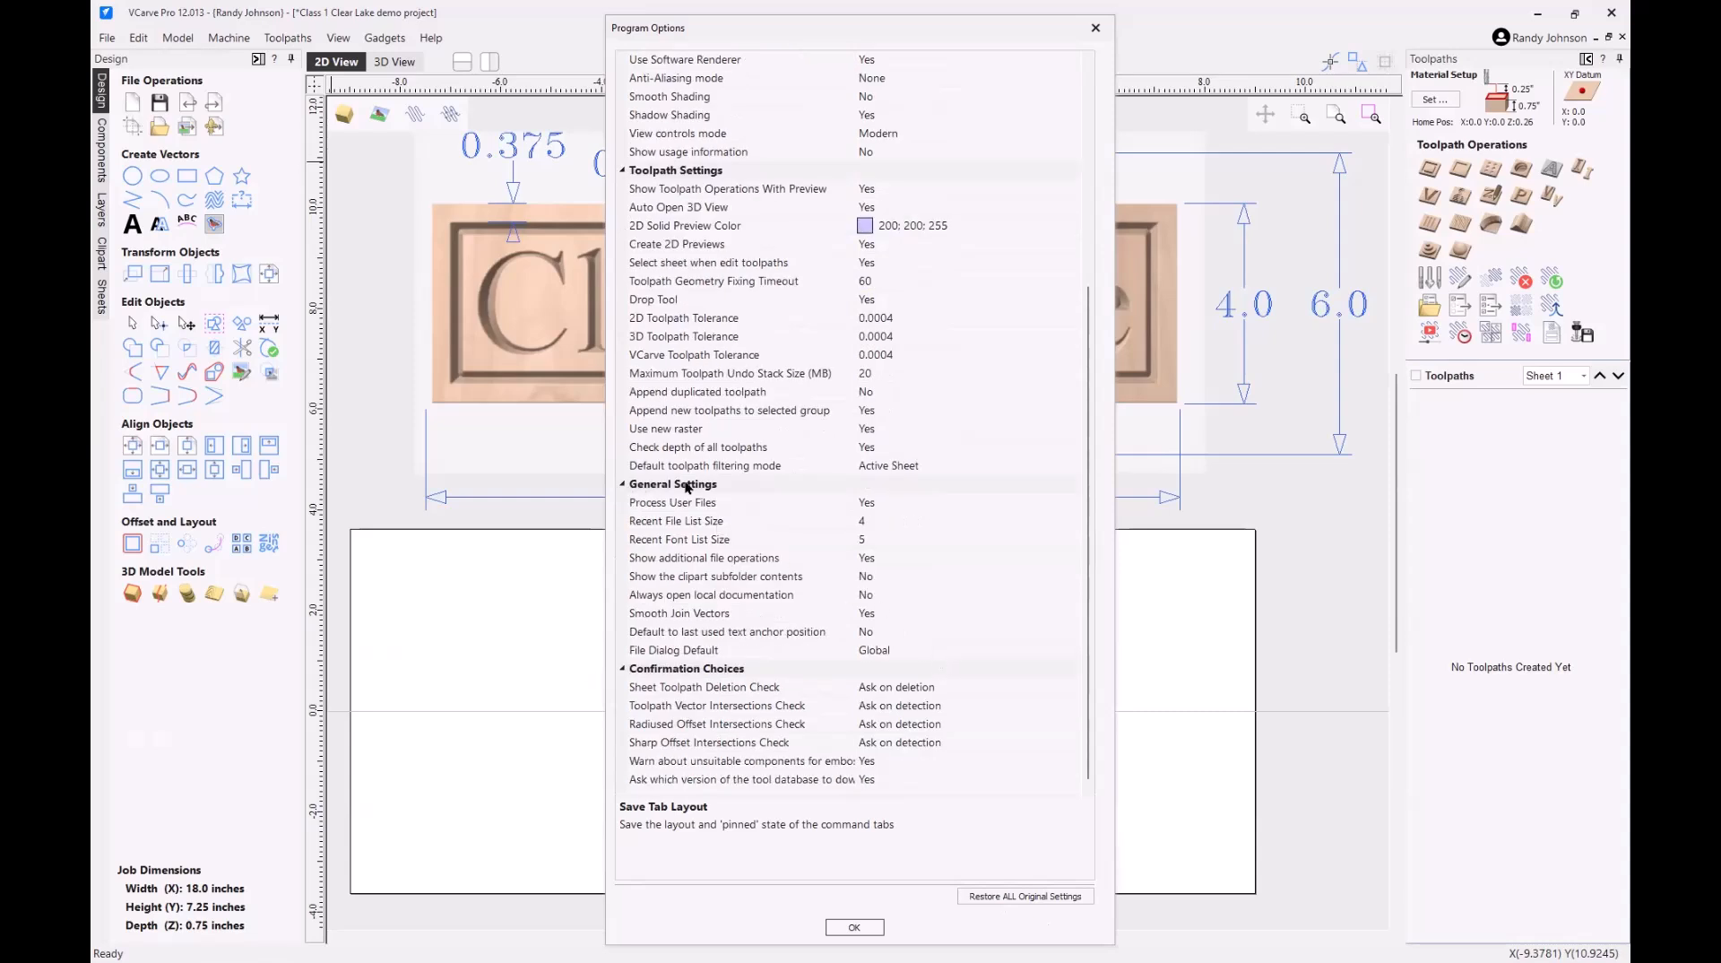
pyautogui.click(677, 561)
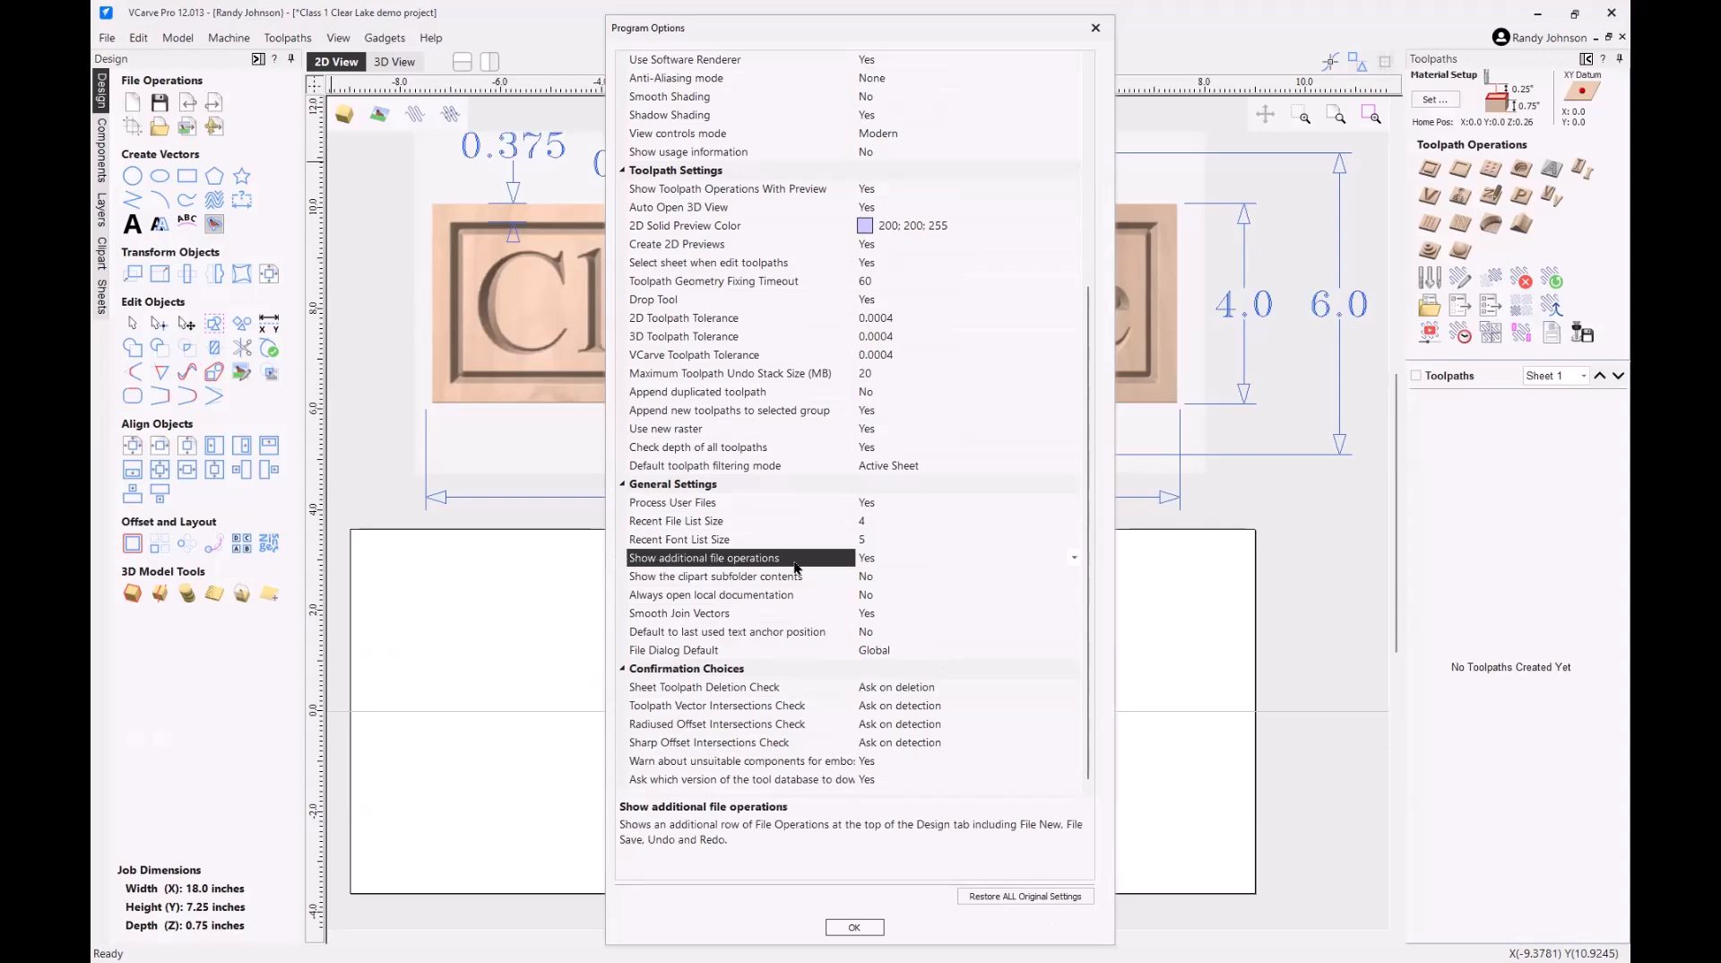
pyautogui.click(1074, 558)
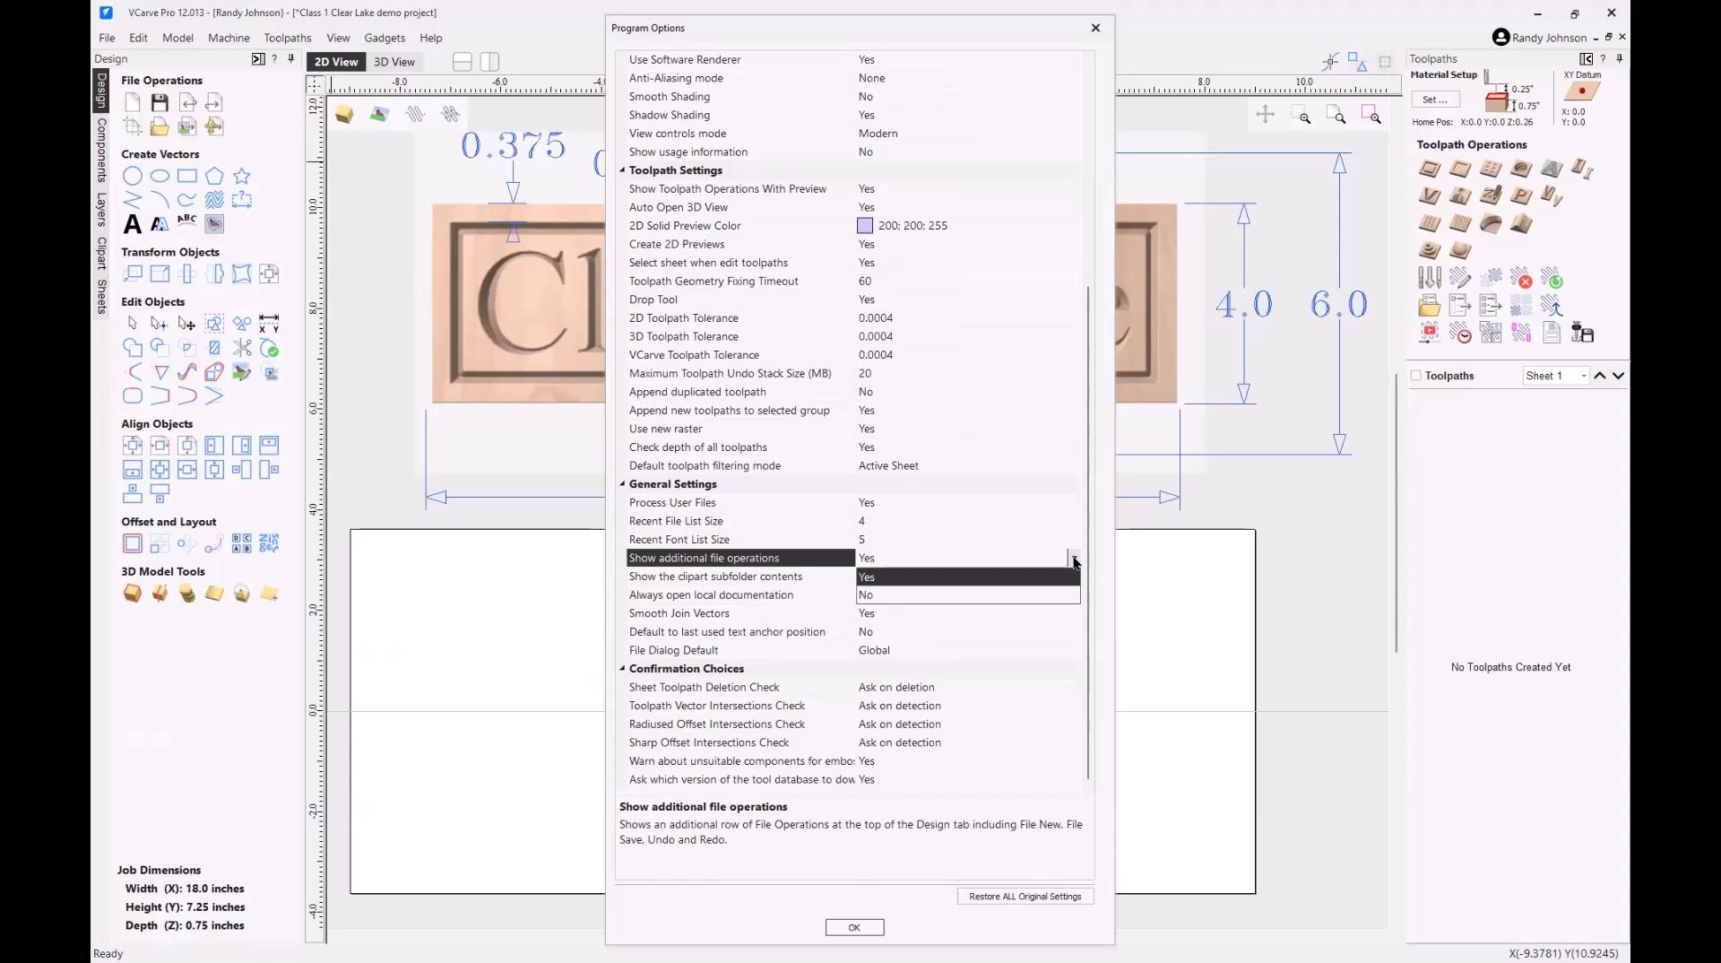
pyautogui.click(876, 596)
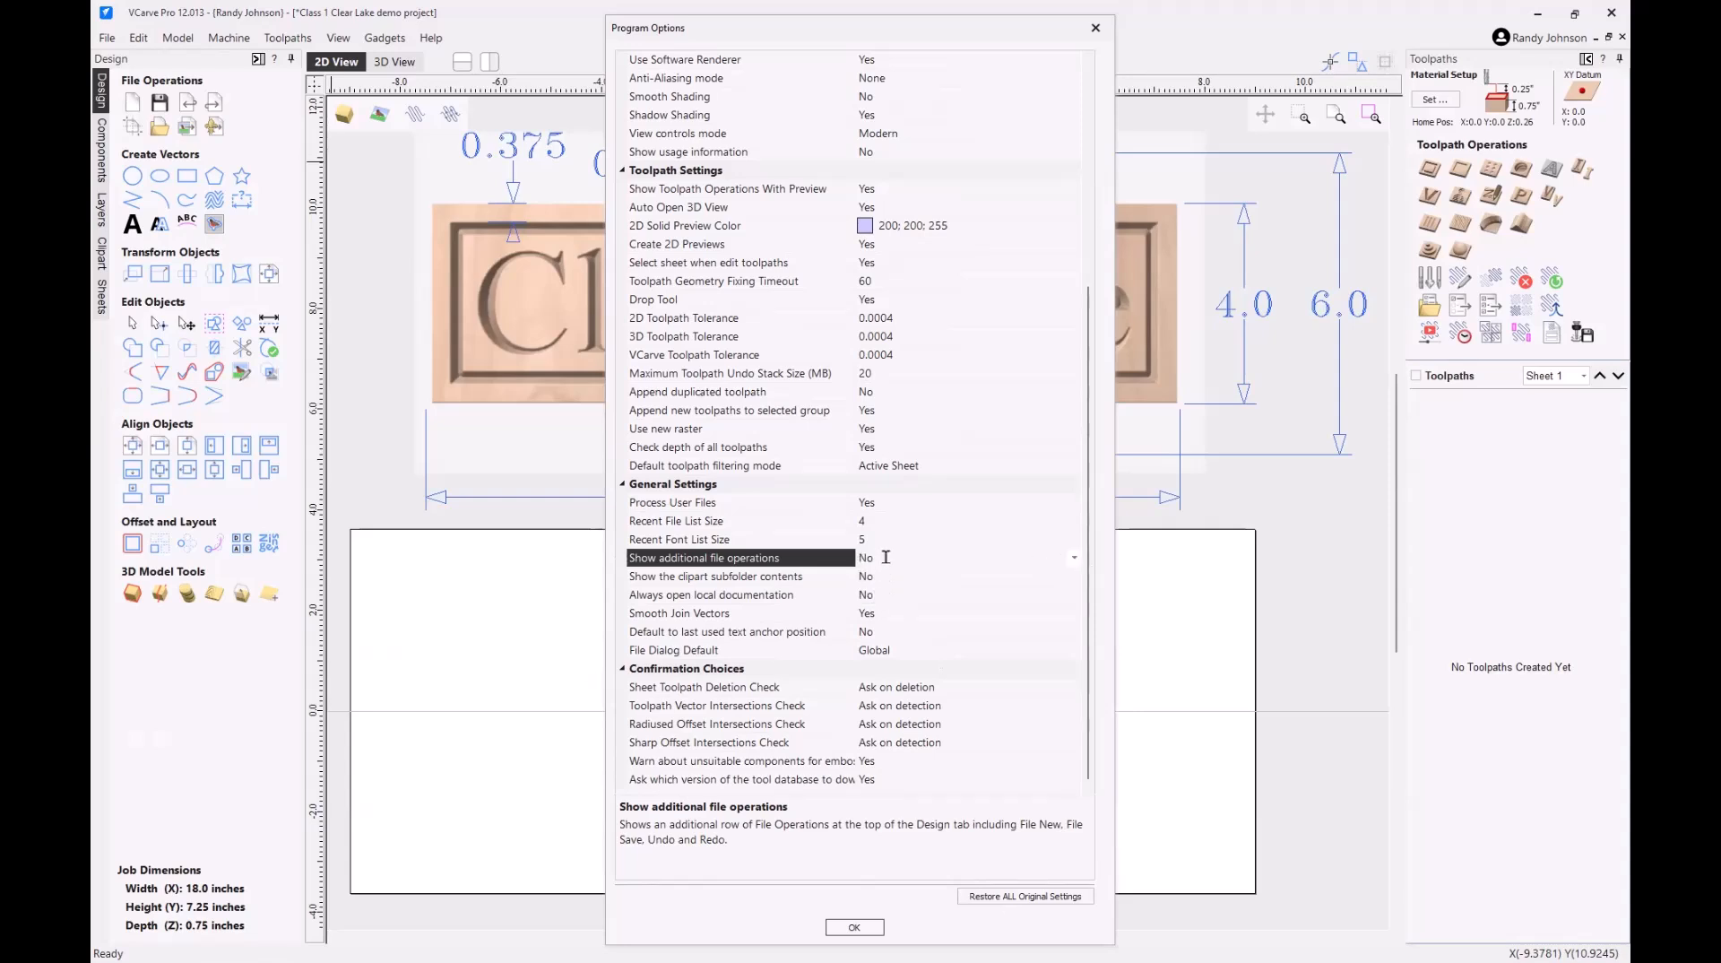
pyautogui.click(865, 928)
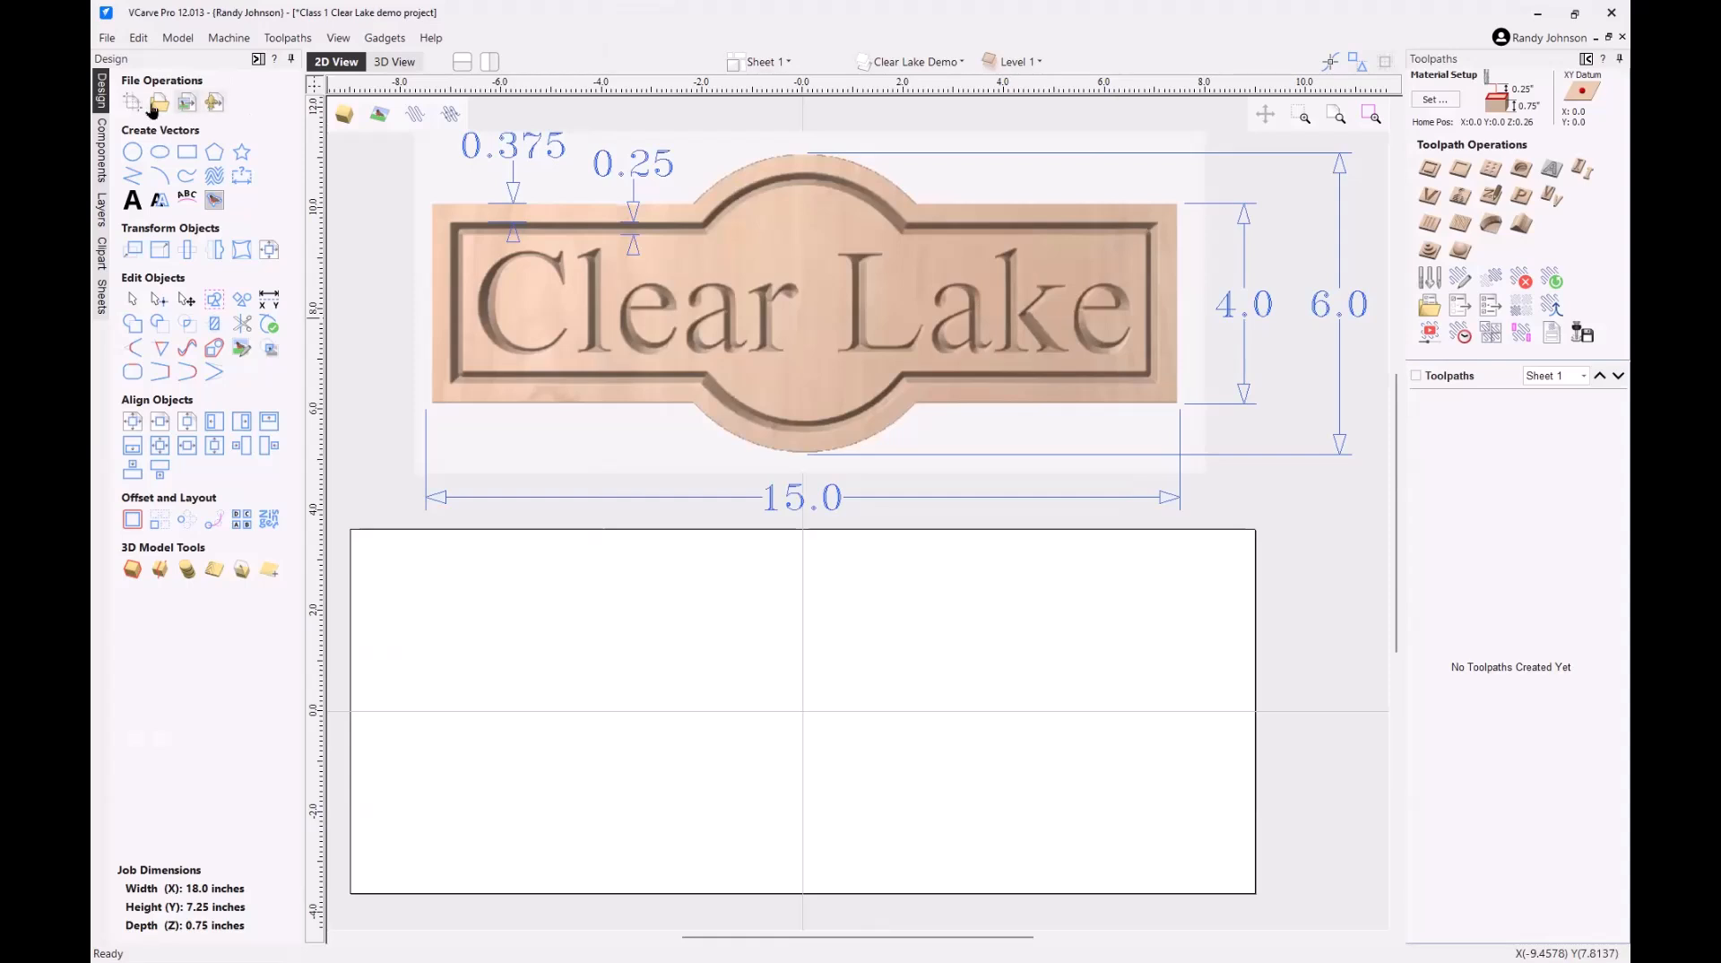
# - Set "Show additional file operations" back to Yes in the program options
pyautogui.click(143, 37)
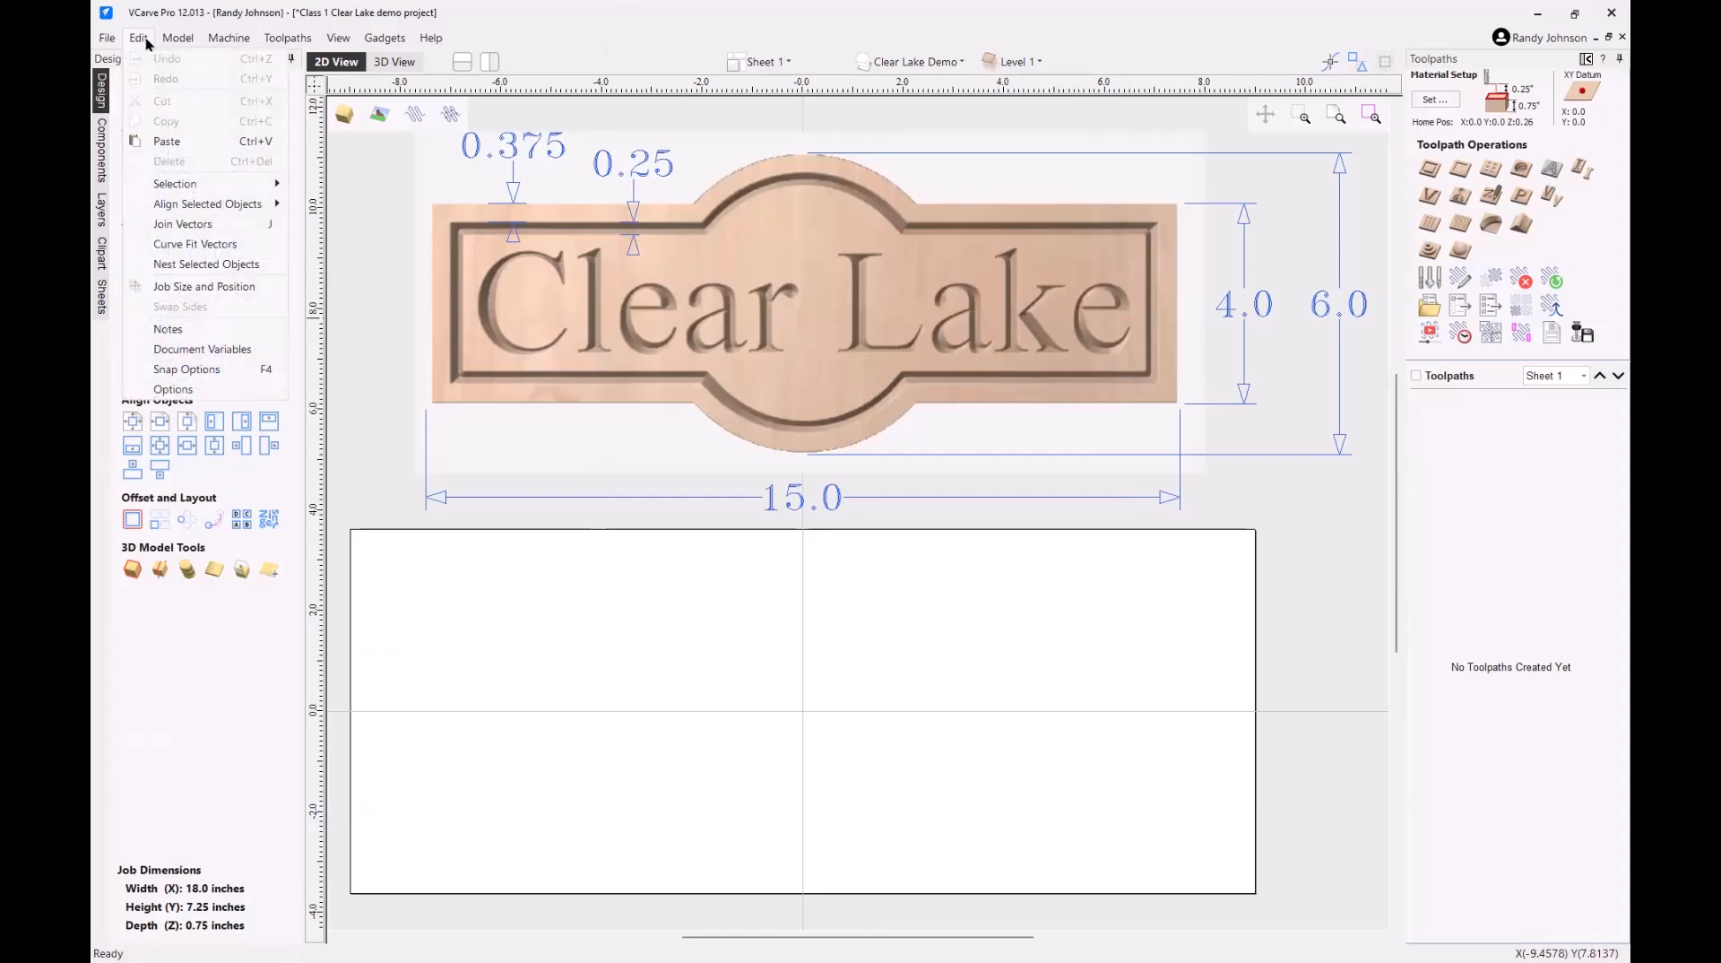
pyautogui.click(191, 389)
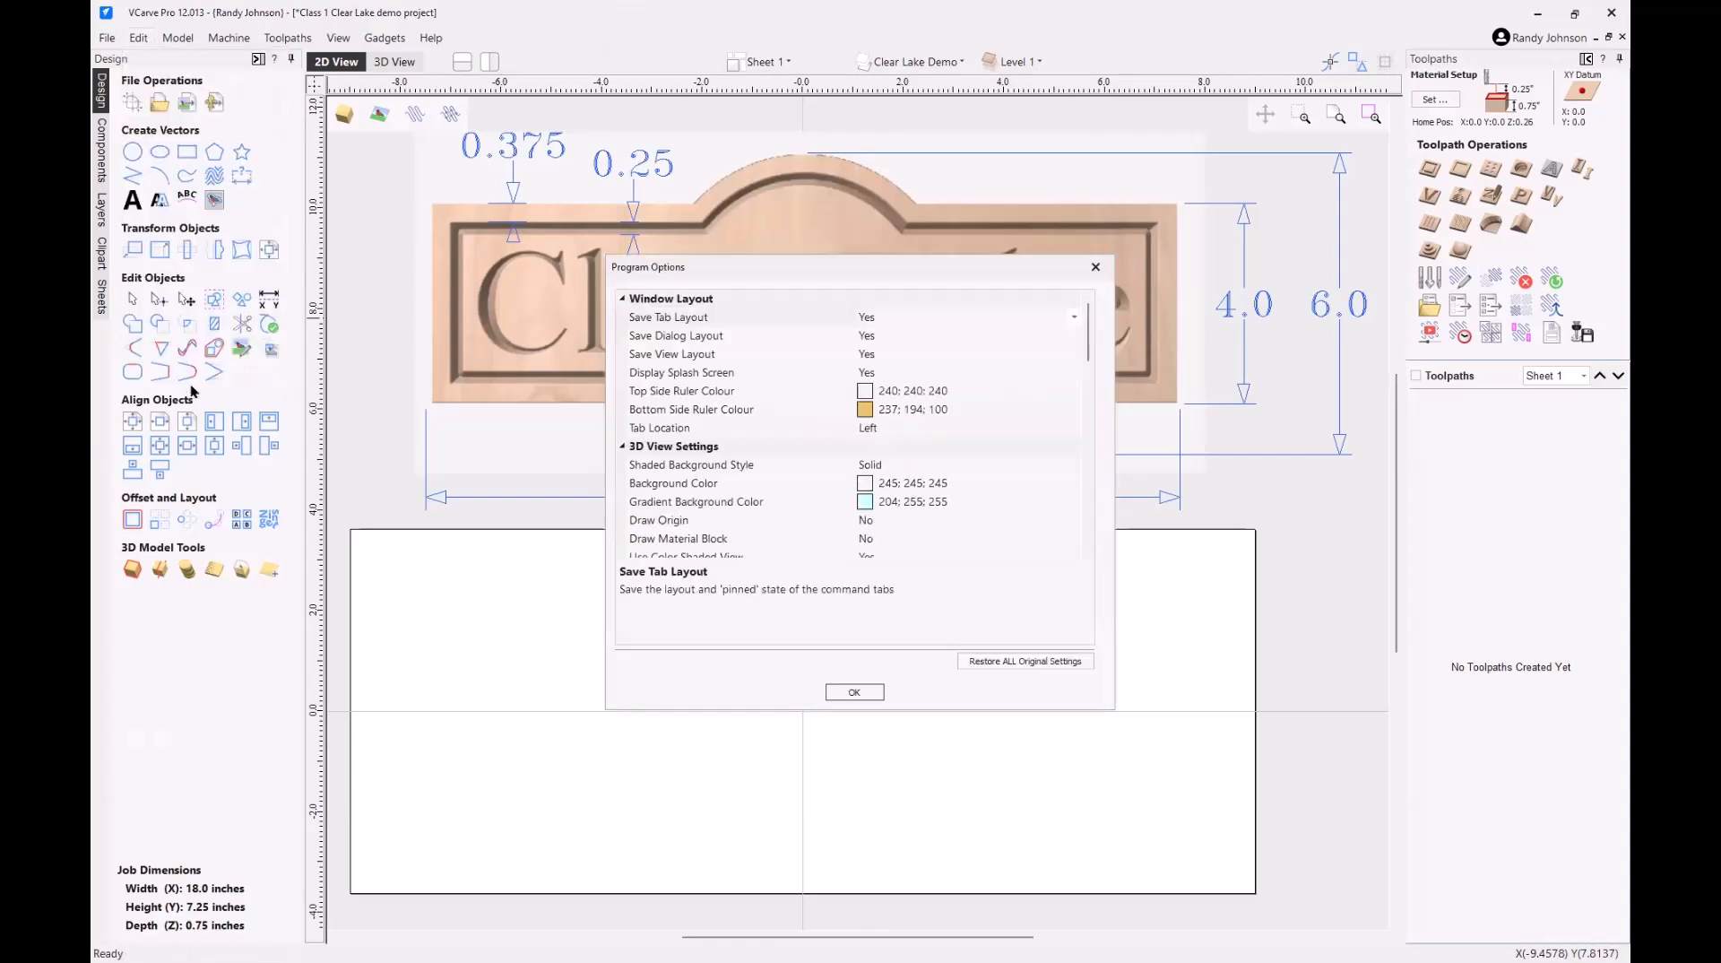
pyautogui.scroll(-2, 748, 406)
pyautogui.scroll(-6, 747, 408)
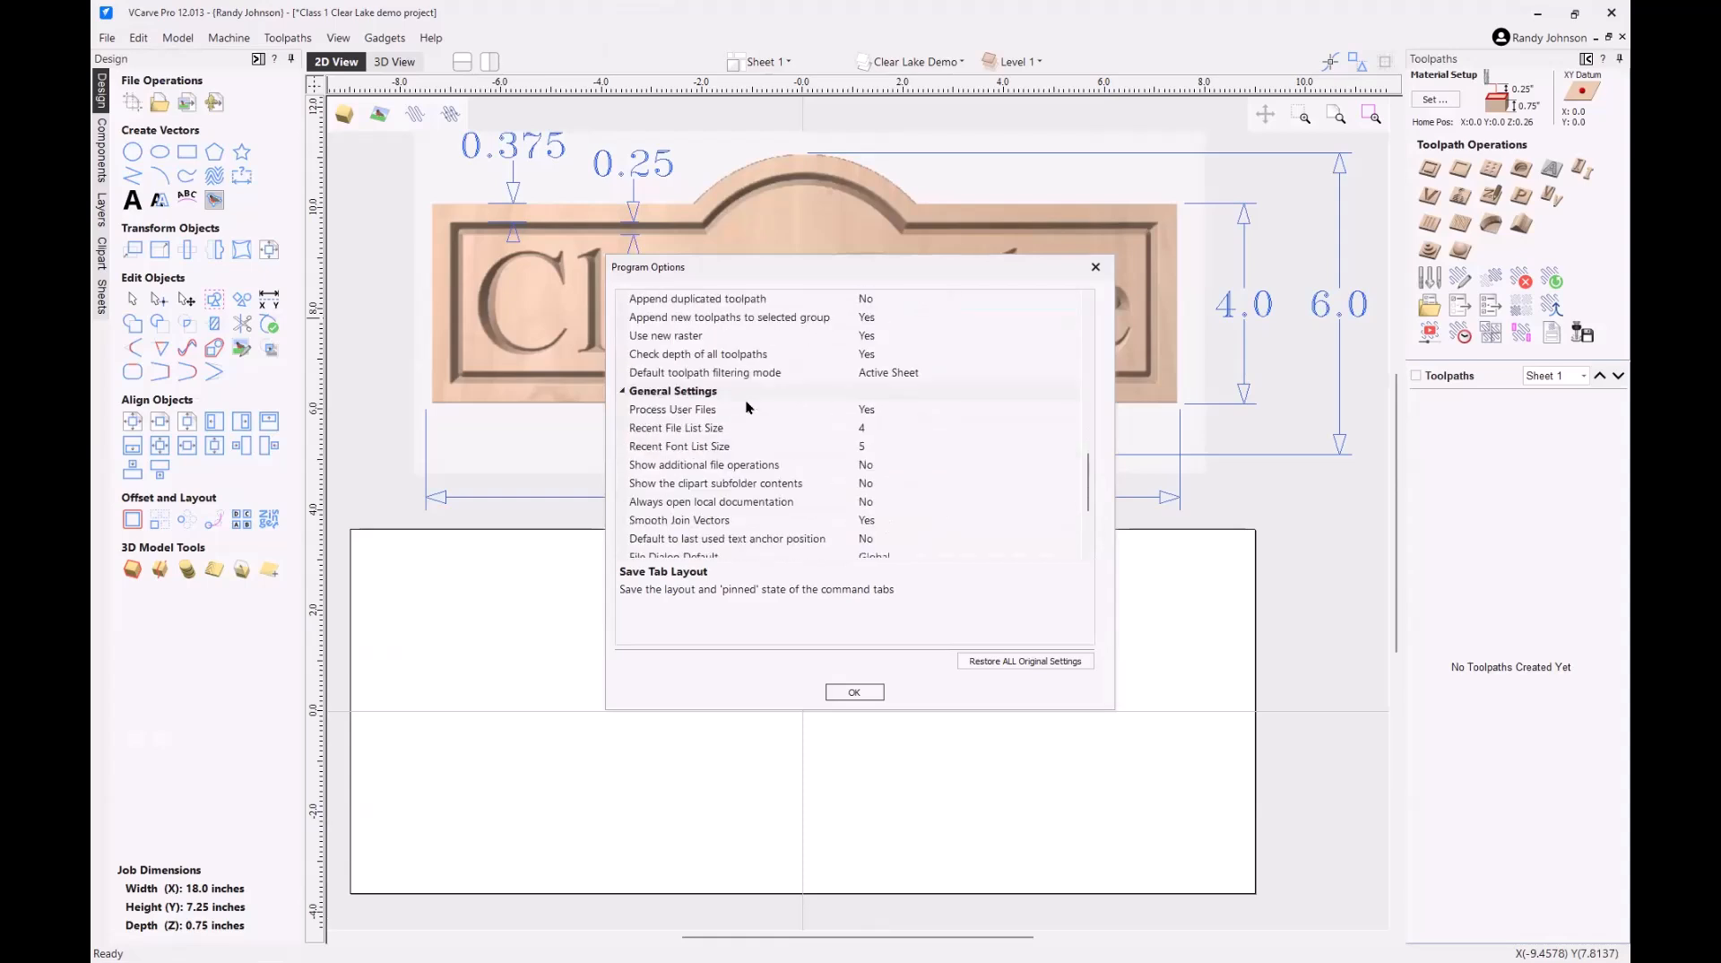
pyautogui.click(677, 468)
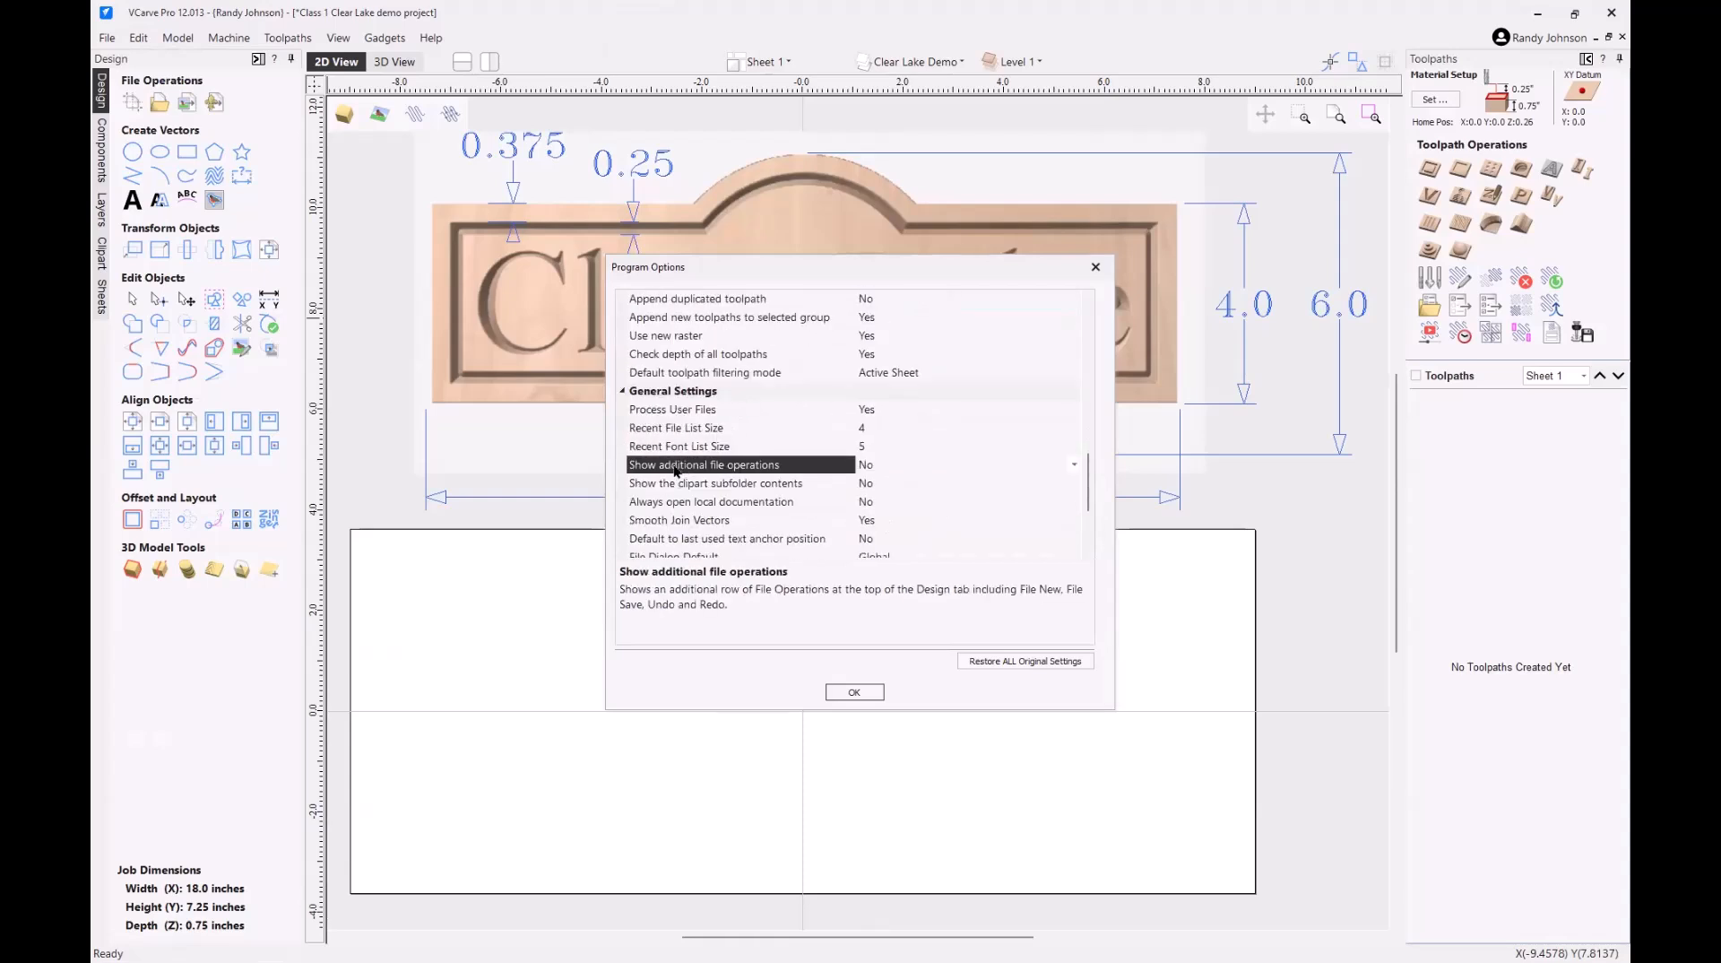
pyautogui.click(1075, 467)
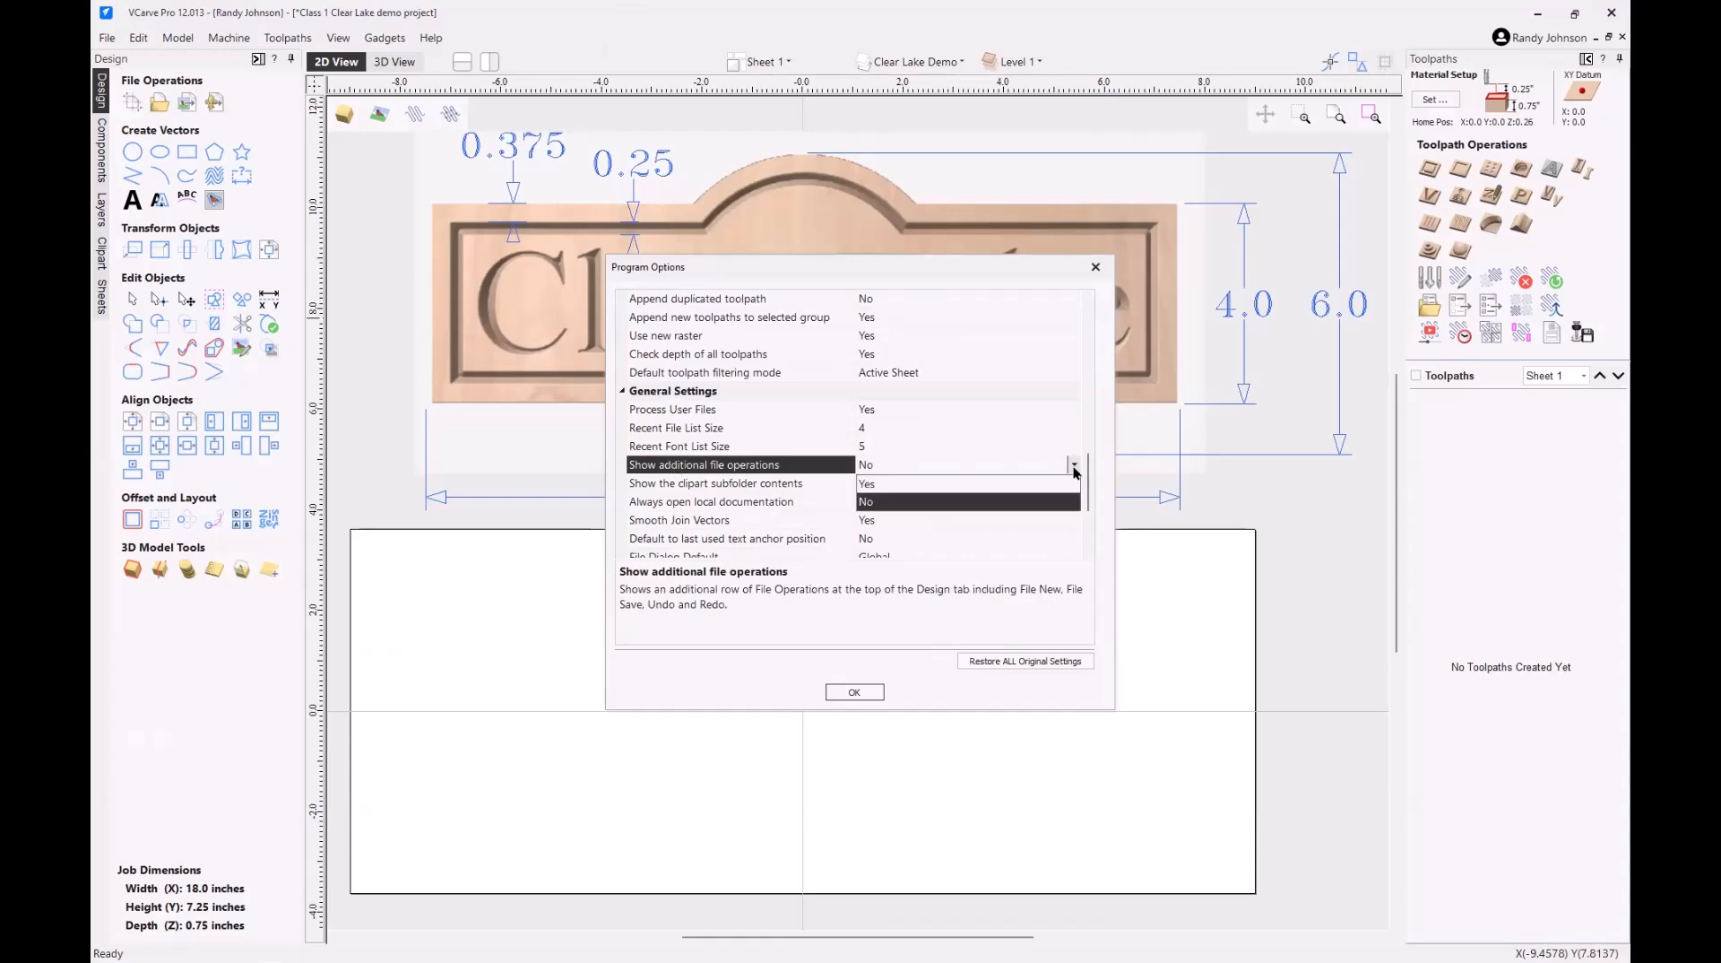
pyautogui.click(867, 485)
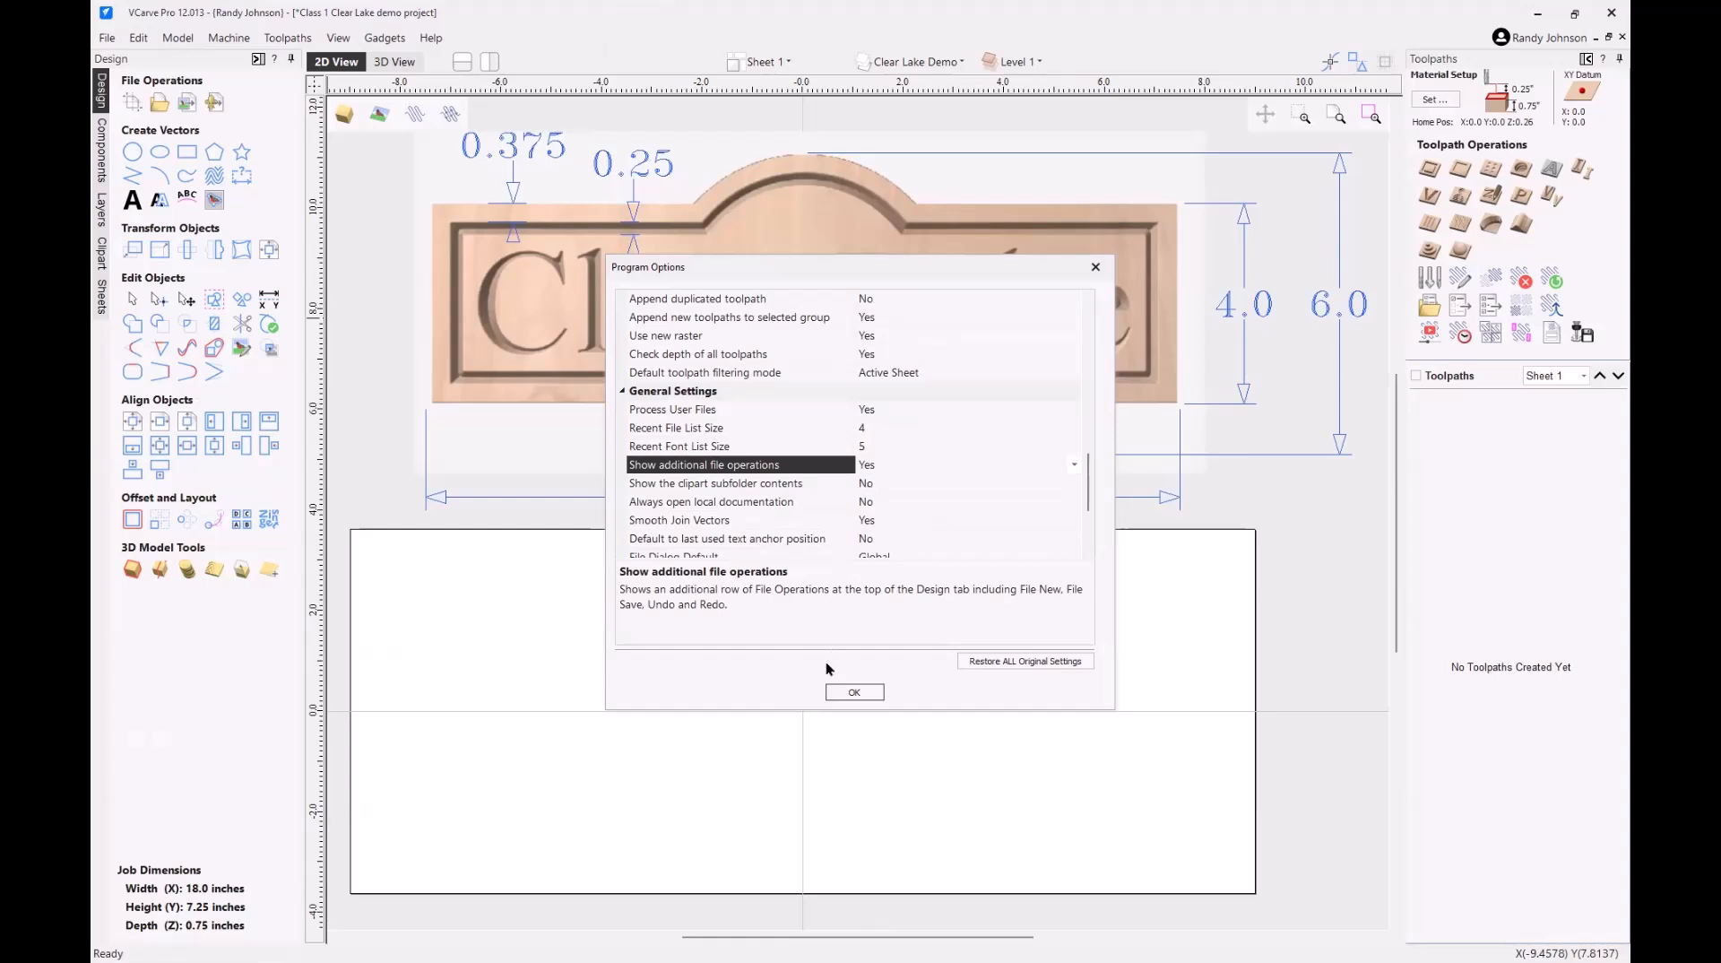
pyautogui.click(856, 692)
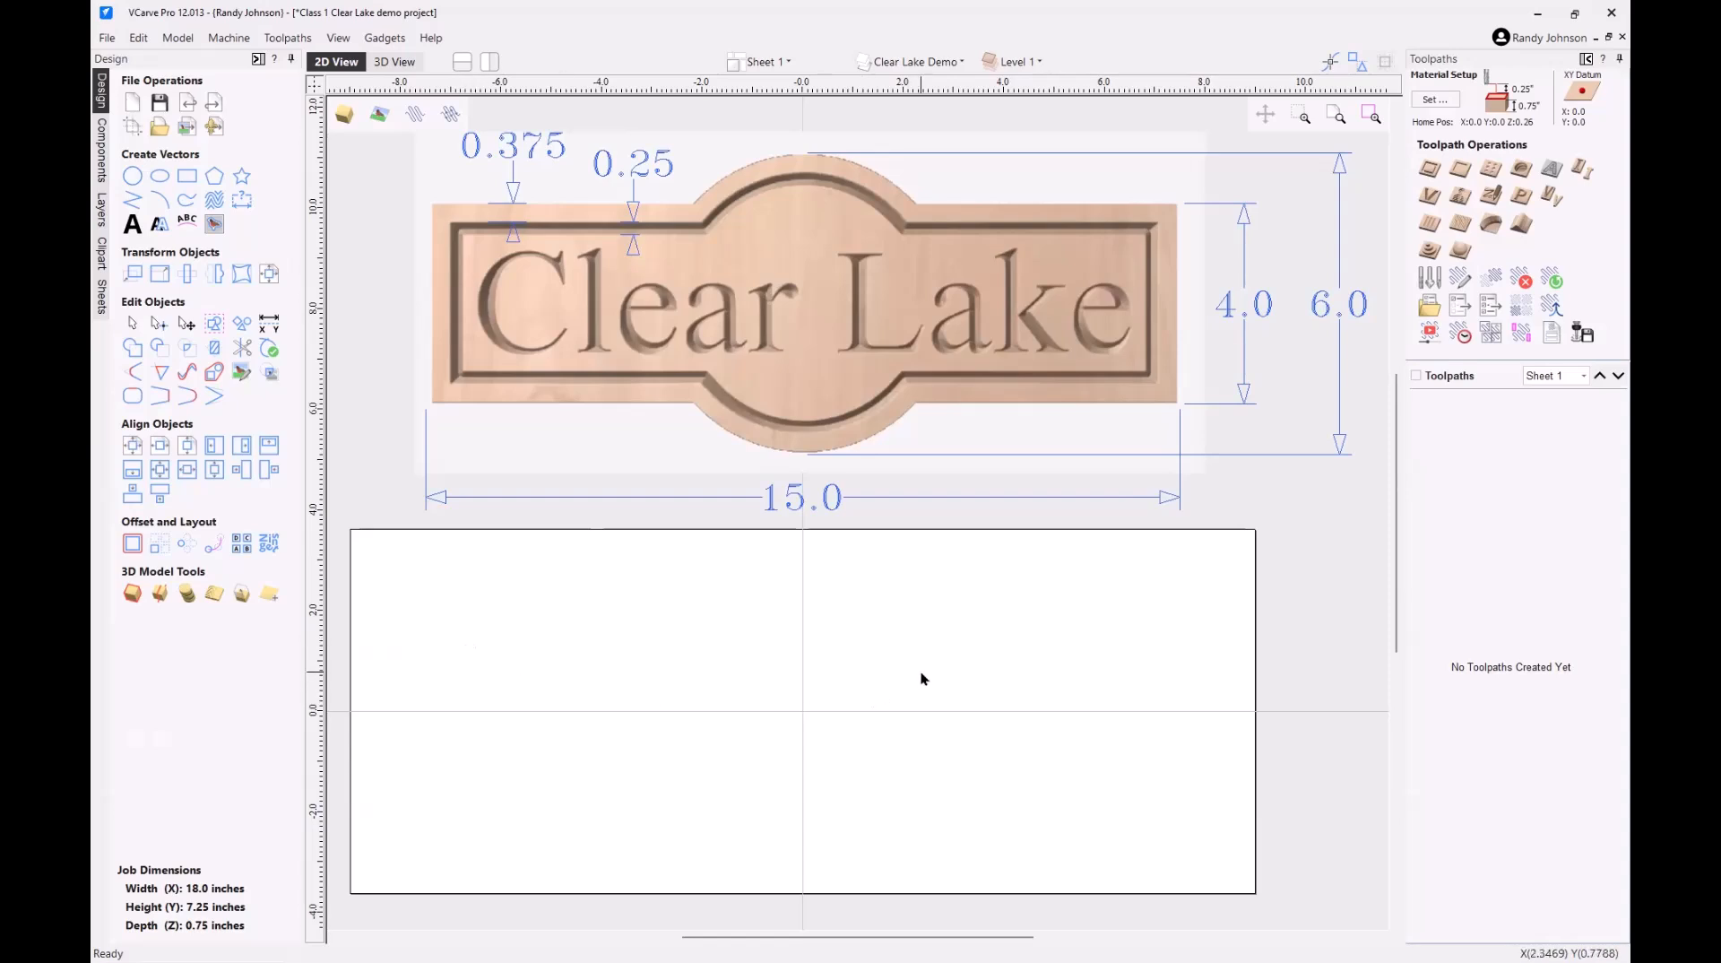
# - Create a square-cornered rectangle 15 inches wide and 4 inches high, anchored by its center at X 0, Y 0
pyautogui.scroll(-1, 1004, 652)
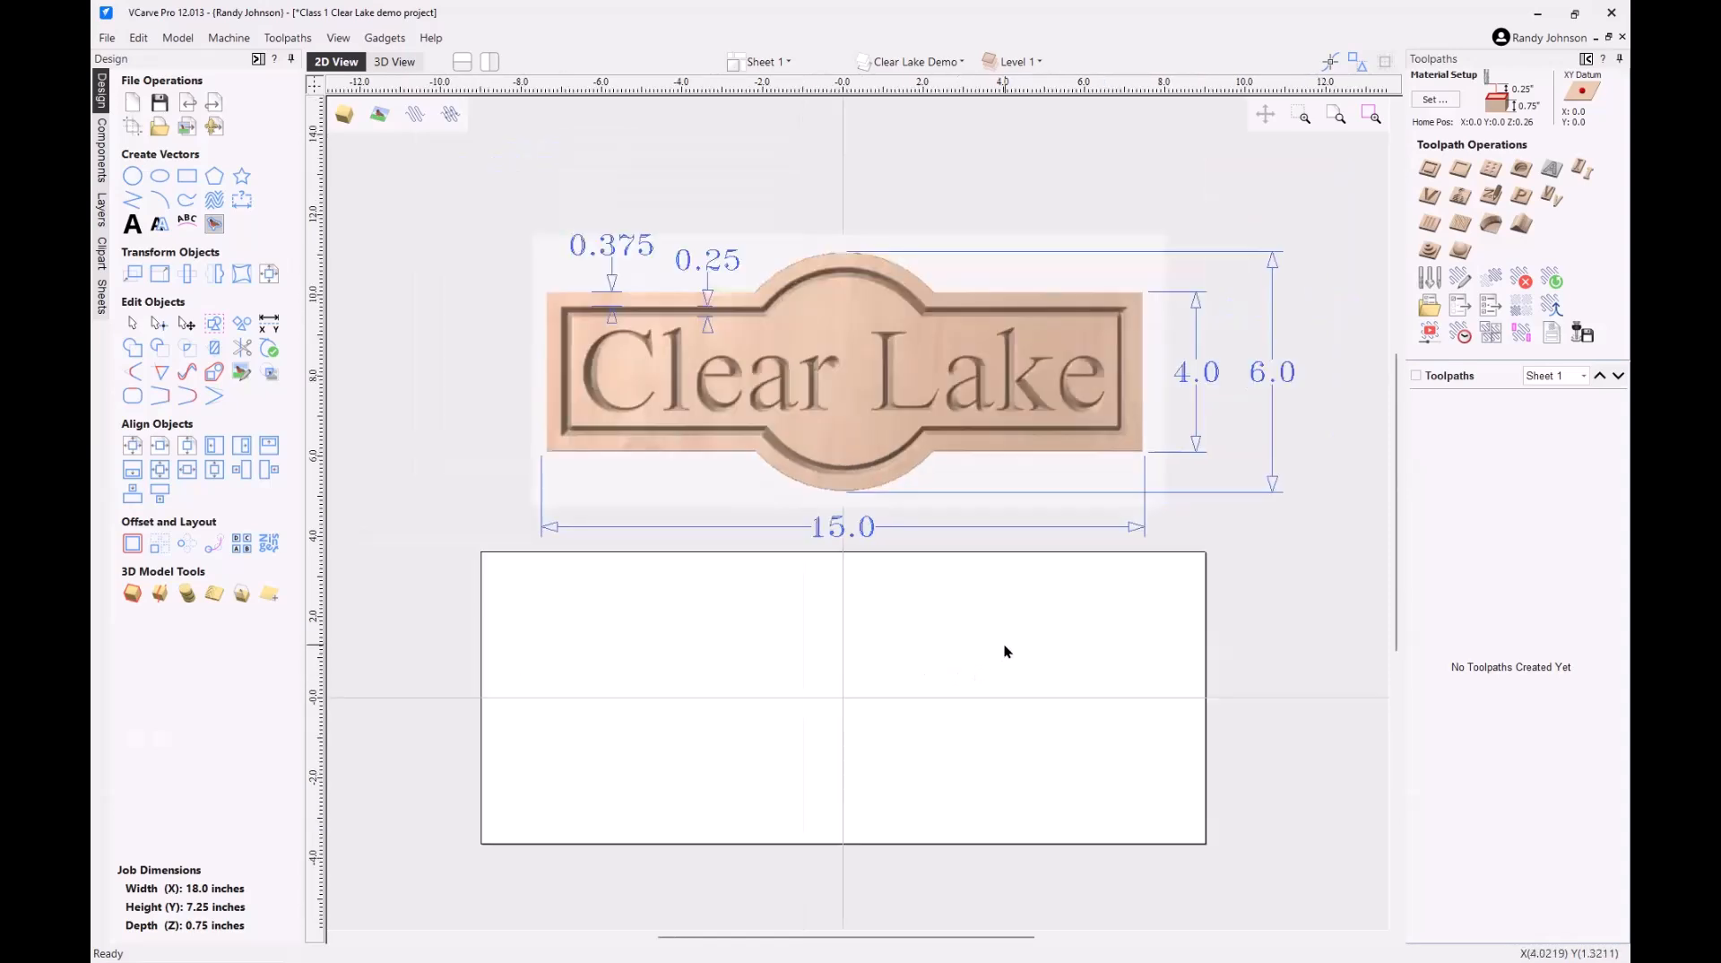
pyautogui.click(185, 179)
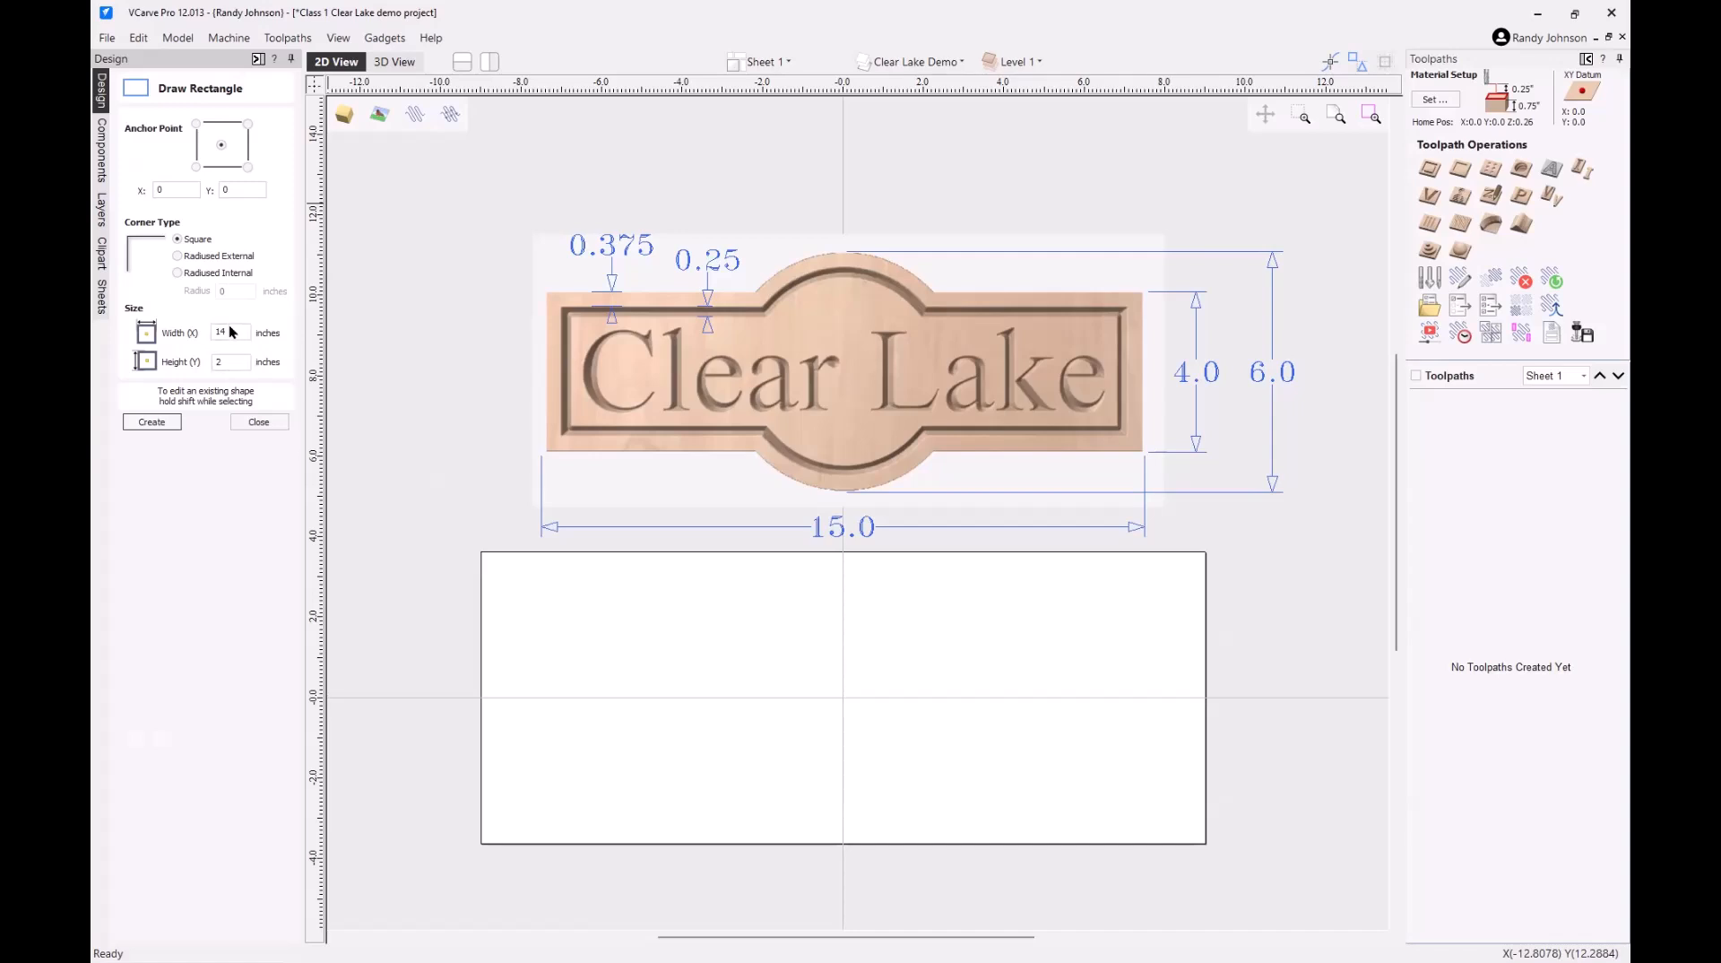
pyautogui.click(196, 168)
pyautogui.click(221, 145)
pyautogui.click(183, 190)
pyautogui.click(228, 190)
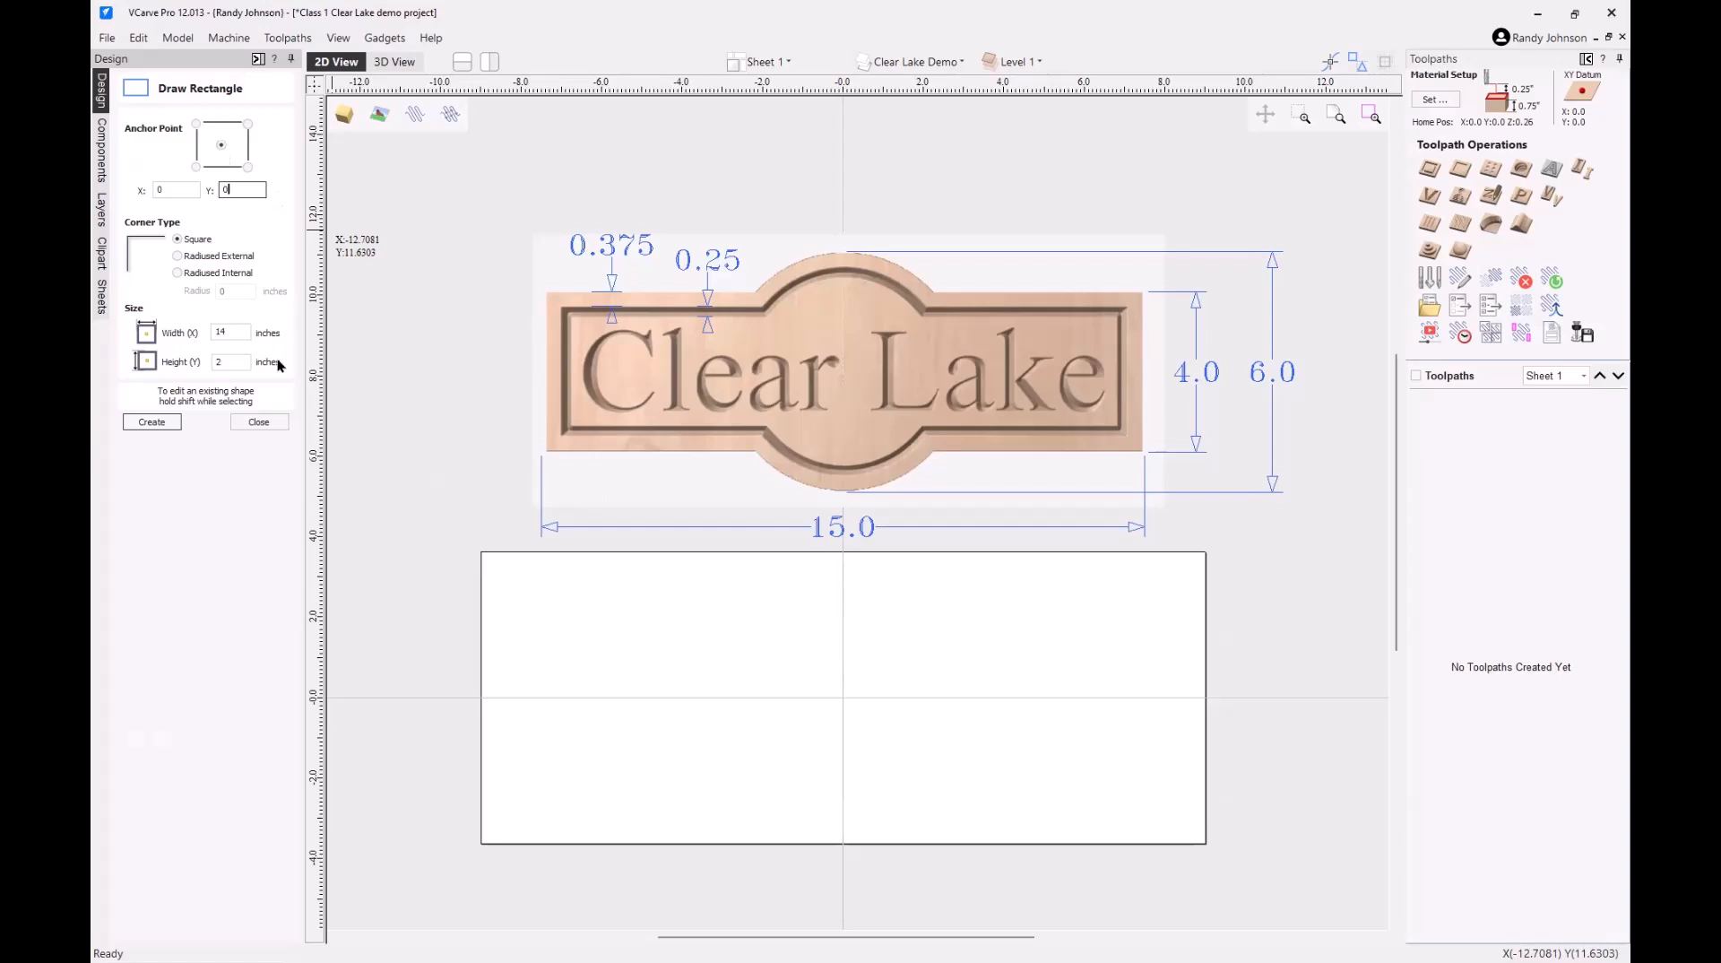
pyautogui.doubleClick(234, 330)
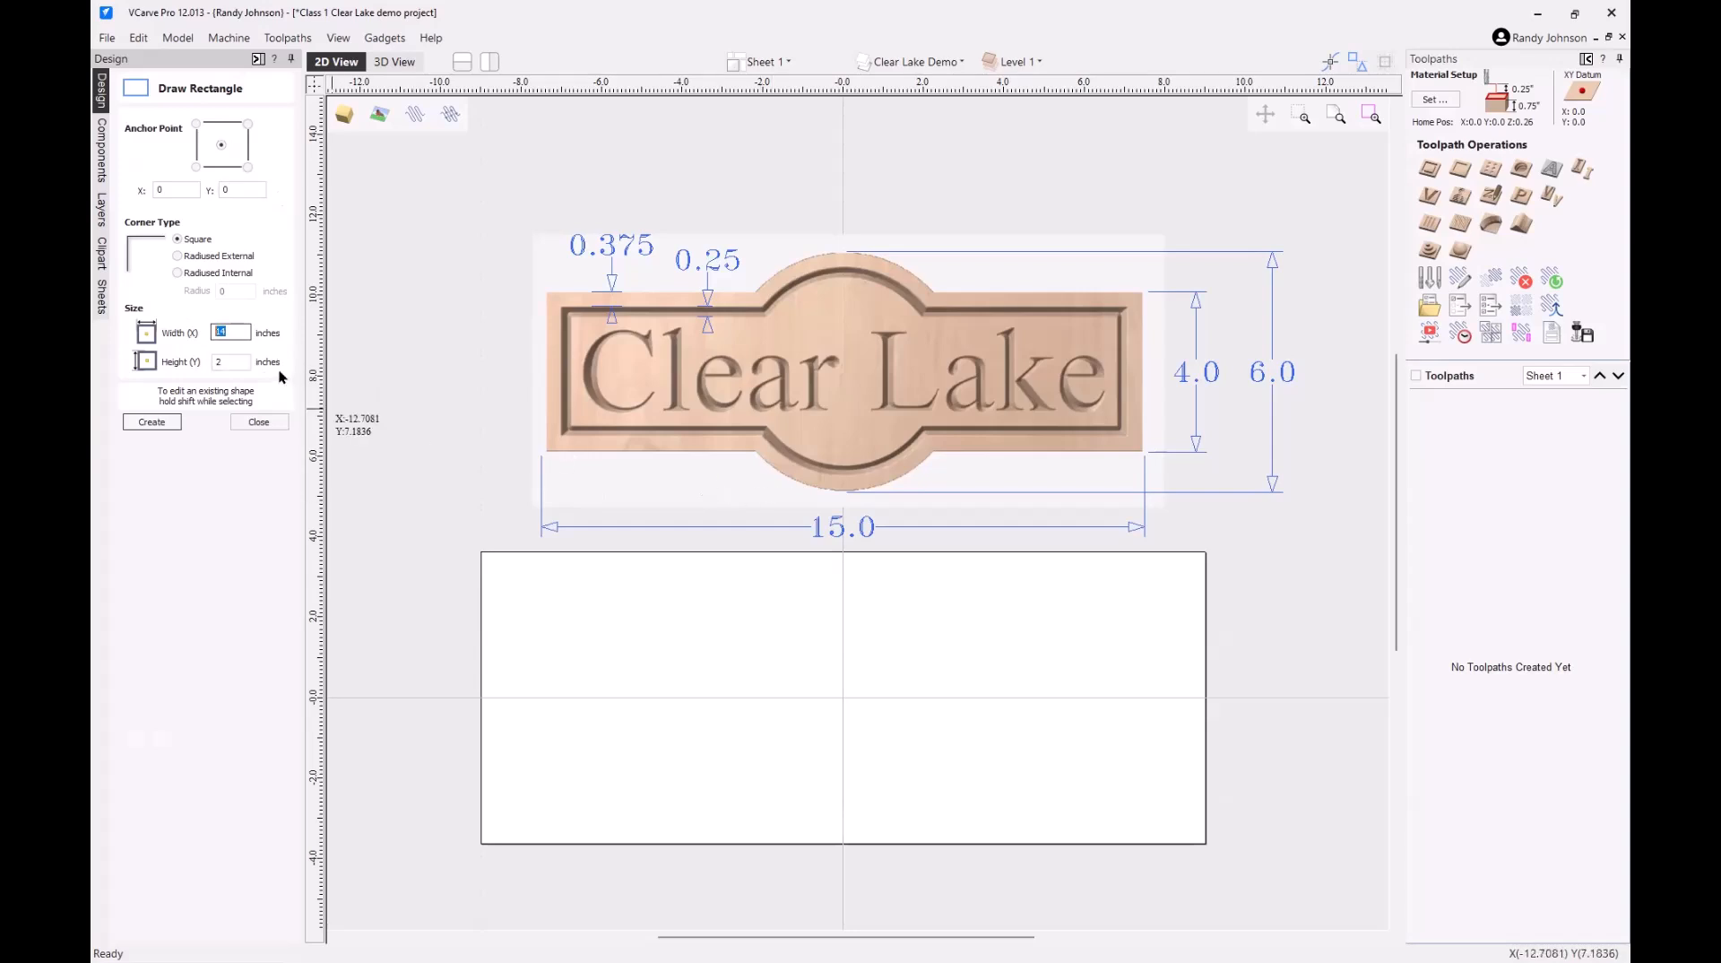
pyautogui.write('15')
pyautogui.press('Tab')
pyautogui.write('4')
pyautogui.click(154, 423)
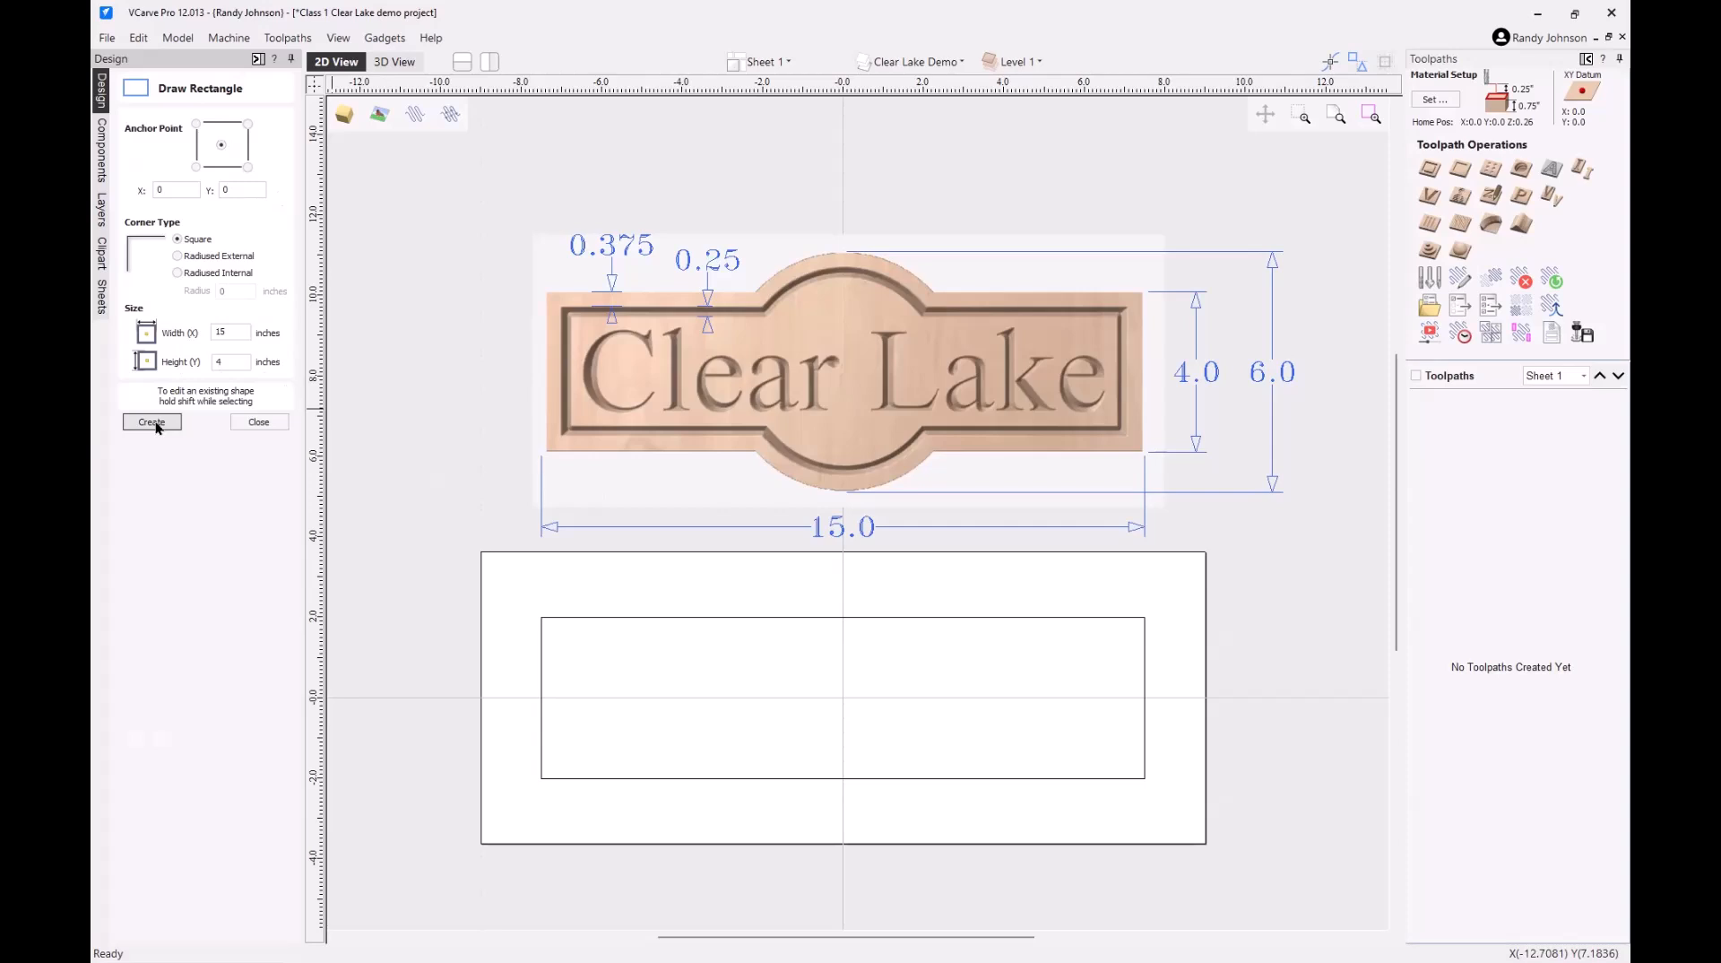
pyautogui.click(260, 422)
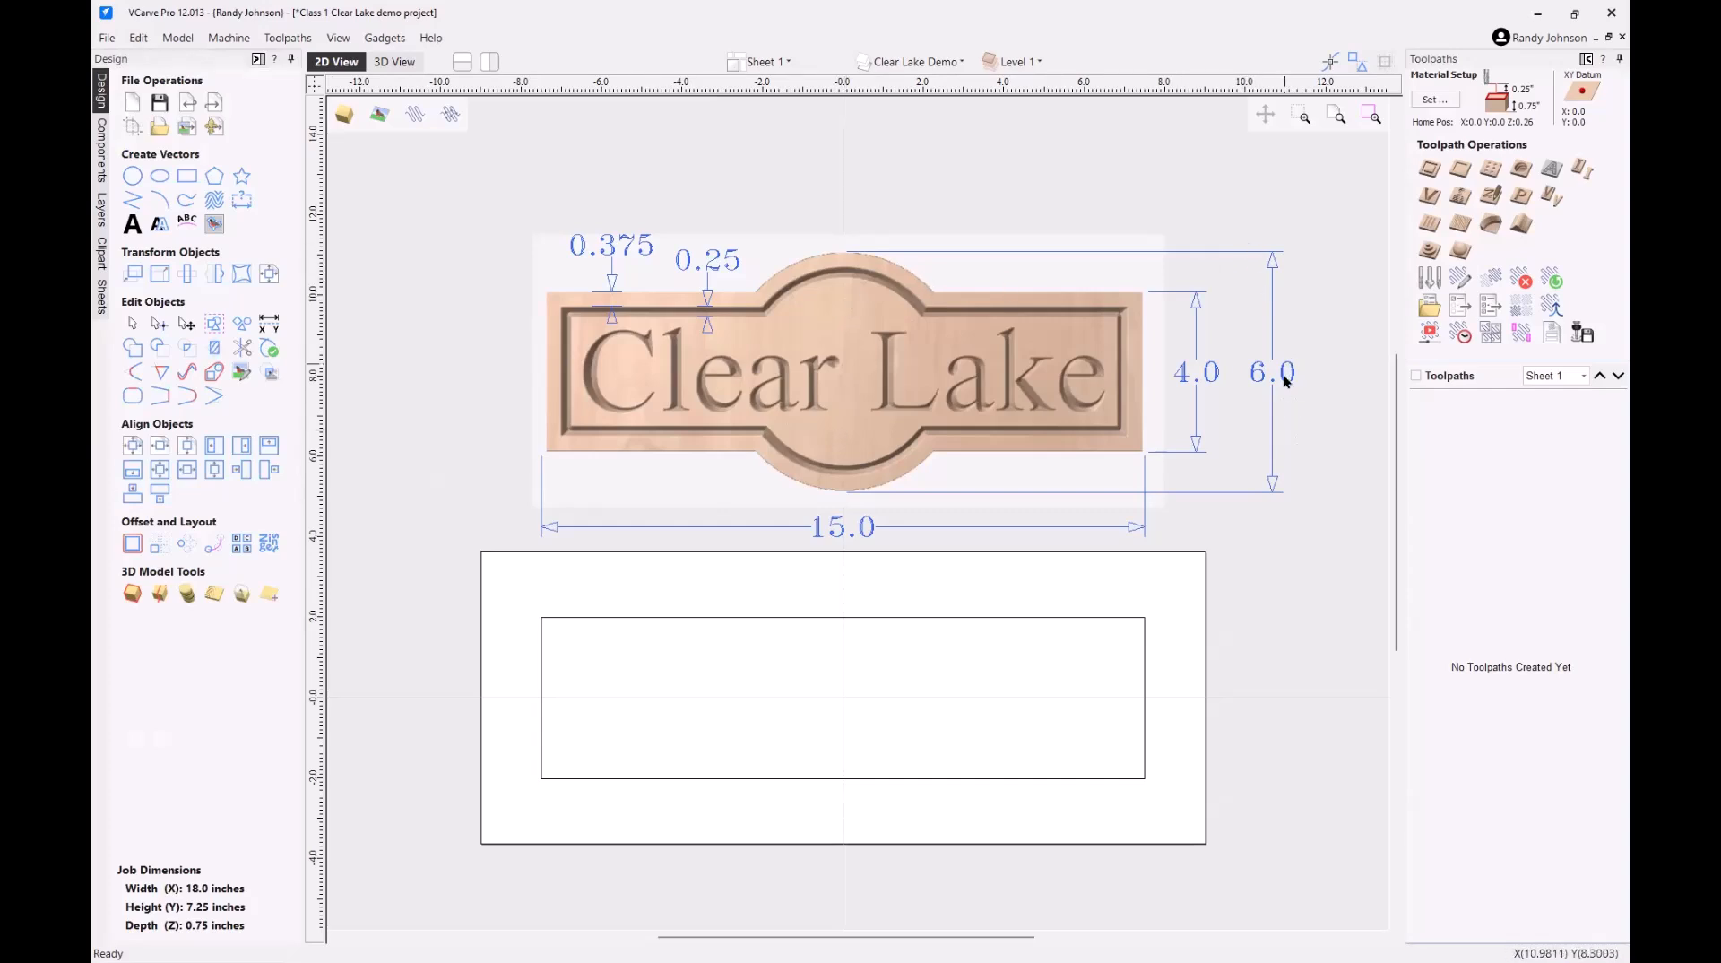
# - Create a circle with a 2-inch diameter centered at X 0, Y 2 on the rectangle's upper edge
pyautogui.click(132, 179)
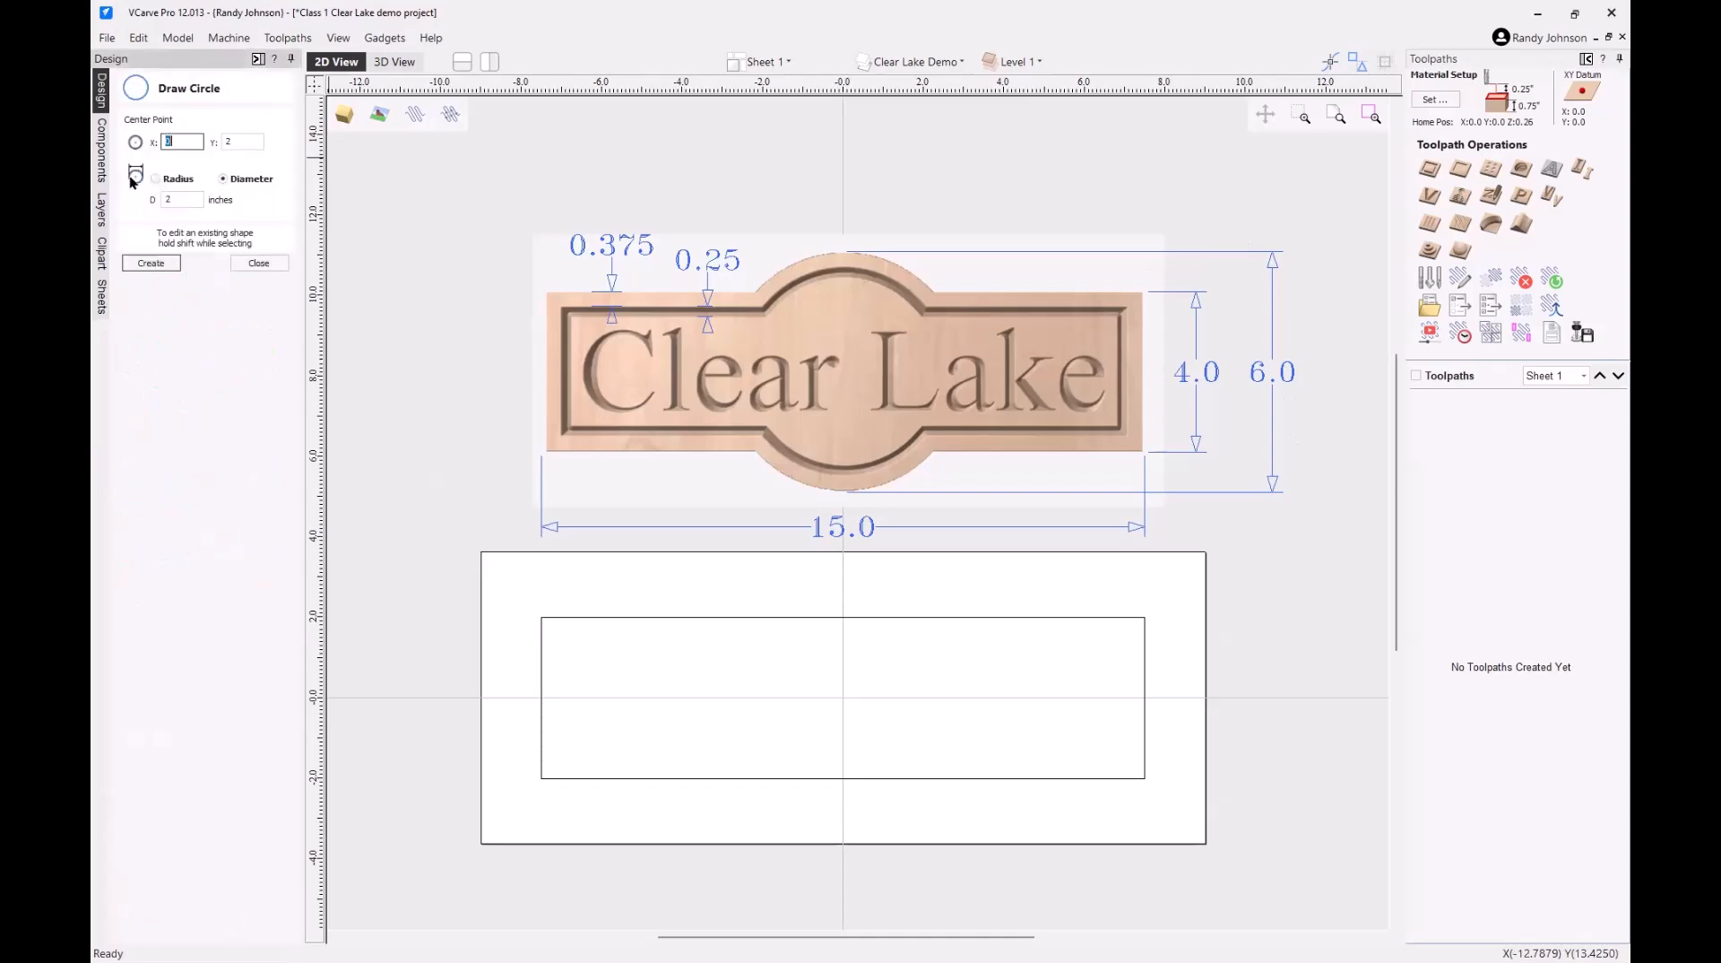
pyautogui.write('0')
pyautogui.click(231, 141)
pyautogui.click(149, 265)
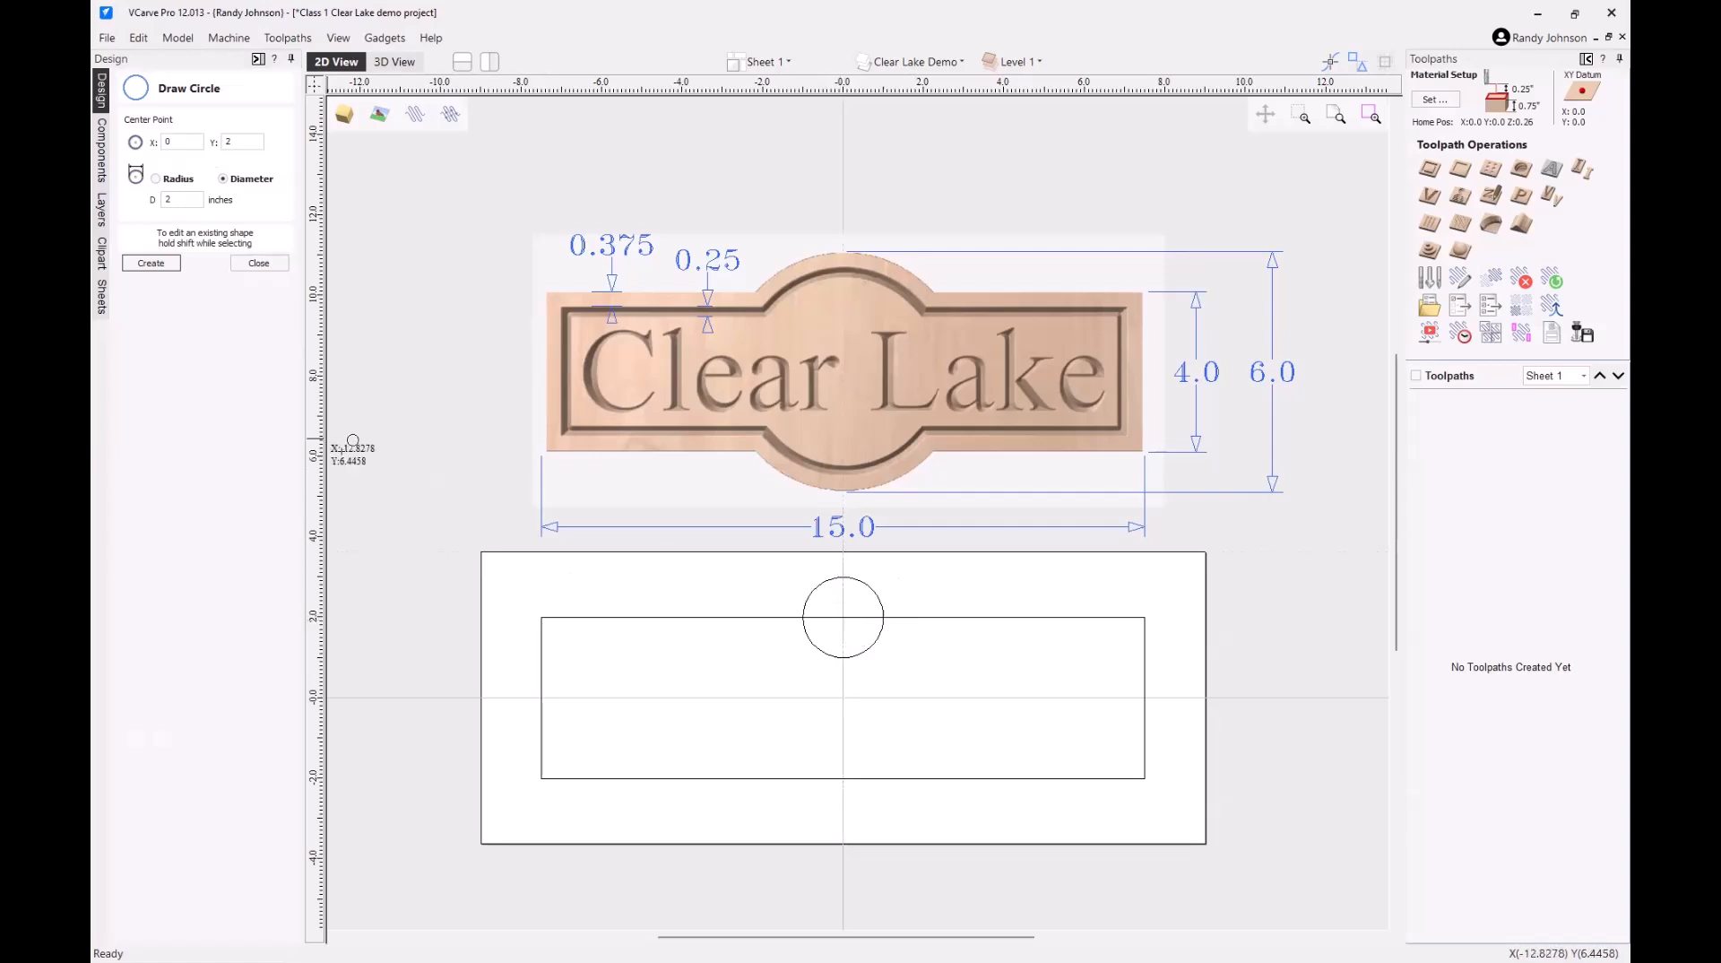
# - Place three more 2-inch circles freehand inside the rectangle, with the last one centered at about X -2.9, Y -1.0
pyautogui.click(990, 727)
pyautogui.click(662, 671)
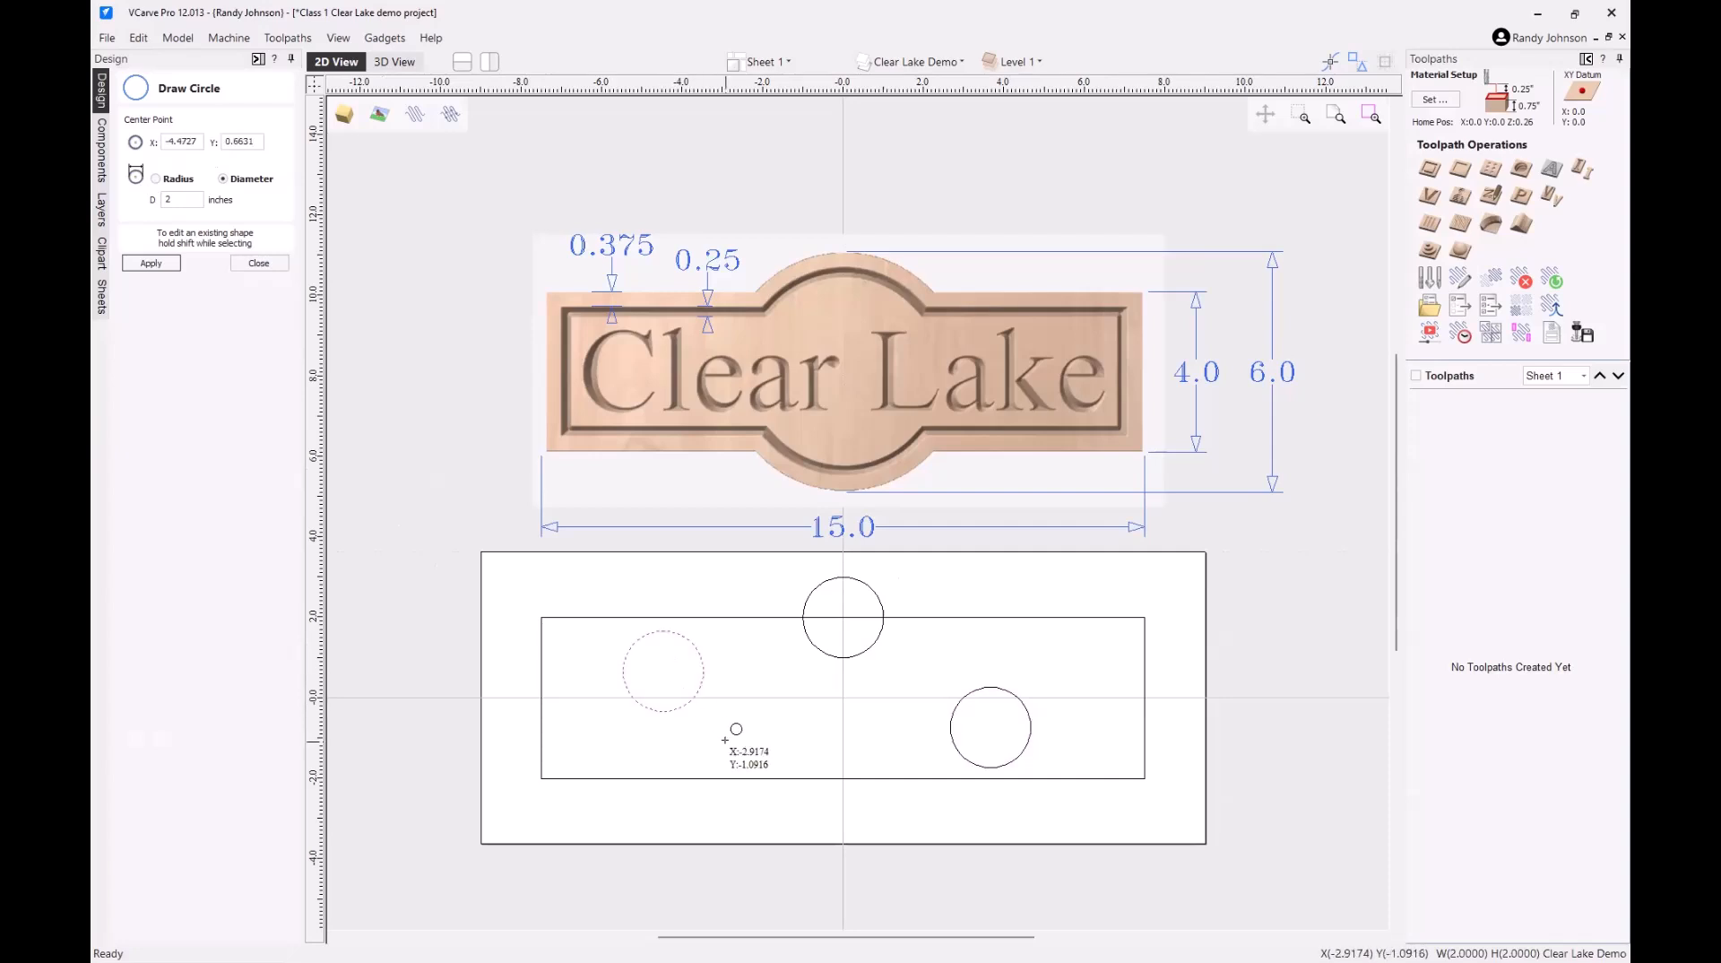
pyautogui.click(726, 738)
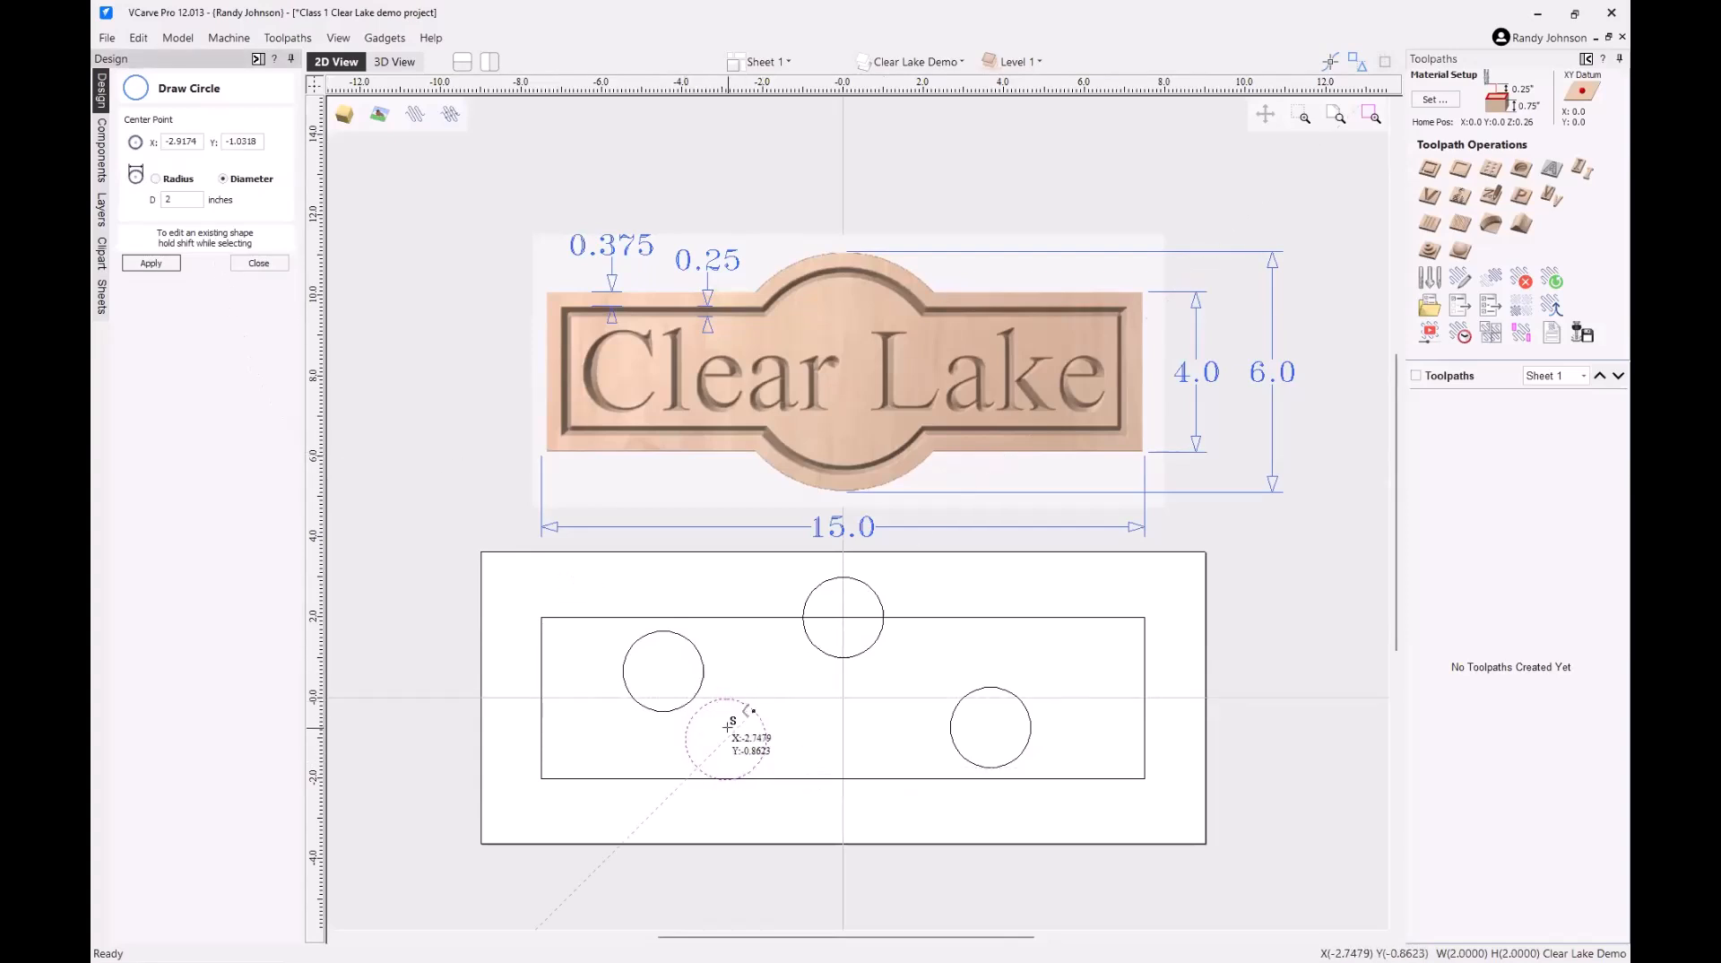
# - Change the last placed circle to a 3-inch diameter and center it at X 0, Y 0
pyautogui.doubleClick(181, 205)
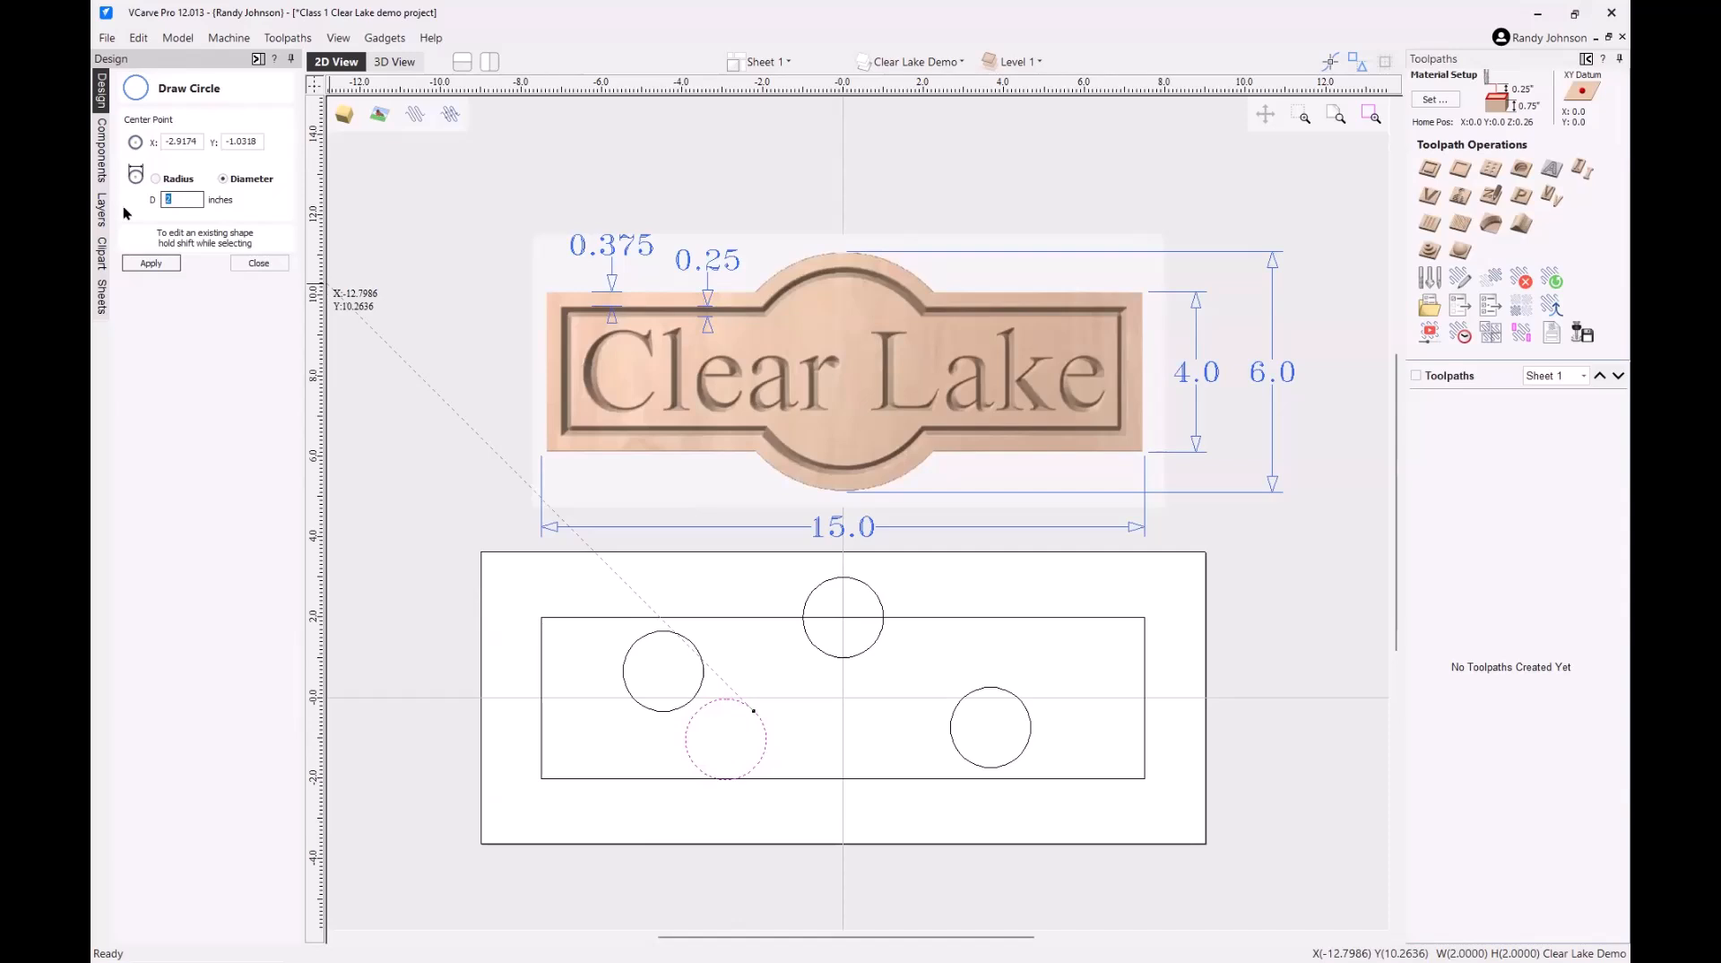
pyautogui.click(185, 200)
pyautogui.doubleClick(186, 200)
pyautogui.write('3')
pyautogui.click(189, 142)
pyautogui.doubleClick(183, 140)
pyautogui.write('-0')
pyautogui.doubleClick(239, 141)
pyautogui.write('-0')
pyautogui.click(150, 262)
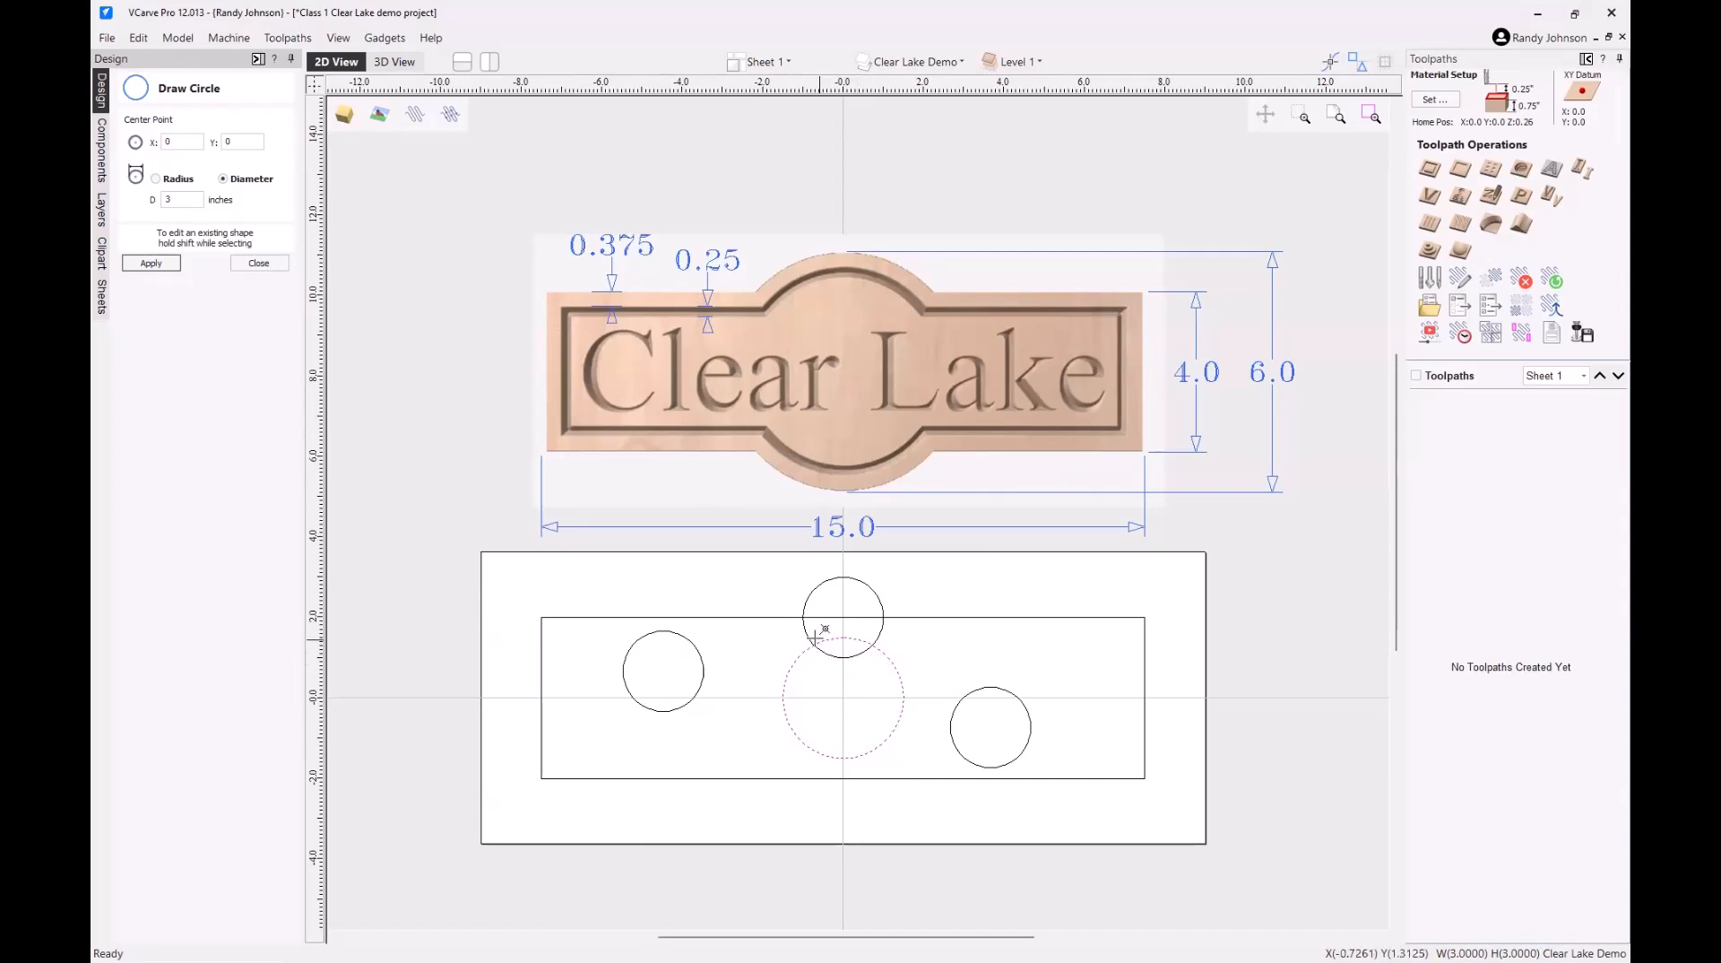
# - Set the centered circle's diameter to 6 inches and finish drawing circles
pyautogui.doubleClick(176, 198)
pyautogui.write('6')
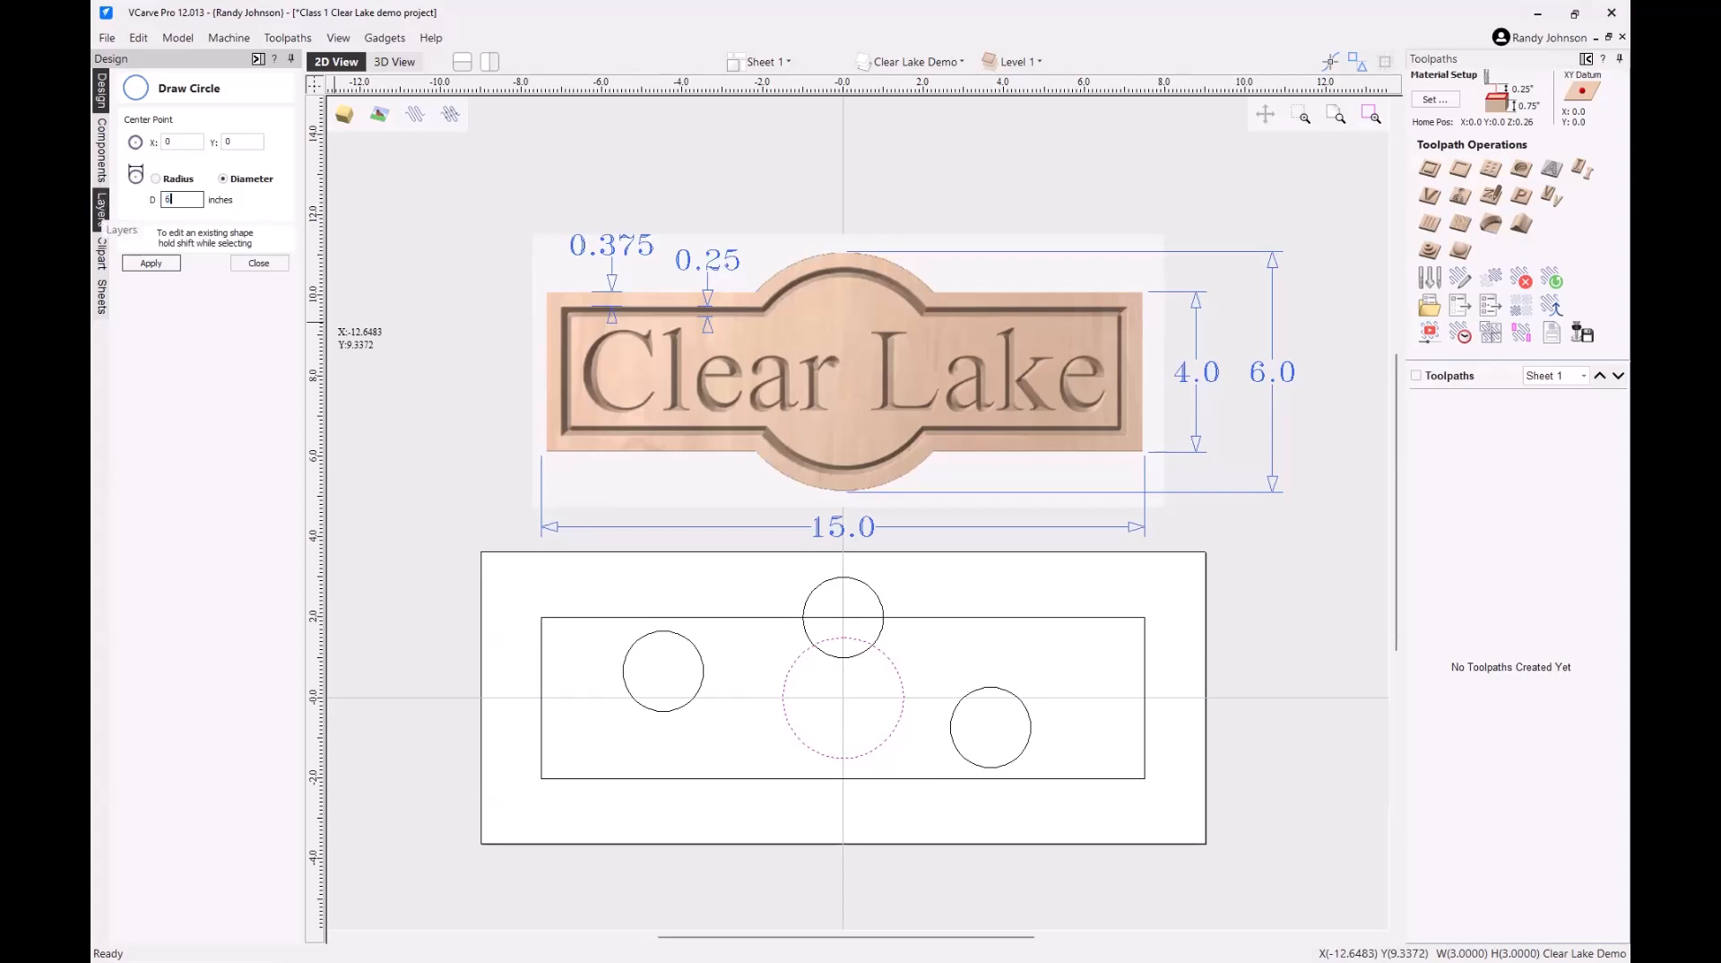
pyautogui.click(149, 265)
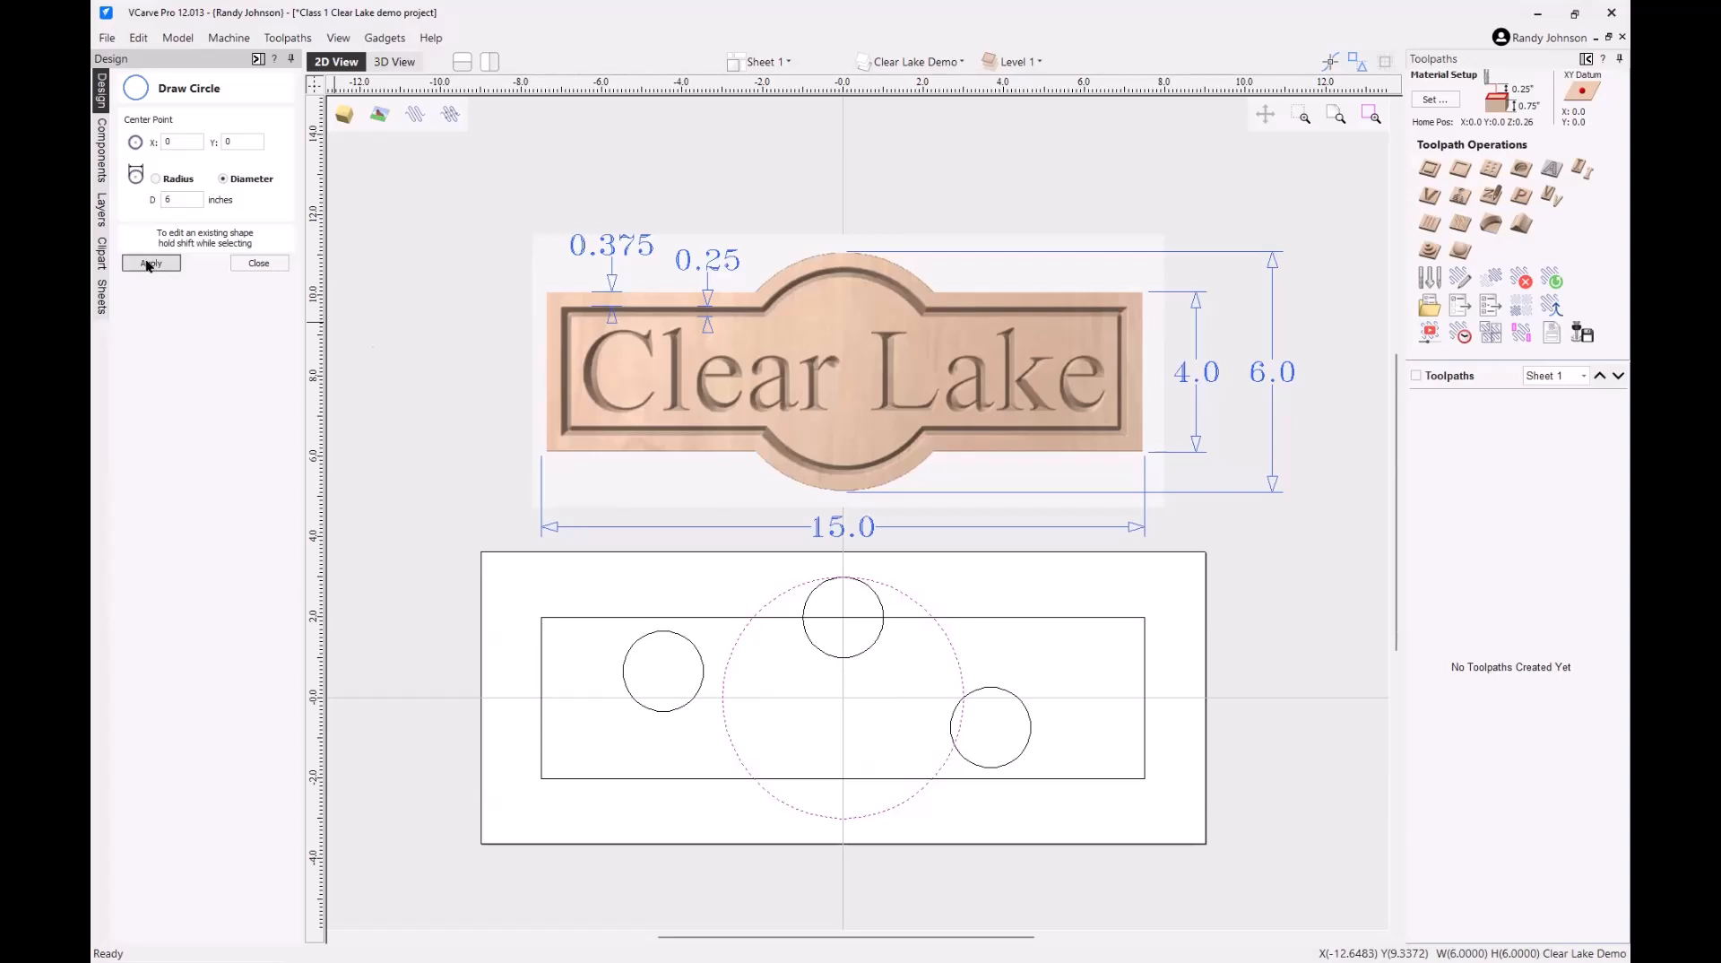
pyautogui.click(247, 263)
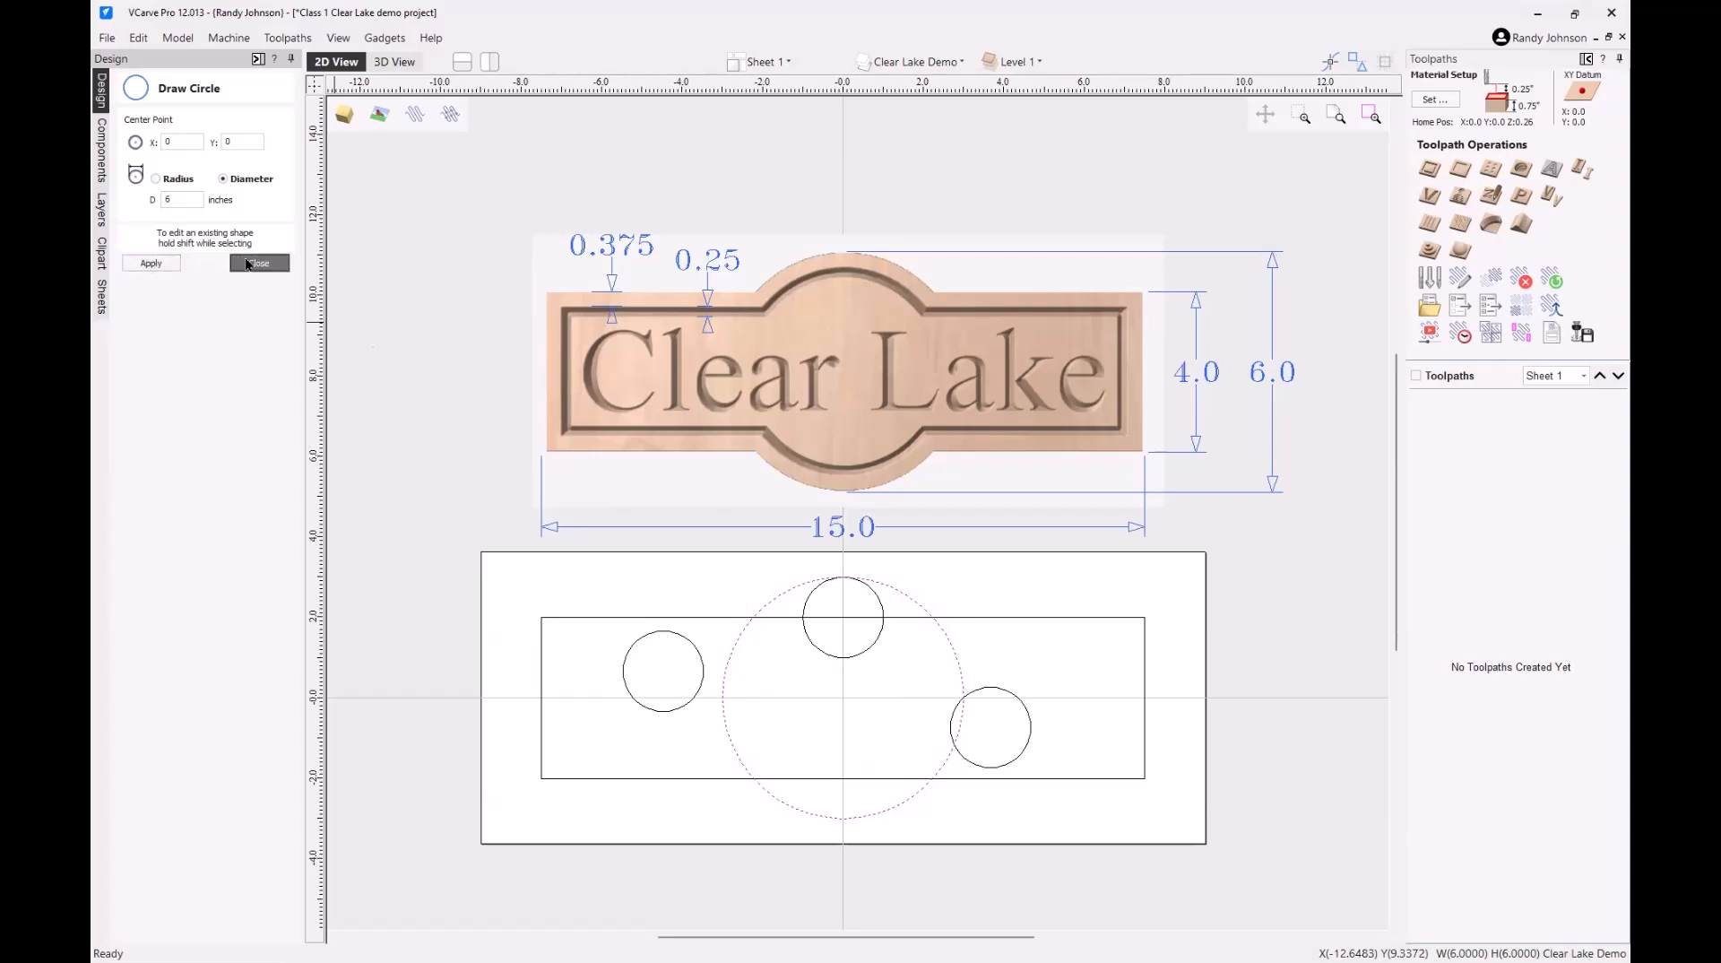
pyautogui.click(495, 593)
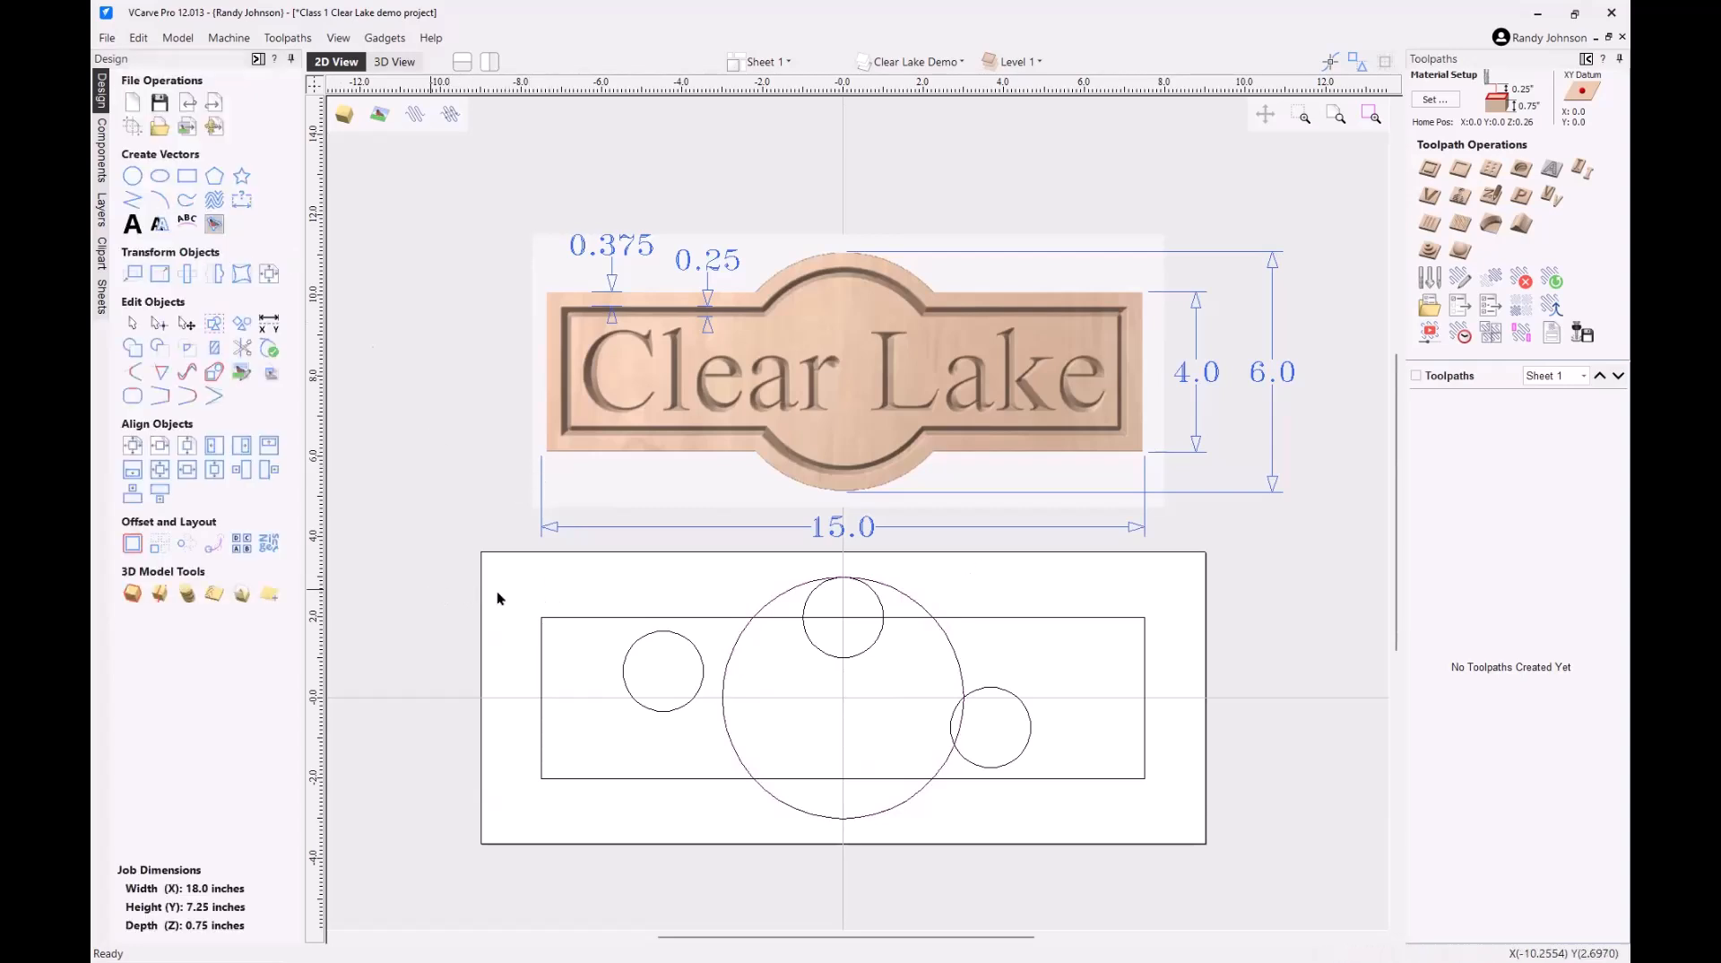
# - Delete the three extra 2-inch circles, keeping only the rectangle and the large centered circle
pyautogui.click(815, 597)
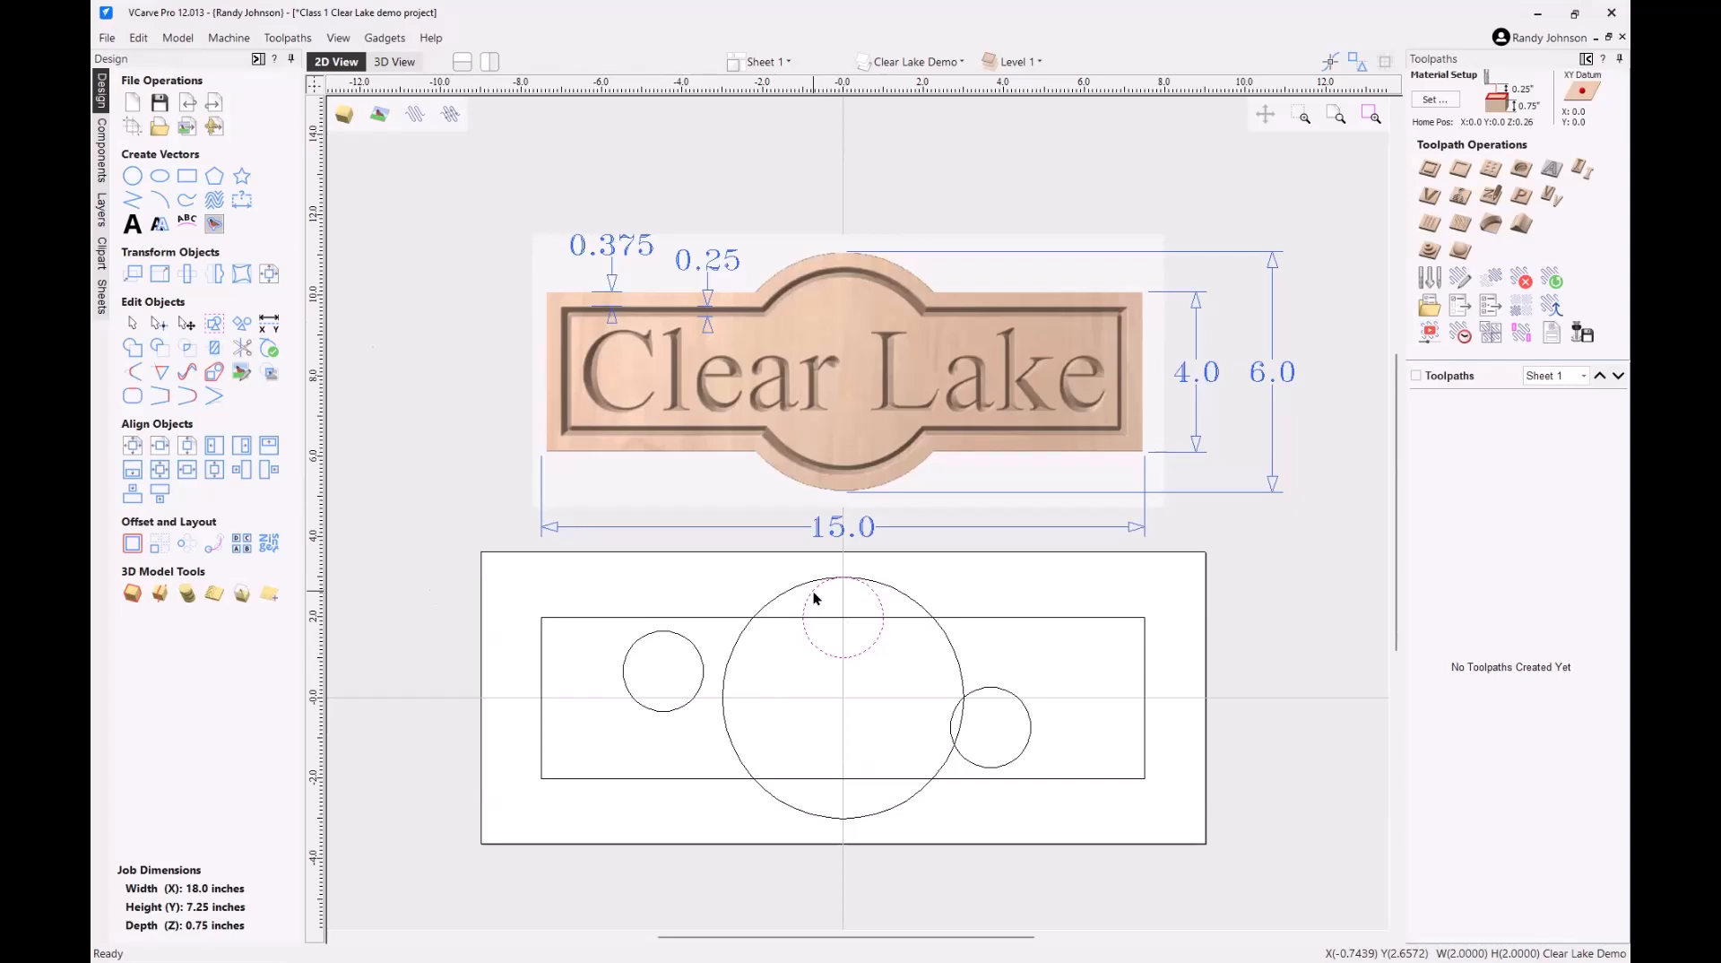
pyautogui.press('Delete')
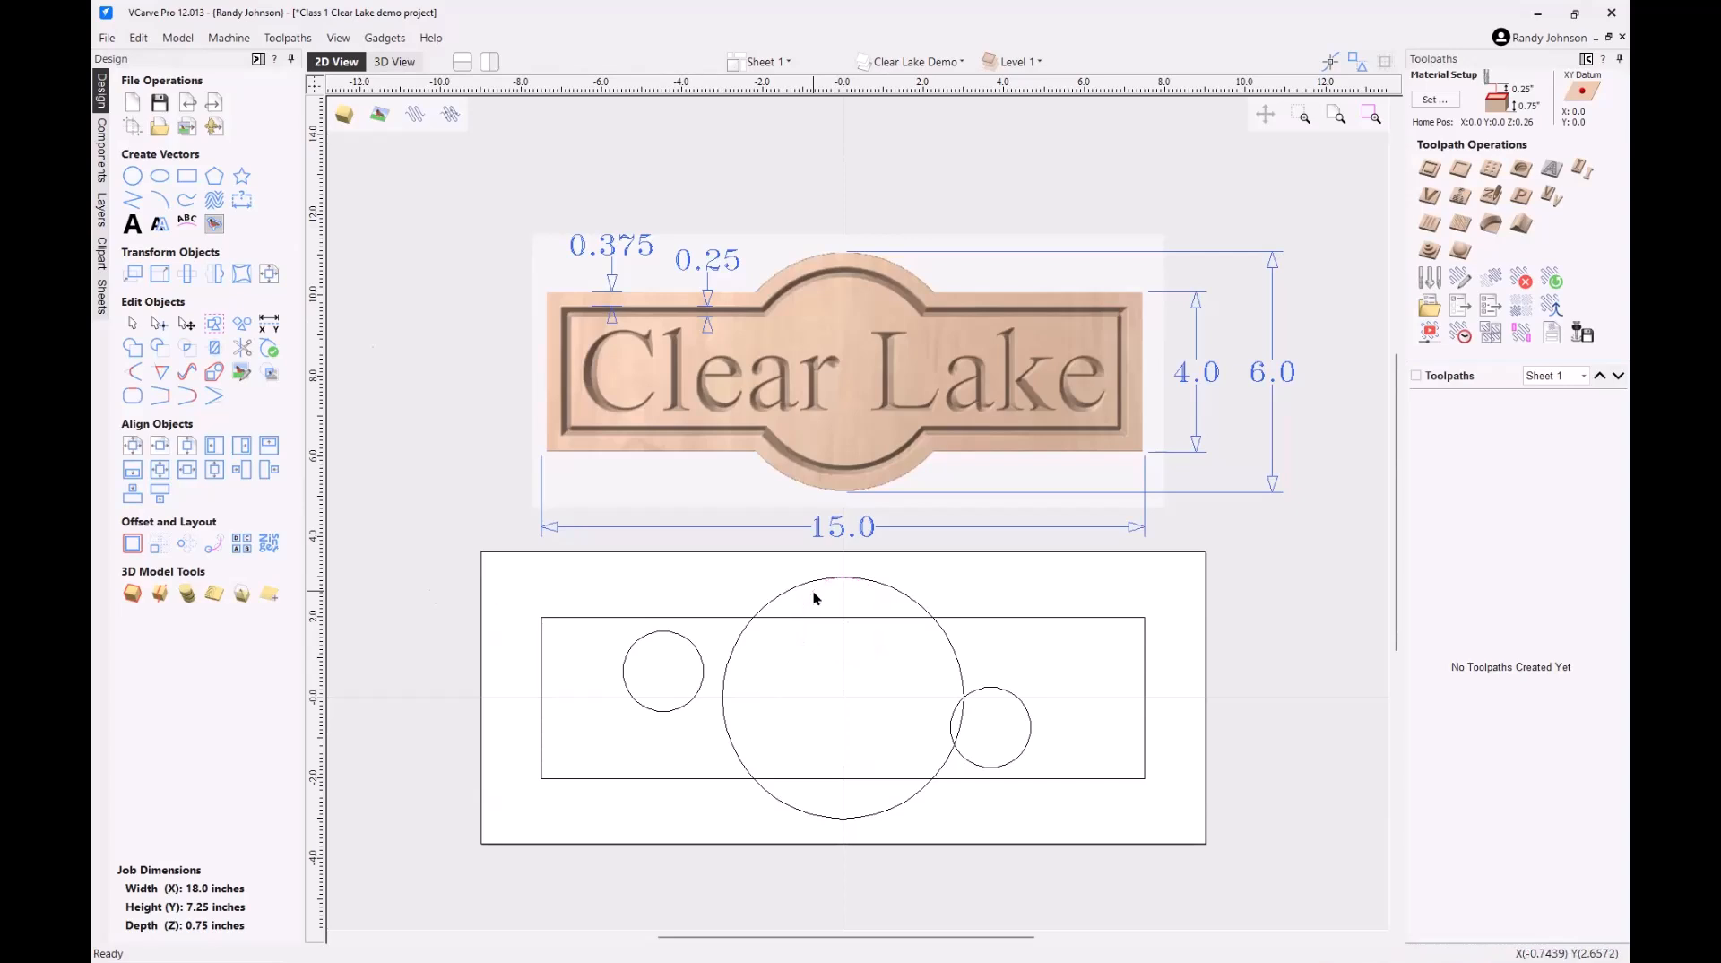
pyautogui.click(692, 641)
pyautogui.rightClick(691, 643)
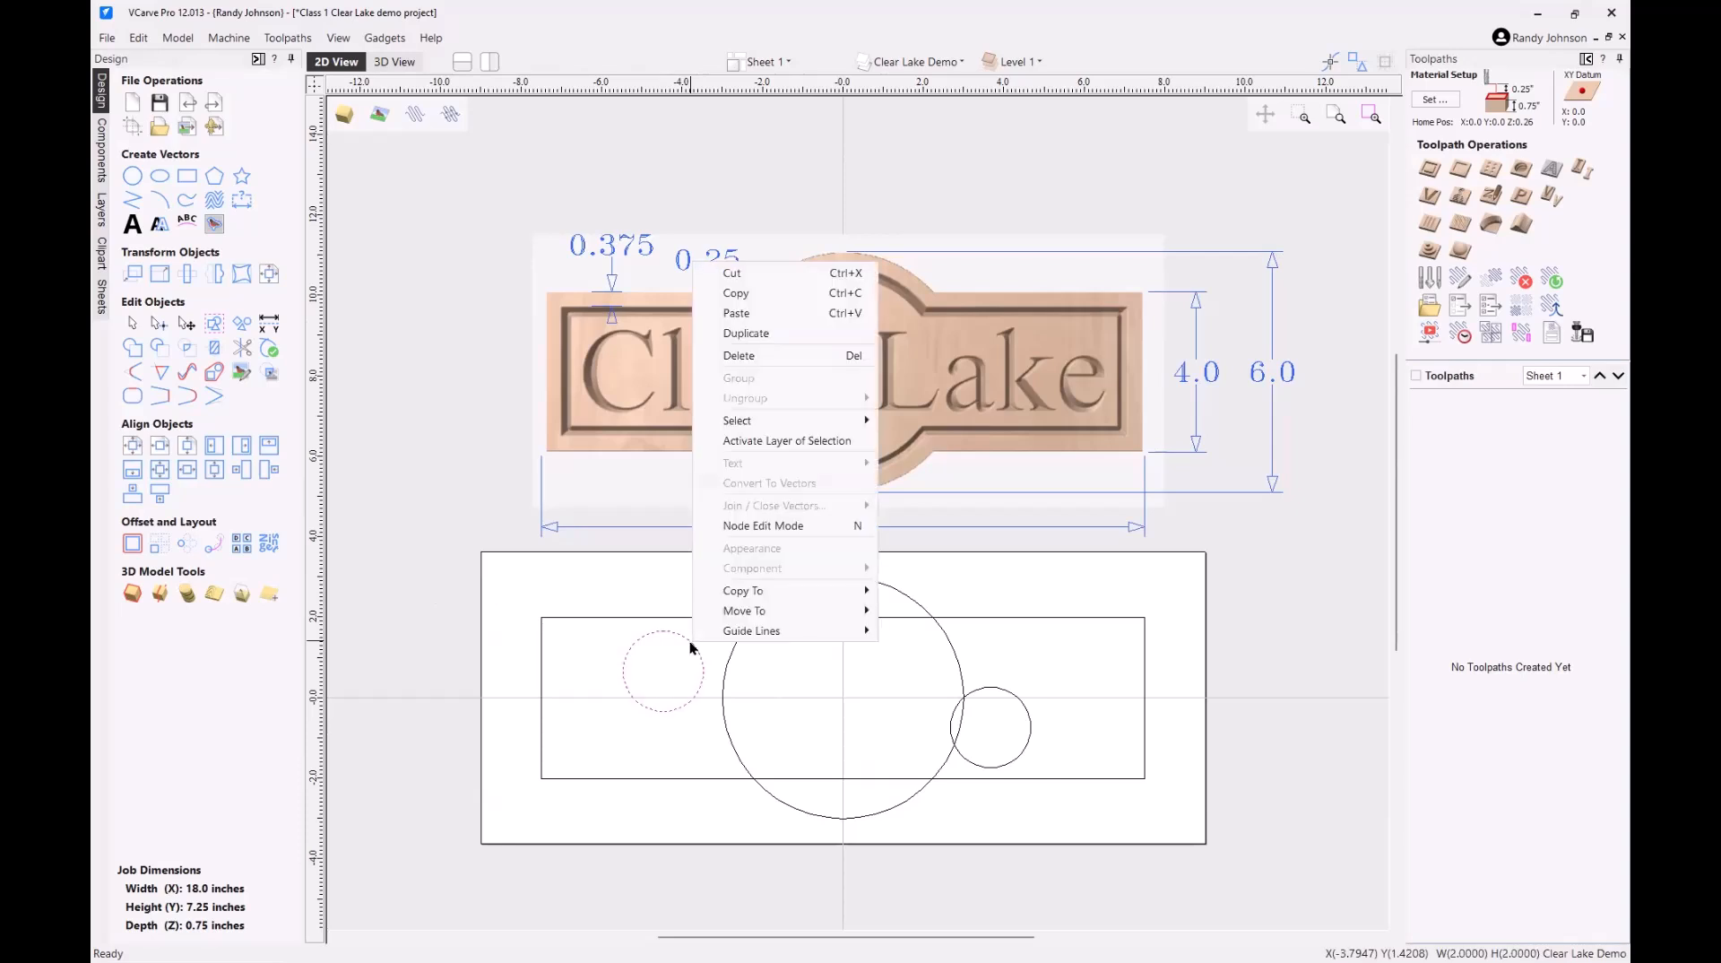
pyautogui.click(848, 357)
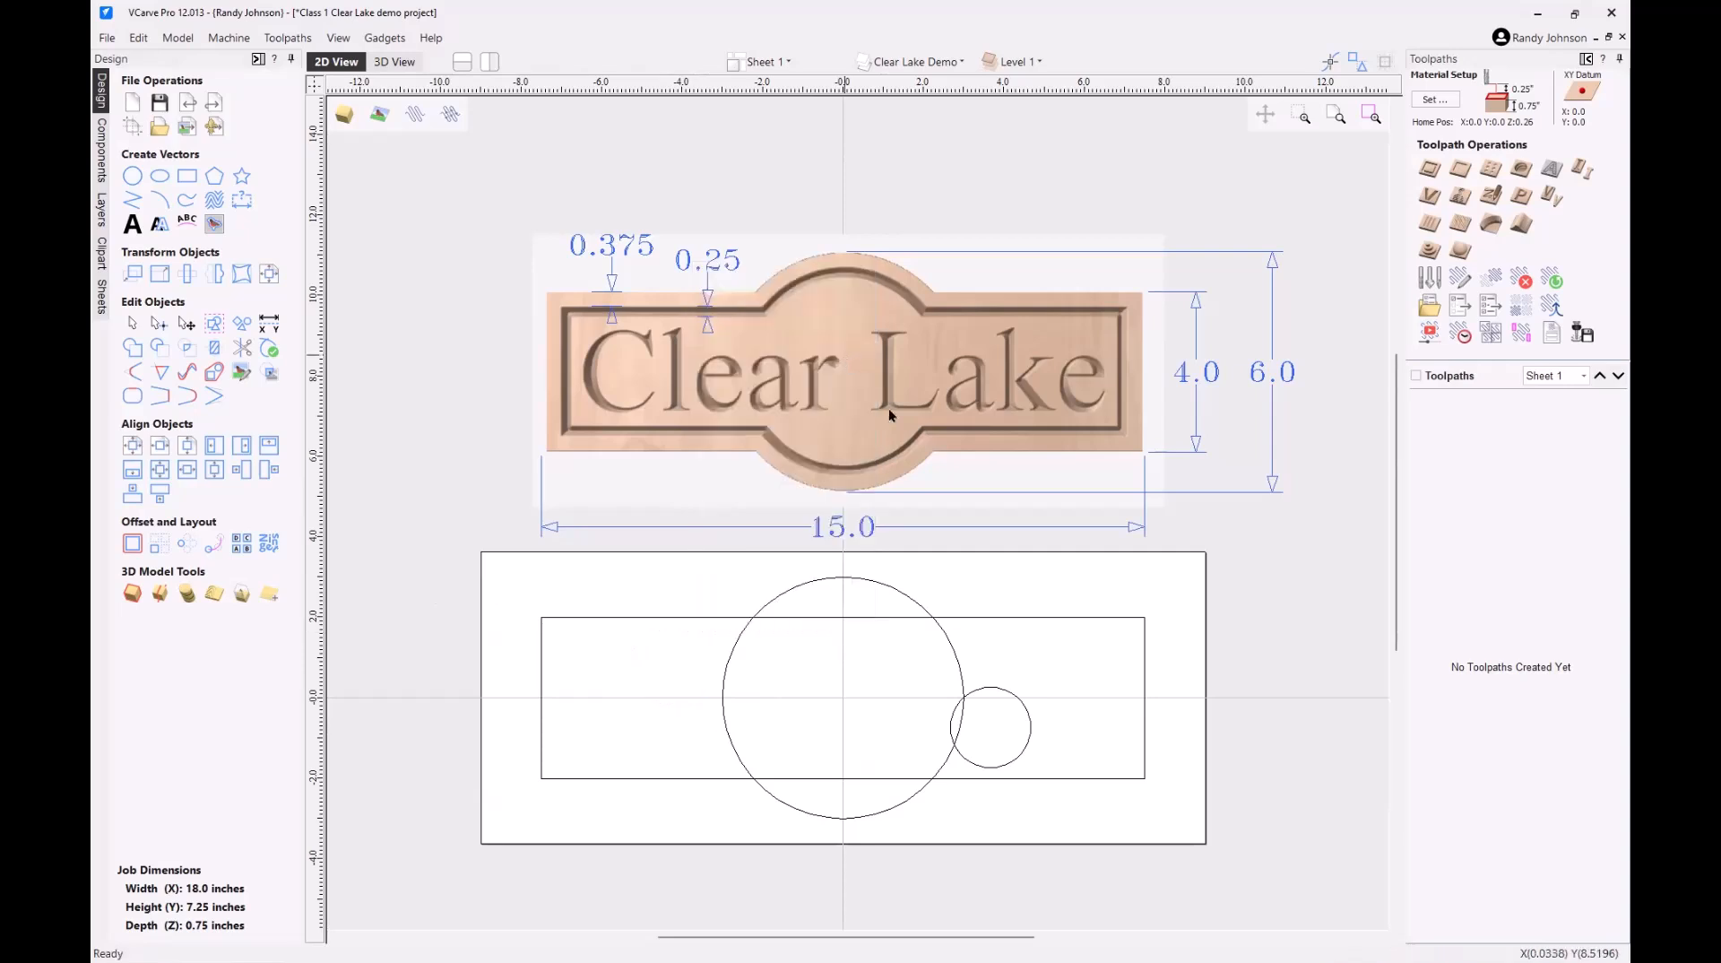
pyautogui.click(1010, 692)
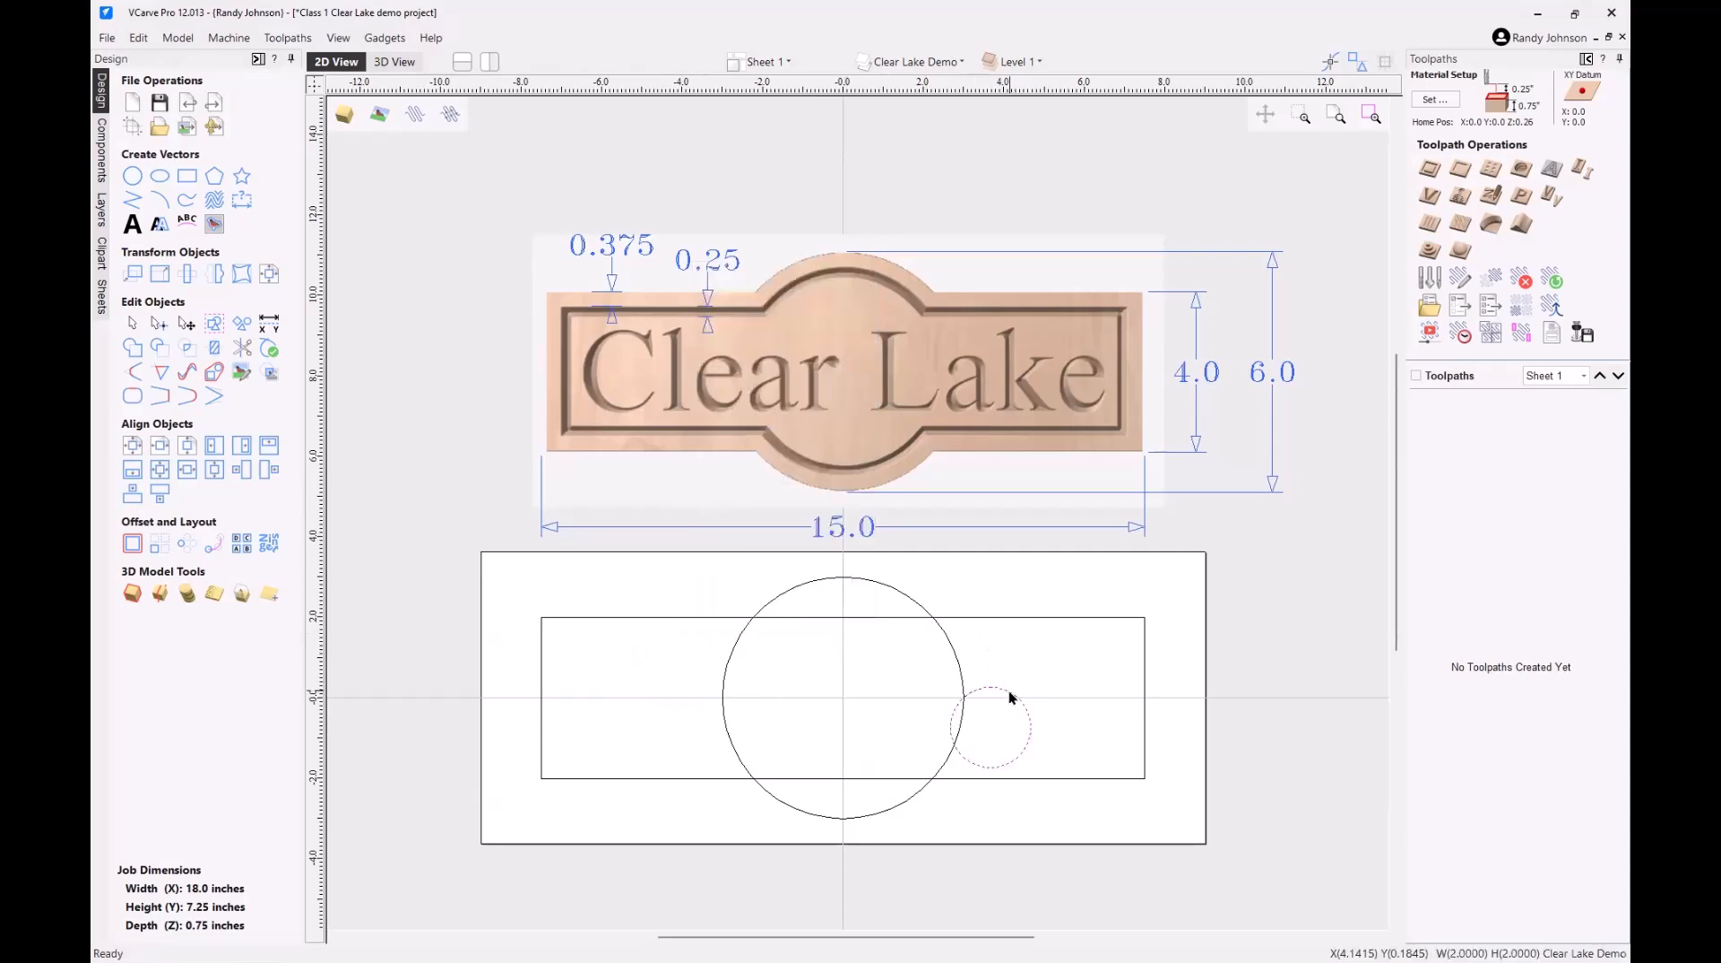
pyautogui.rightClick(1009, 692)
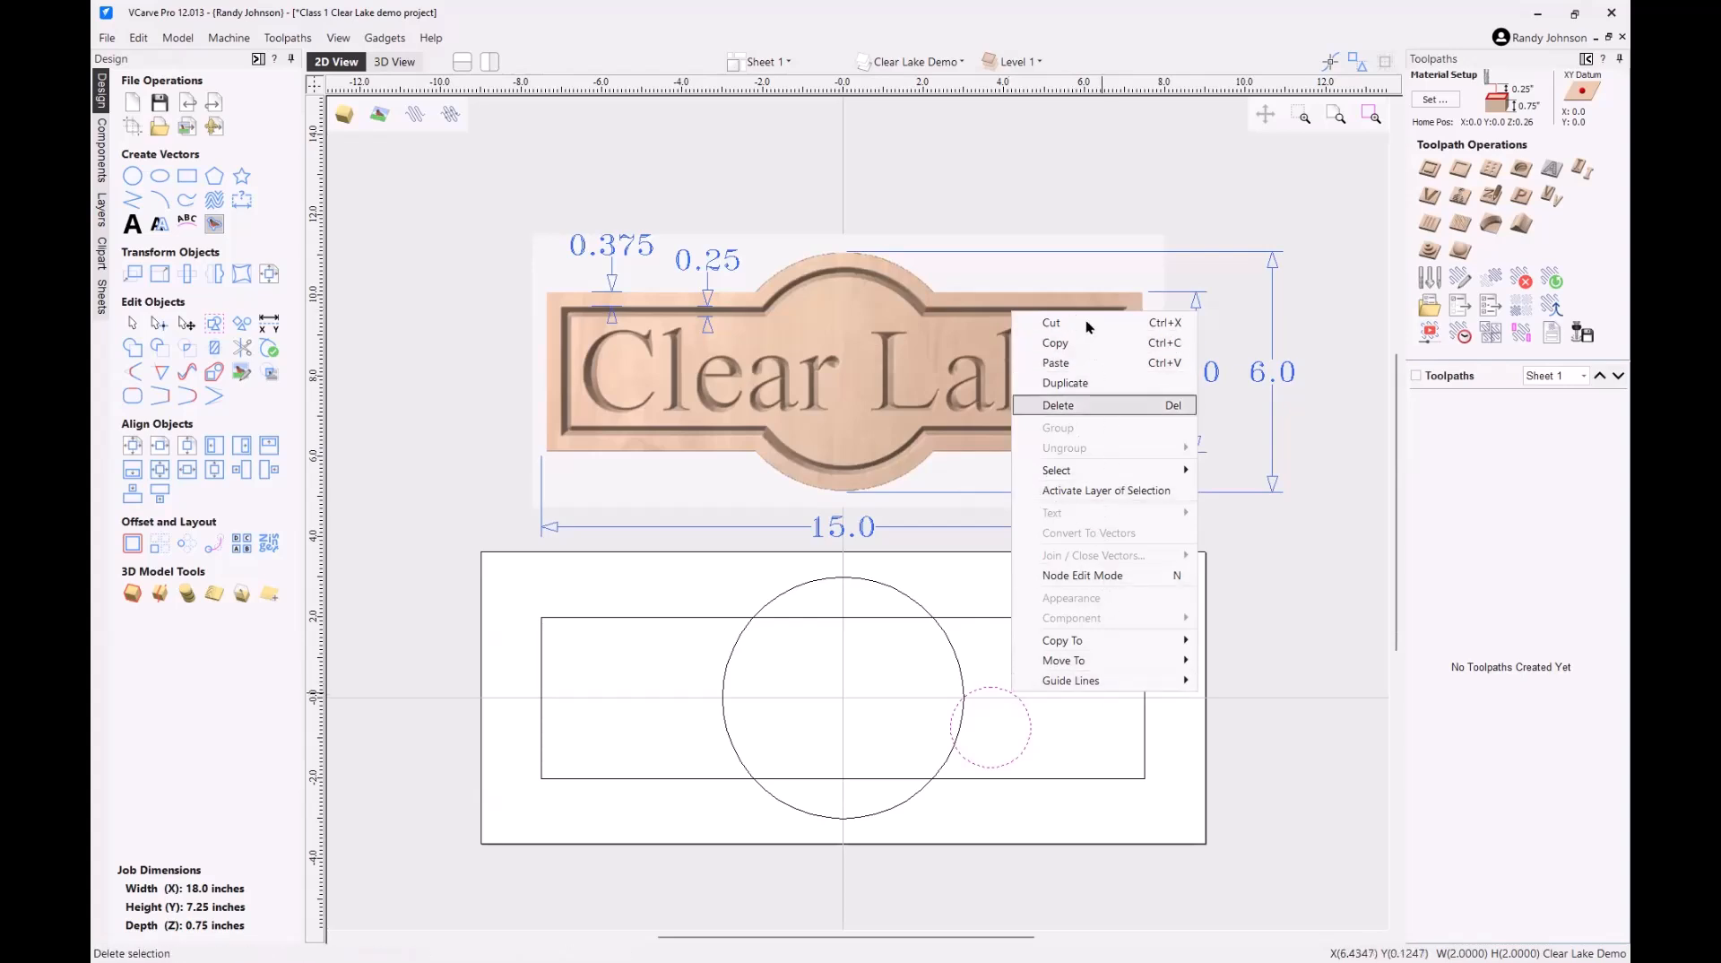
pyautogui.moveTo(1063, 684)
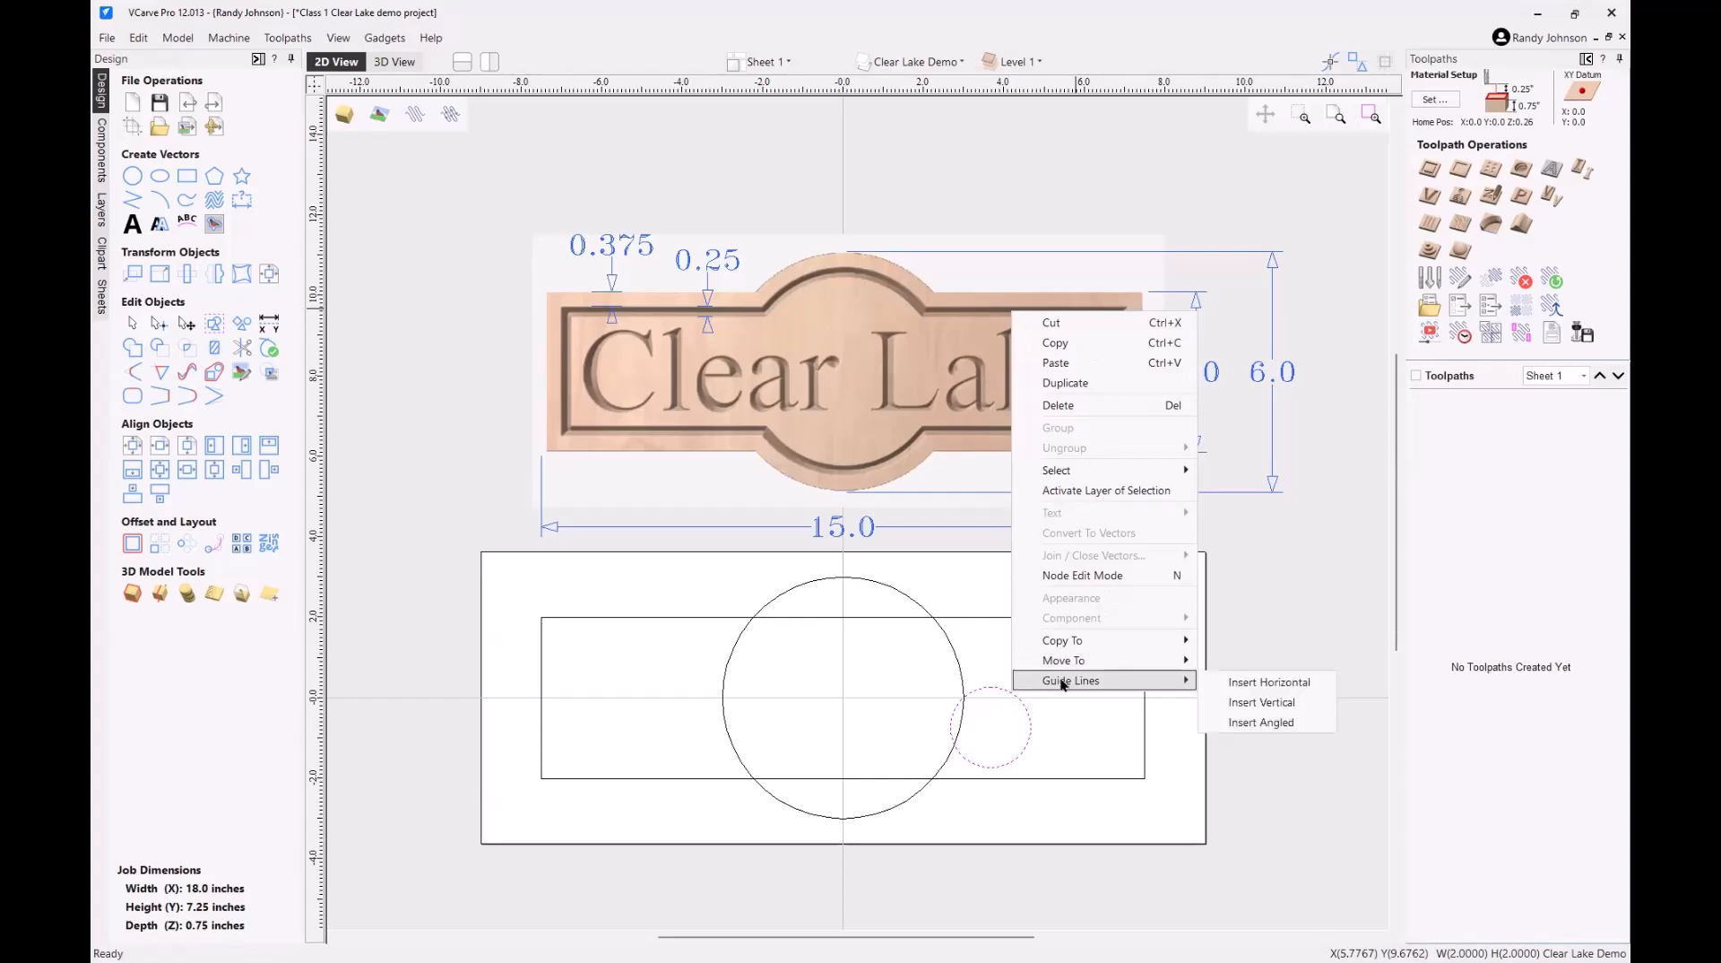
pyautogui.click(1080, 405)
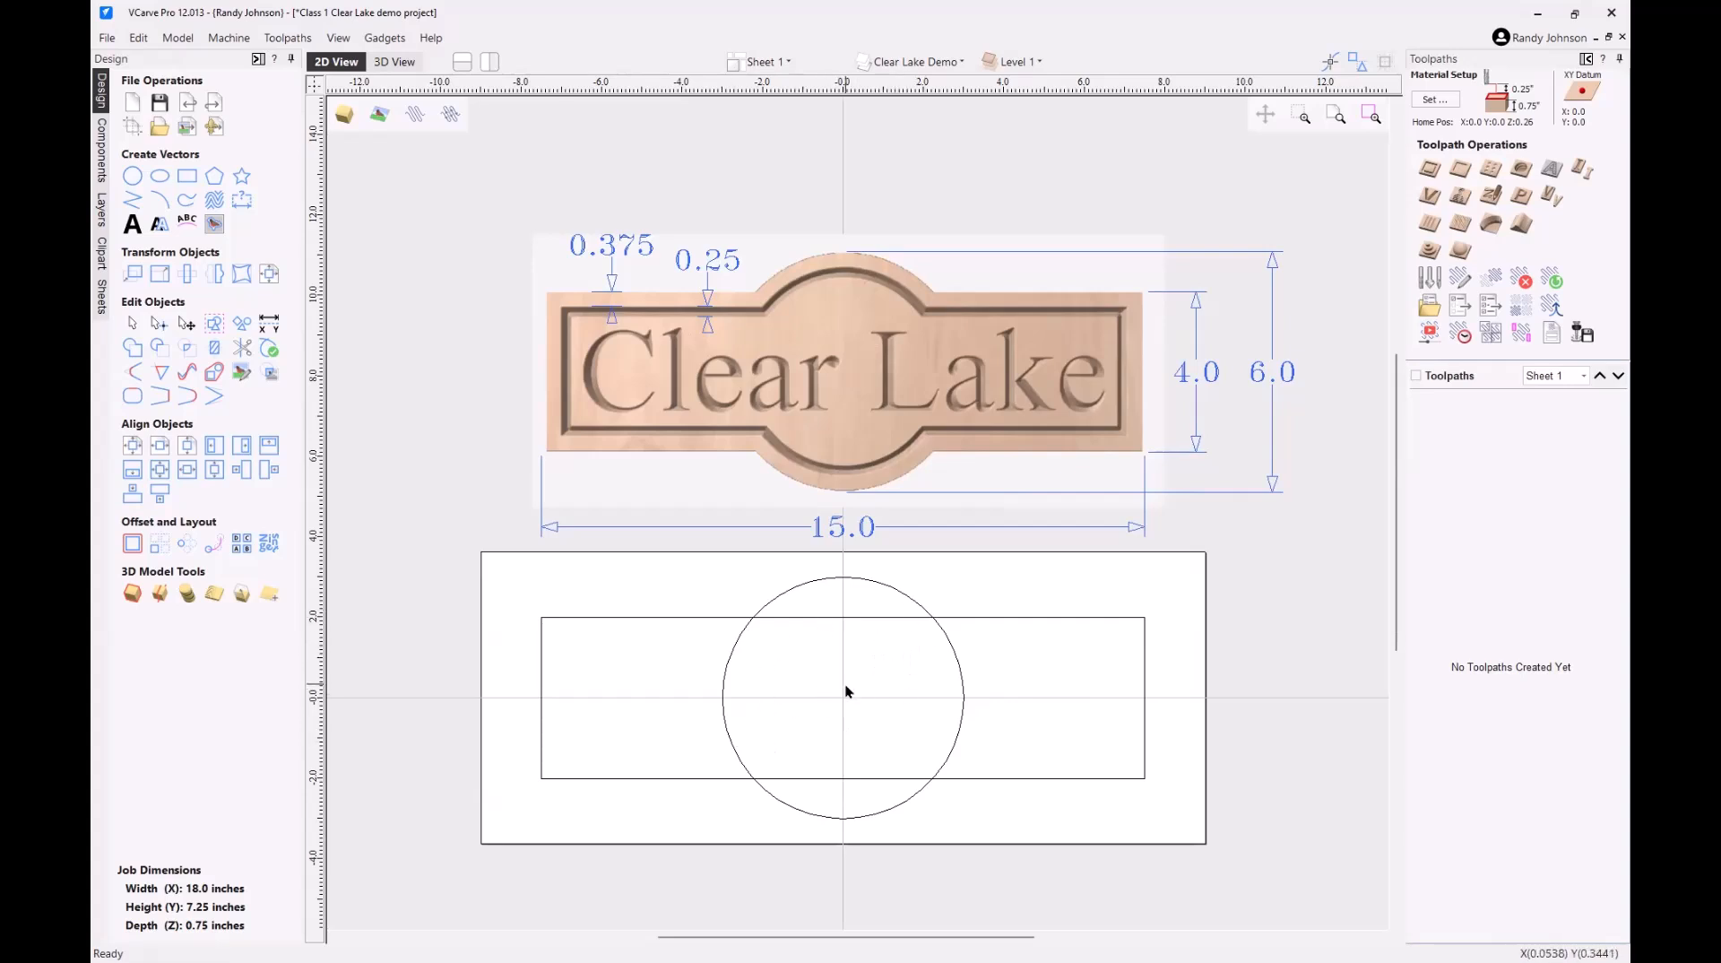
# - Trim away the overlapping inner segments of the circle and rectangle with Interactive Vector Trim, with automatic rejoining turned off
pyautogui.click(239, 349)
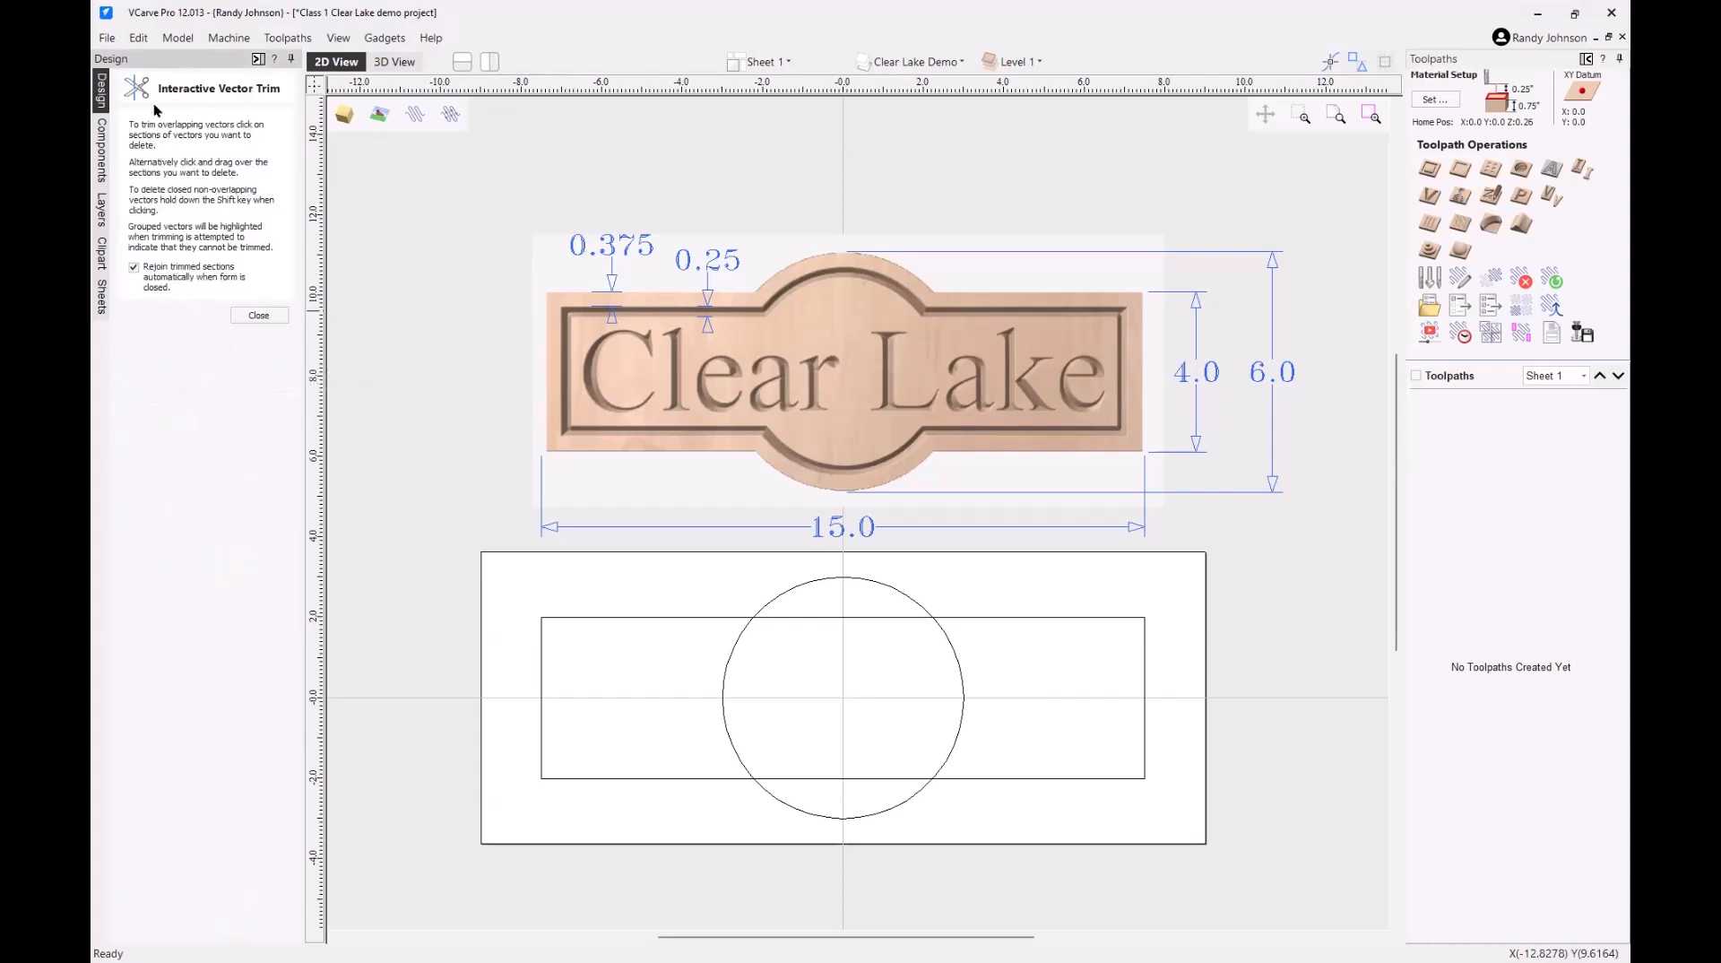
pyautogui.click(134, 269)
pyautogui.click(963, 665)
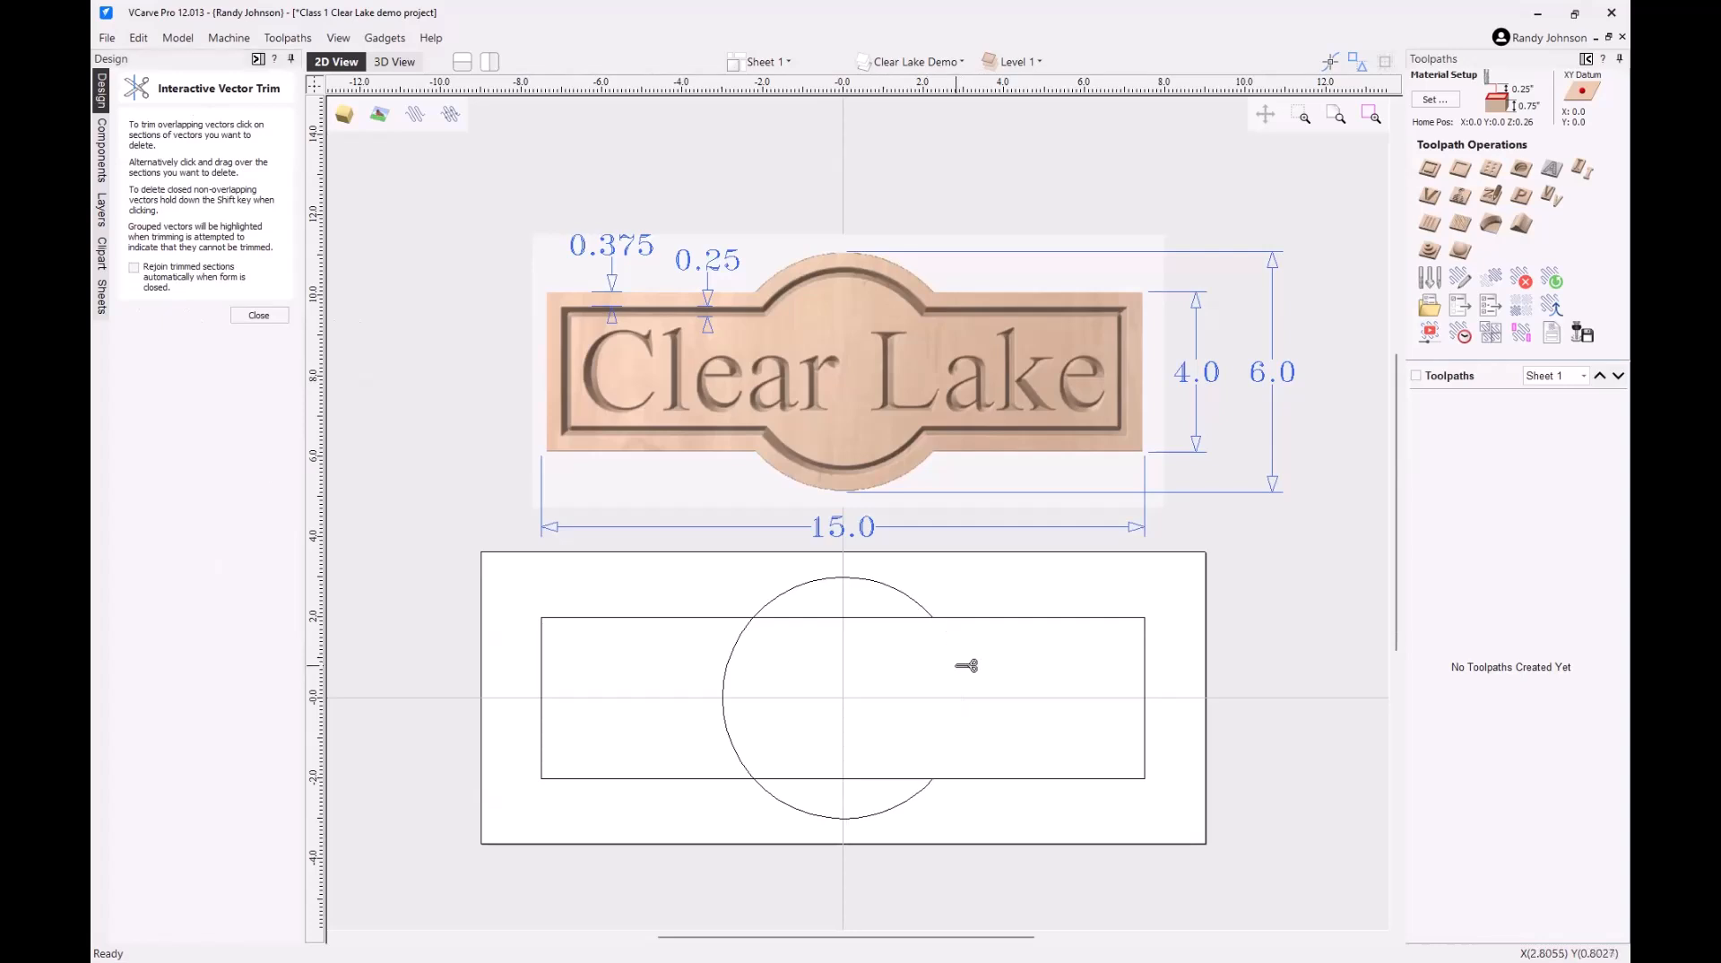
pyautogui.click(874, 618)
pyautogui.click(726, 675)
pyautogui.click(882, 778)
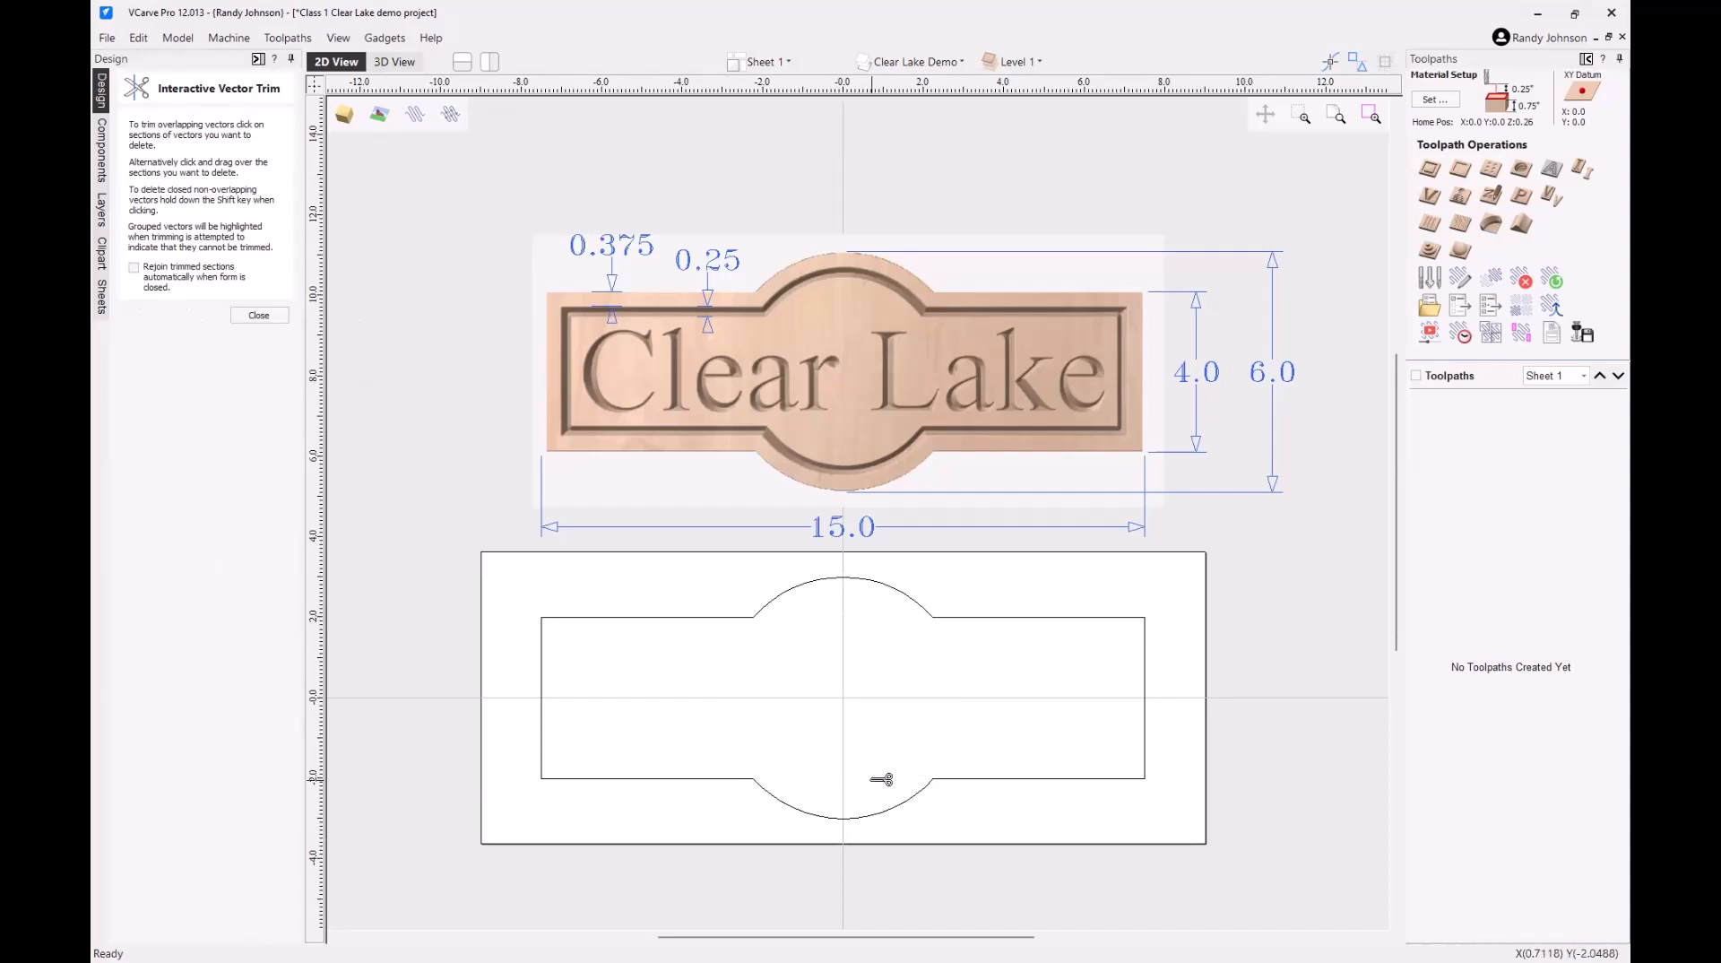
pyautogui.click(258, 314)
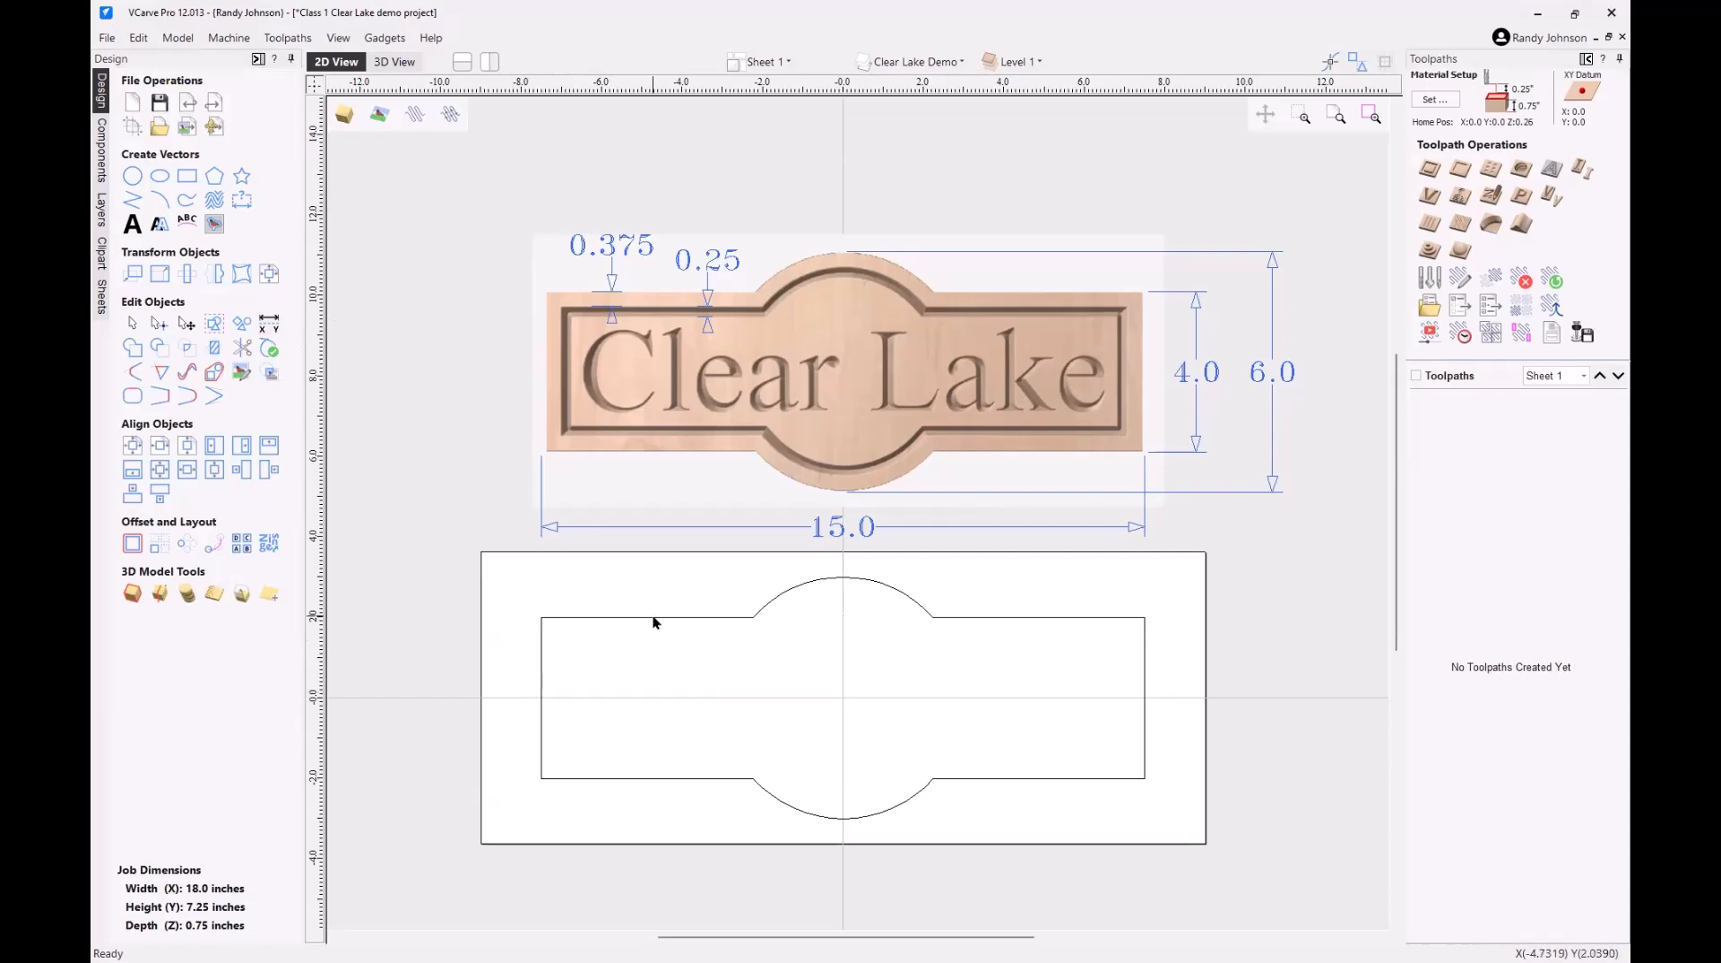
# - Select the trimmed outline's pieces one at a time to examine whether they are separate vectors
pyautogui.click(817, 579)
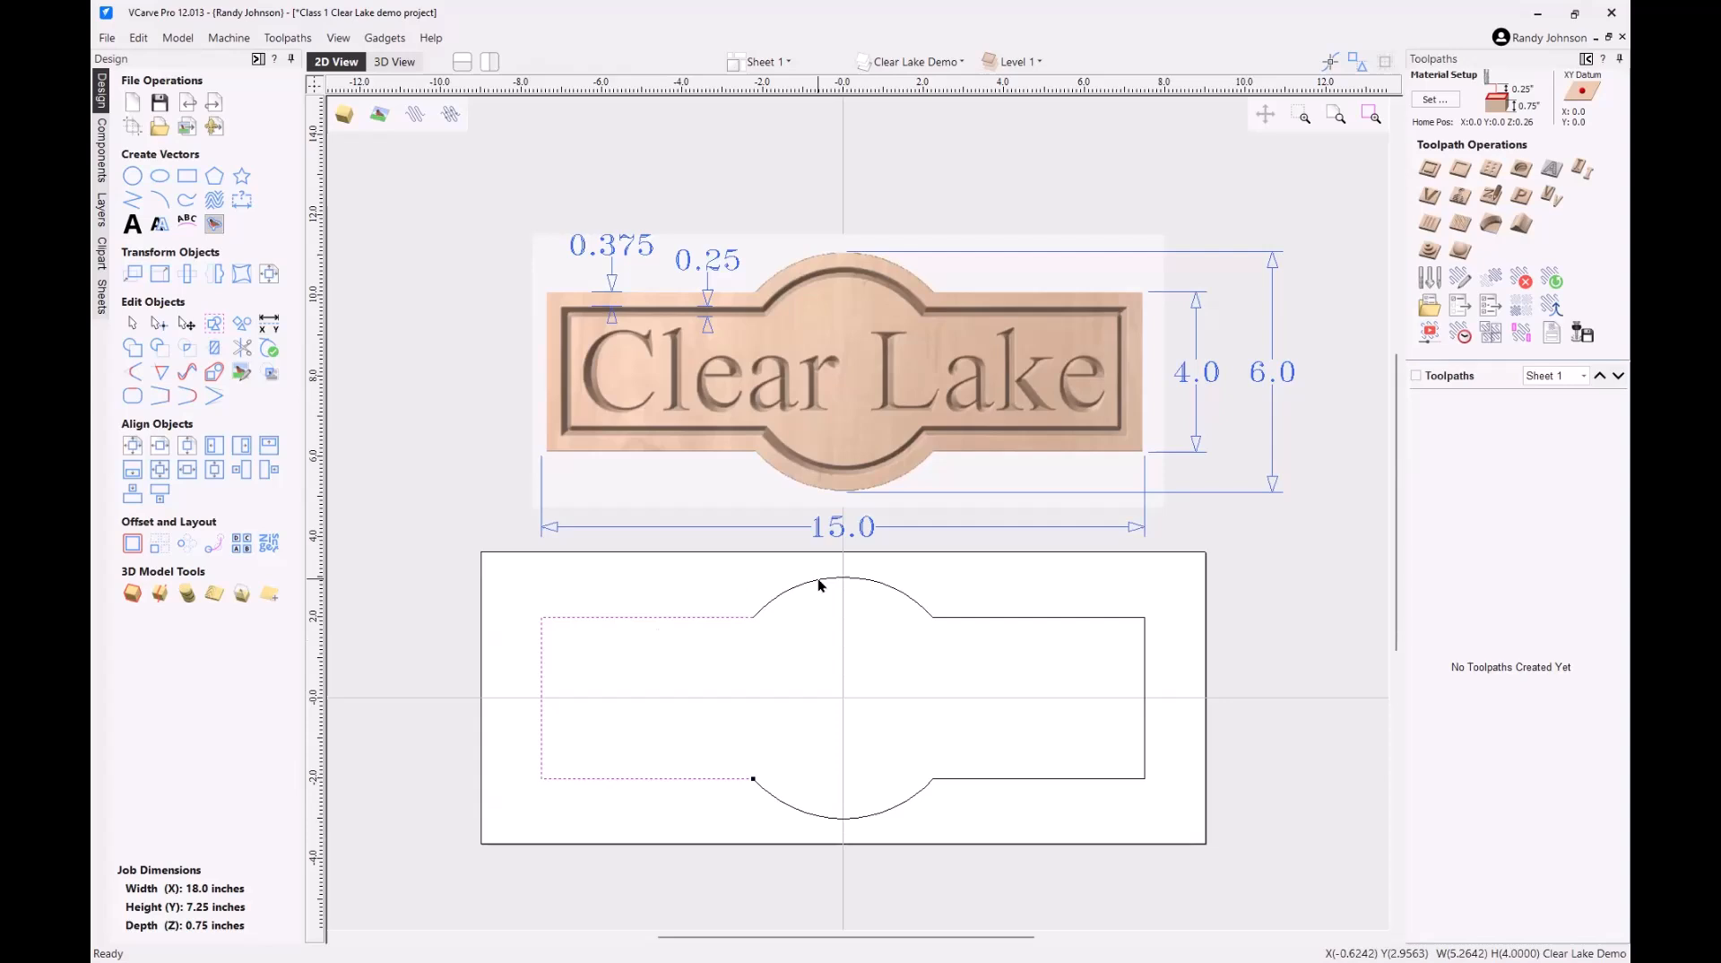
pyautogui.click(994, 616)
pyautogui.click(905, 805)
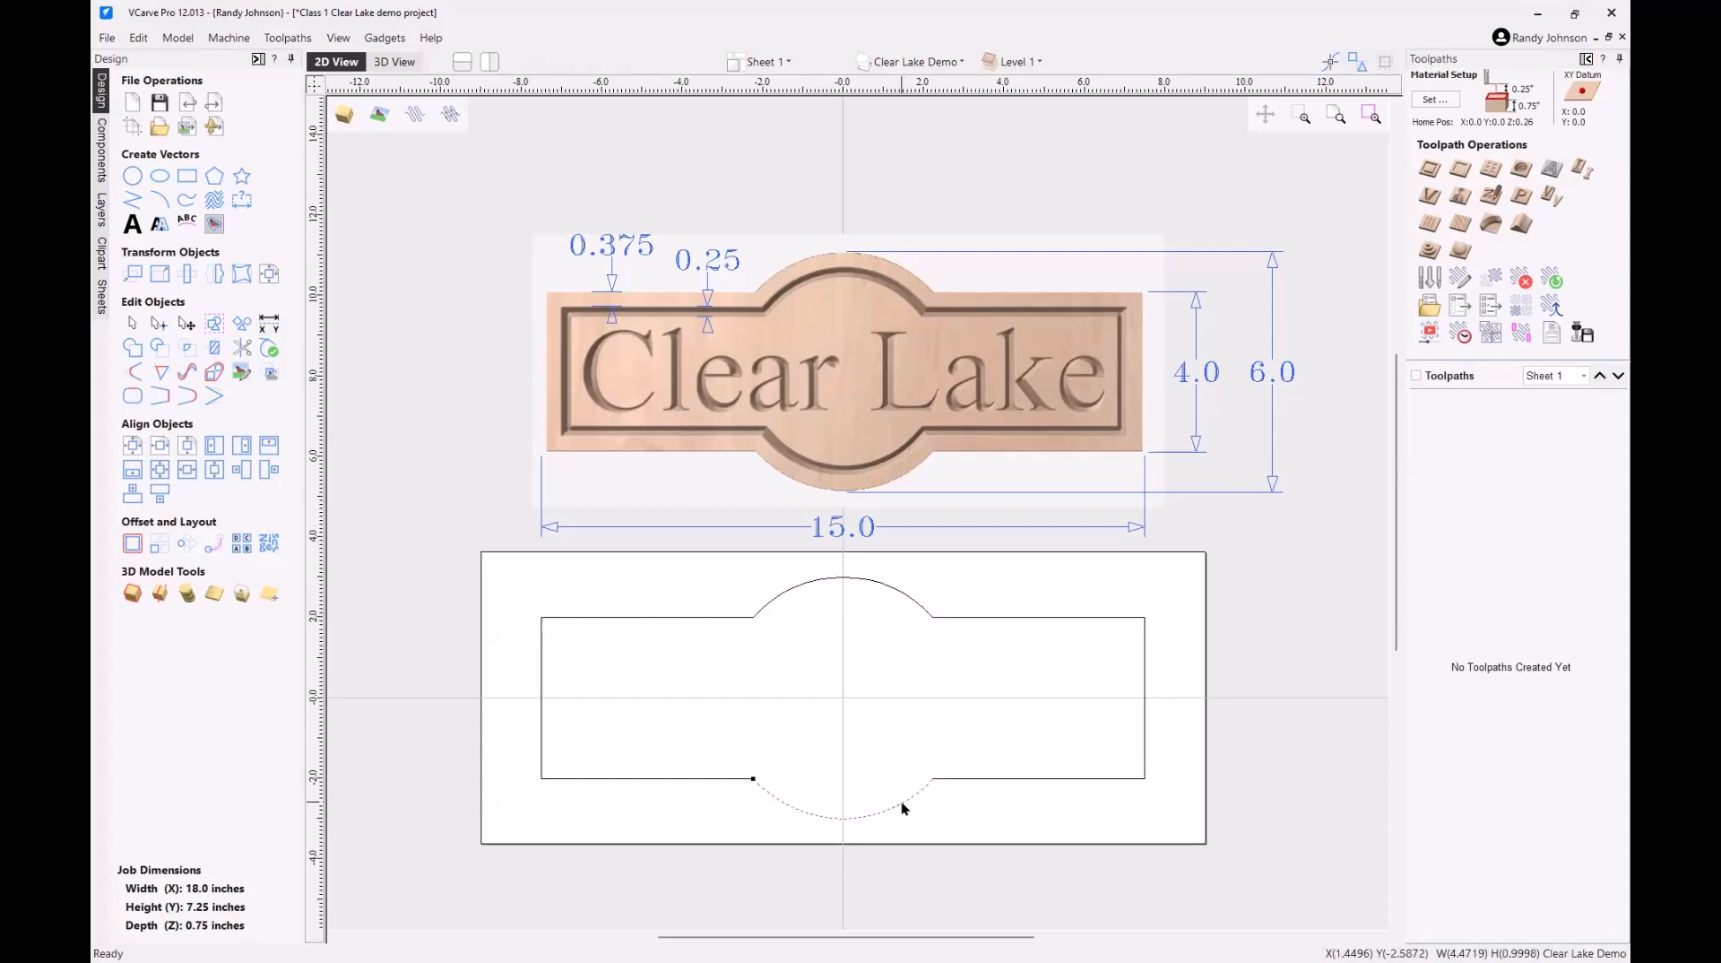
pyautogui.click(688, 782)
# - Select all four open pieces of the trimmed outline and join them with a 0.01 inch tolerance
pyautogui.scroll(-3, 715, 633)
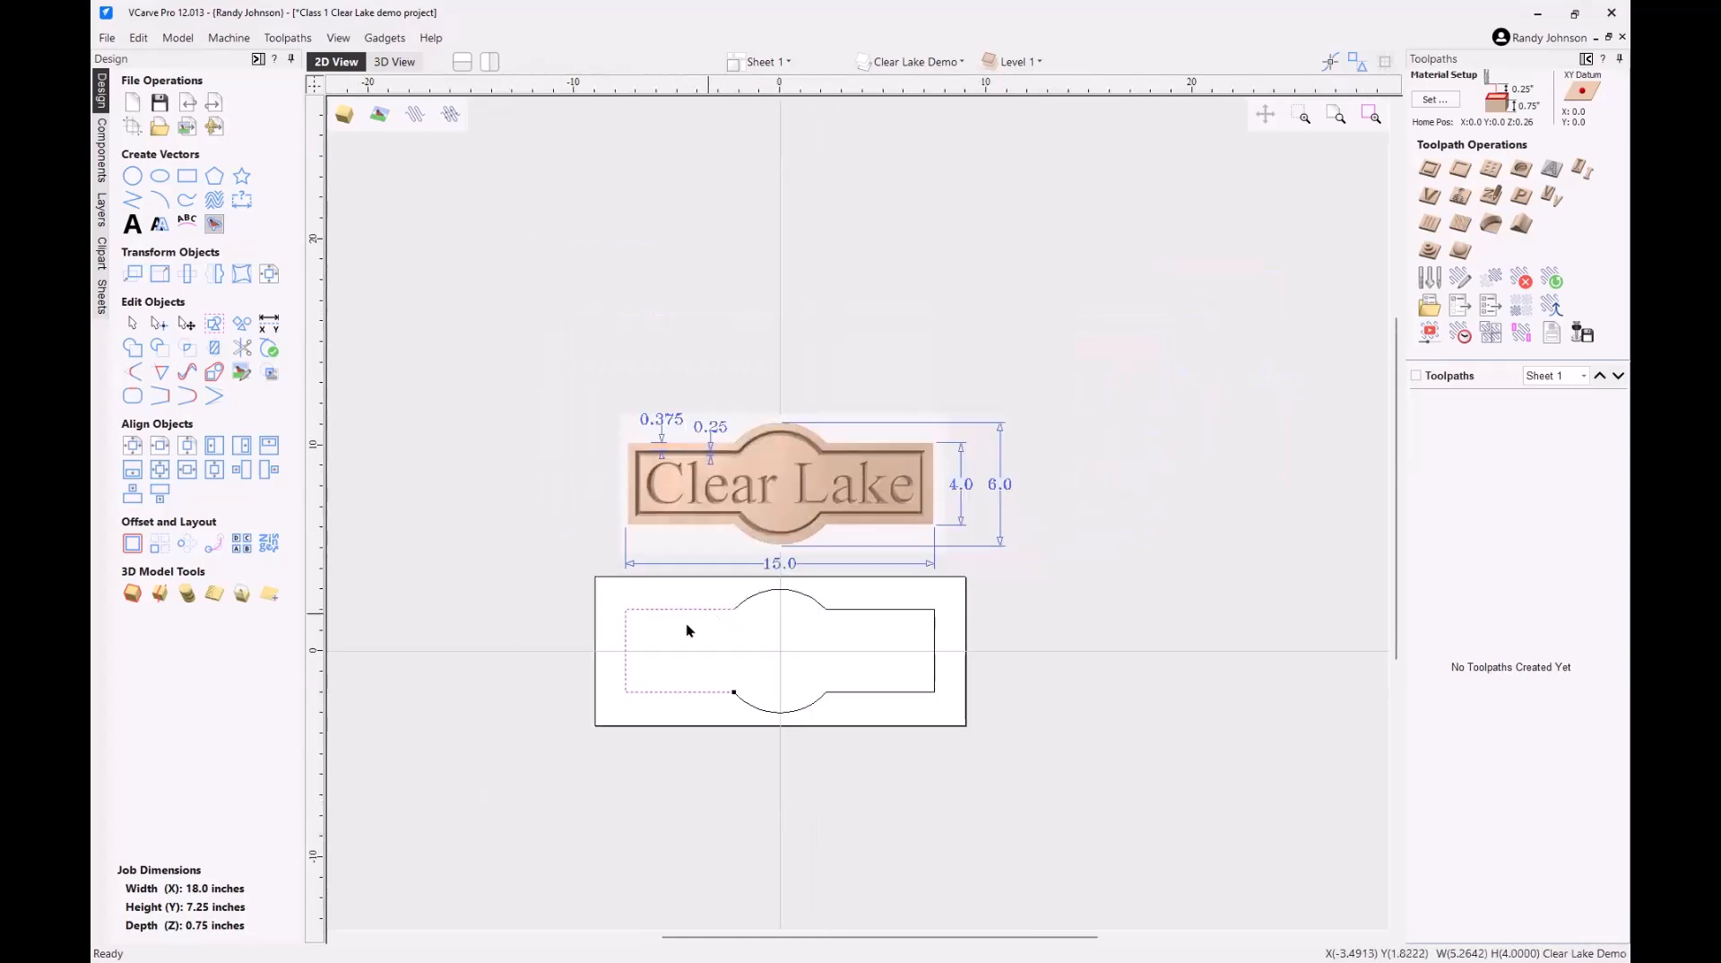
pyautogui.moveTo(592, 583); pyautogui.dragTo(988, 740)
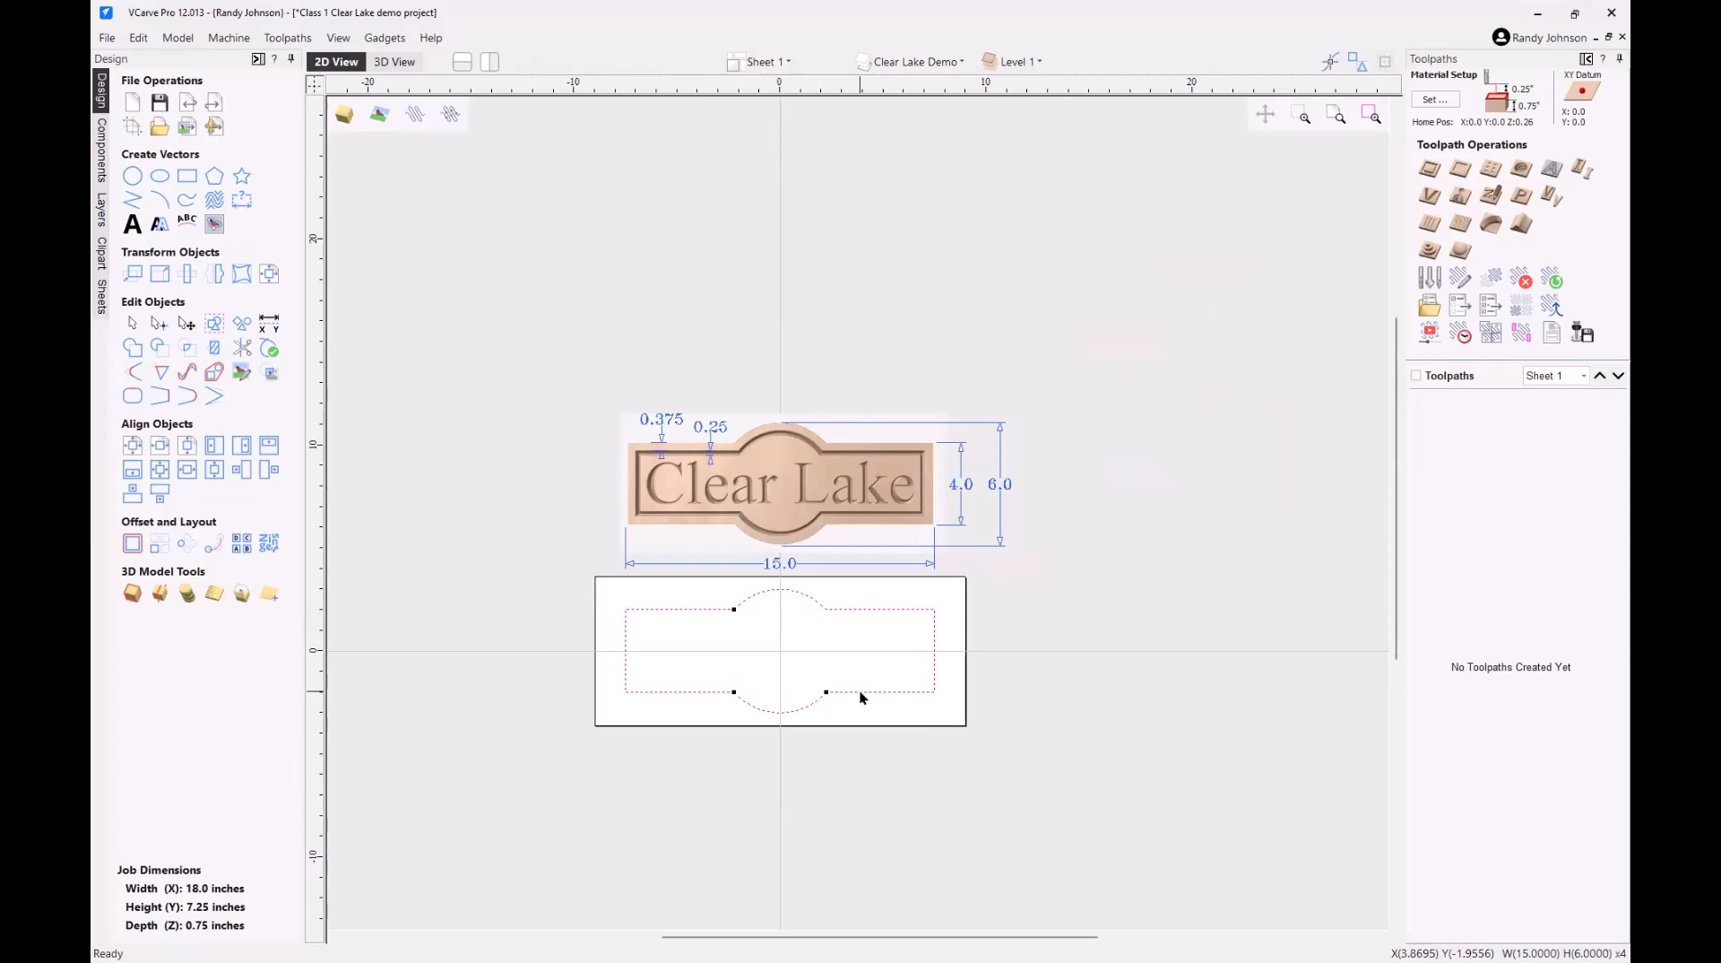
pyautogui.scroll(2, 856, 681)
pyautogui.scroll(1, 854, 681)
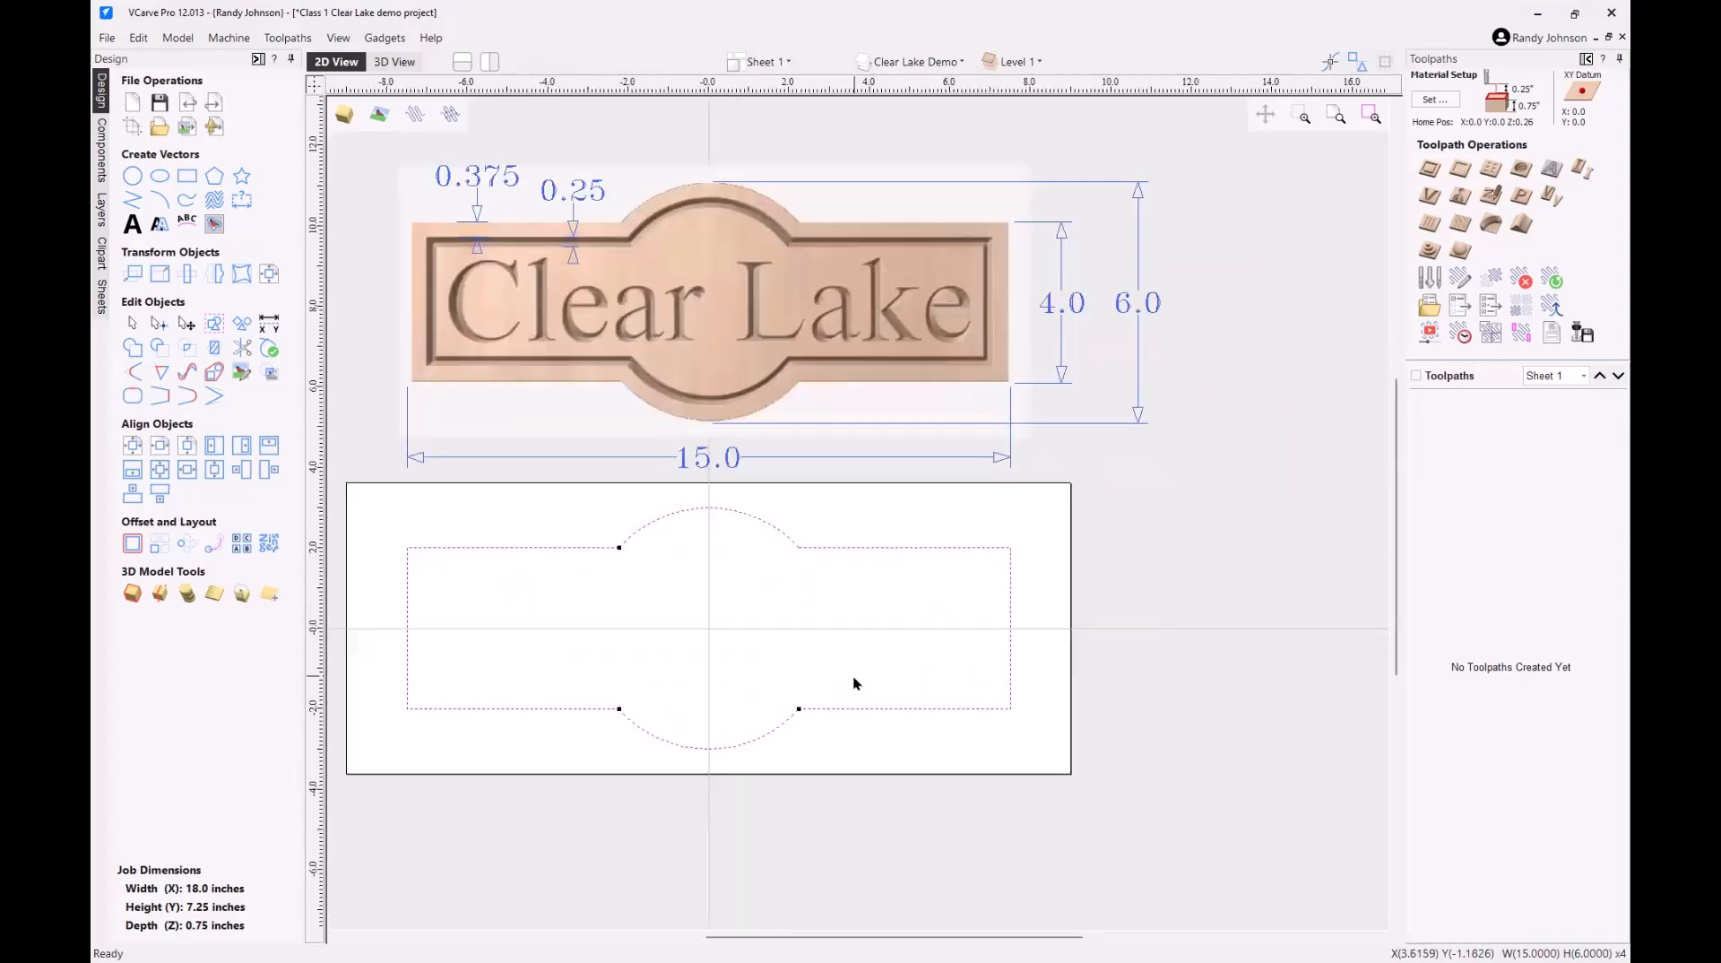
pyautogui.scroll(1, 853, 683)
pyautogui.scroll(-1, 782, 662)
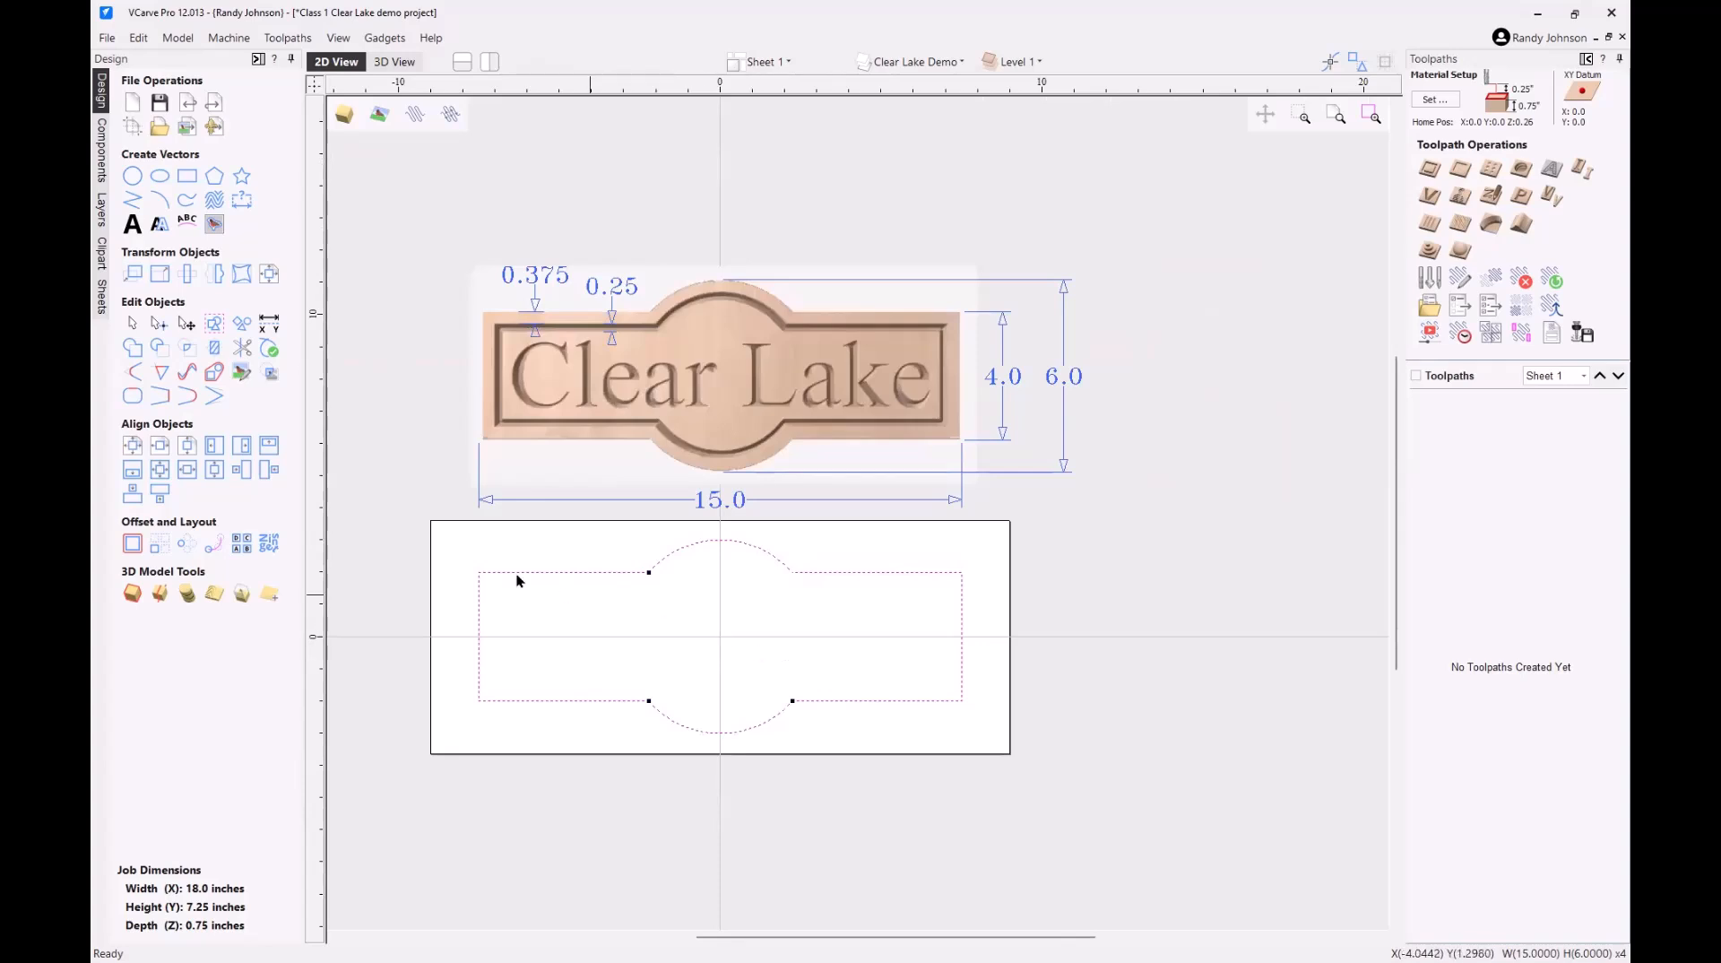
pyautogui.click(133, 398)
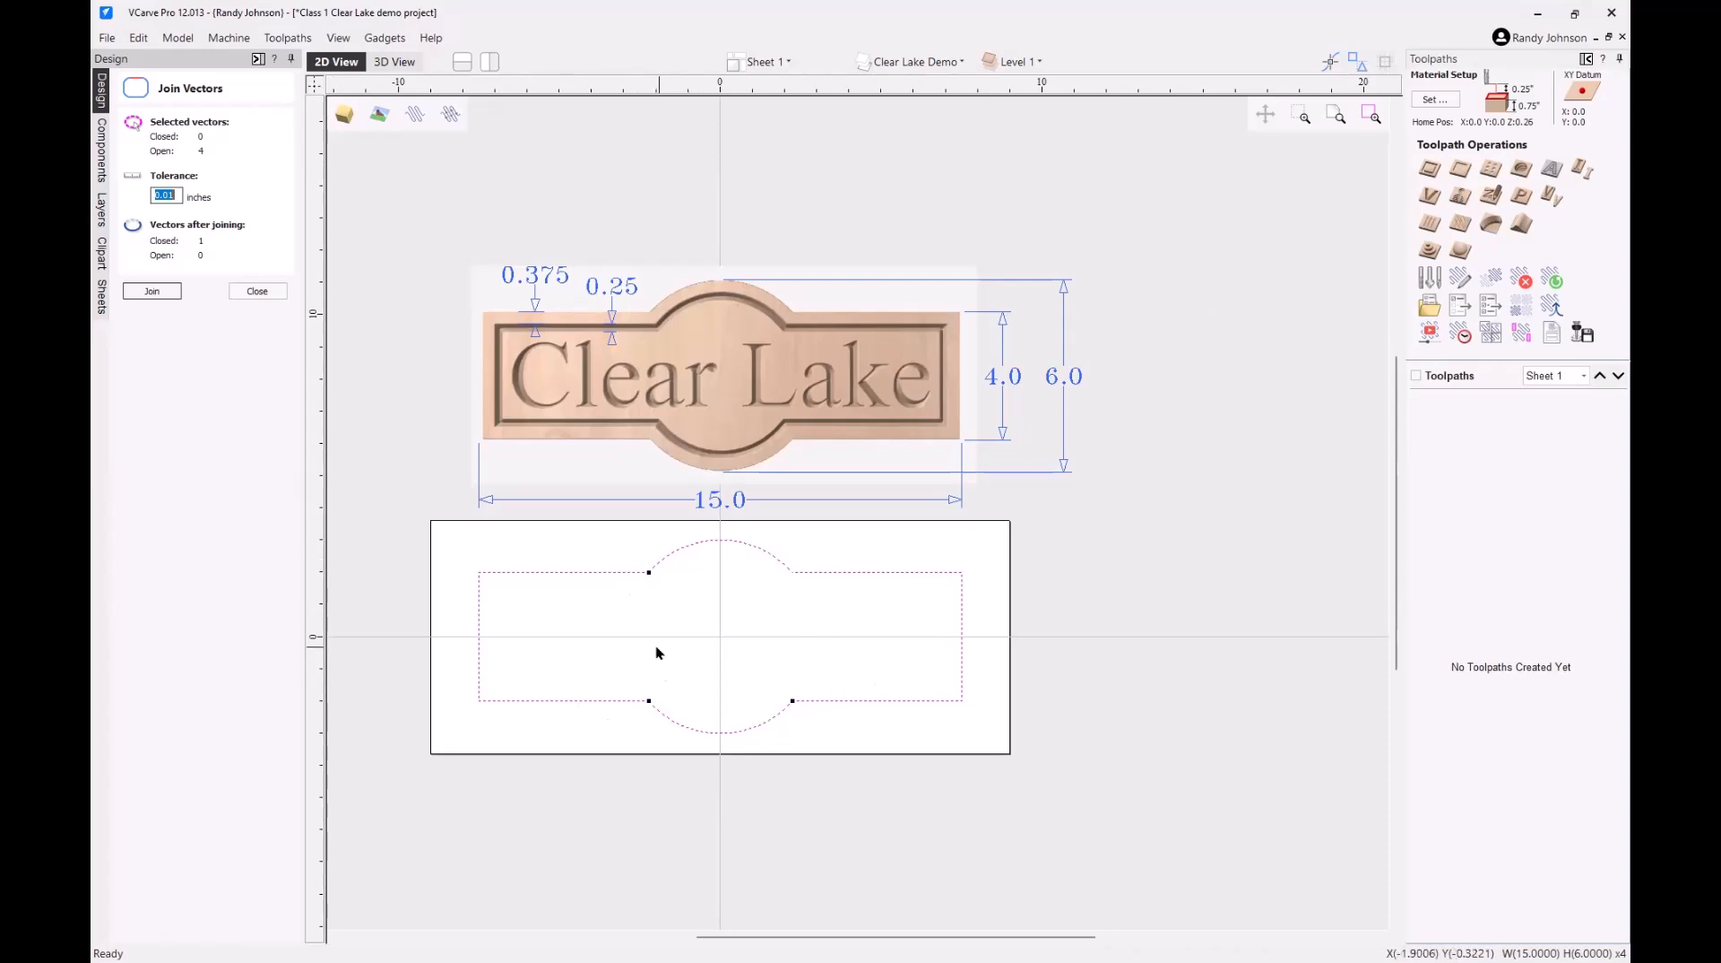
pyautogui.click(175, 195)
pyautogui.click(154, 293)
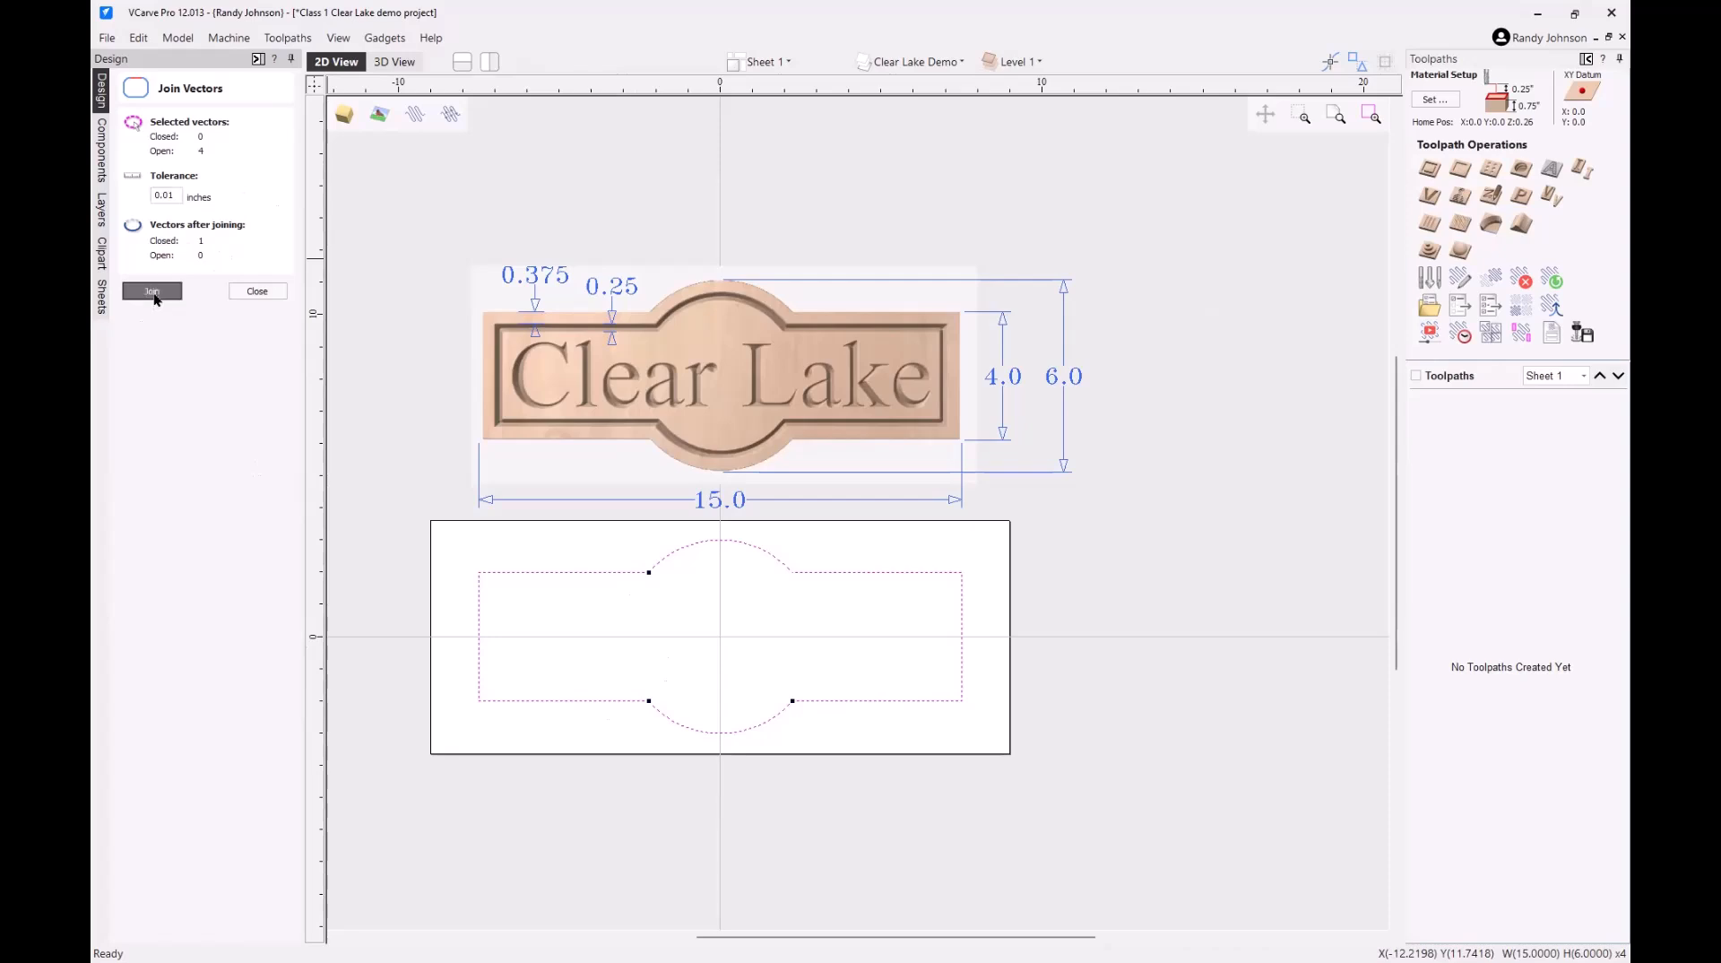
pyautogui.click(257, 292)
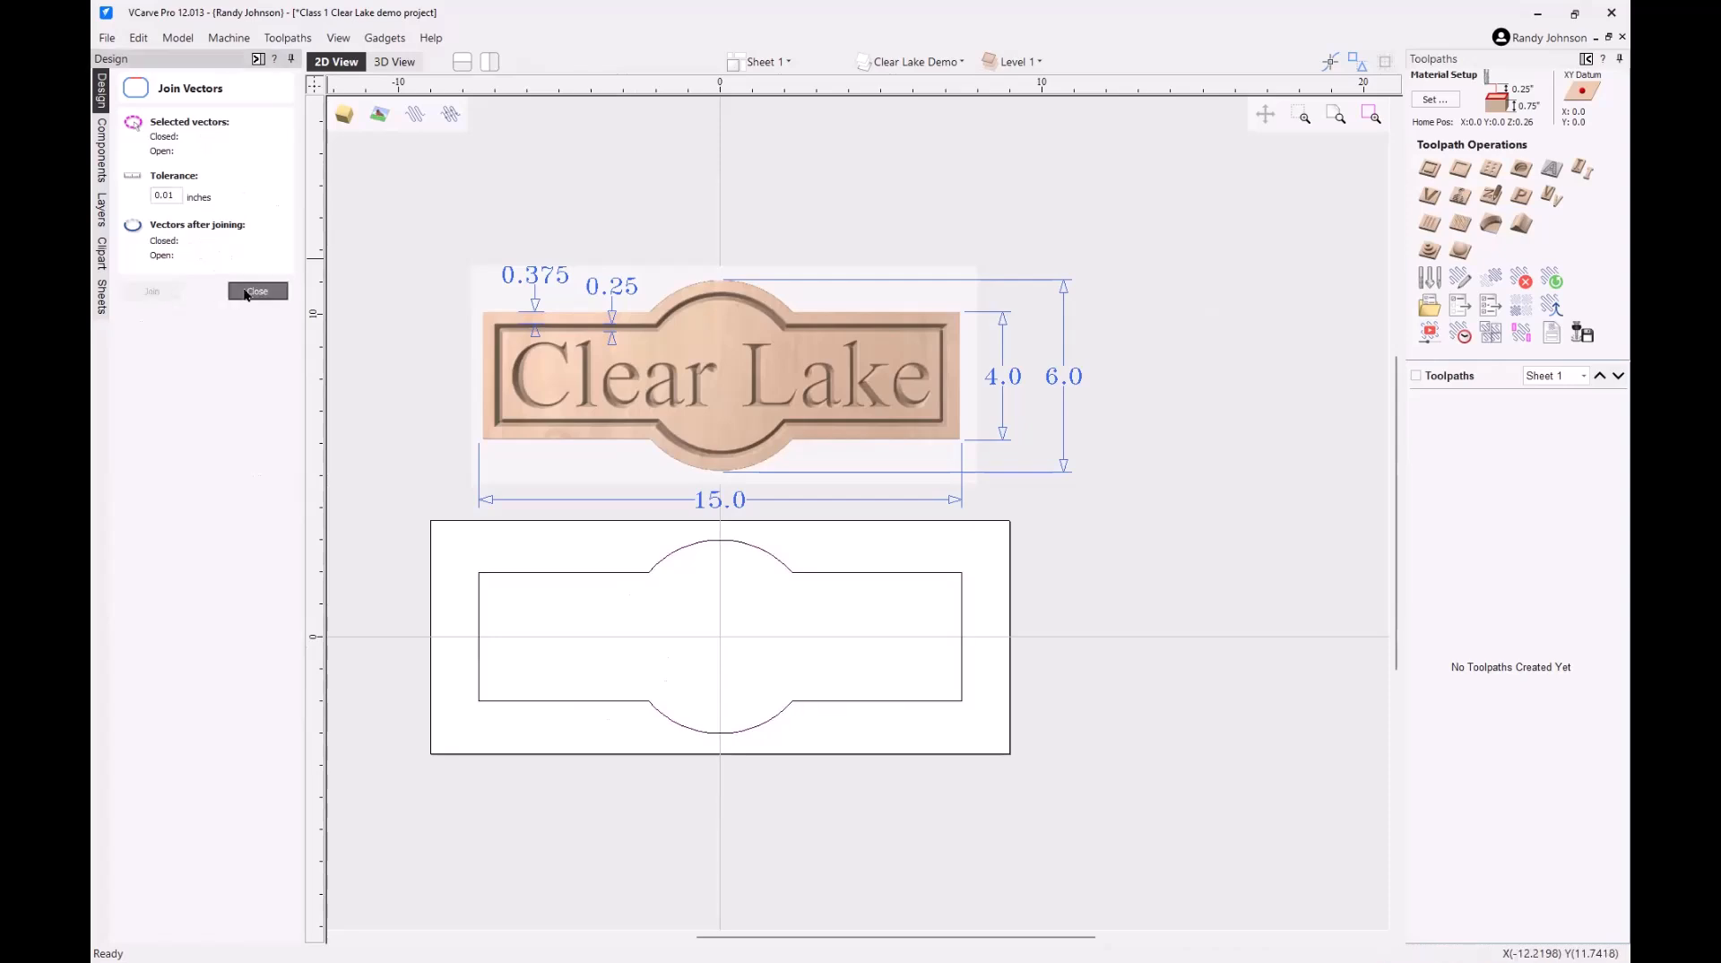
# - Check the joined outline, then undo the join and the trims back to the full rectangle and circle
pyautogui.click(606, 574)
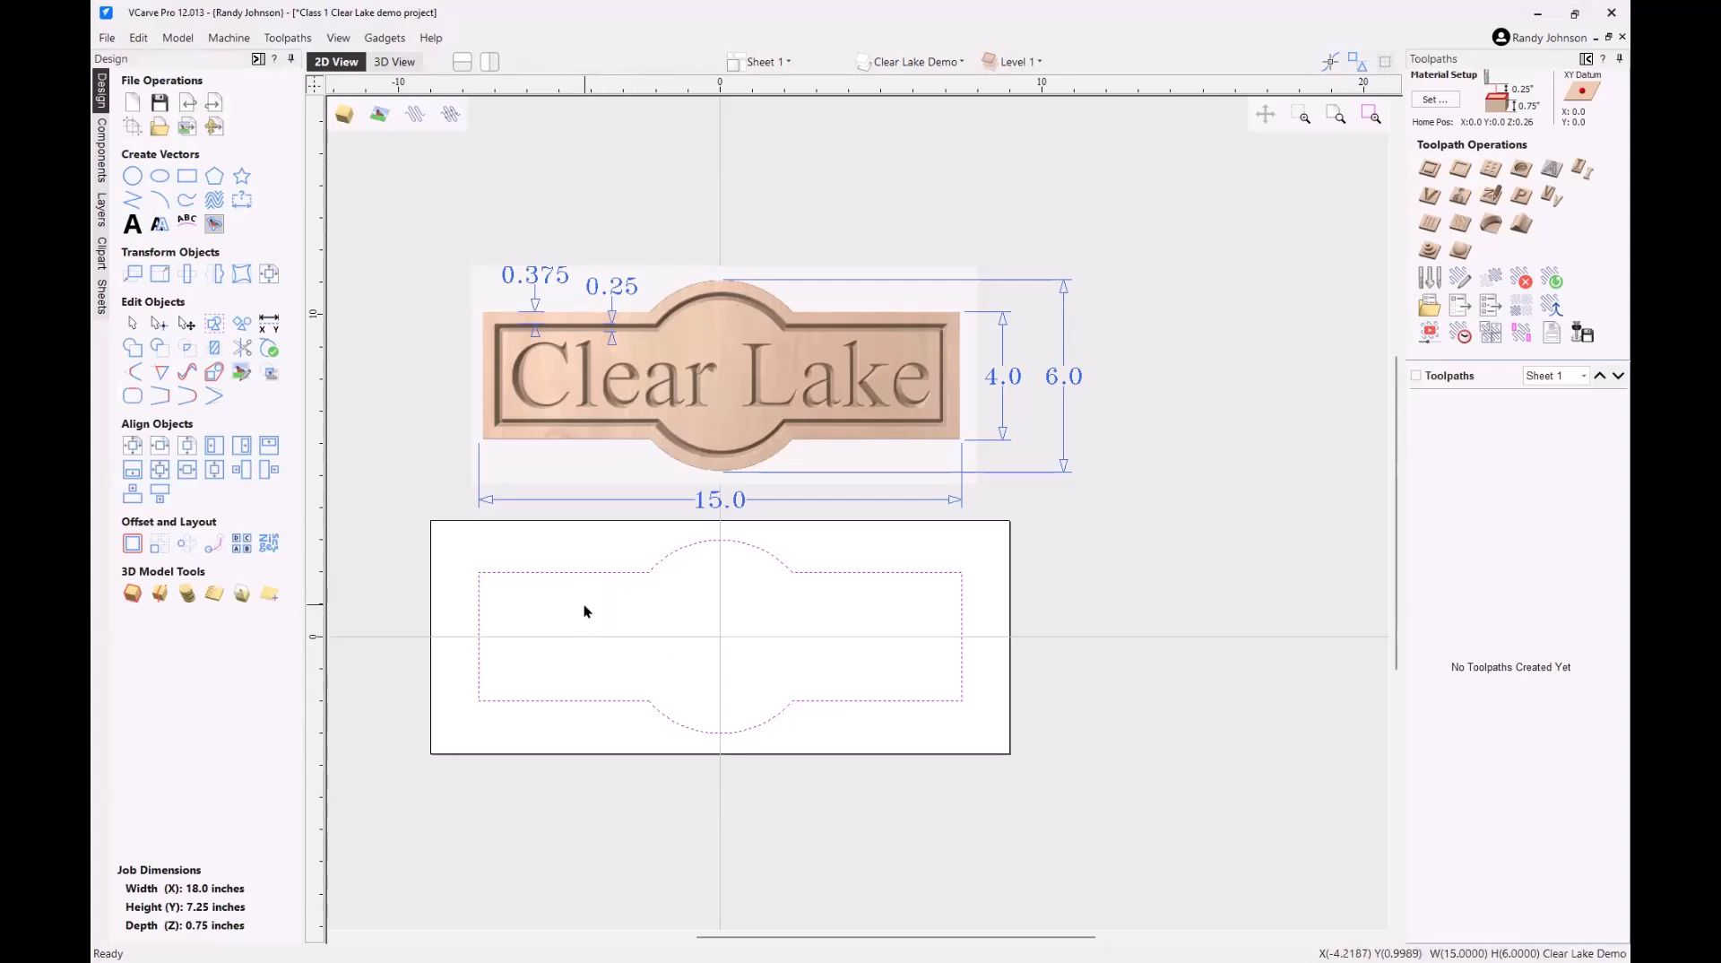
pyautogui.click(429, 608)
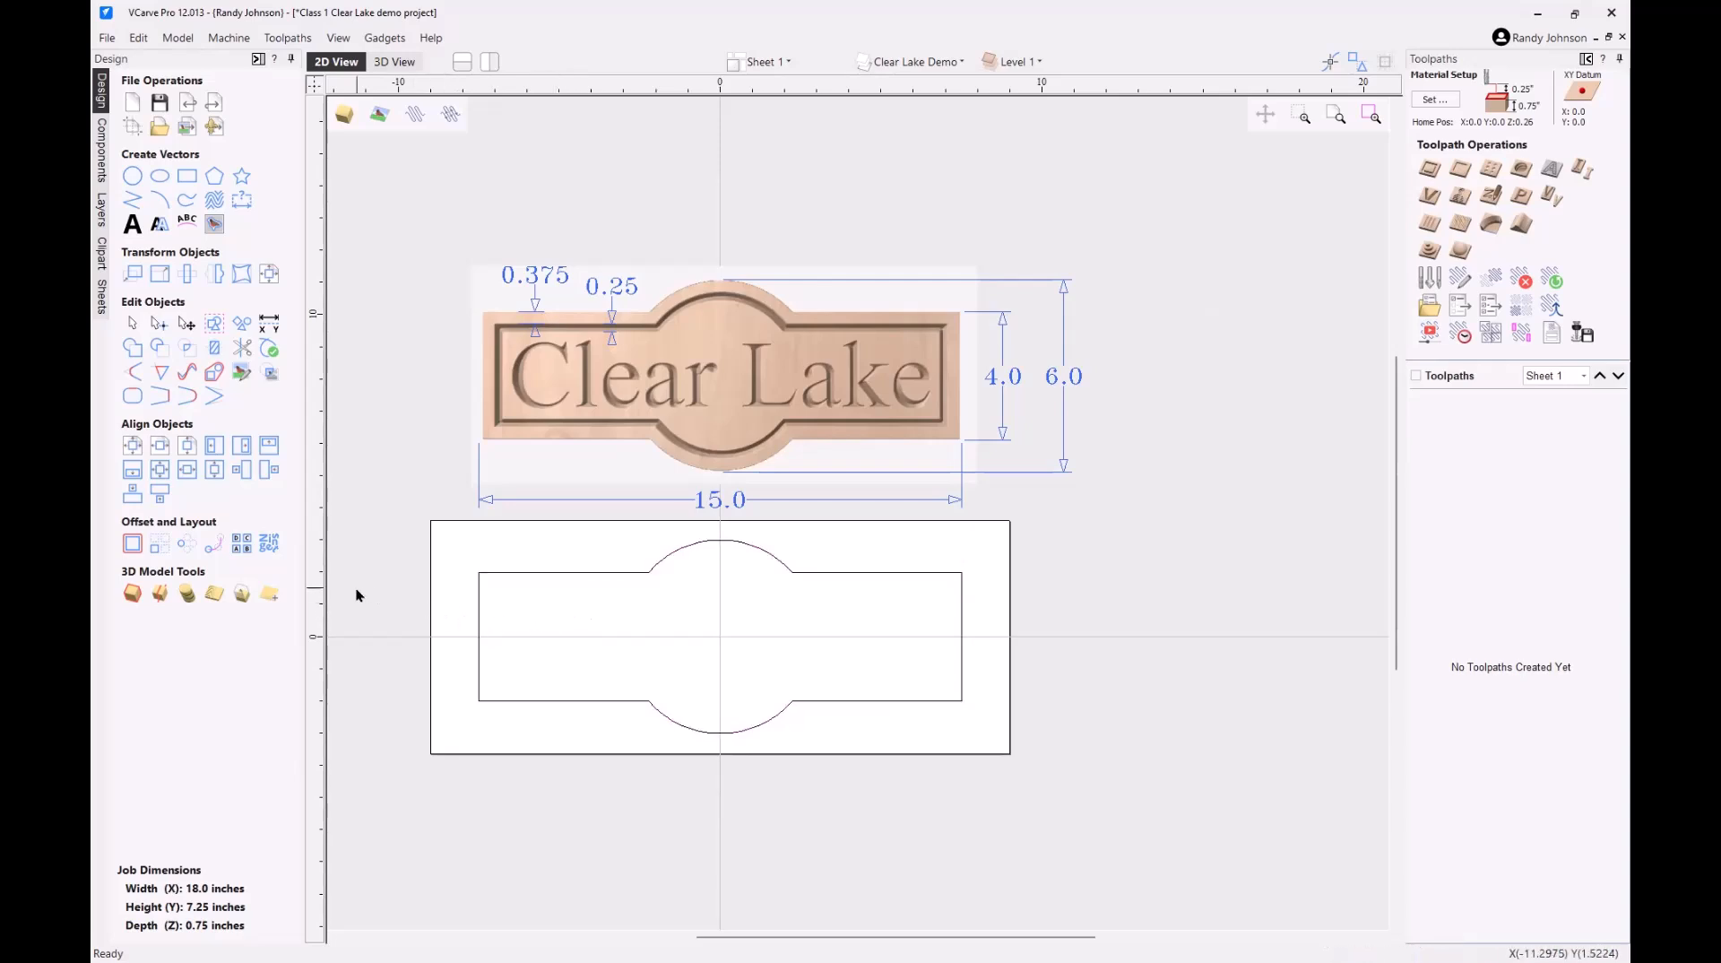
pyautogui.hotkey('ctrl', 'z')
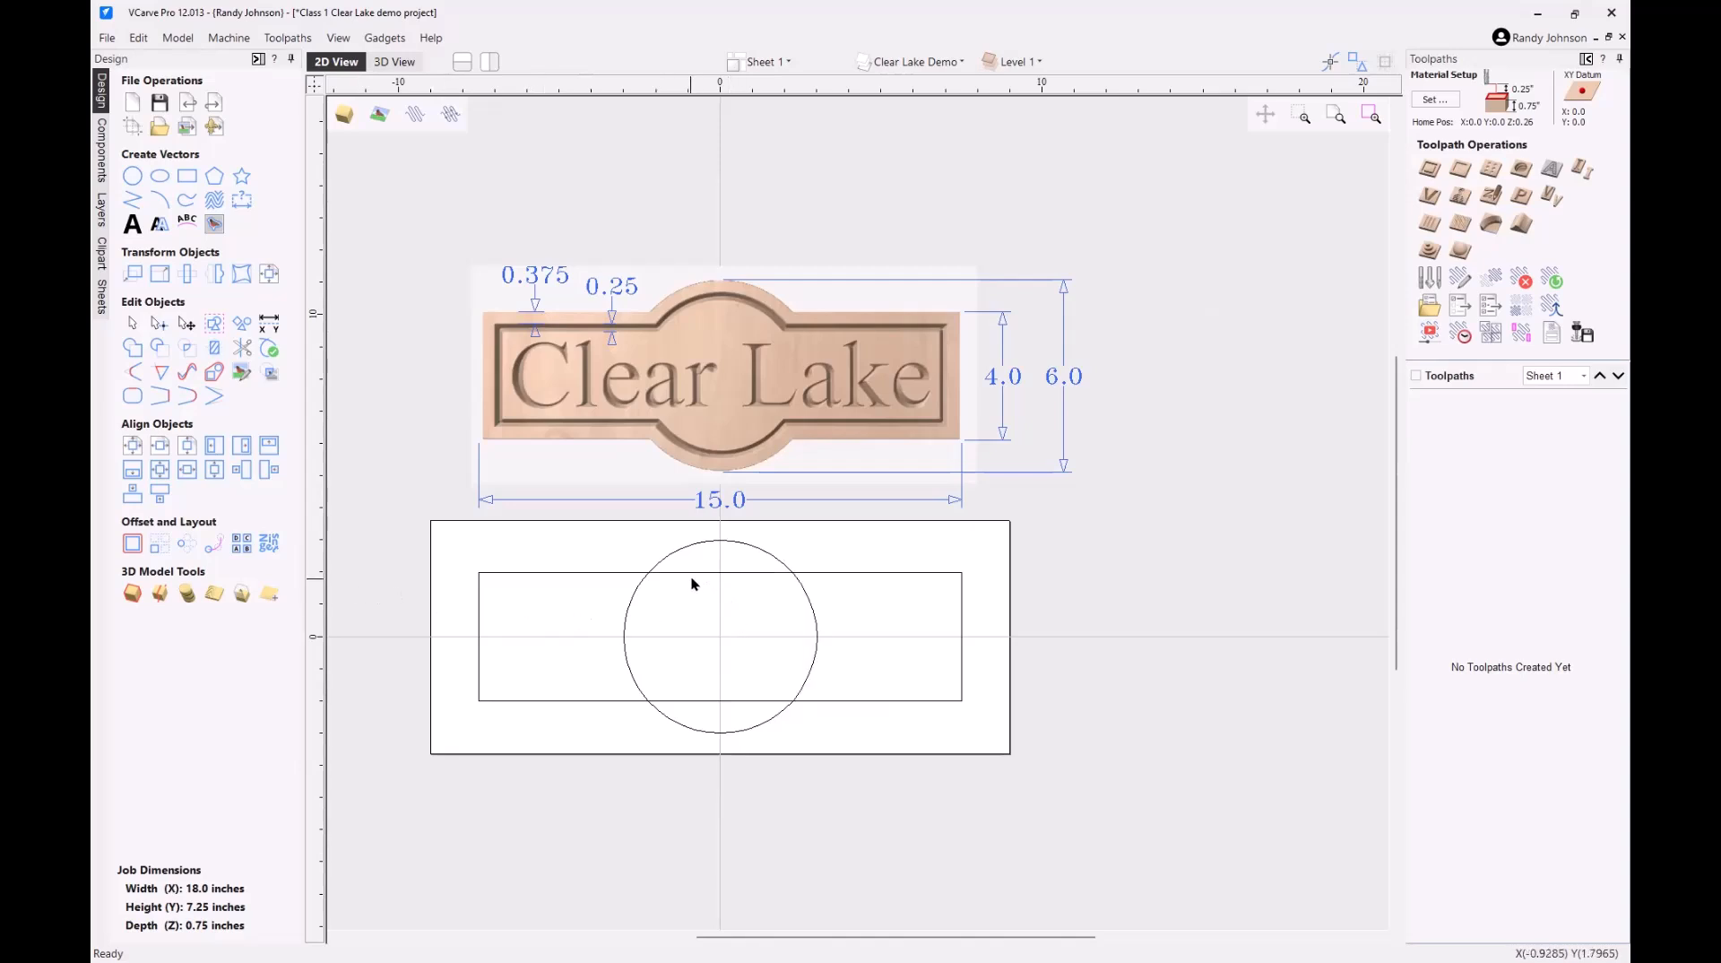
# - Trim away the overlapping inner segments of the circle and rectangle with Interactive Vector Trim, with automatic rejoining of trimmed sections turned on
pyautogui.click(681, 549)
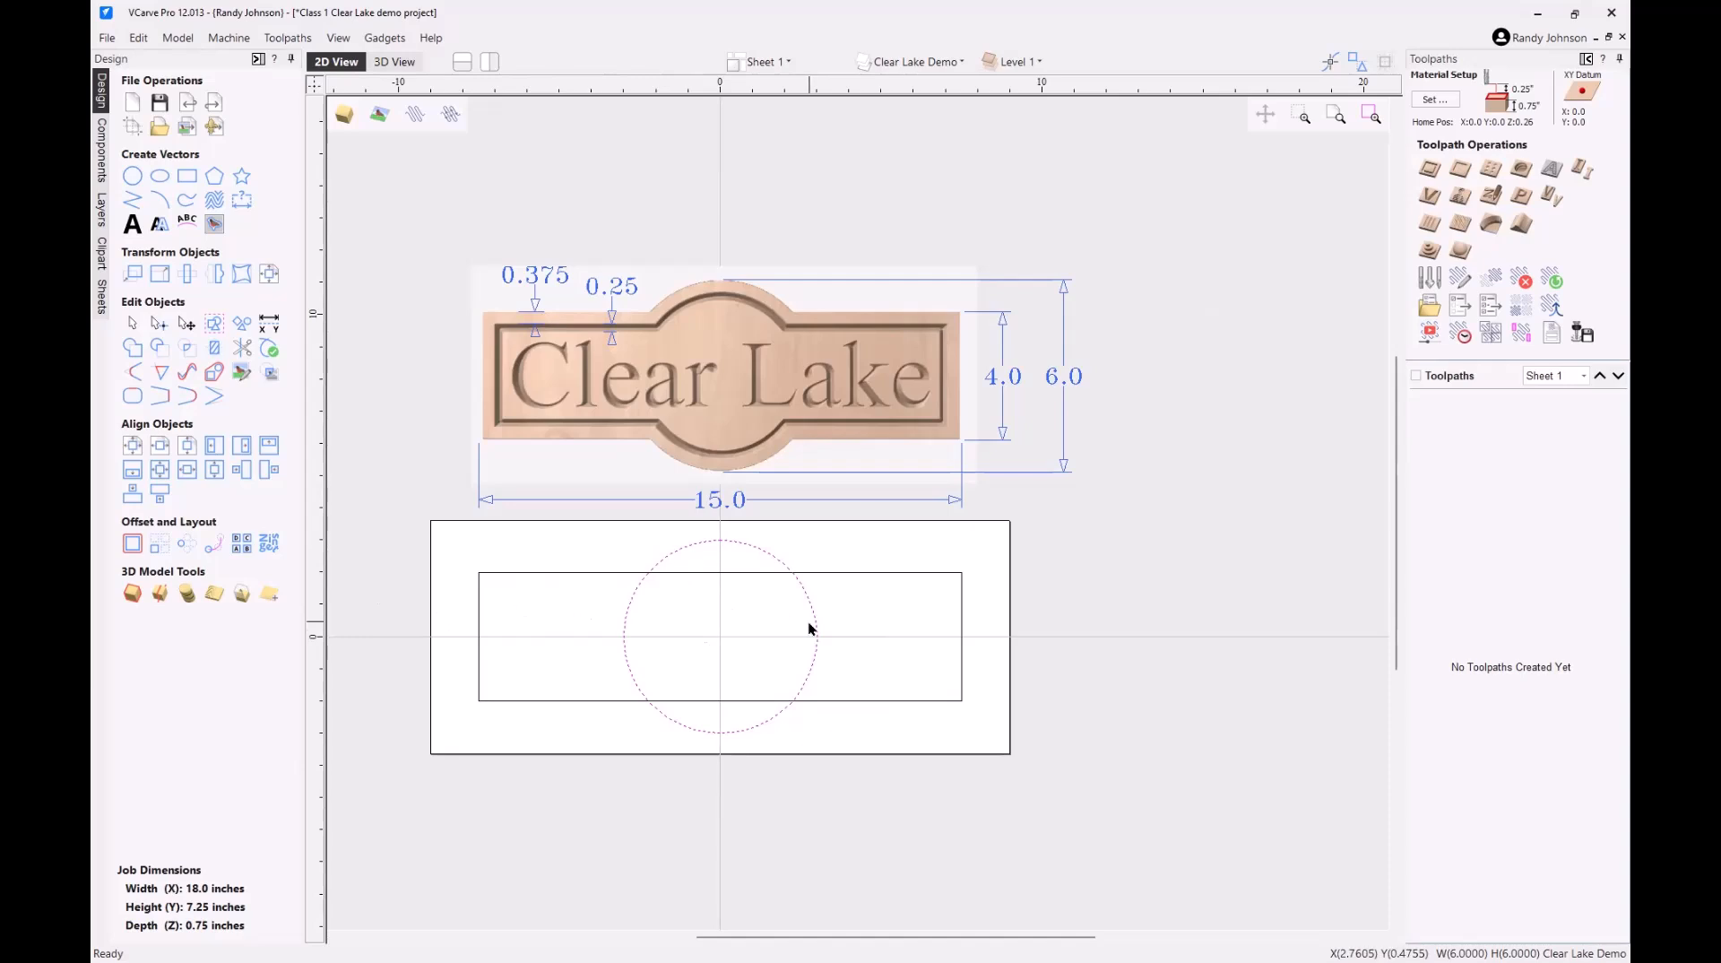
pyautogui.click(568, 626)
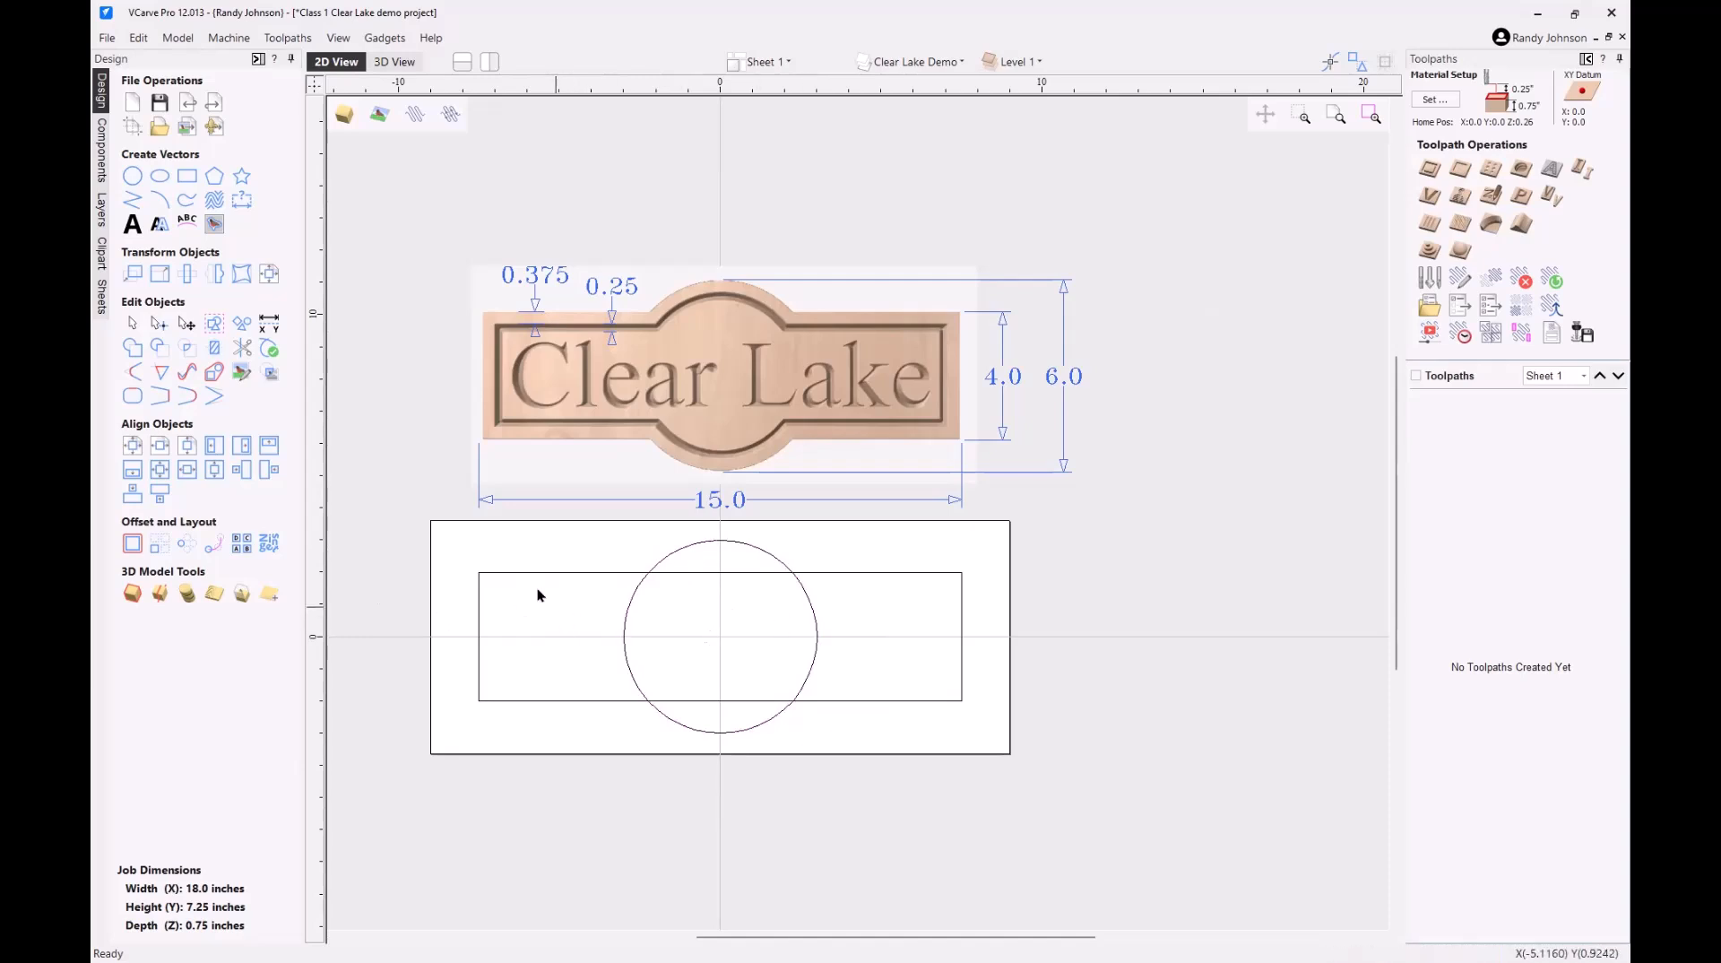
pyautogui.click(243, 347)
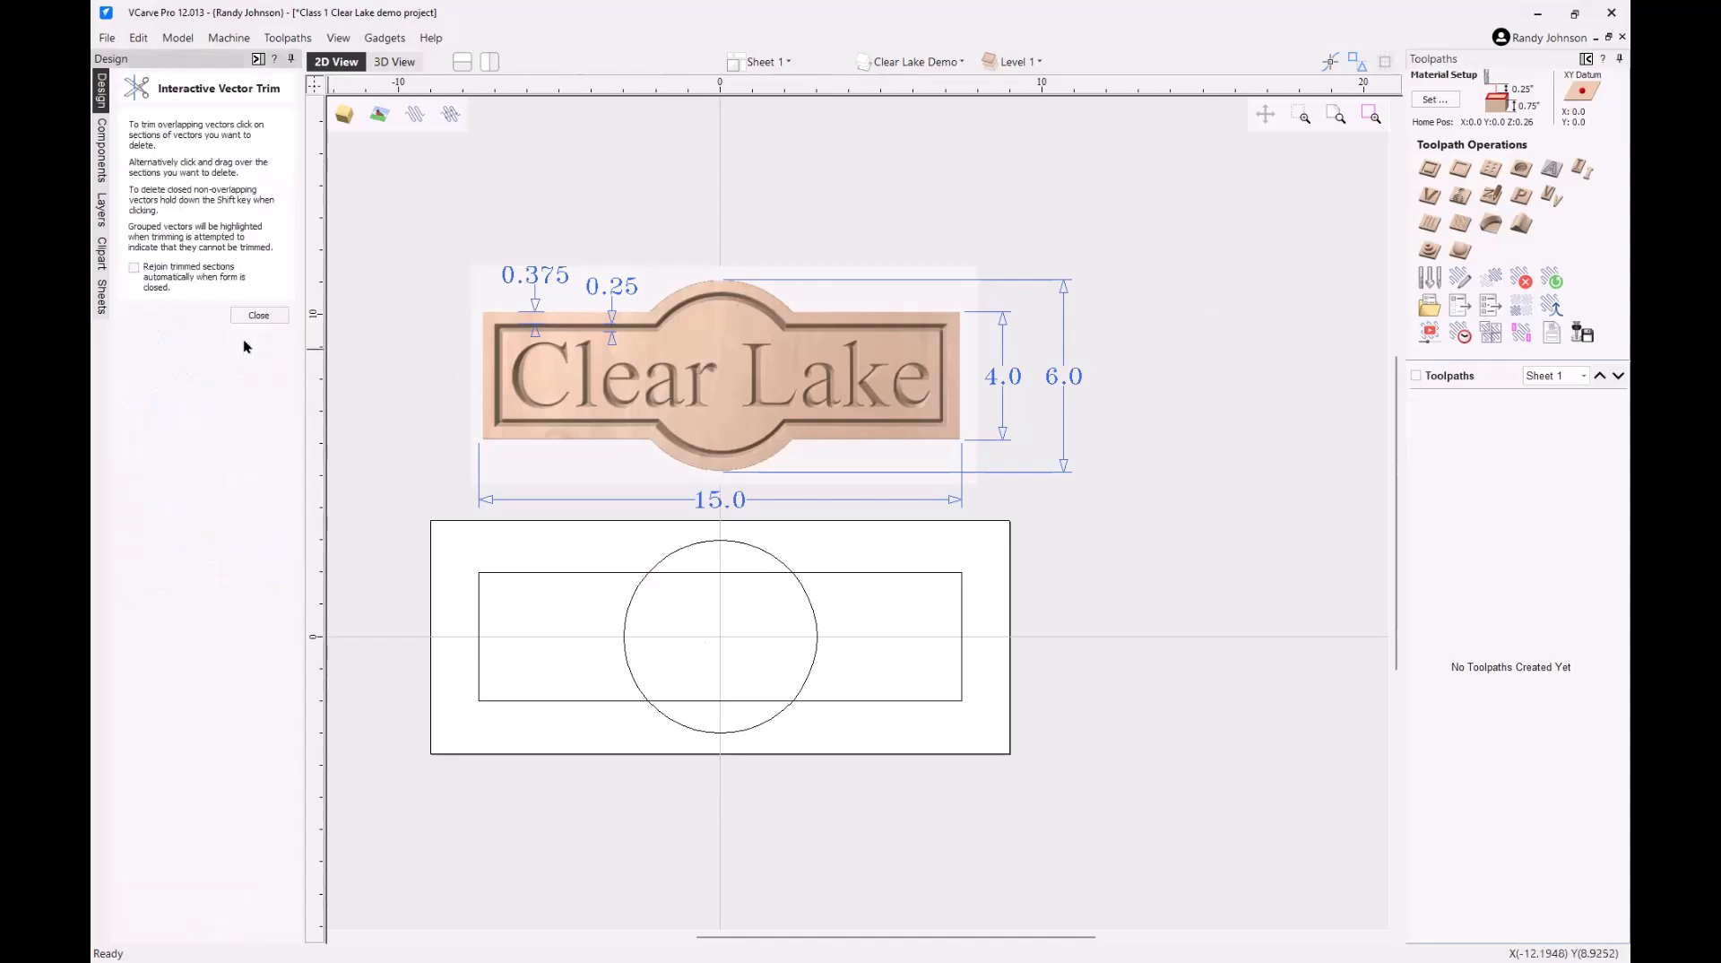
pyautogui.click(134, 267)
pyautogui.click(817, 633)
pyautogui.click(740, 573)
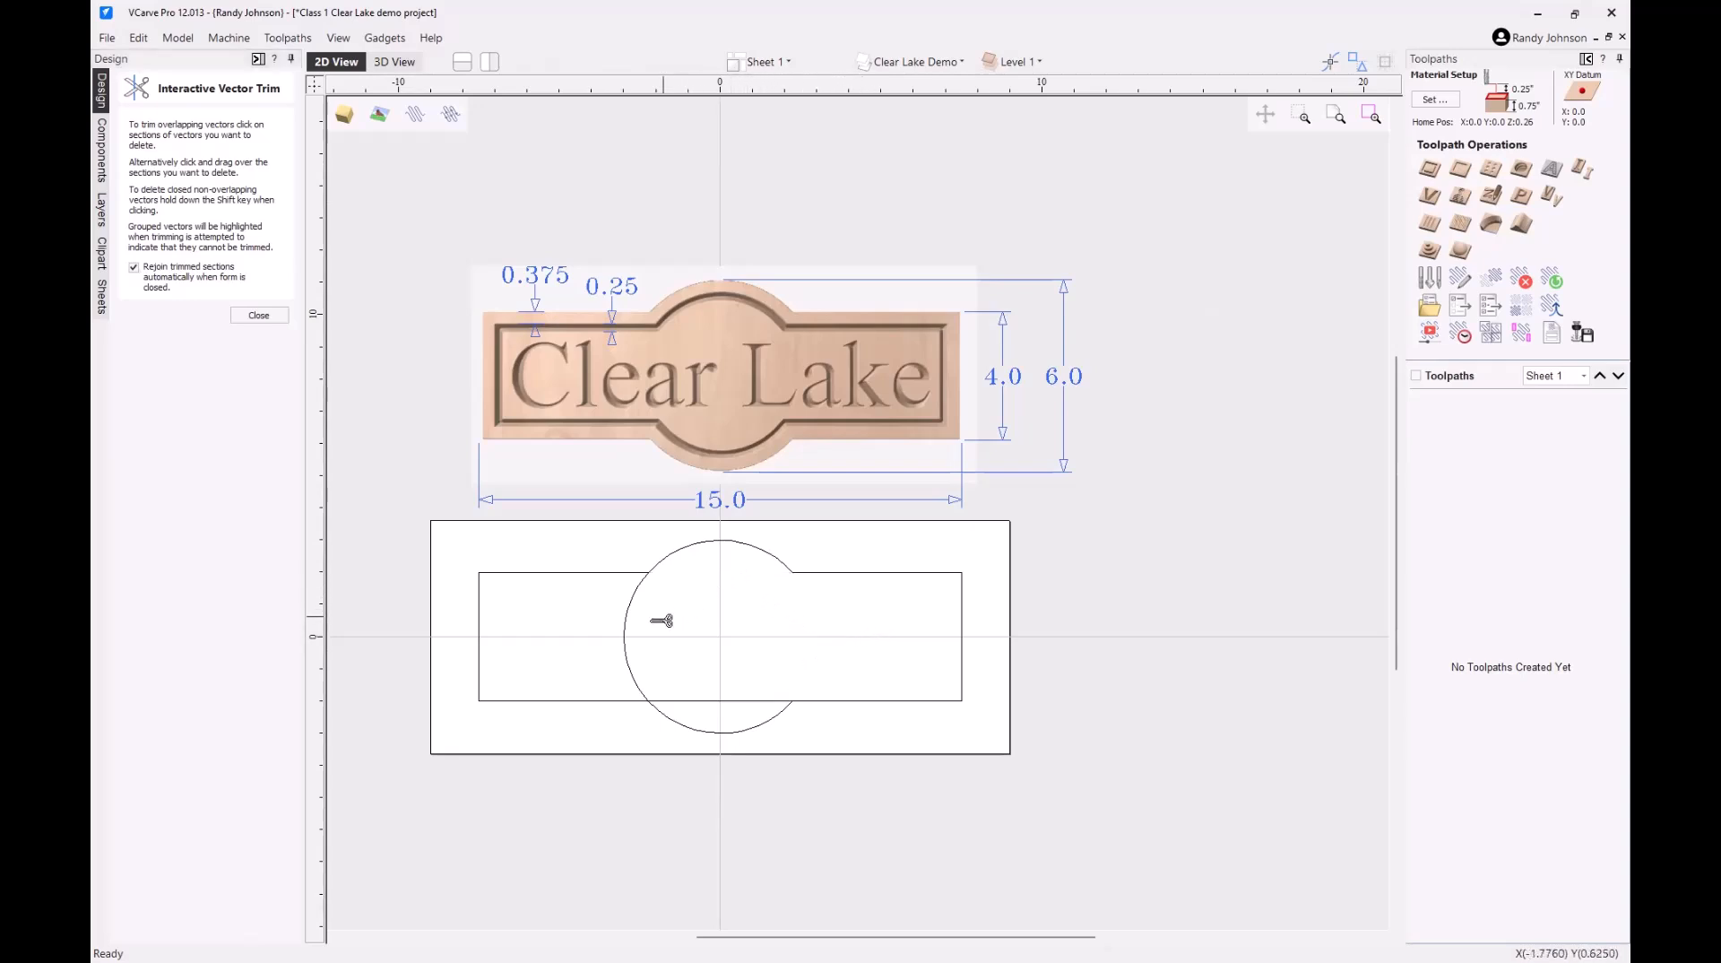
pyautogui.click(626, 629)
pyautogui.click(737, 700)
pyautogui.click(260, 316)
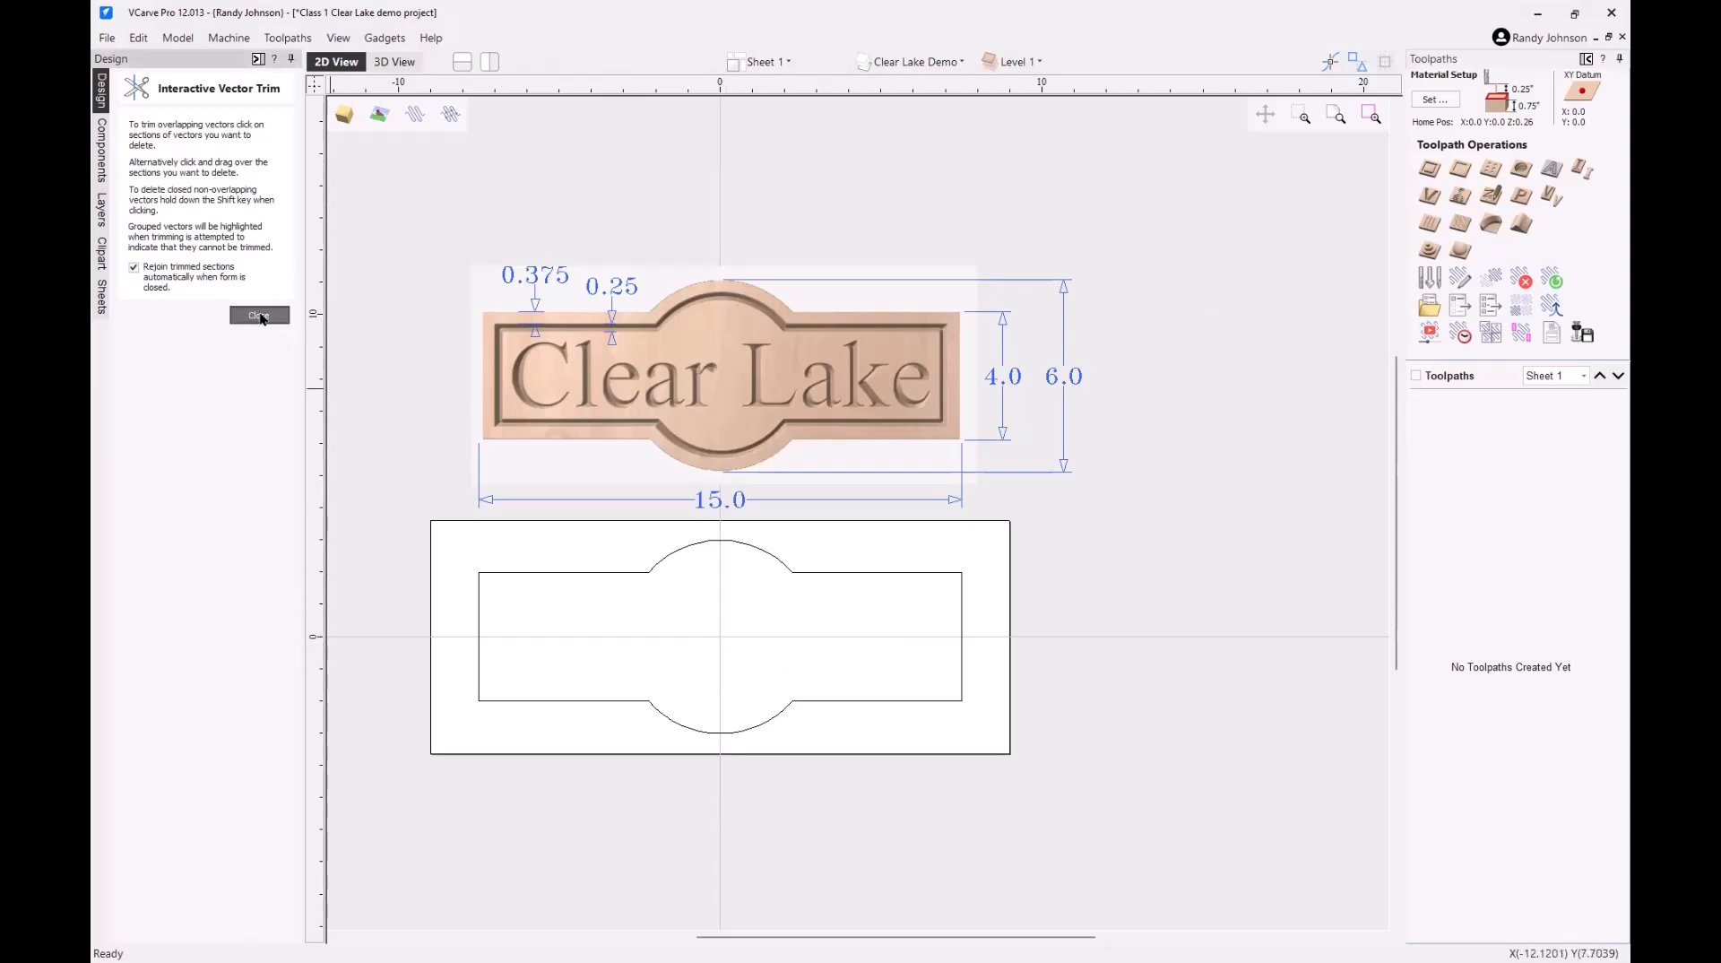
# - Offset the combined sign outline inwards by 0.375 inches, keeping sharp offset corners and the original
pyautogui.click(608, 574)
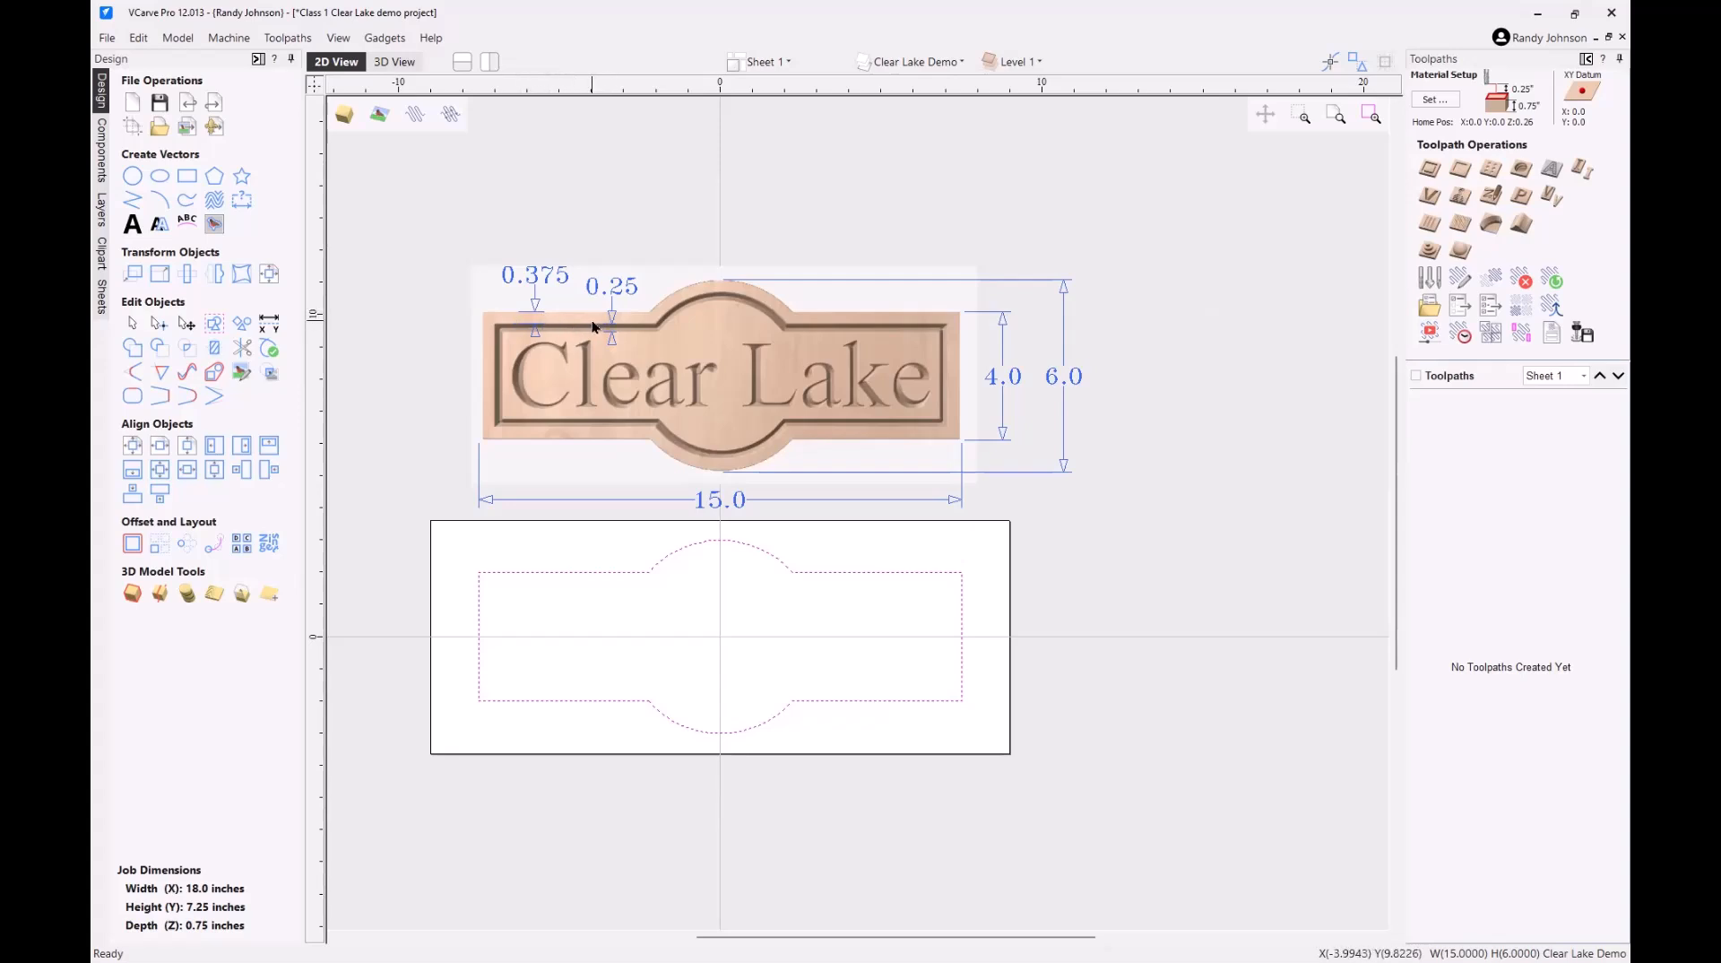
pyautogui.click(133, 545)
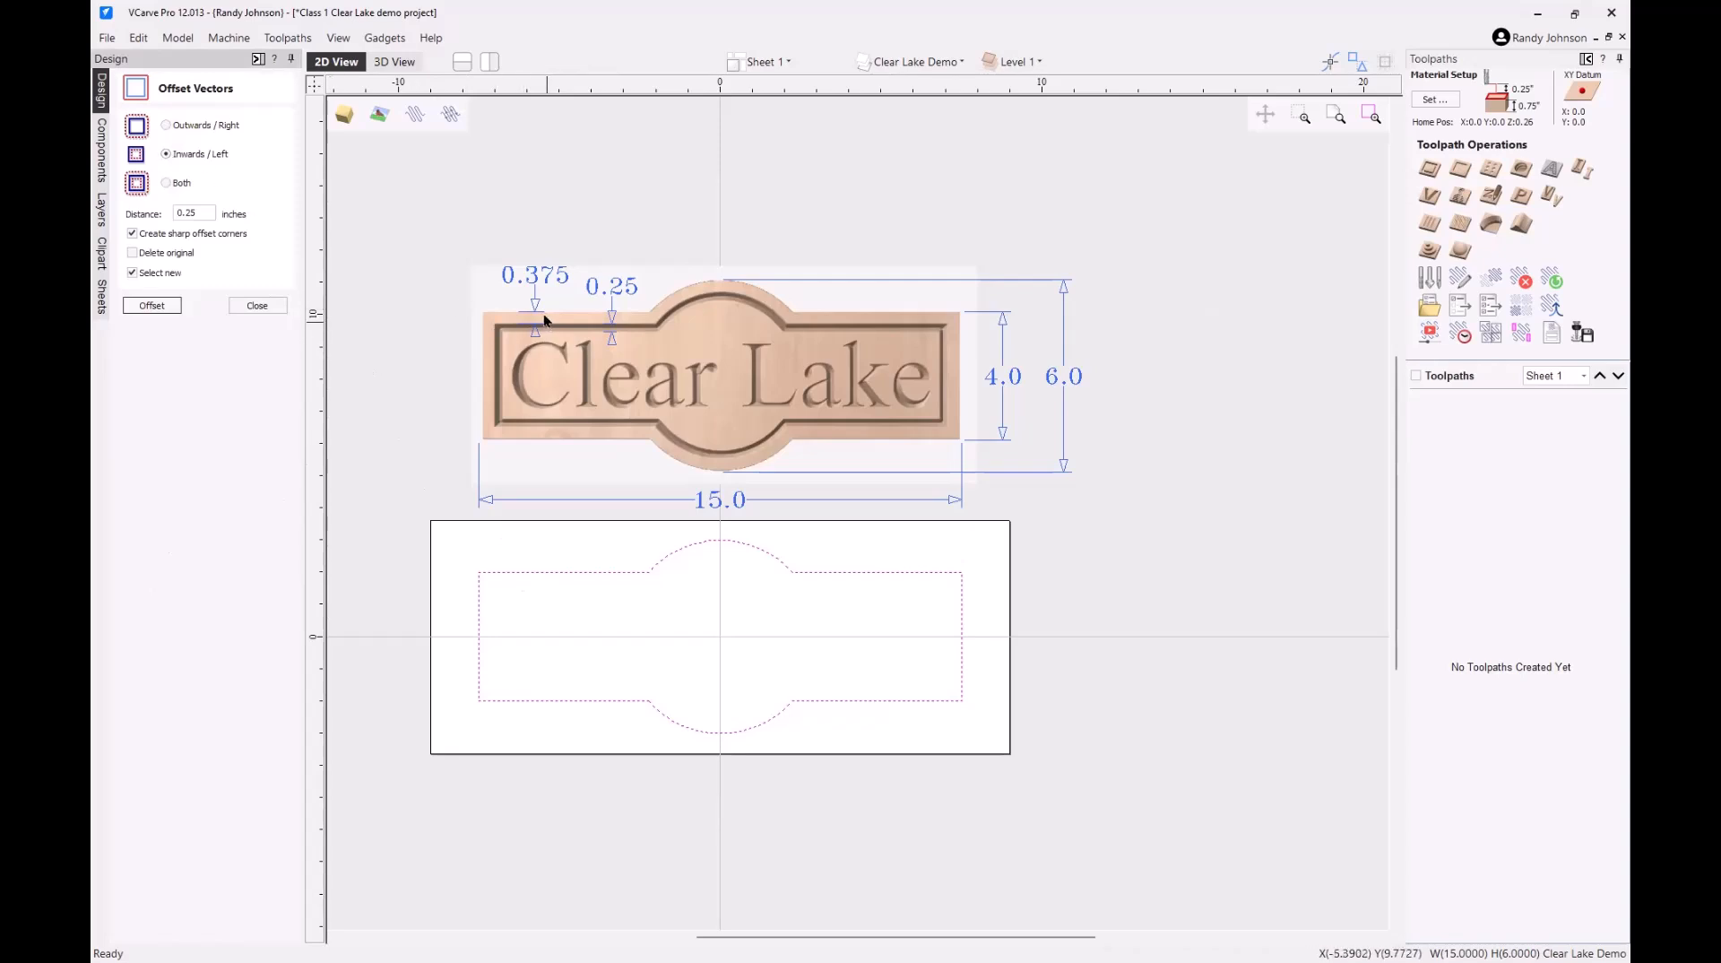
pyautogui.doubleClick(193, 212)
pyautogui.write('.375')
pyautogui.click(152, 305)
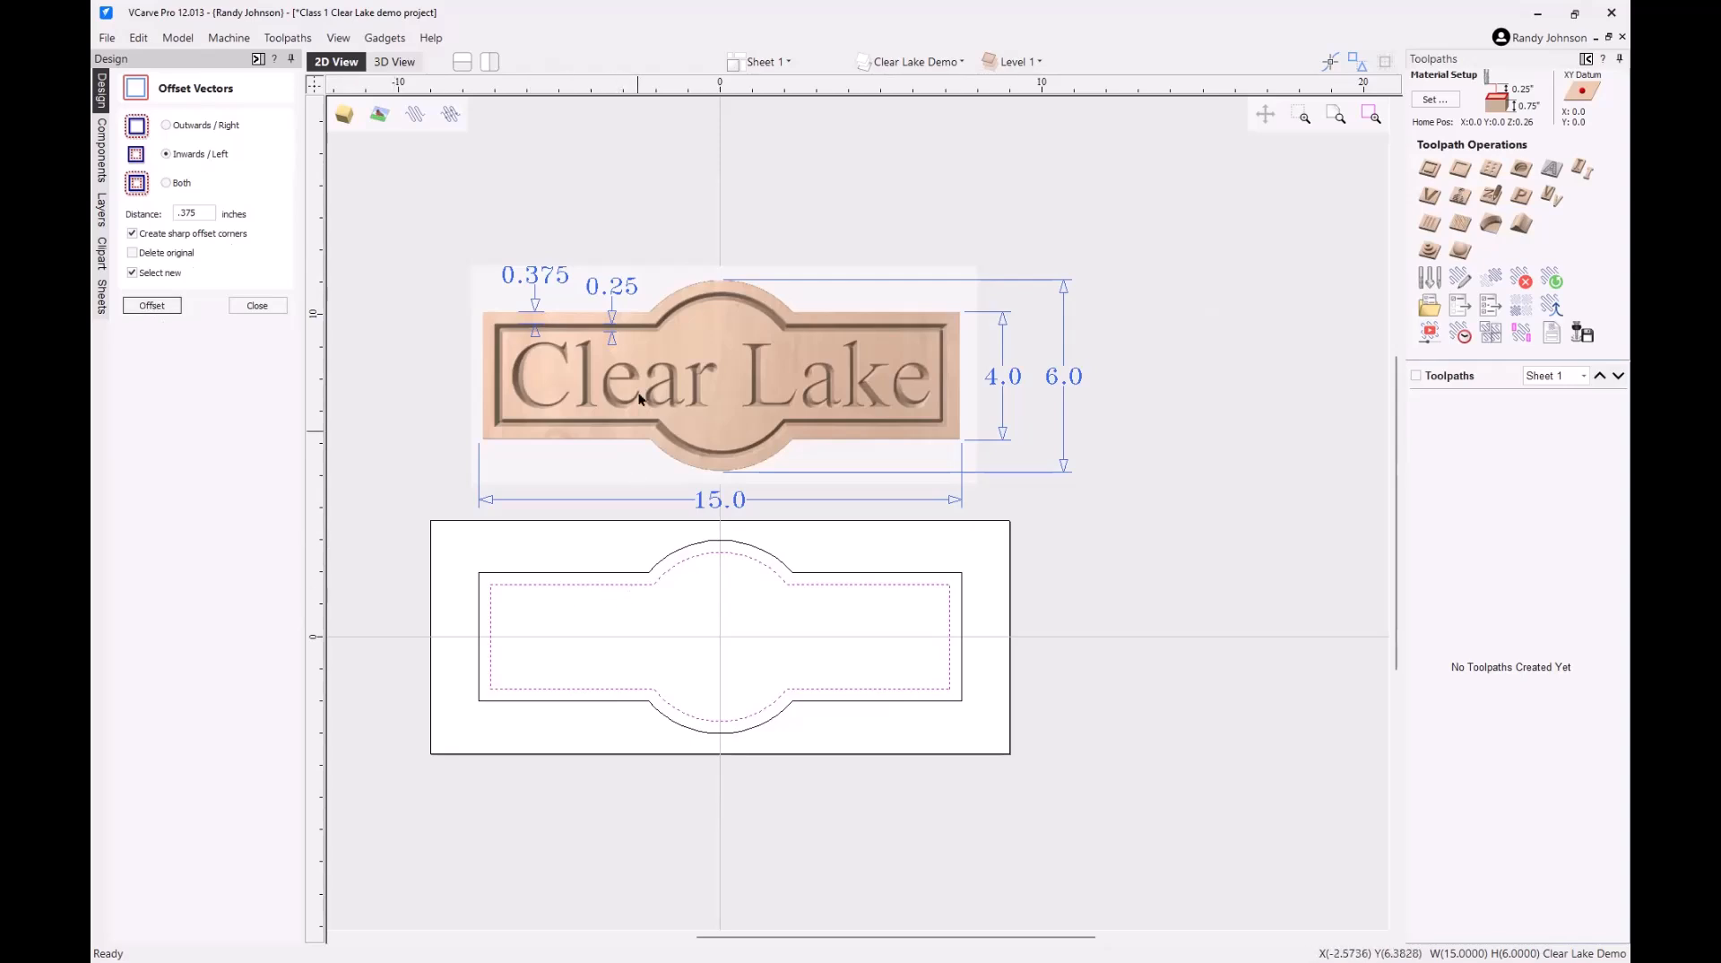
# - Offset the new inner outline inwards by another 0.25 inches, then finish offsetting and clear the selection
pyautogui.click(201, 212)
pyautogui.press('BackSpace')
pyautogui.press('BackSpace')
pyautogui.press('BackSpace')
pyautogui.write('5')
pyautogui.press('BackSpace')
pyautogui.write('25')
pyautogui.click(151, 307)
pyautogui.click(150, 307)
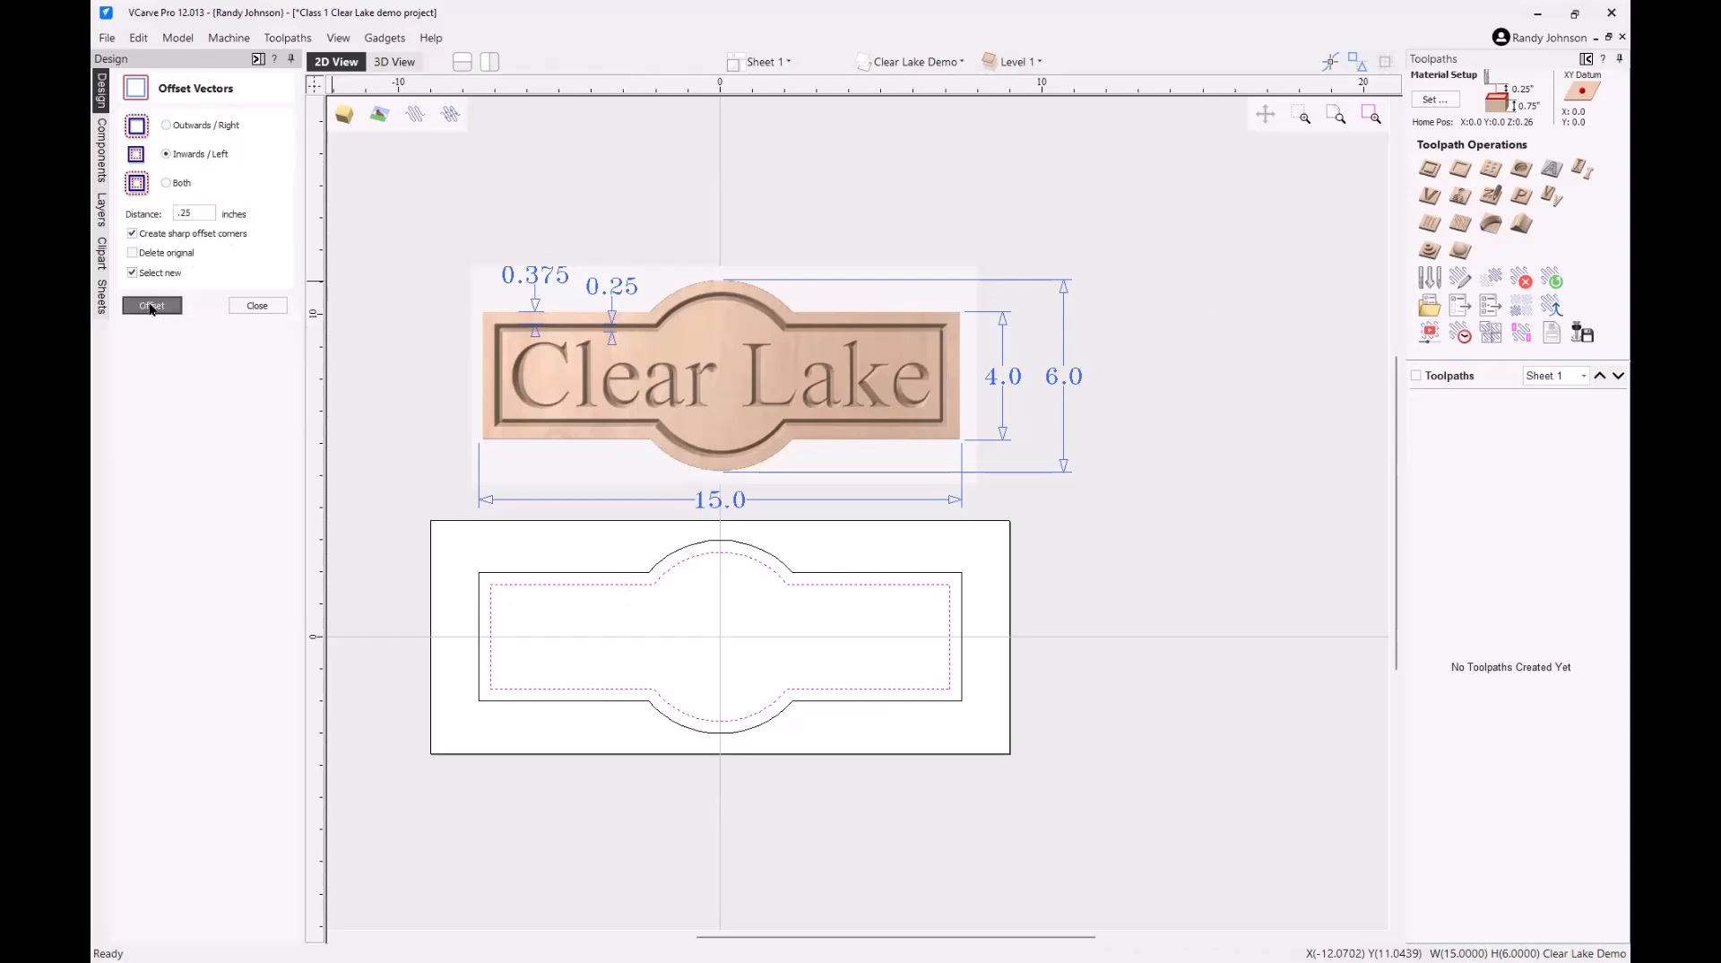
pyautogui.click(258, 305)
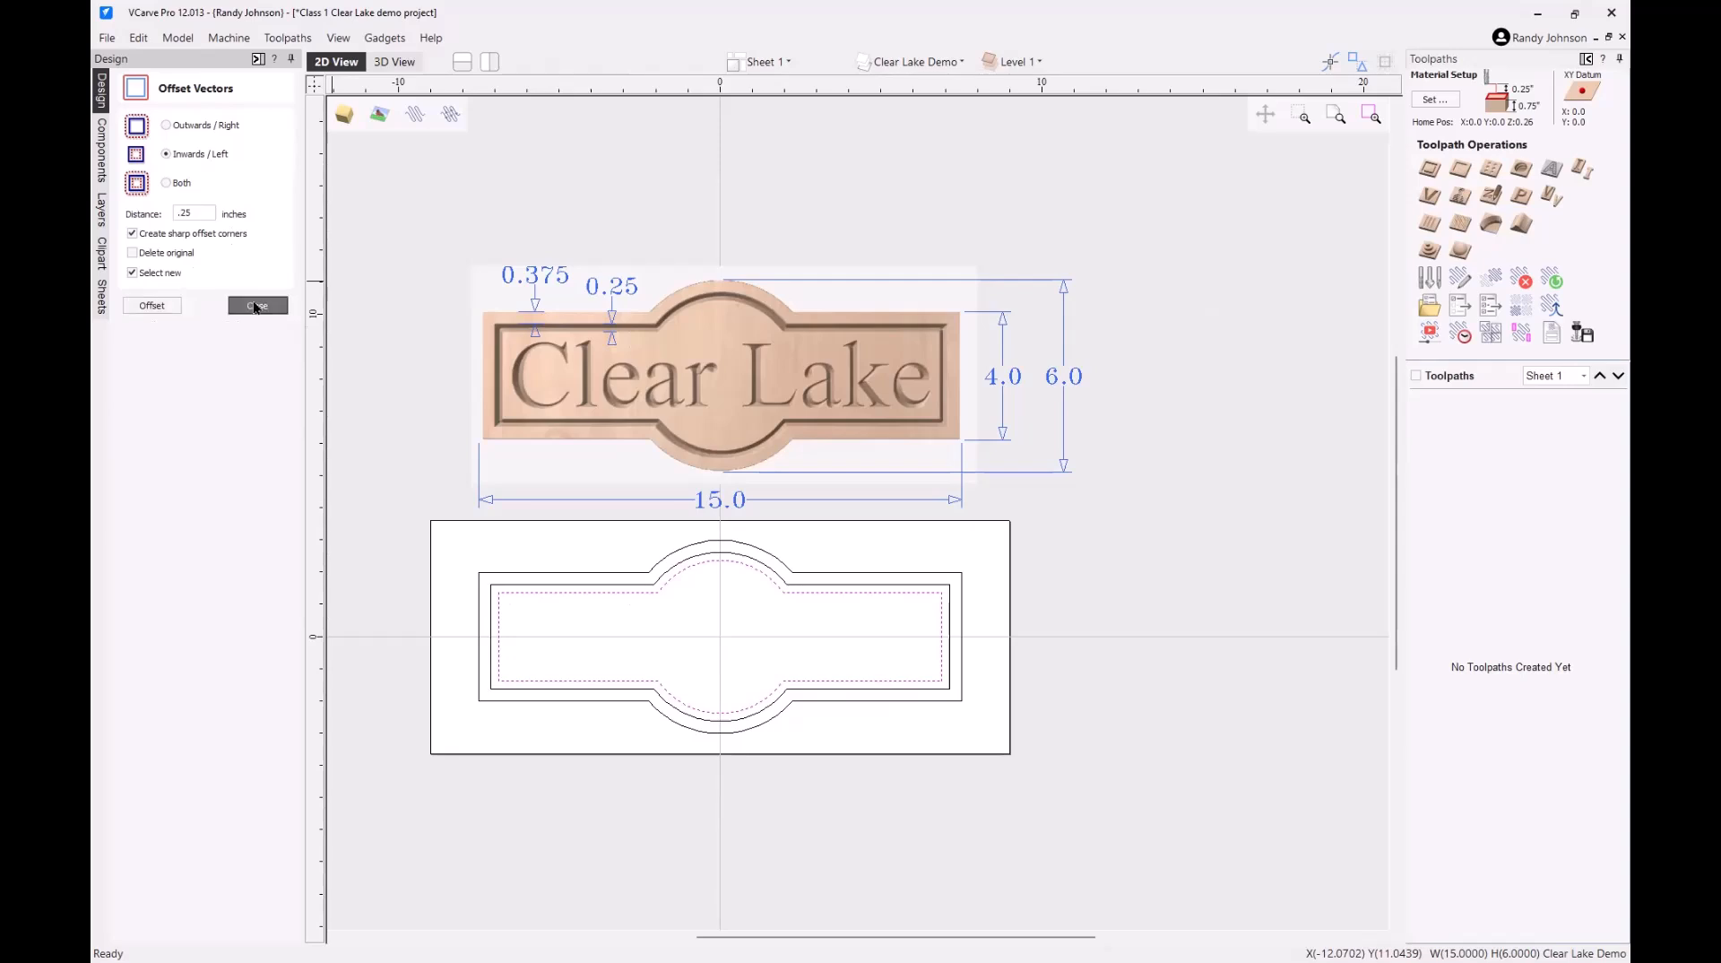
pyautogui.click(375, 486)
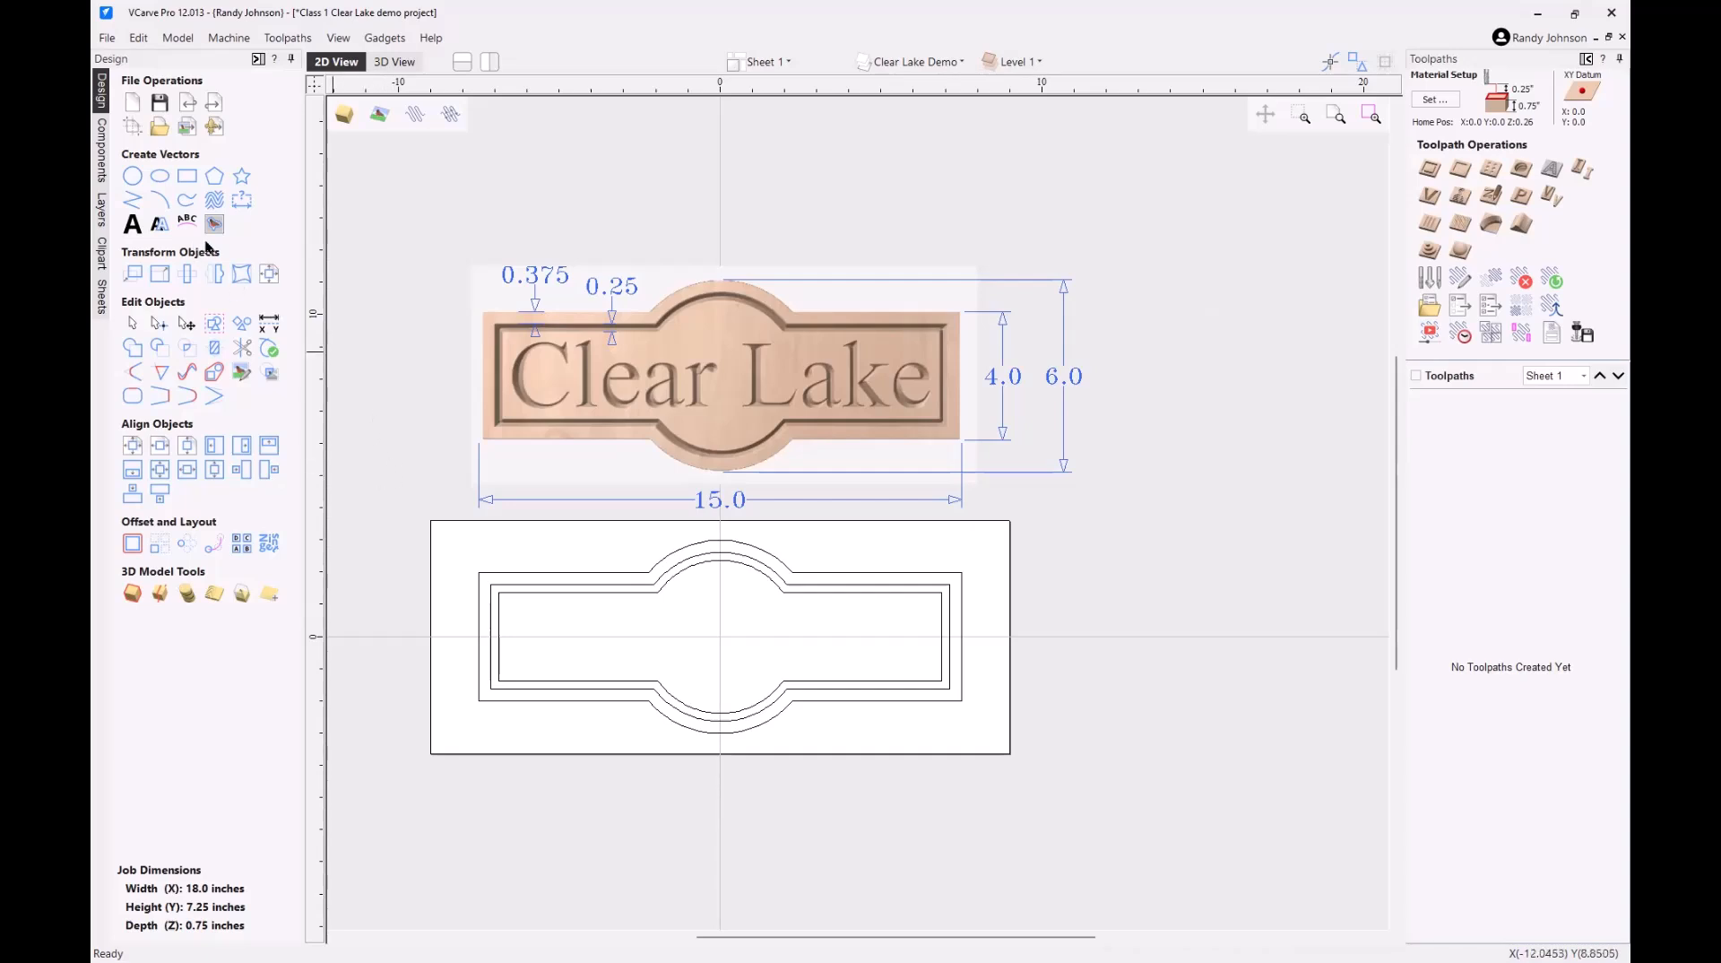
# - Create the left-aligned text "Clear" in Times New Roman, anchored inside the innermost outline near the sign's centre
pyautogui.click(132, 226)
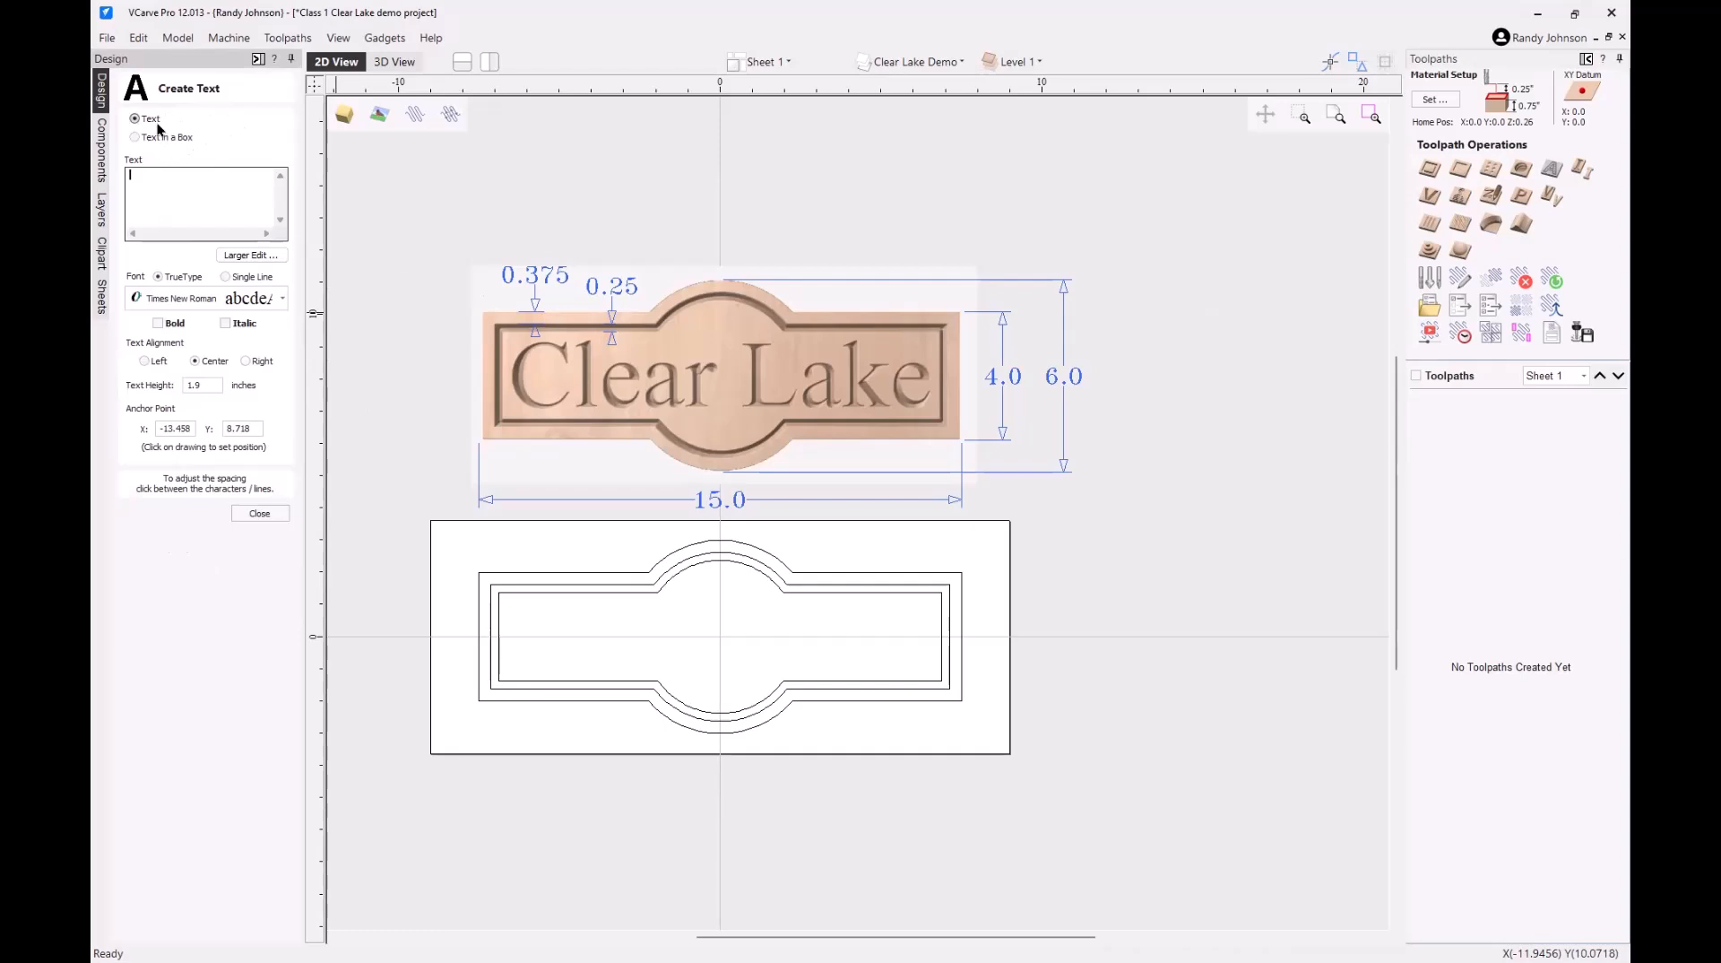
pyautogui.click(691, 667)
pyautogui.scroll(2, 691, 682)
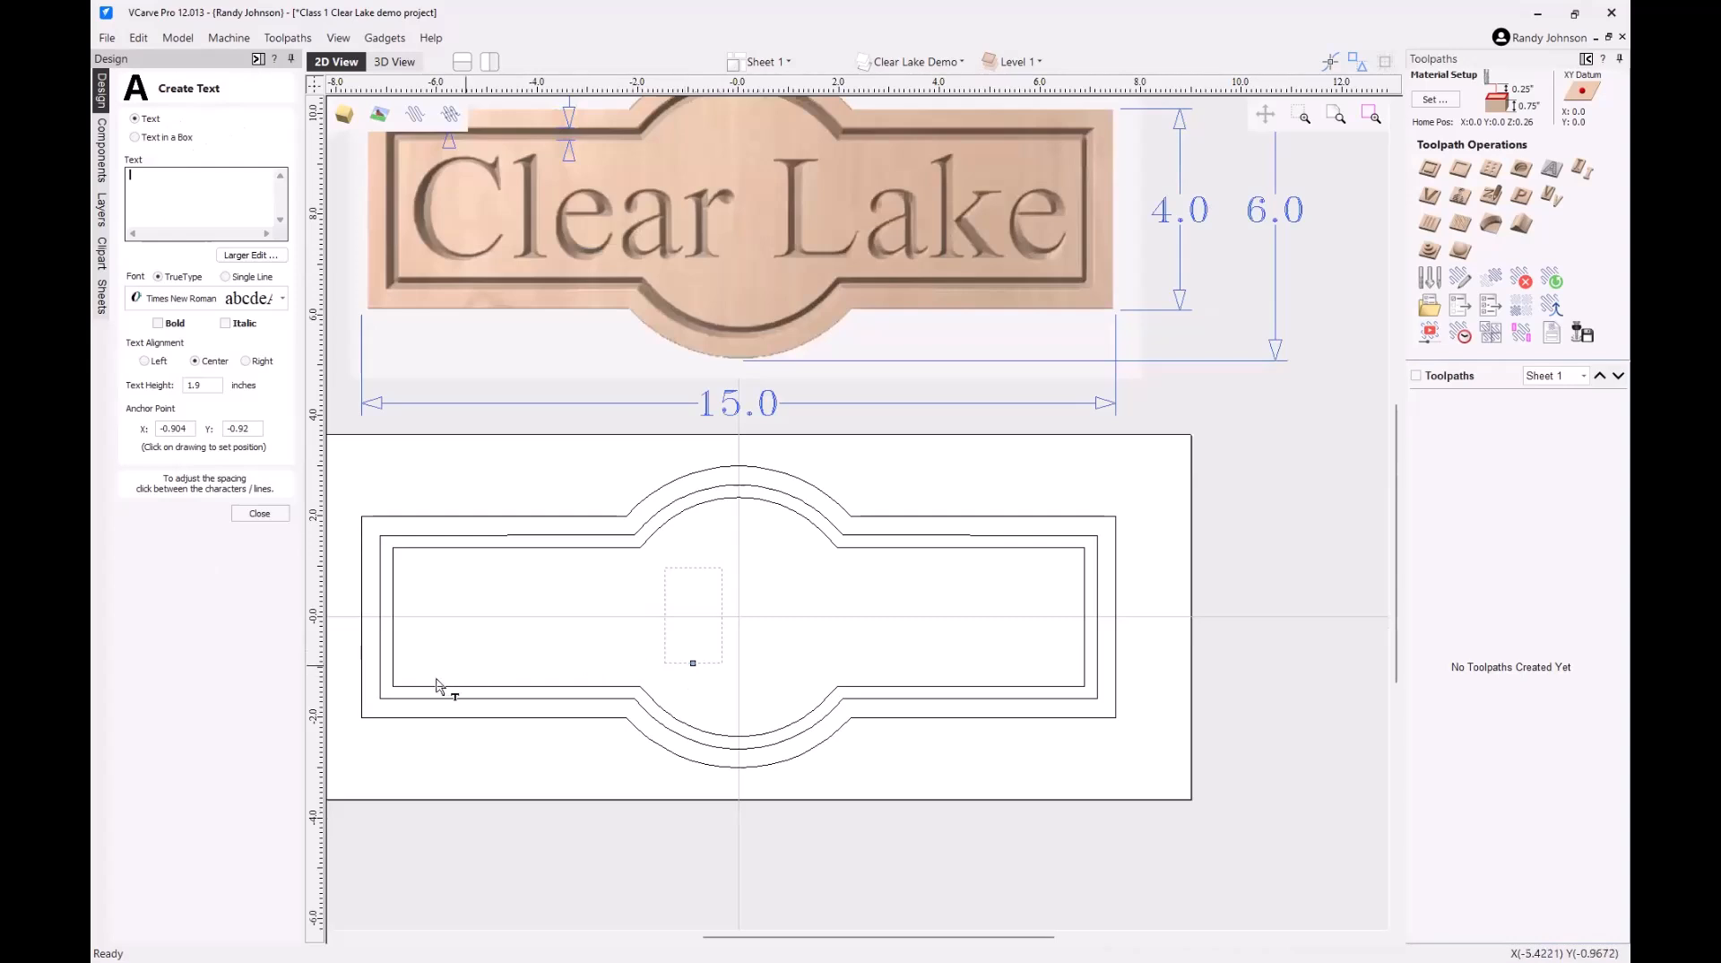
pyautogui.scroll(2, 442, 692)
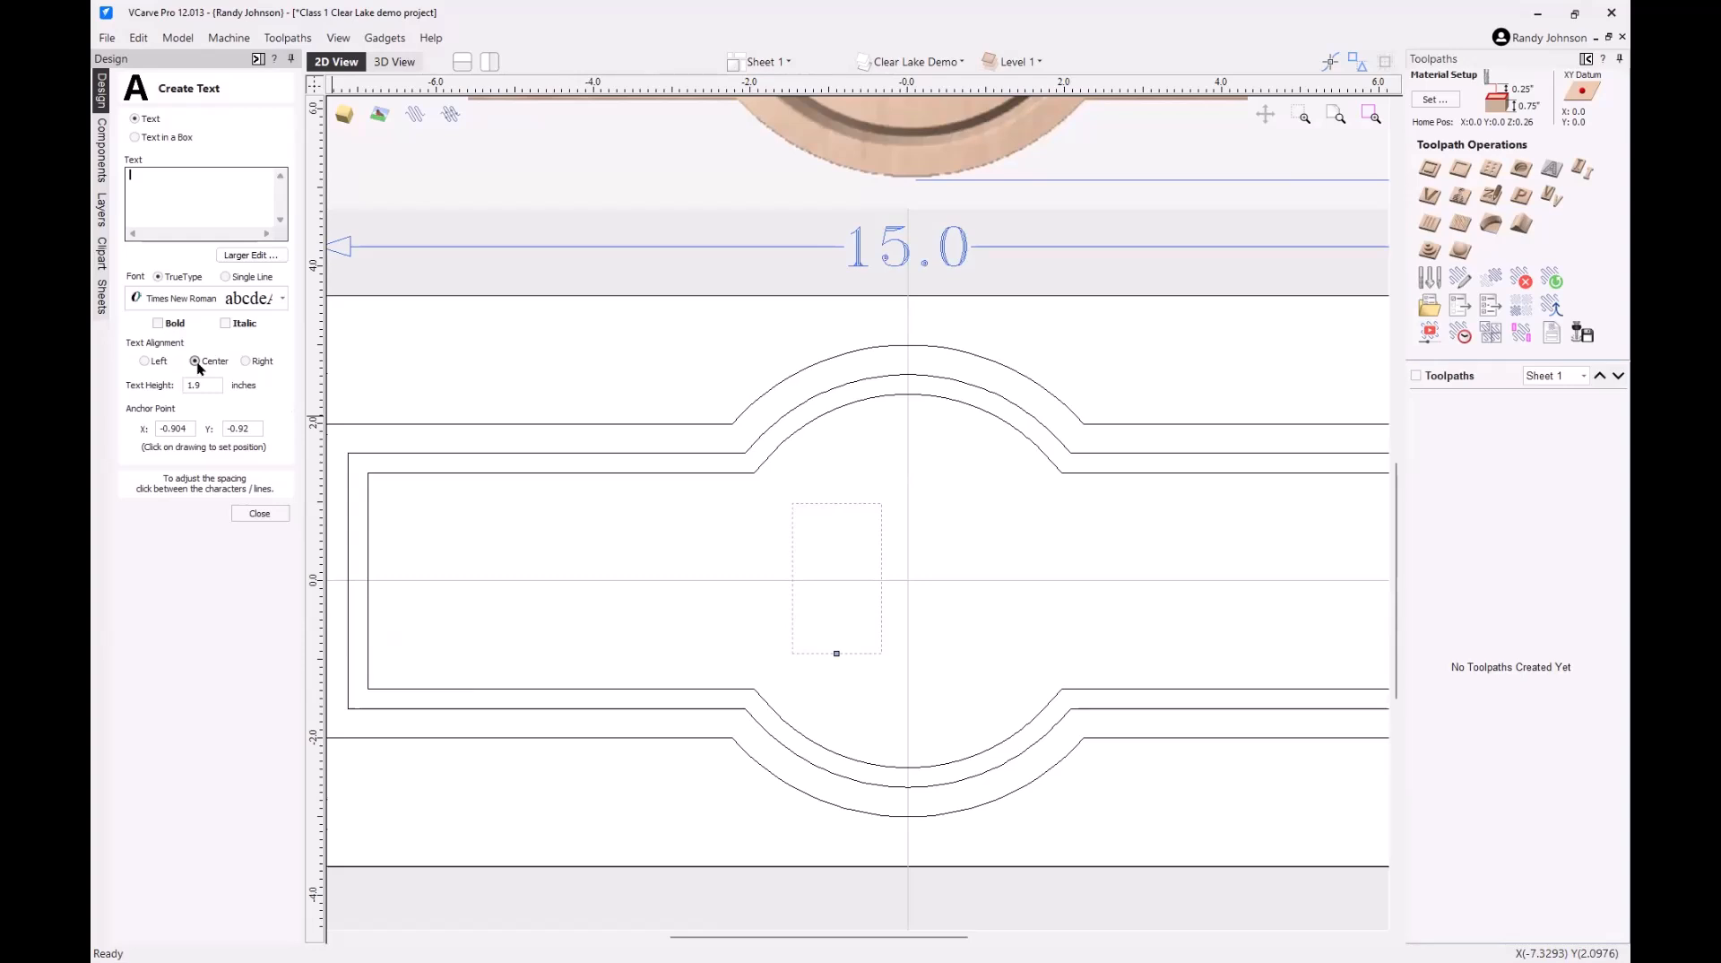
pyautogui.click(144, 361)
pyautogui.write('Cle')
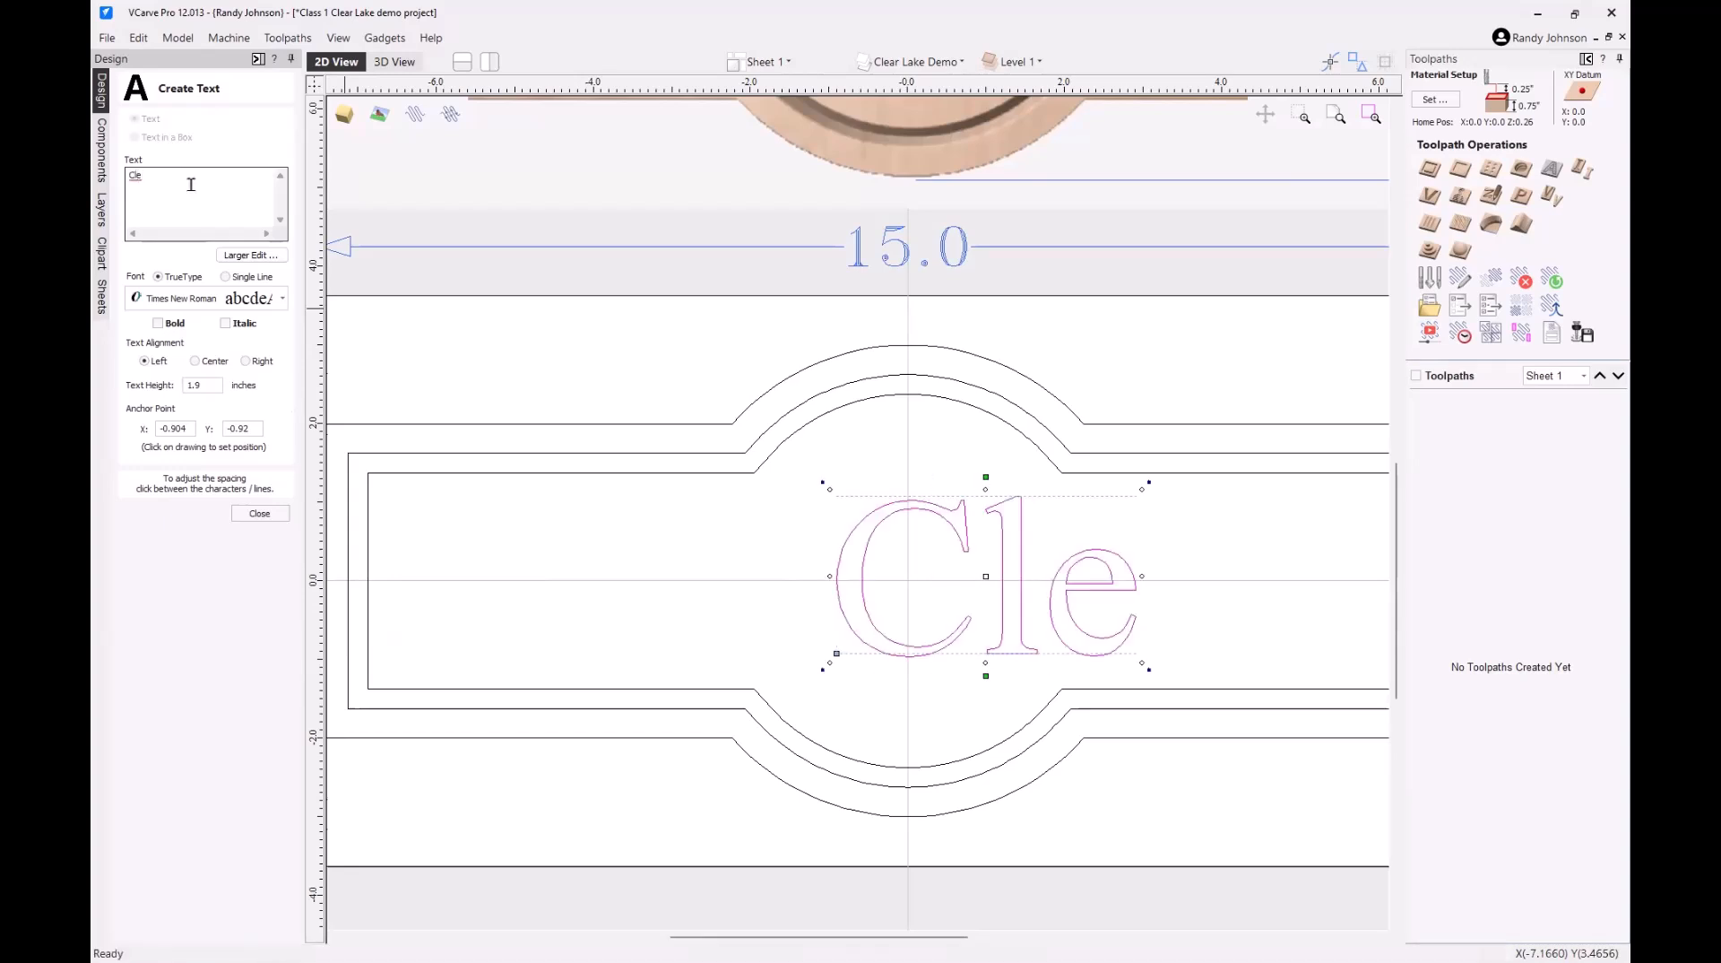
pyautogui.write('ar')
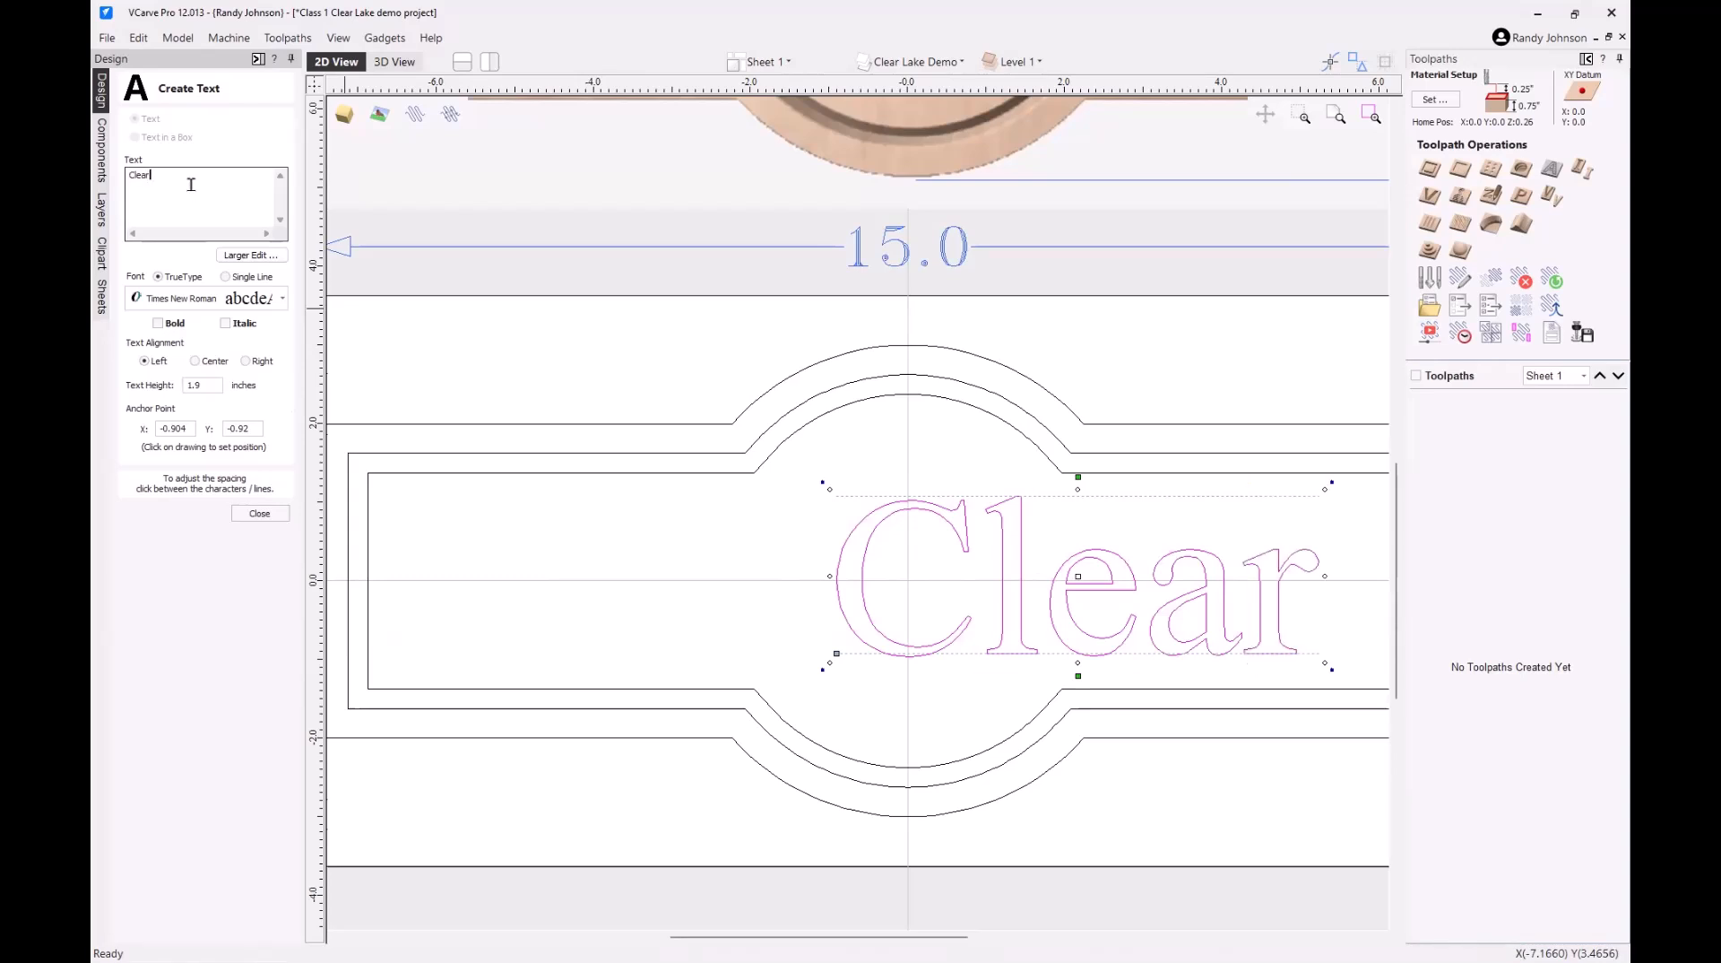
# - Try right alignment on the "Clear" text, then set it to center alignment about its anchor point
pyautogui.click(195, 361)
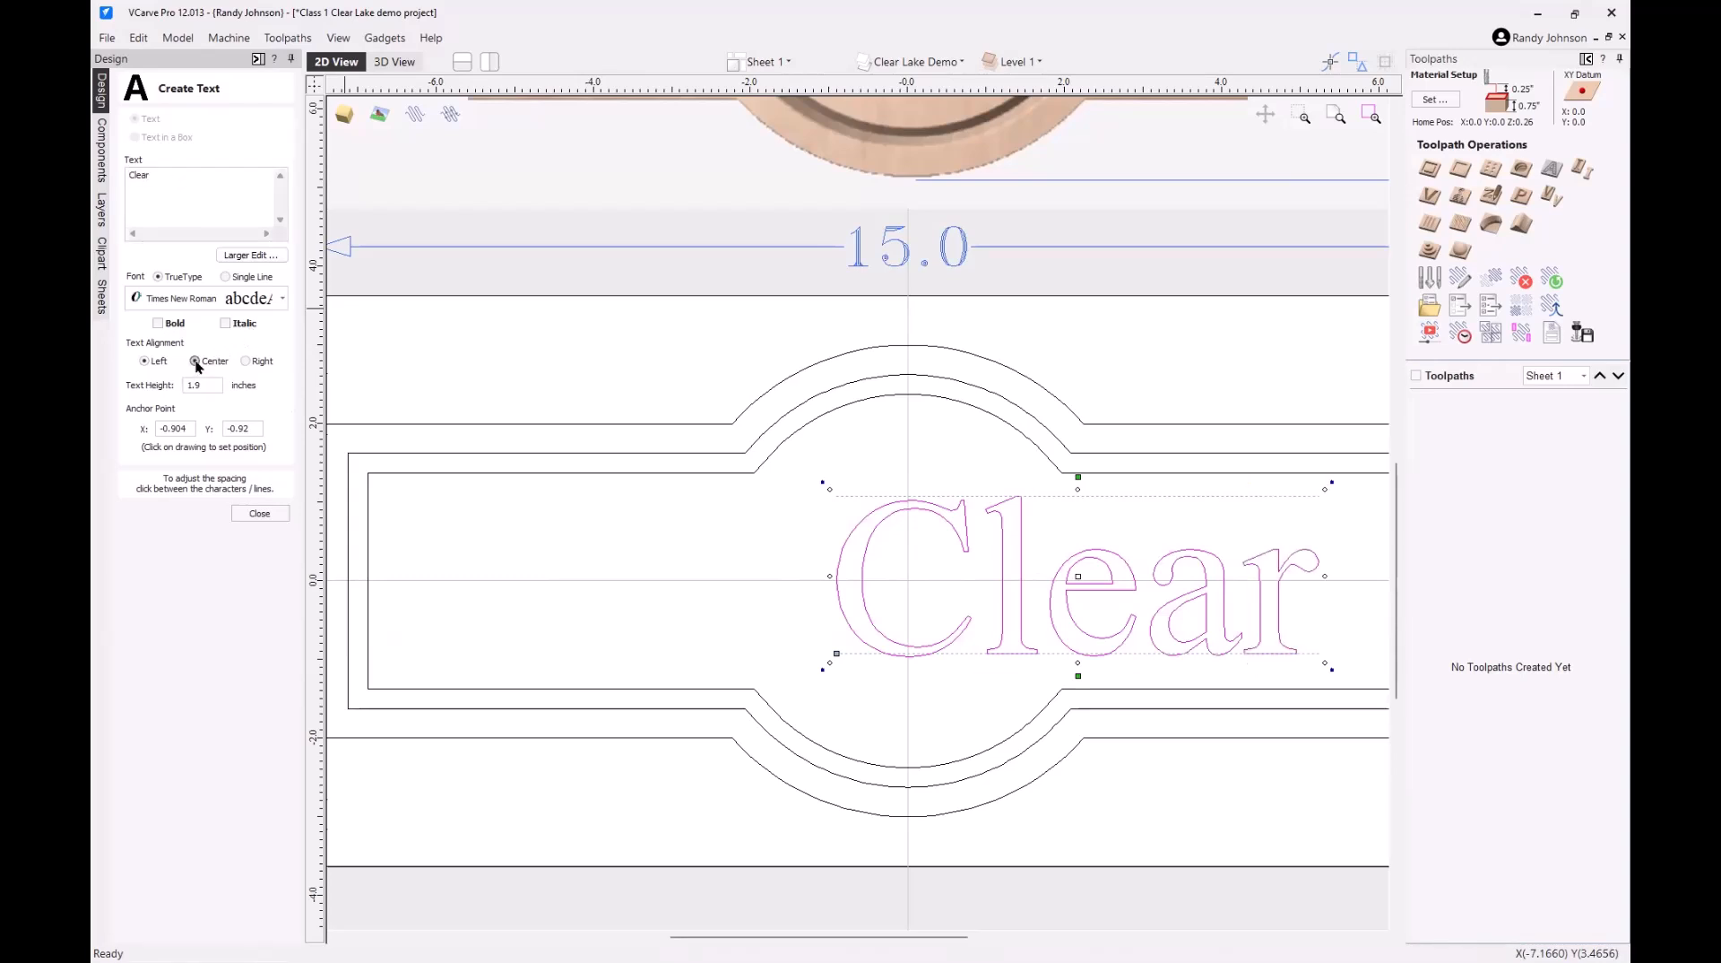
pyautogui.click(246, 362)
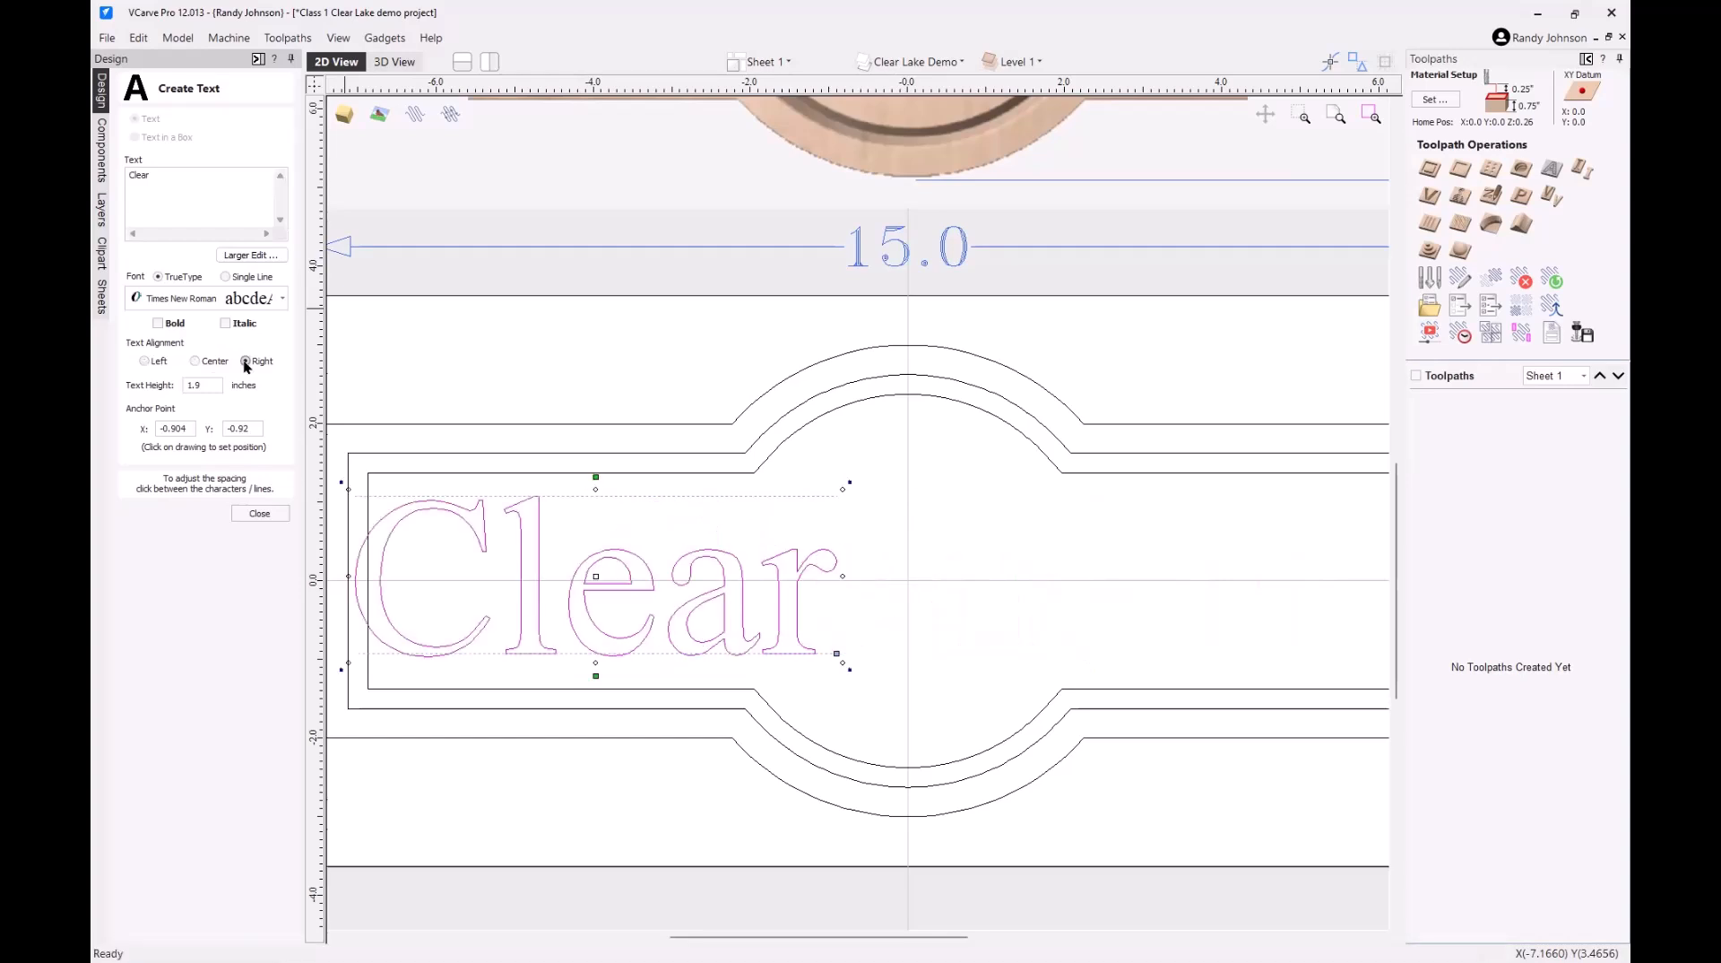
pyautogui.click(195, 361)
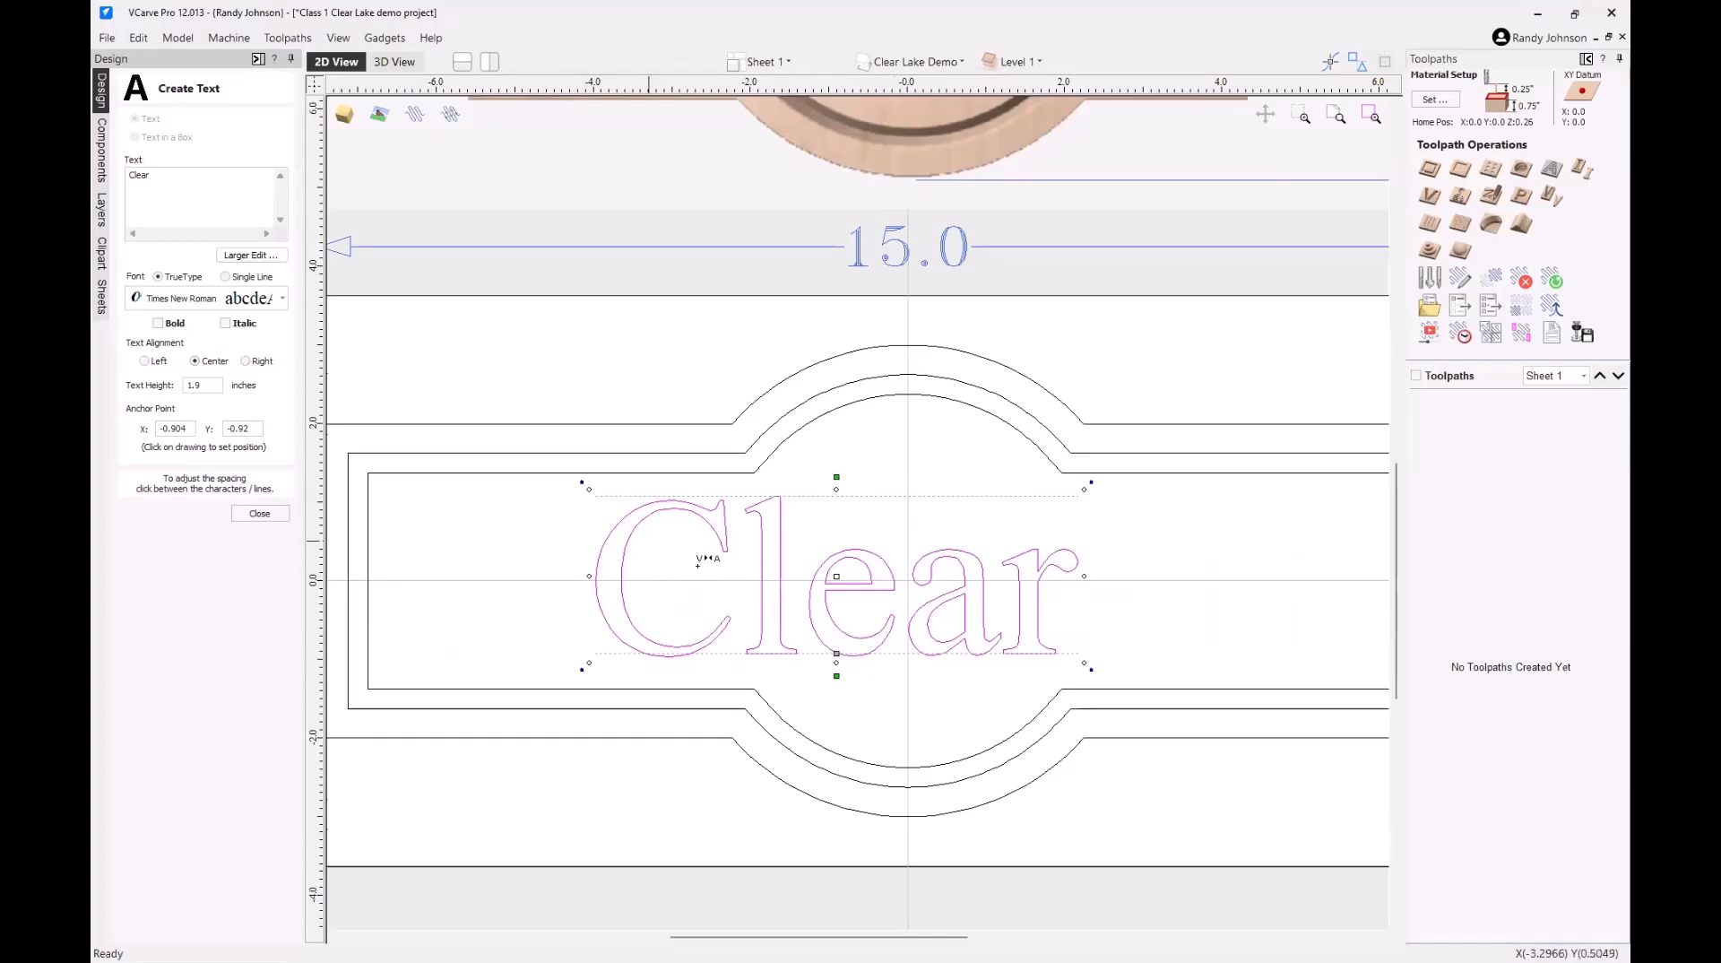
# - Set the text height to 2 inches and the text's anchor point to X 0, Y -1
pyautogui.scroll(-3, 910, 565)
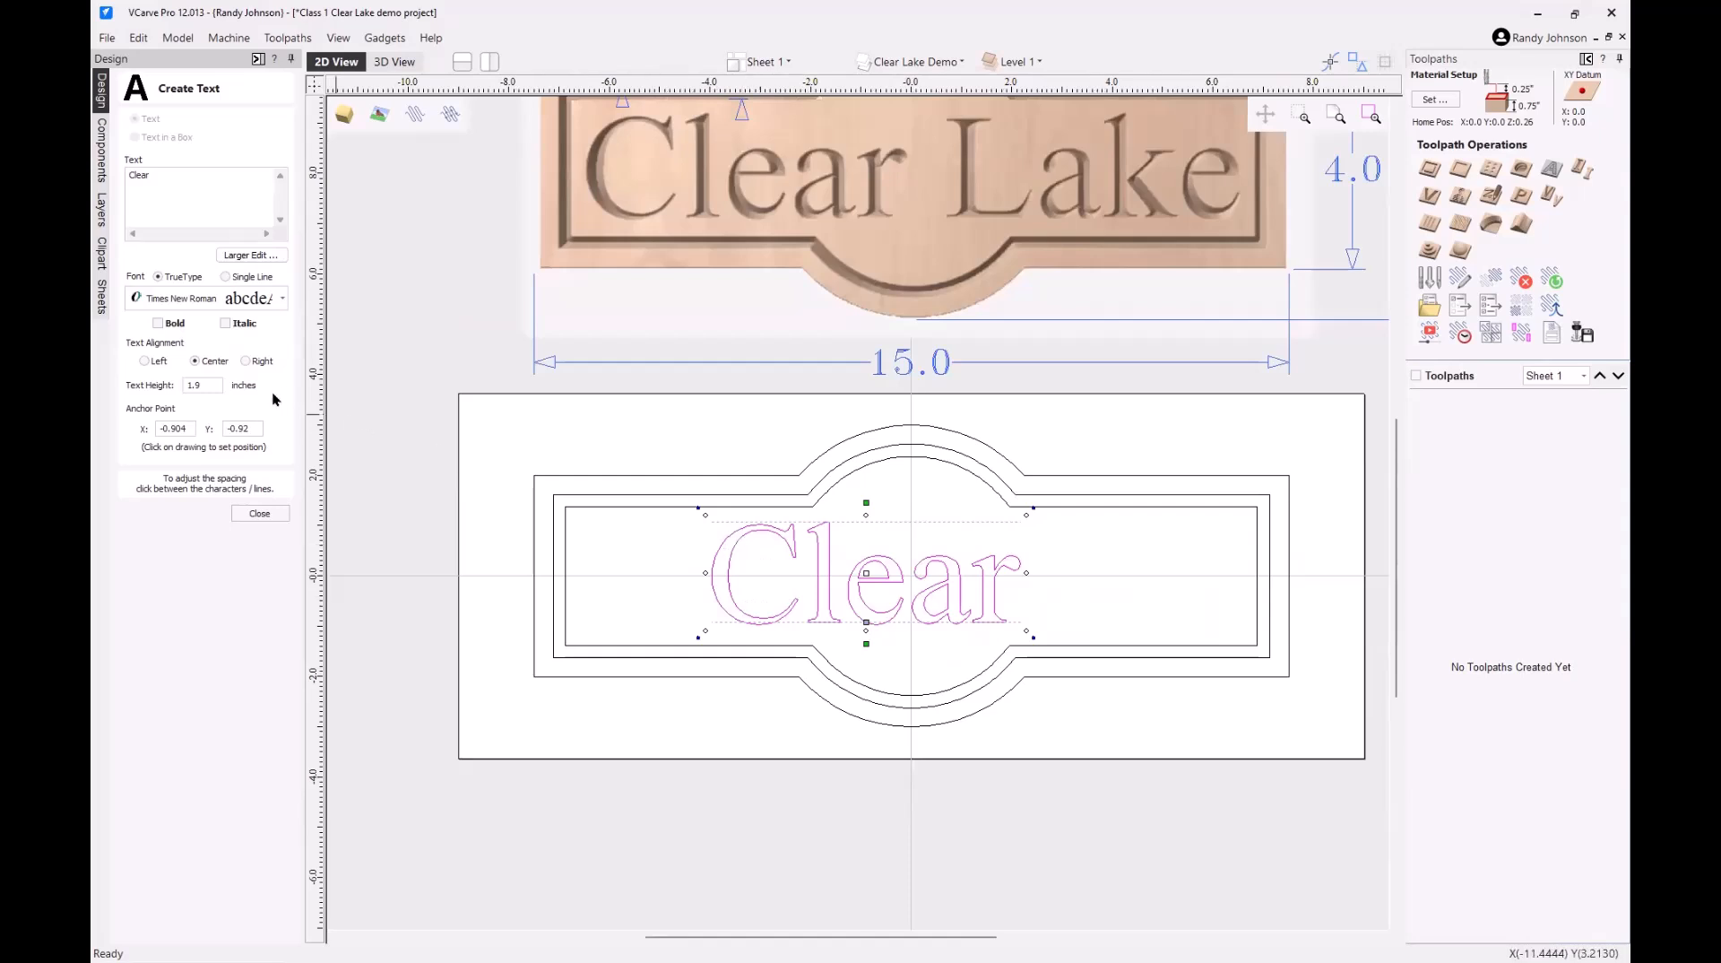
pyautogui.moveTo(218, 384); pyautogui.dragTo(123, 390)
pyautogui.write('2')
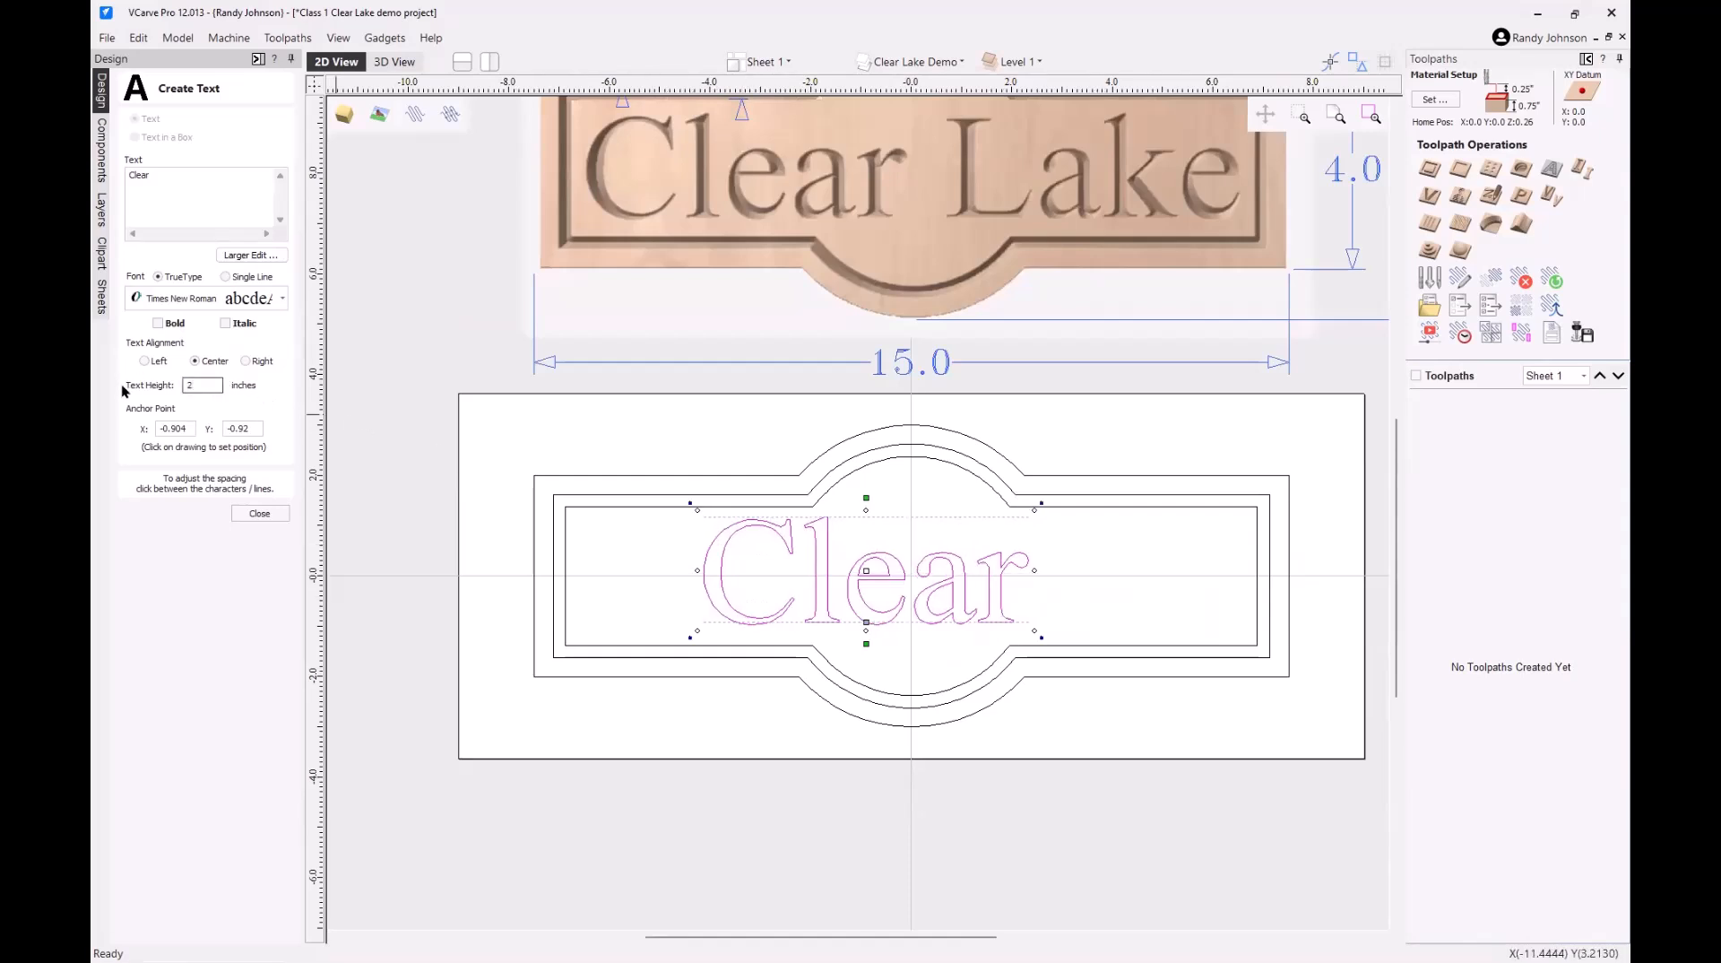
pyautogui.click(190, 429)
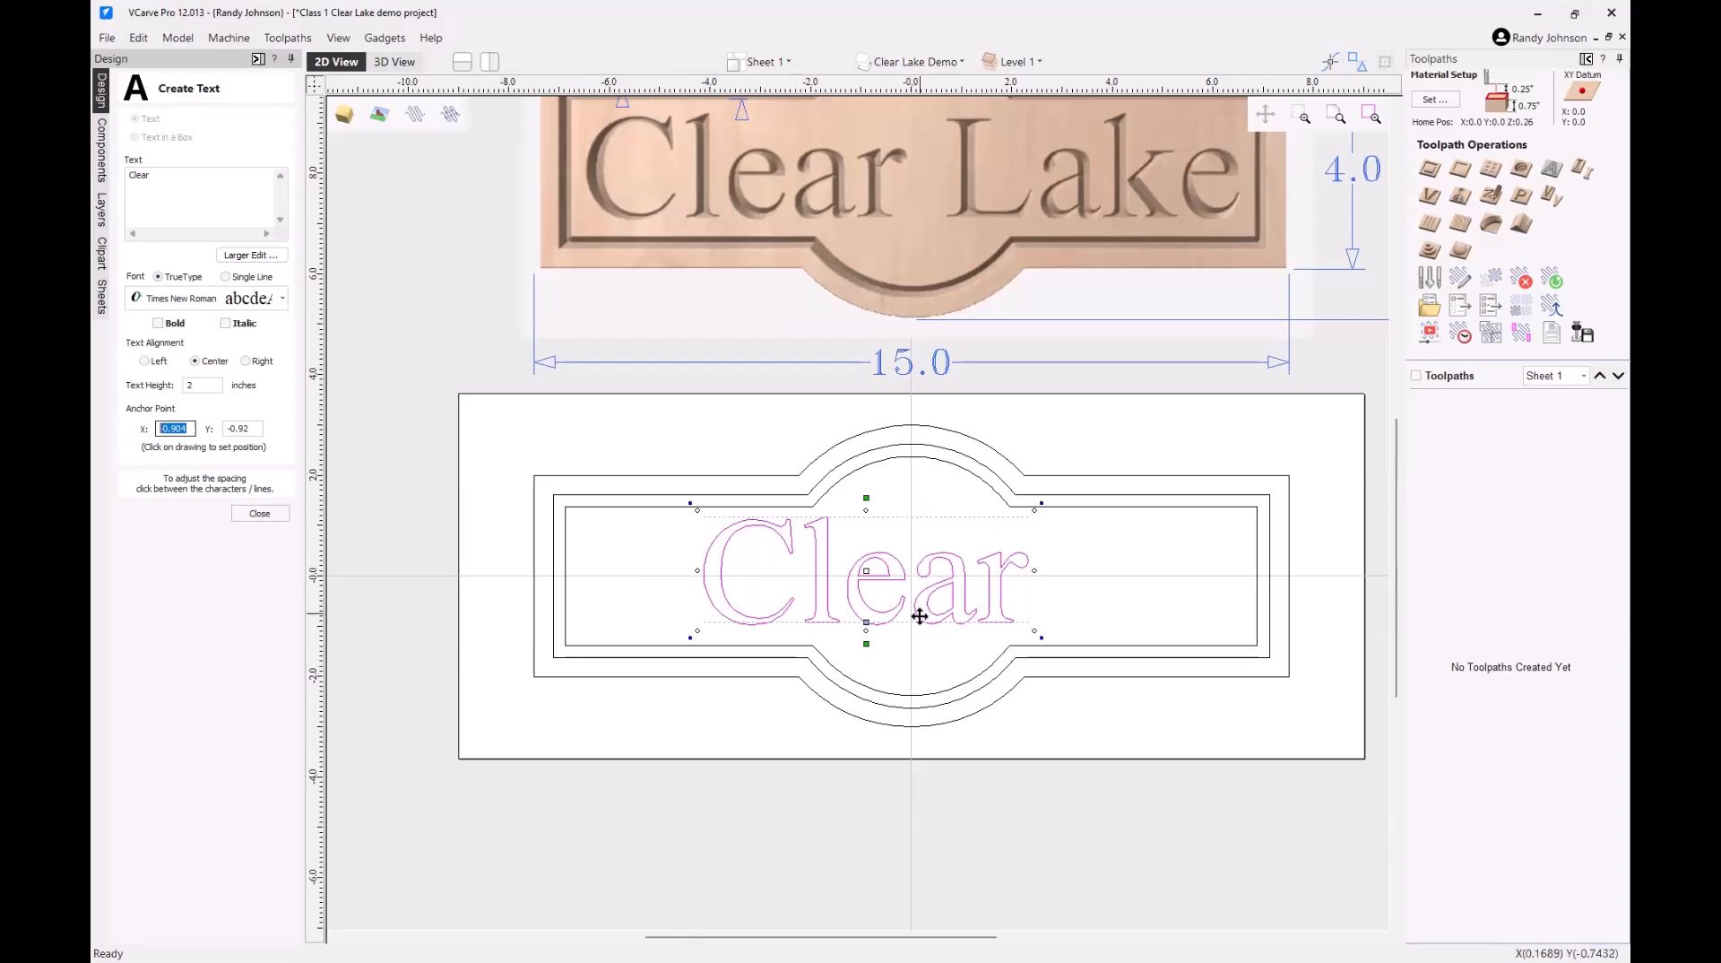
pyautogui.write('0')
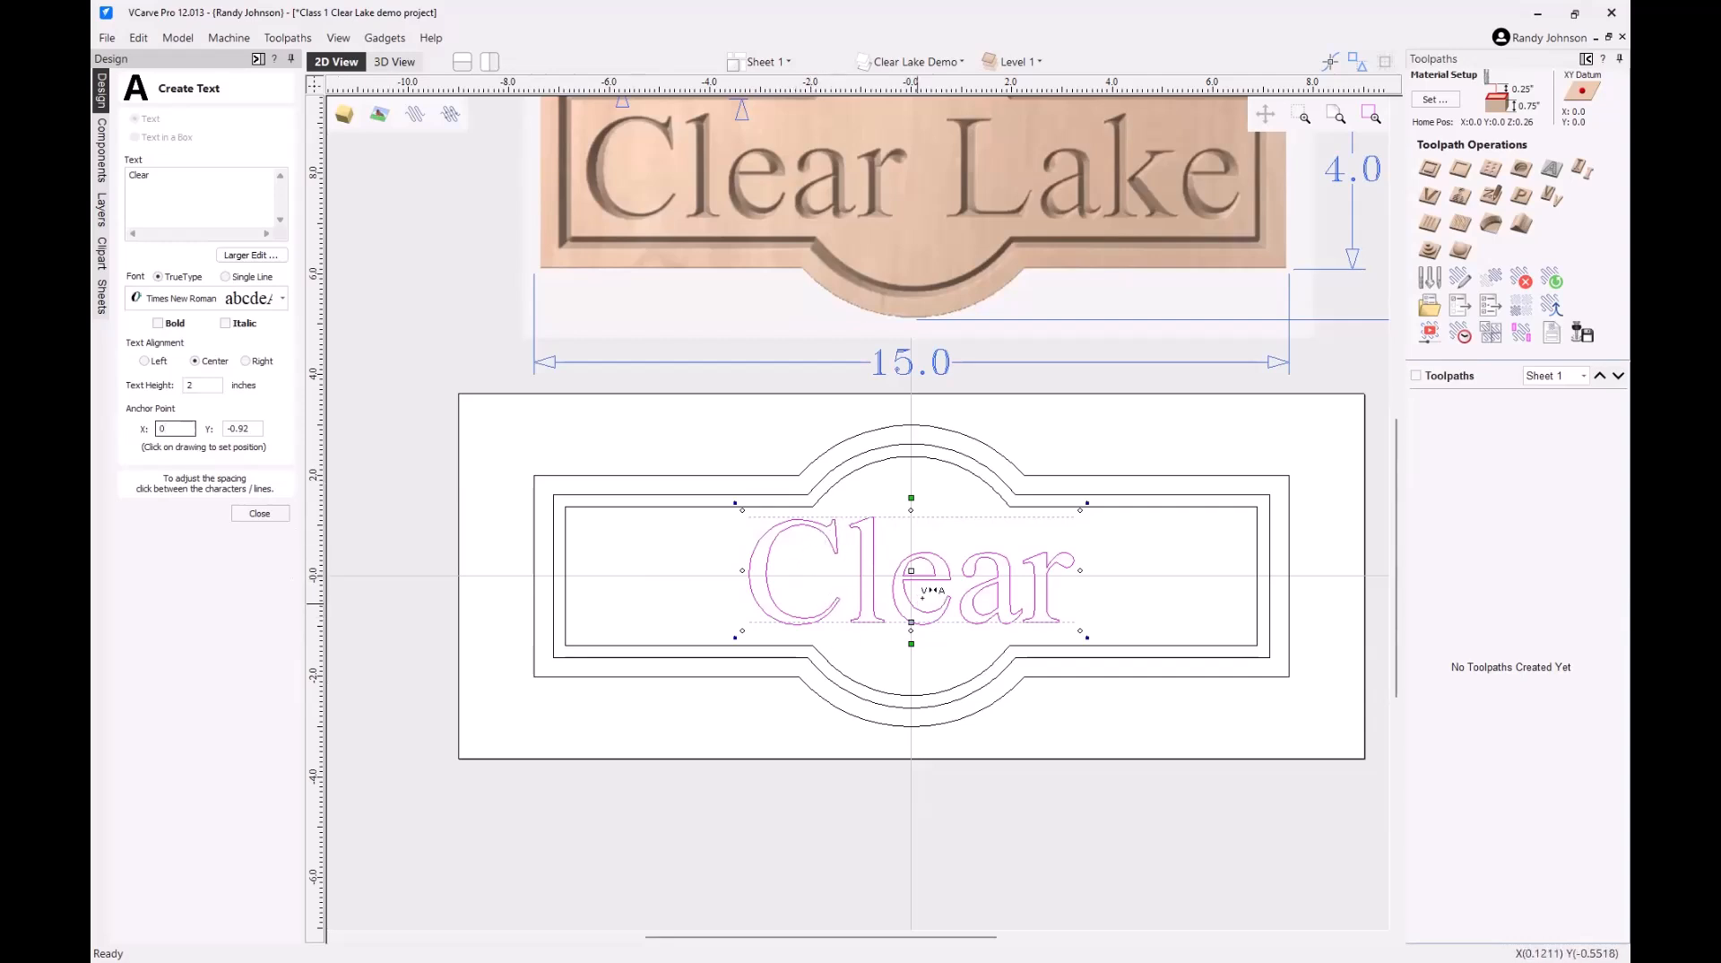
pyautogui.press('Tab')
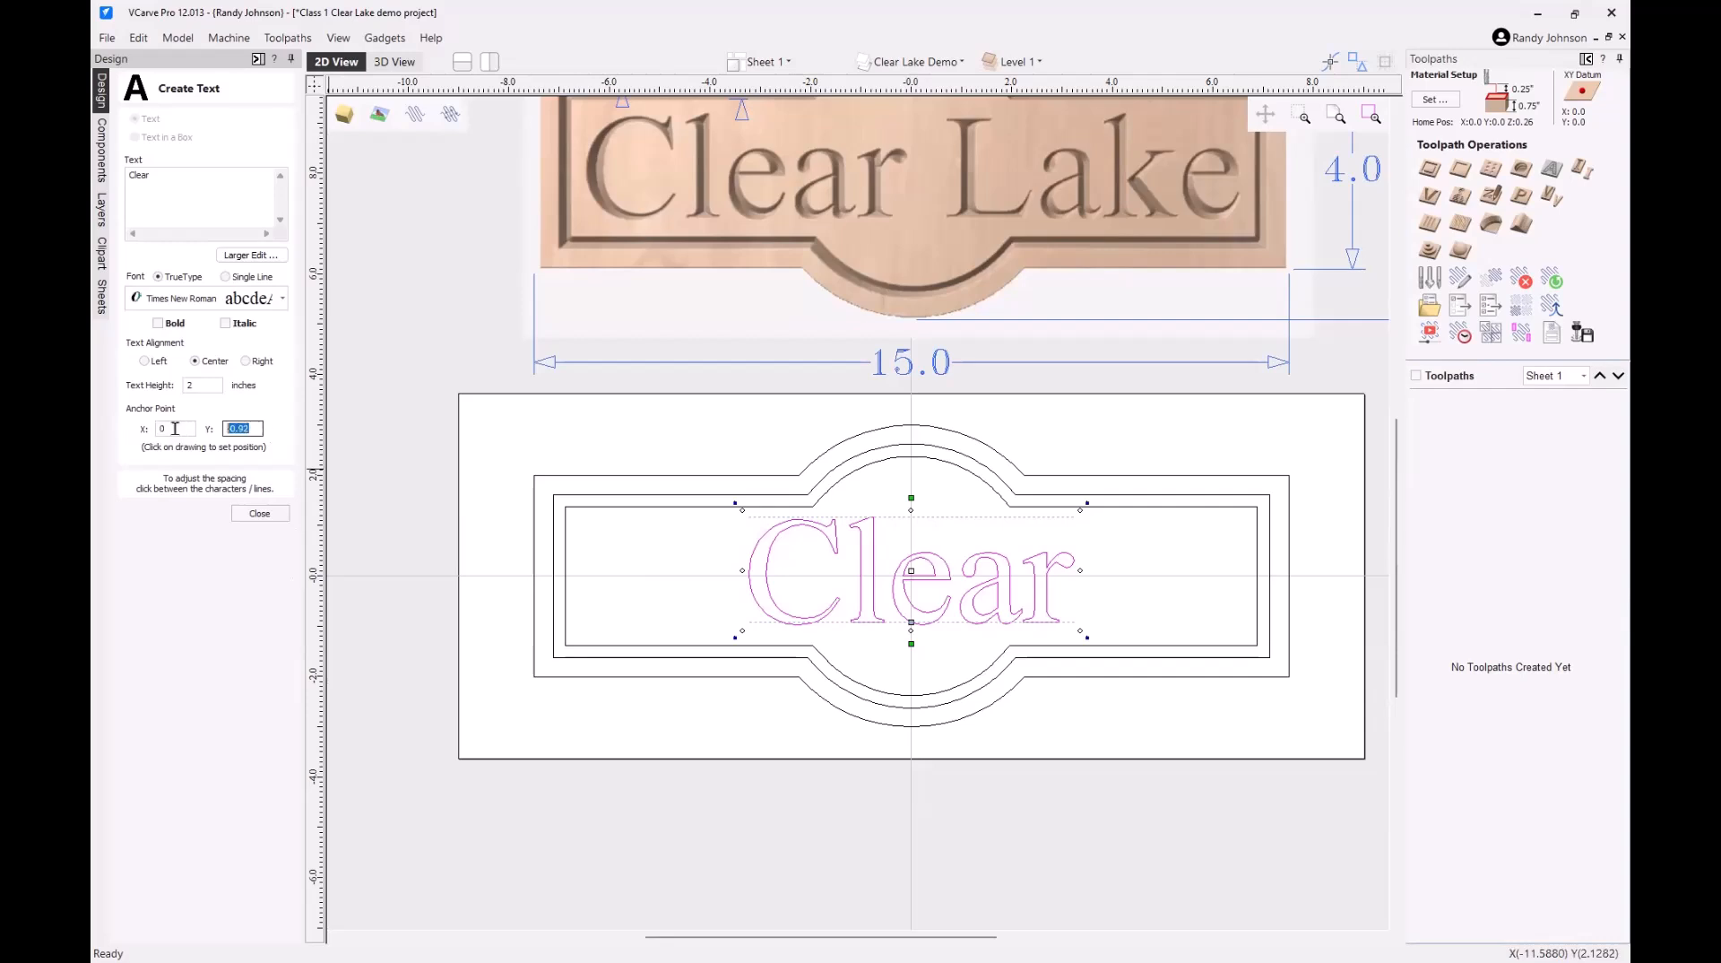
pyautogui.write('-1')
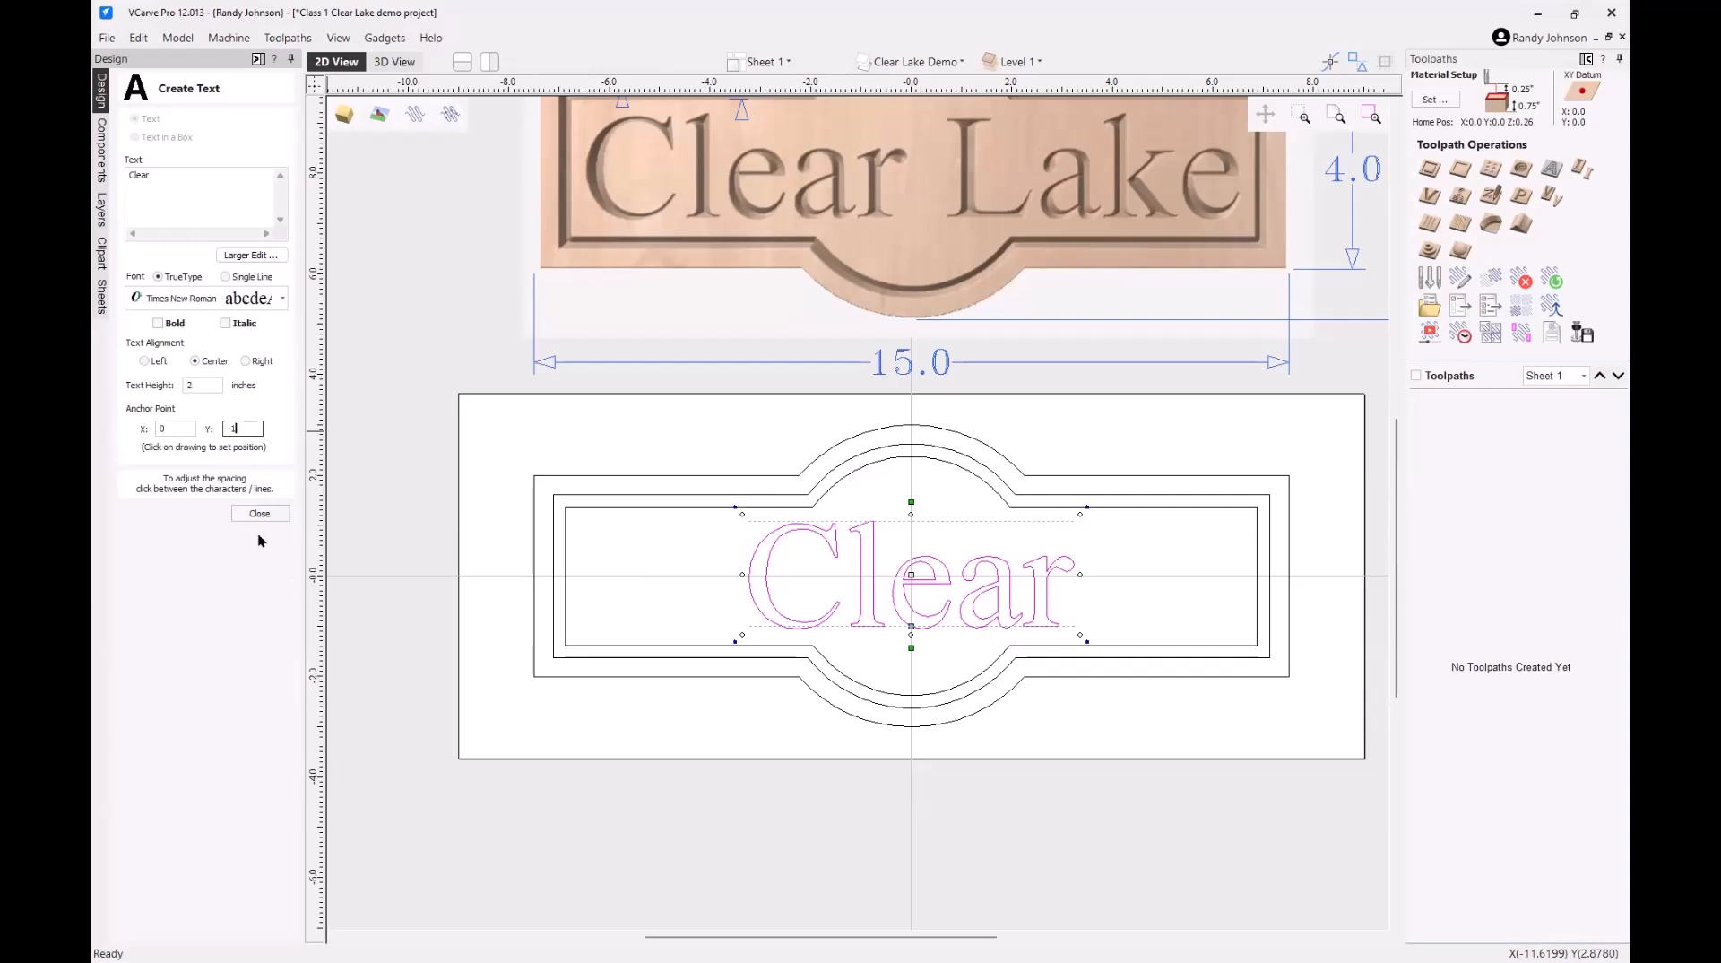
# - Extend the sign text to read "Clear Lake" and finish the text
pyautogui.click(179, 187)
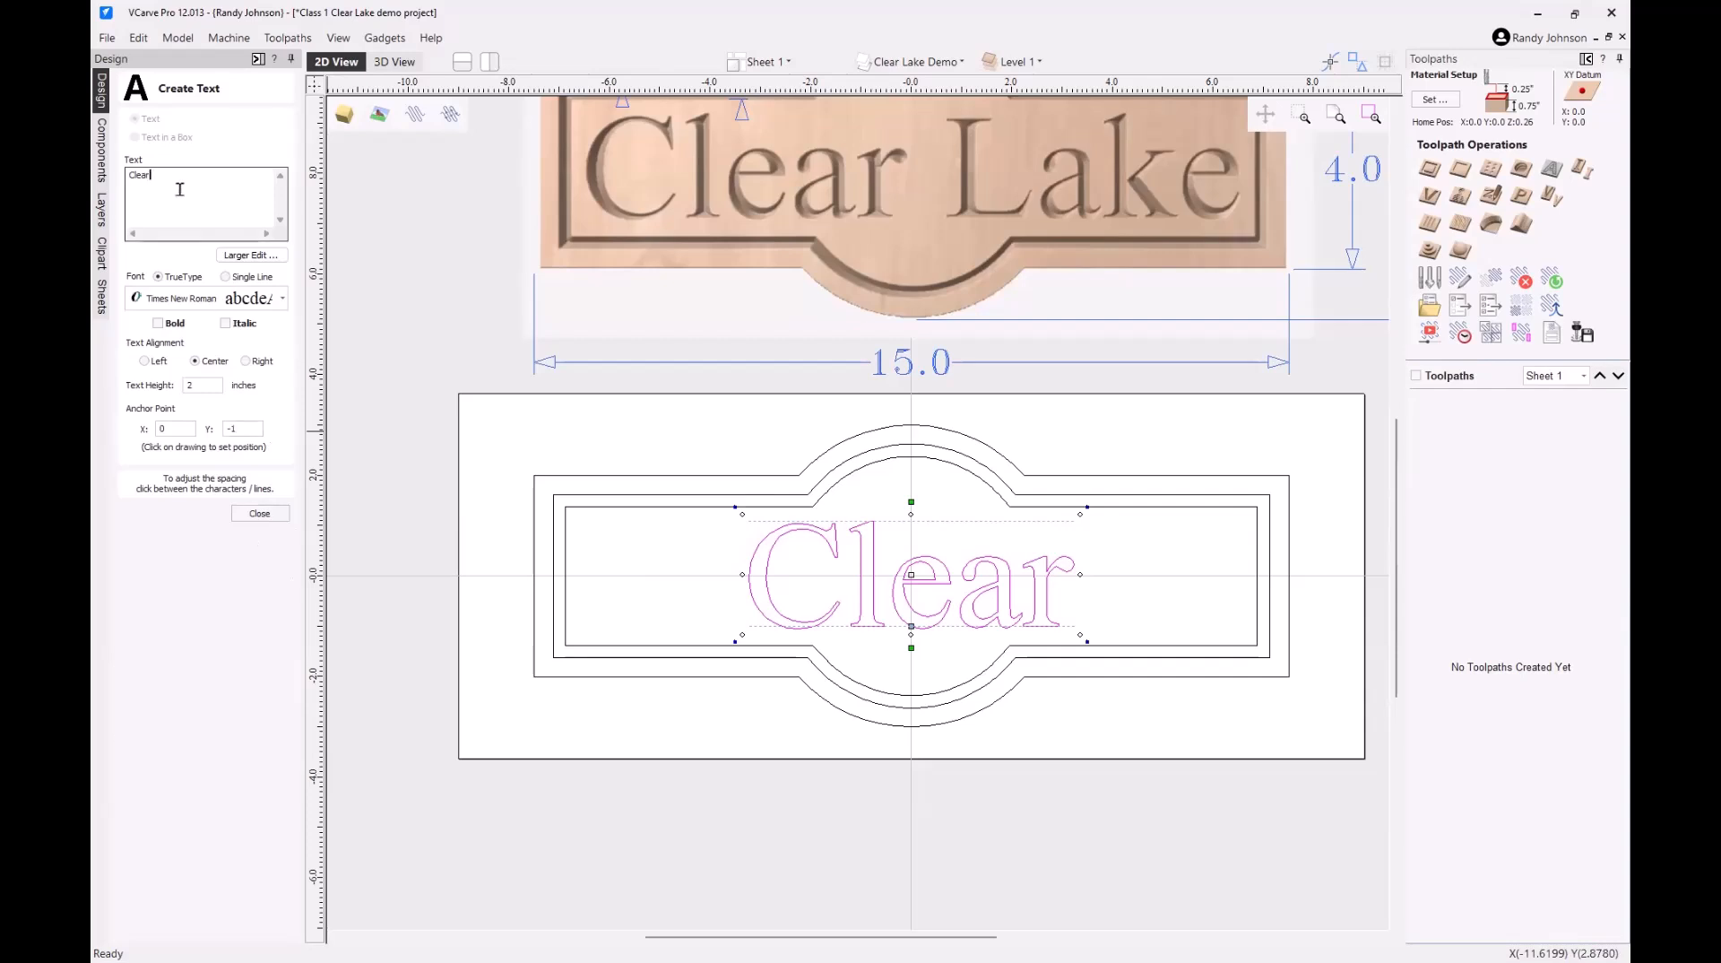
pyautogui.write('Lake')
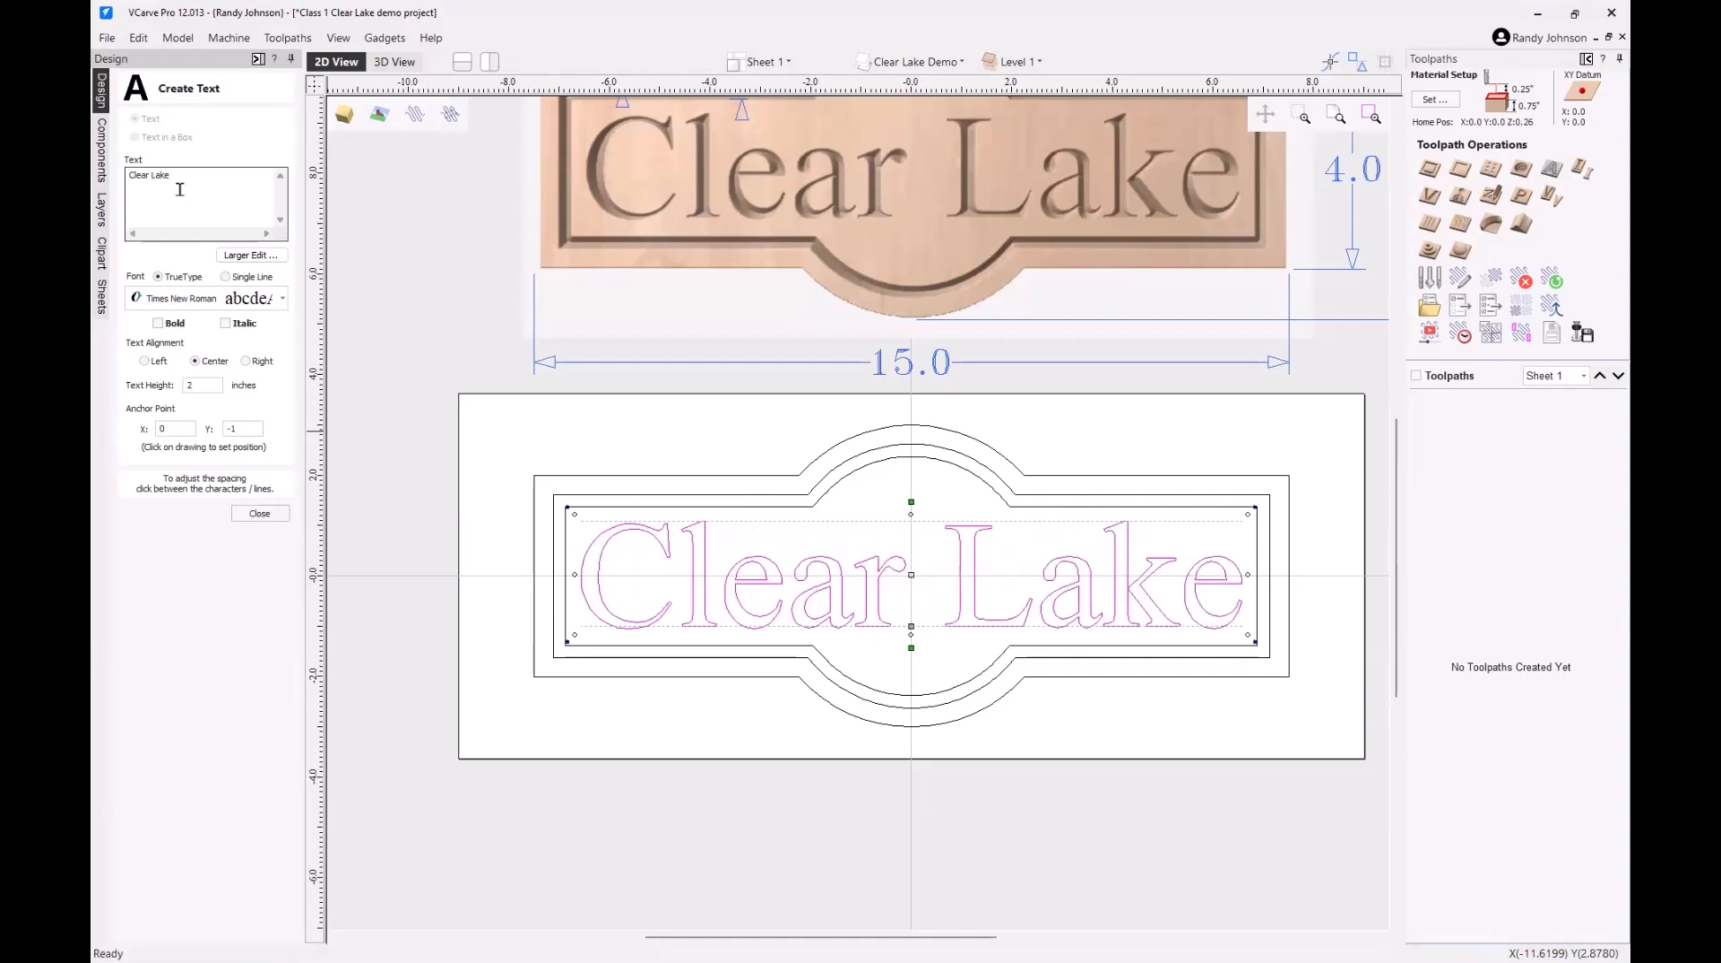
pyautogui.click(260, 516)
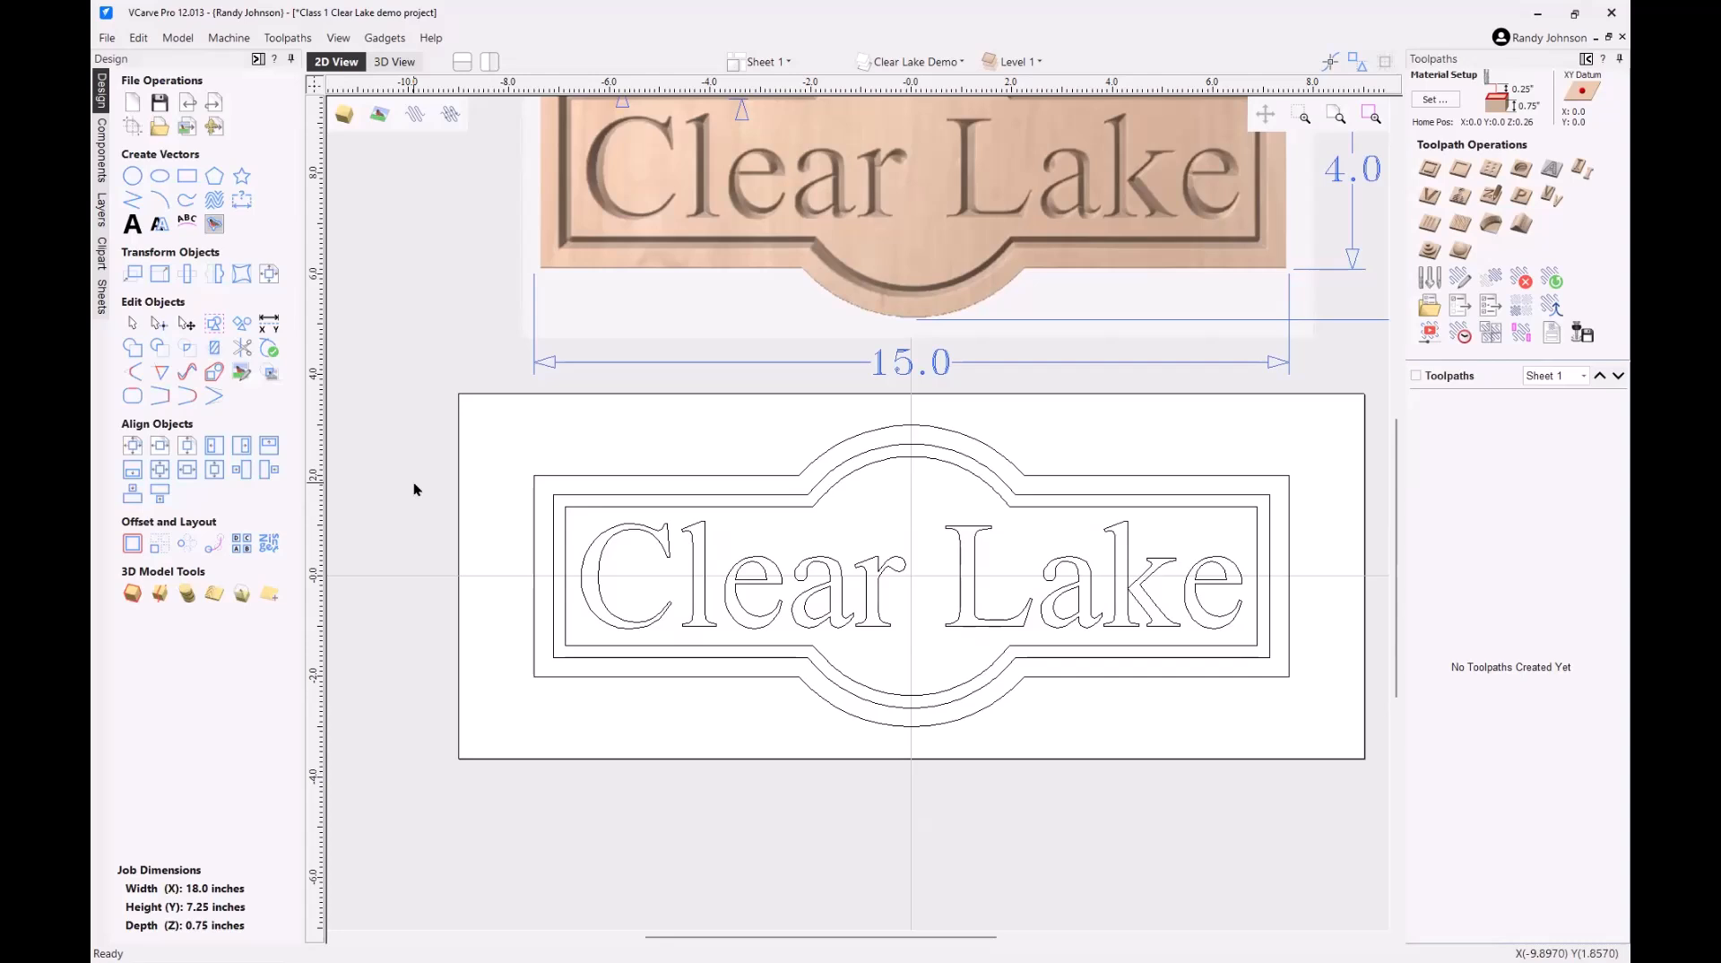
pyautogui.scroll(1, 412, 482)
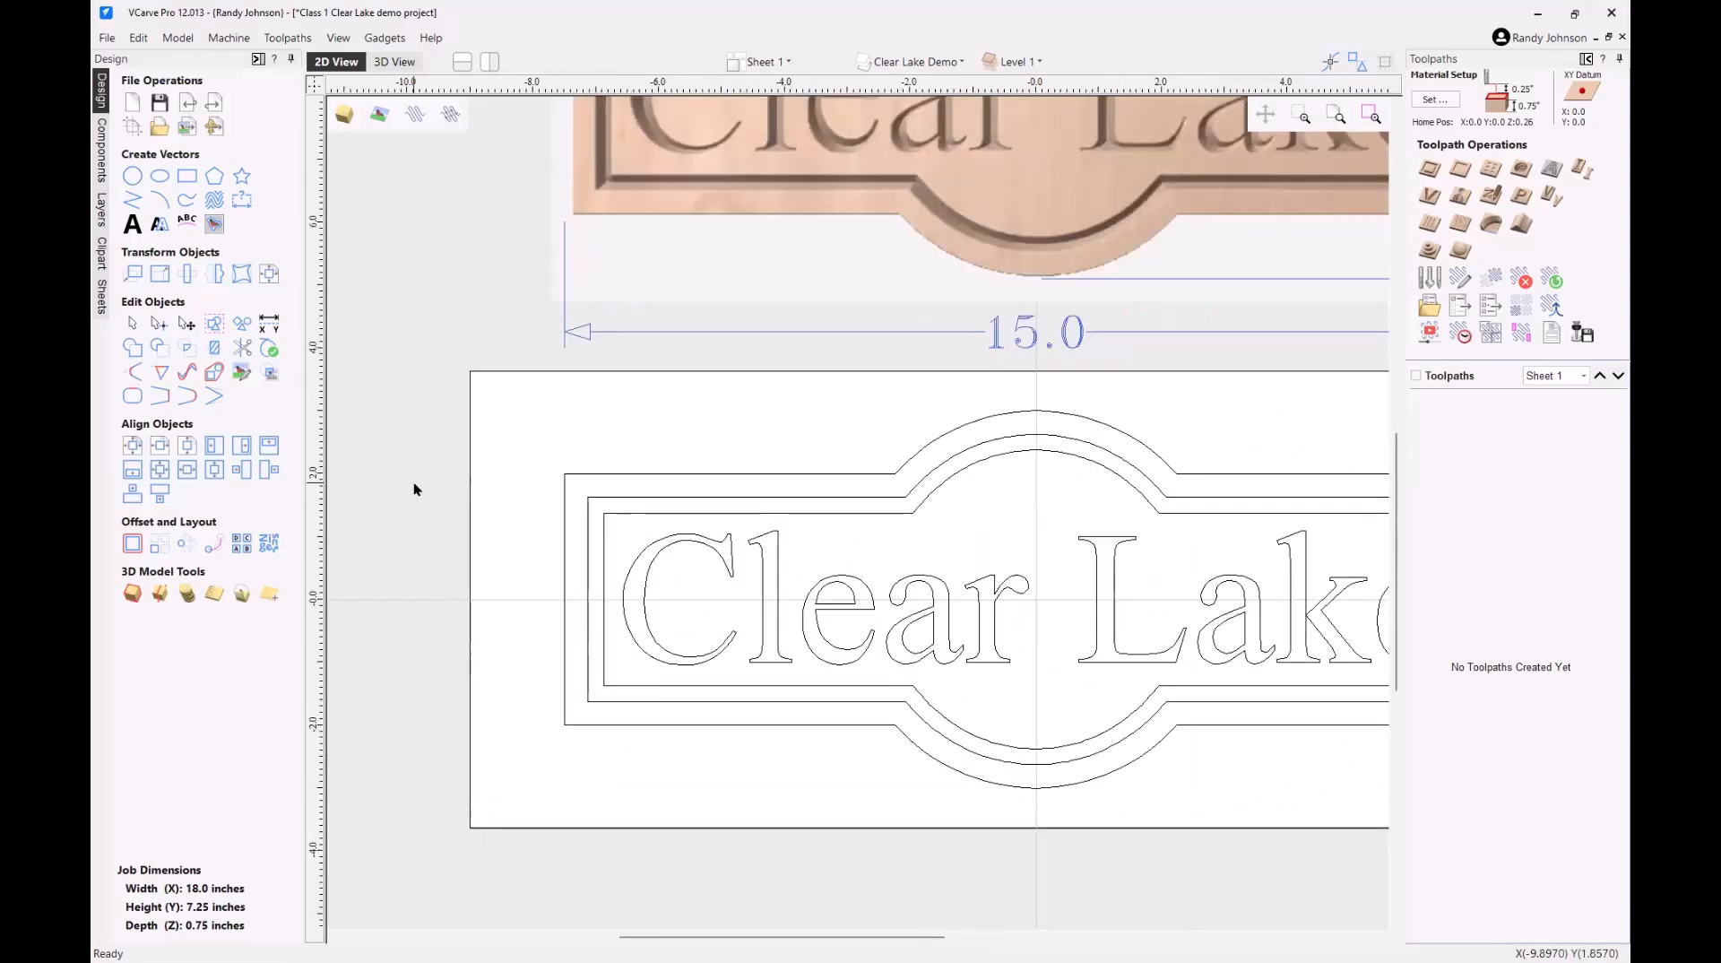
pyautogui.scroll(-2, 411, 480)
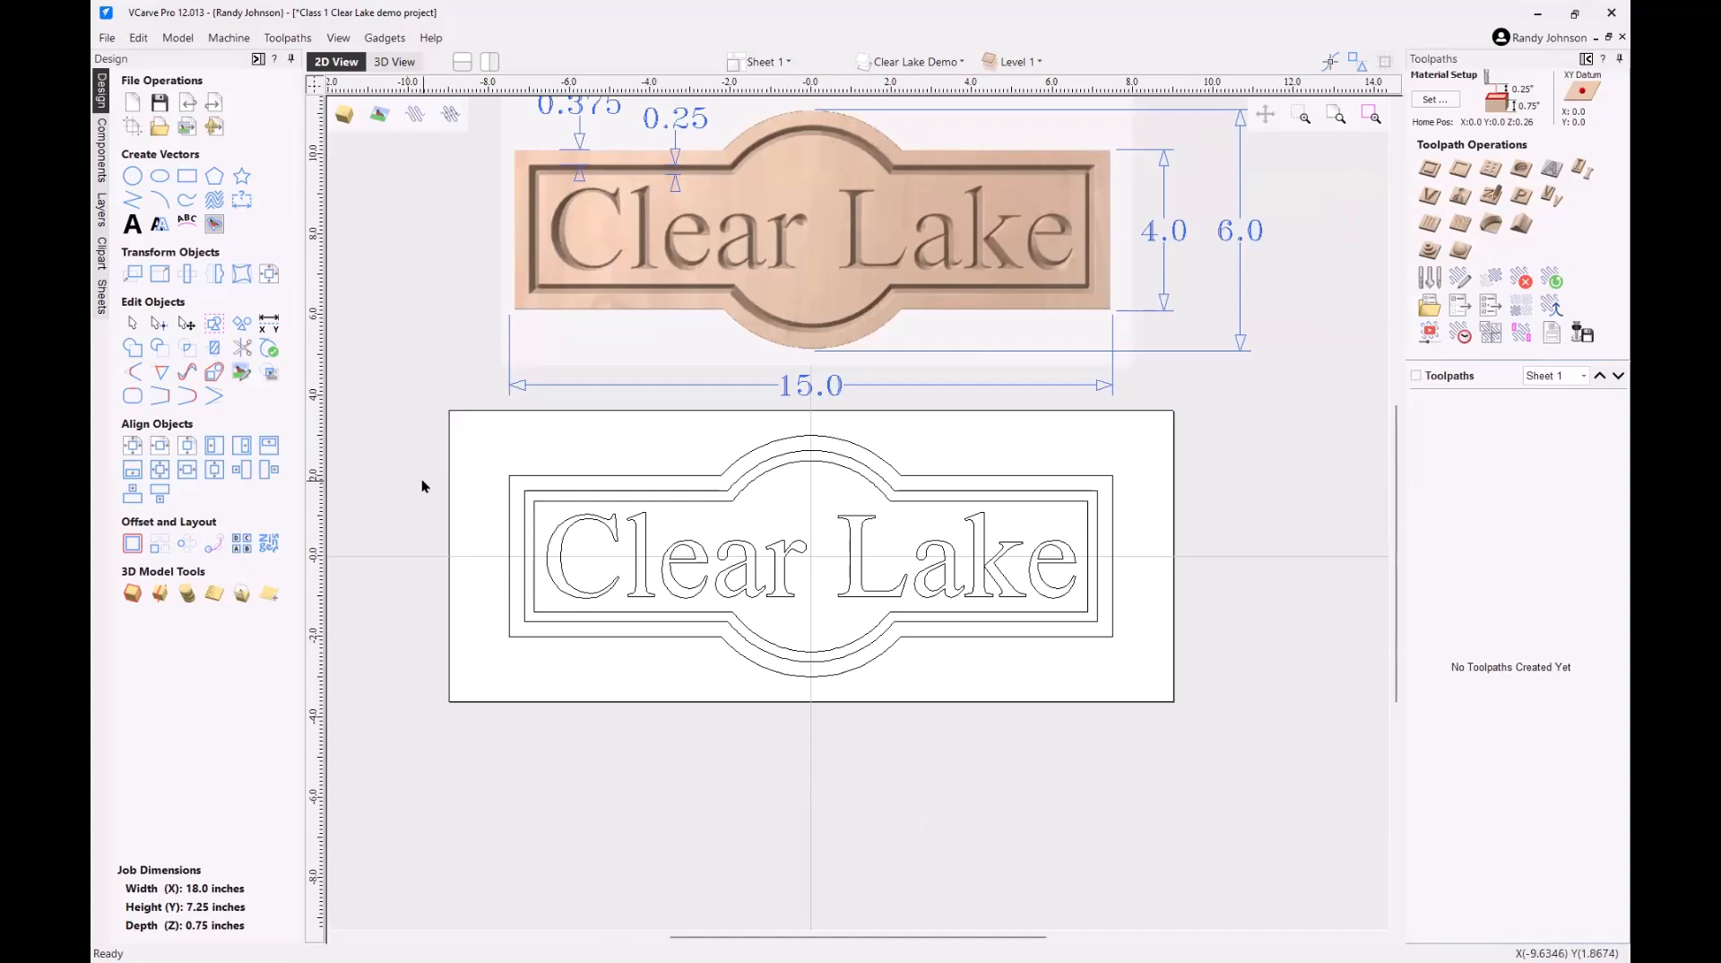
# - Create the text "River Place" below the material, move it towards the centre and scale it down to about 1.03 inches high
pyautogui.click(132, 231)
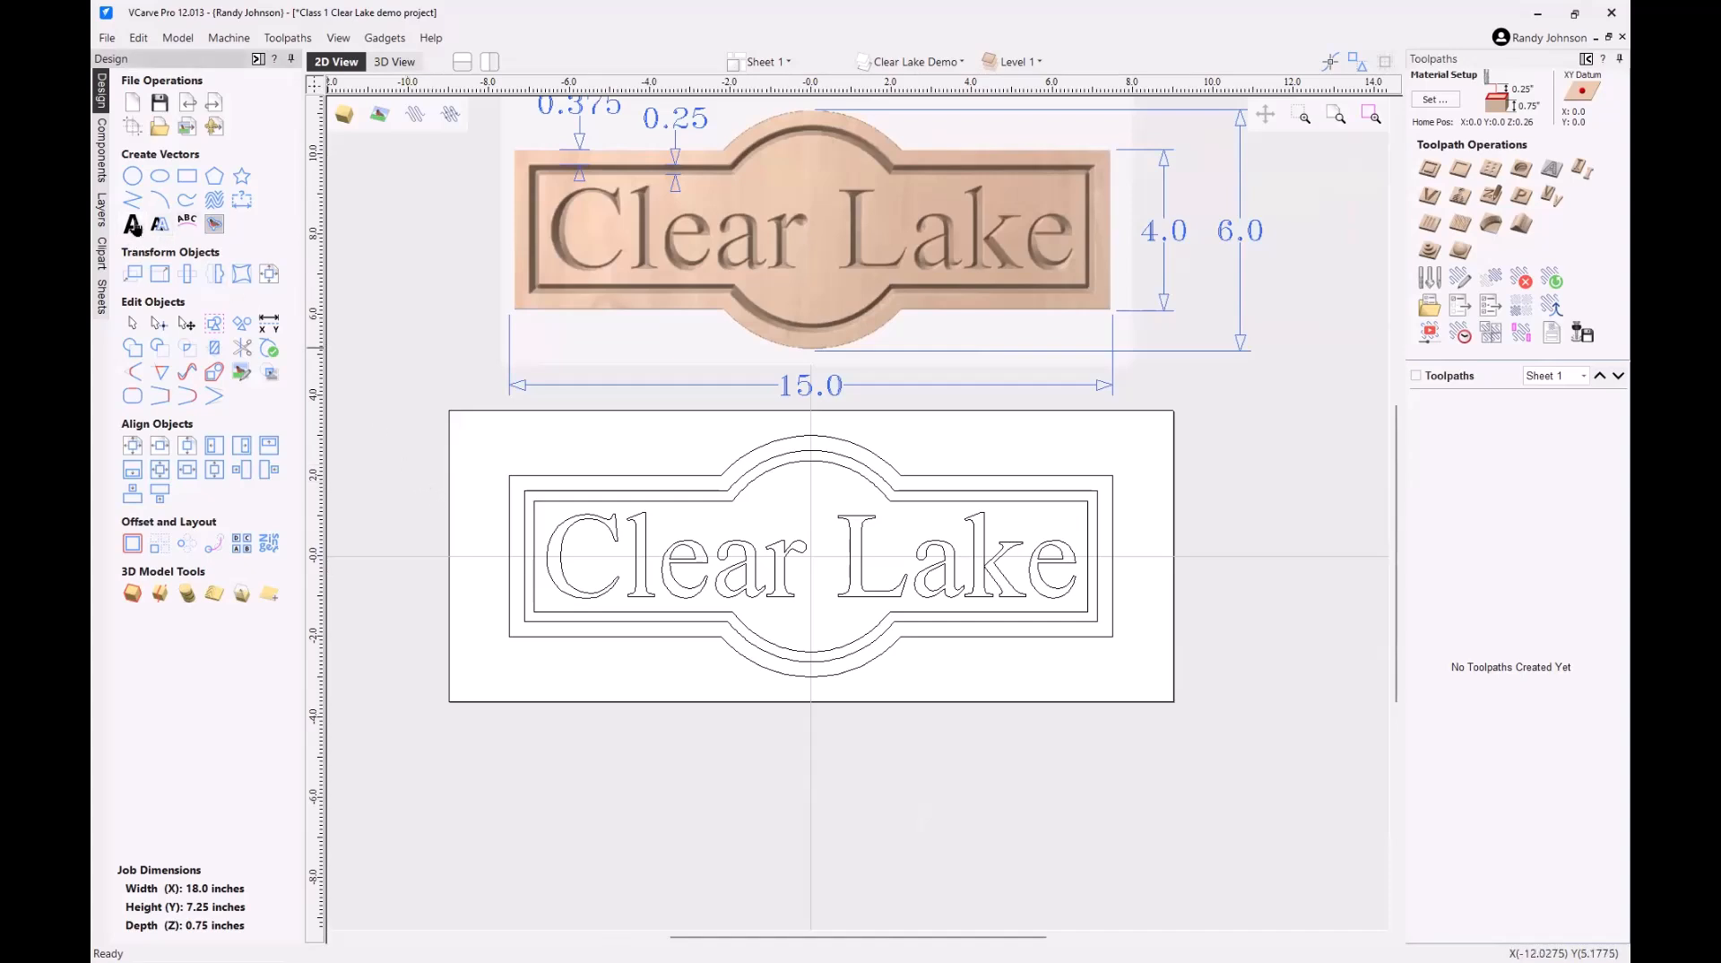
pyautogui.click(603, 808)
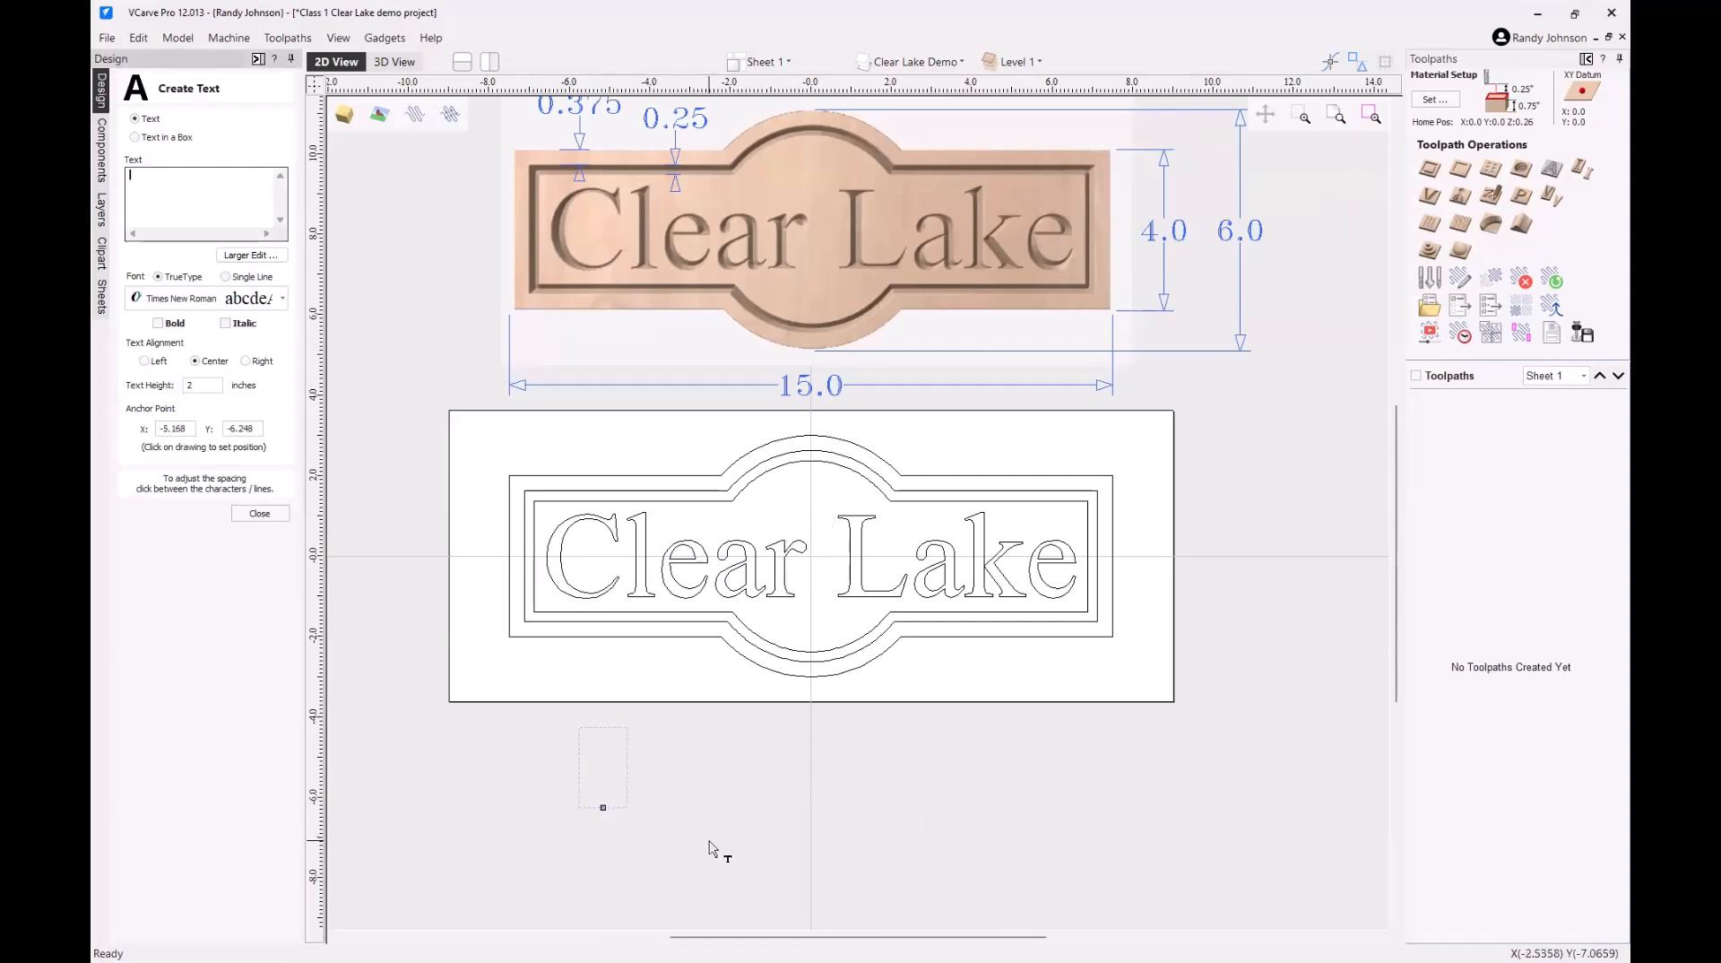
pyautogui.write('R')
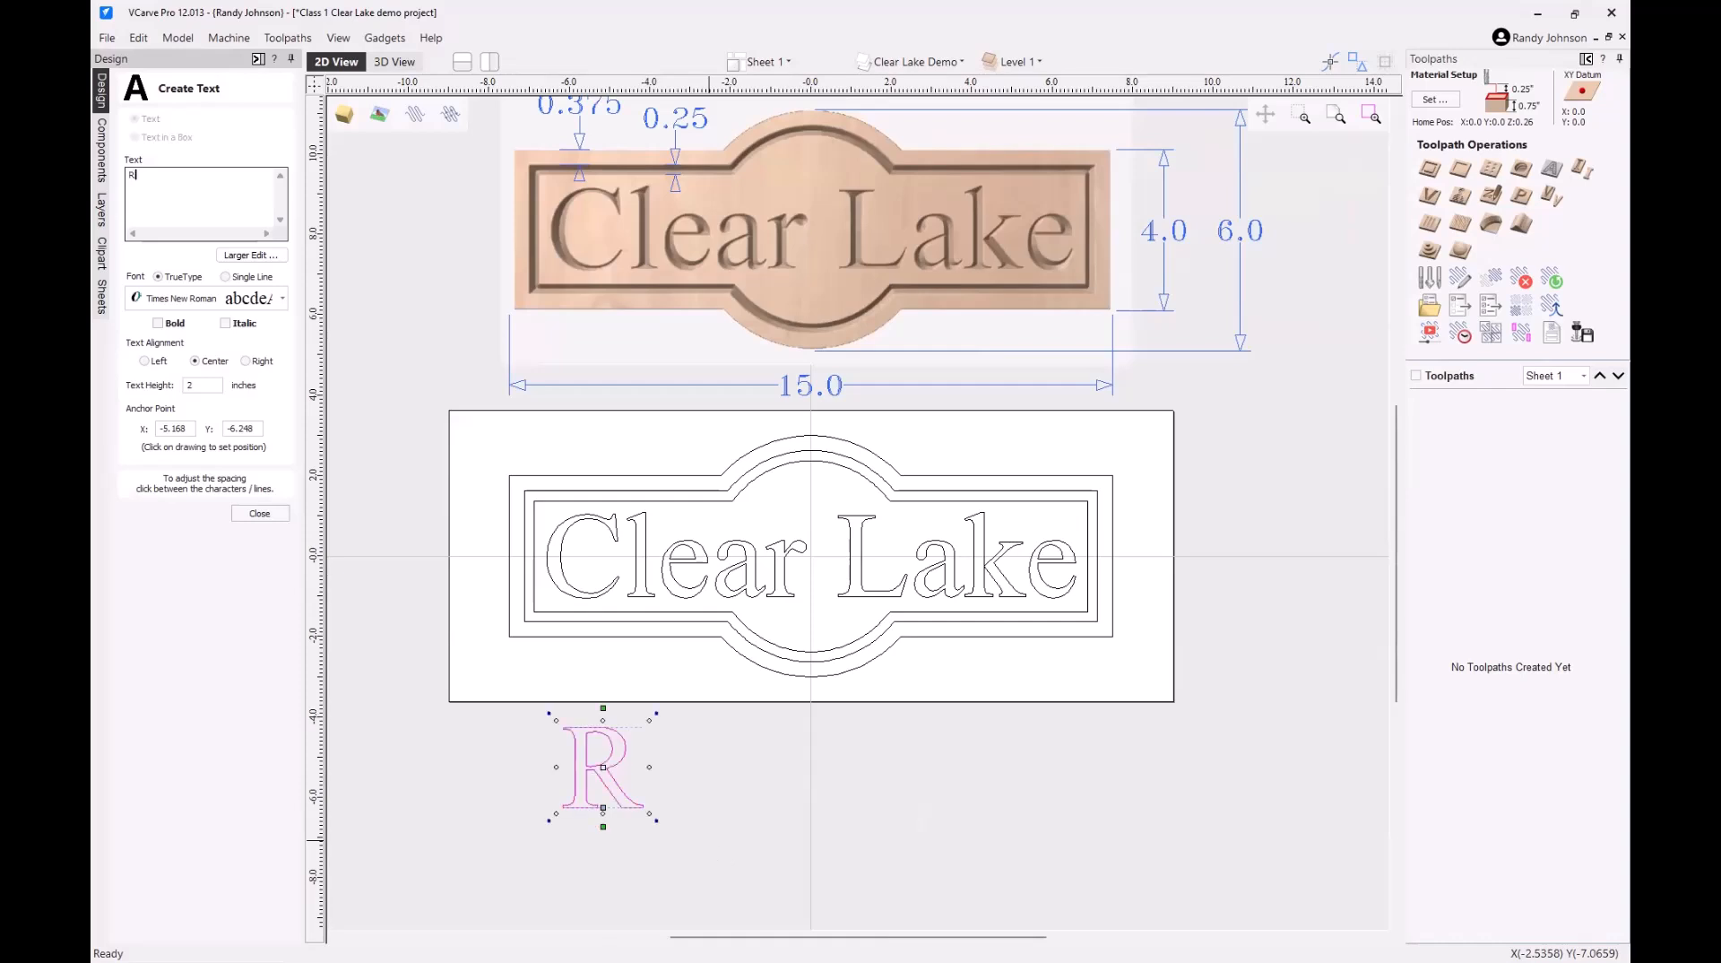
pyautogui.write('iver Place')
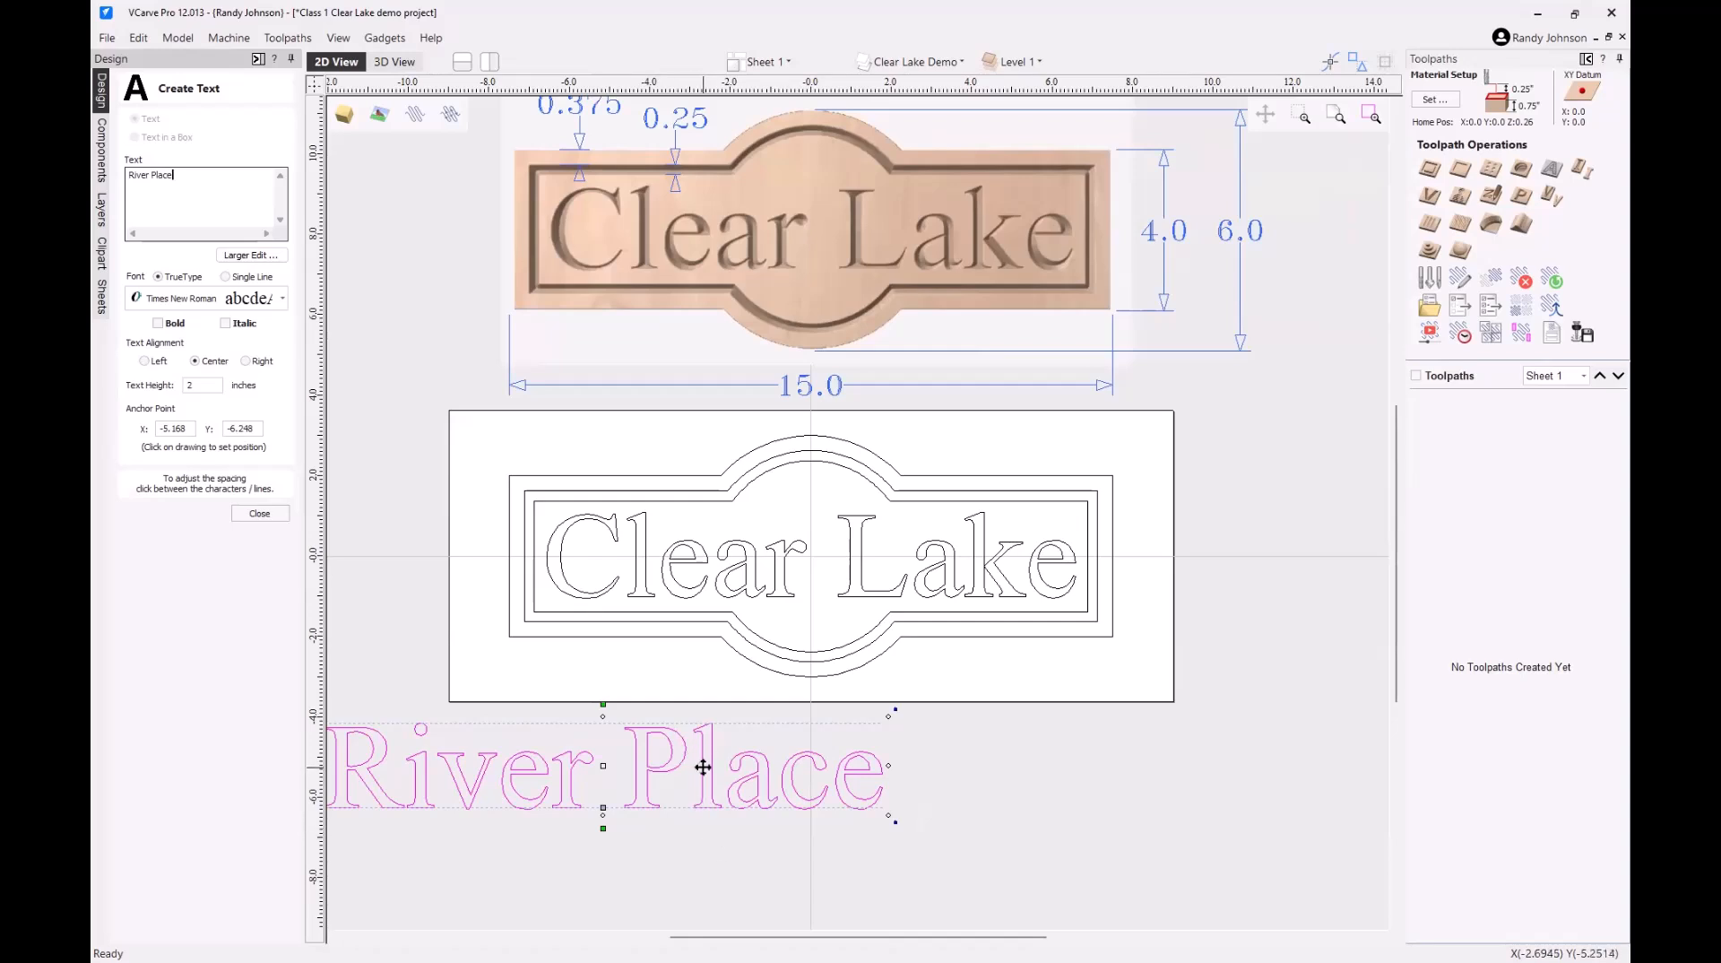
pyautogui.moveTo(703, 767); pyautogui.dragTo(985, 782)
pyautogui.moveTo(1154, 818); pyautogui.dragTo(956, 771)
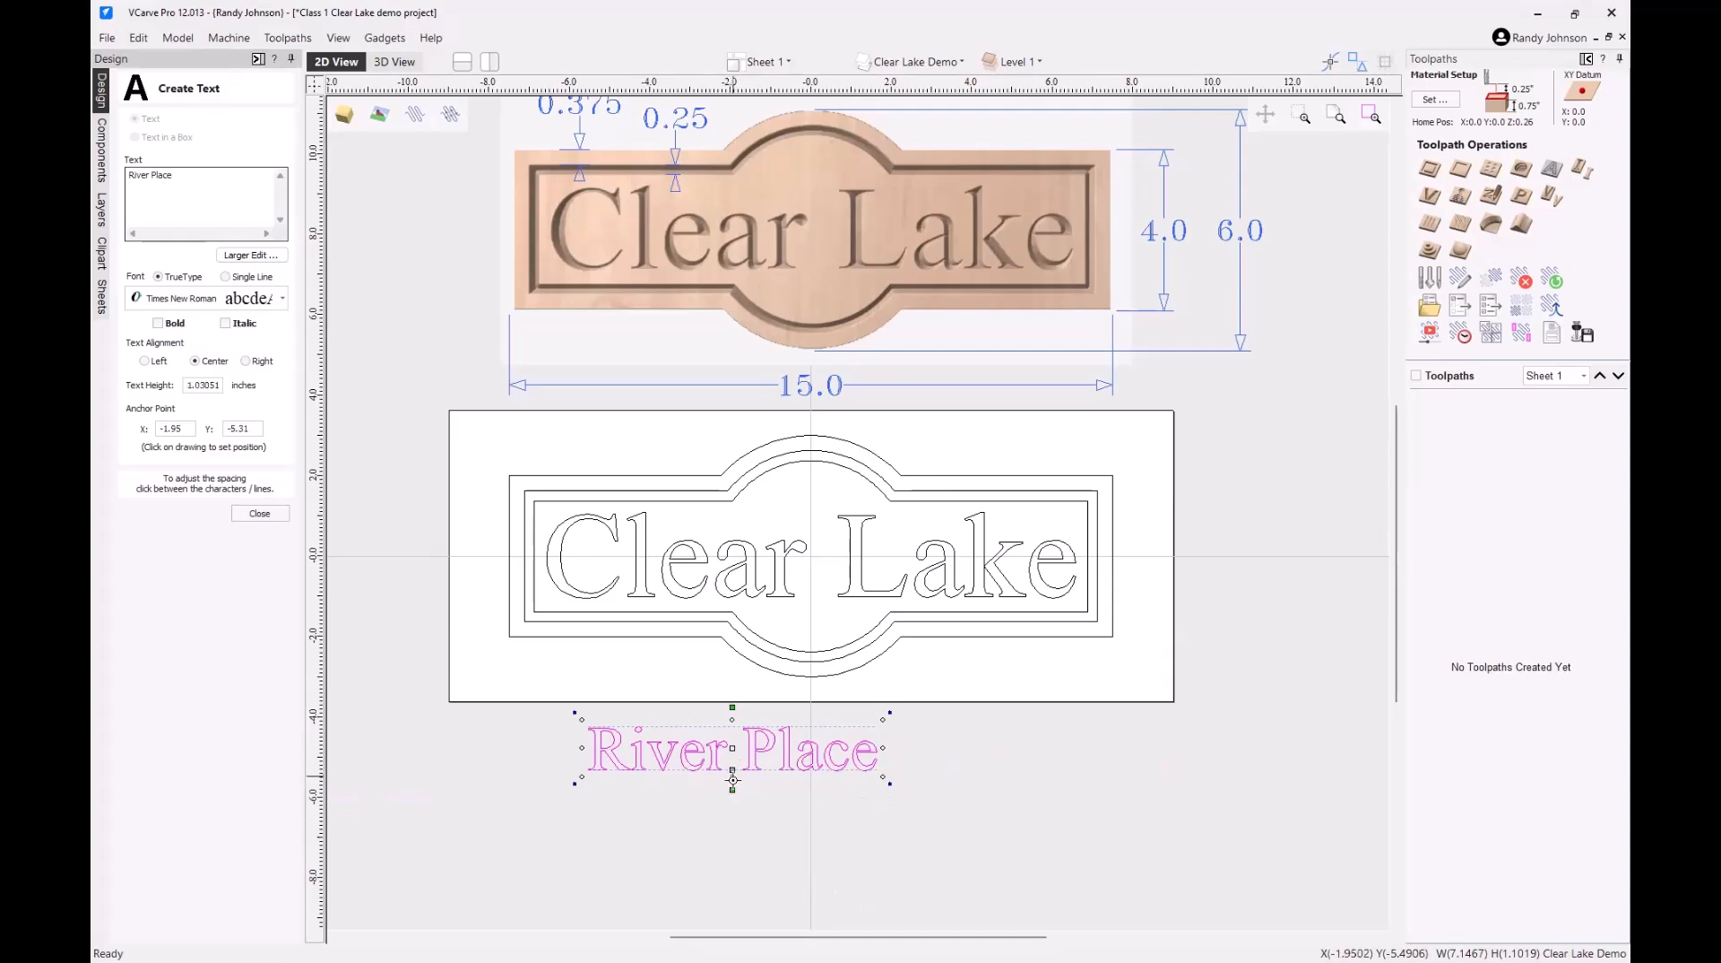
# - Stretch the "River Place" text to about 3.7 inches high, rotate it counter-clockwise and finish the text
pyautogui.moveTo(733, 788); pyautogui.dragTo(733, 892)
pyautogui.moveTo(884, 894); pyautogui.dragTo(919, 708)
pyautogui.scroll(-4, 918, 709)
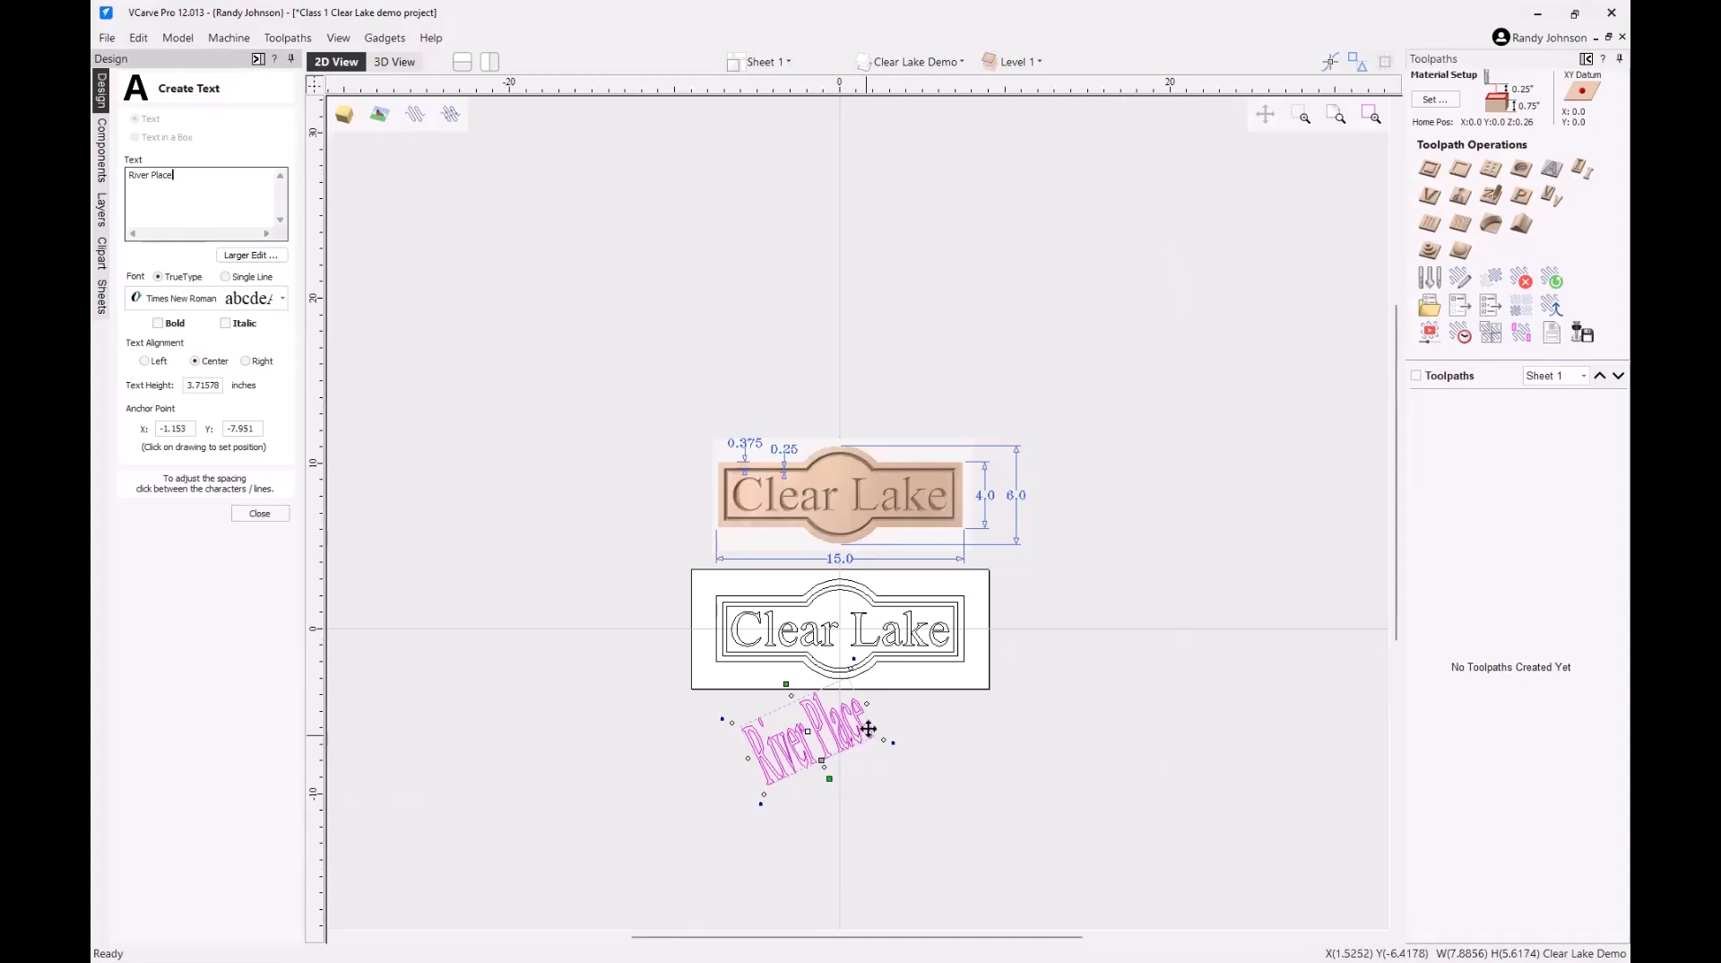
pyautogui.scroll(2, 867, 731)
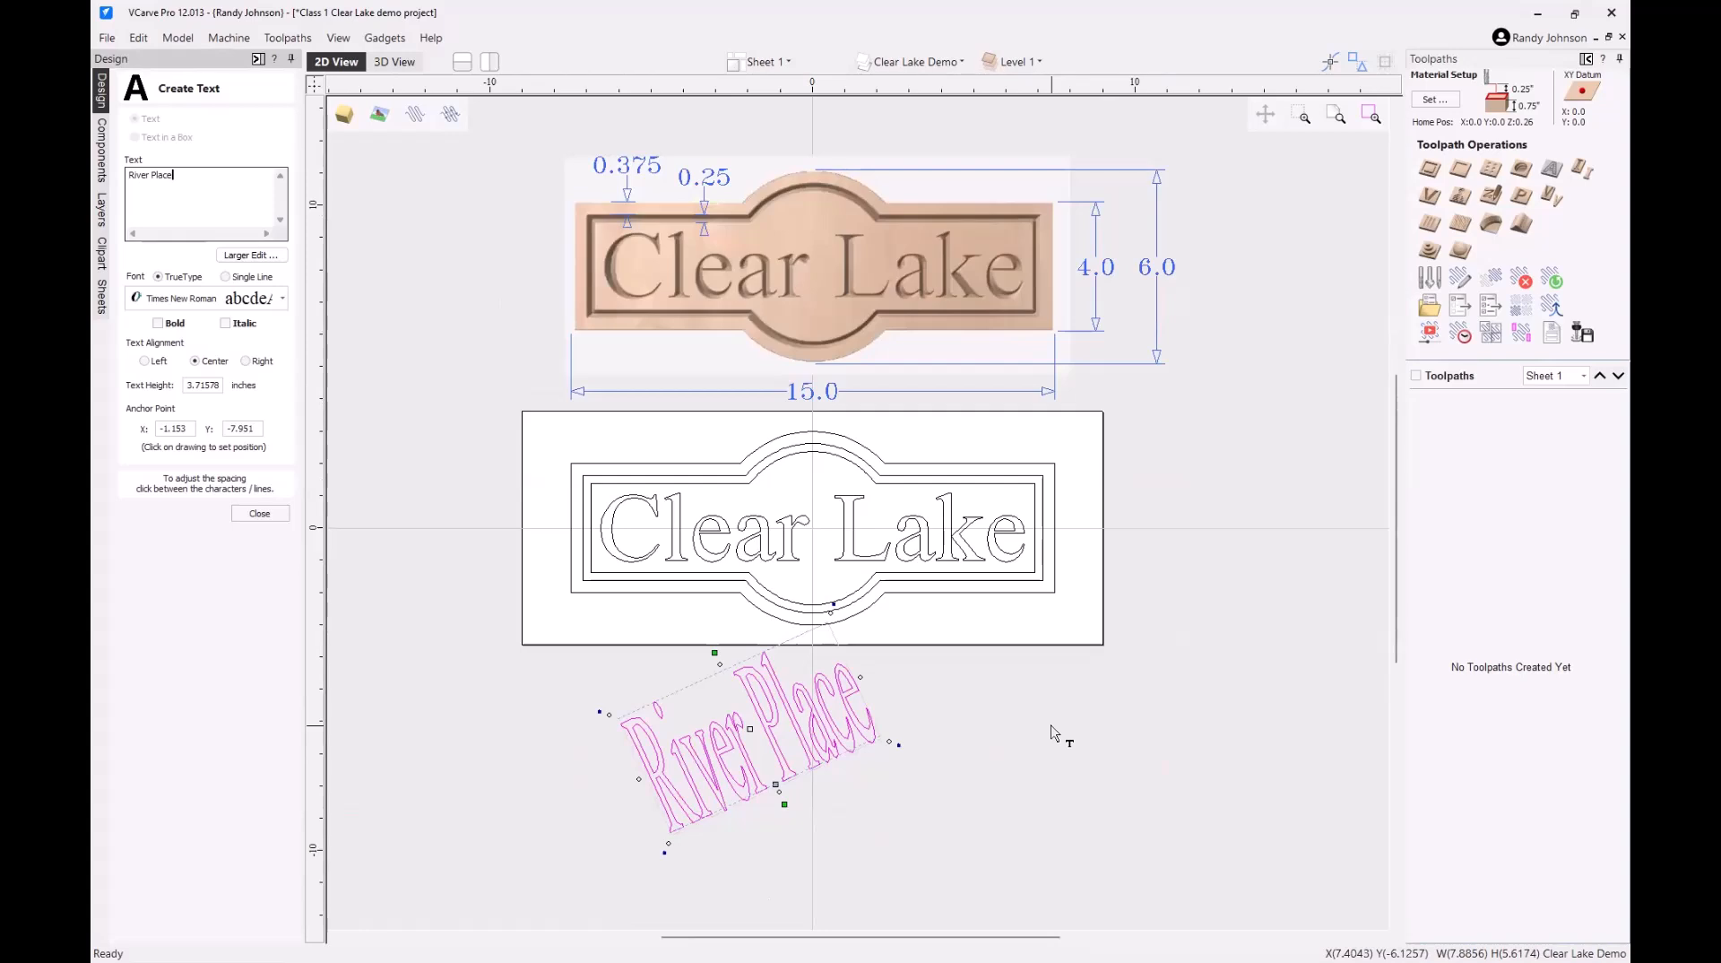
pyautogui.click(259, 514)
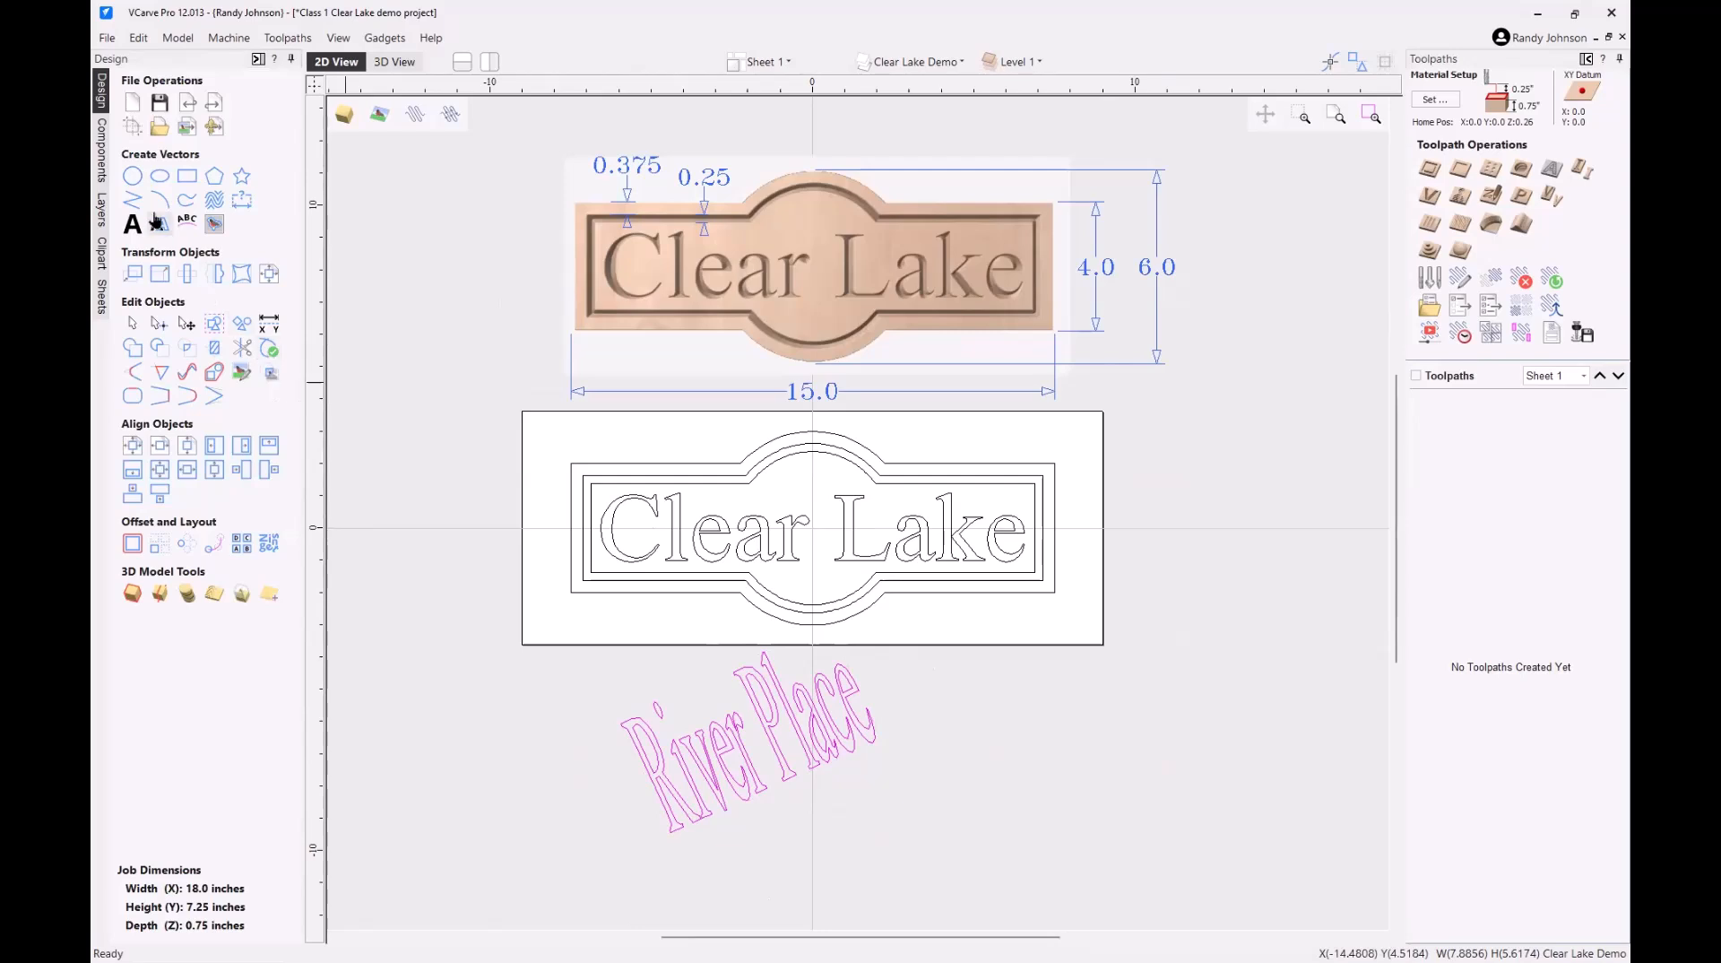
# - Draw a 6-inch diameter circle beside the "River Place" text and stretch it into an ellipse about 10.6 by 2.6 inches
pyautogui.click(133, 176)
pyautogui.click(1116, 732)
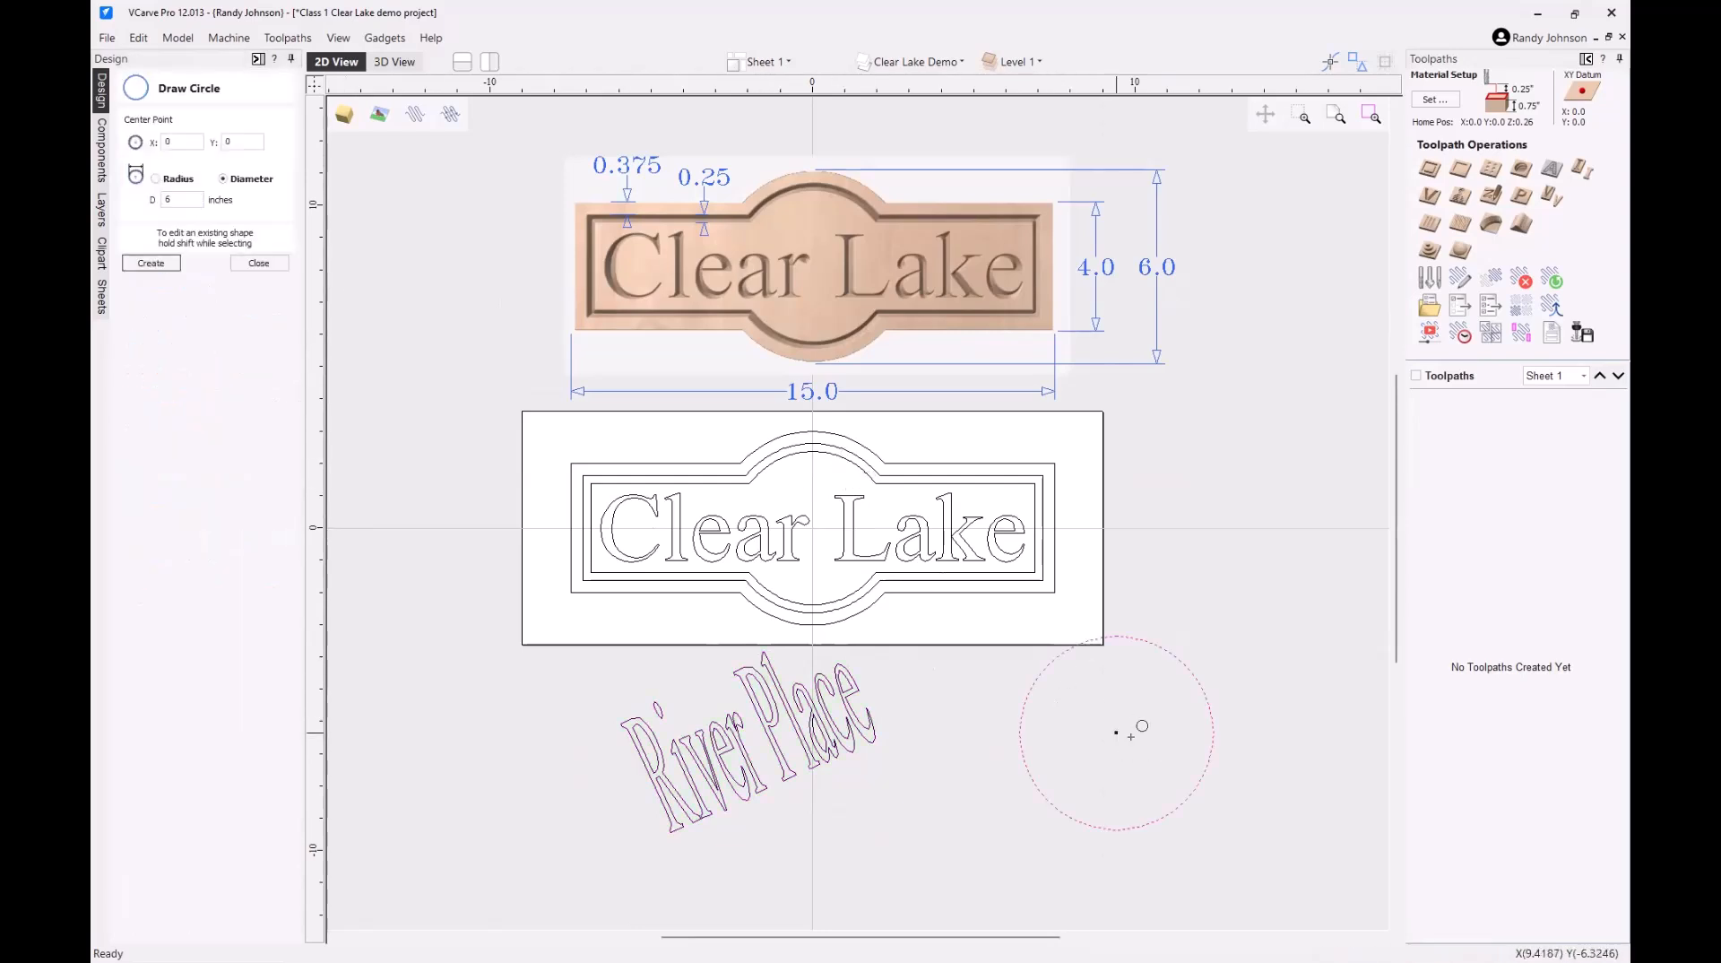
pyautogui.click(255, 263)
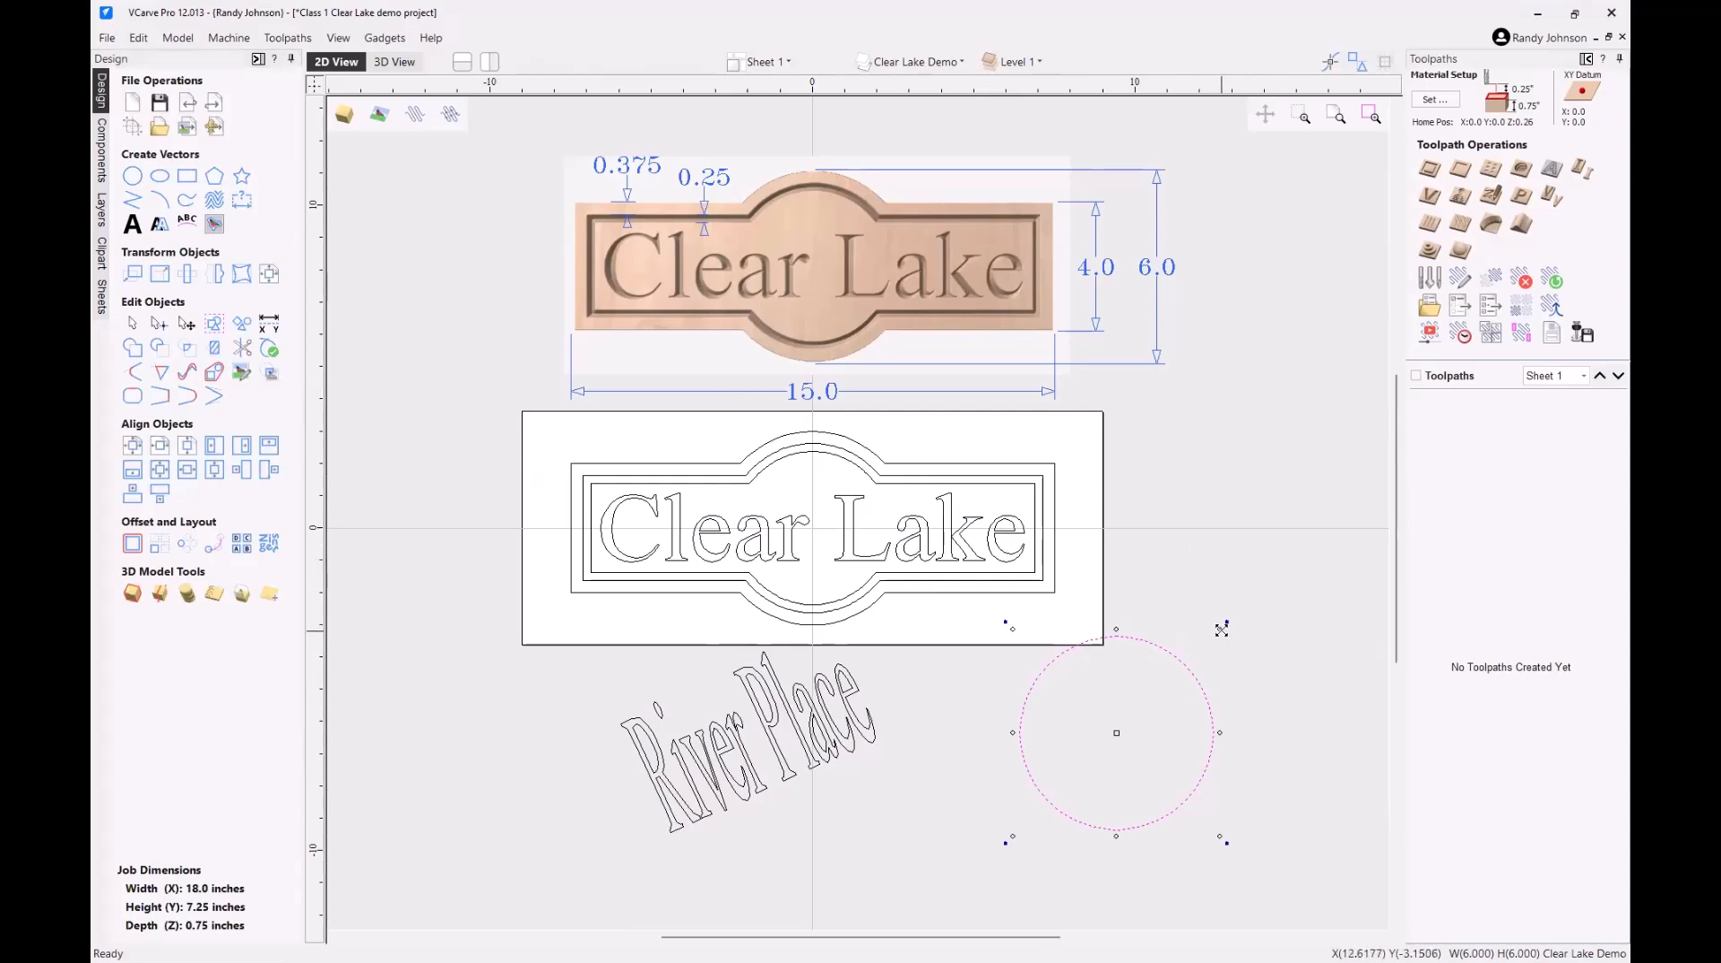
pyautogui.moveTo(1221, 629)
pyautogui.mouseDown()
pyautogui.moveTo(1103, 745)
pyautogui.moveTo(1210, 795)
pyautogui.moveTo(1254, 795)
pyautogui.moveTo(976, 615)
pyautogui.moveTo(973, 661)
pyautogui.moveTo(1214, 676)
pyautogui.moveTo(1226, 659)
pyautogui.mouseUp()
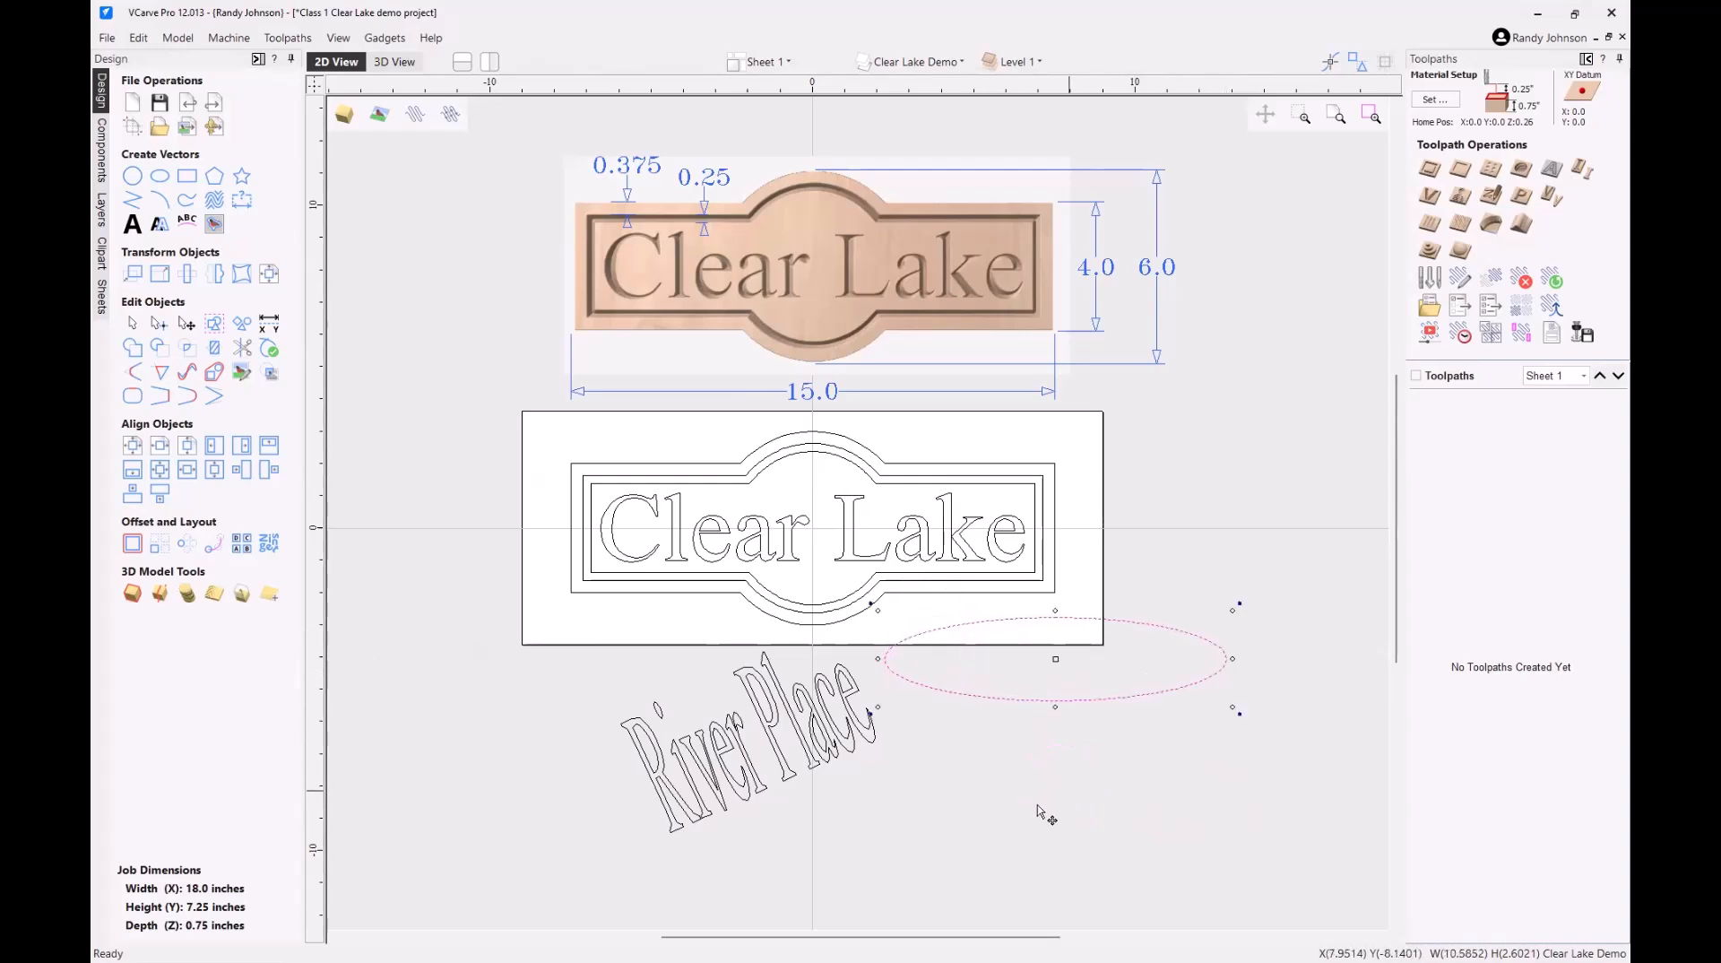
pyautogui.click(1054, 803)
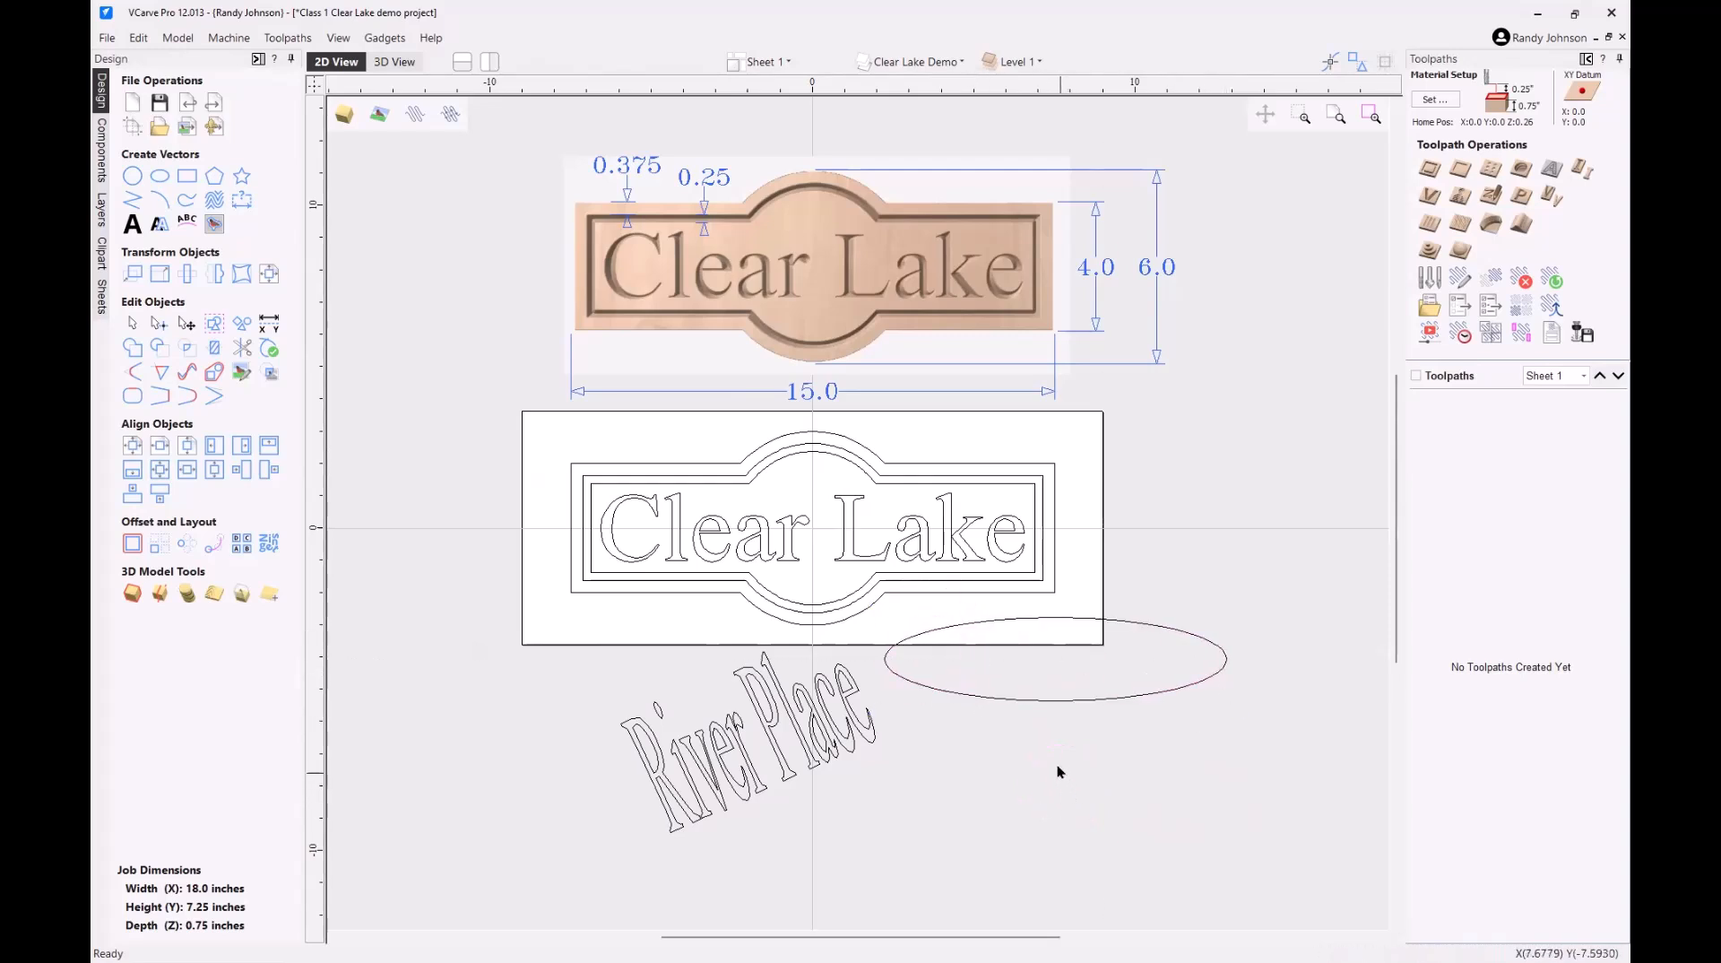
# - Delete the practice ellipse and the "River Place" text
pyautogui.moveTo(1118, 763); pyautogui.dragTo(802, 689)
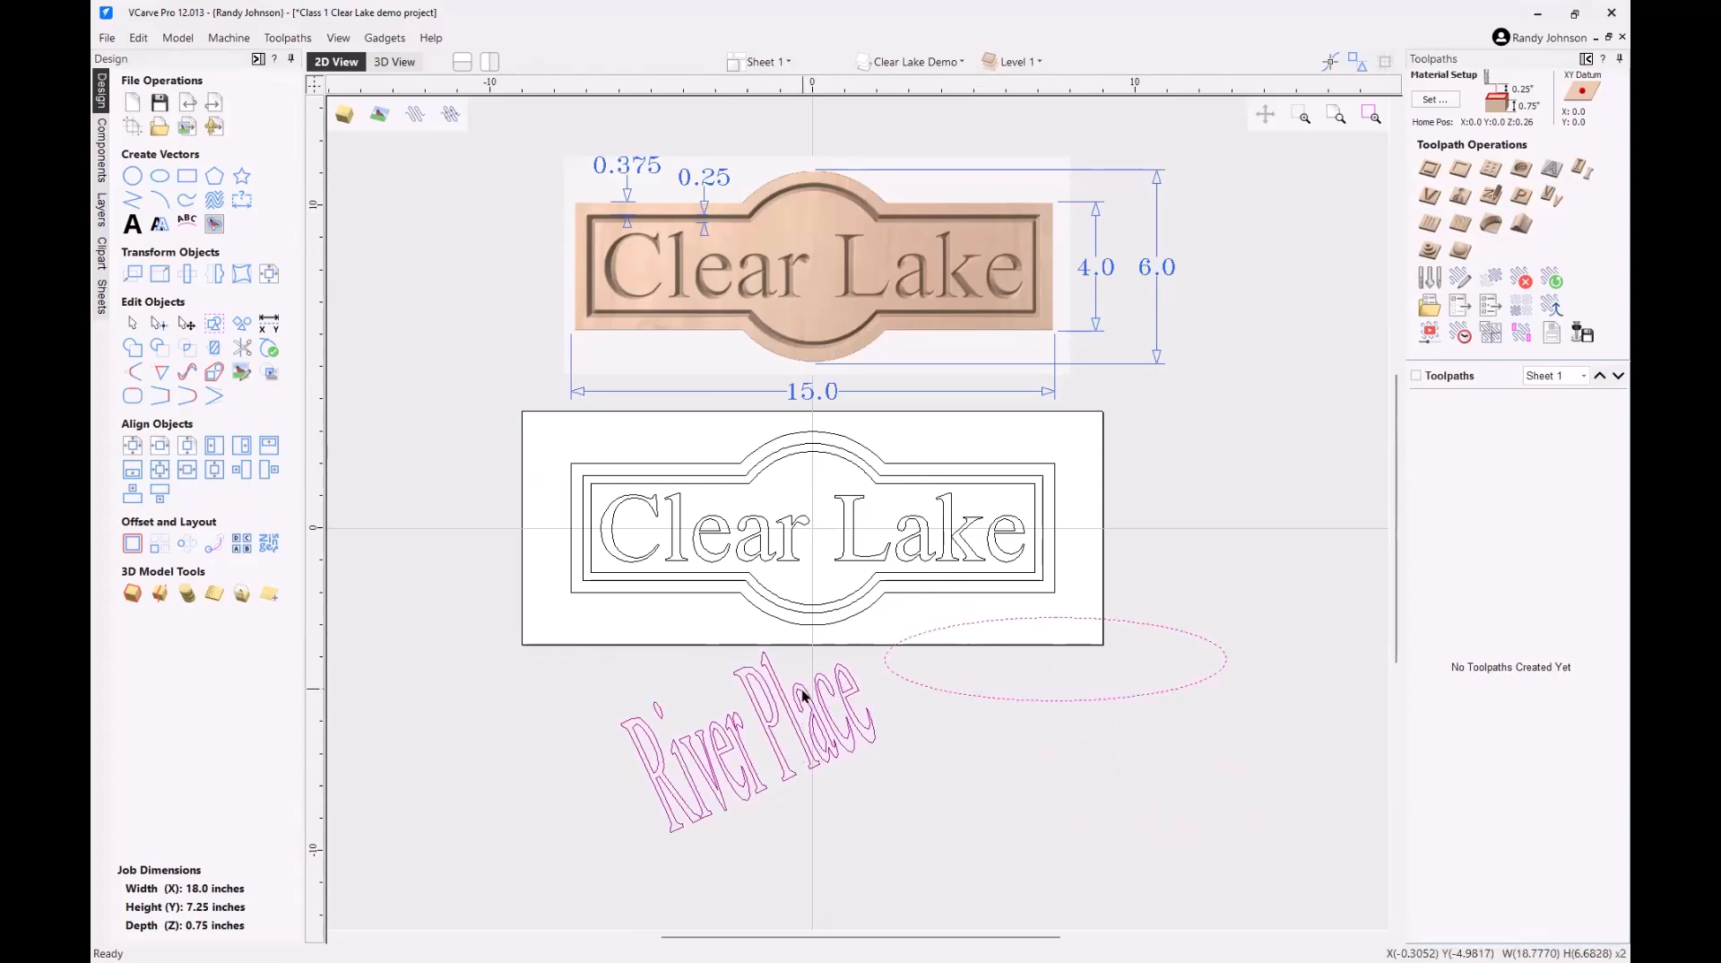
pyautogui.press('Delete')
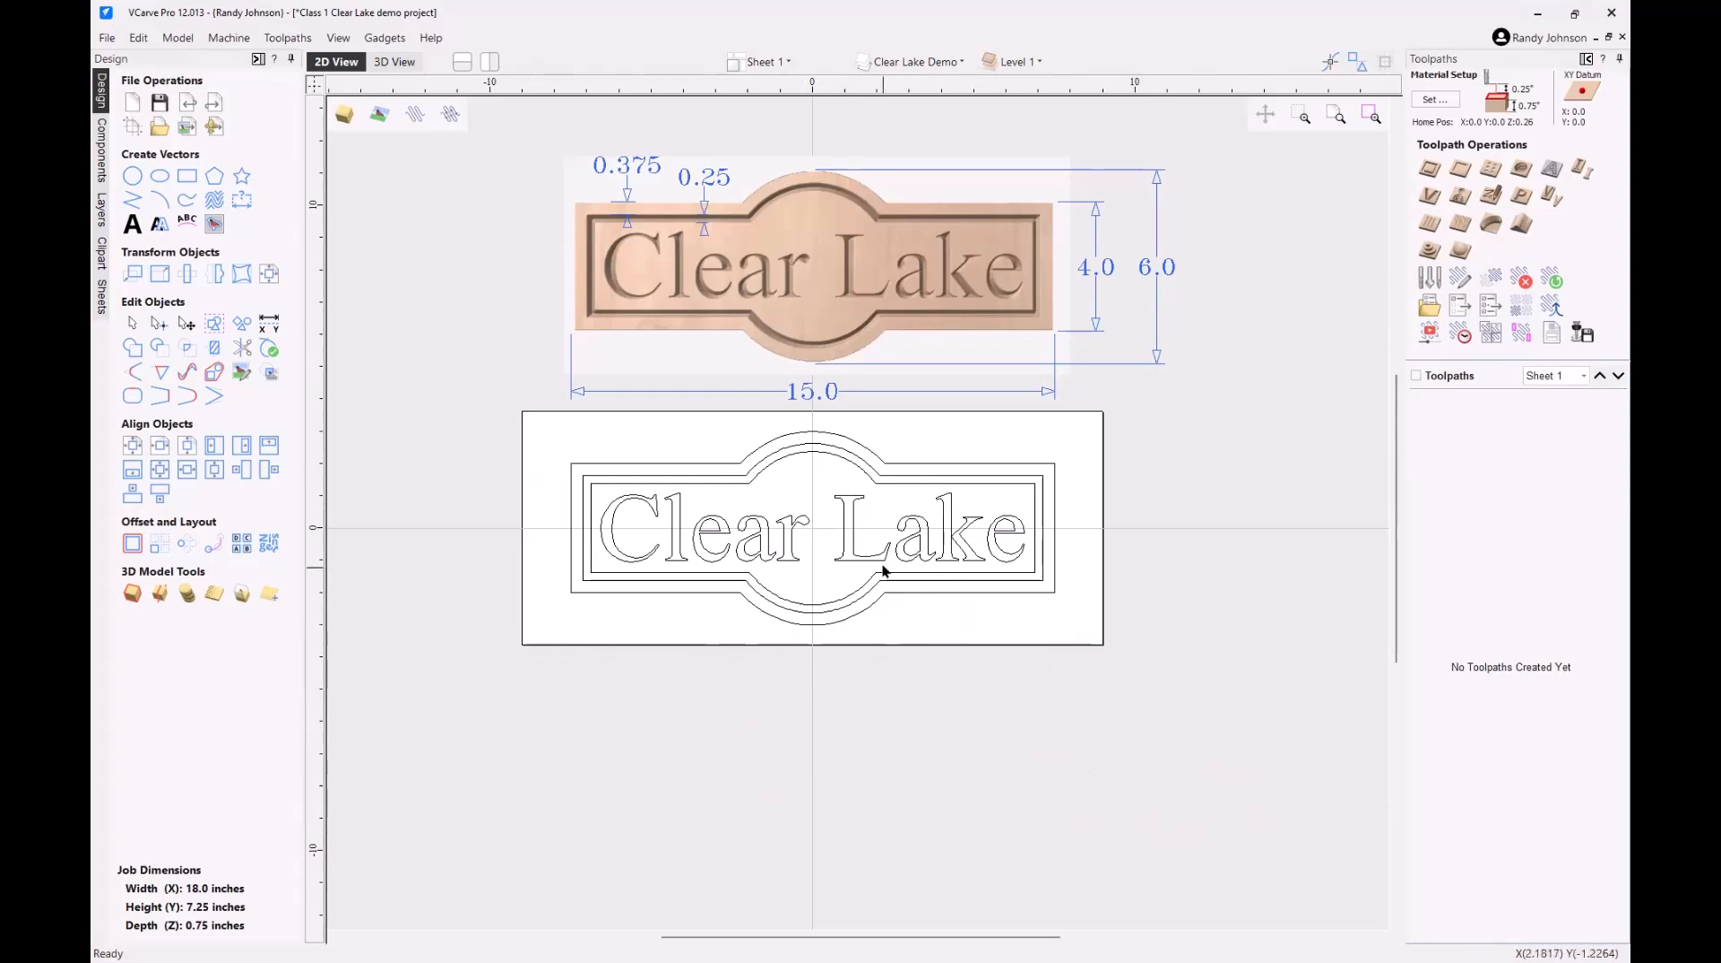
pyautogui.scroll(3, 883, 570)
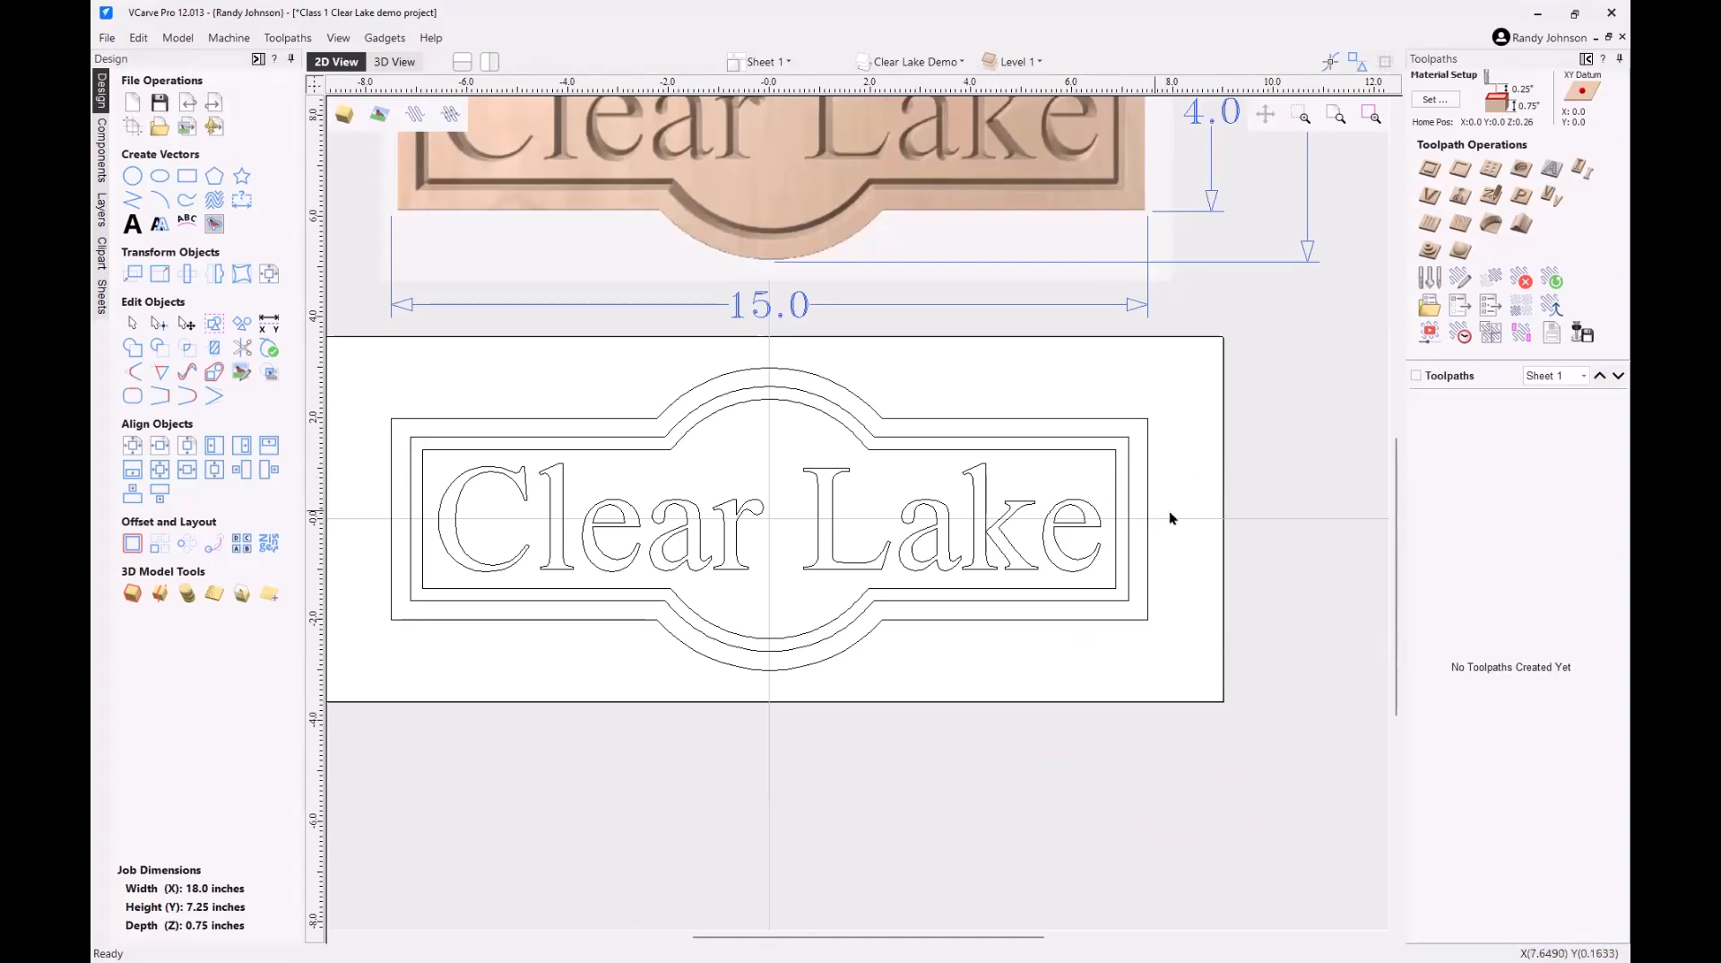
pyautogui.scroll(-2, 1171, 508)
pyautogui.scroll(-2, 876, 503)
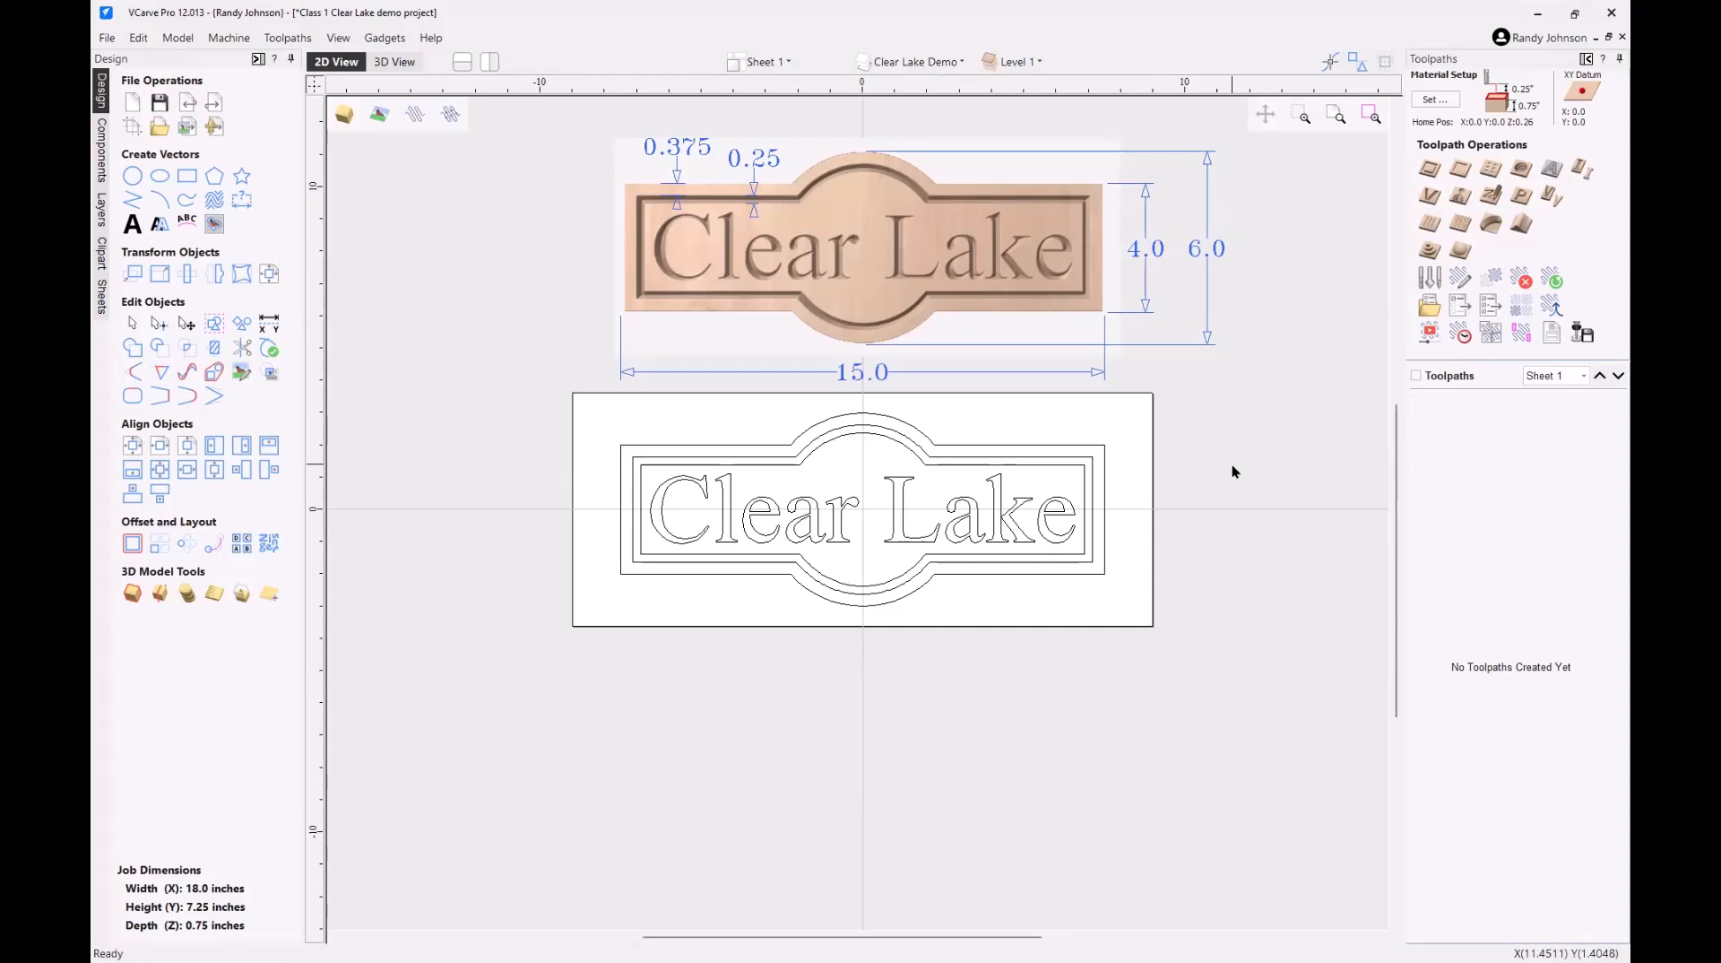
pyautogui.scroll(3, 1088, 492)
pyautogui.scroll(-2, 1089, 493)
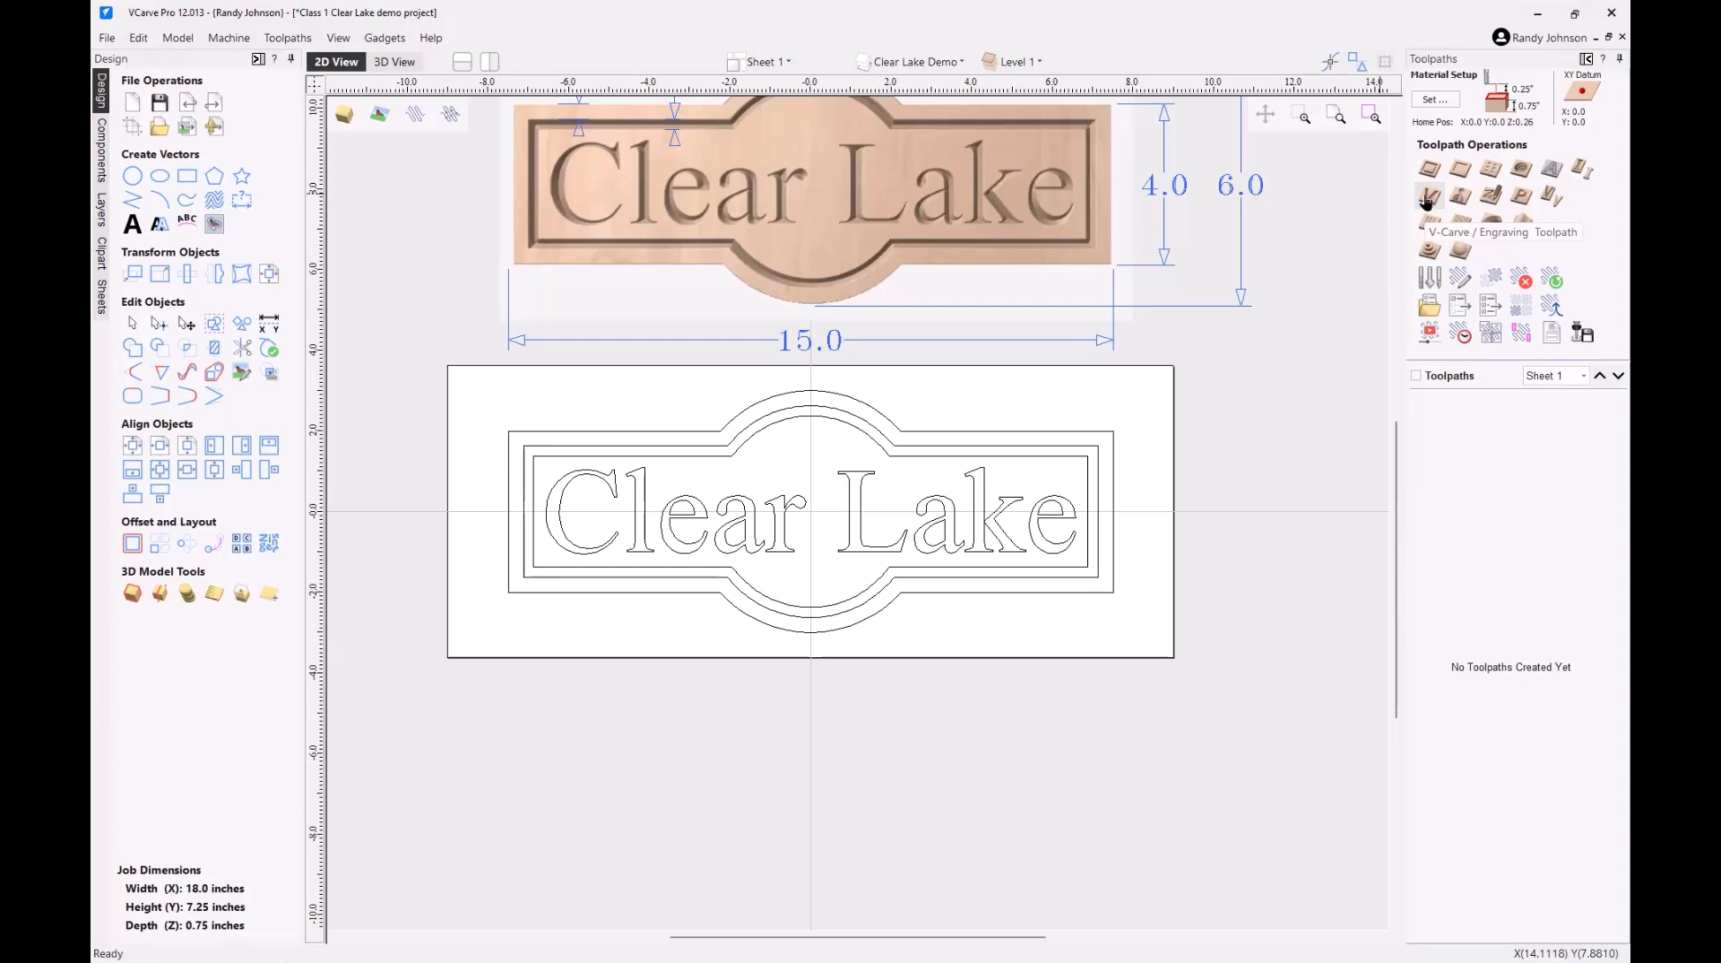
# - Start a V-Carve / Engraving toolpath with start depth 0.0 and choose the V-Bit (90.0° - 1/2") as its tool
pyautogui.click(1431, 202)
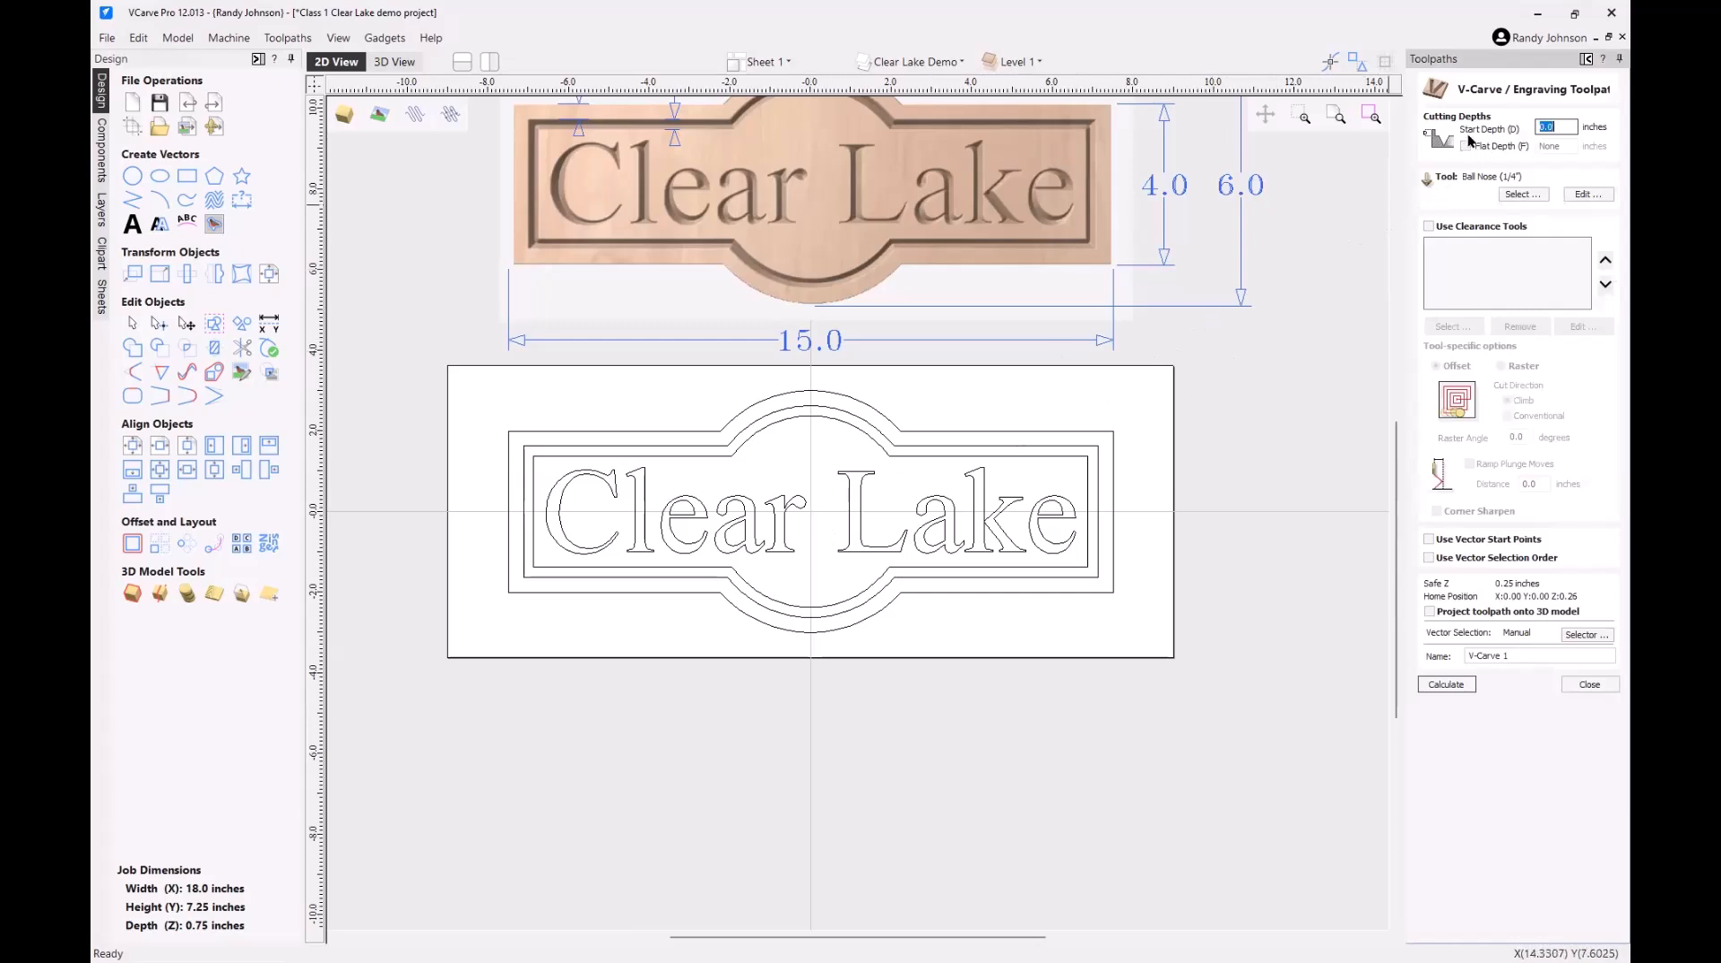
pyautogui.click(1571, 126)
pyautogui.click(1521, 198)
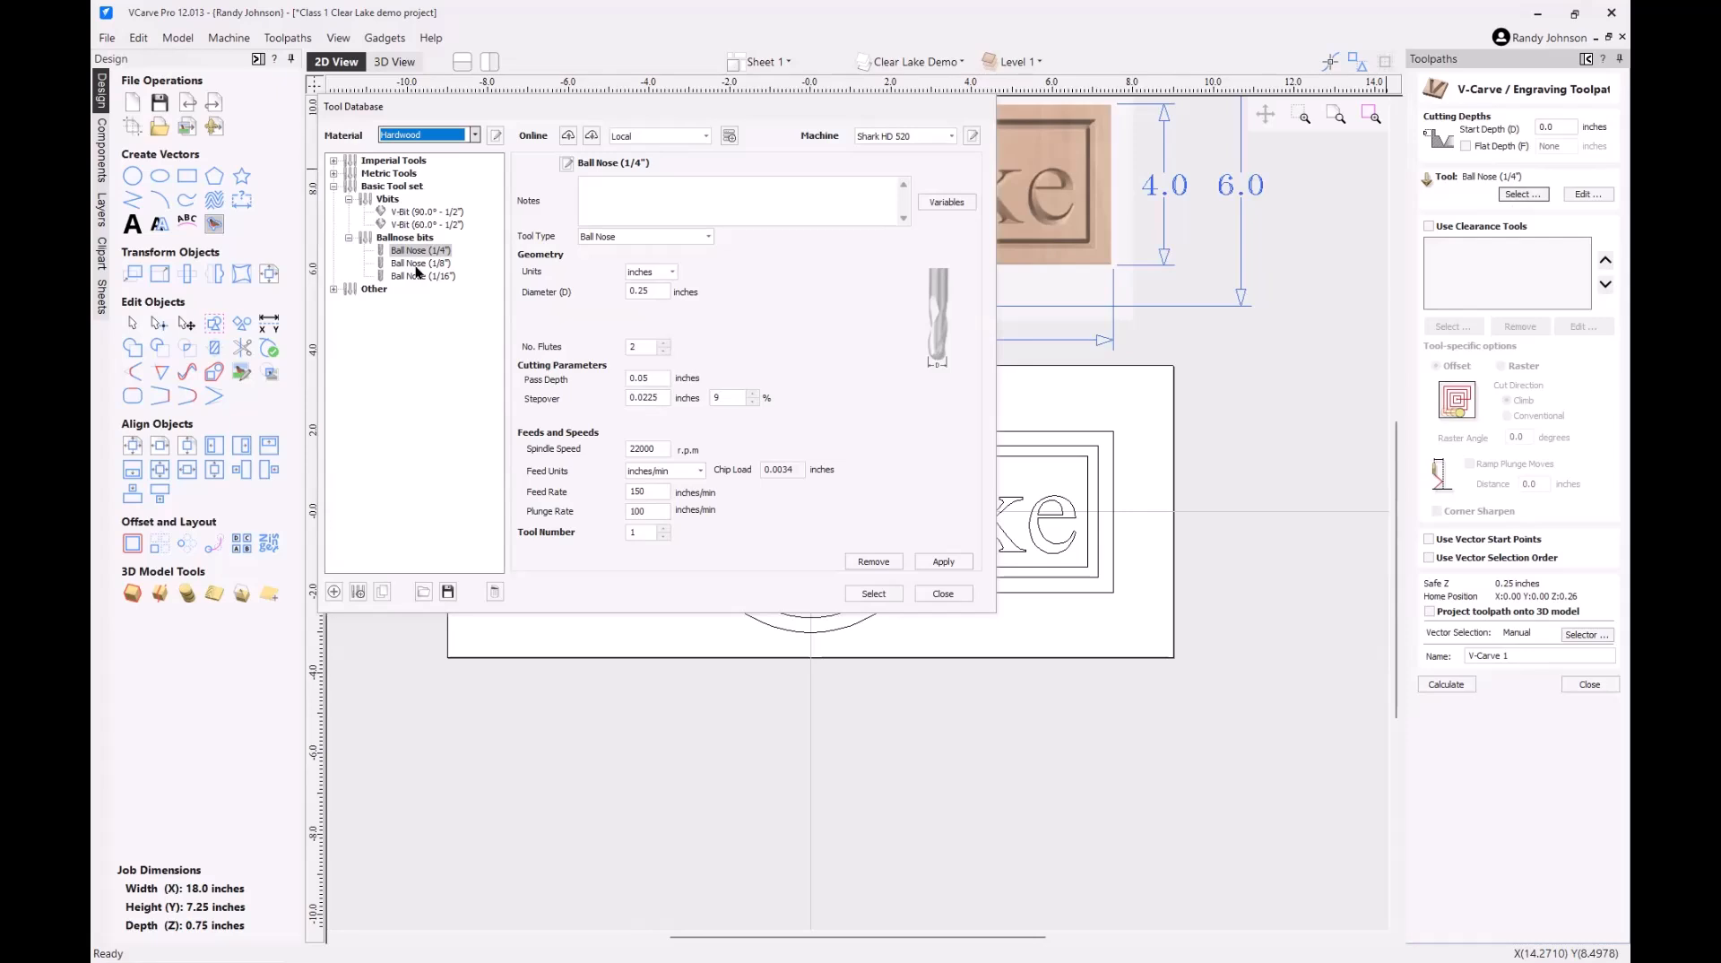
pyautogui.click(429, 212)
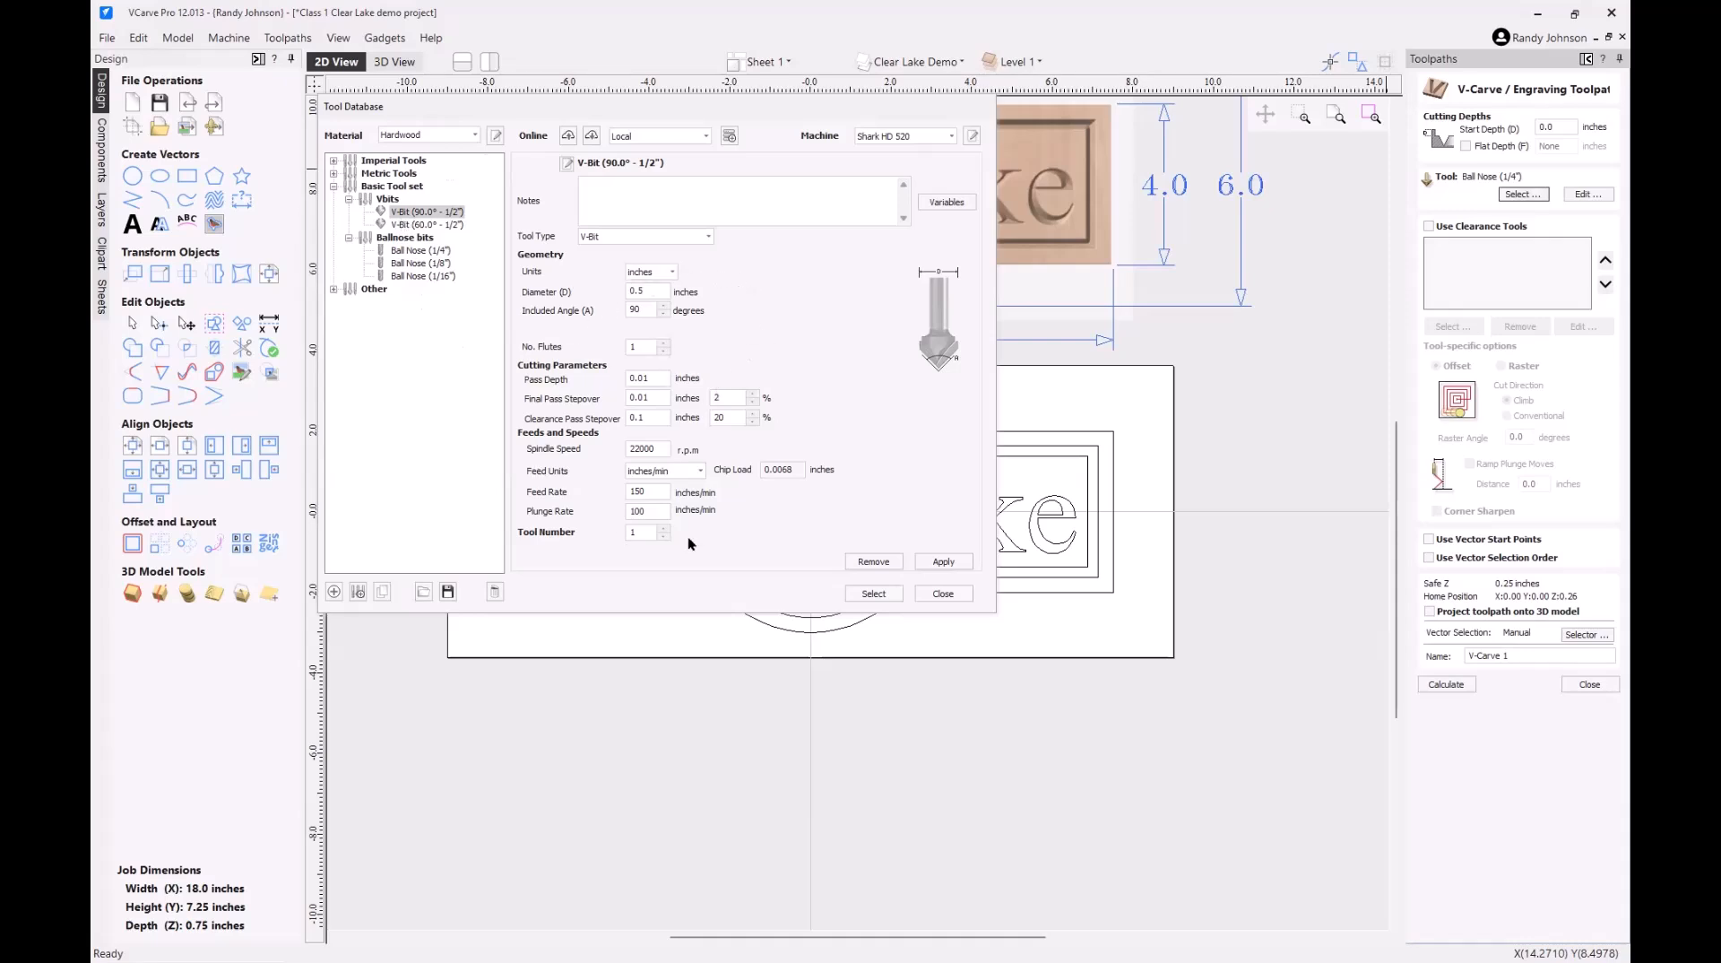
pyautogui.click(870, 594)
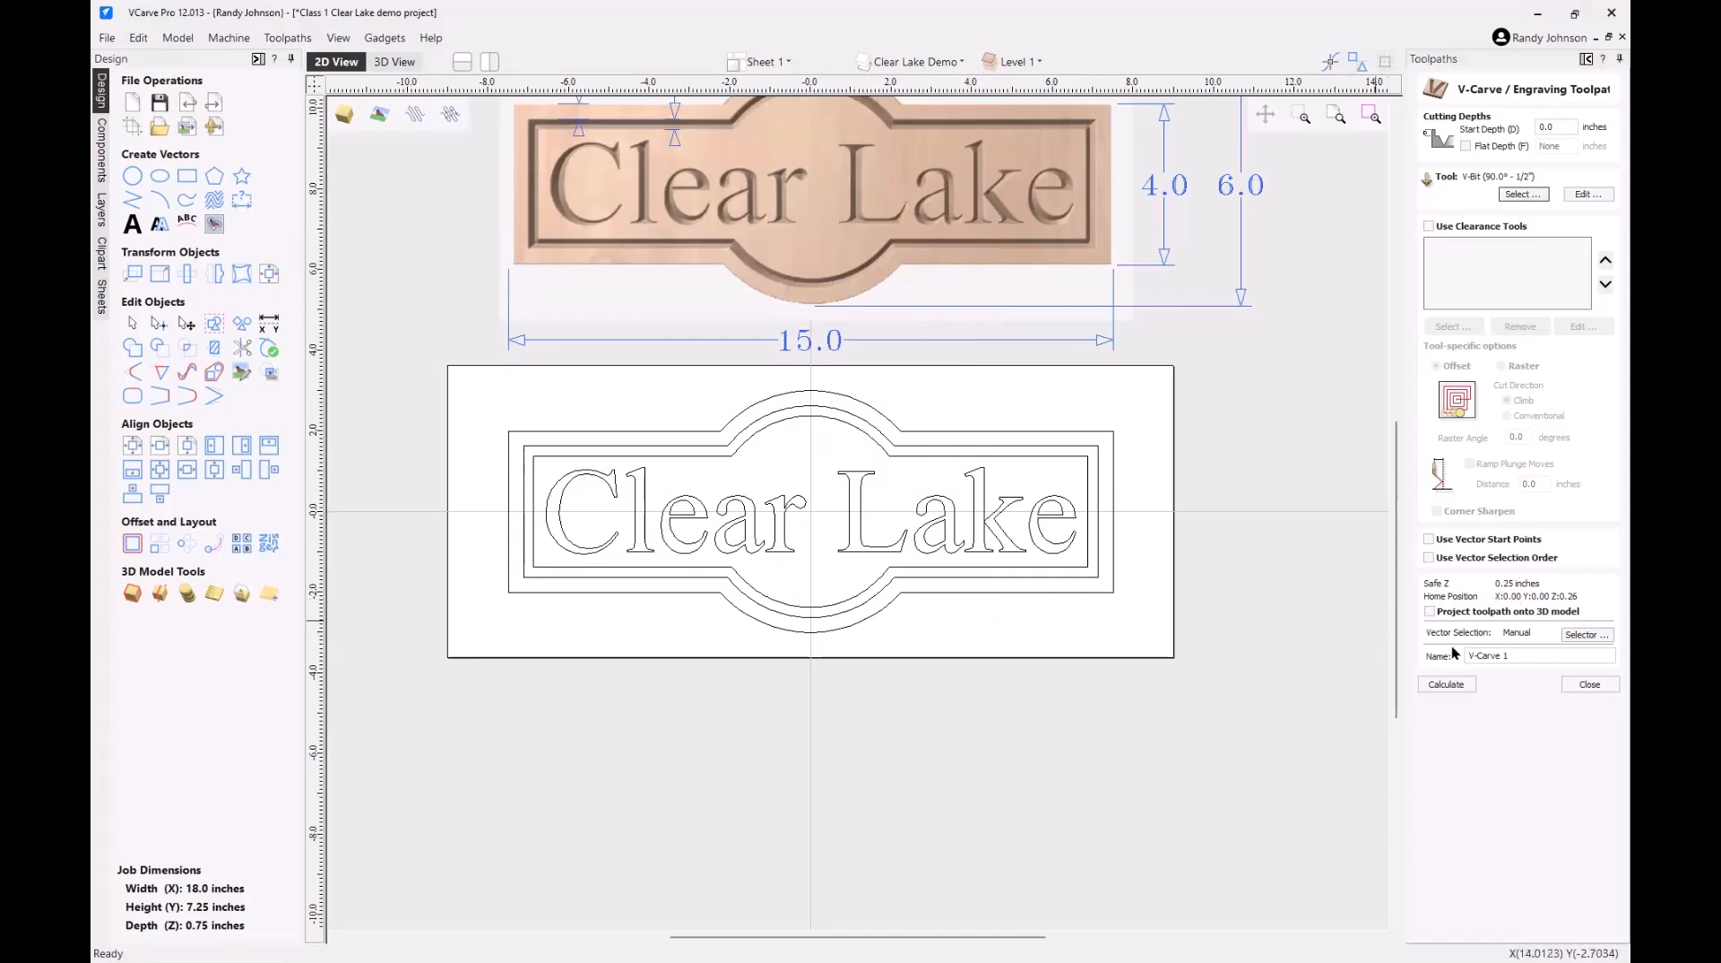
# - Name the toolpath "CL 01 V-Carve" and try to calculate it without any vectors selected
pyautogui.click(1513, 657)
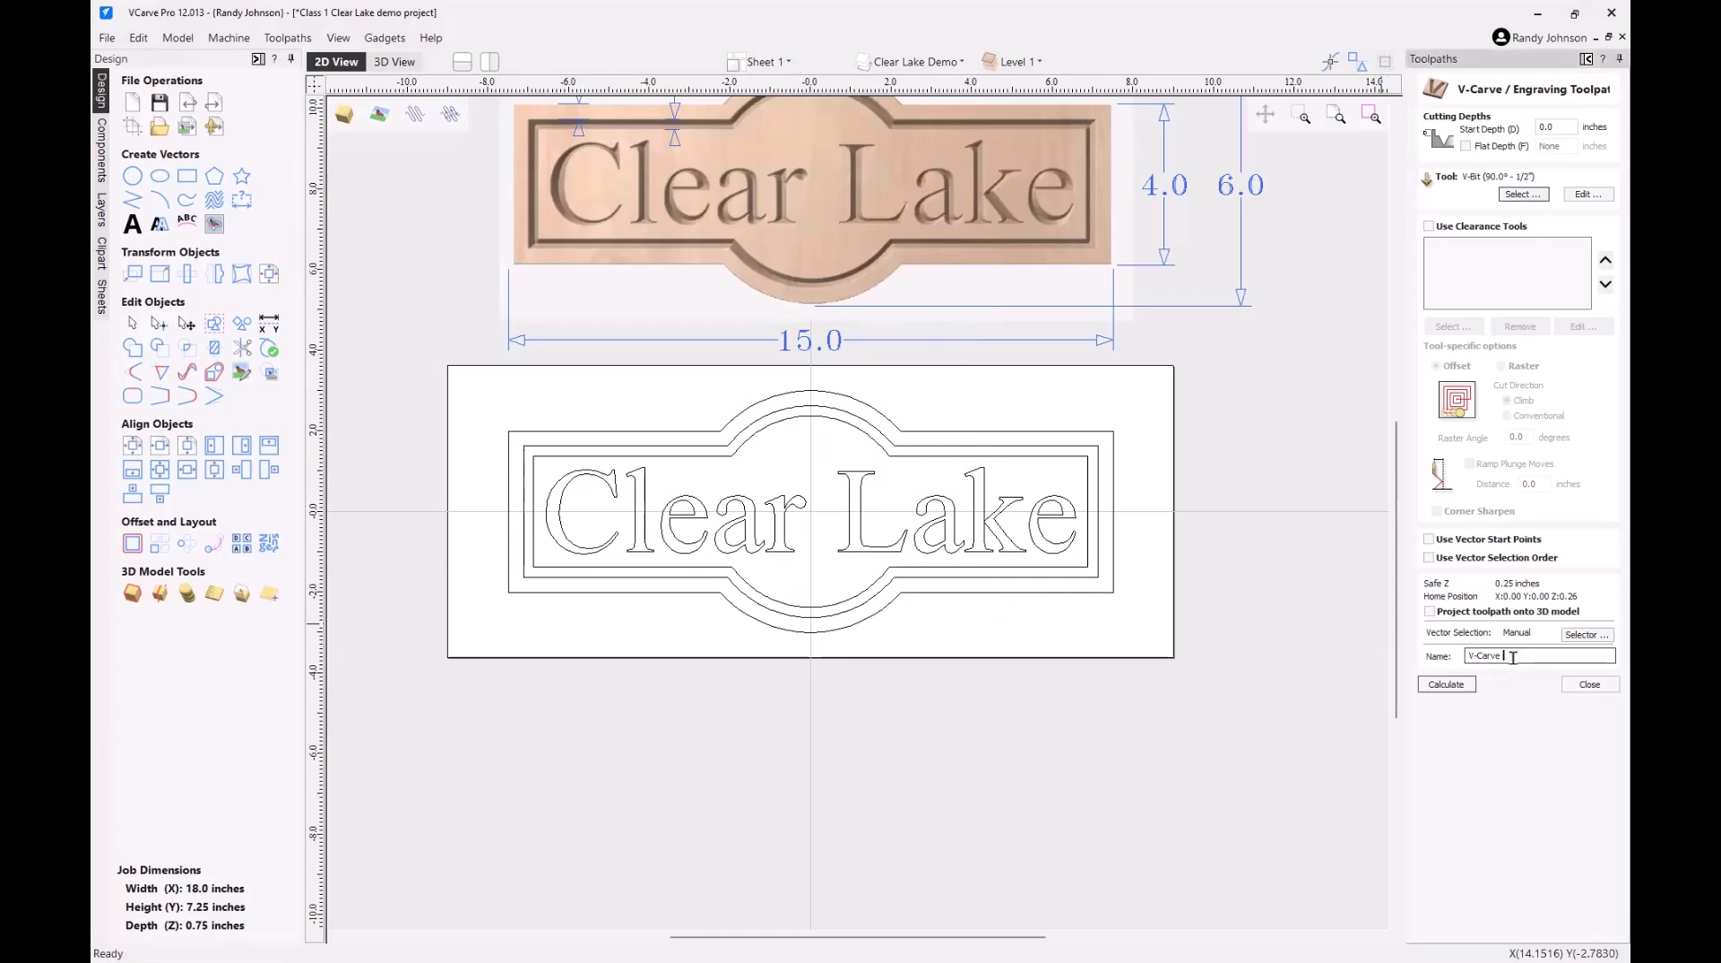
pyautogui.click(1473, 657)
pyautogui.write('CL')
pyautogui.write('01')
pyautogui.click(1445, 684)
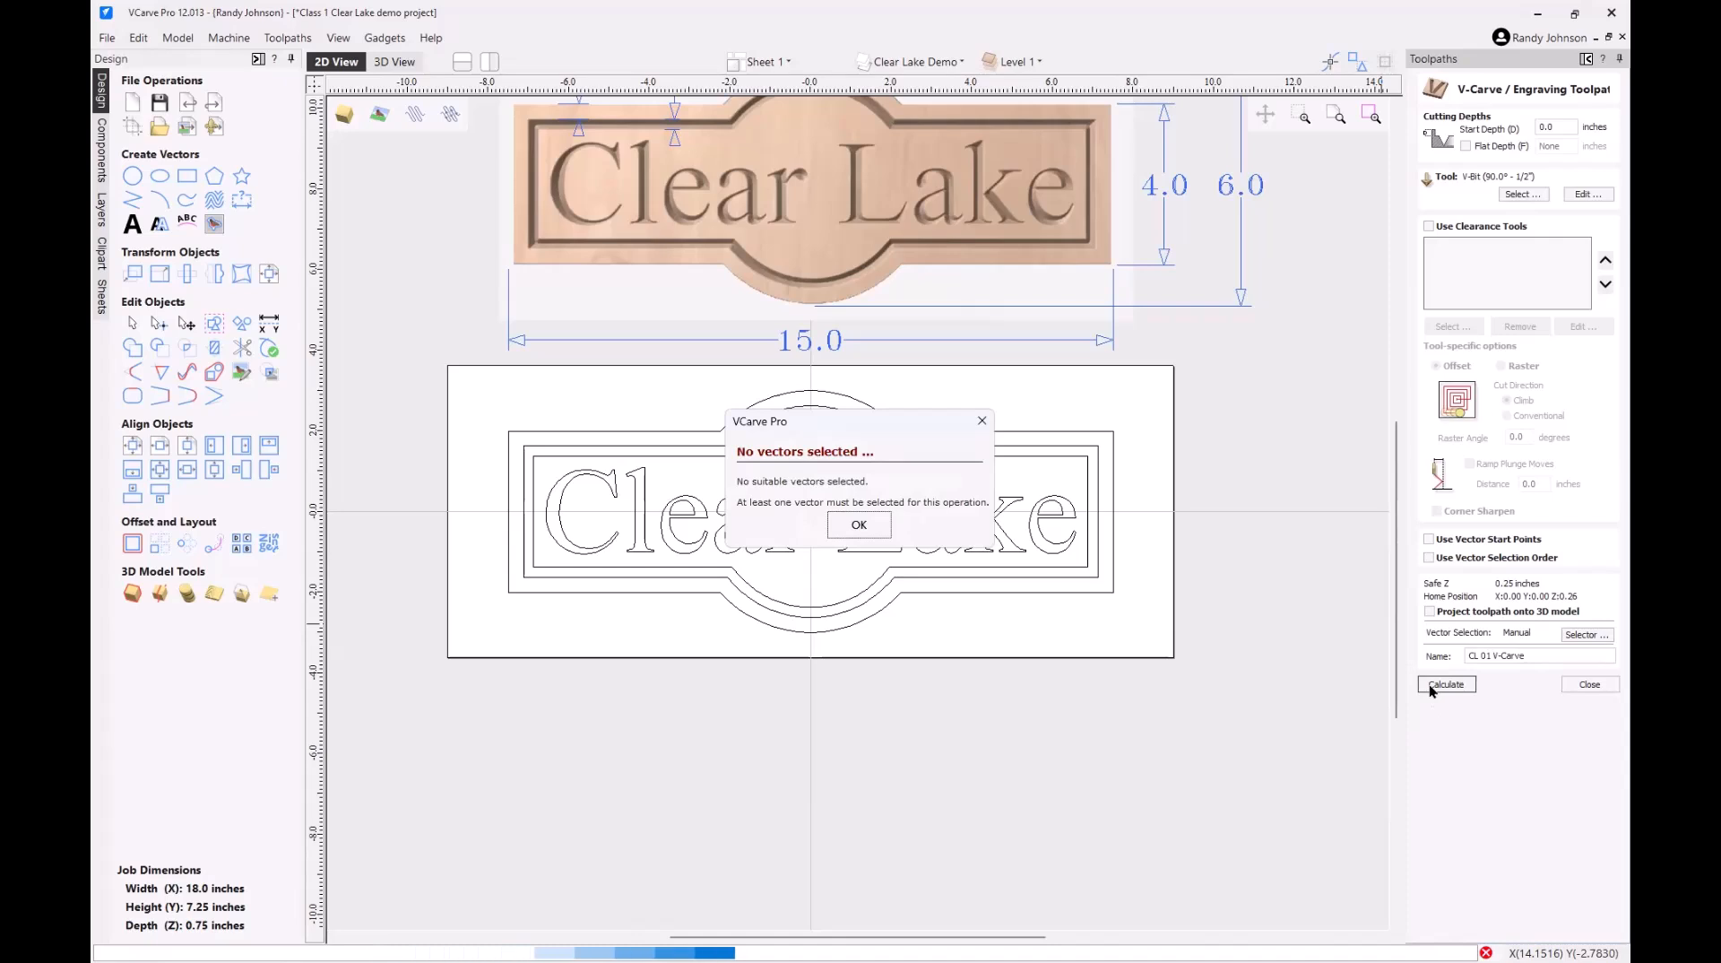
pyautogui.click(875, 536)
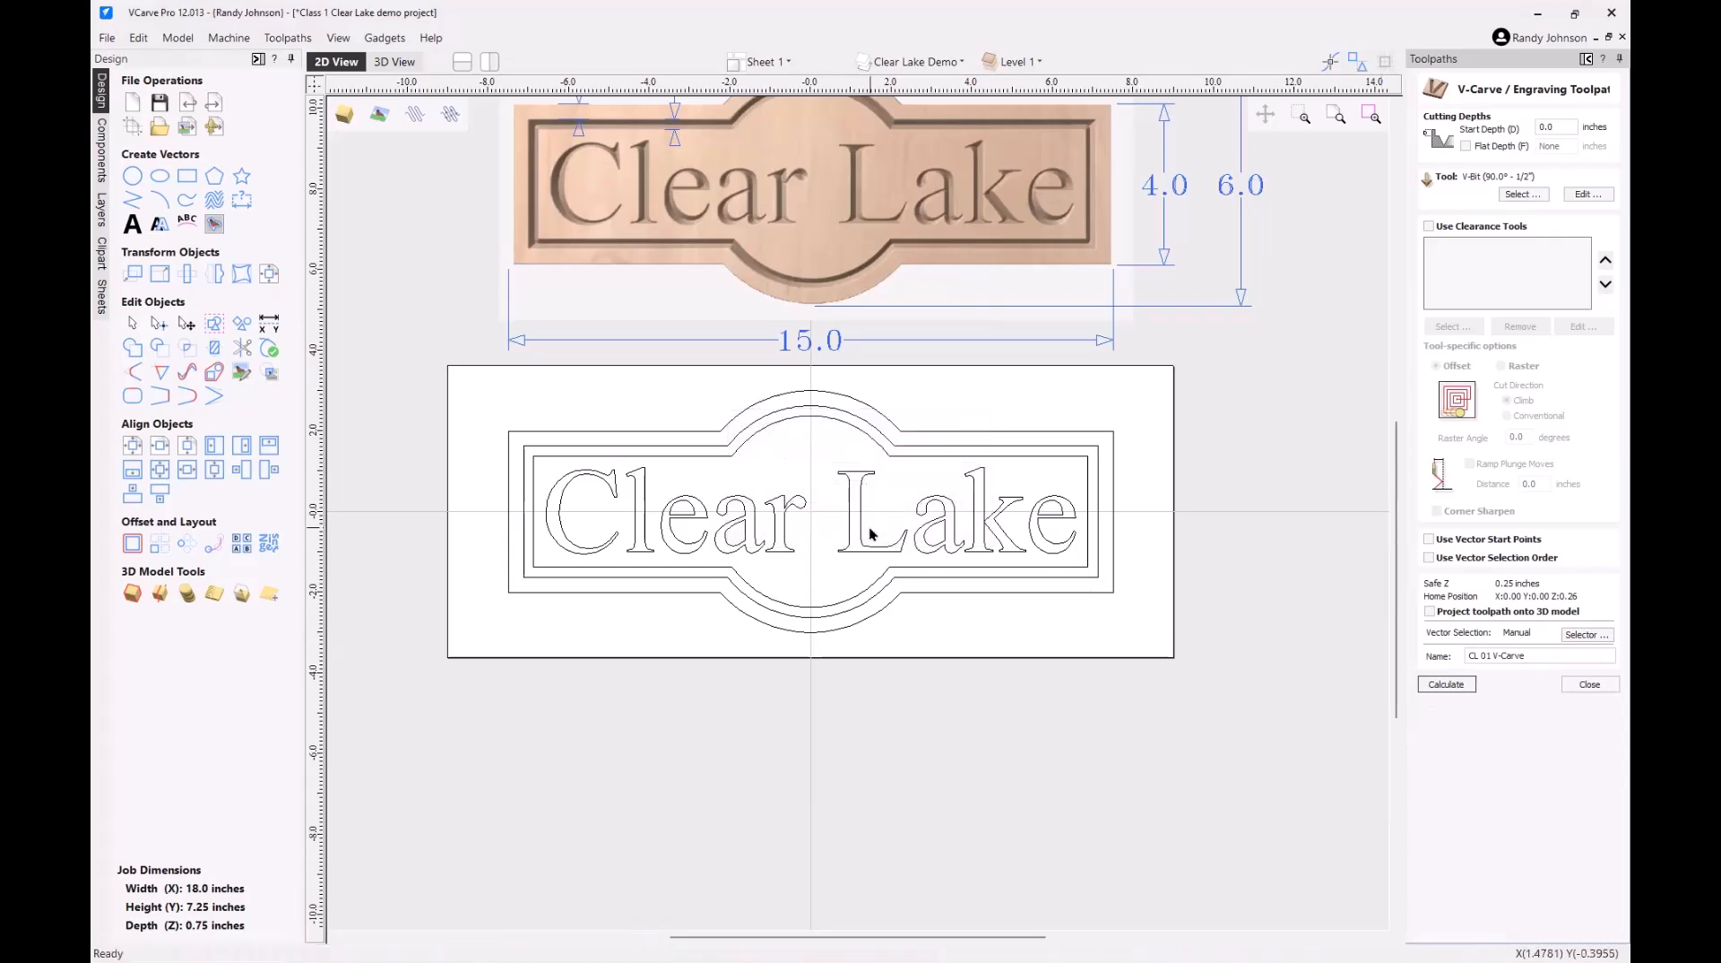
# - Try selecting the two inner border outlines and the "Clear Lake" lettering one by one, and clear the selection
pyautogui.click(1096, 545)
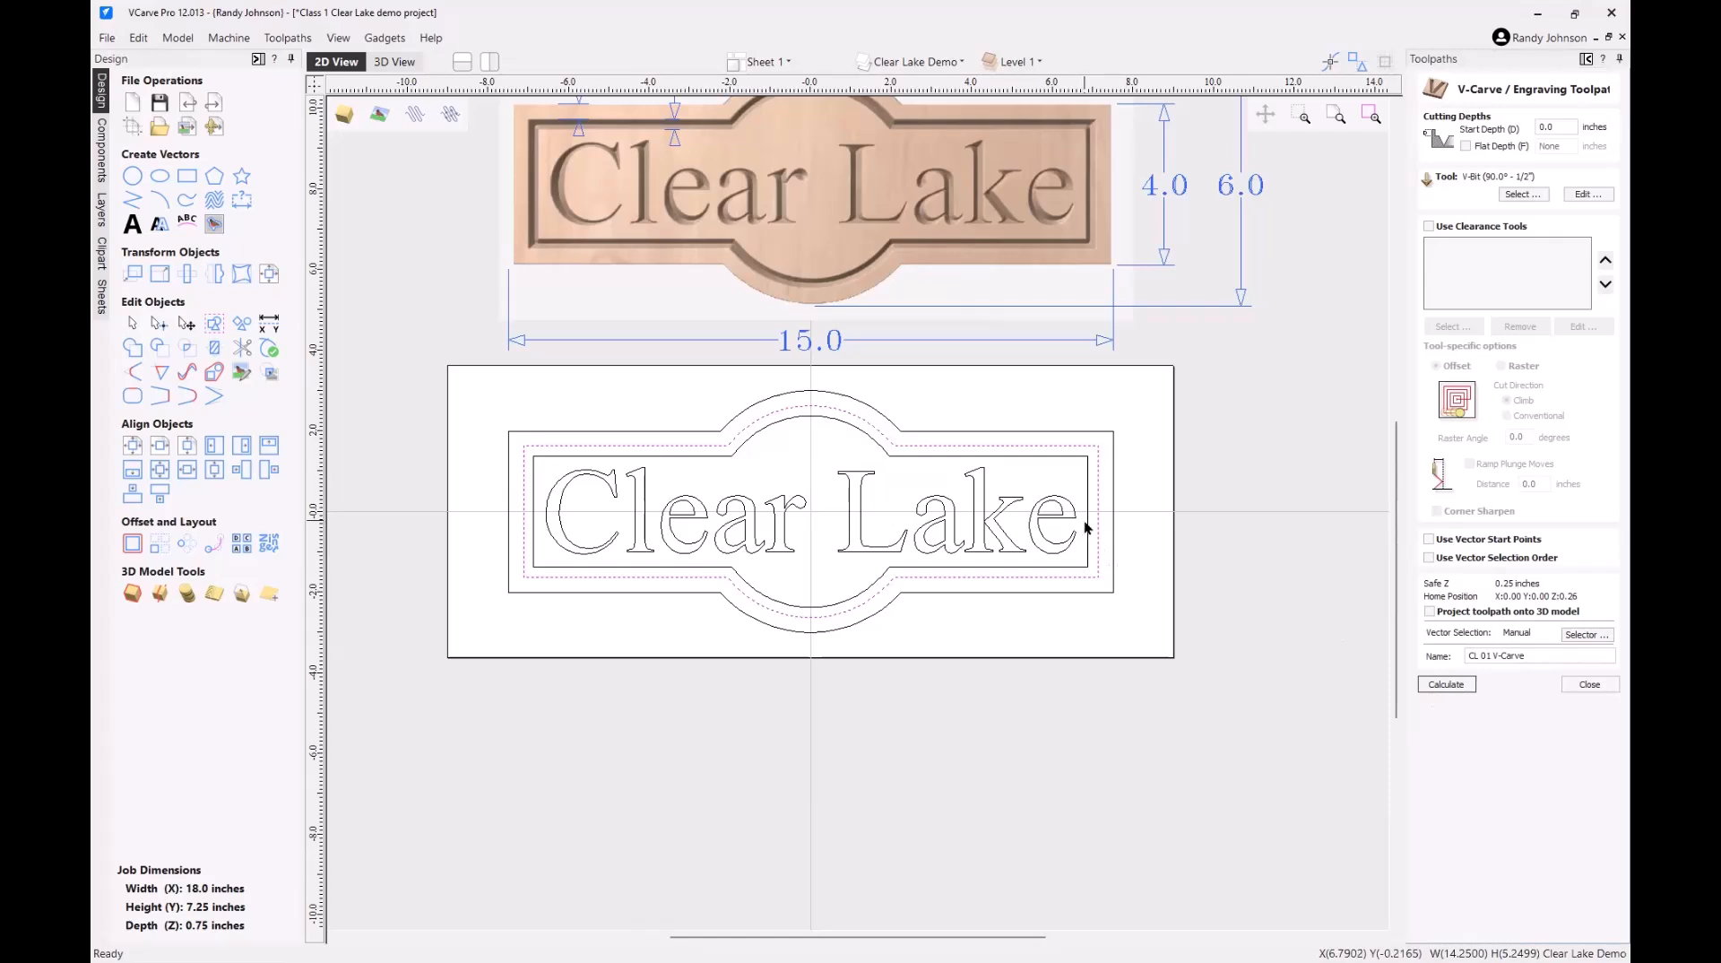
pyautogui.keyDown('shift'); pyautogui.click(1087, 525); pyautogui.keyUp('shift')
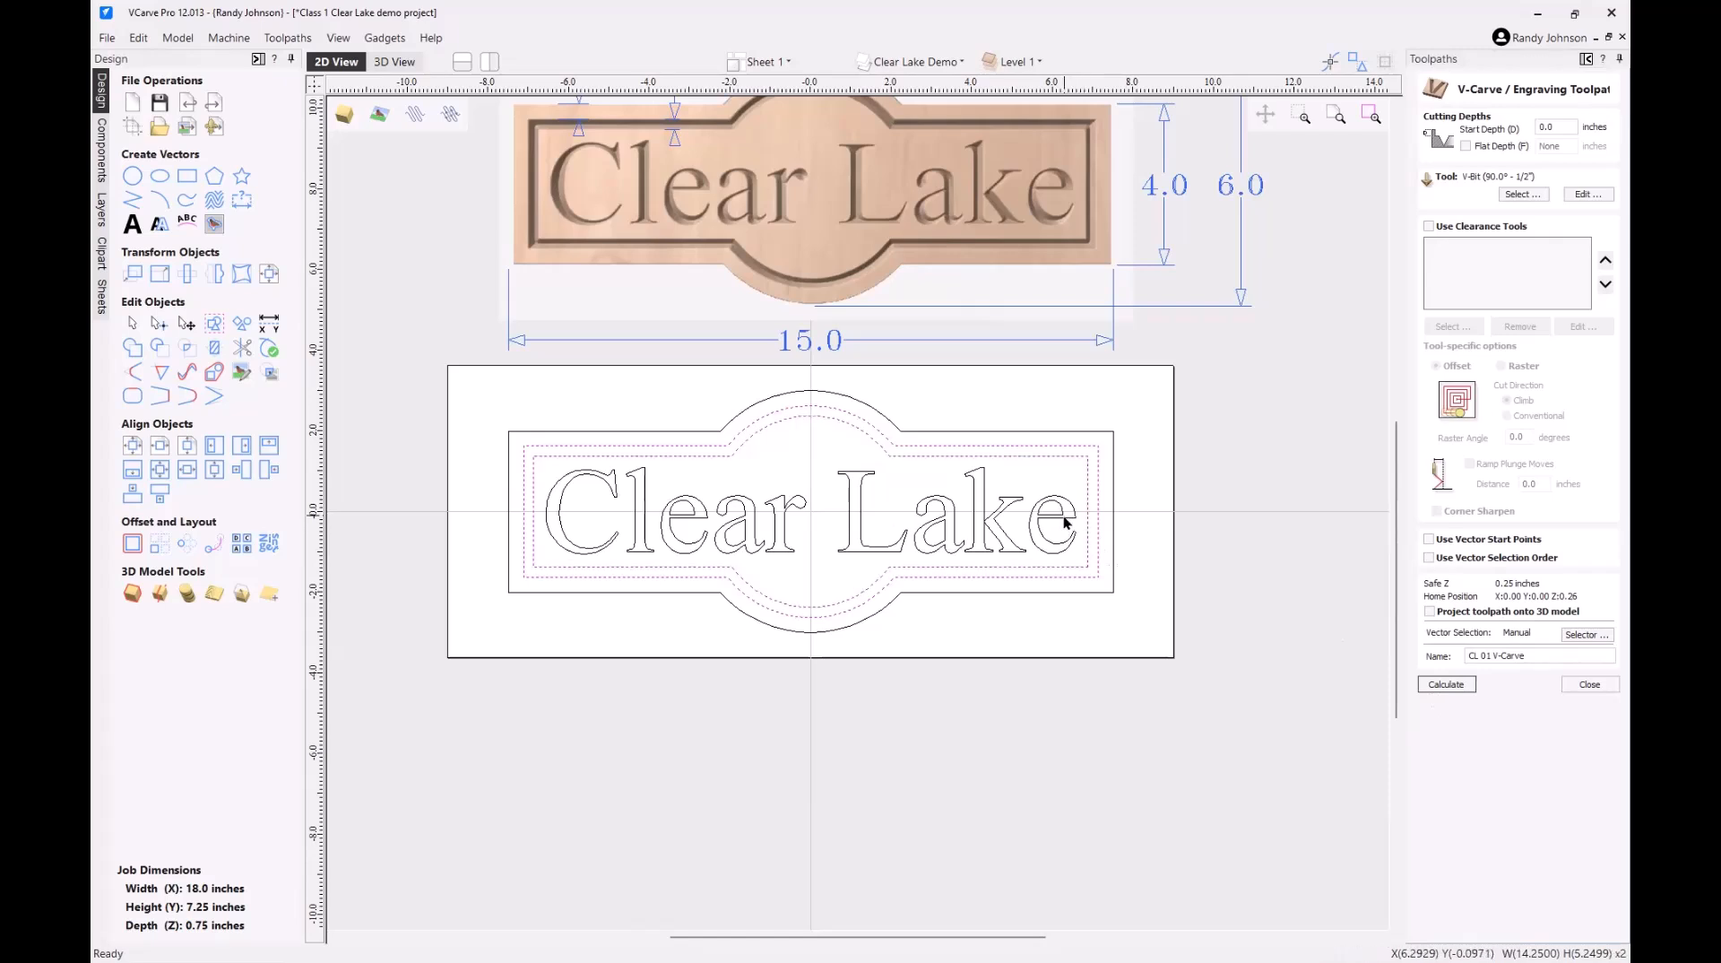
pyautogui.keyDown('shift'); pyautogui.click(1065, 522); pyautogui.keyUp('shift')
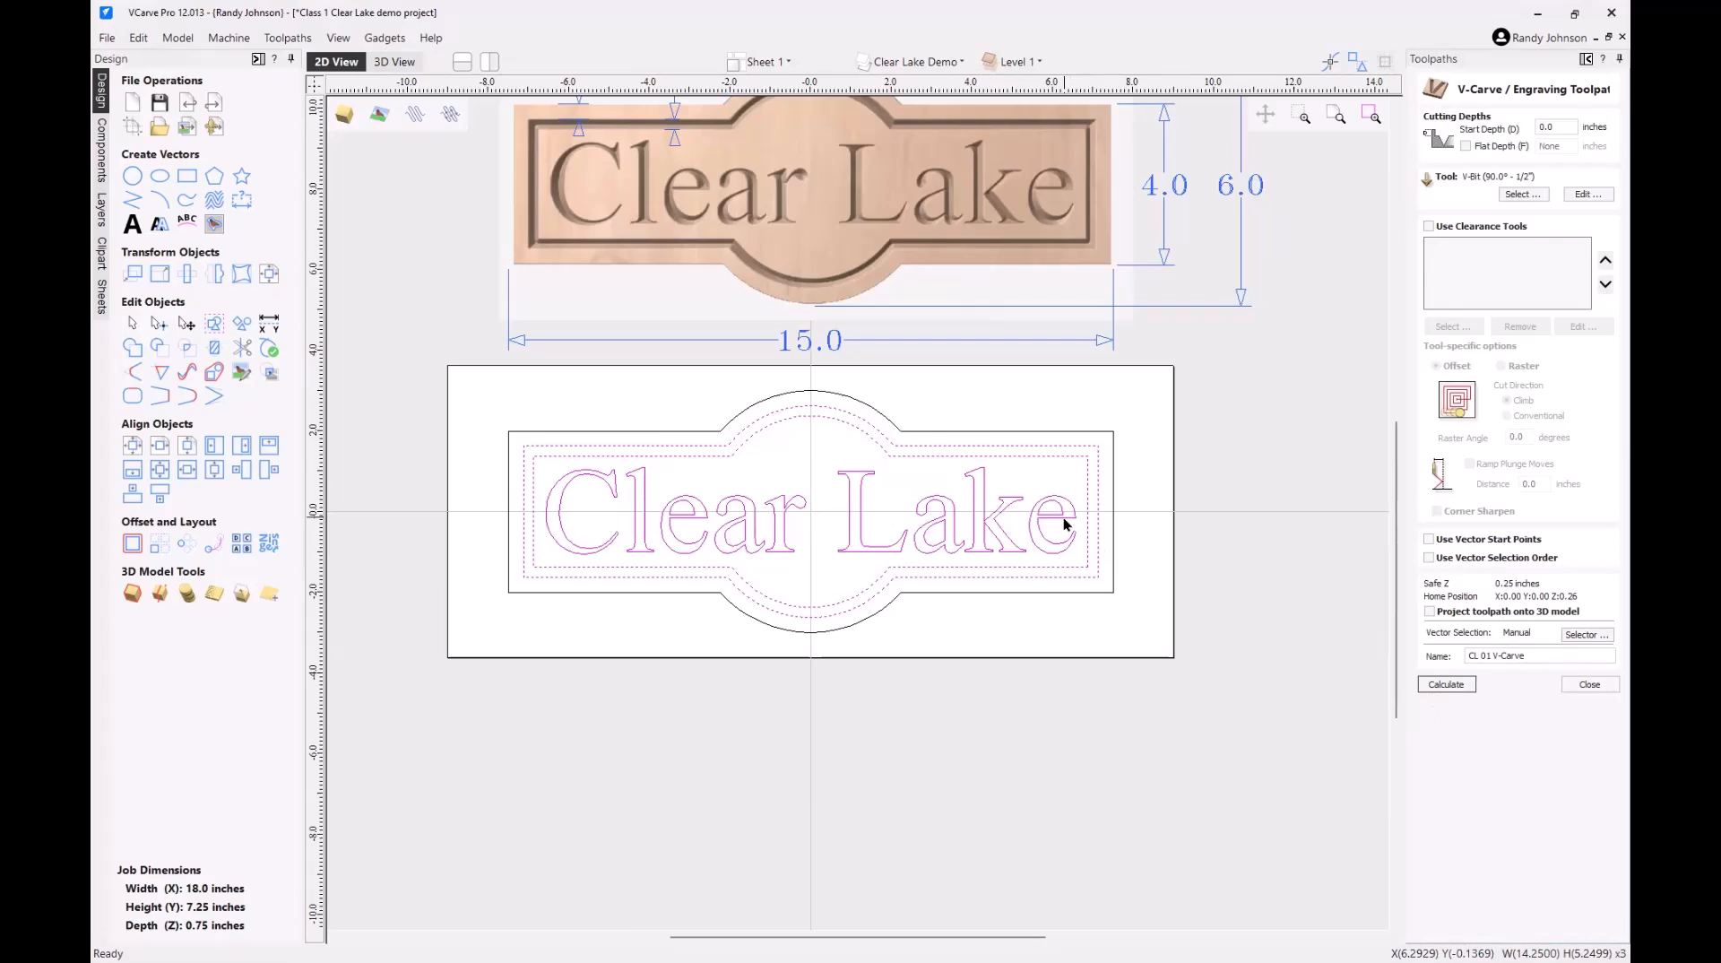
pyautogui.click(1203, 490)
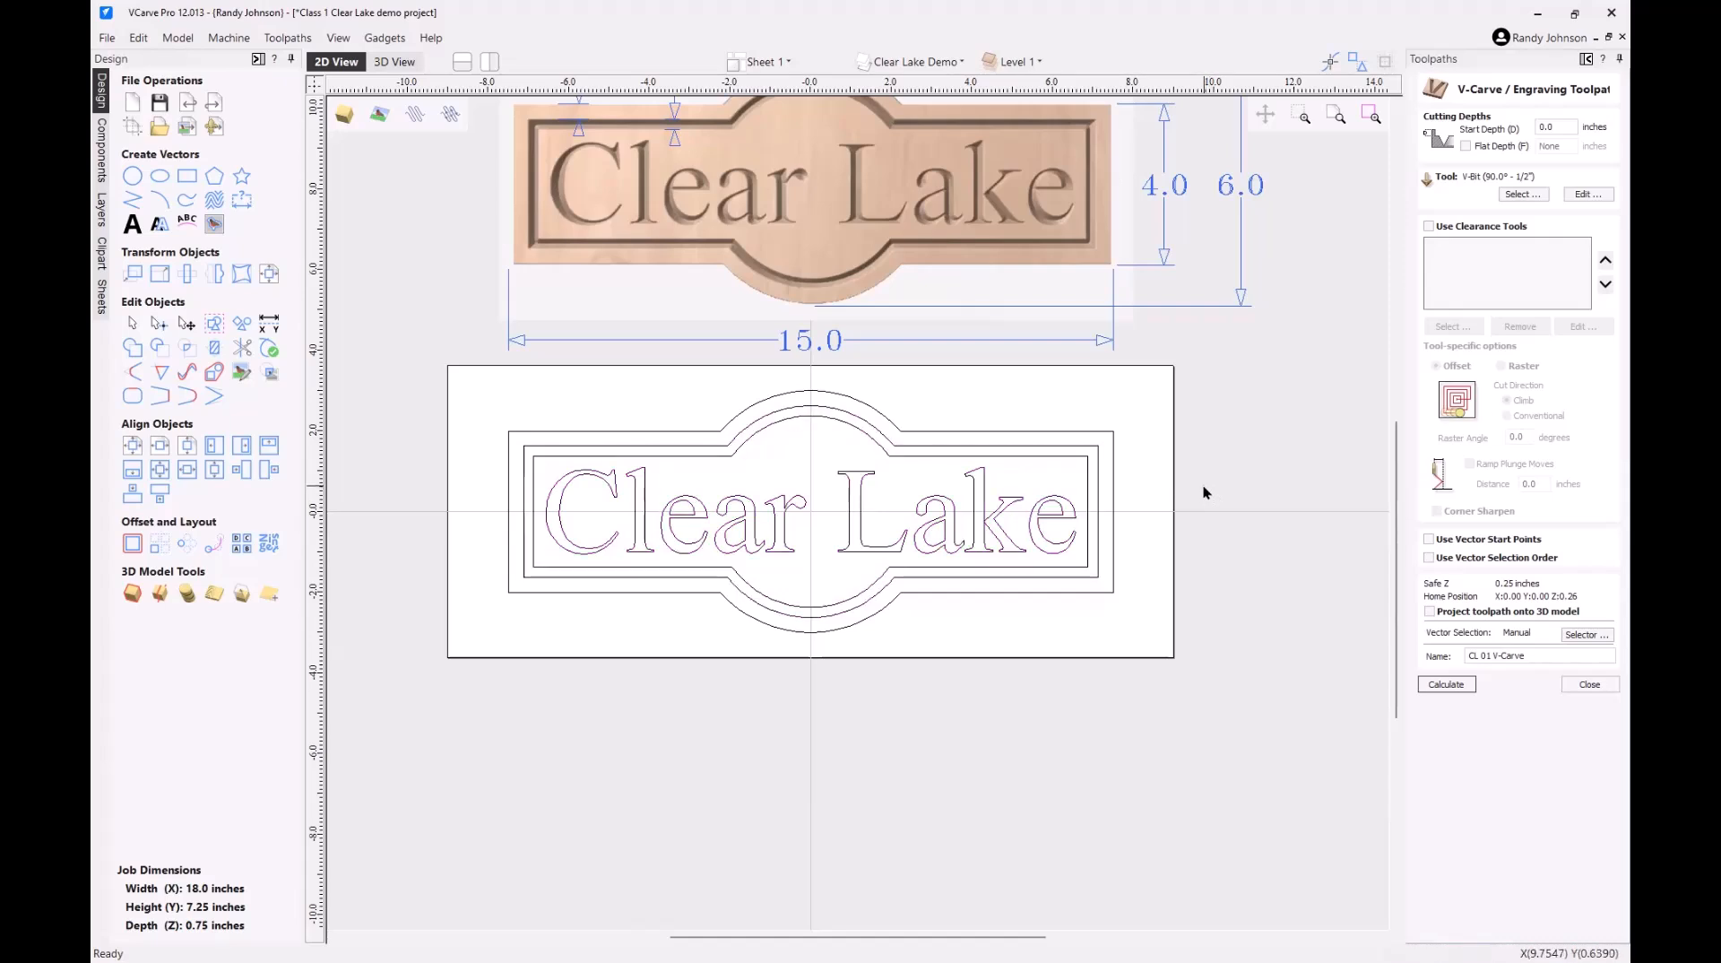
pyautogui.click(1021, 482)
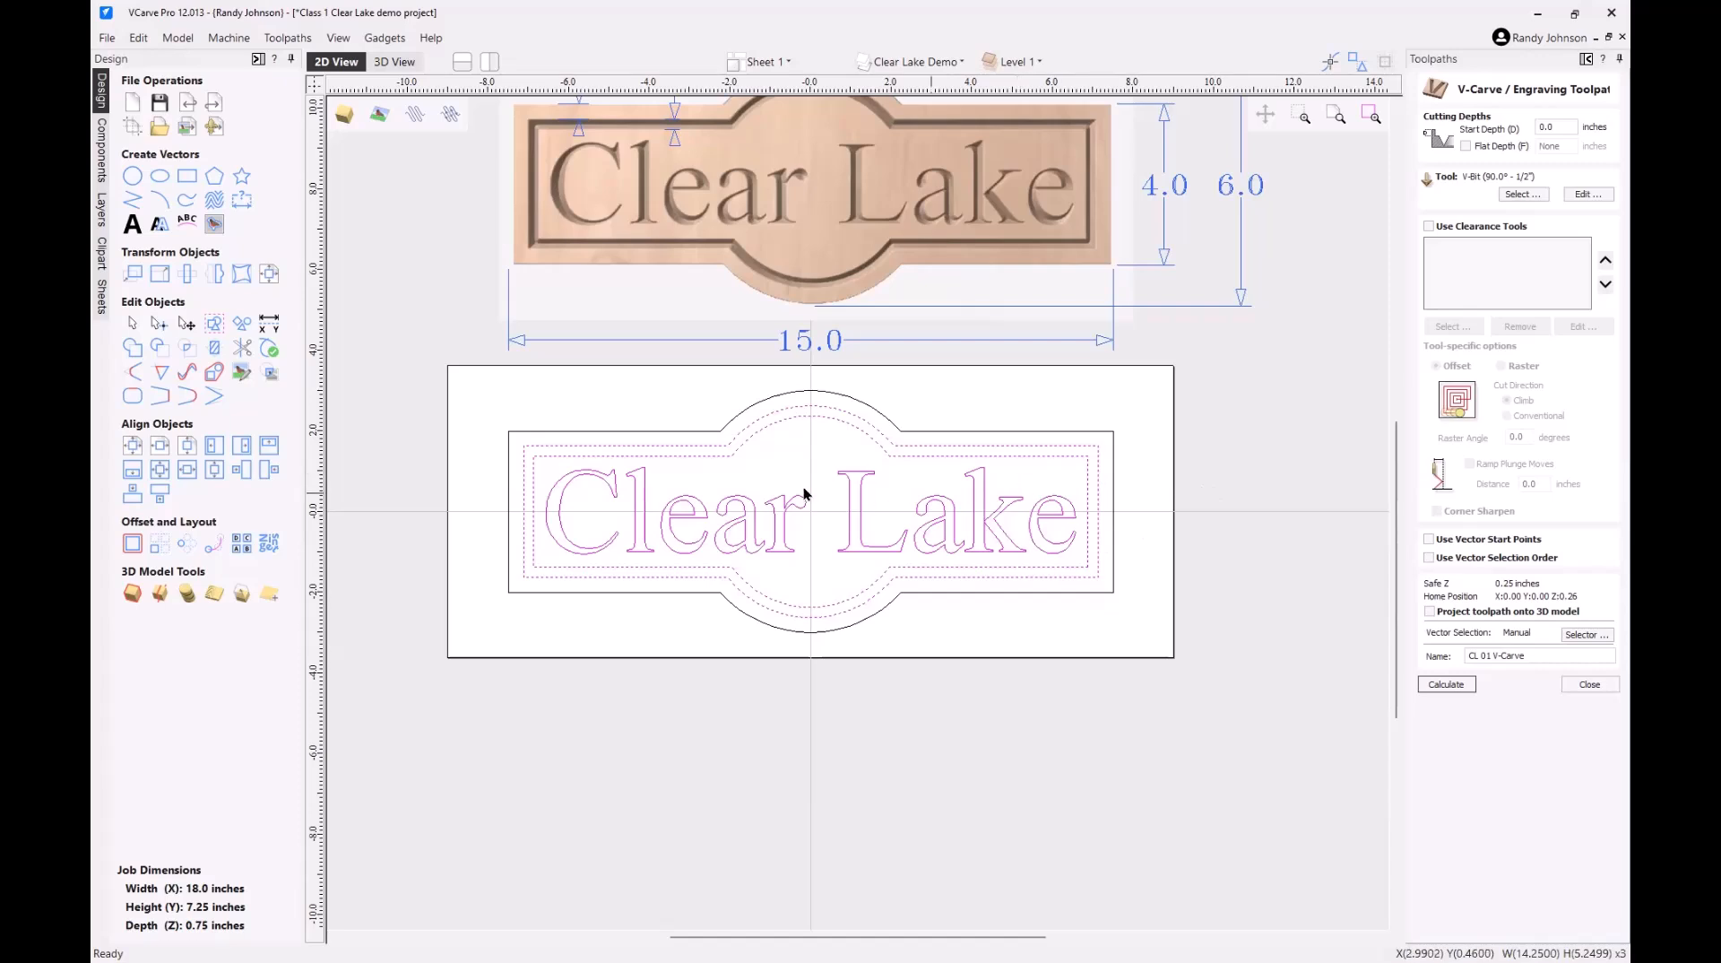
pyautogui.click(437, 423)
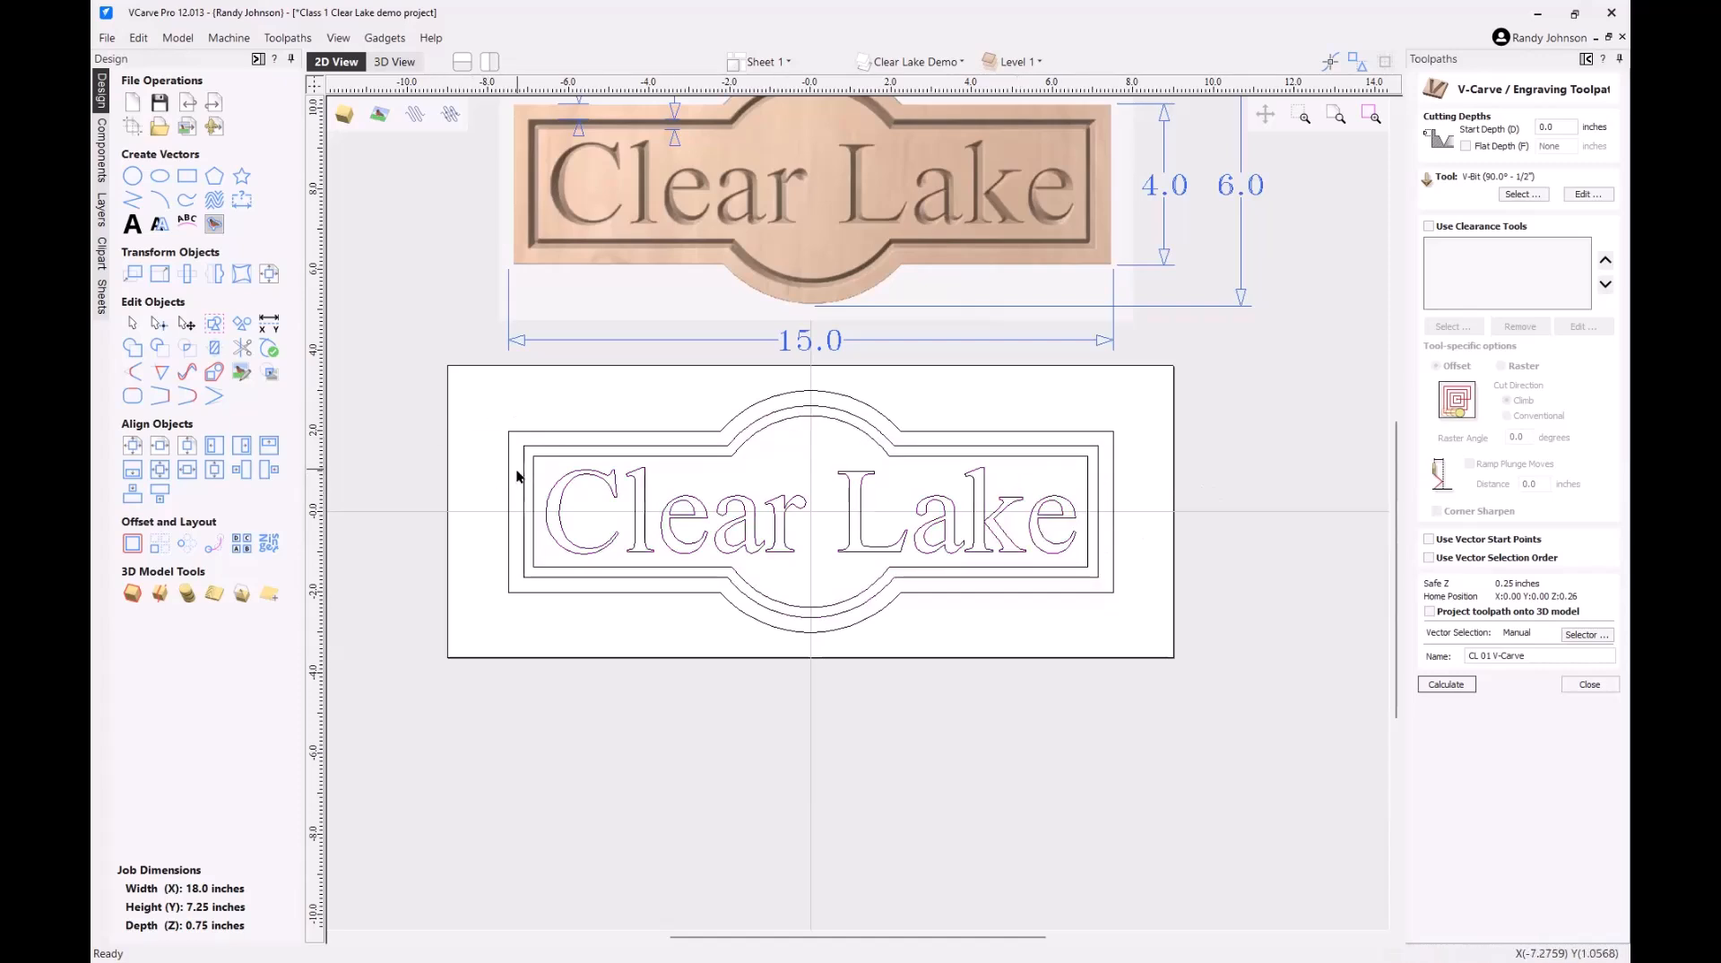
# - Try selecting the inner borders and lettering with a selection window around them, and clear the selection
pyautogui.moveTo(518, 468); pyautogui.dragTo(676, 534)
pyautogui.moveTo(476, 394); pyautogui.dragTo(1108, 627)
pyautogui.moveTo(1107, 627); pyautogui.dragTo(1108, 628)
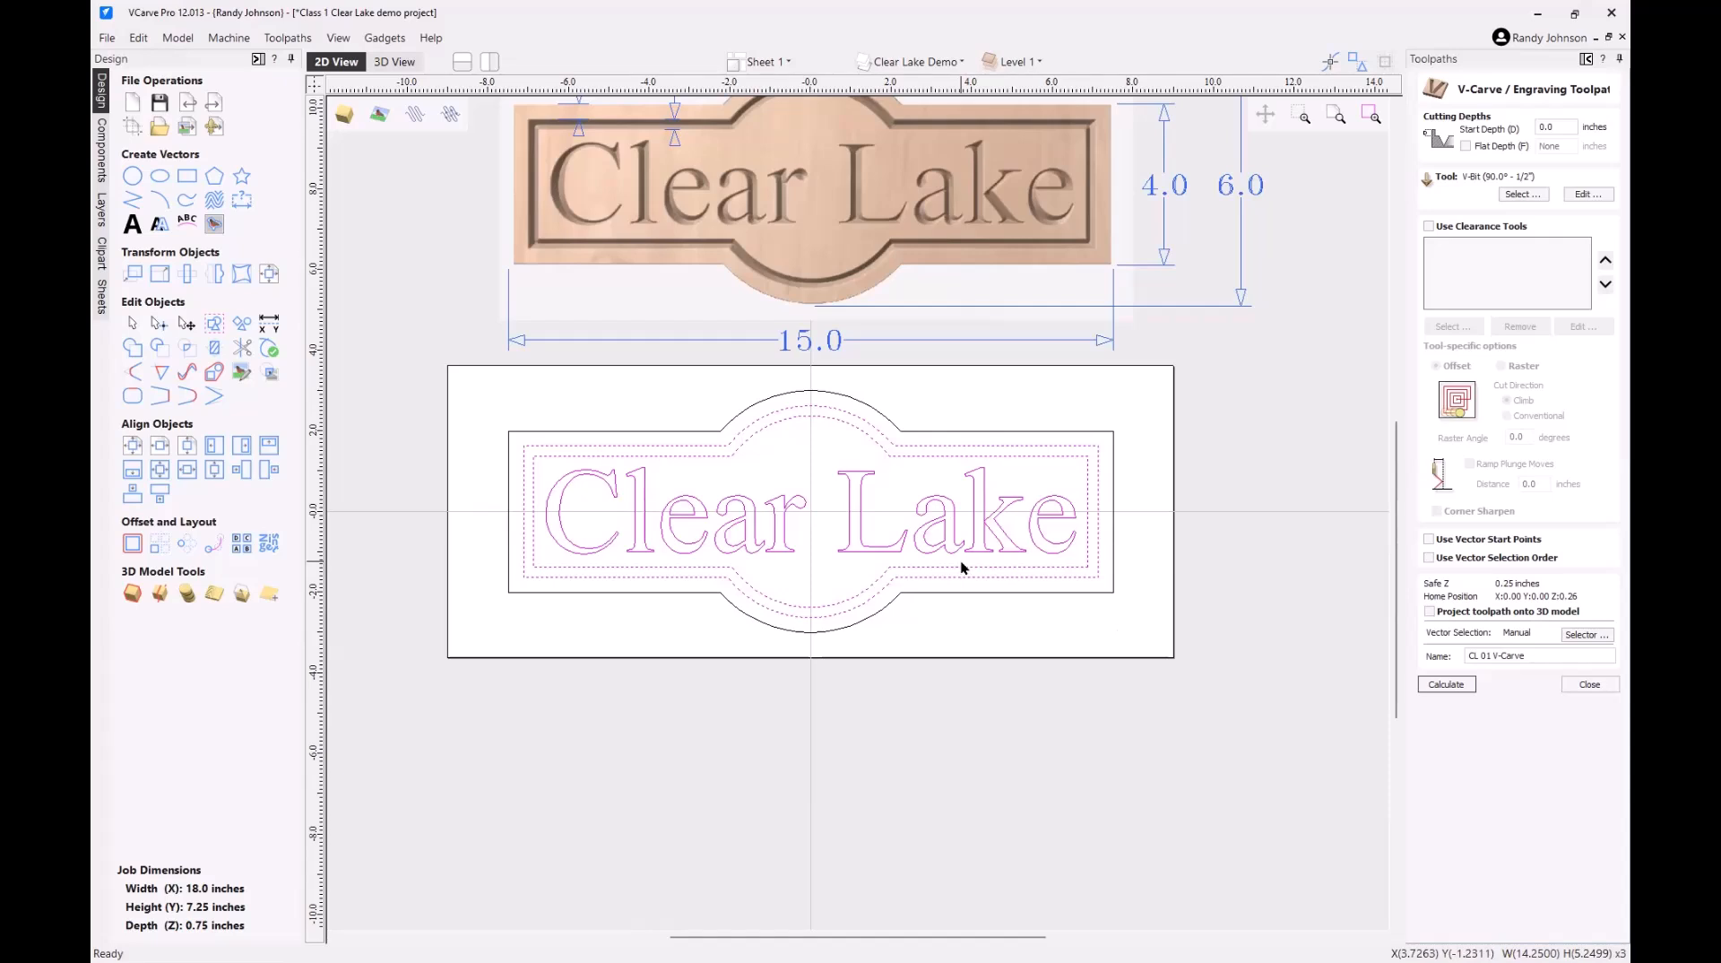
pyautogui.click(1151, 542)
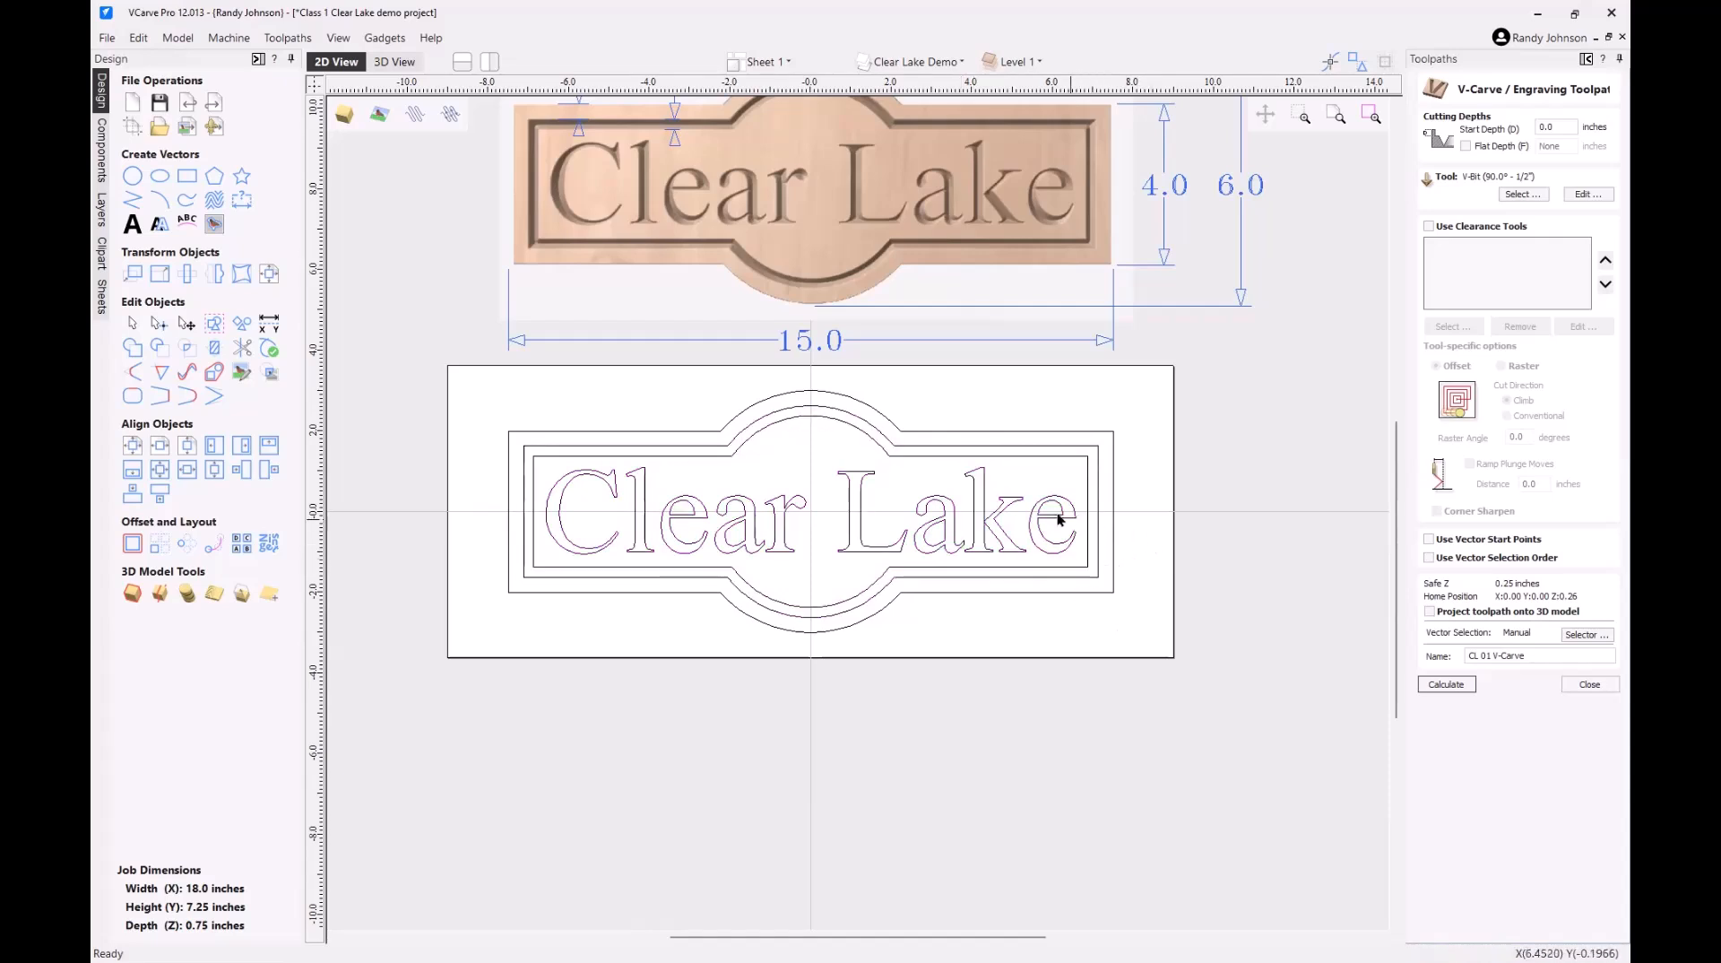
# - Select the two inner border outlines and the "Clear Lake" lettering, and calculate the V-carve toolpath
pyautogui.moveTo(1058, 513); pyautogui.dragTo(1028, 507)
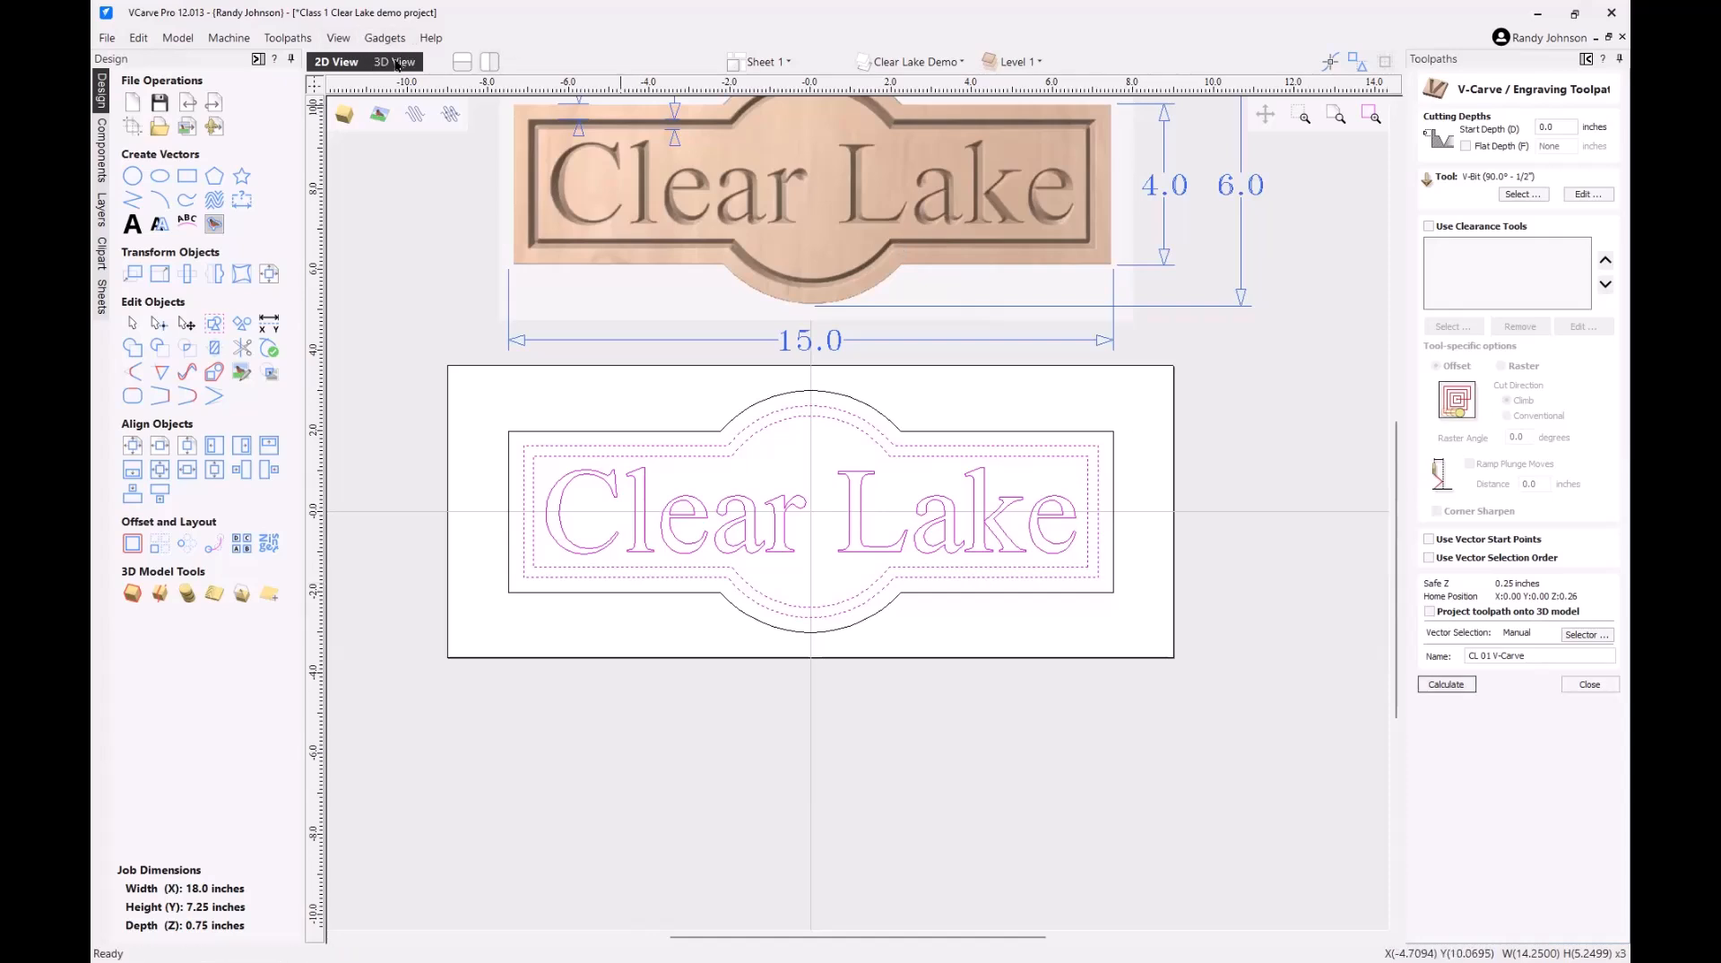
pyautogui.click(1447, 684)
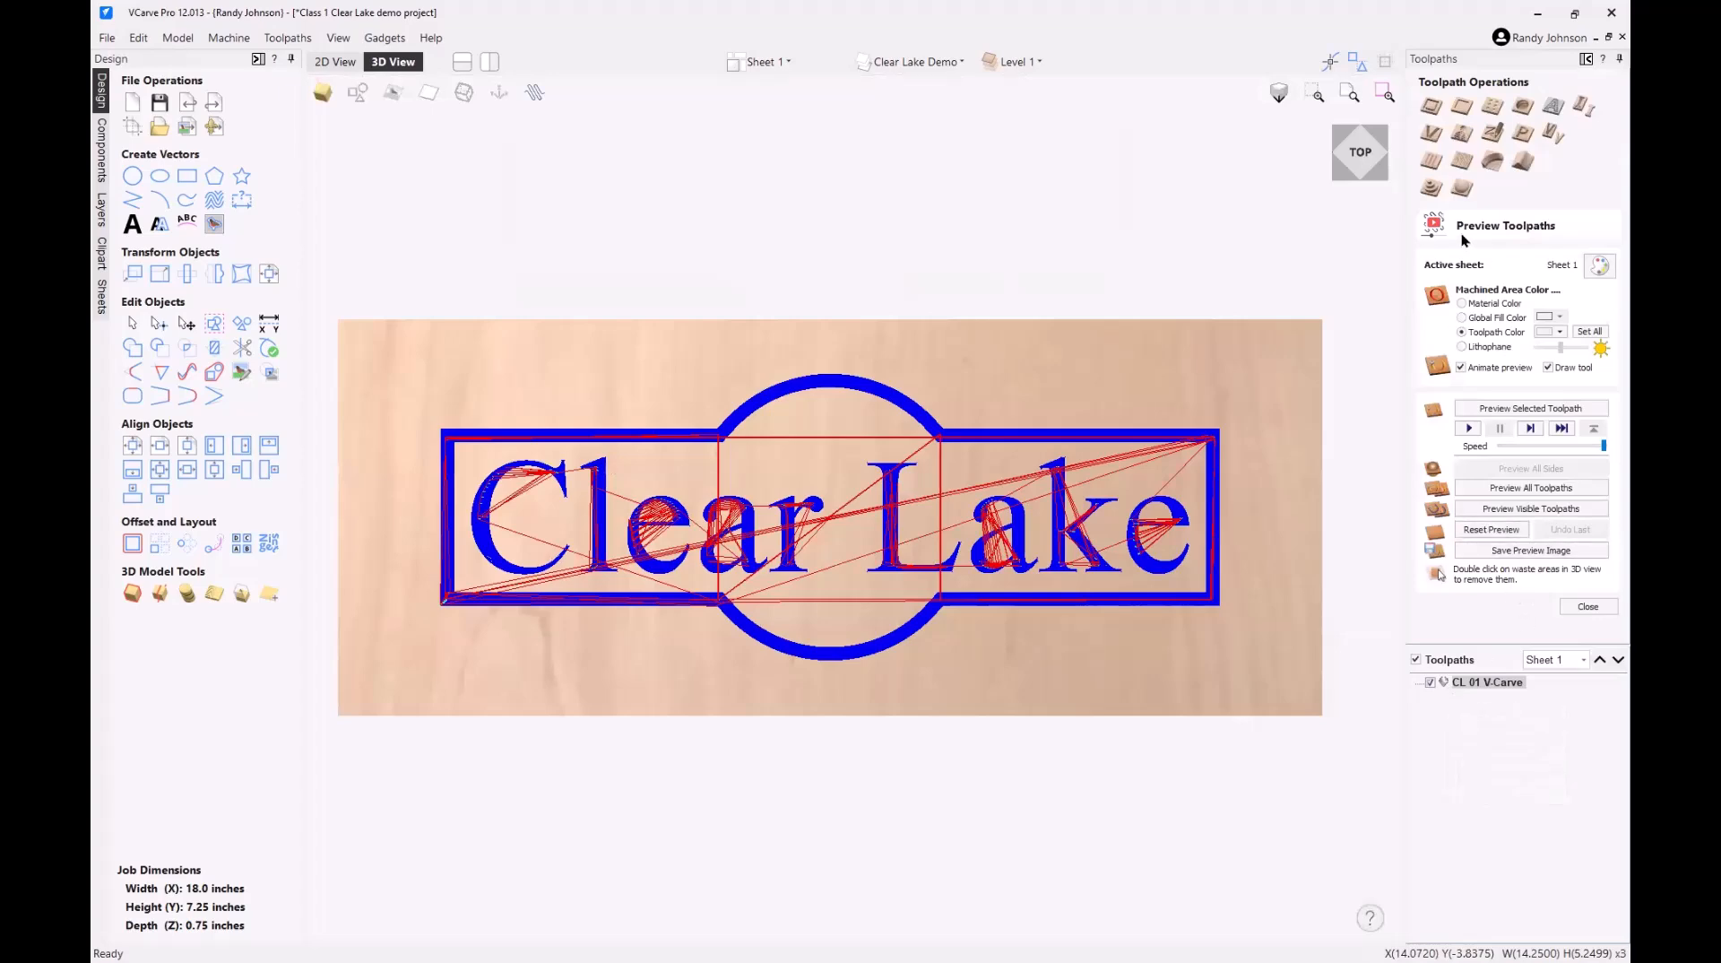
# - Inspect the calculated toolpath in 3D and simulate the selected CL 01 V-Carve toolpath on the material
pyautogui.moveTo(804, 620); pyautogui.dragTo(854, 557)
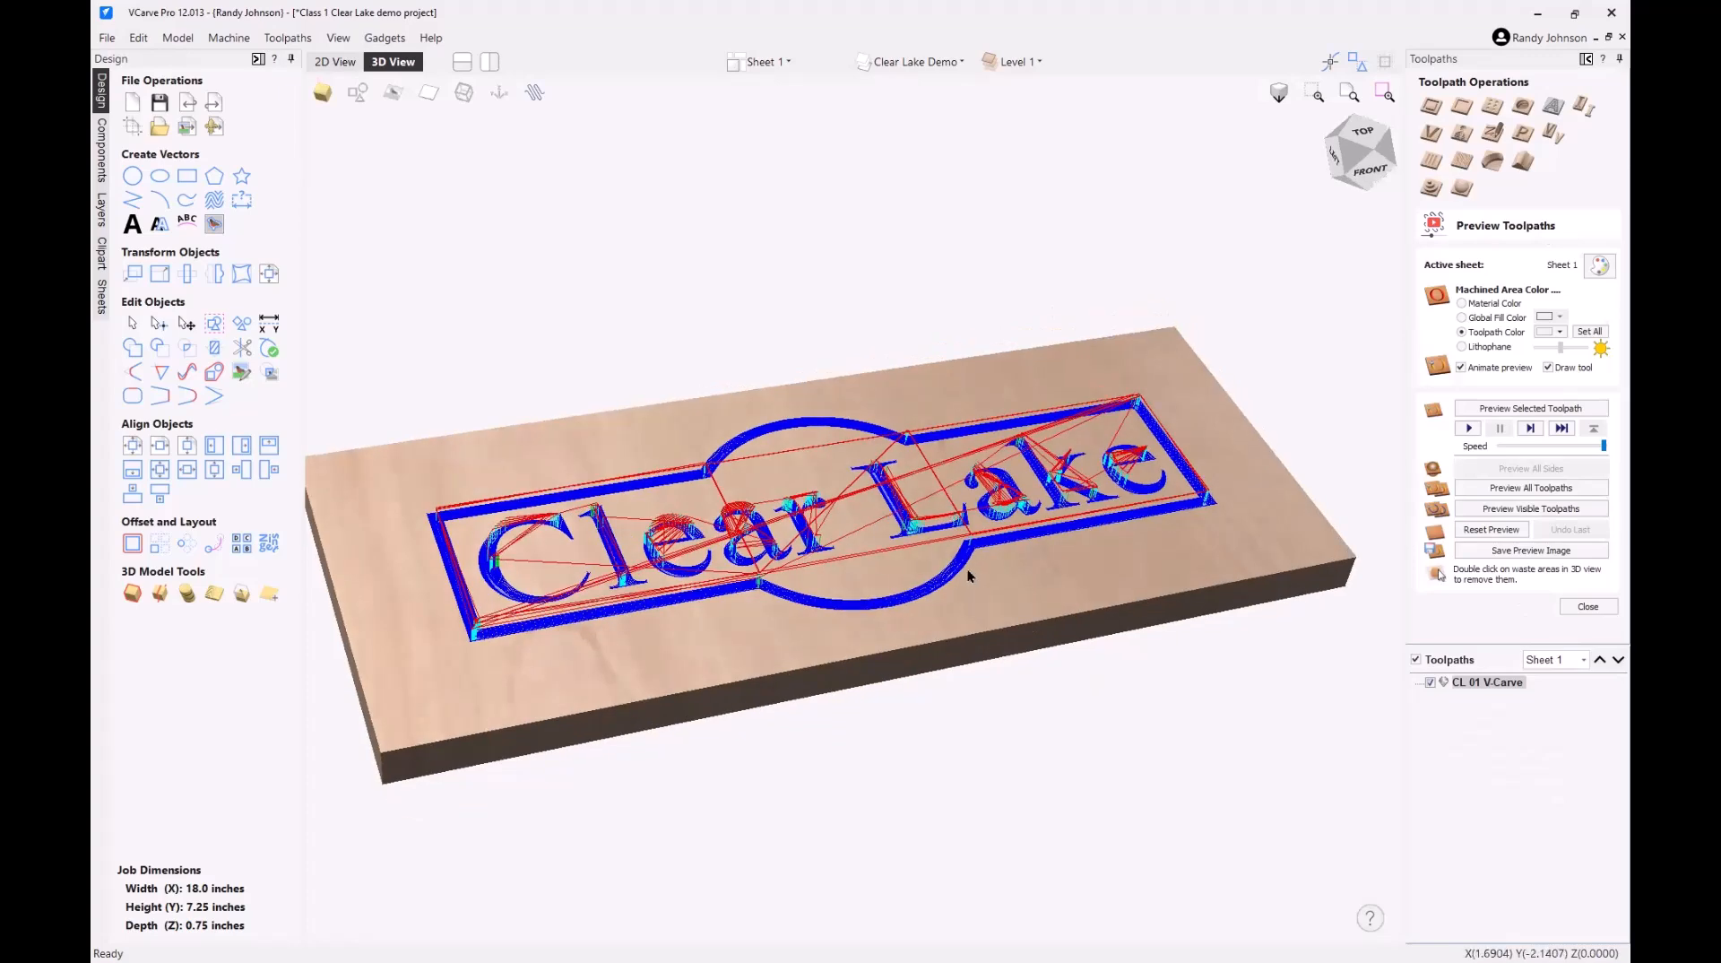
pyautogui.scroll(3, 973, 570)
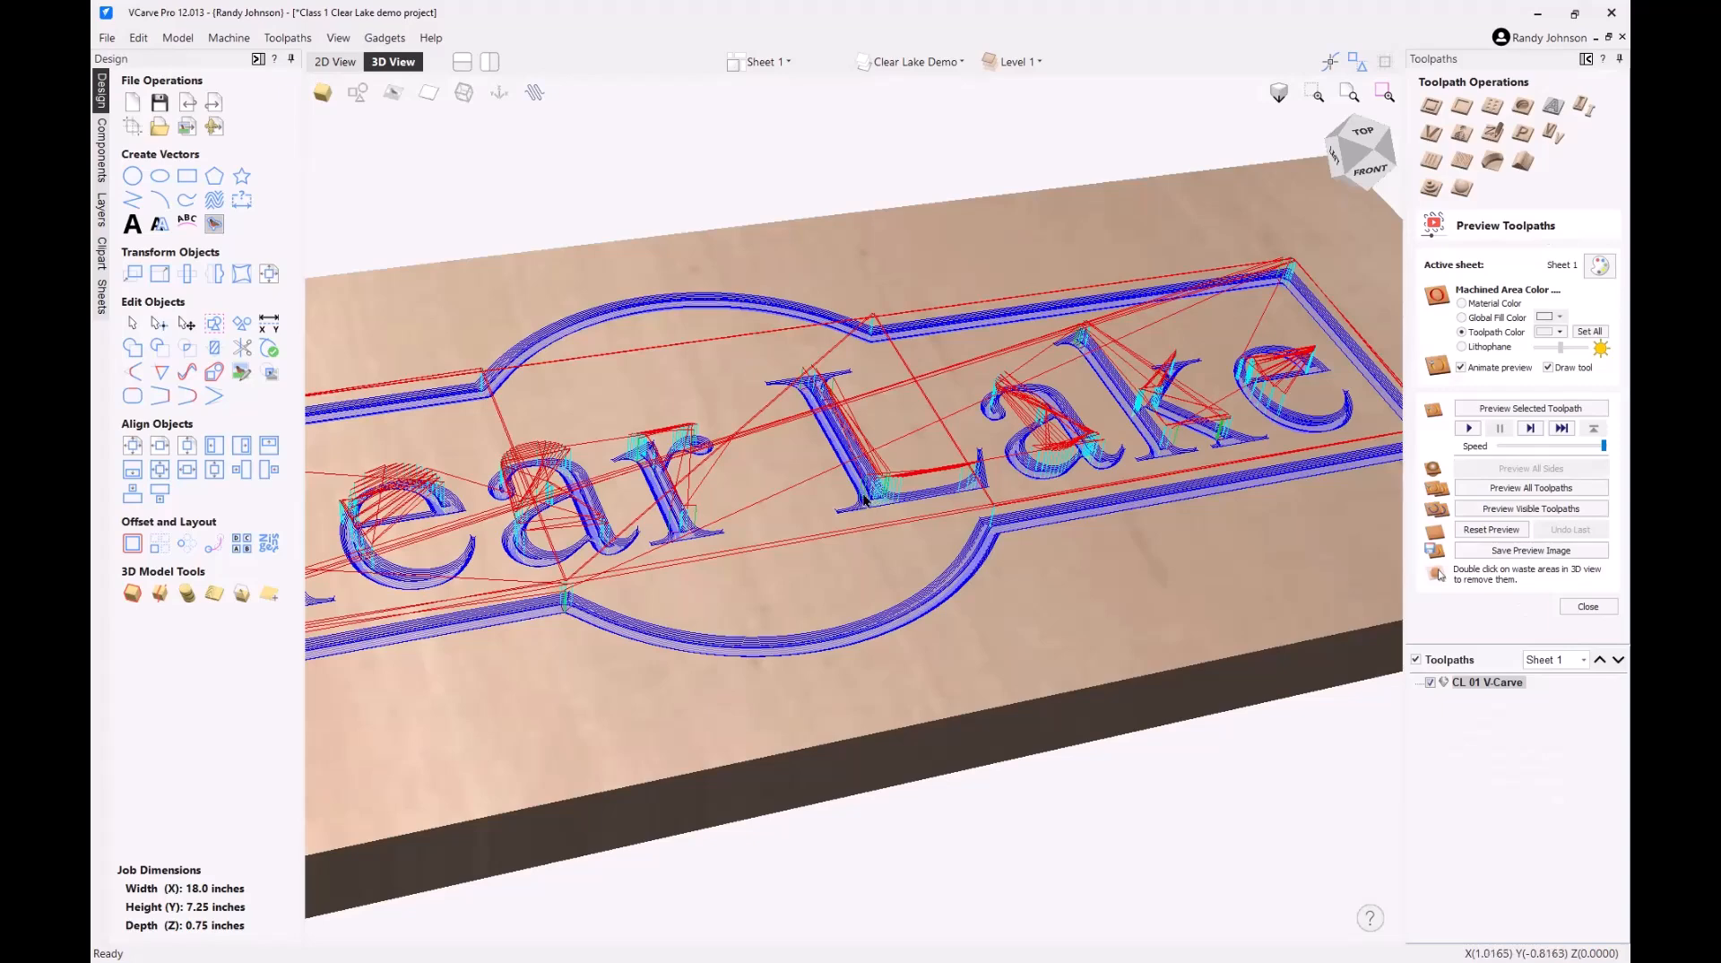
pyautogui.scroll(-5, 847, 539)
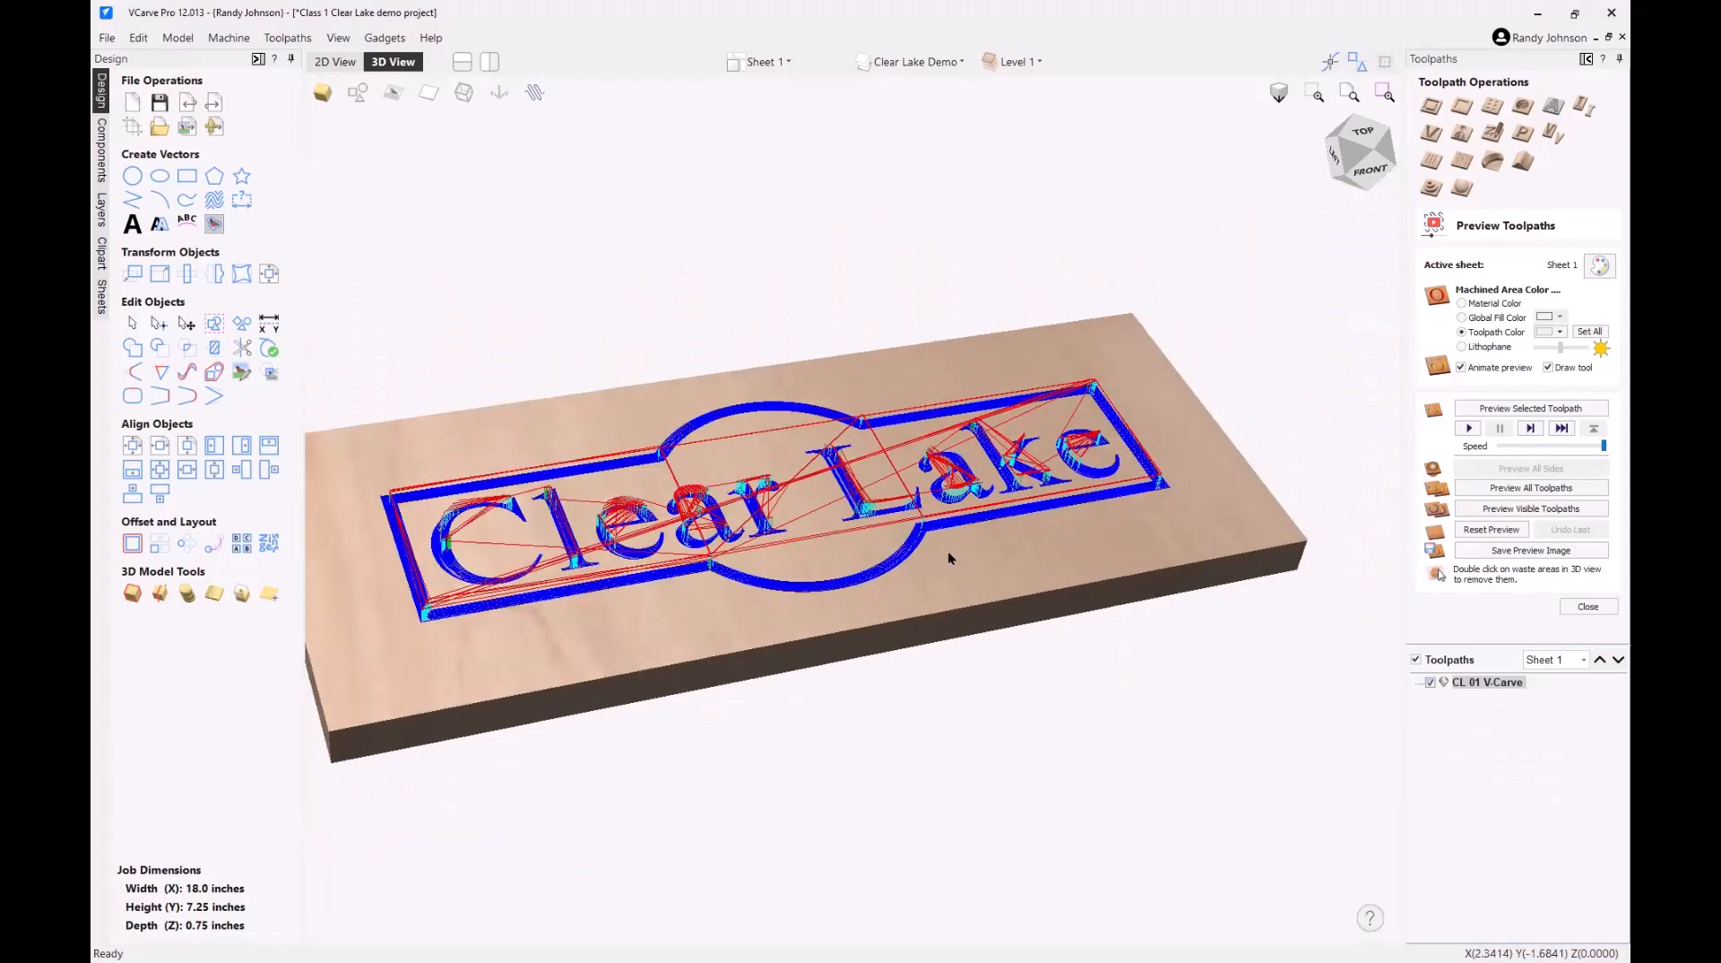
pyautogui.moveTo(950, 553); pyautogui.dragTo(956, 593)
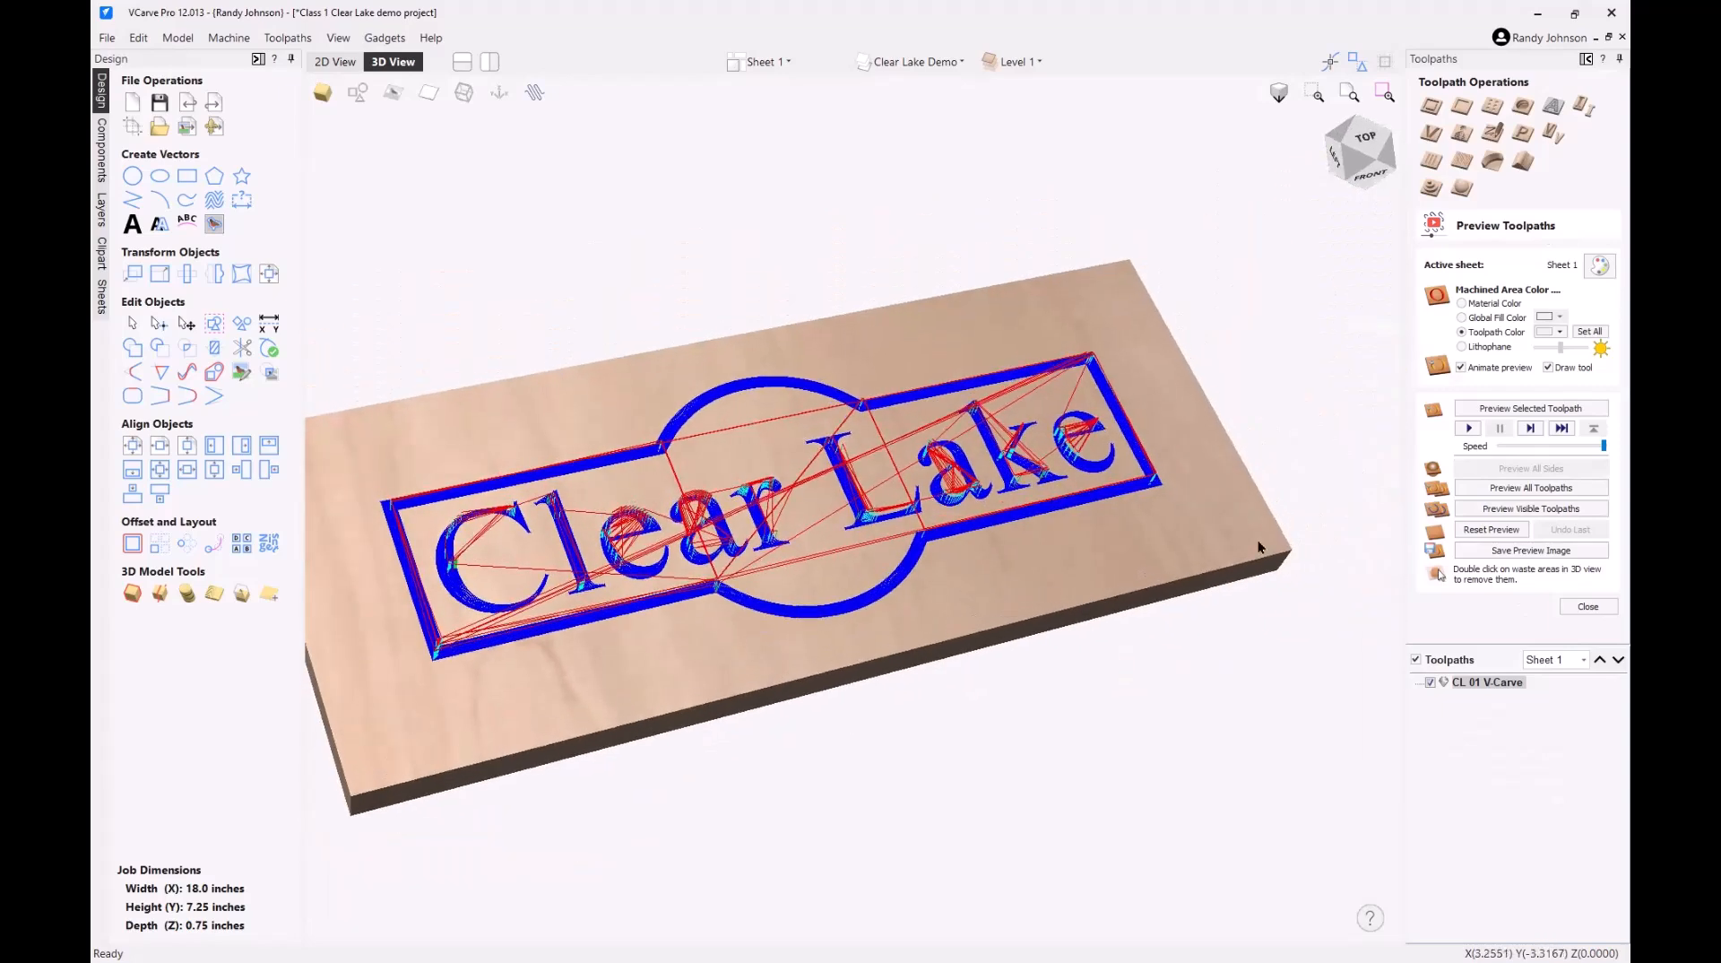
pyautogui.click(1518, 409)
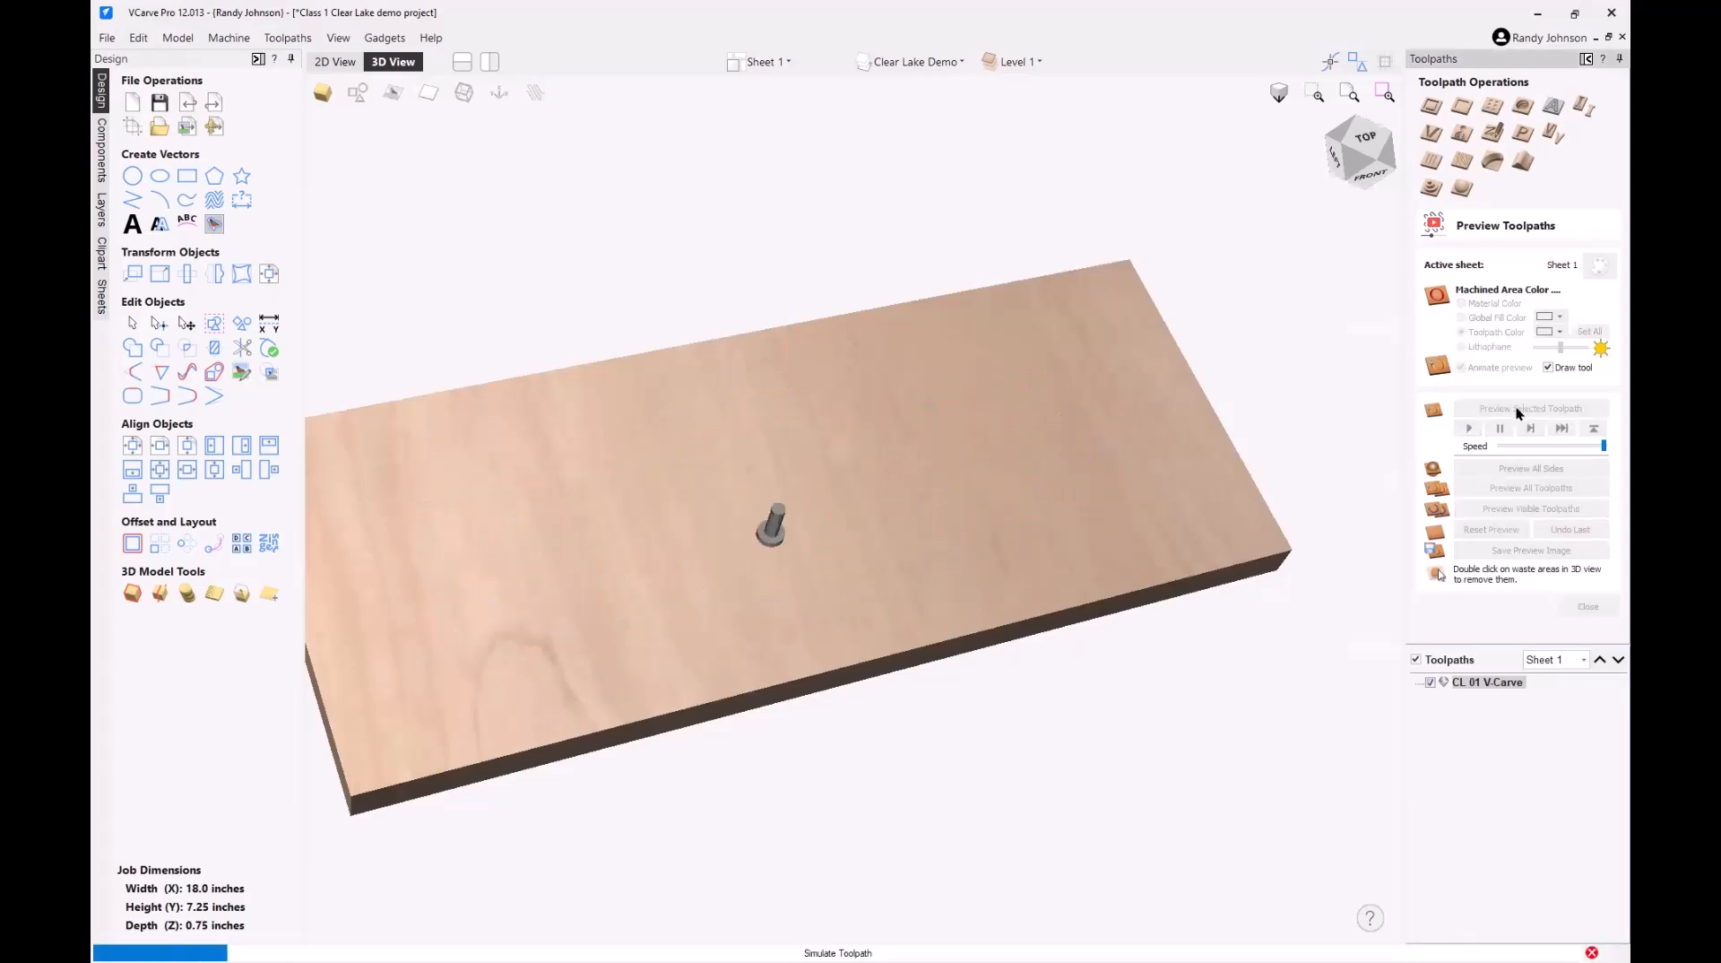
pyautogui.moveTo(909, 562); pyautogui.dragTo(960, 488)
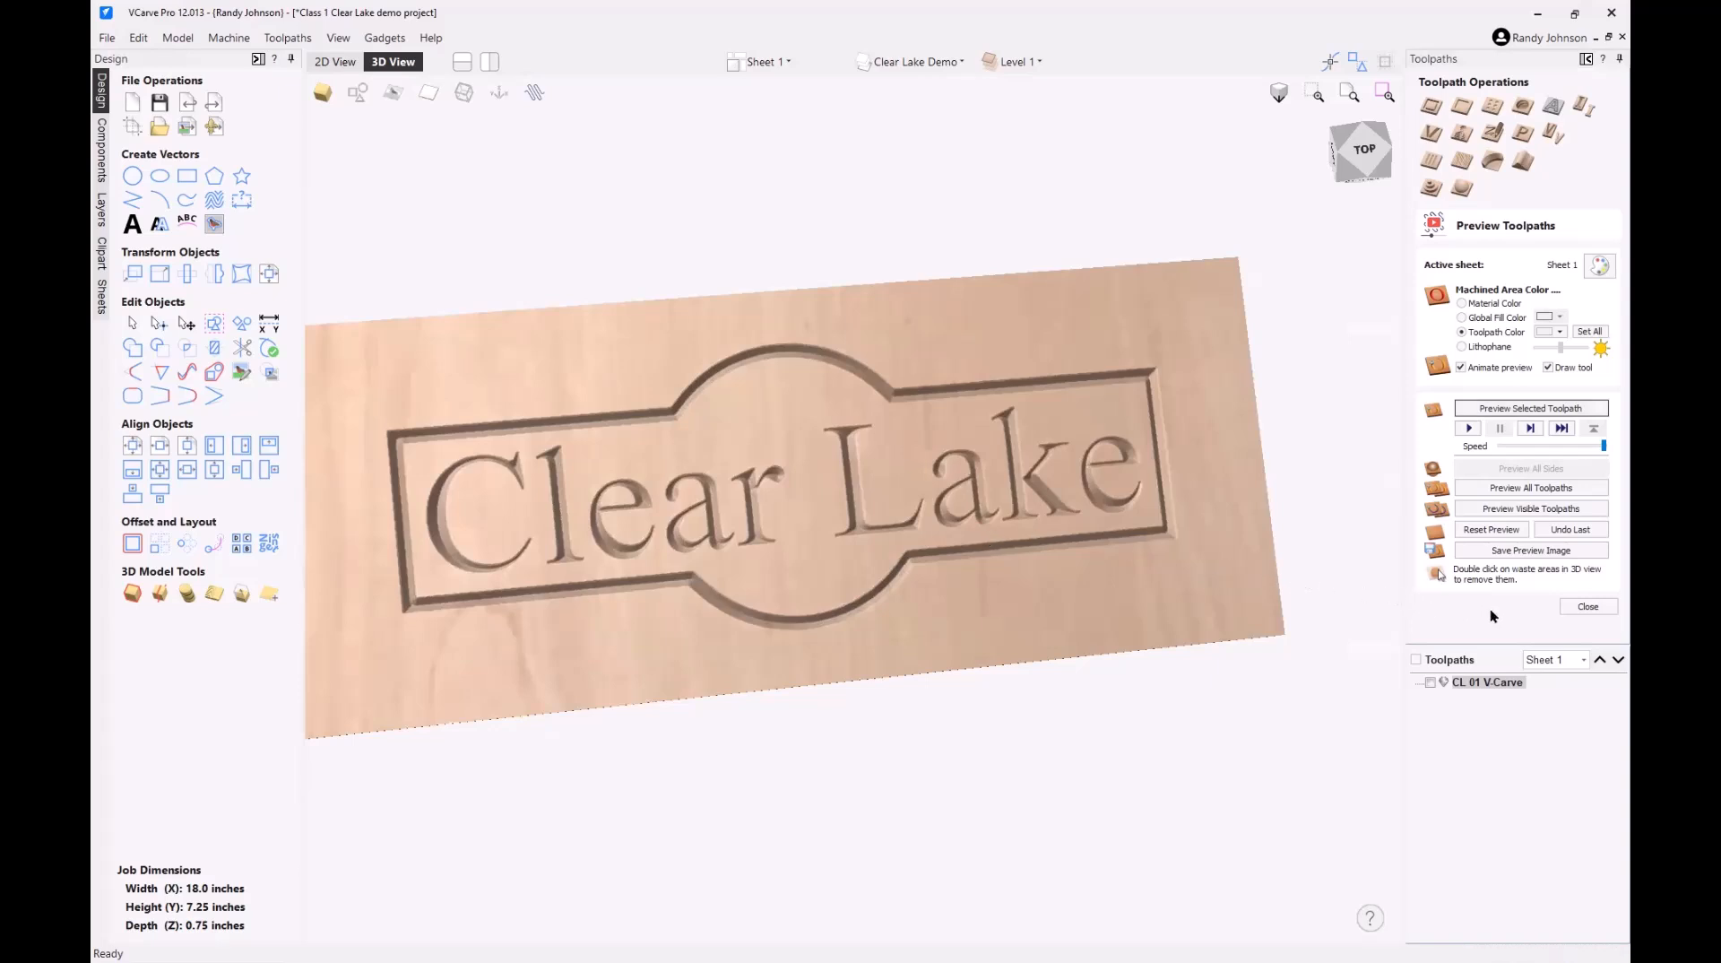
# - Close the toolpath preview and show the design vectors over the carved material in the 3D view
pyautogui.click(1587, 607)
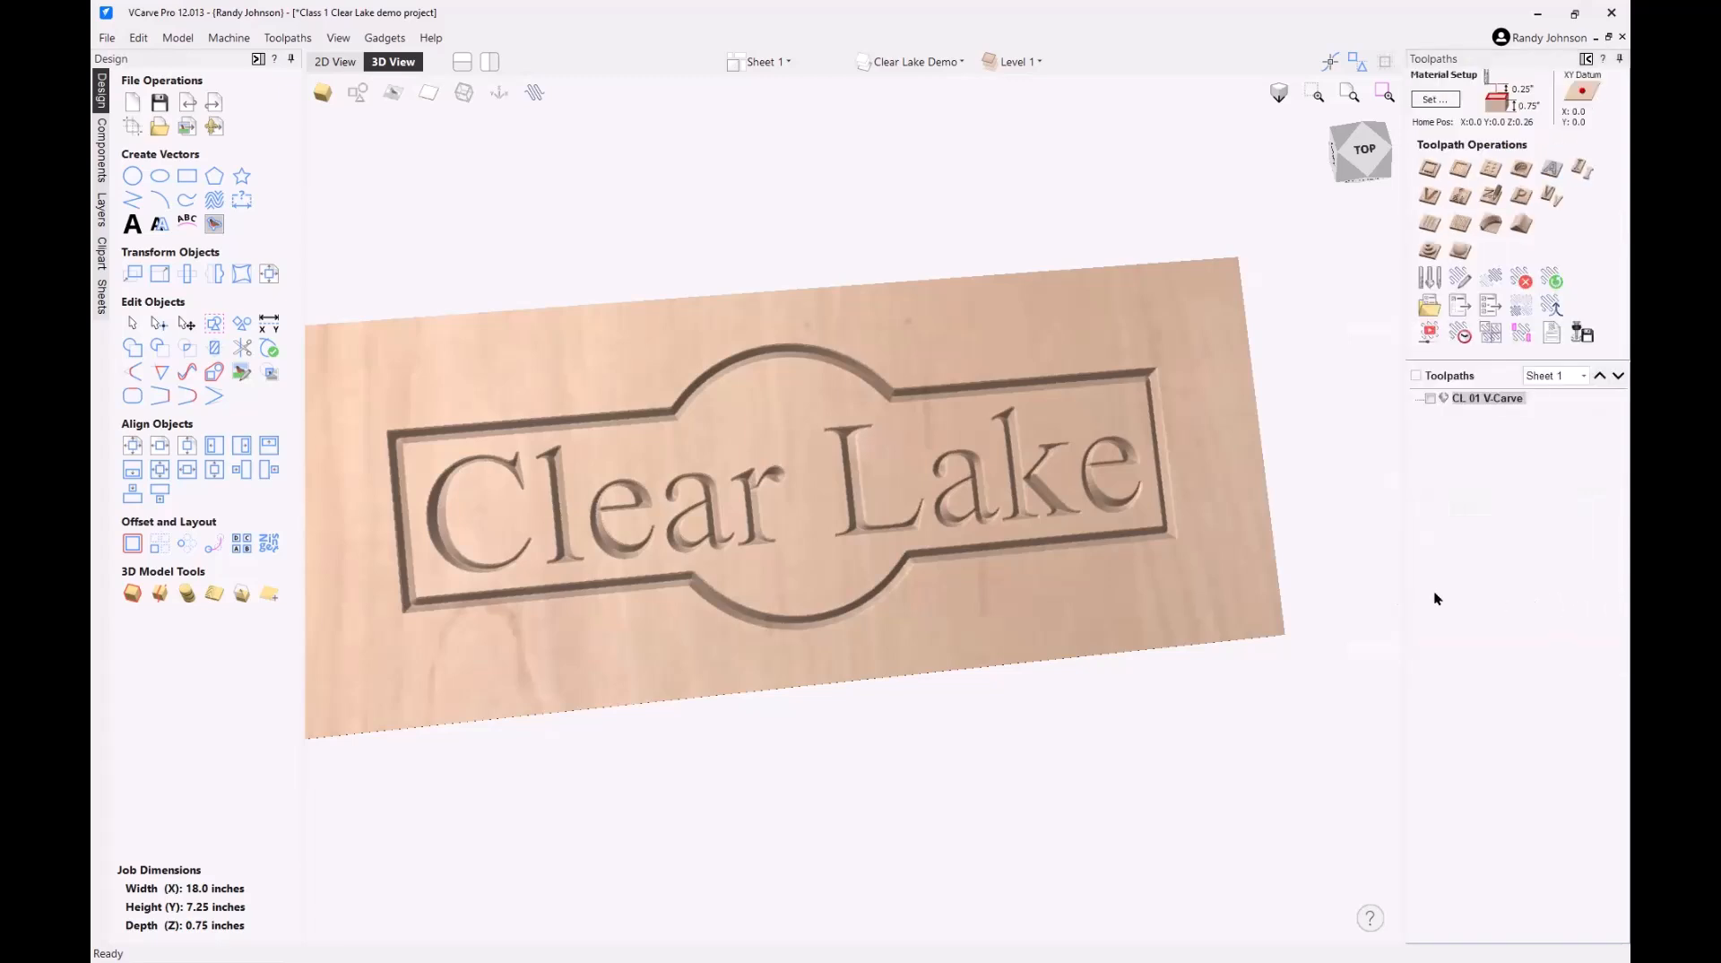
pyautogui.moveTo(984, 557); pyautogui.dragTo(1031, 504)
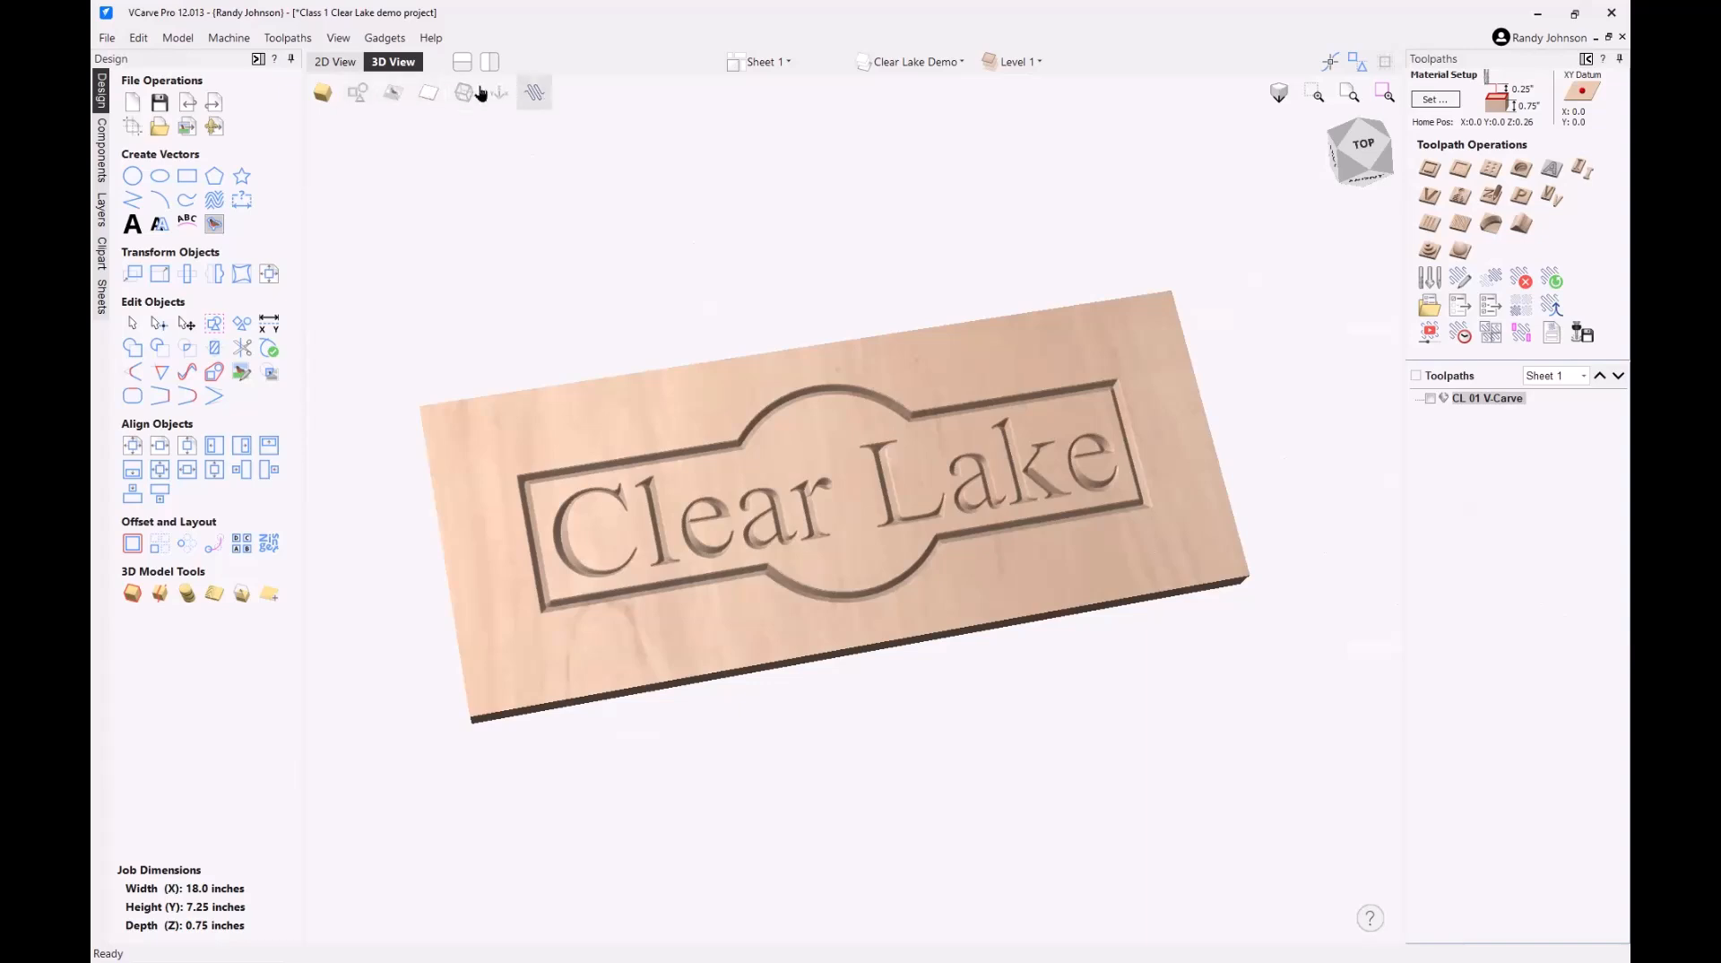
pyautogui.click(359, 96)
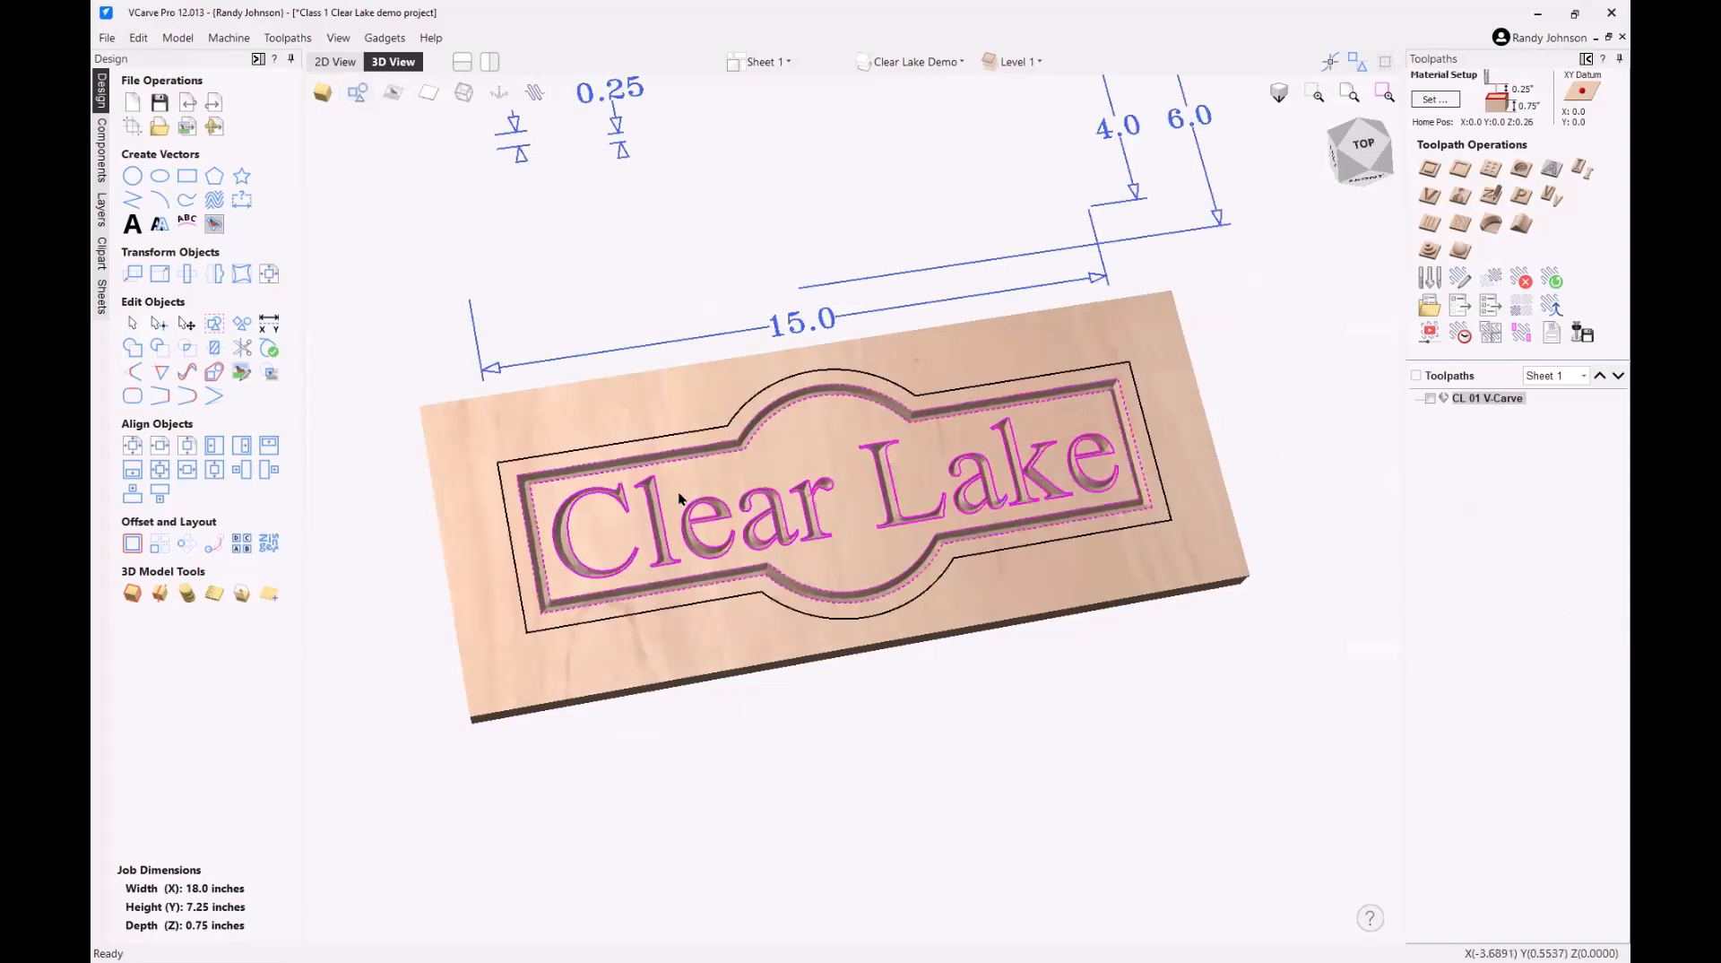
pyautogui.scroll(-3, 680, 497)
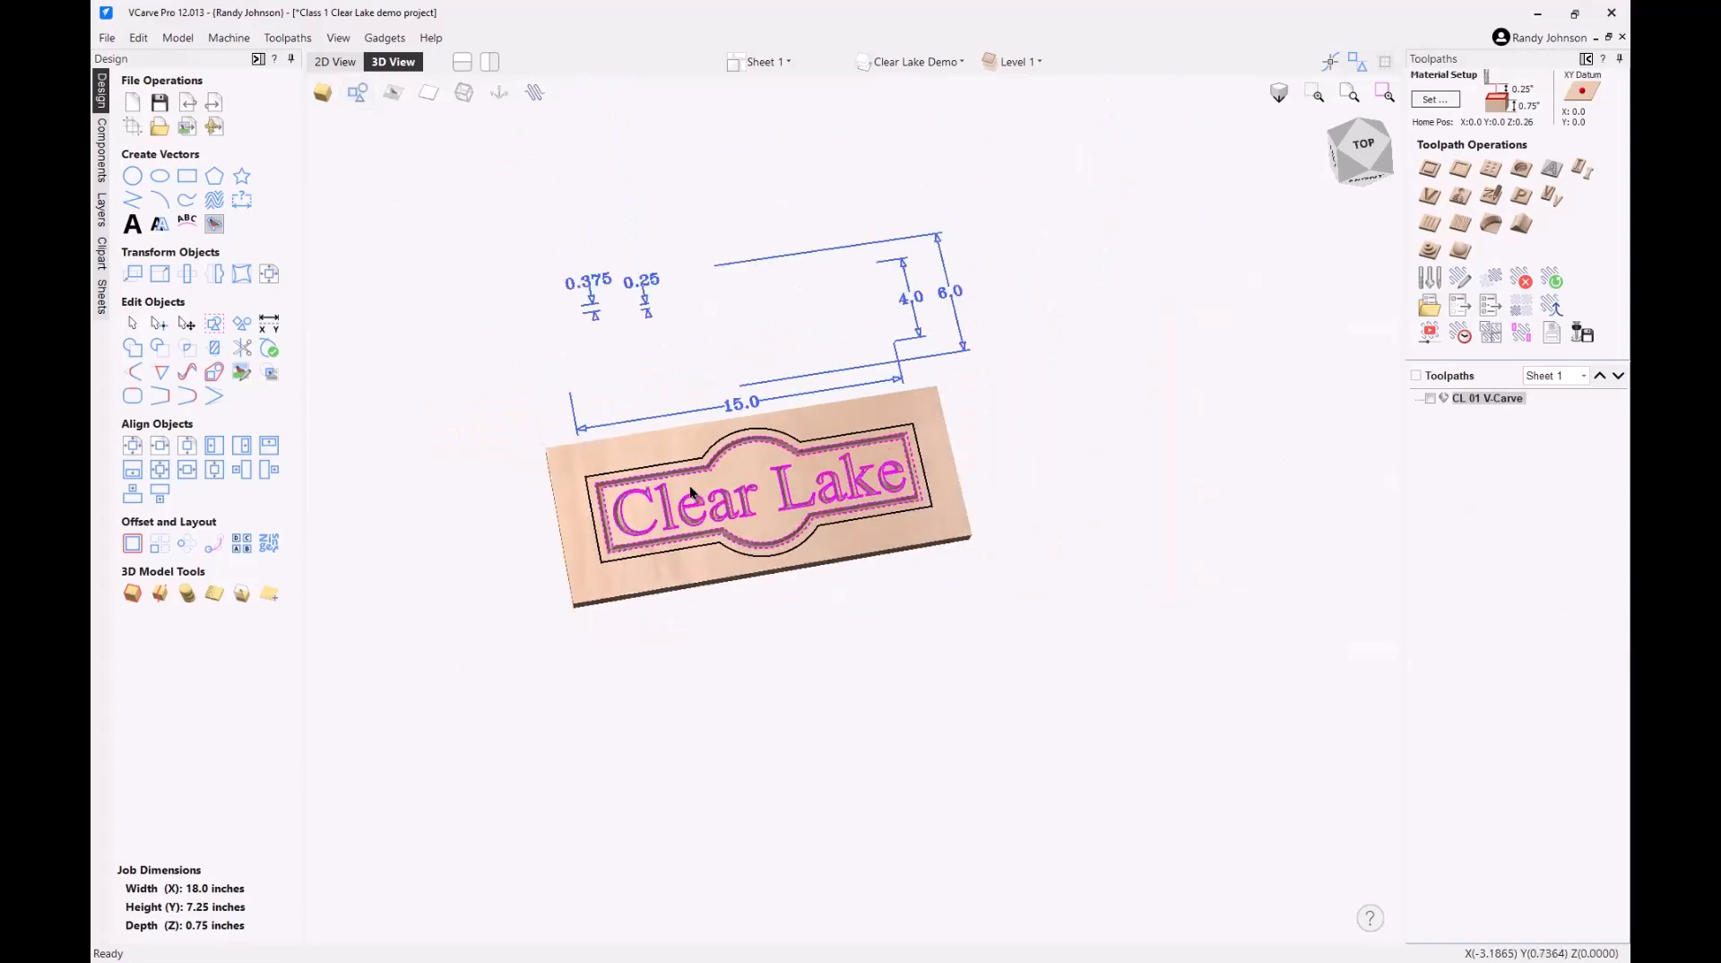
# - Compare the 2D and 3D views stacked in a horizontal split, and return to the full-size 3D view
pyautogui.click(464, 63)
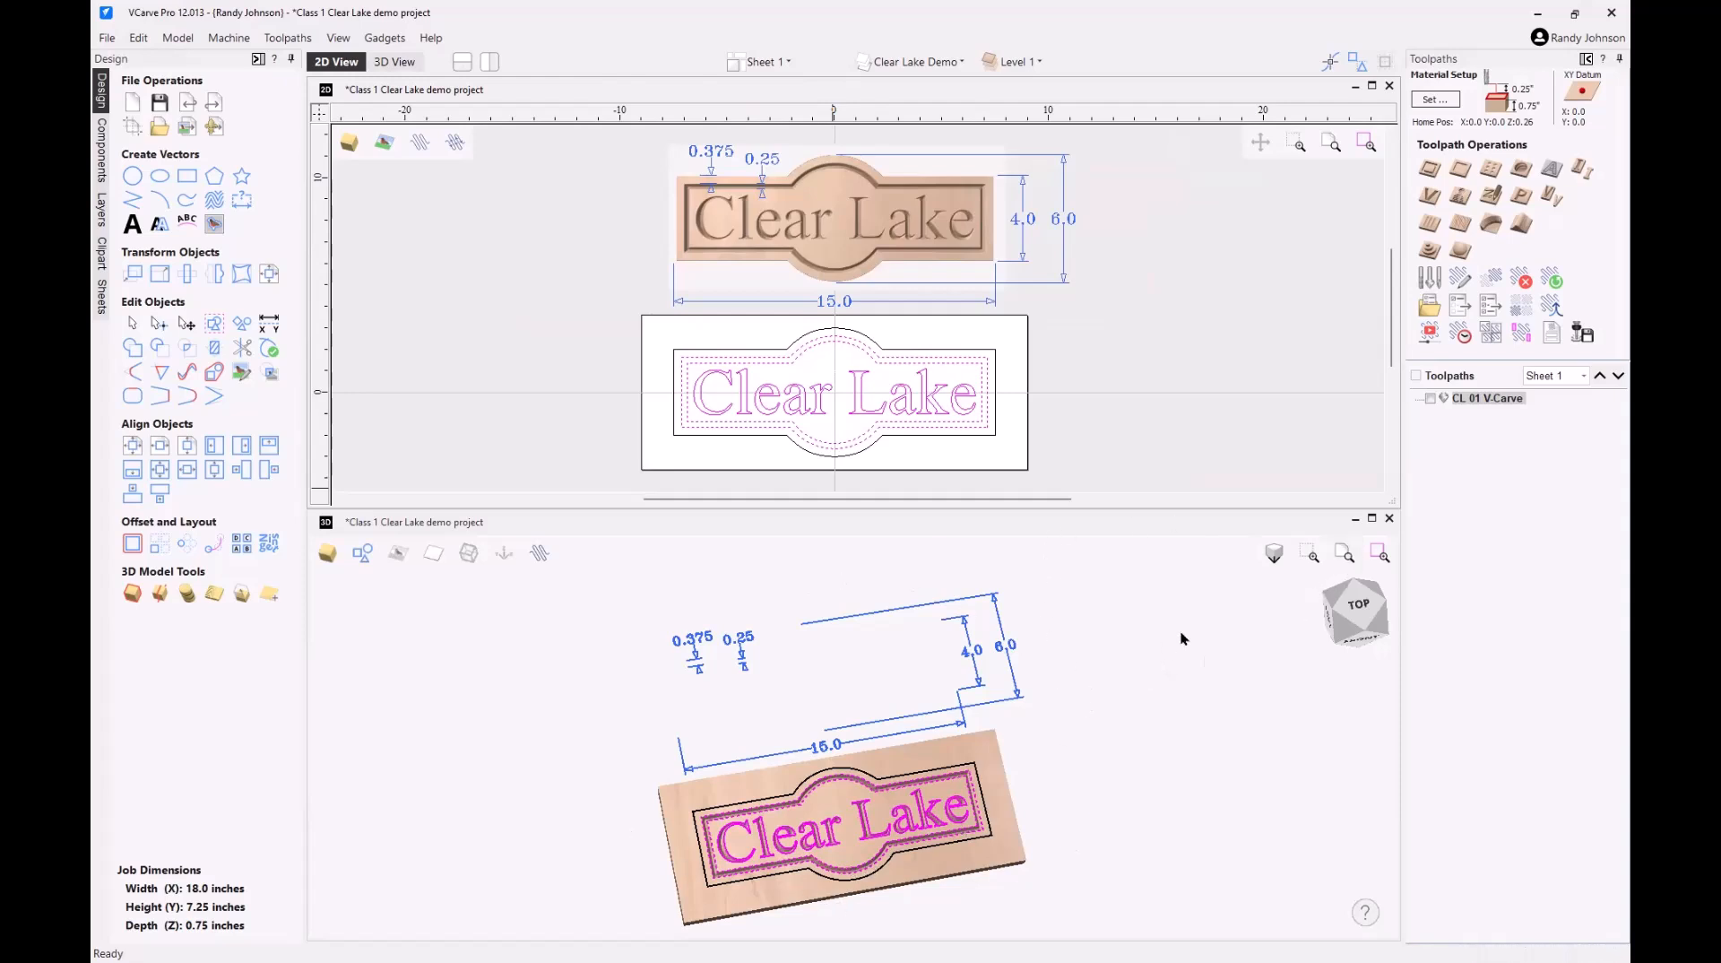
pyautogui.click(1372, 519)
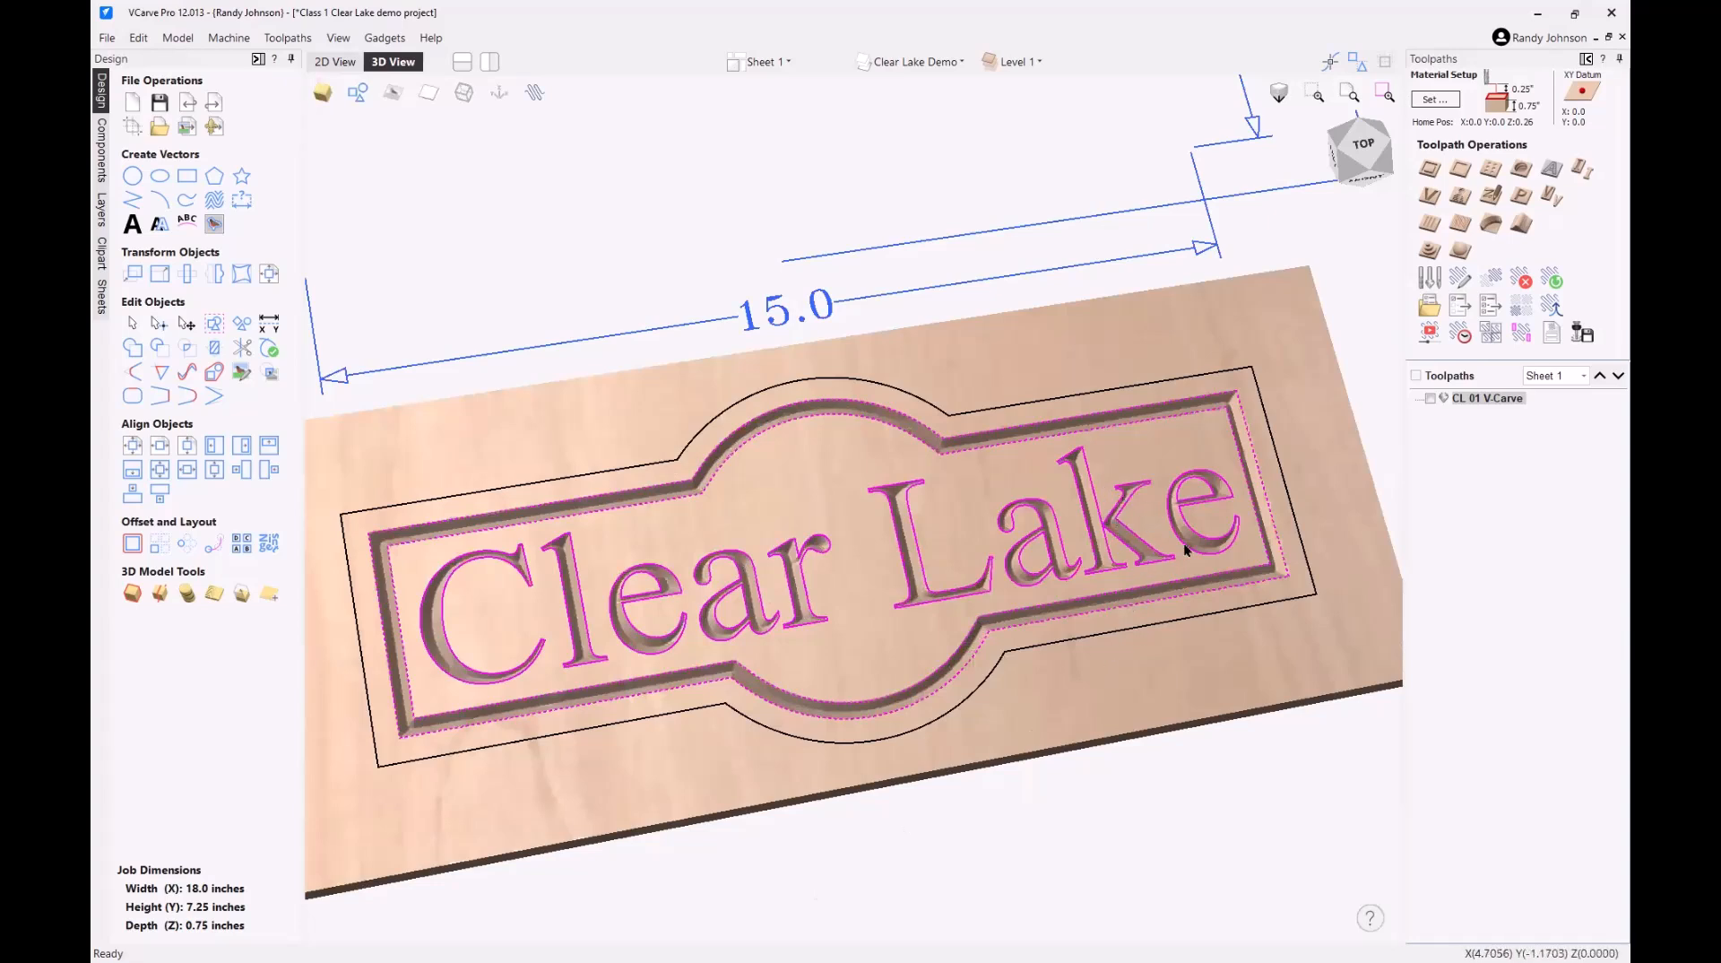
# - In the 2D view, clear the vector selection, reopen the CL 01 V-Carve toolpath to recall its vectors, and close it
pyautogui.moveTo(1484, 403)
pyautogui.click(337, 65)
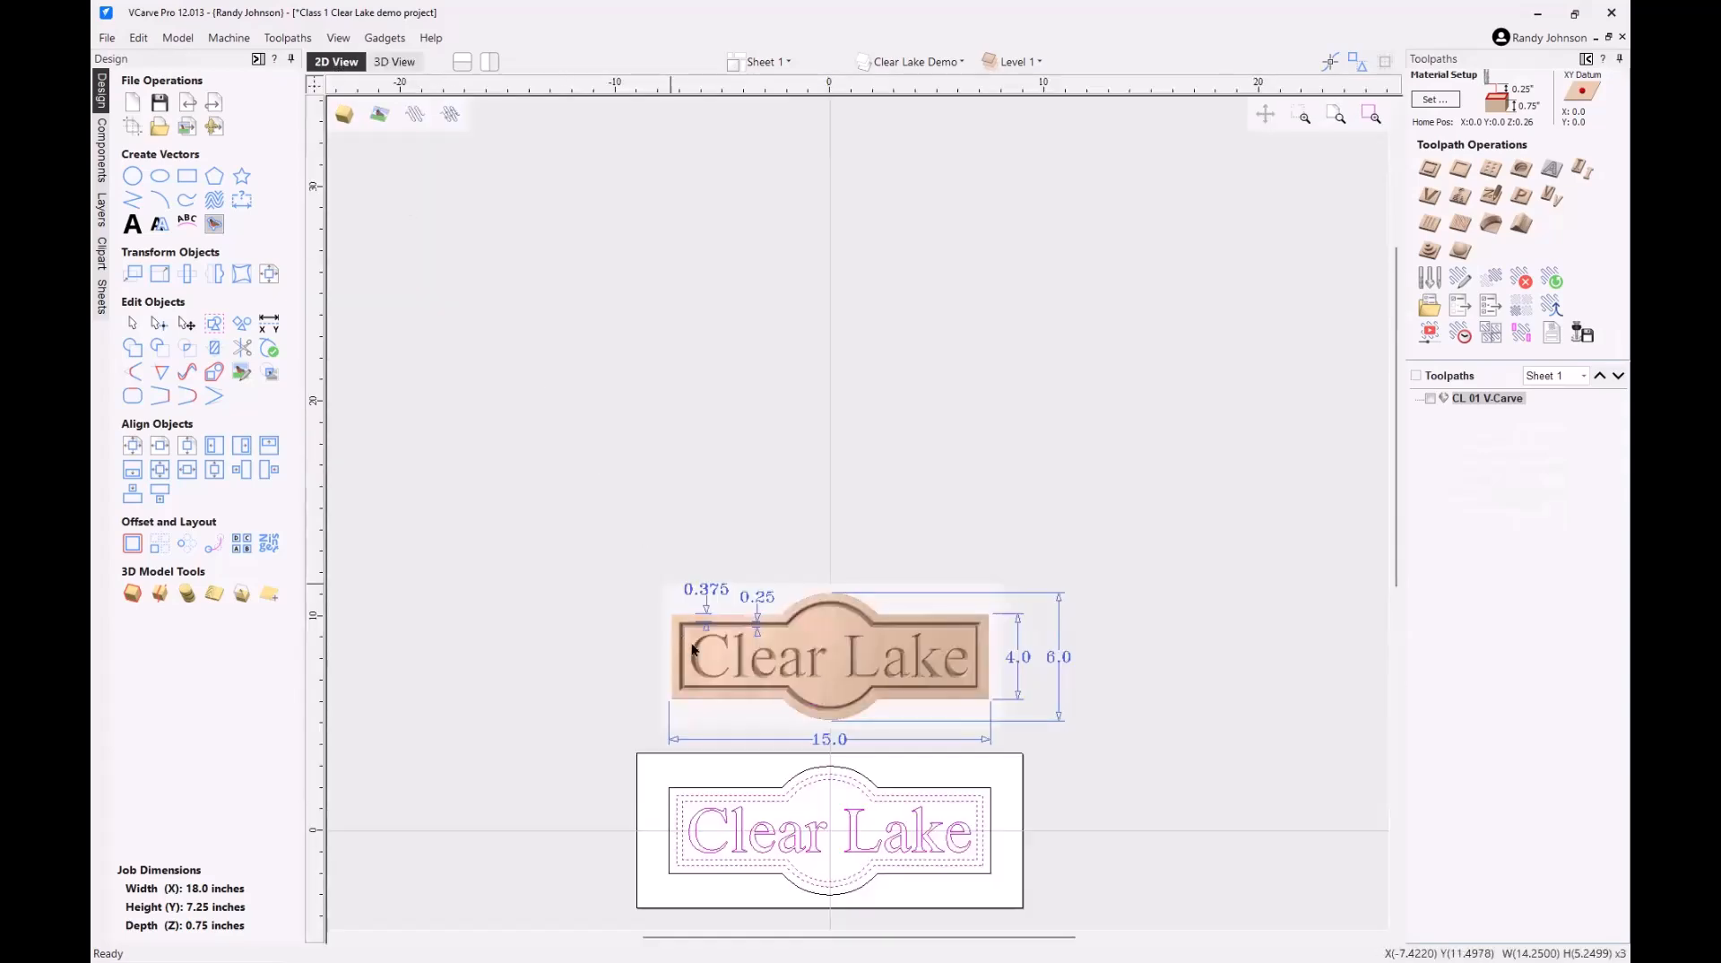
pyautogui.scroll(3, 910, 742)
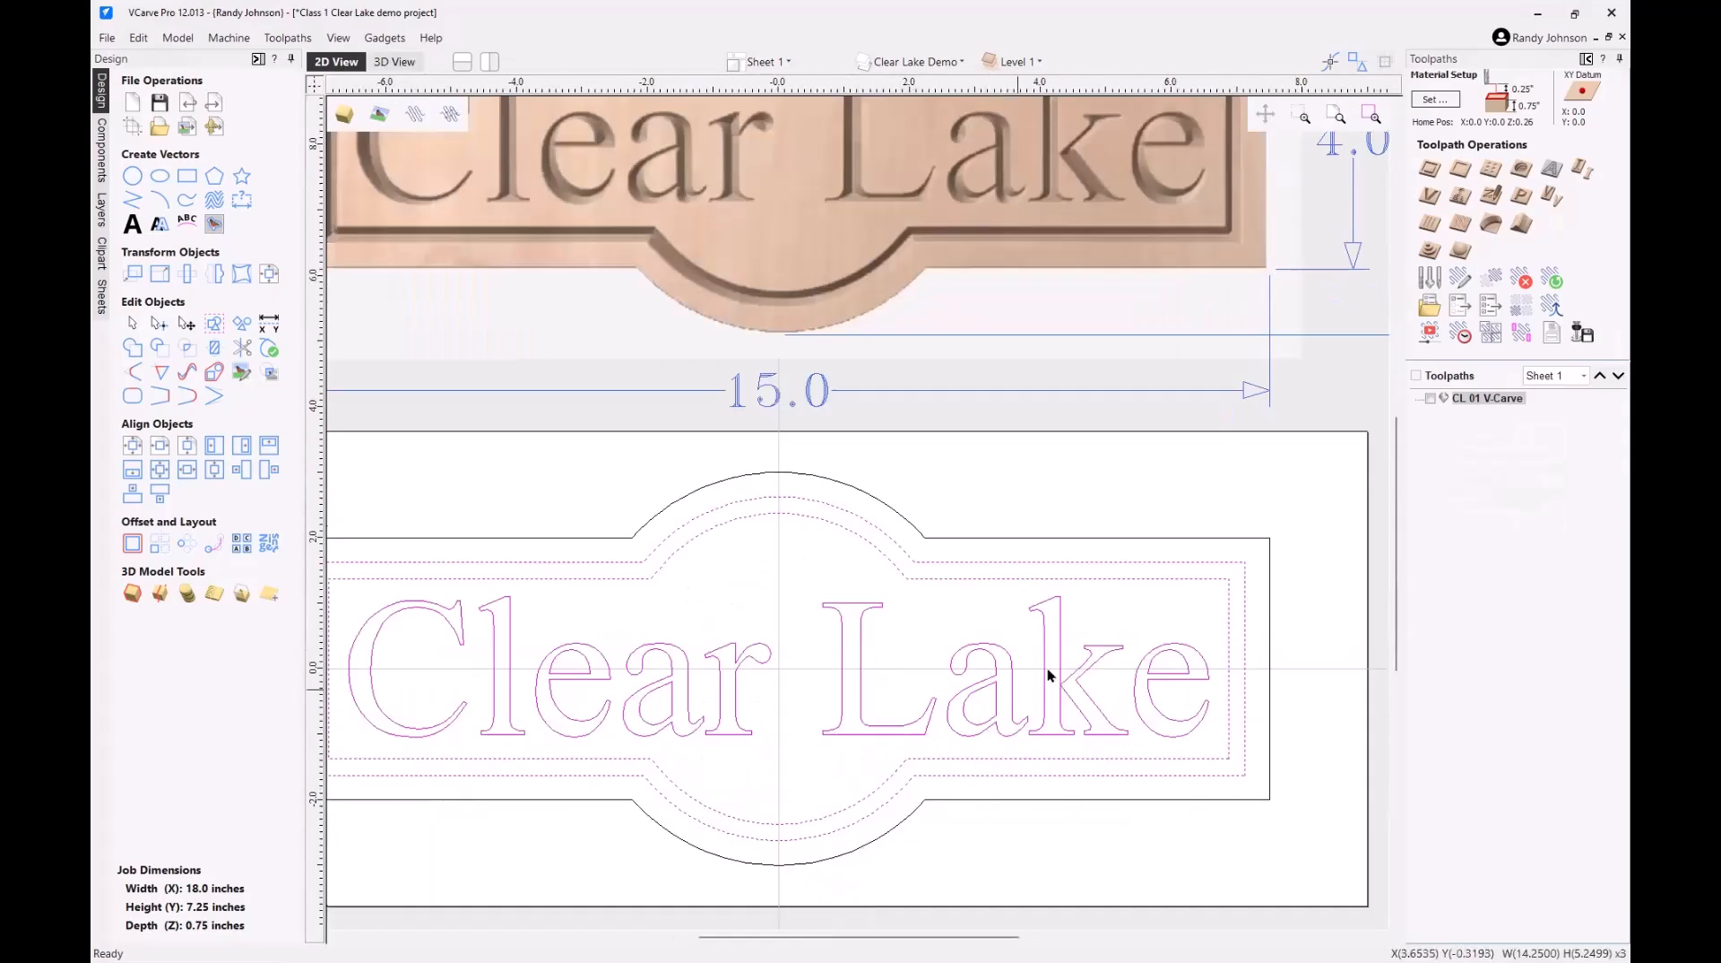
pyautogui.click(1267, 482)
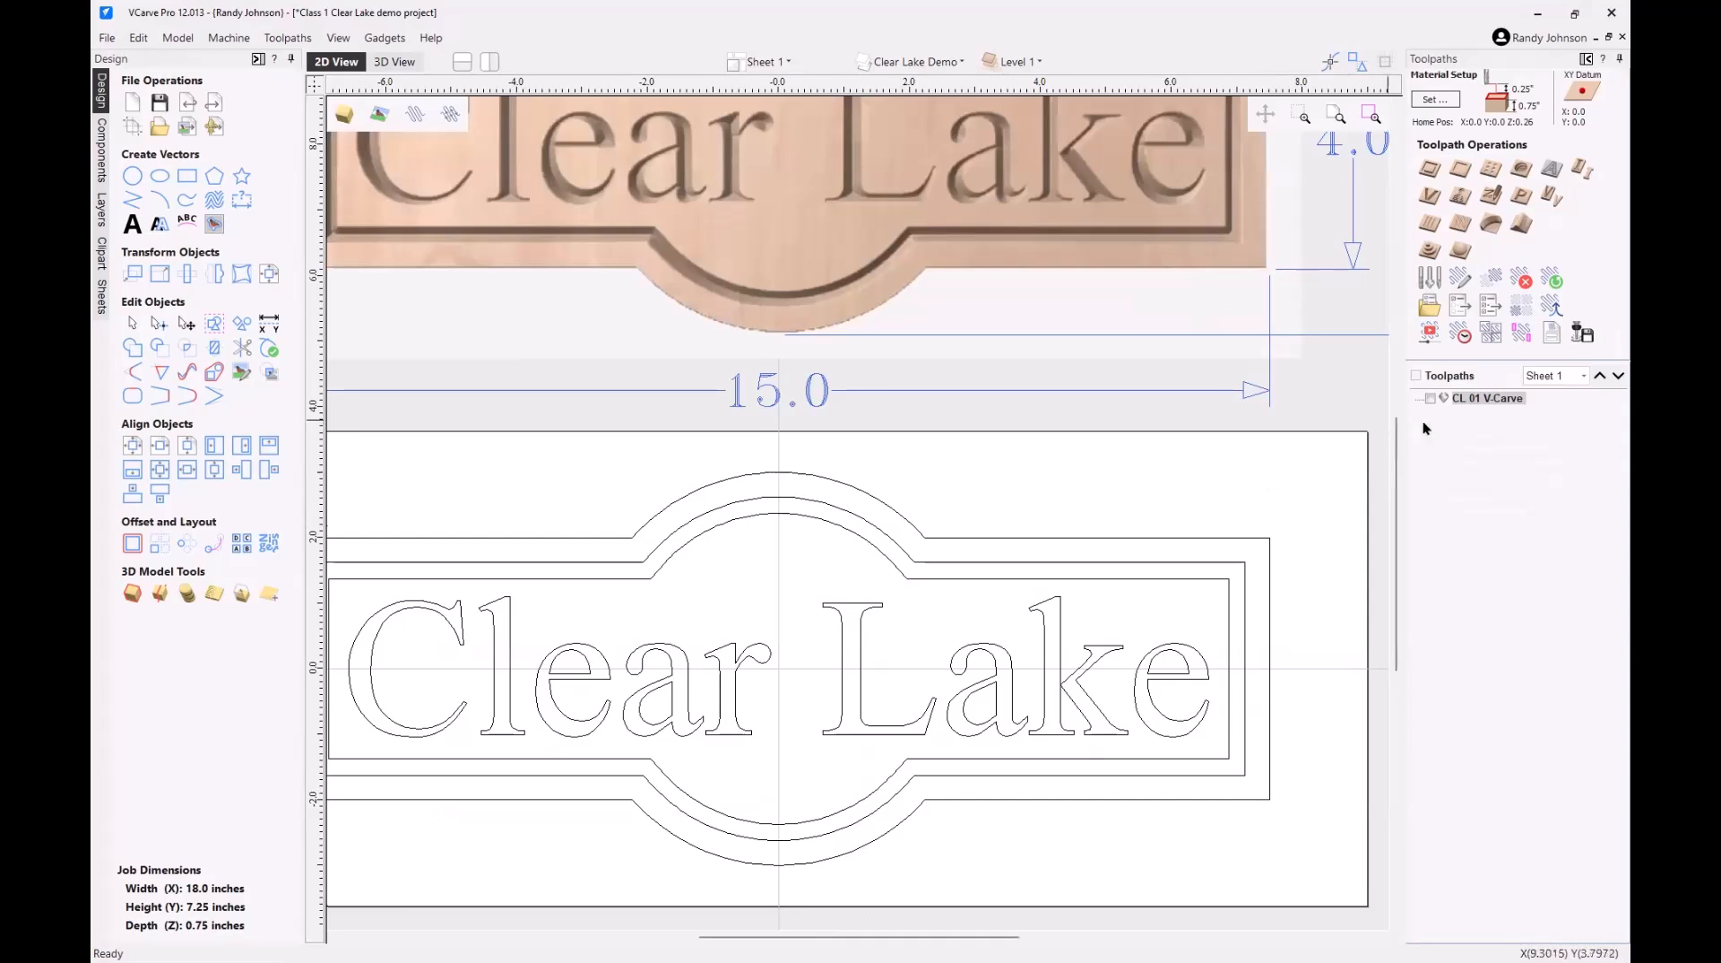
pyautogui.doubleClick(1477, 397)
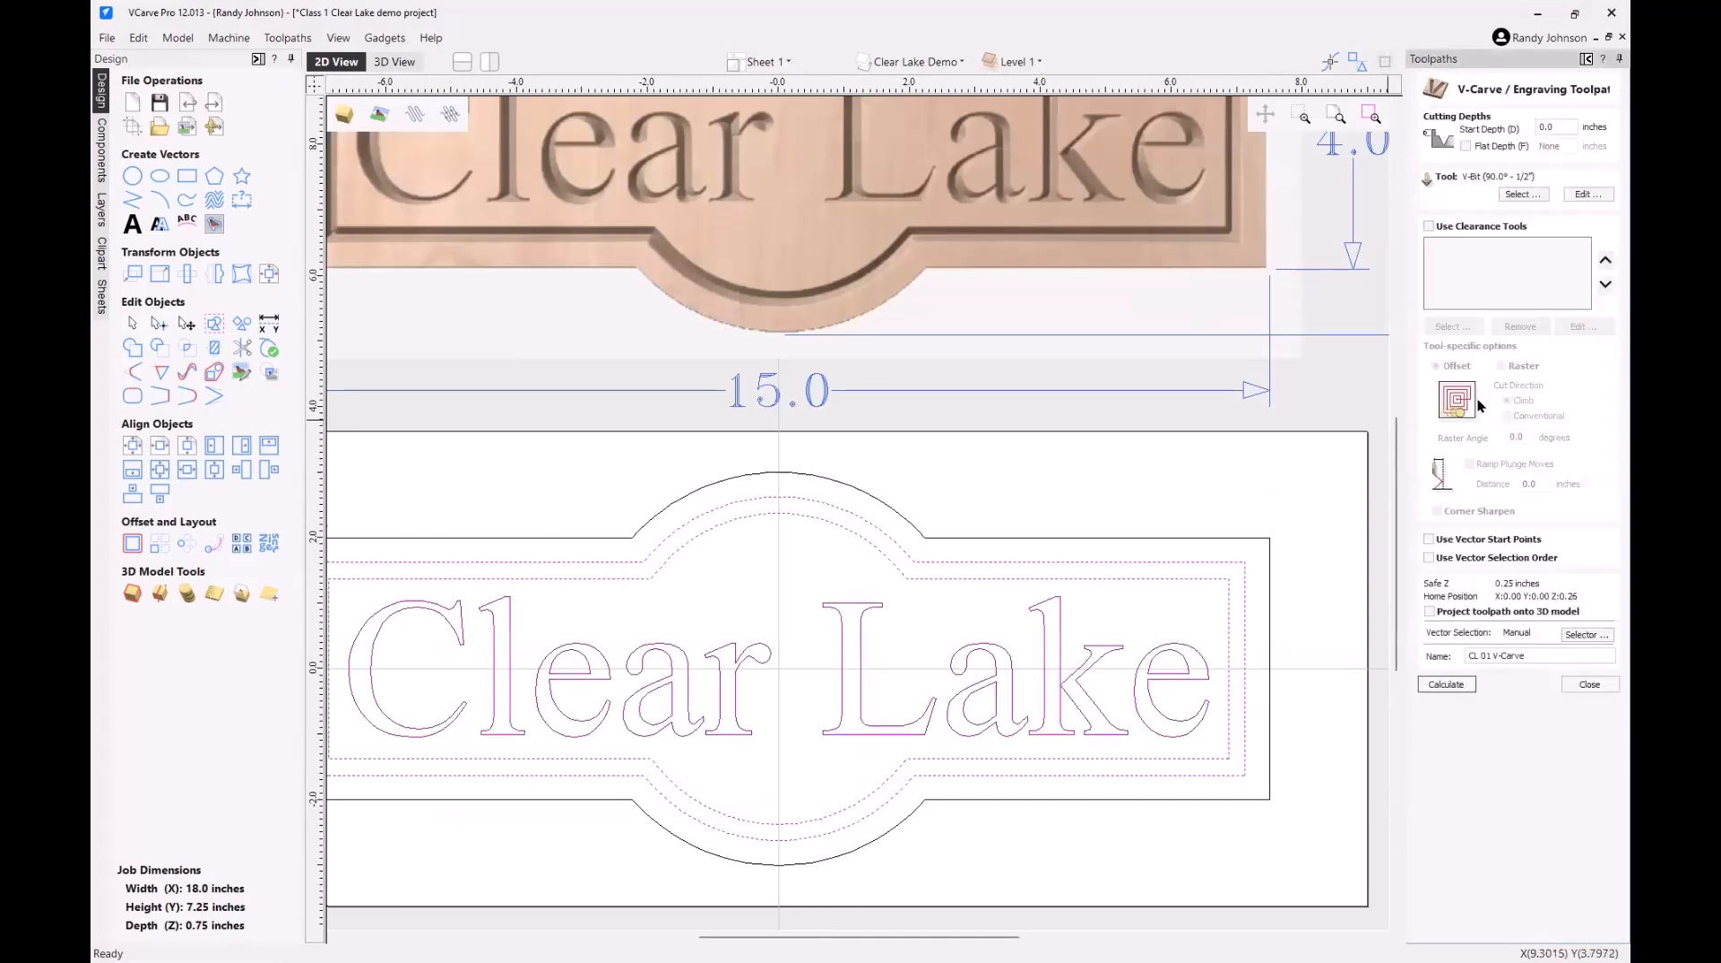
pyautogui.click(1589, 685)
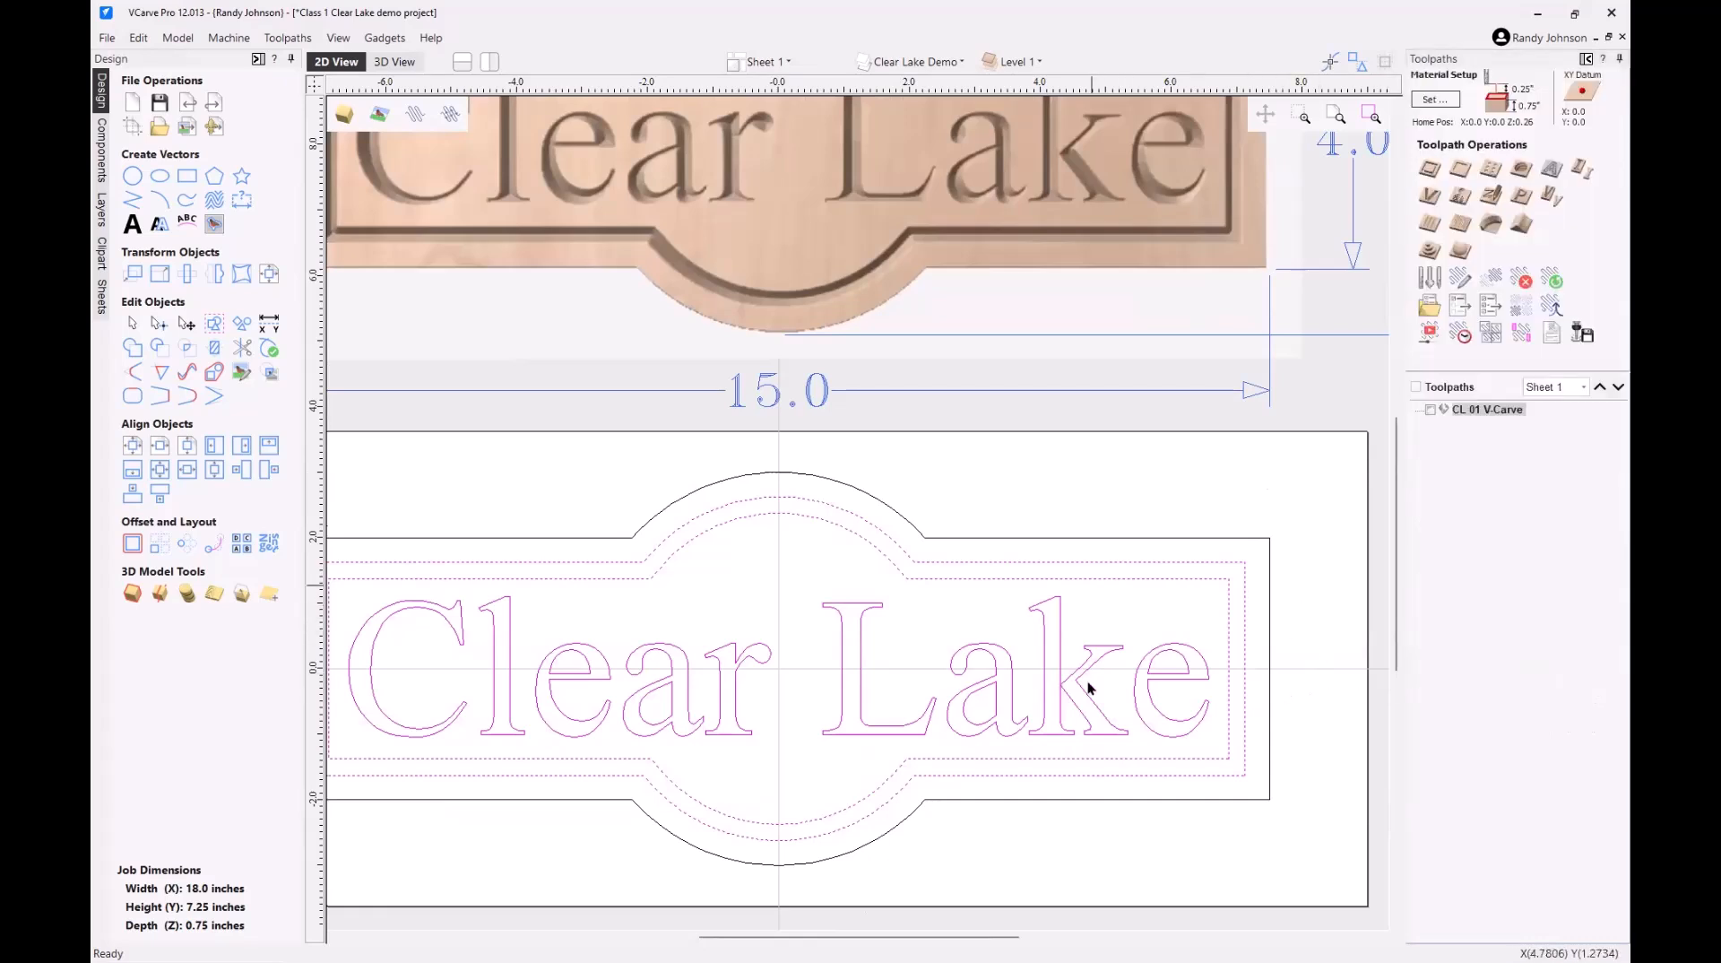
pyautogui.scroll(-2, 1088, 617)
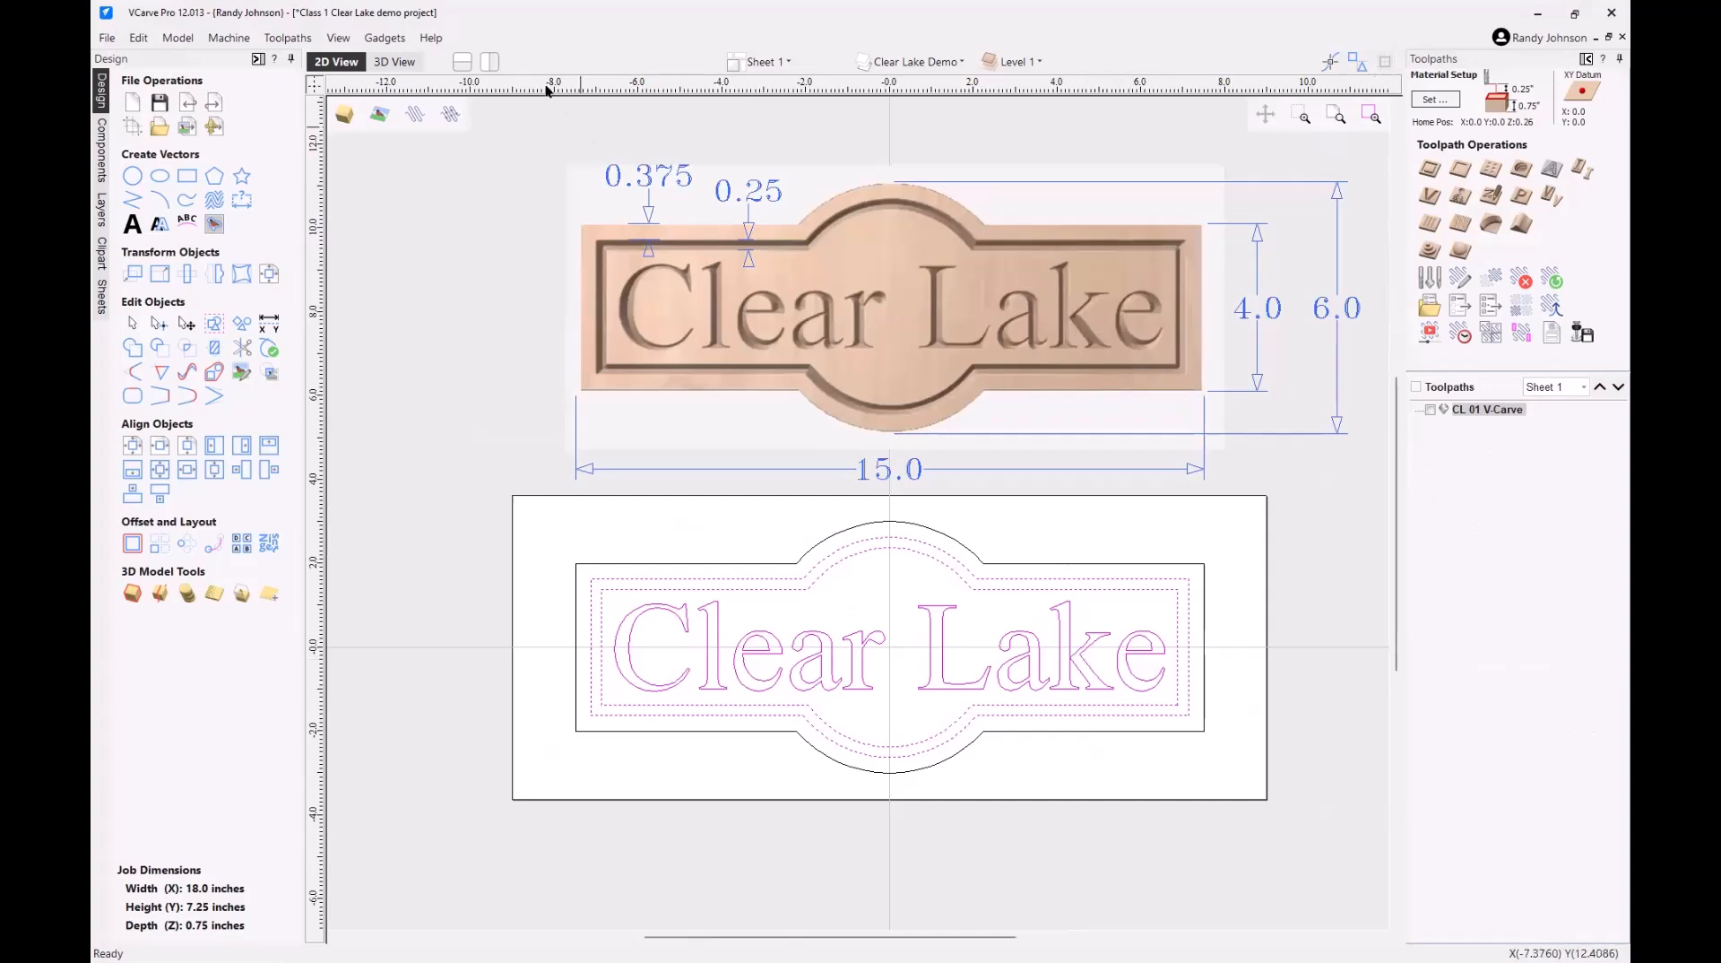
# - In the 3D view, select the sign's outer outline and start a 2D Profile toolpath for it with the 1/4" end mill
pyautogui.click(403, 64)
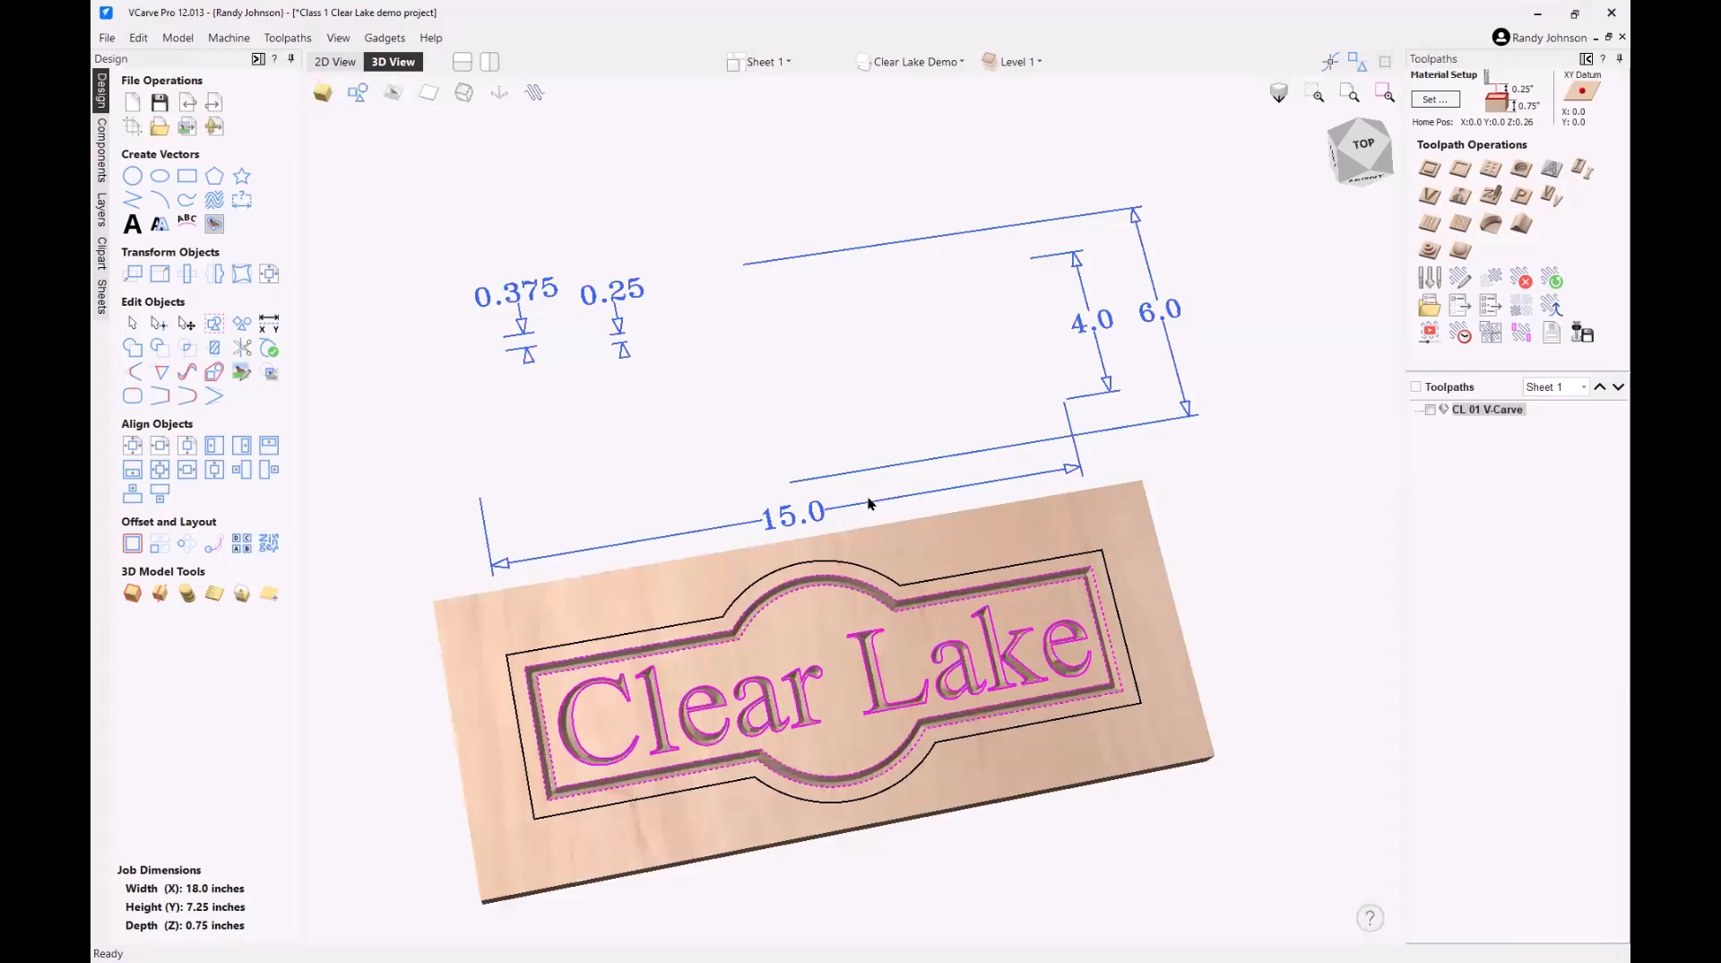
pyautogui.click(1110, 581)
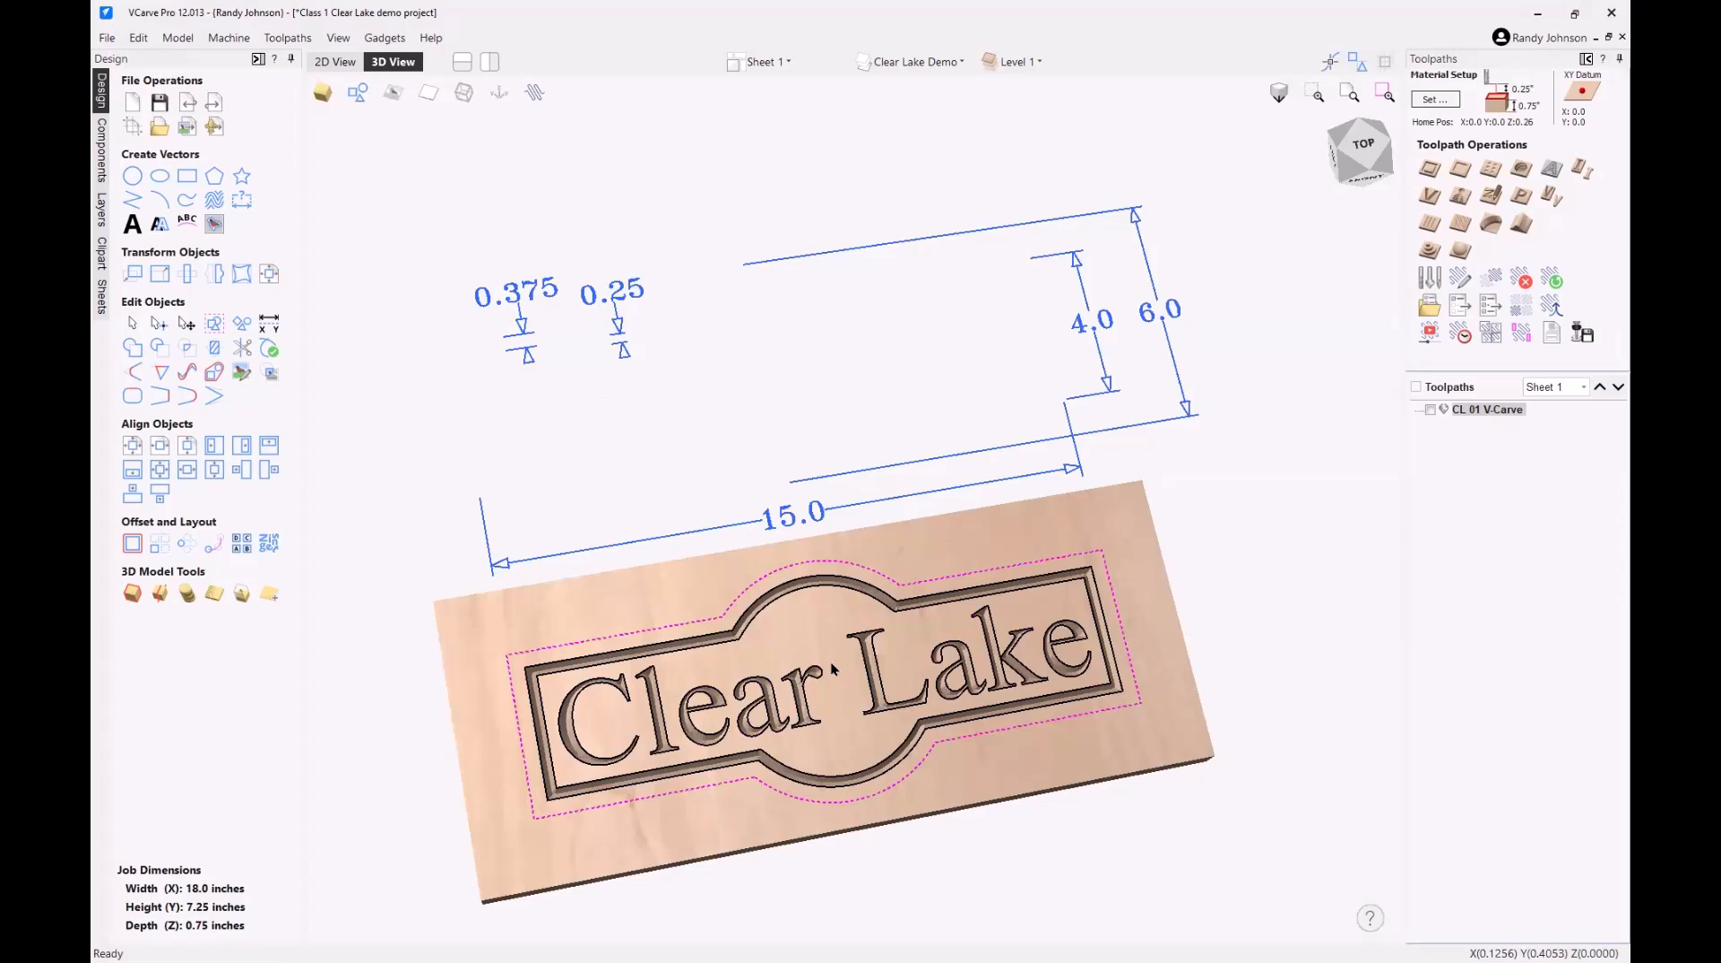
pyautogui.click(1429, 170)
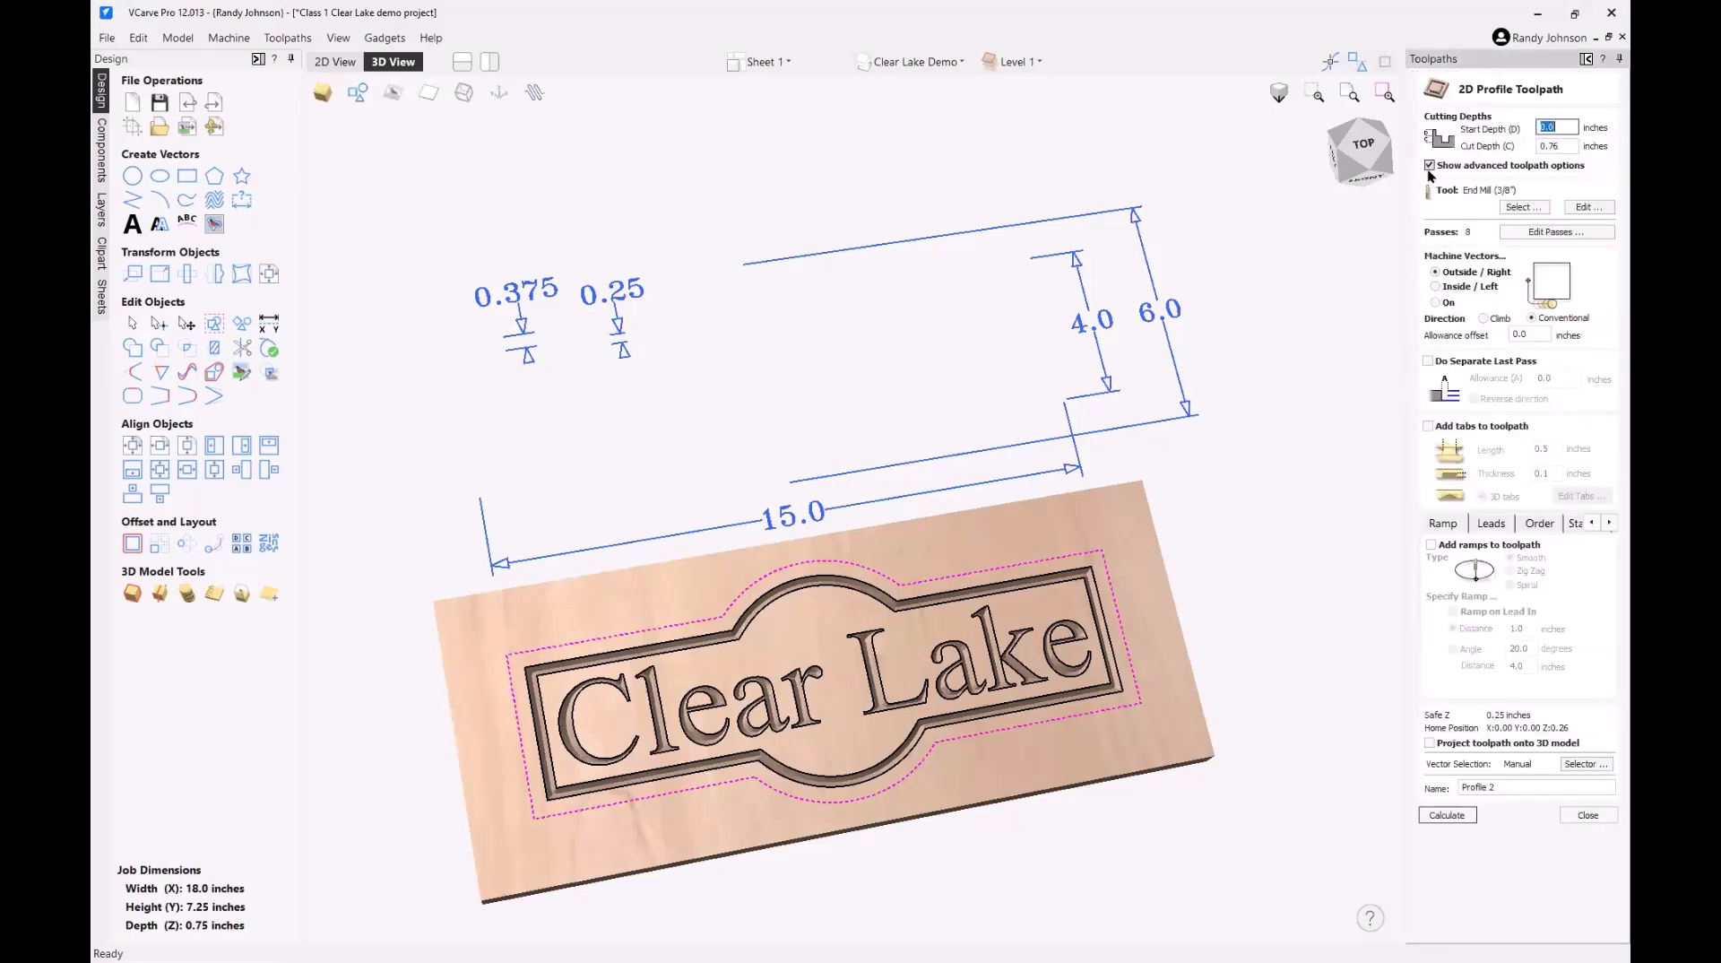
pyautogui.click(1574, 144)
pyautogui.click(1529, 209)
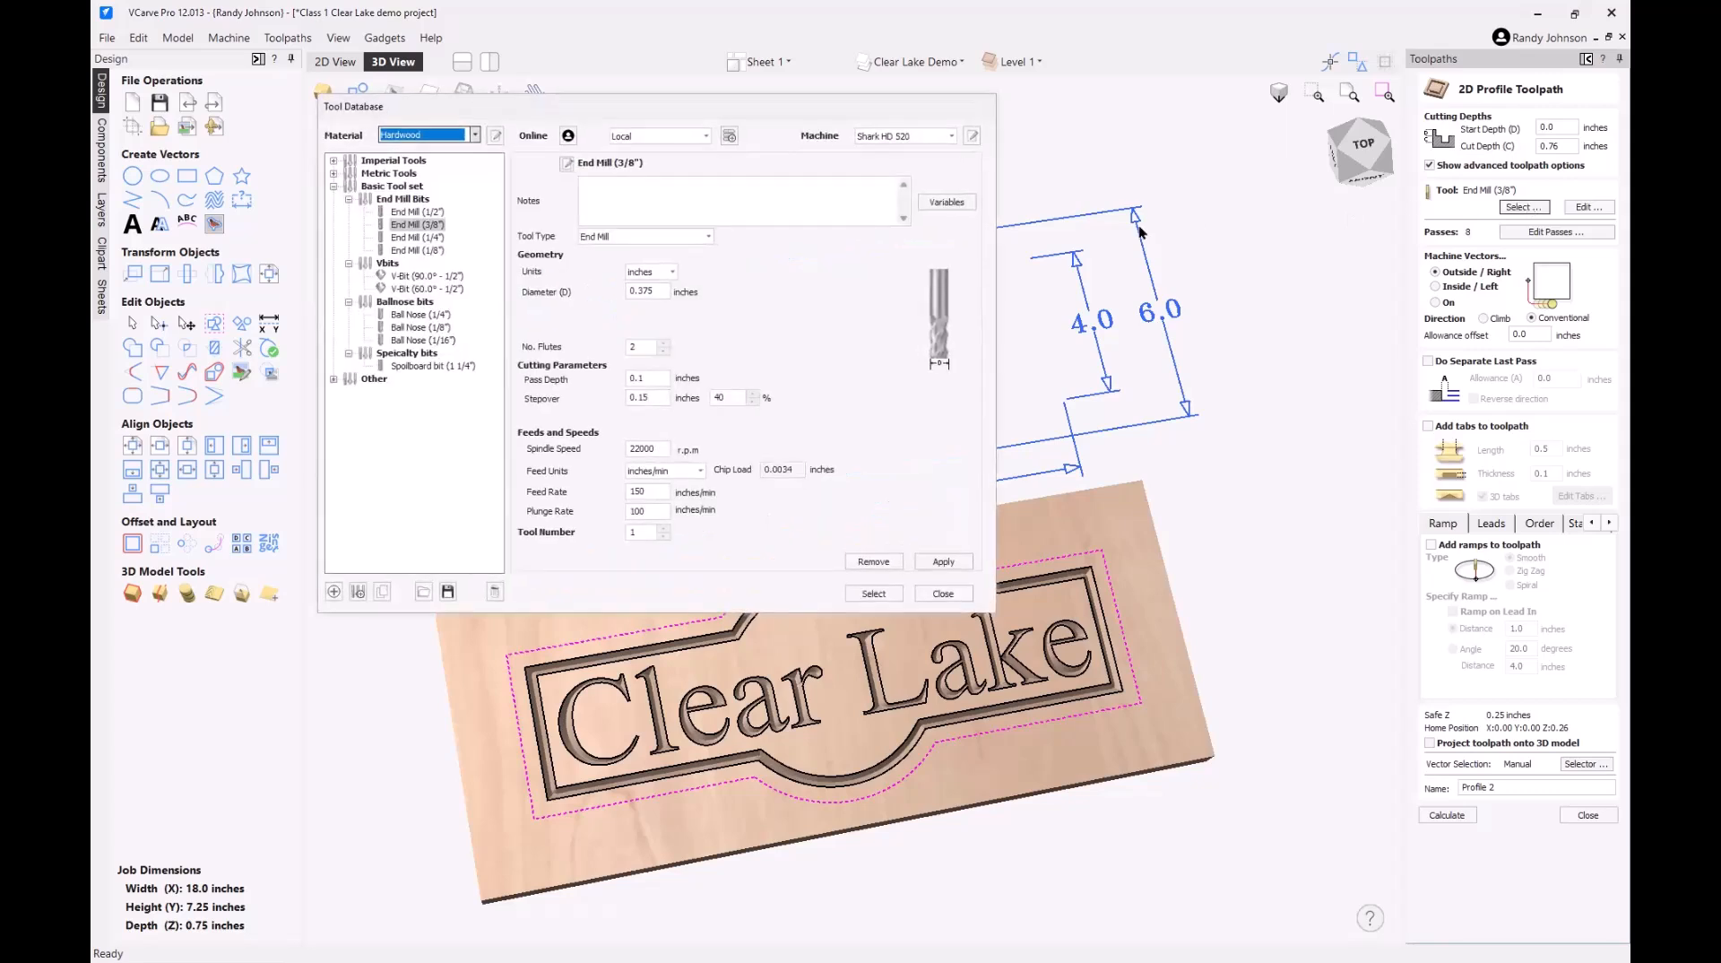
pyautogui.click(398, 238)
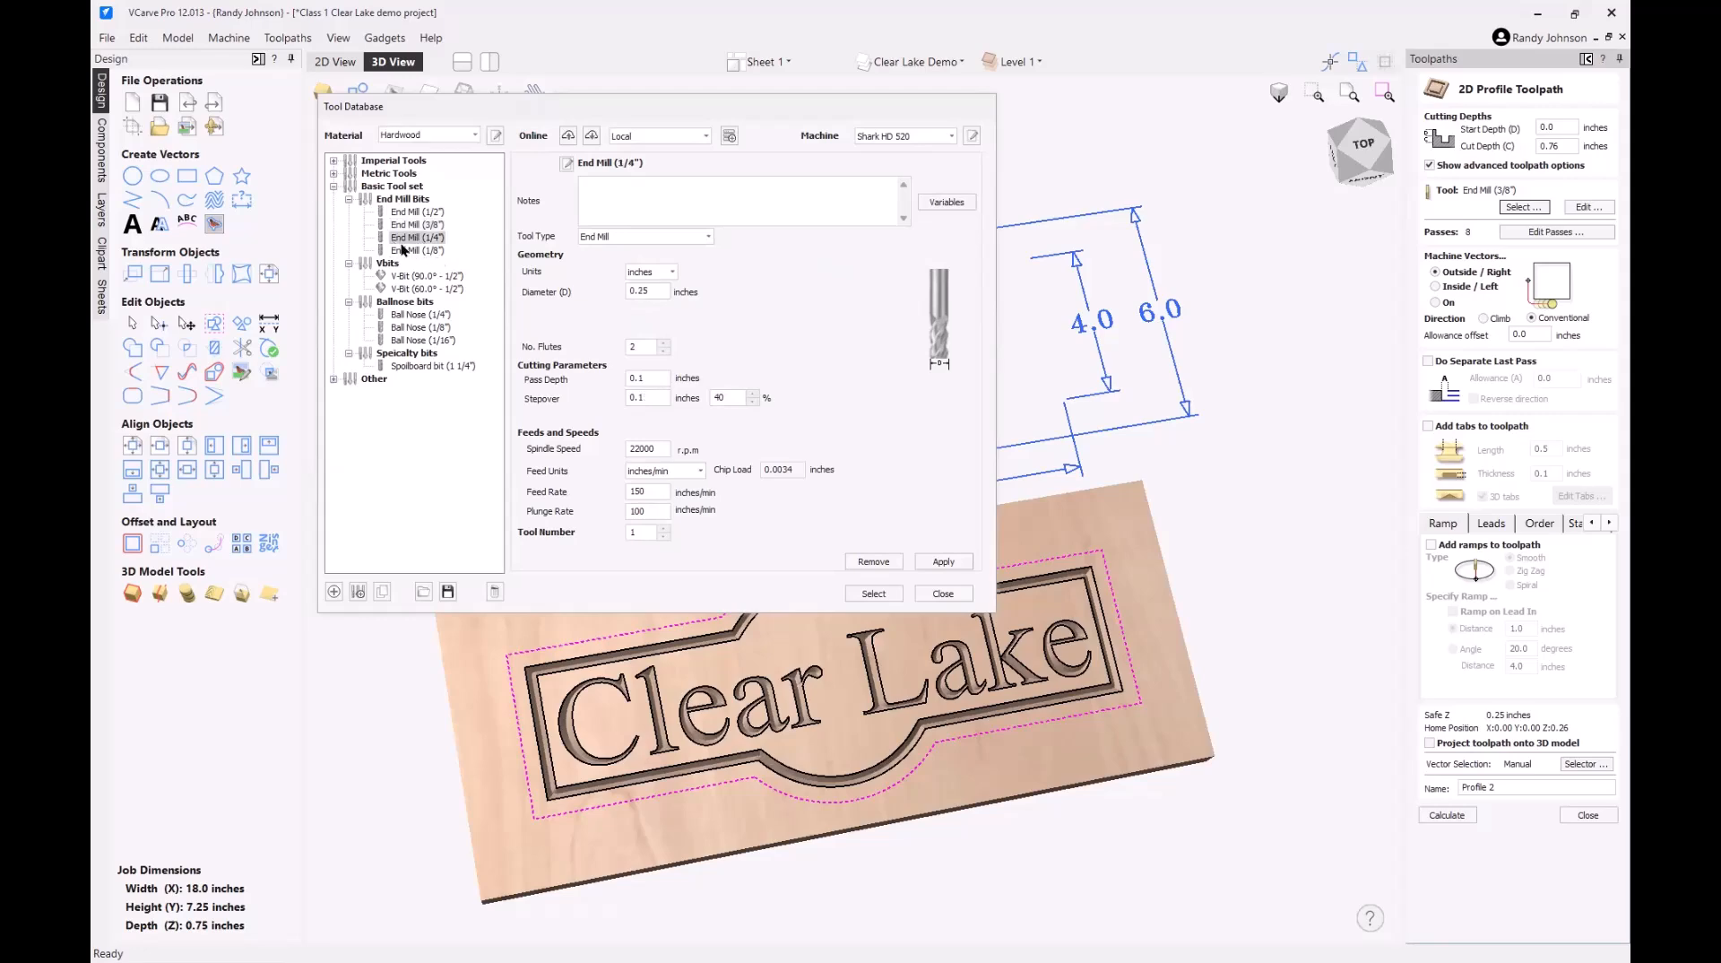
pyautogui.click(887, 595)
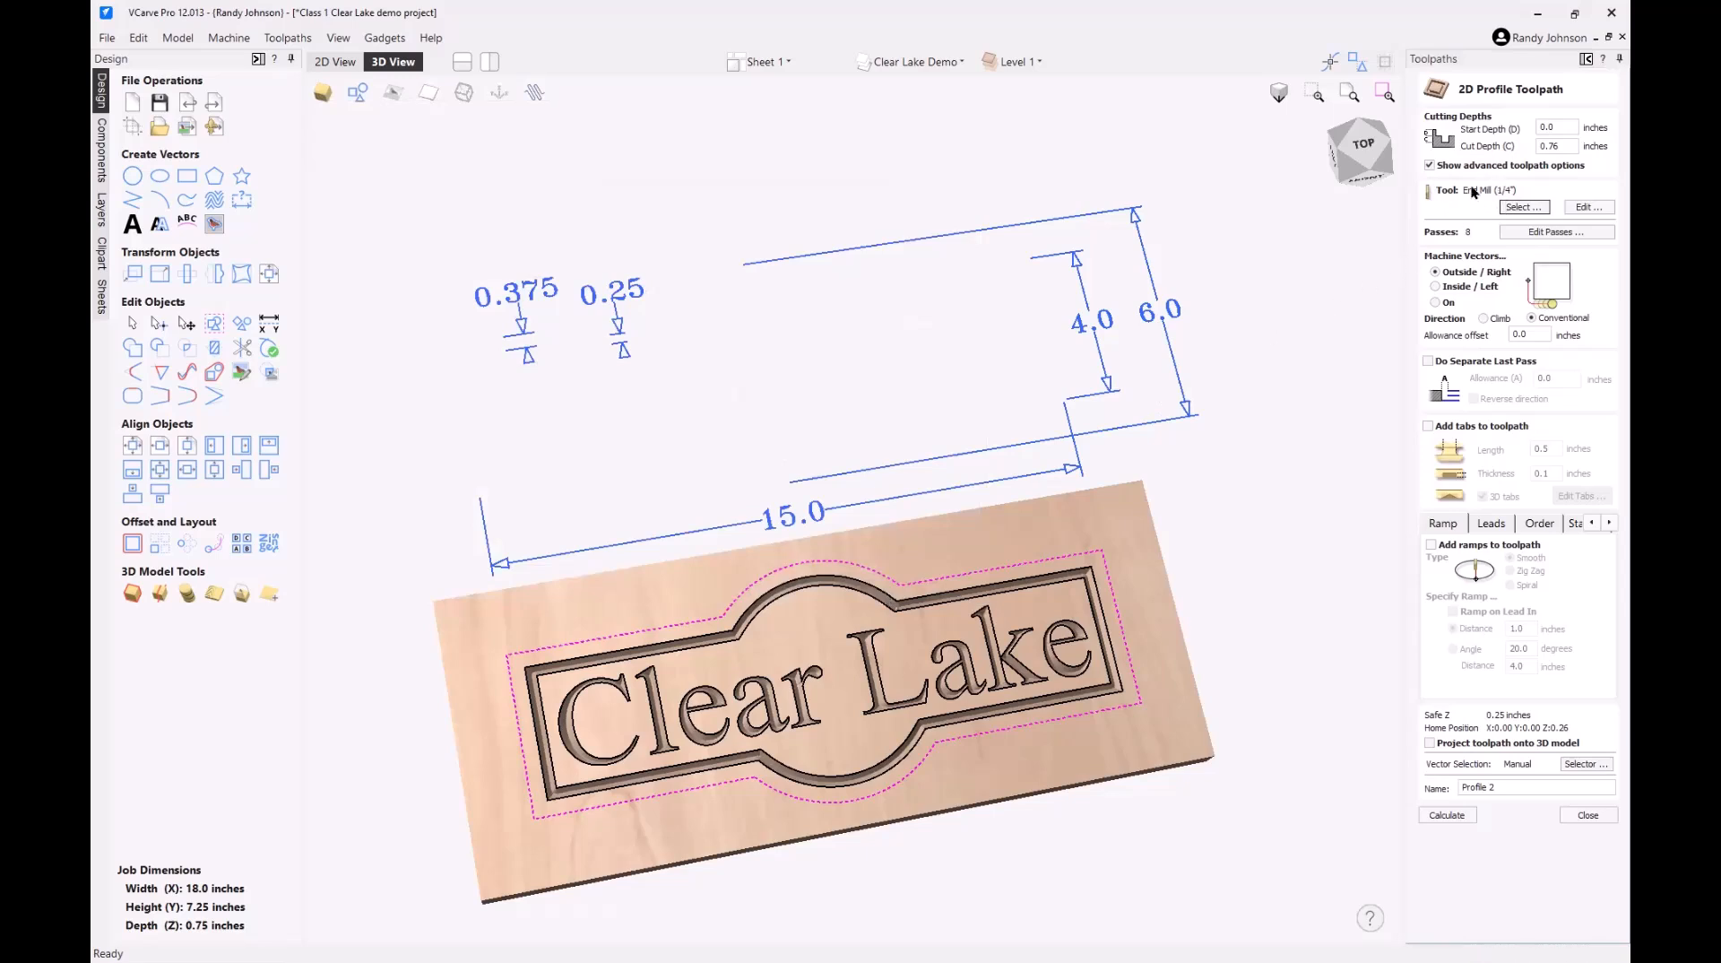
# - Enable tabs on the profile toolpath and open the tab placement settings
pyautogui.scroll(-2, 1023, 418)
pyautogui.scroll(4, 1100, 589)
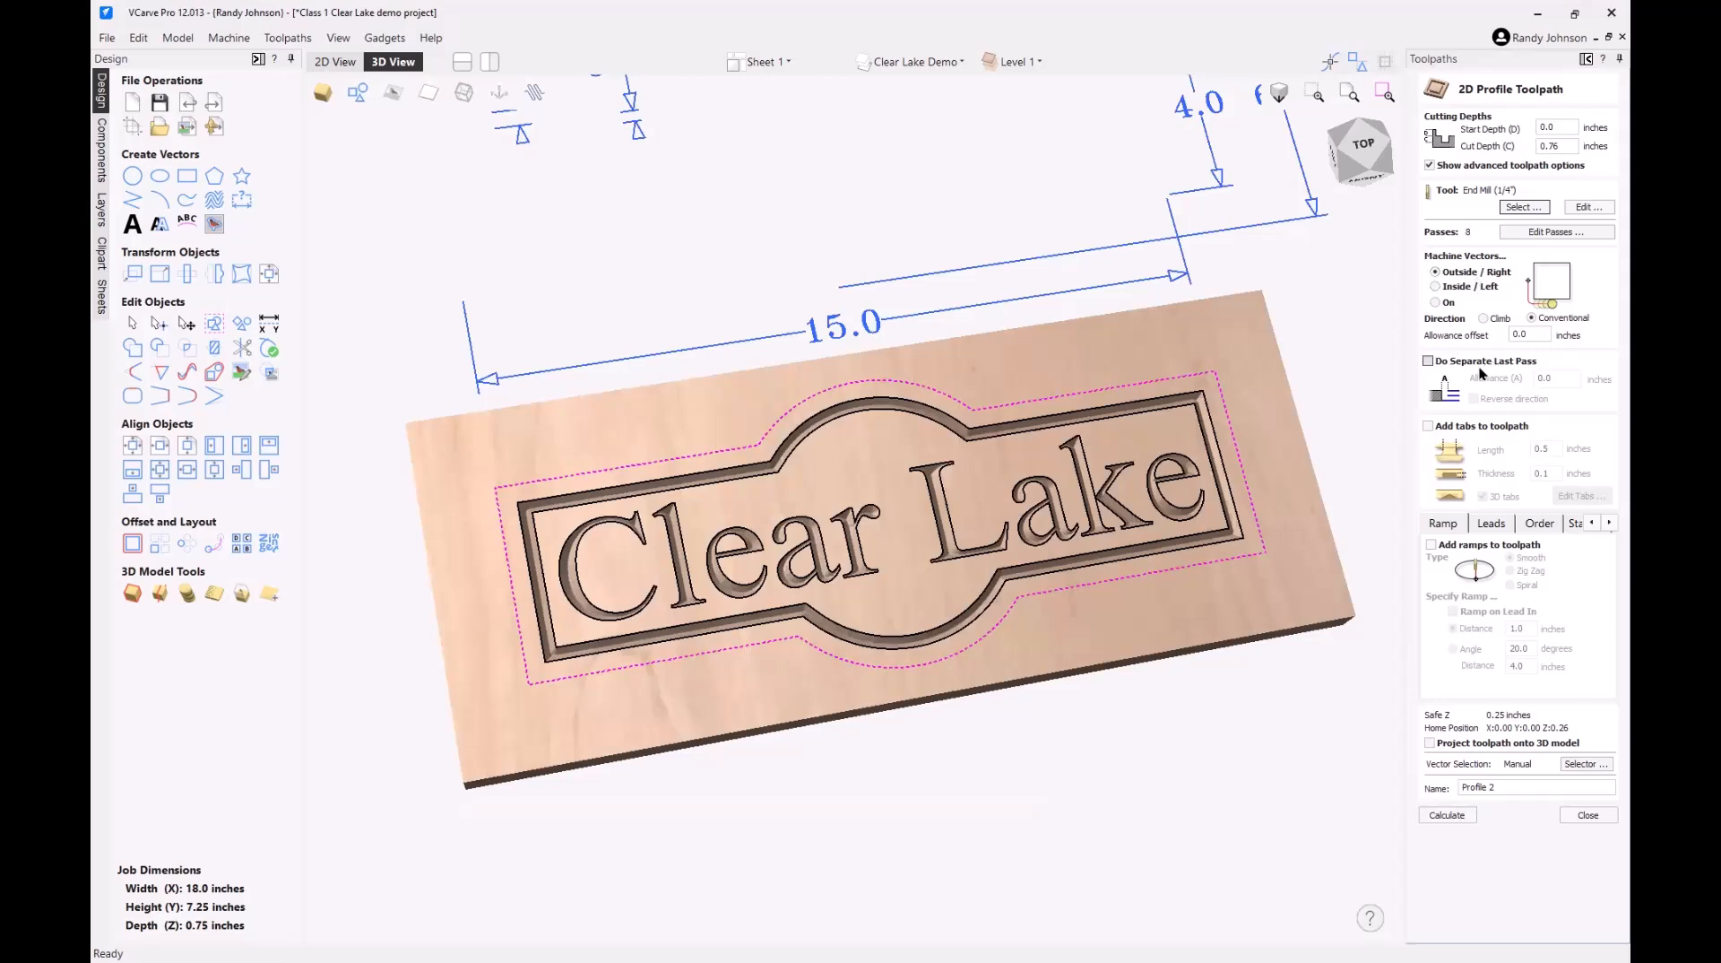
pyautogui.click(1428, 428)
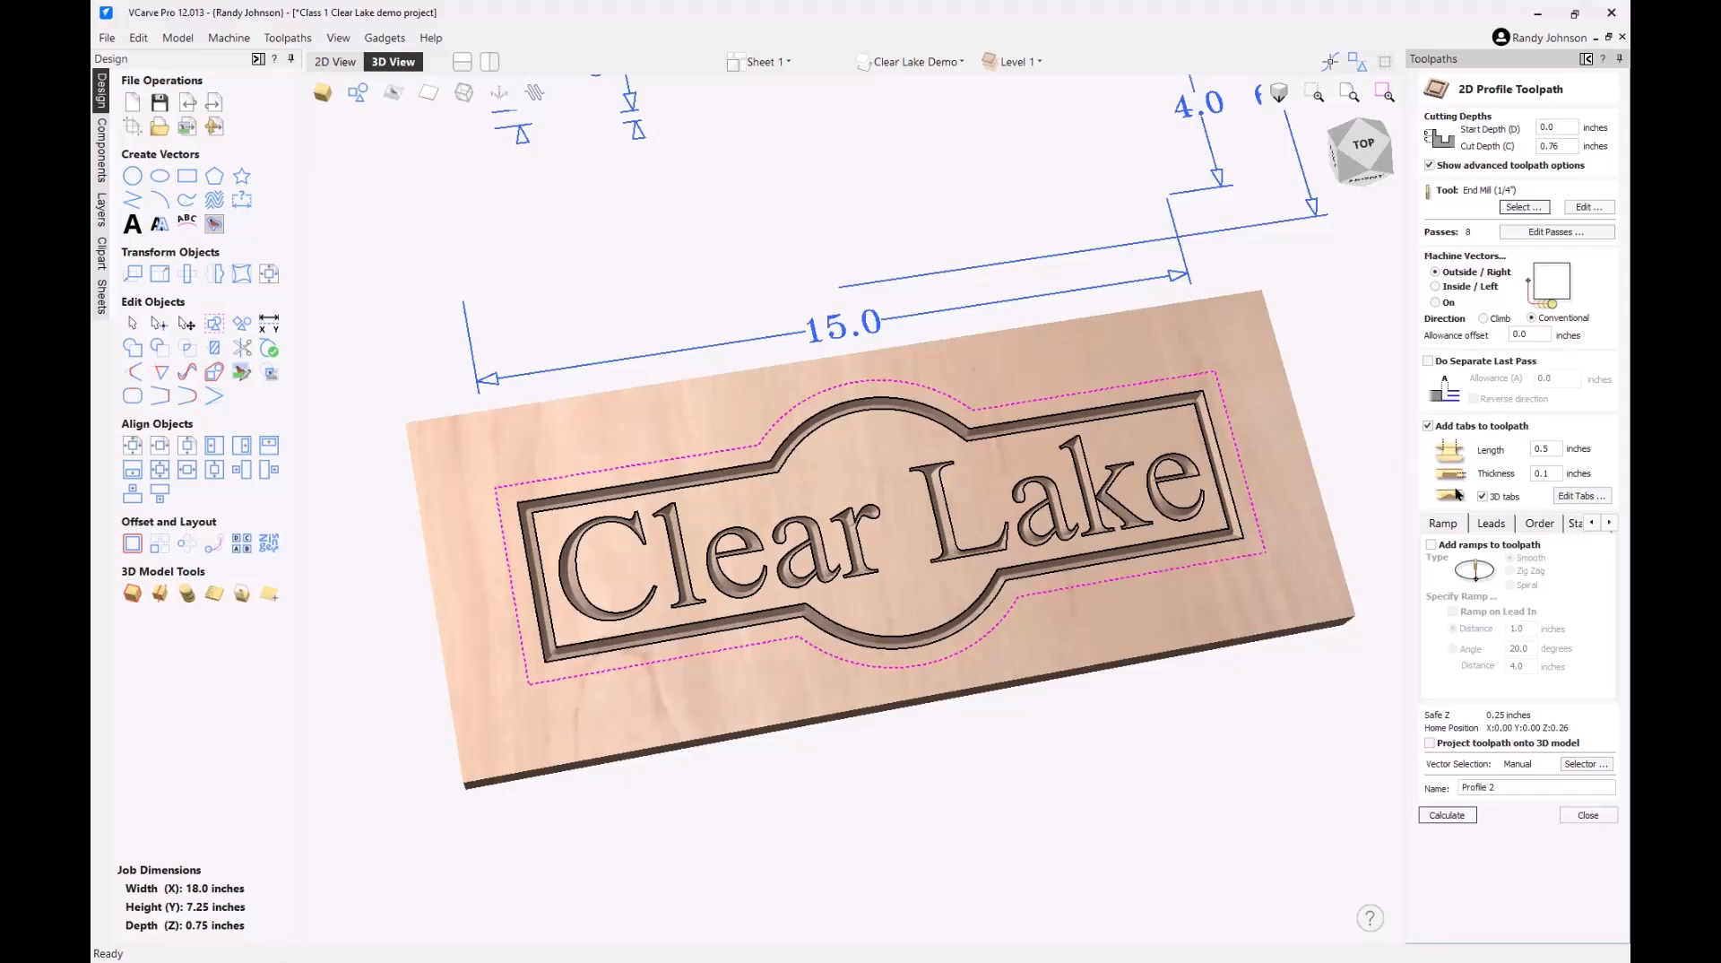
pyautogui.click(1585, 499)
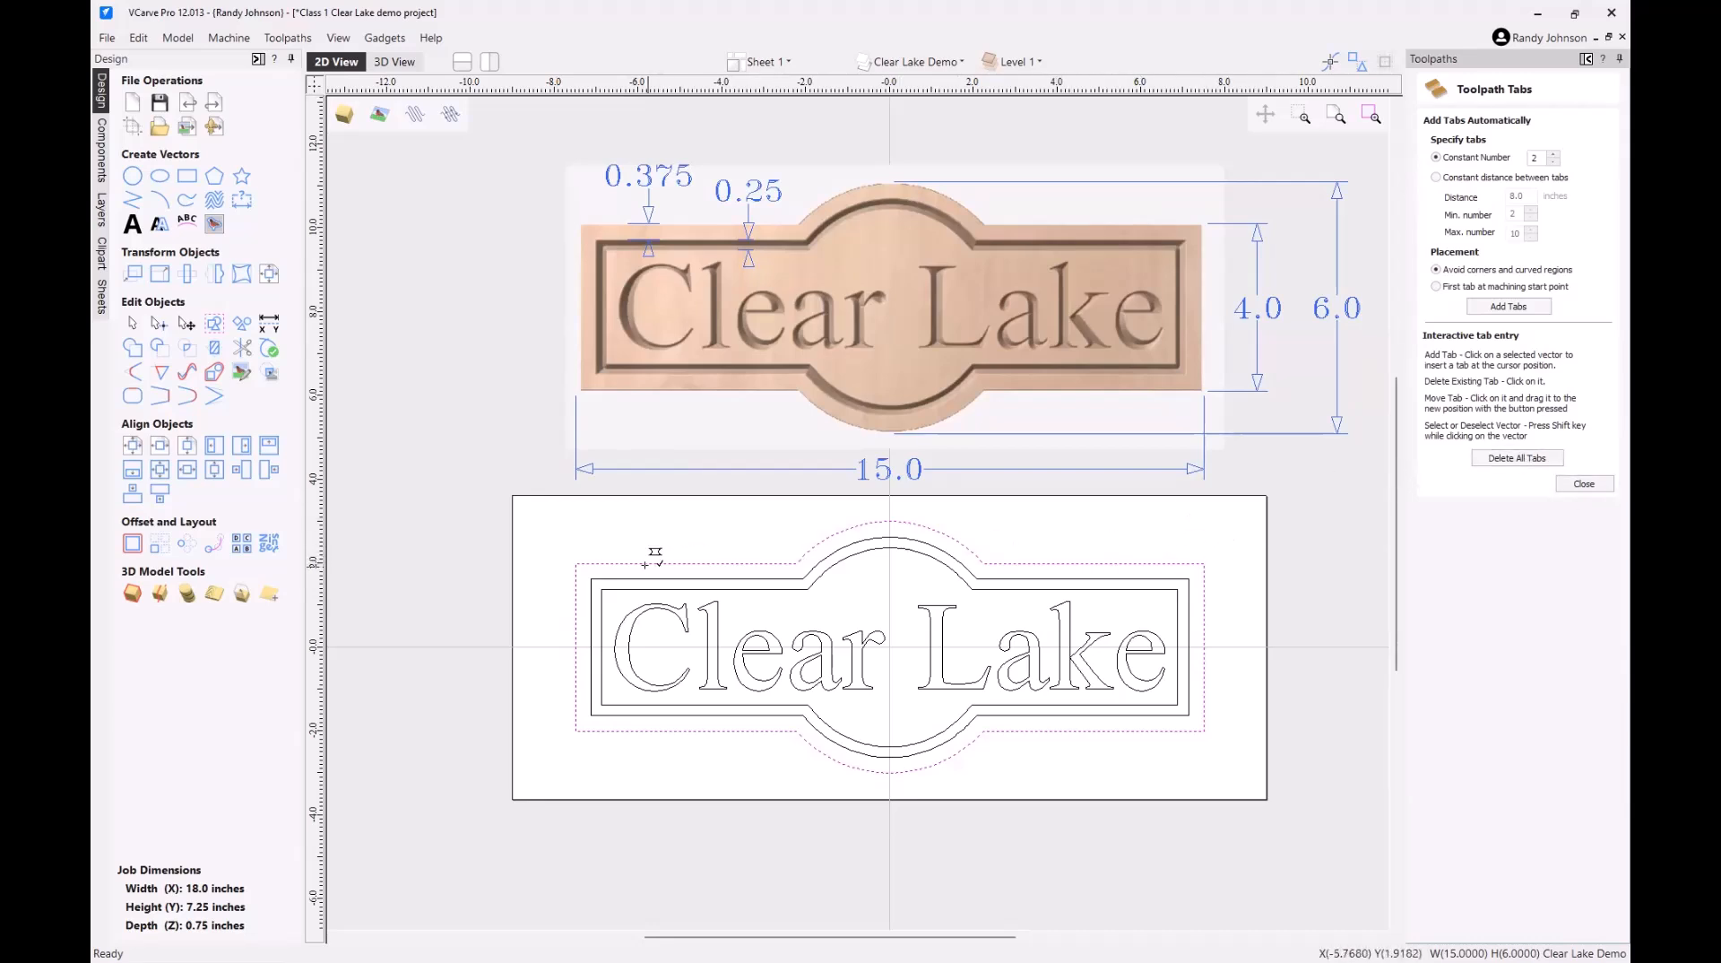
# - Try placing four tabs by hand on the outer outline's straight edges near its corners, and delete all tabs
pyautogui.click(631, 564)
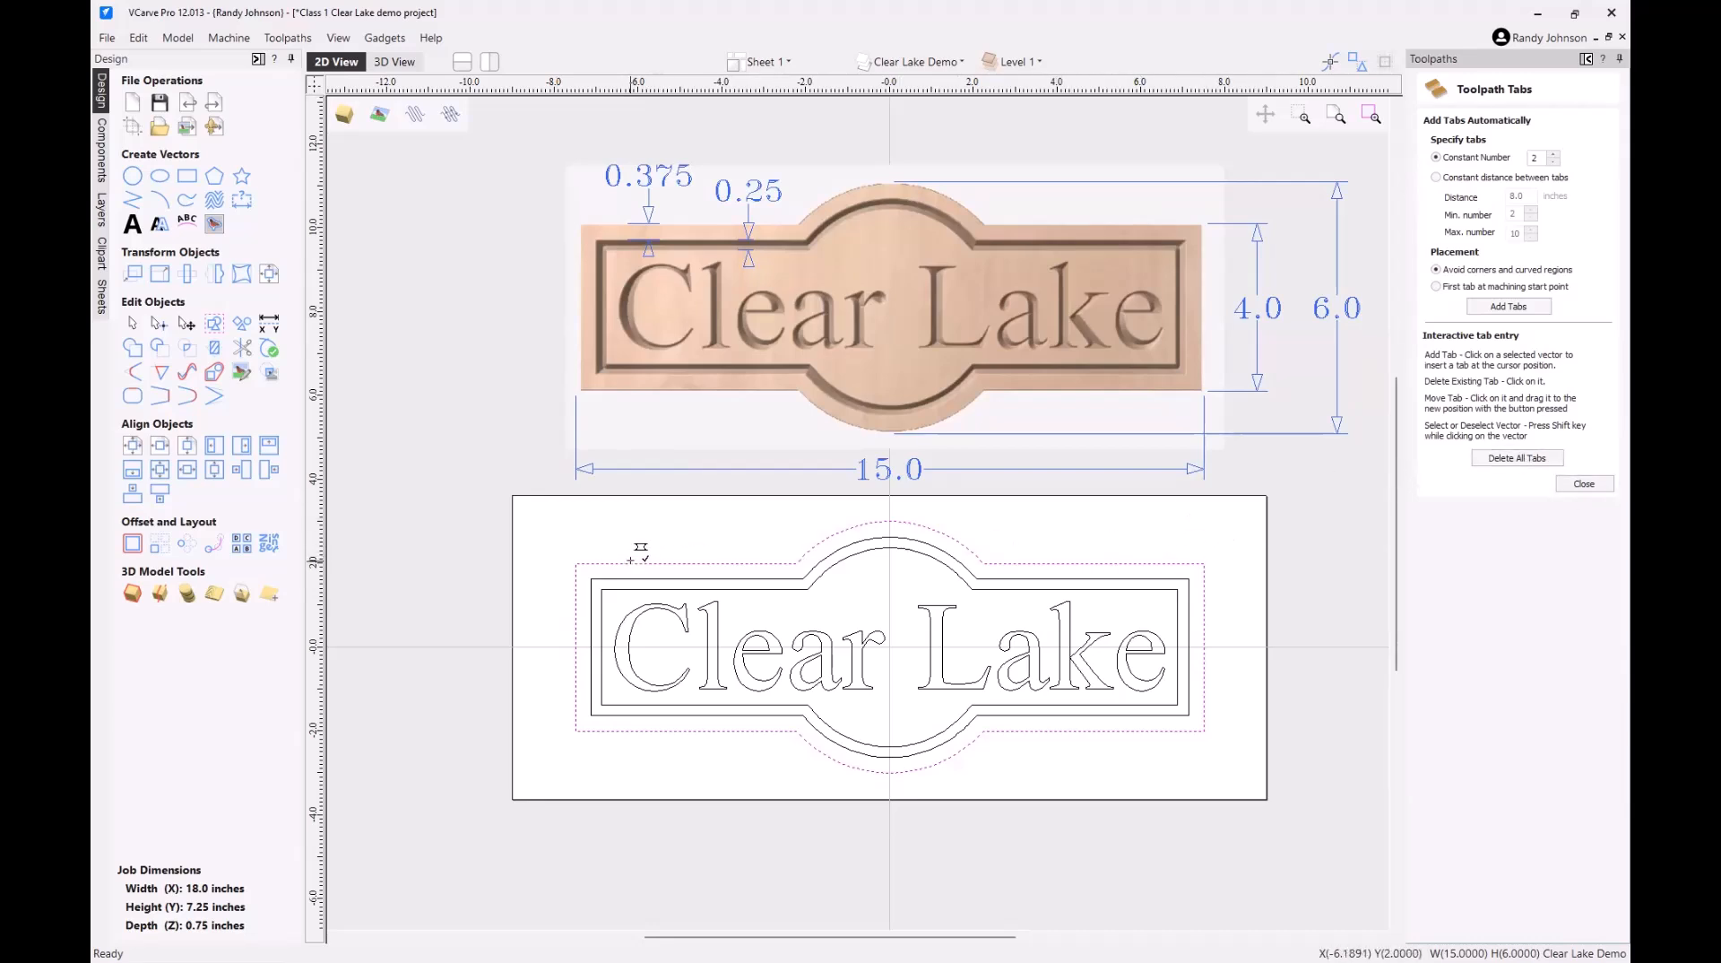
pyautogui.click(1142, 563)
pyautogui.click(1138, 731)
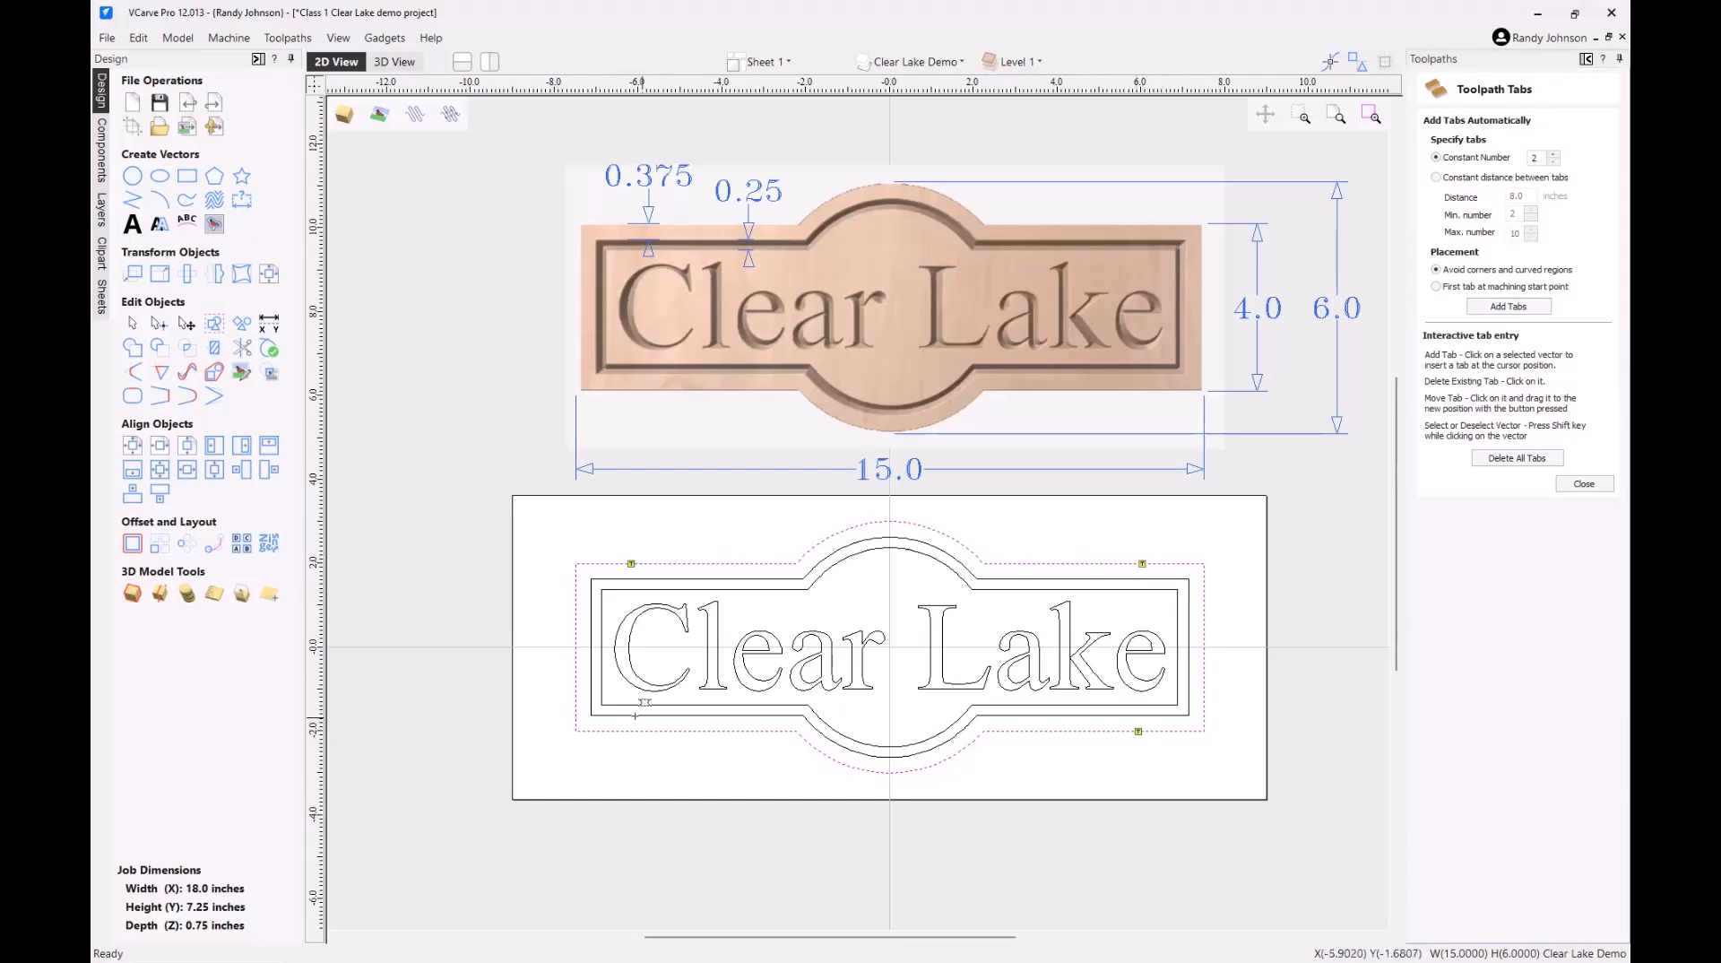
pyautogui.click(619, 730)
pyautogui.click(1521, 459)
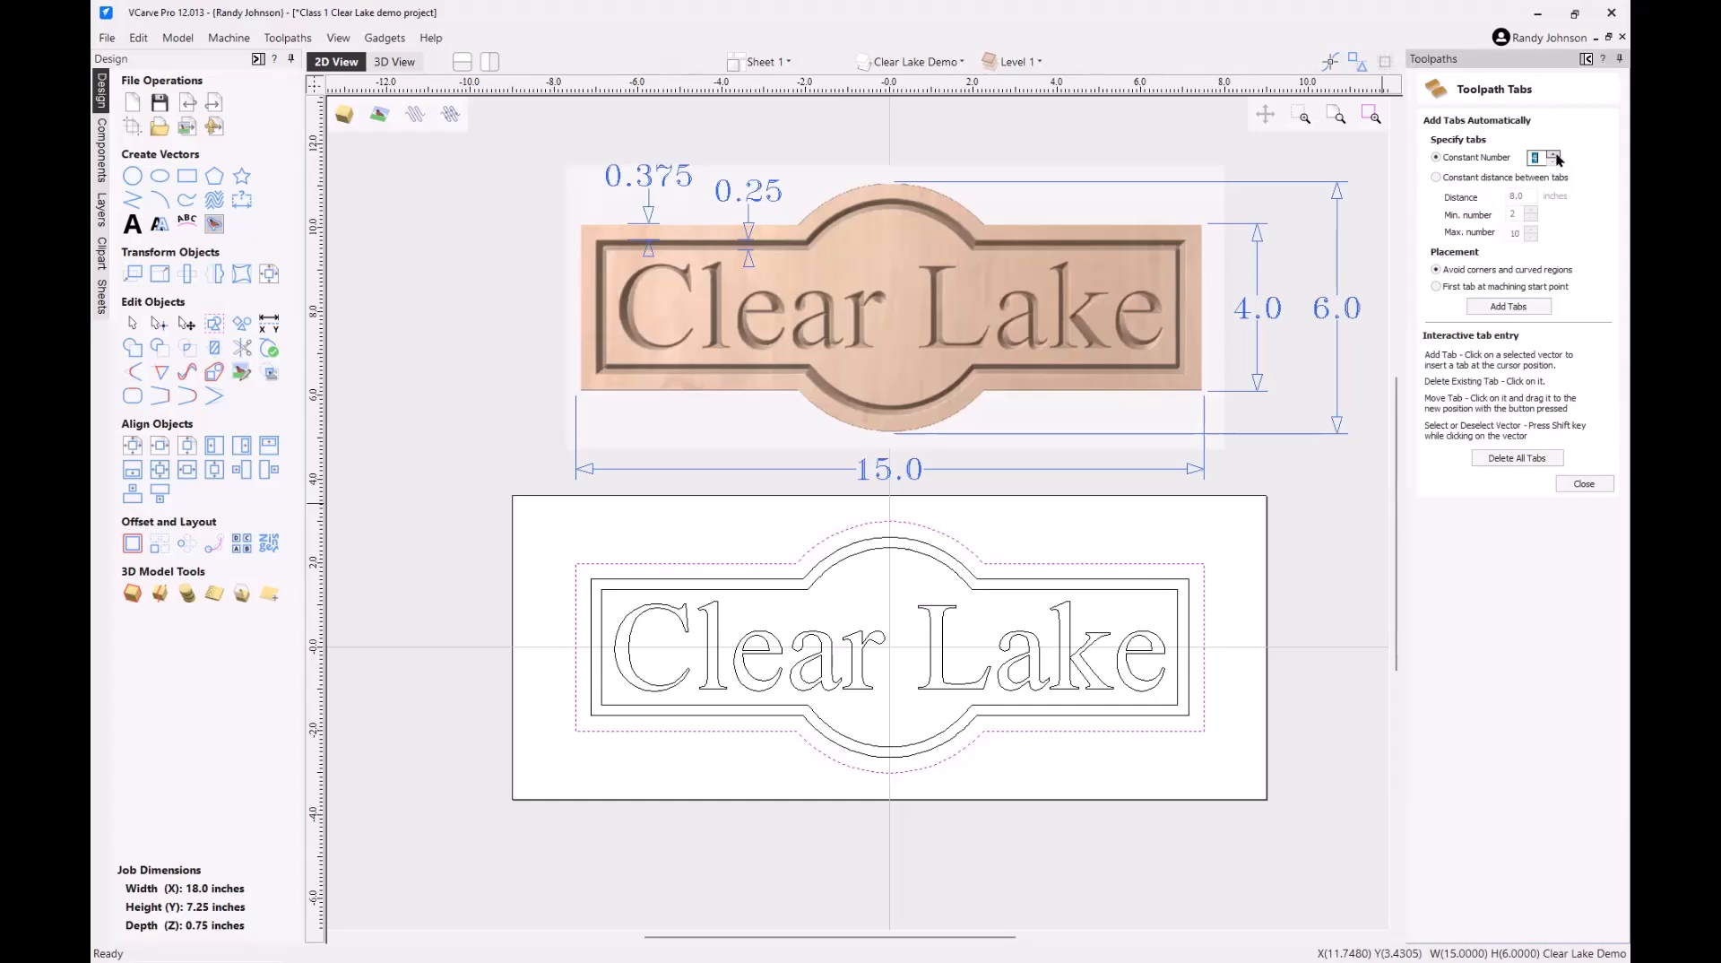
# - Automatically add a constant number of 6 tabs to the outer outline, avoiding corners and curved regions
pyautogui.click(1515, 305)
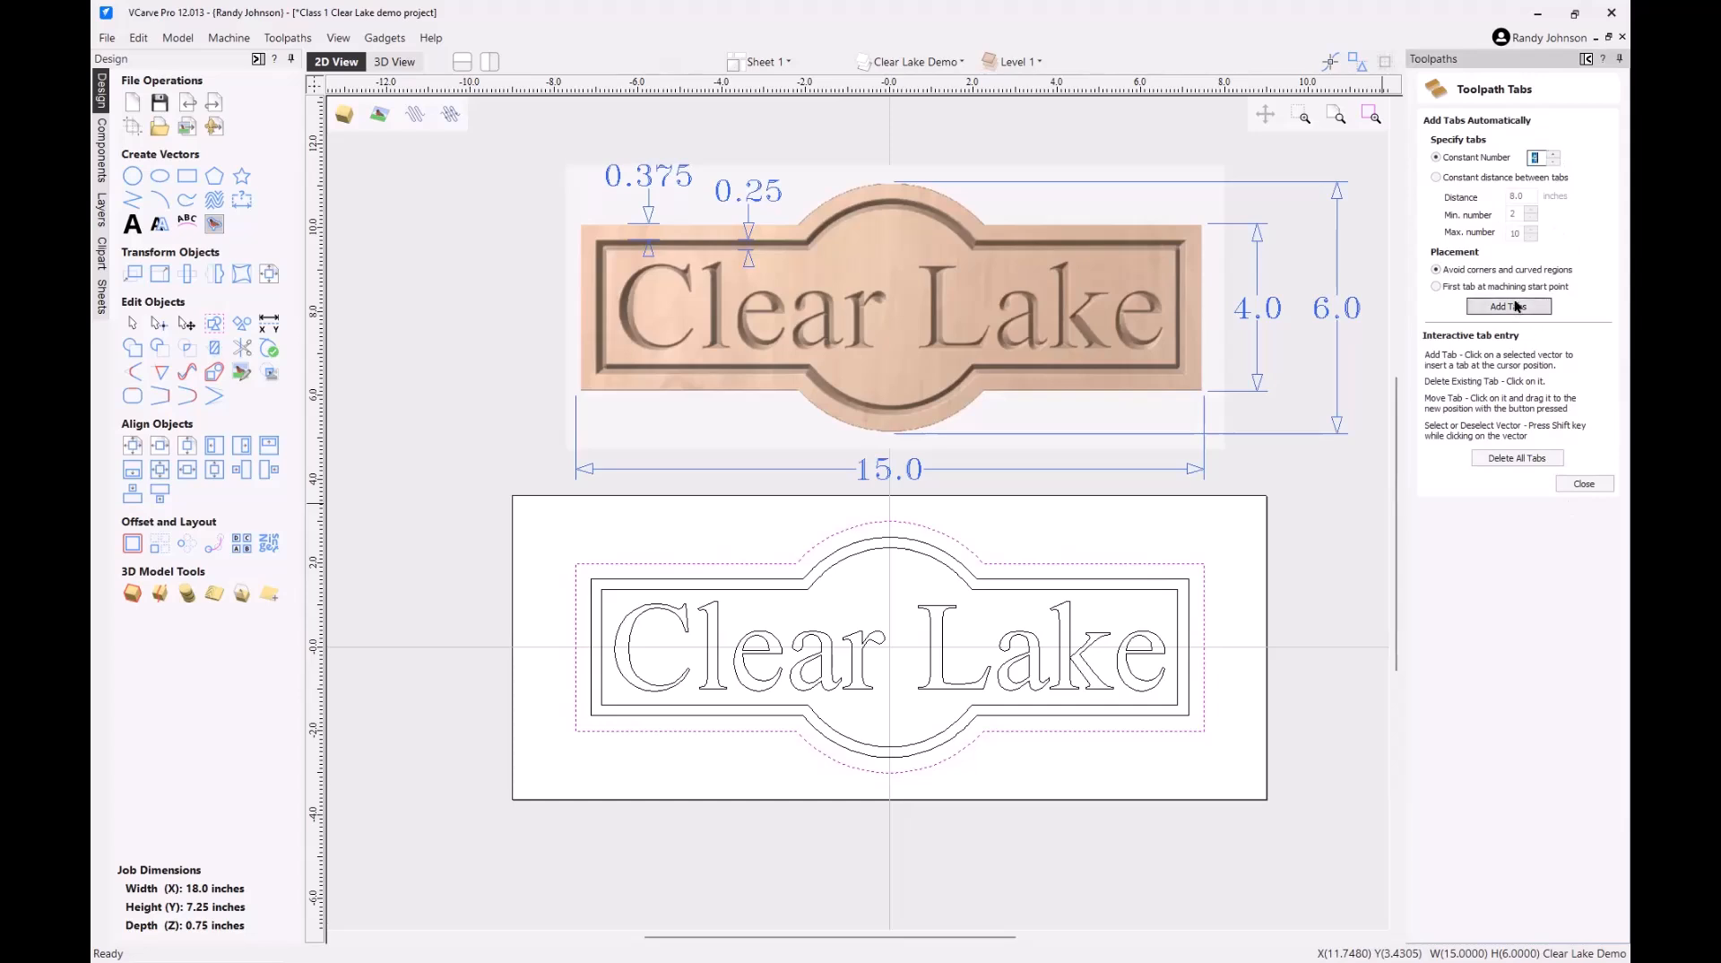
pyautogui.click(1553, 155)
pyautogui.click(1552, 155)
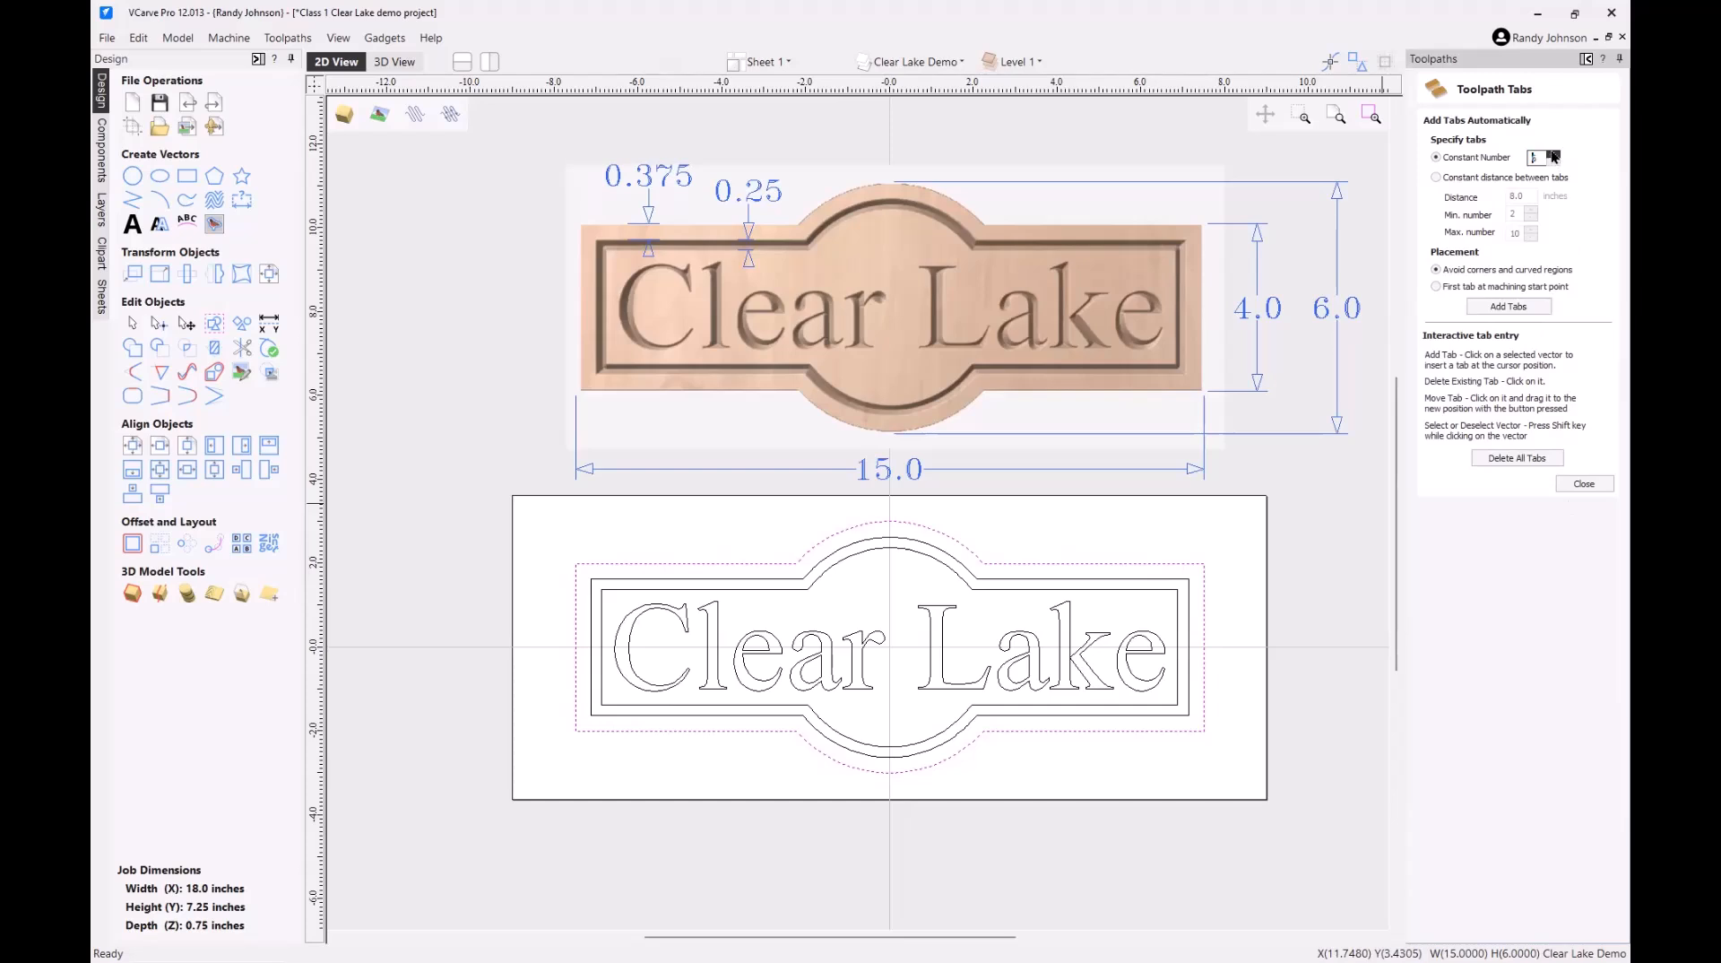
pyautogui.click(1508, 308)
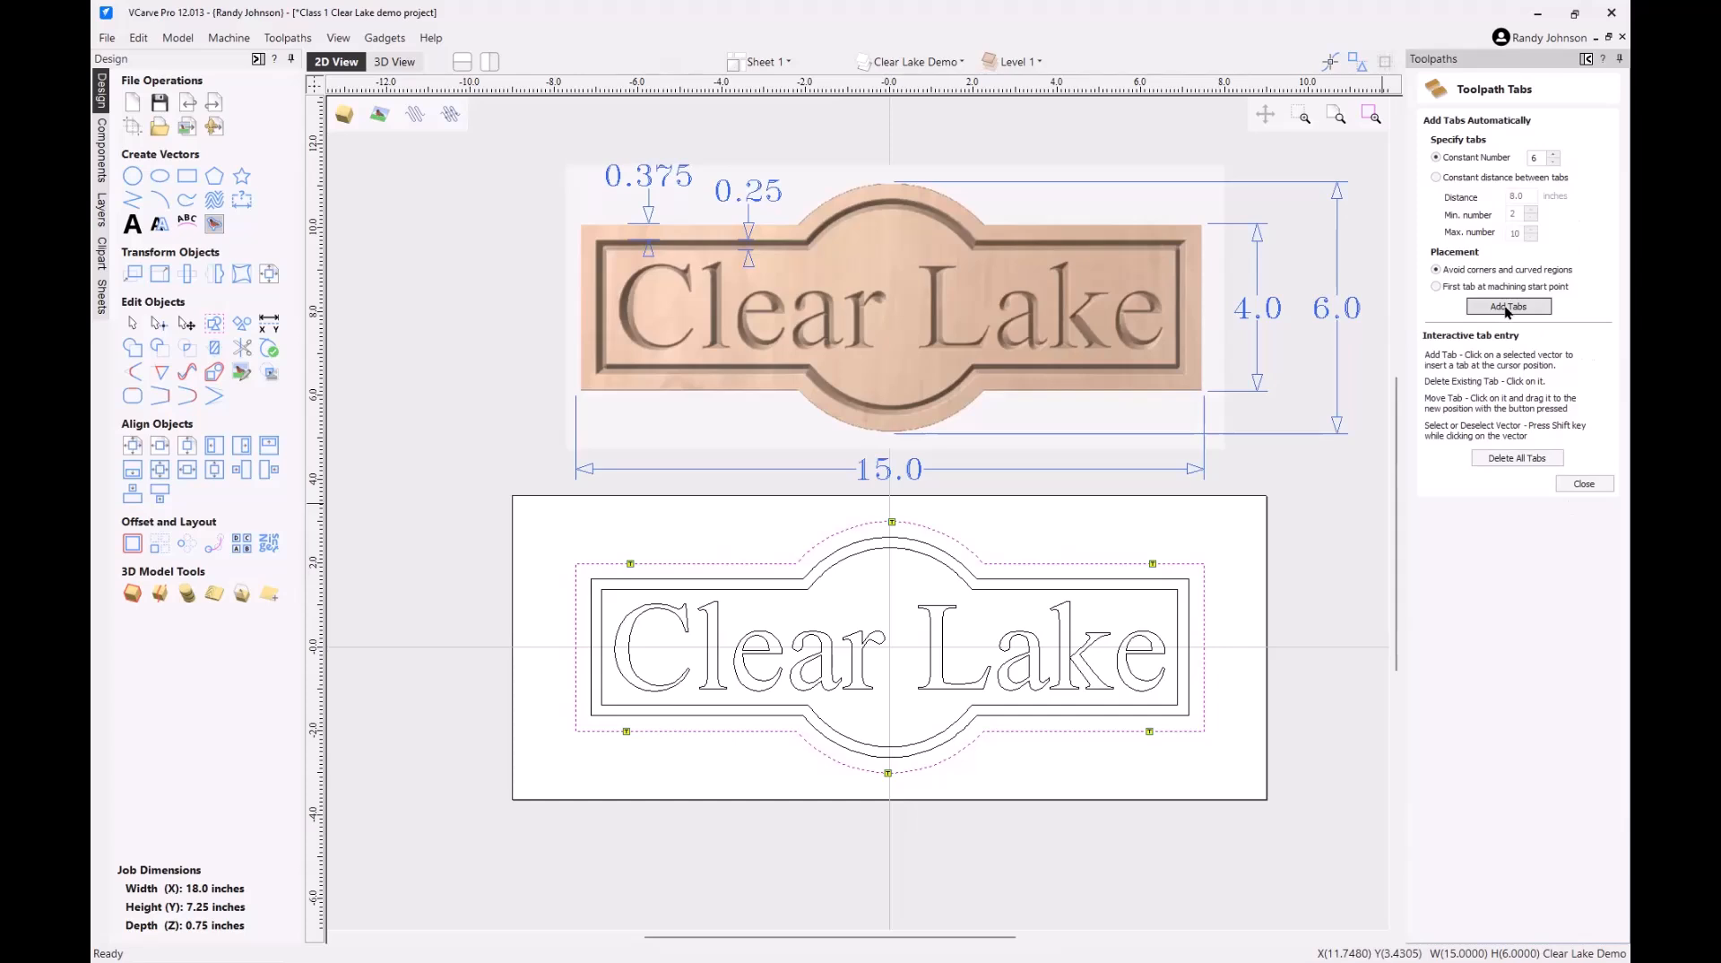
pyautogui.click(1585, 485)
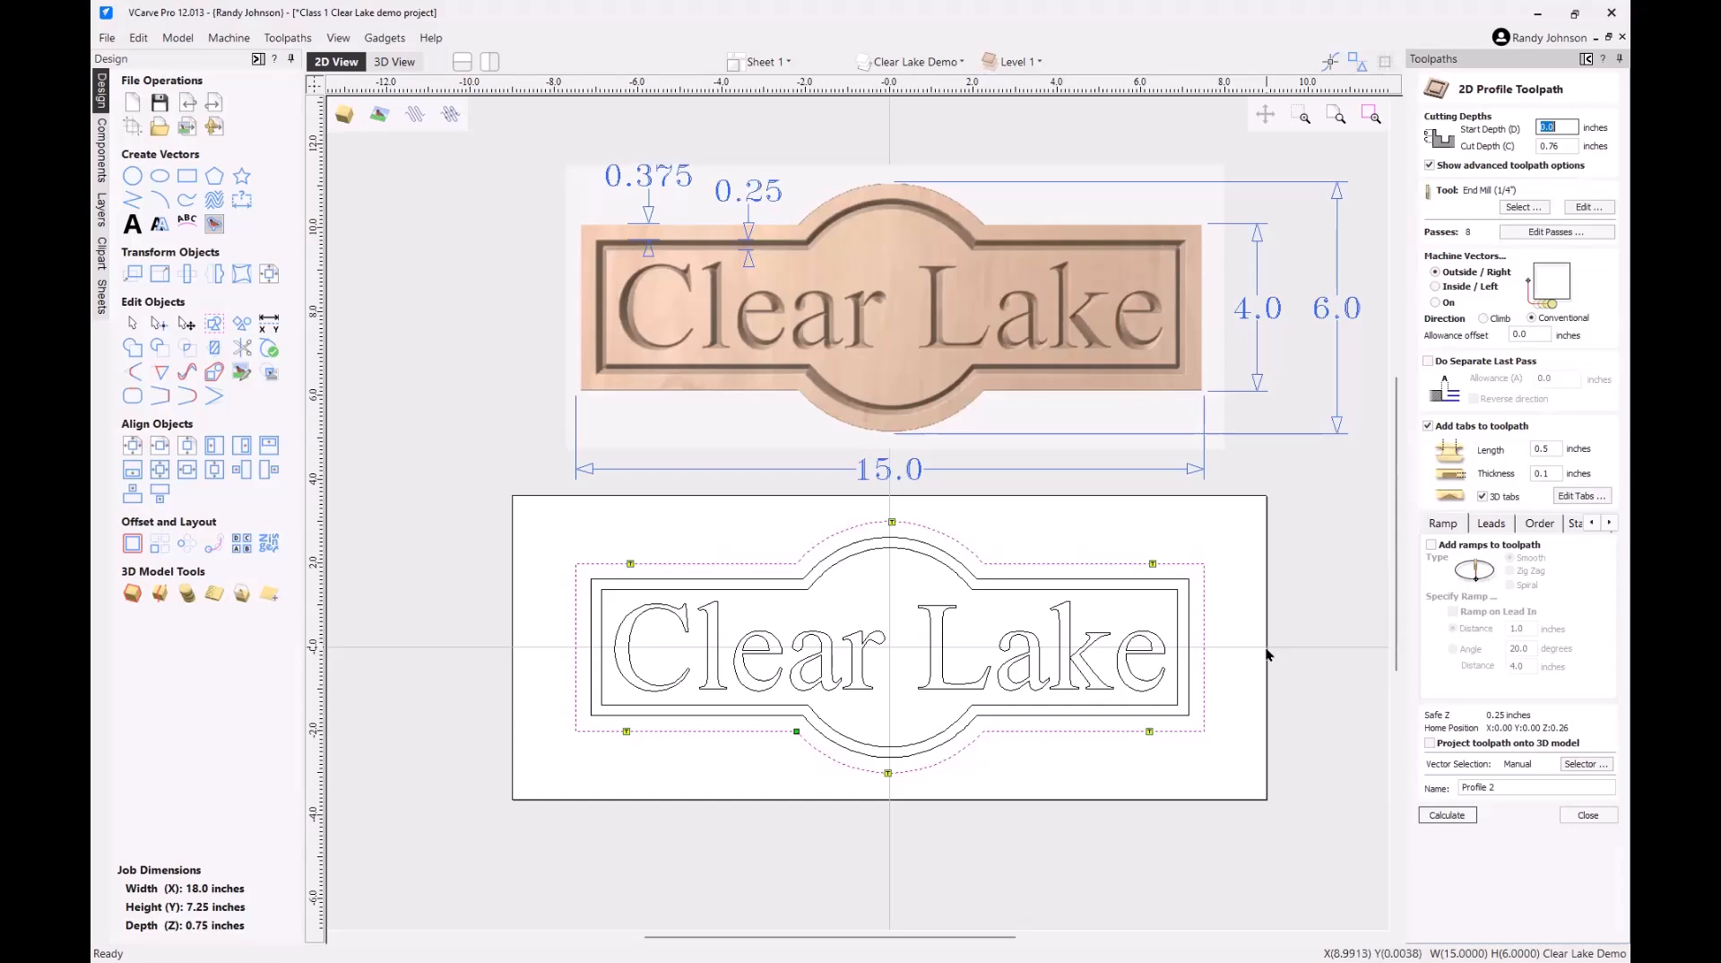
# - Add smooth ramps with a 1.0-inch distance, name the profile toolpath CL 02 Cutout, and calculate it, accepting the cut through the material
pyautogui.click(1432, 545)
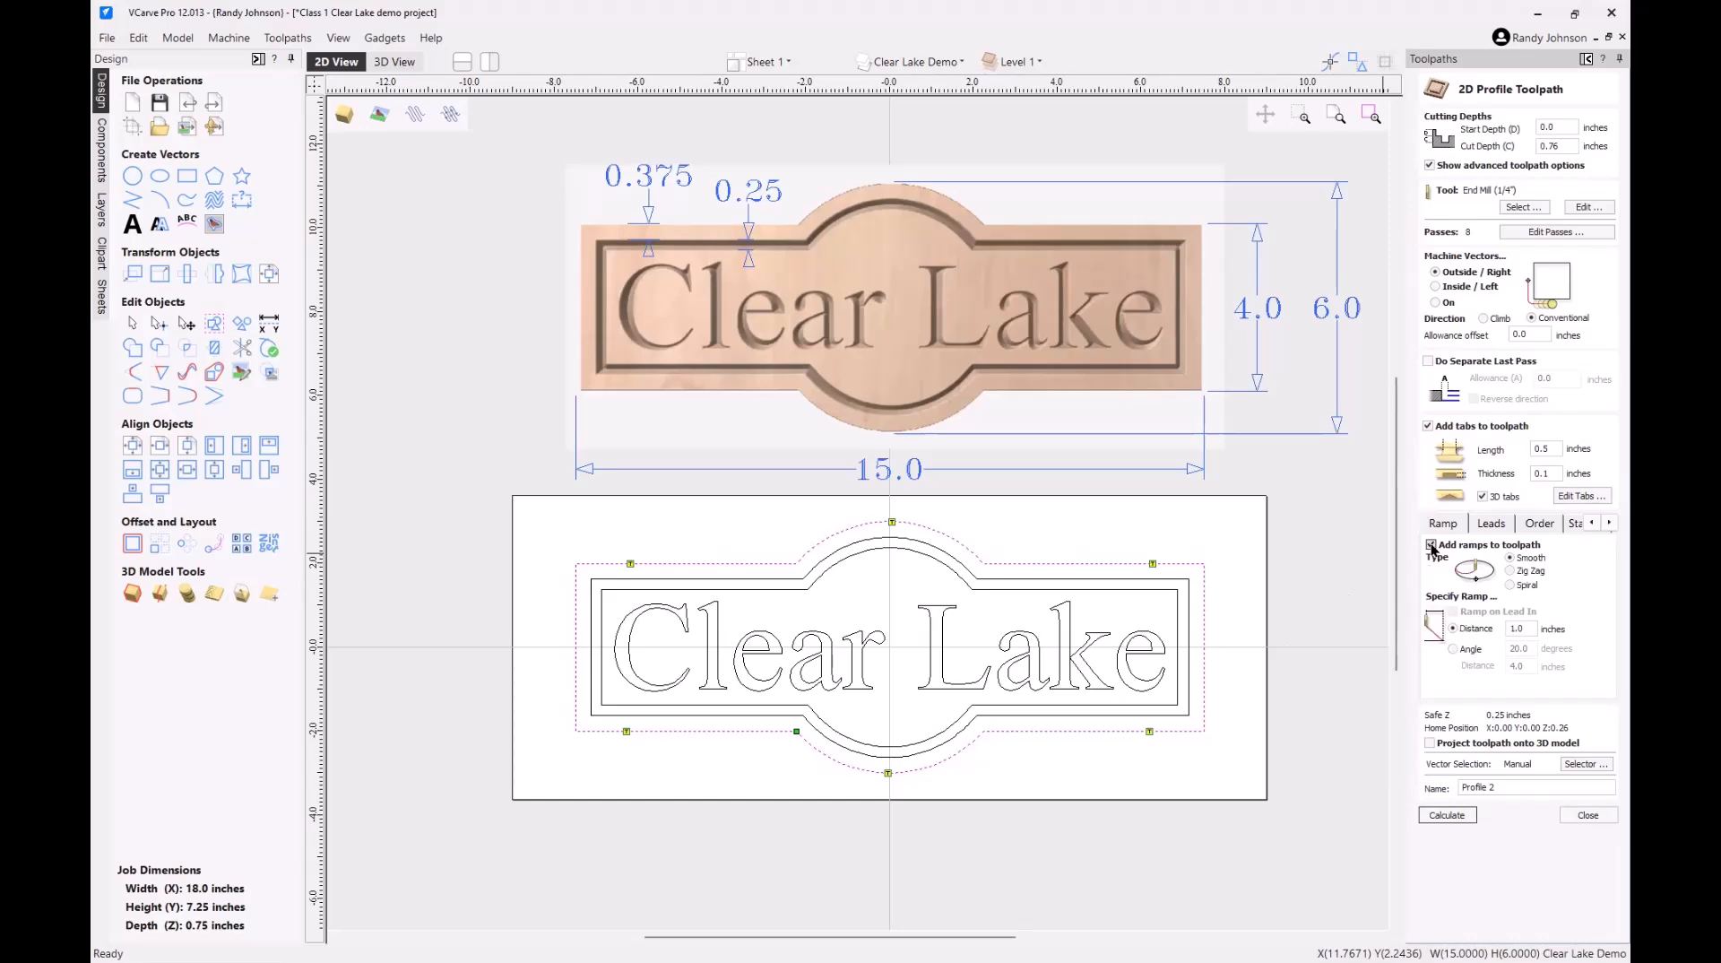
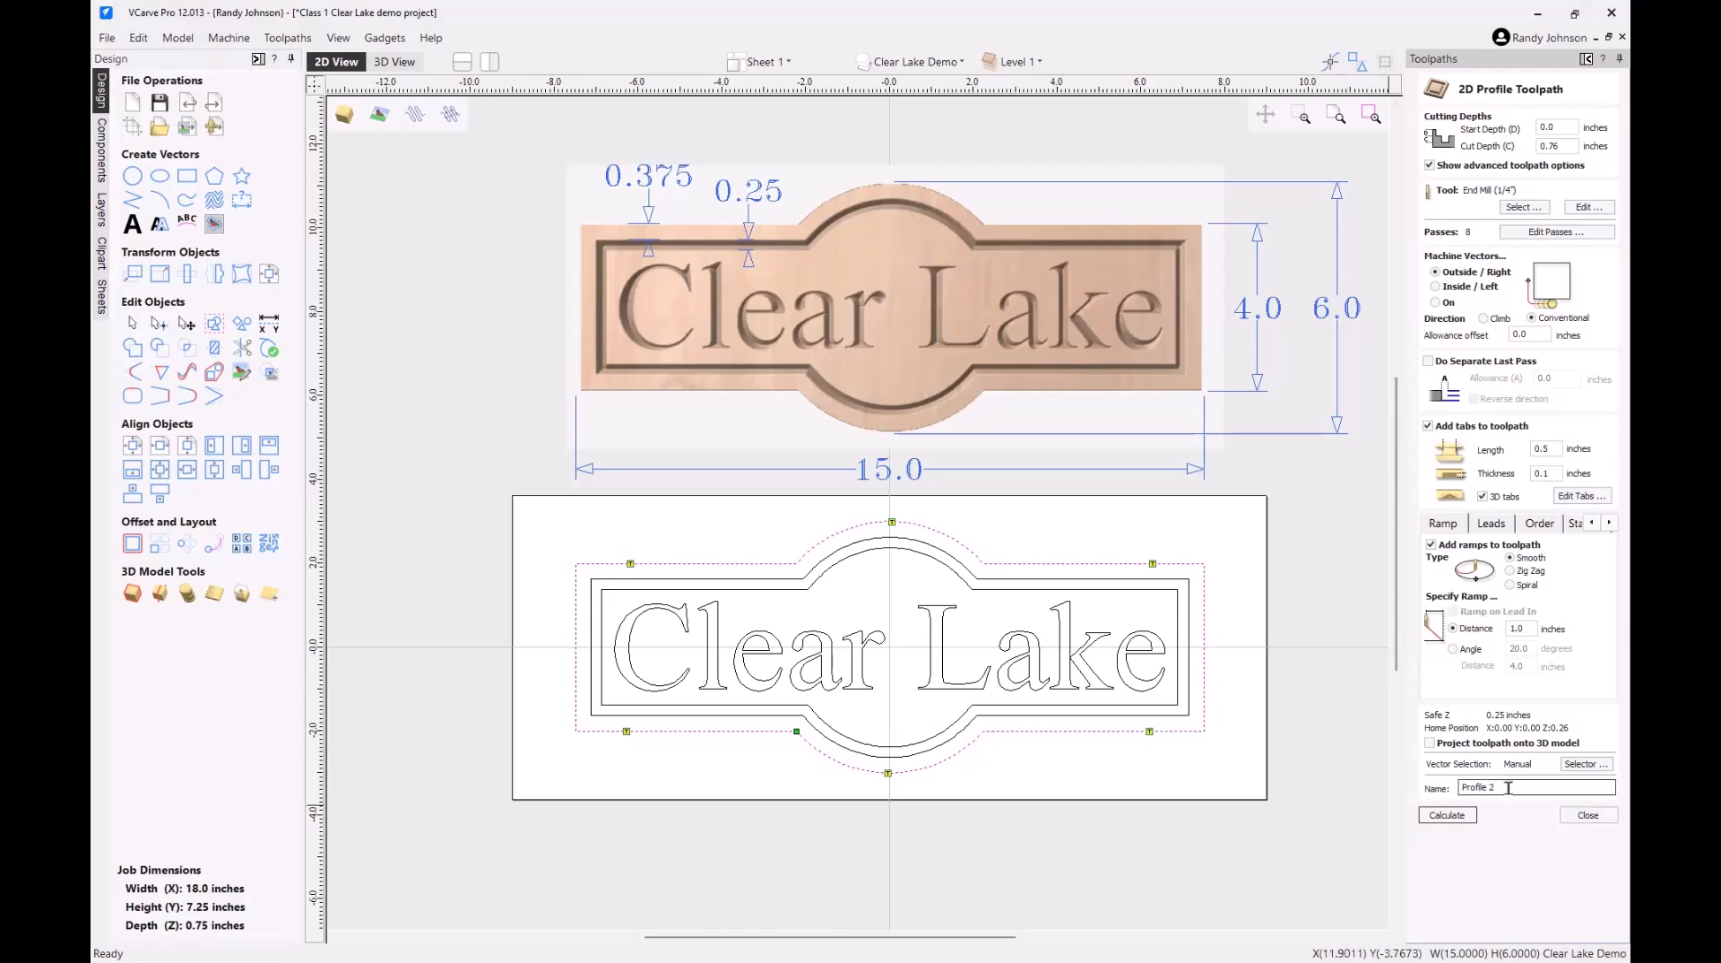
pyautogui.moveTo(1509, 788); pyautogui.dragTo(1415, 783)
pyautogui.write('CL 02 Cutout')
pyautogui.click(1439, 815)
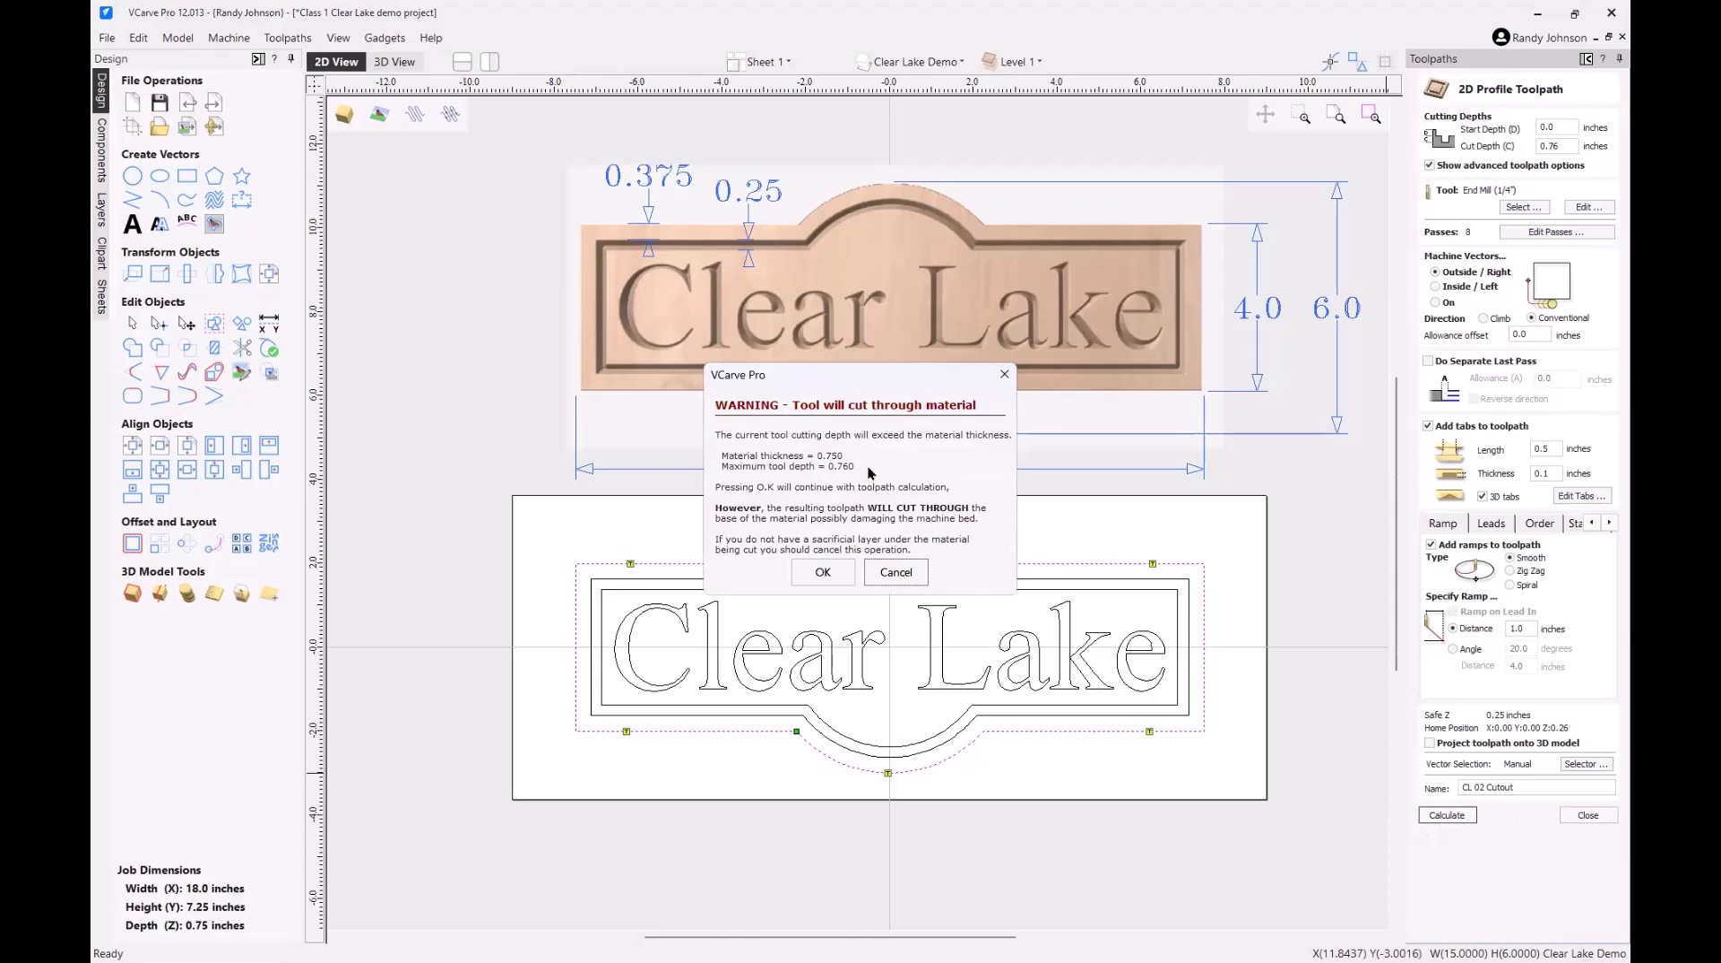
pyautogui.click(832, 575)
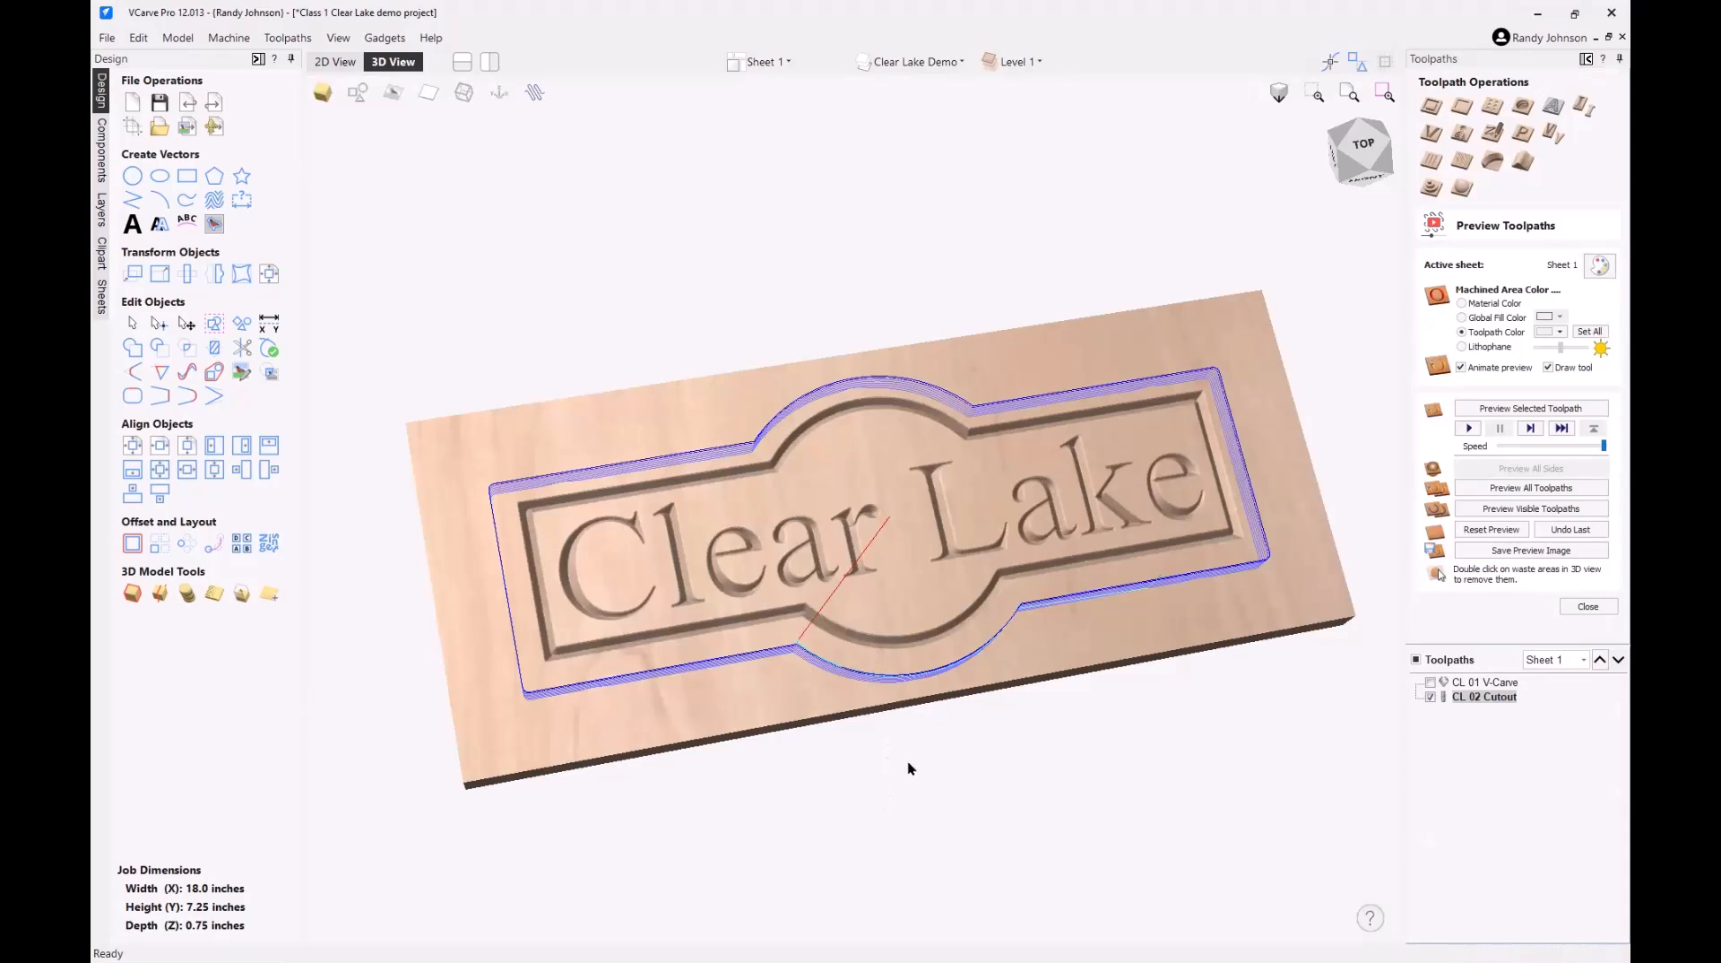
# - Inspect the calculated CL 02 Cutout toolpath in 3D from the front, back and underside of the material
pyautogui.moveTo(911, 769); pyautogui.dragTo(1136, 319)
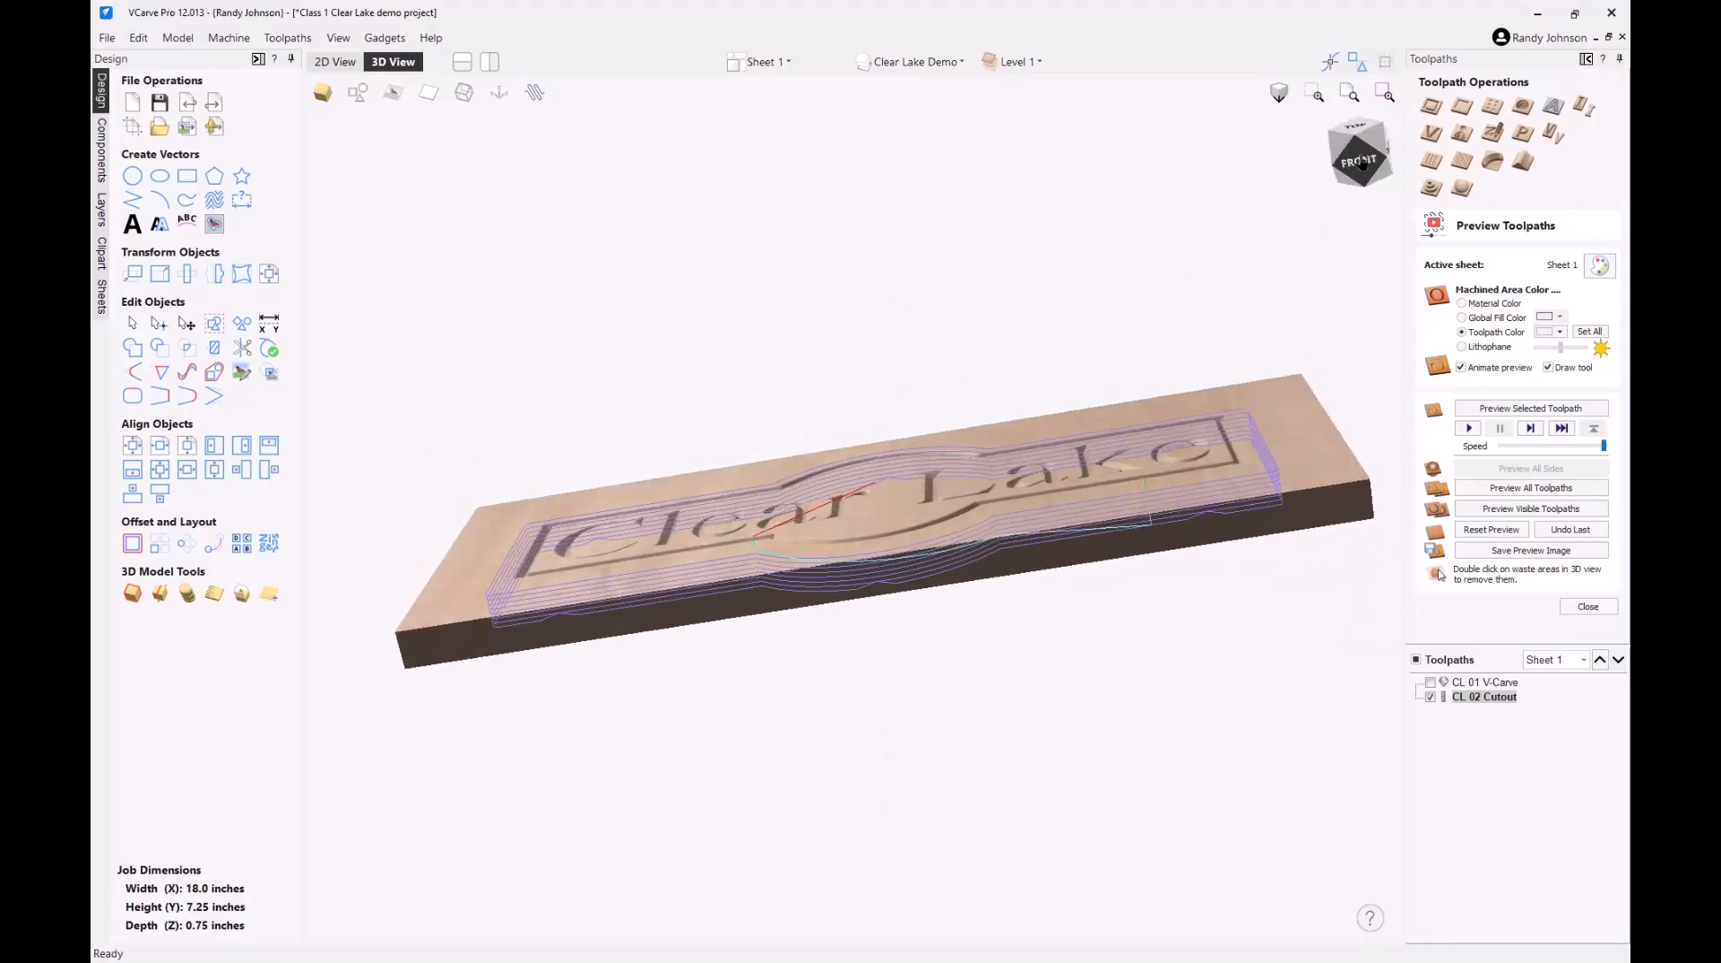
pyautogui.moveTo(1356, 182); pyautogui.dragTo(1299, 251)
pyautogui.click(1353, 177)
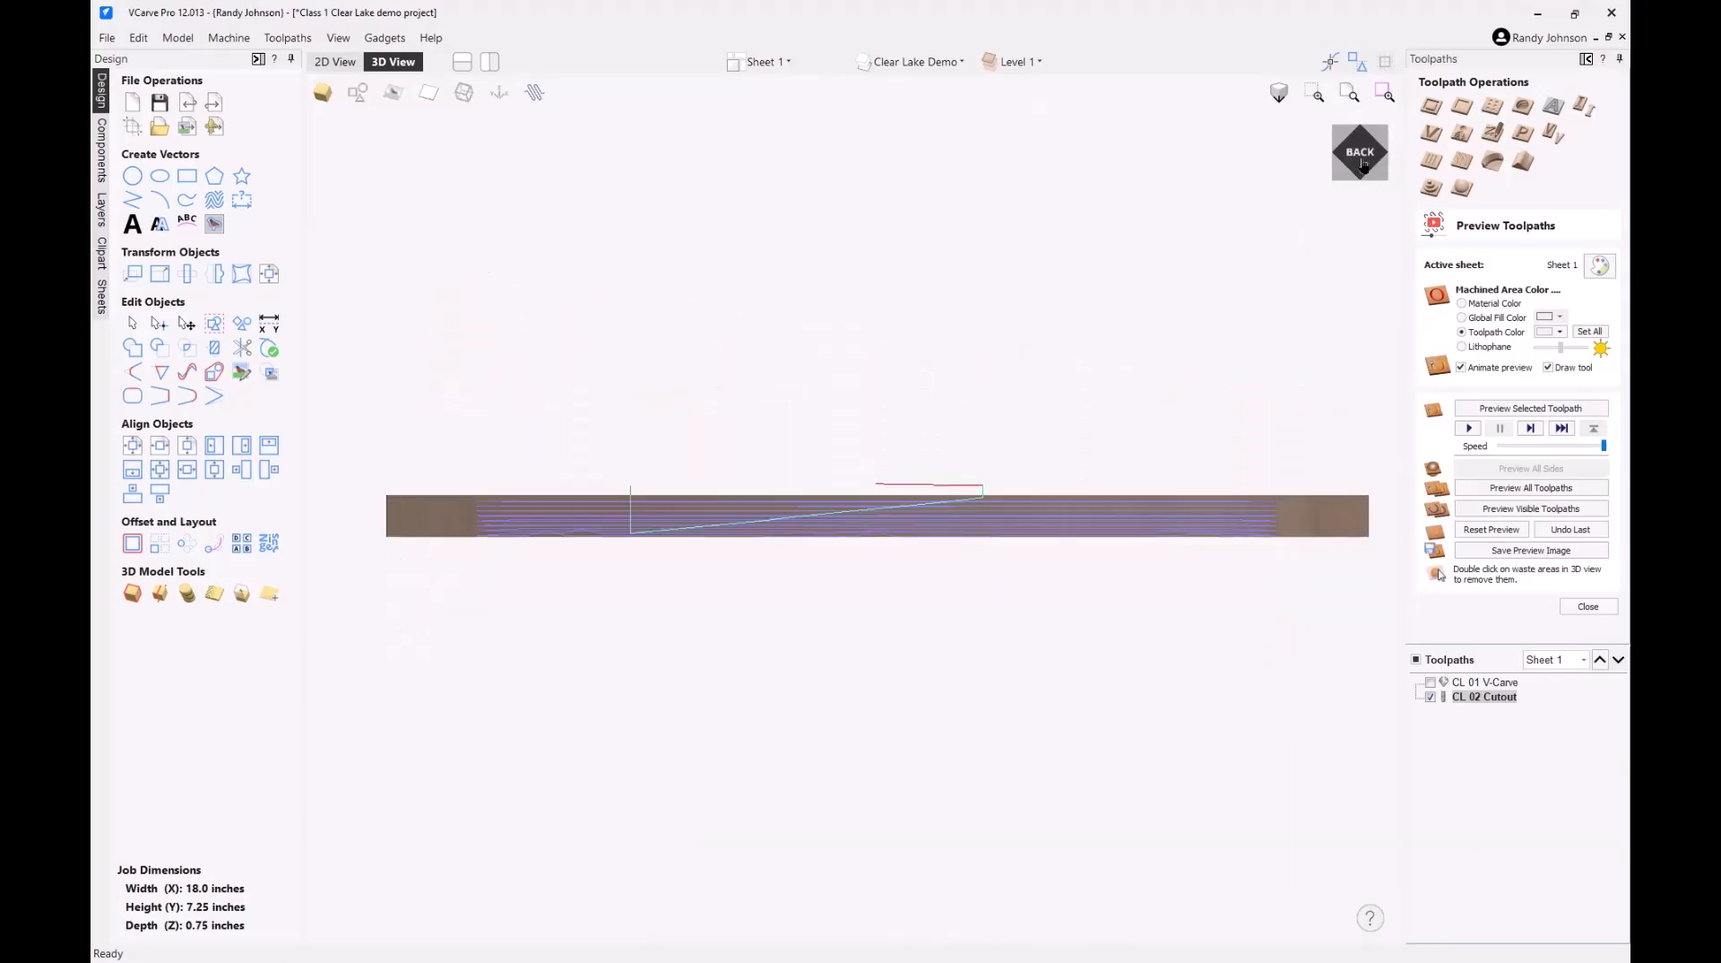
pyautogui.moveTo(1359, 160); pyautogui.dragTo(1340, 209)
pyautogui.click(1358, 162)
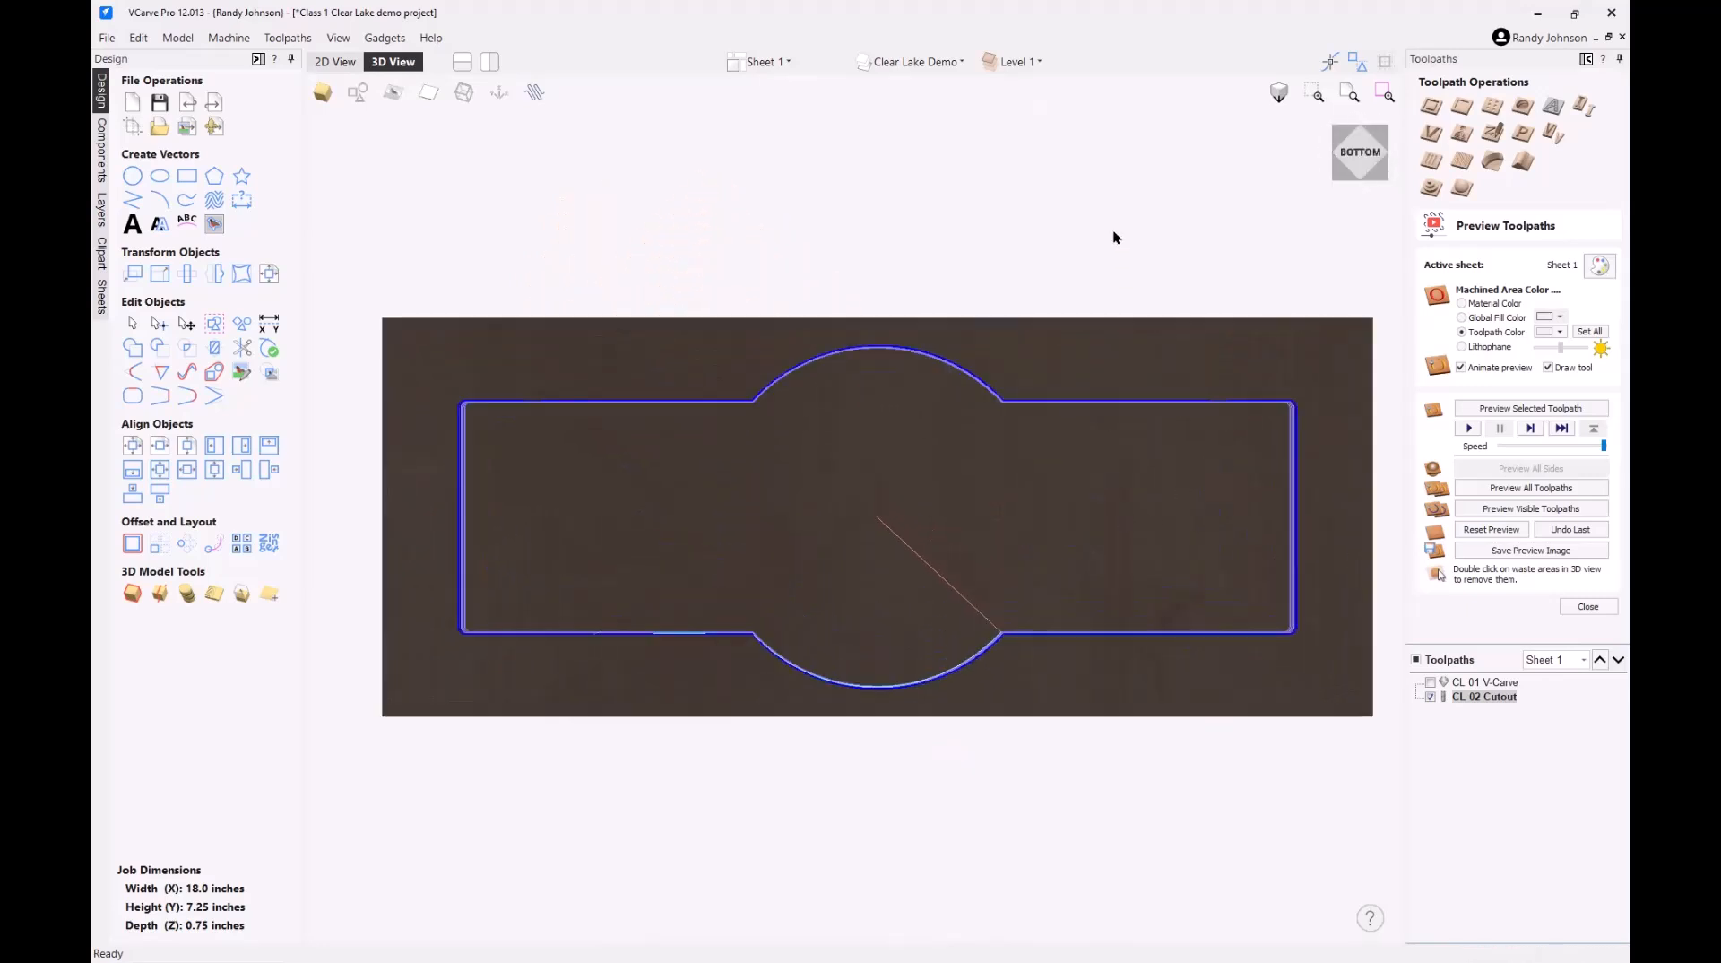
# - Examine the cutout toolpath's outline from above and its stacked passes and tab rises along the front edge in 3D
pyautogui.click(1360, 160)
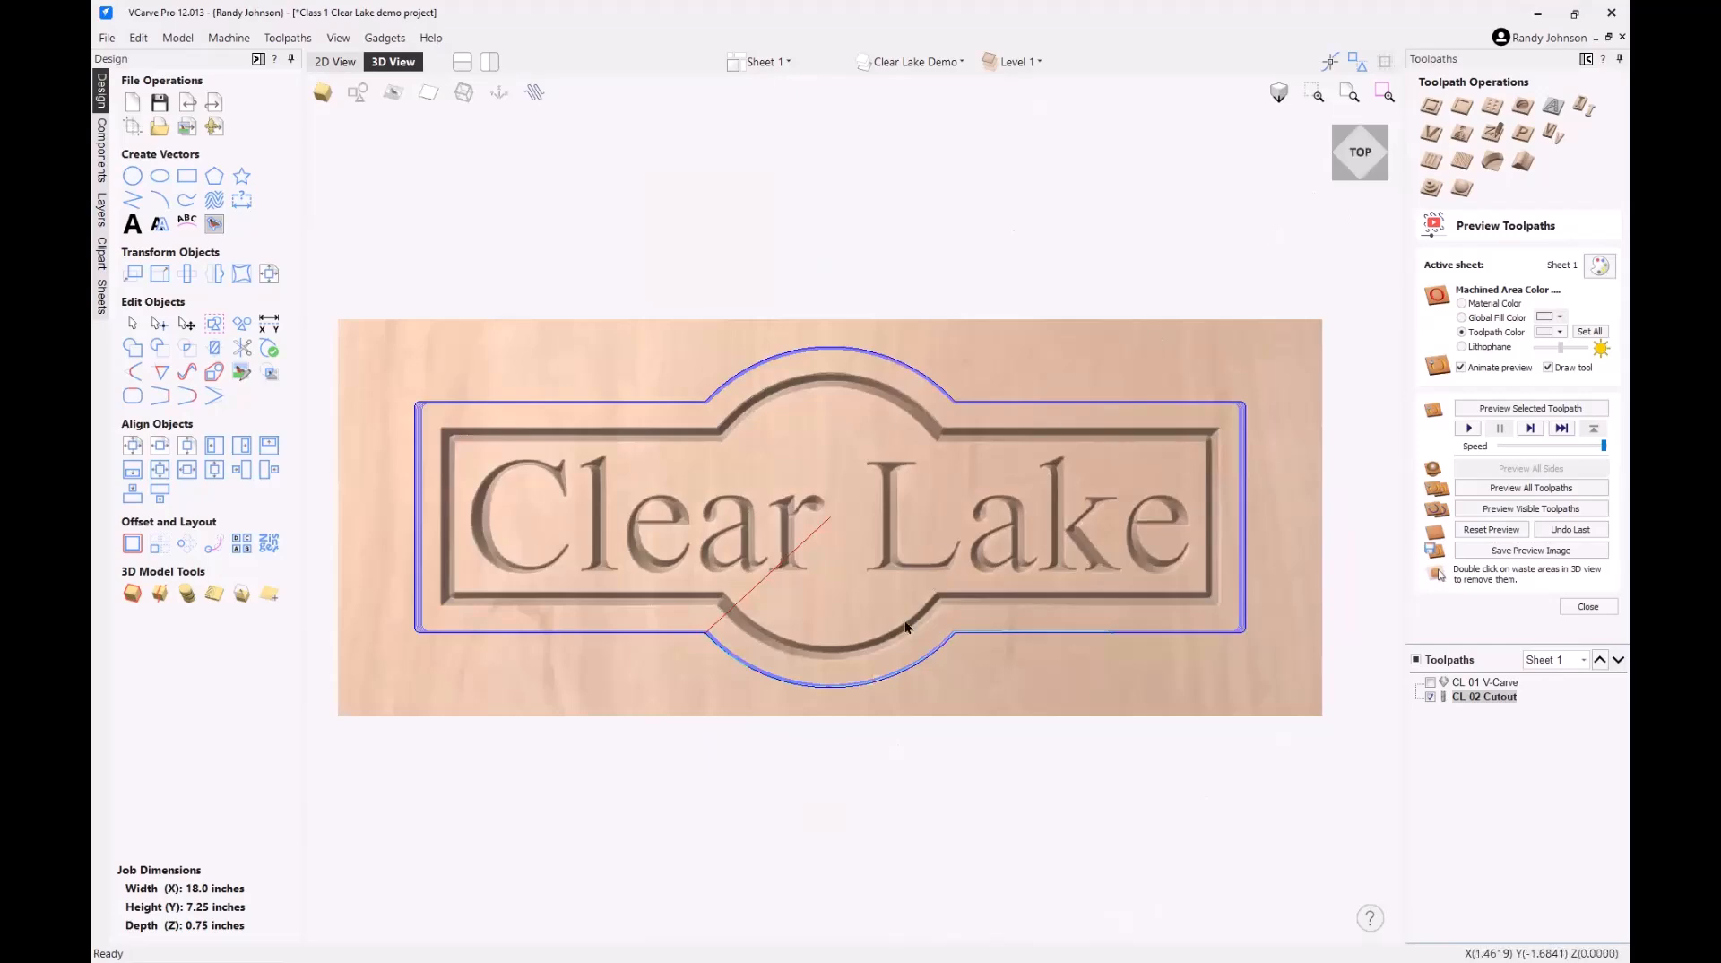
pyautogui.moveTo(964, 807); pyautogui.dragTo(928, 756)
pyautogui.moveTo(917, 688); pyautogui.dragTo(912, 673)
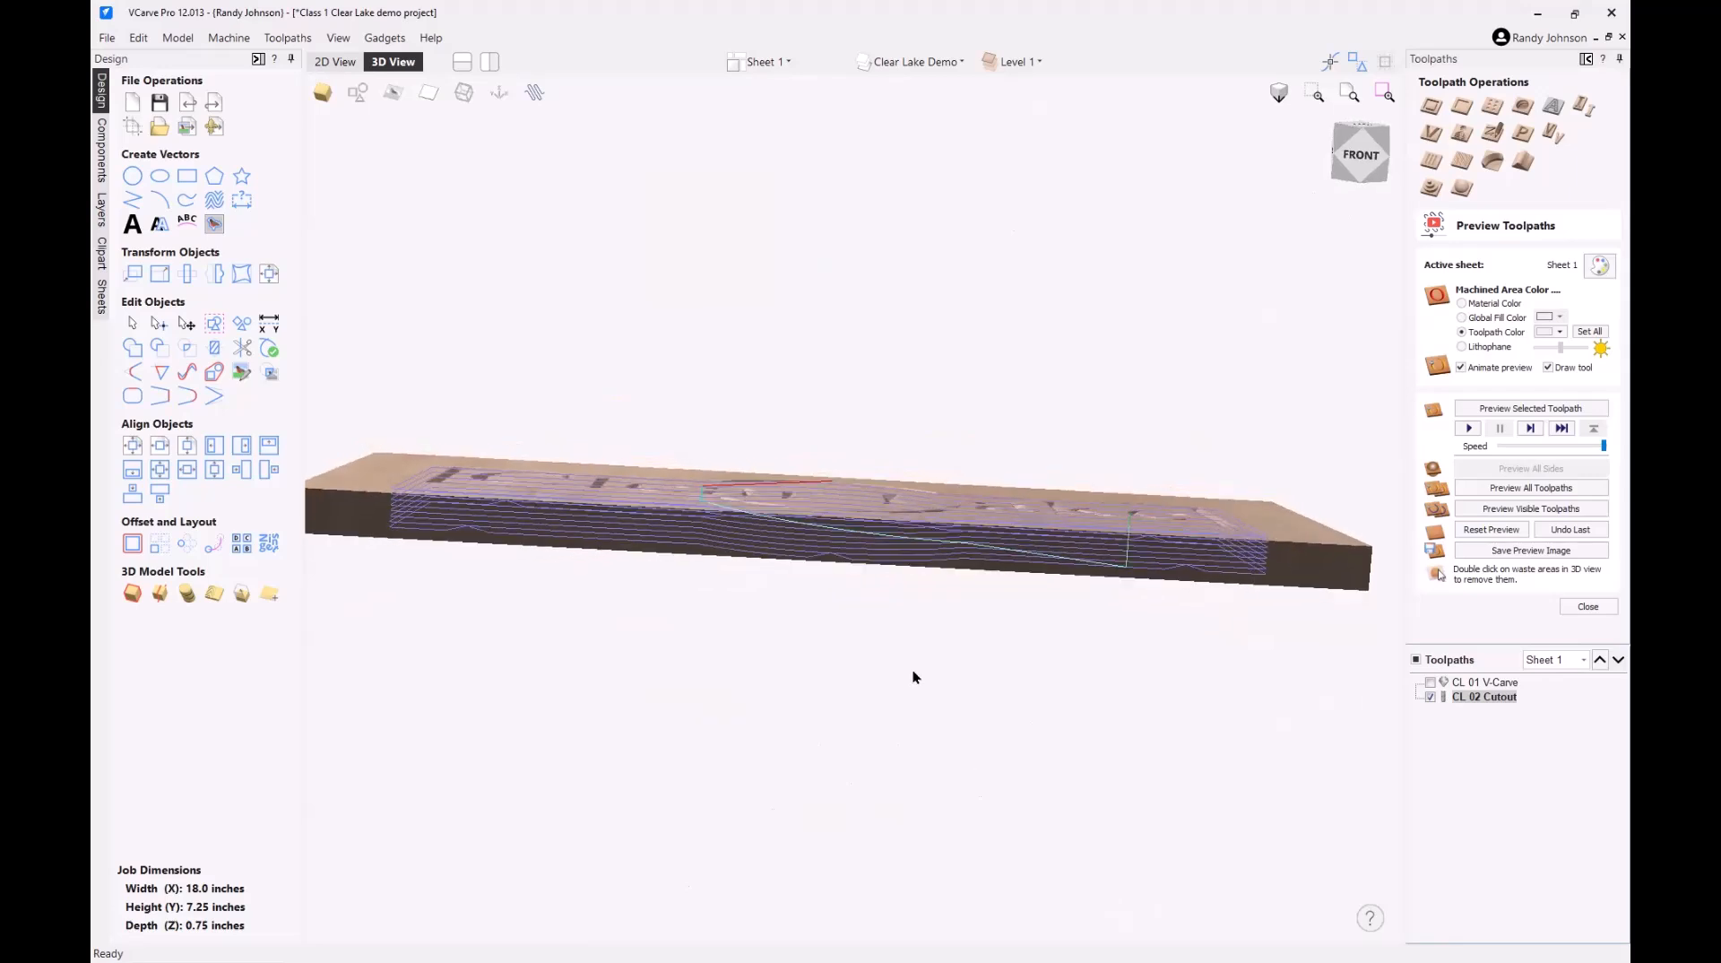
pyautogui.scroll(4, 1253, 583)
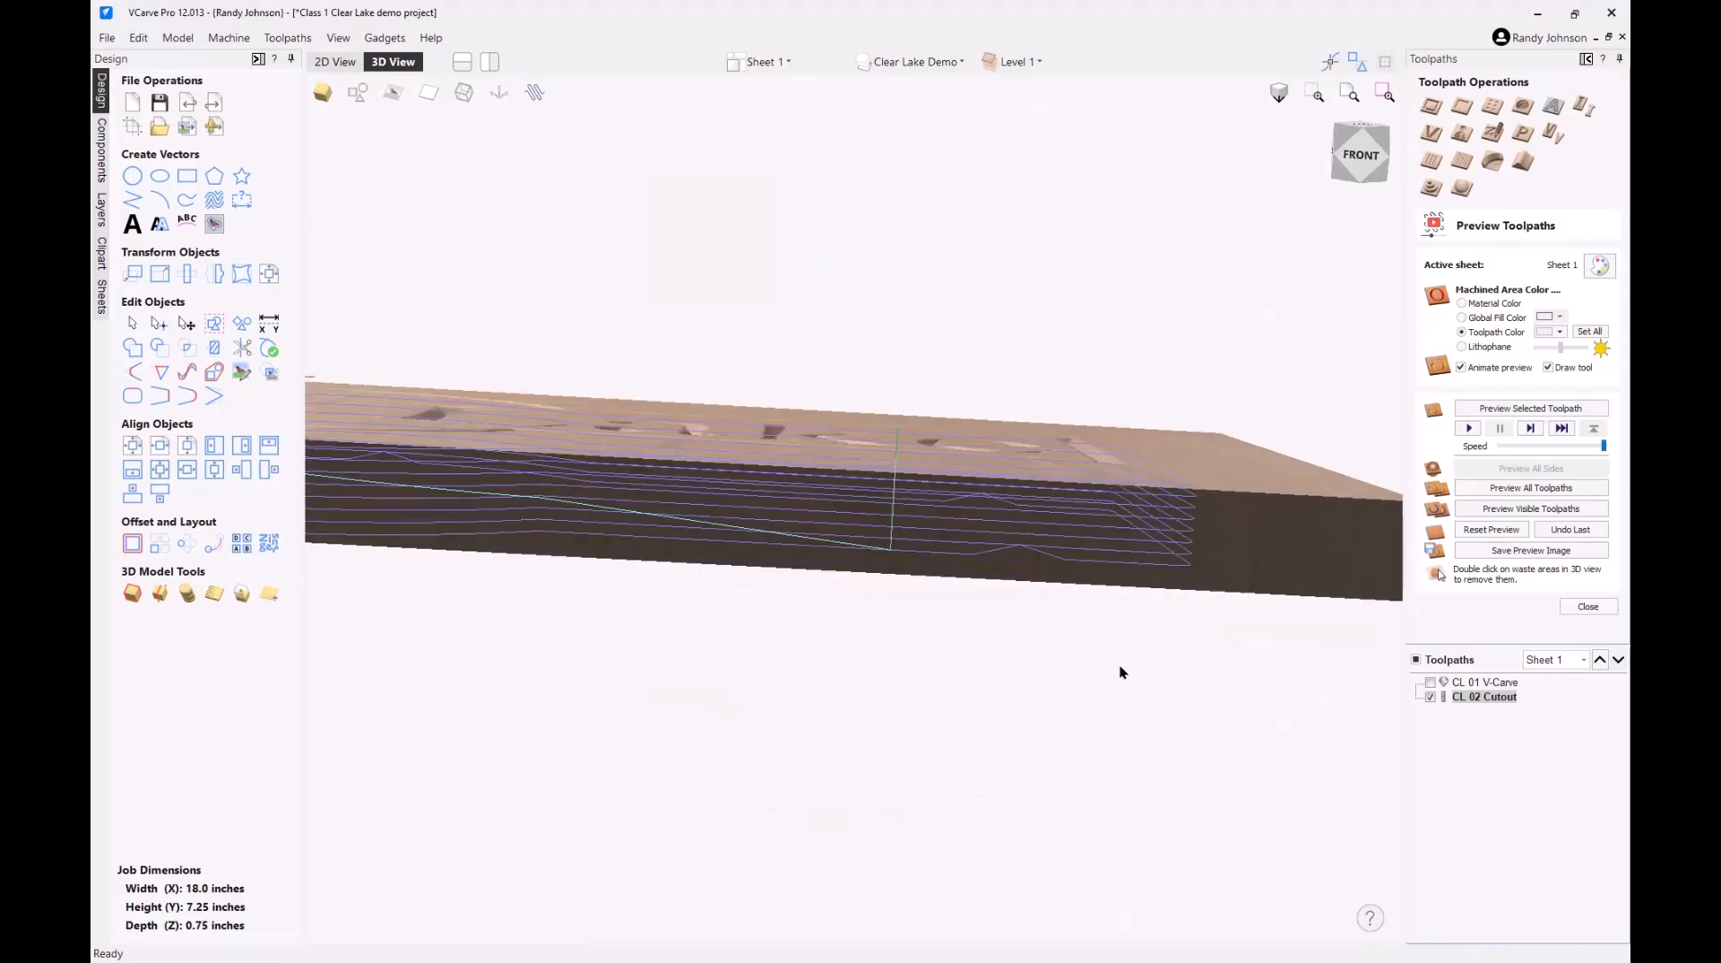
pyautogui.moveTo(1126, 699); pyautogui.dragTo(1134, 675)
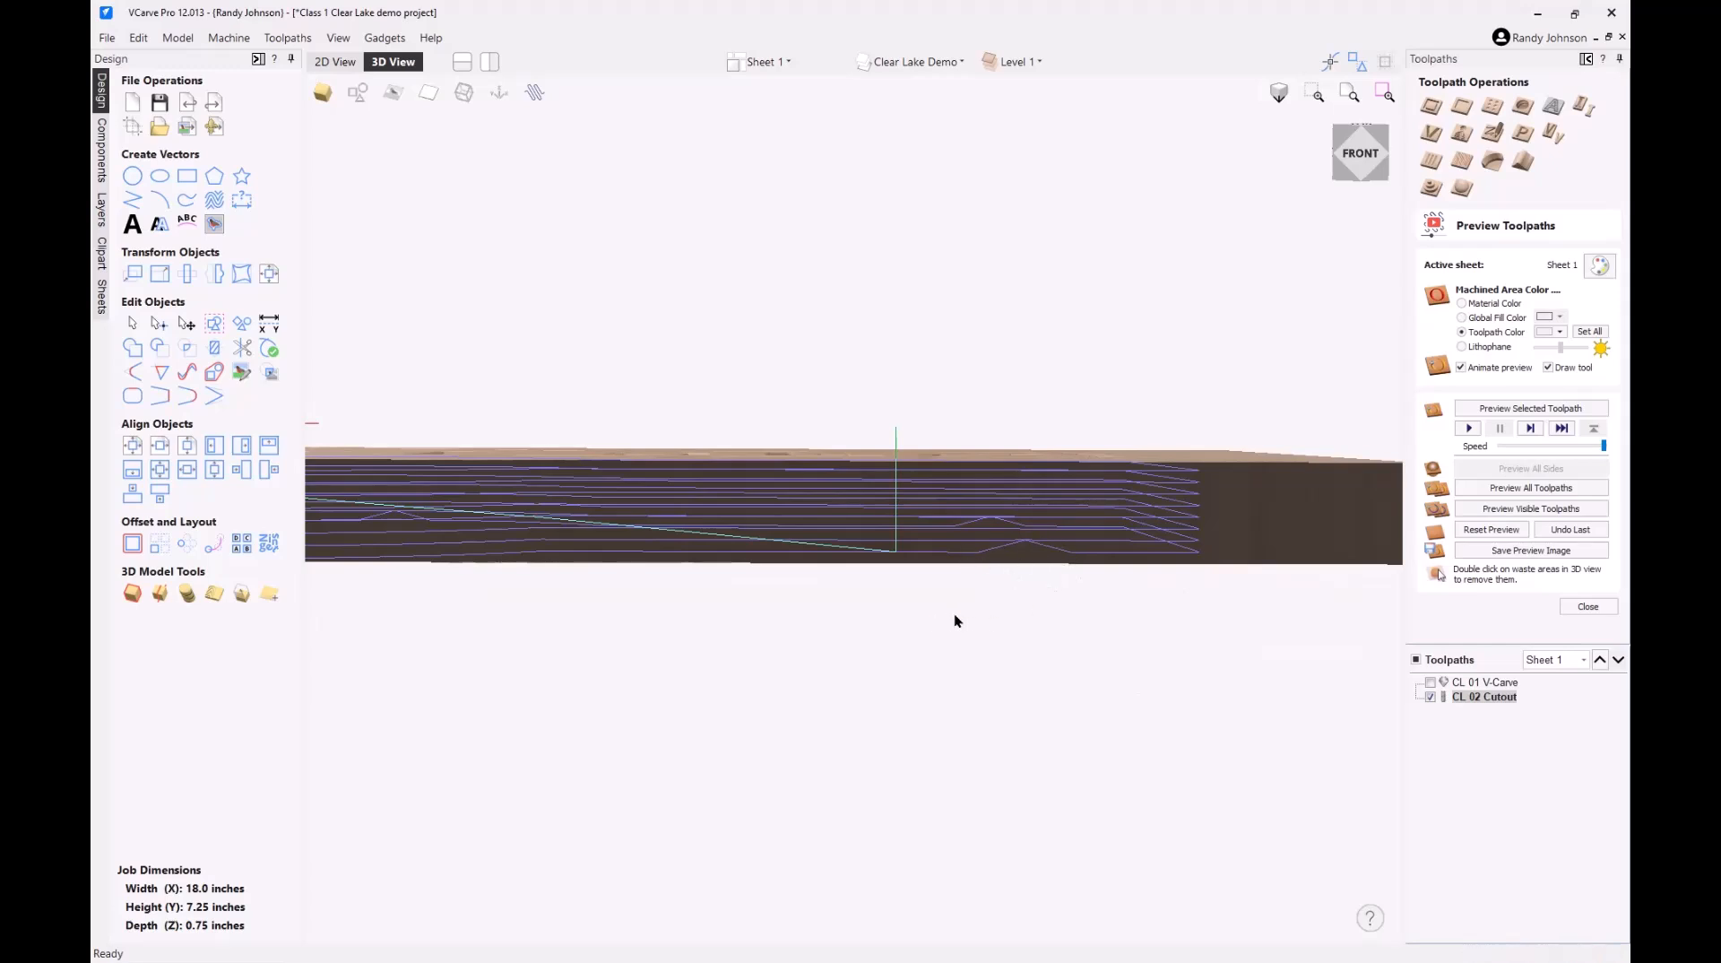
pyautogui.moveTo(955, 619); pyautogui.dragTo(866, 733)
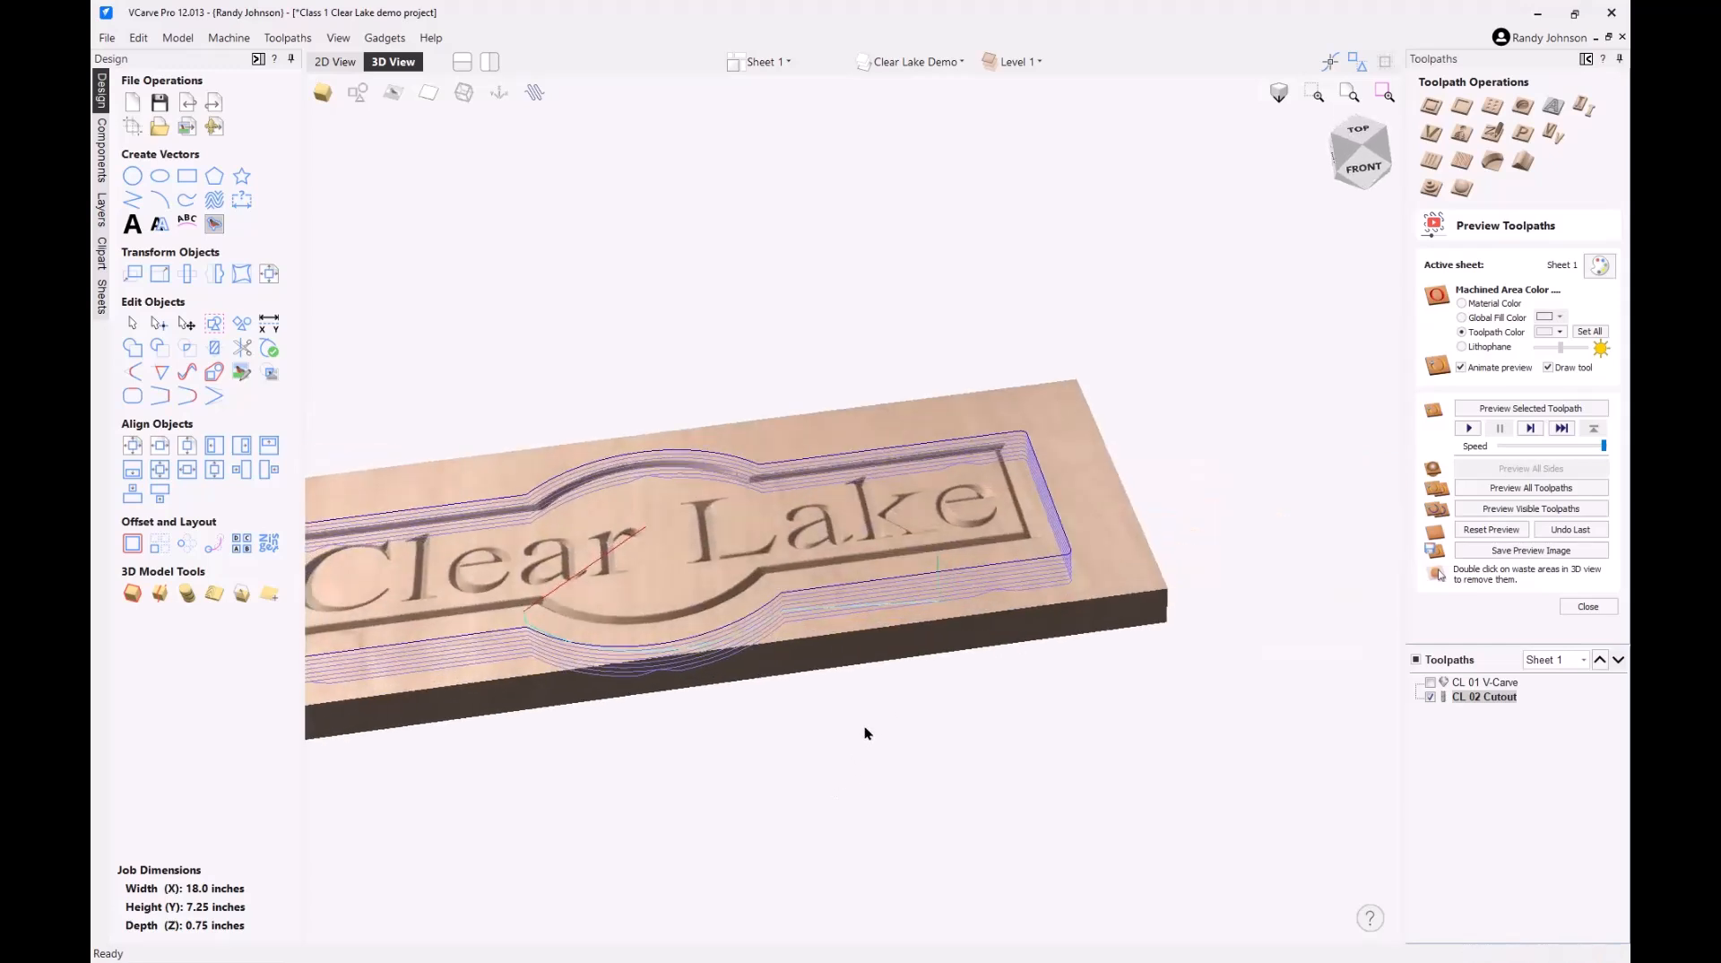
pyautogui.scroll(-3, 865, 727)
pyautogui.moveTo(1004, 607); pyautogui.dragTo(1018, 760)
pyautogui.scroll(3, 636, 800)
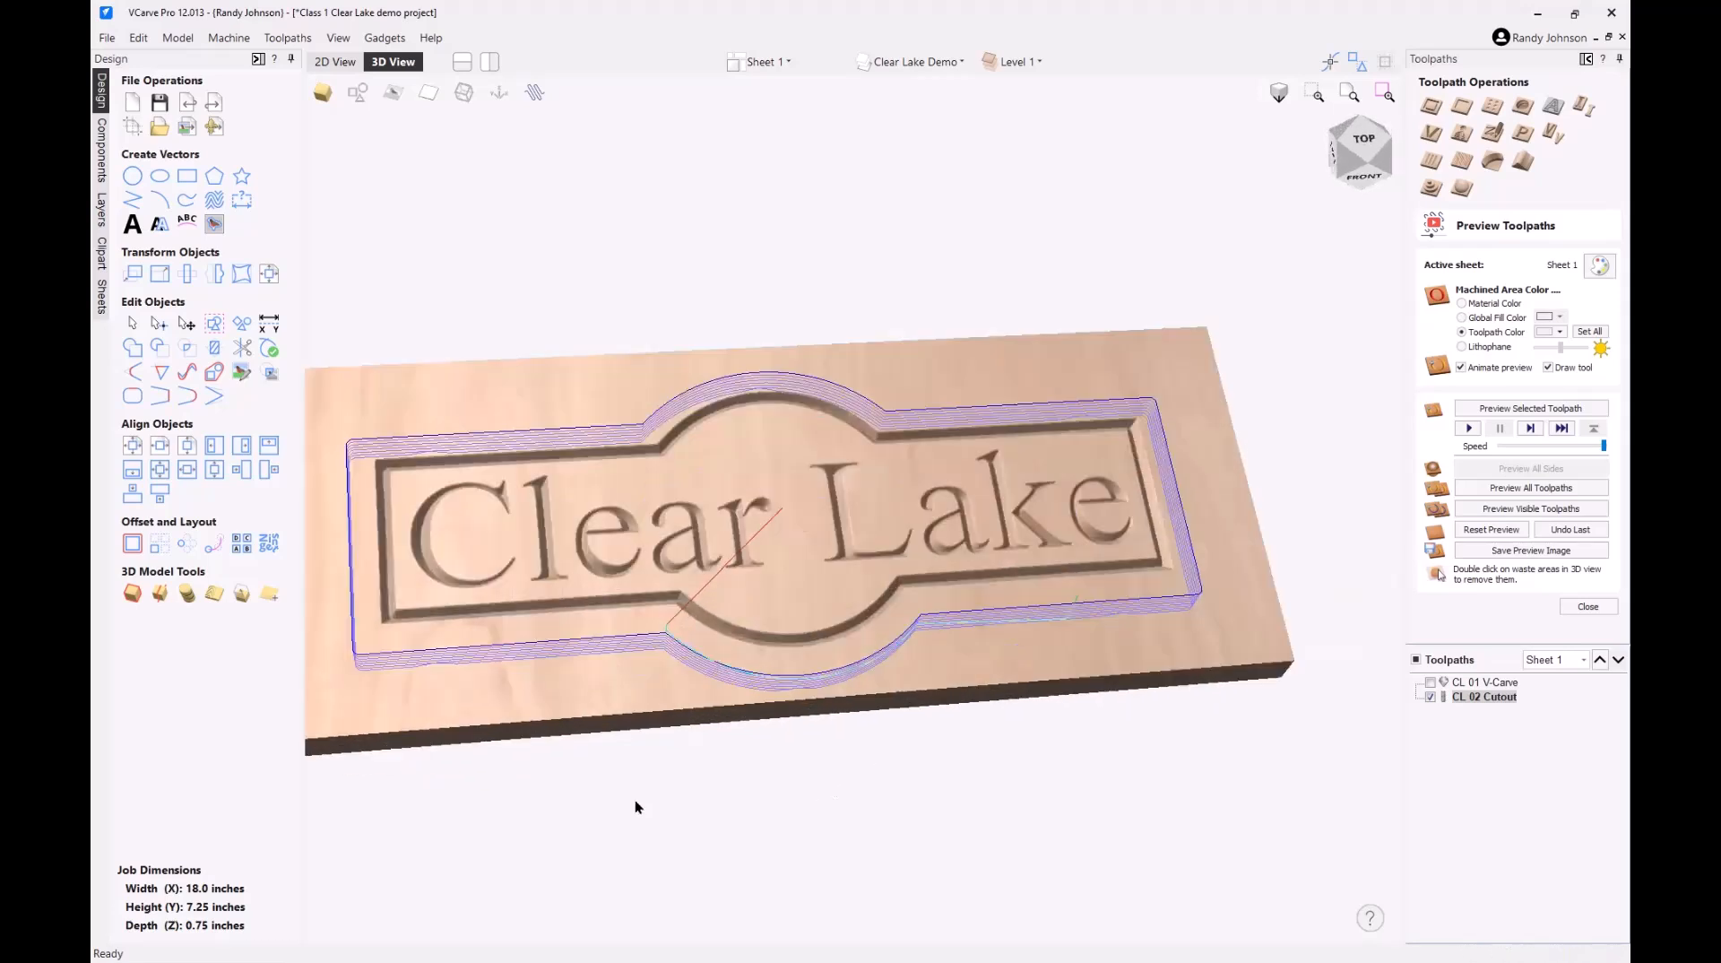
# - Simulate the CL 02 Cutout toolpath, inspect the tabs holding the sign from several angles, and close the preview
pyautogui.click(1535, 409)
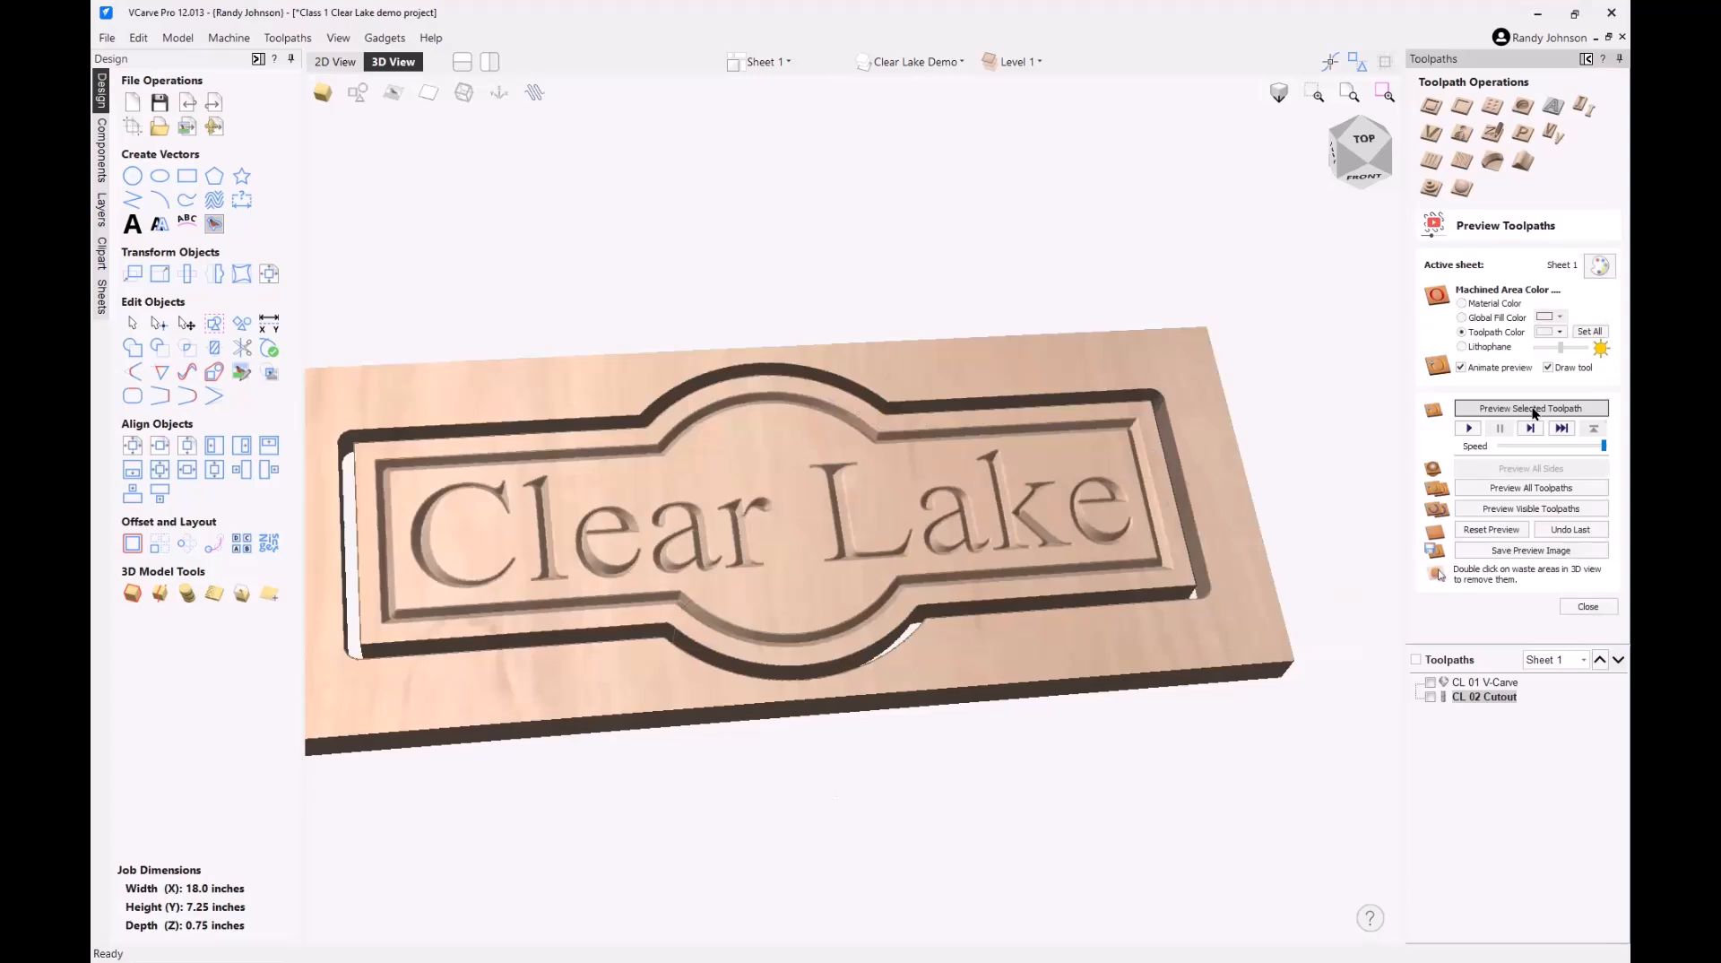
pyautogui.moveTo(1099, 522); pyautogui.dragTo(966, 623)
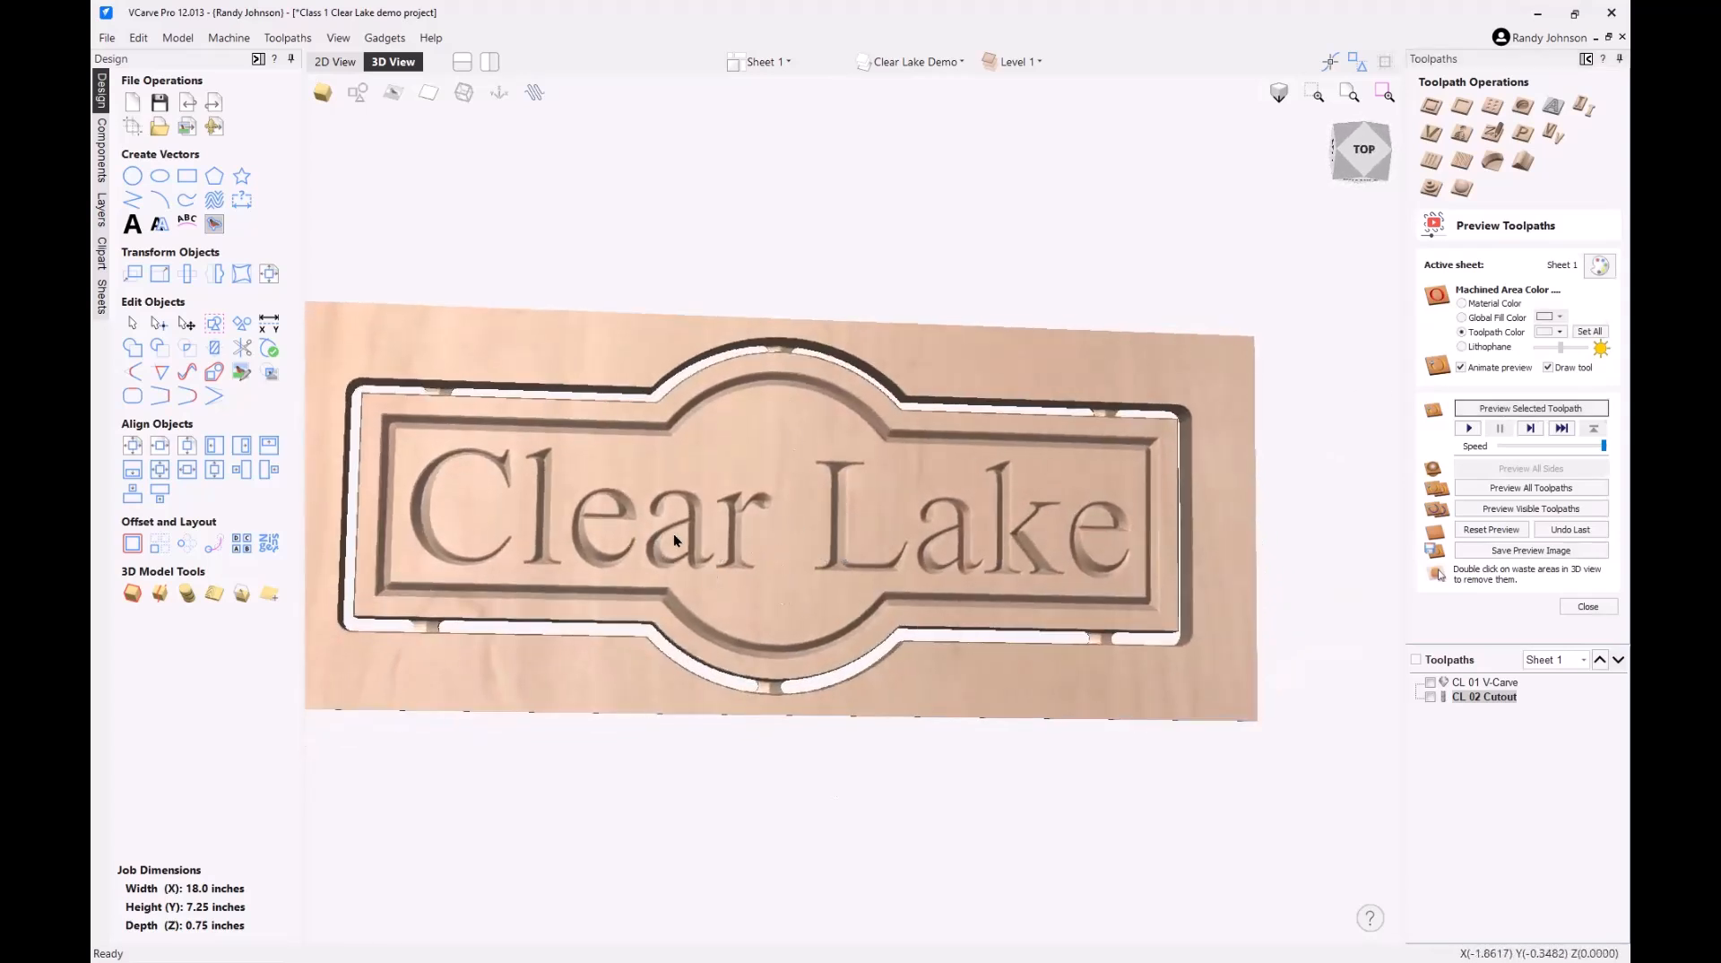
pyautogui.moveTo(674, 535); pyautogui.dragTo(682, 541)
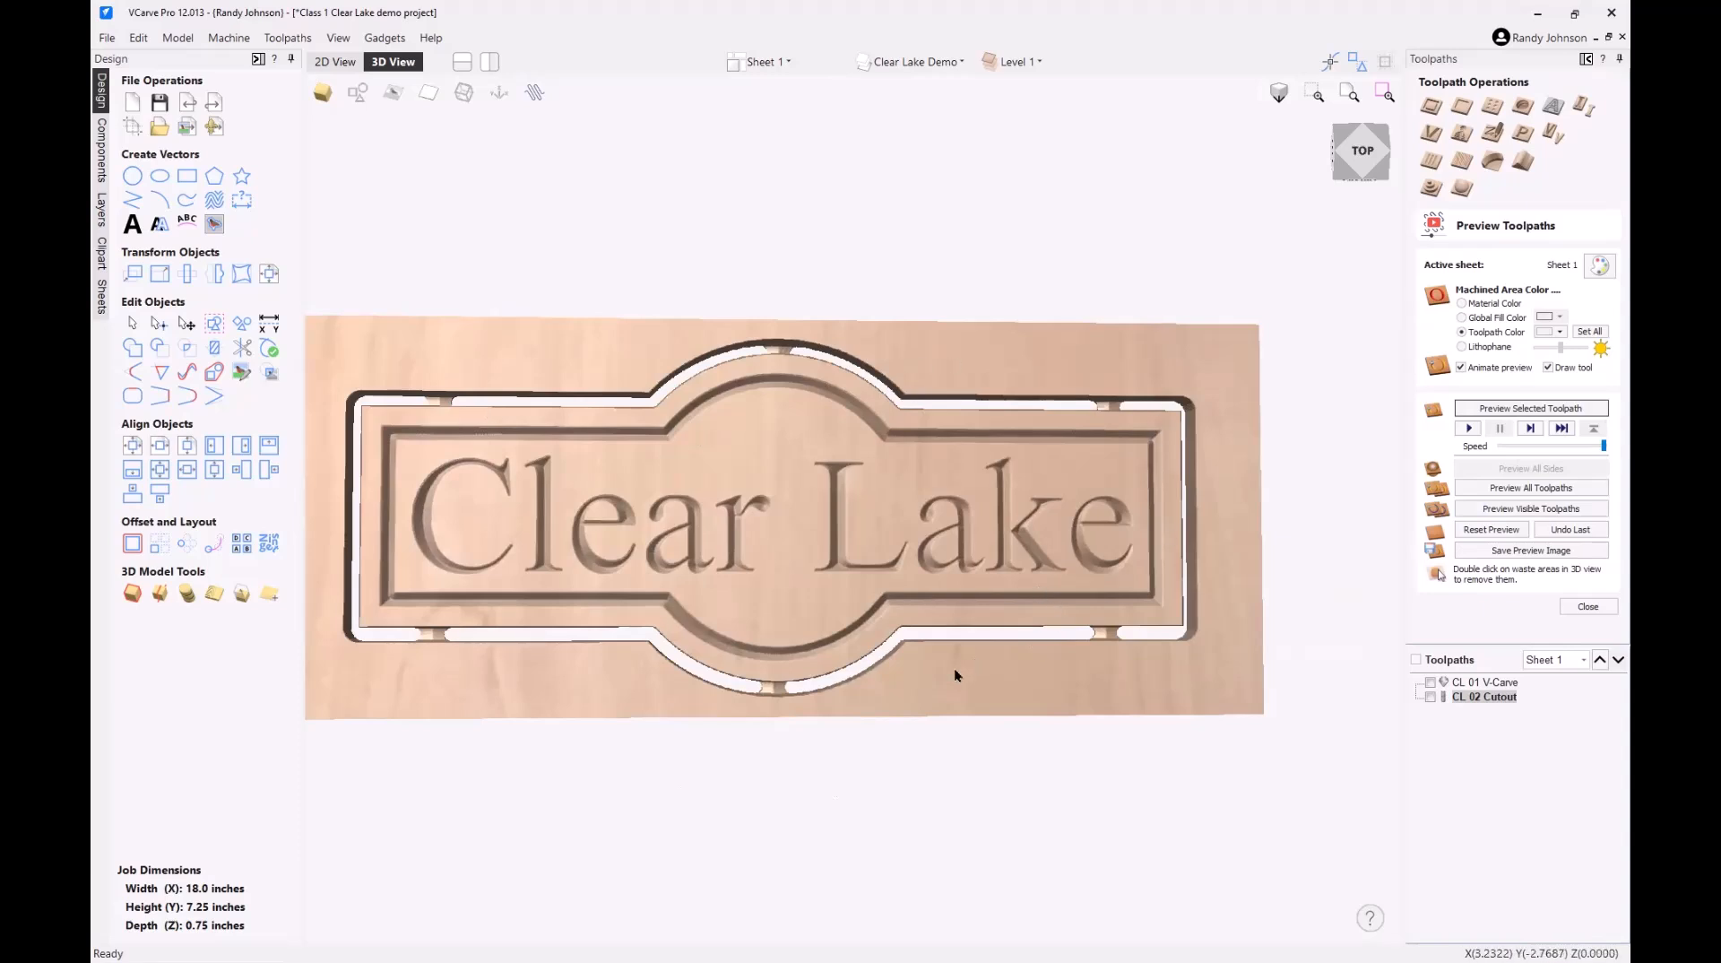
pyautogui.moveTo(834, 691); pyautogui.dragTo(1085, 617)
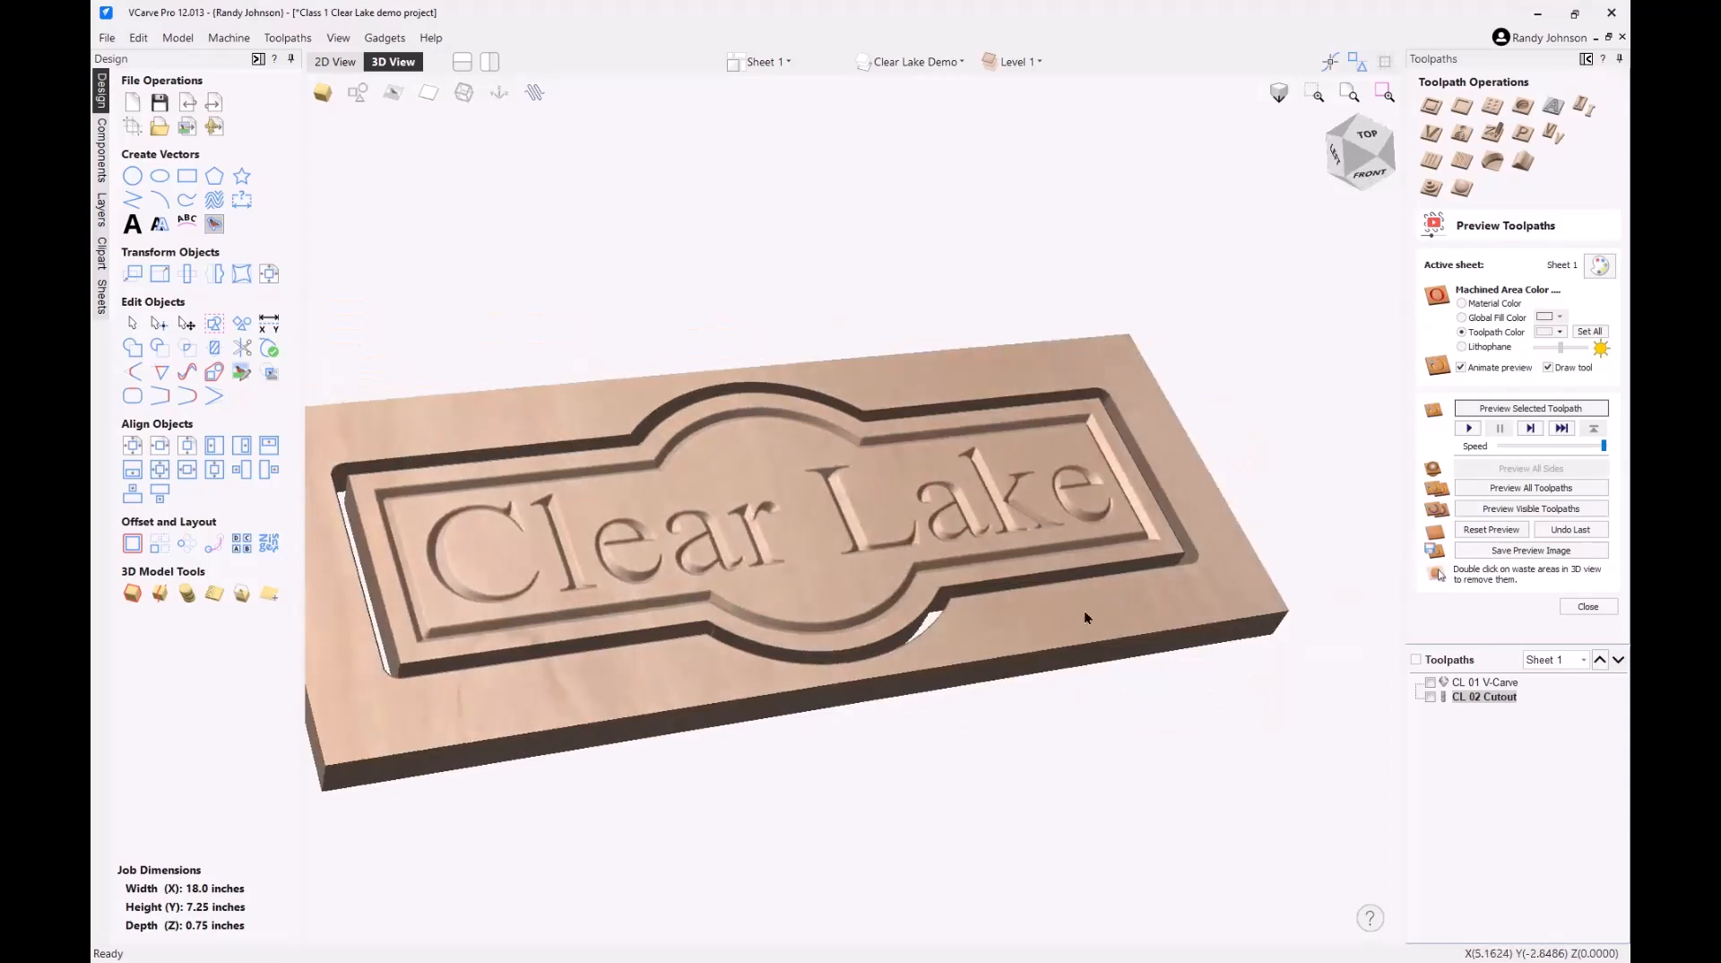
pyautogui.moveTo(834, 677); pyautogui.dragTo(717, 659)
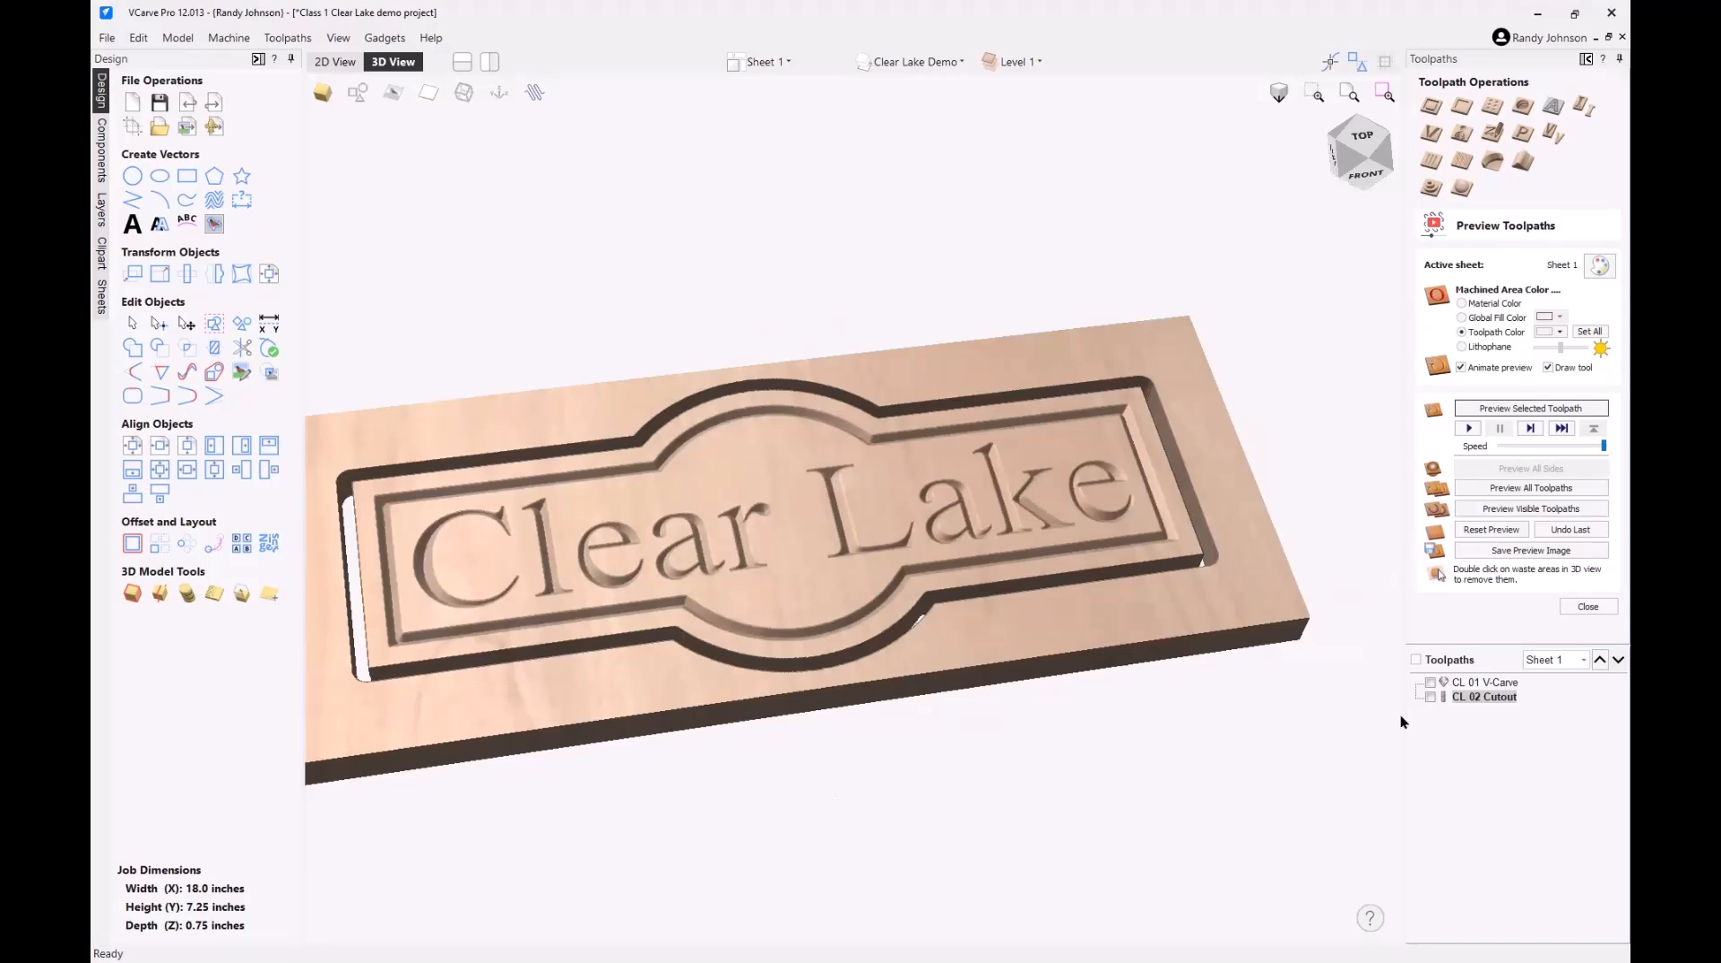
pyautogui.click(1601, 608)
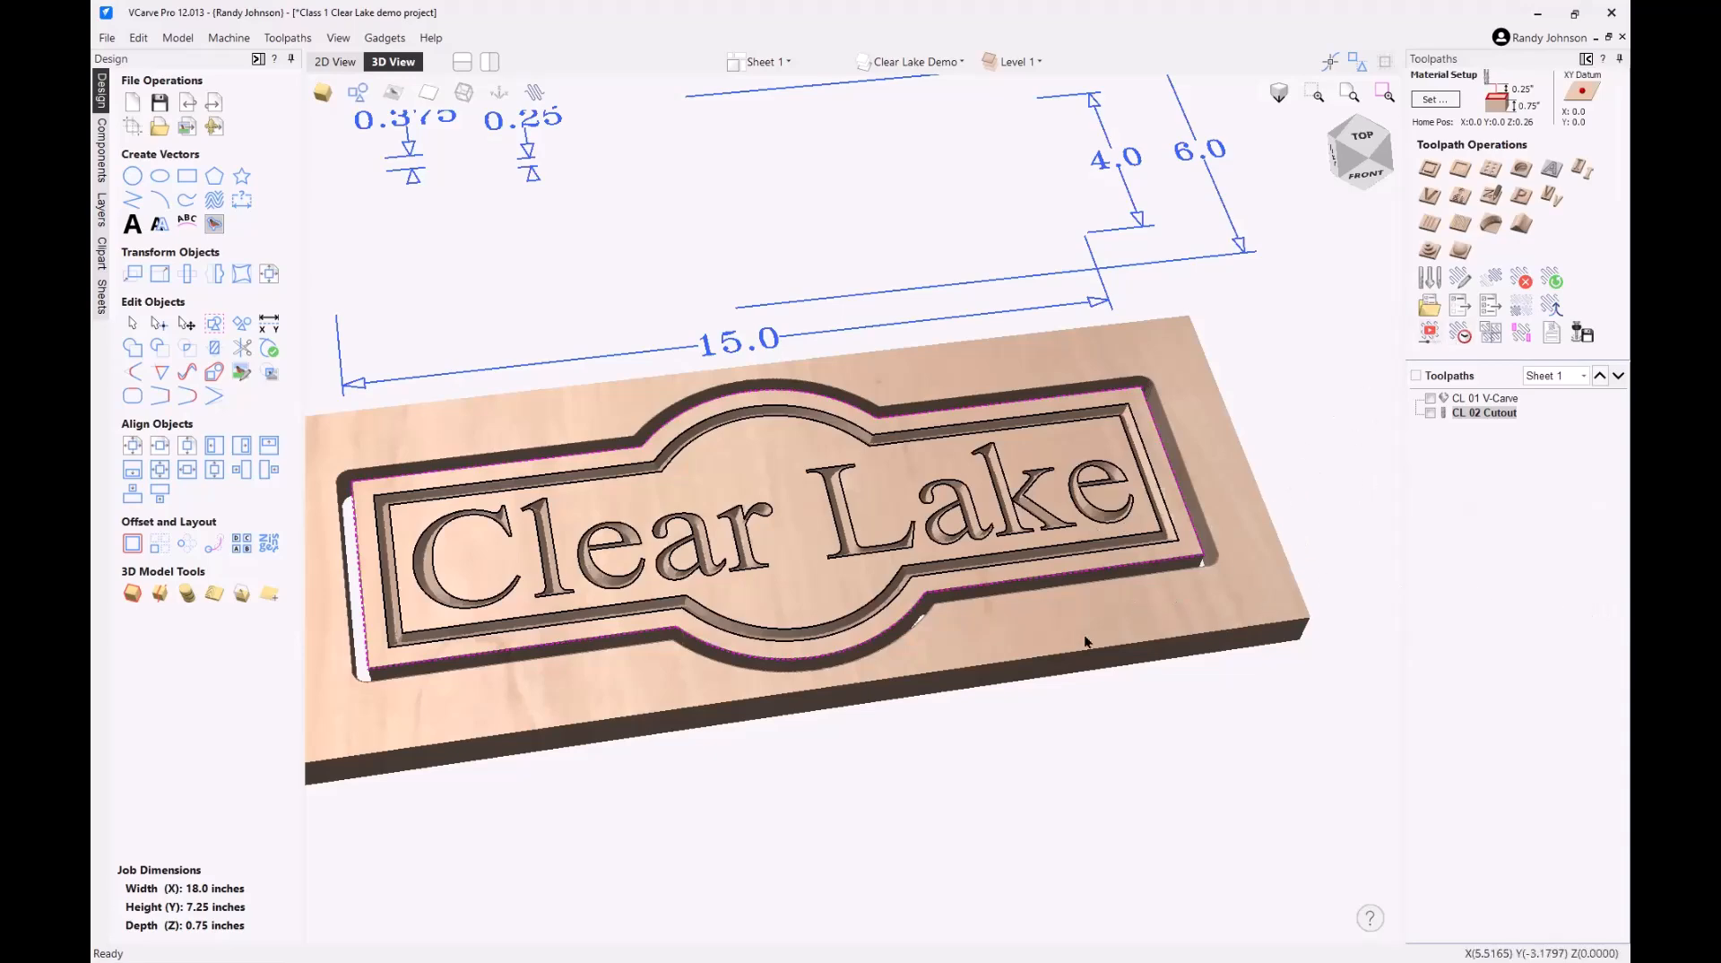
# - Check the CL 01 V-Carve toolpath's tool and cutting summary, the vectors it uses, and its available delete options
pyautogui.scroll(-3, 1046, 658)
pyautogui.moveTo(977, 593); pyautogui.dragTo(1049, 738)
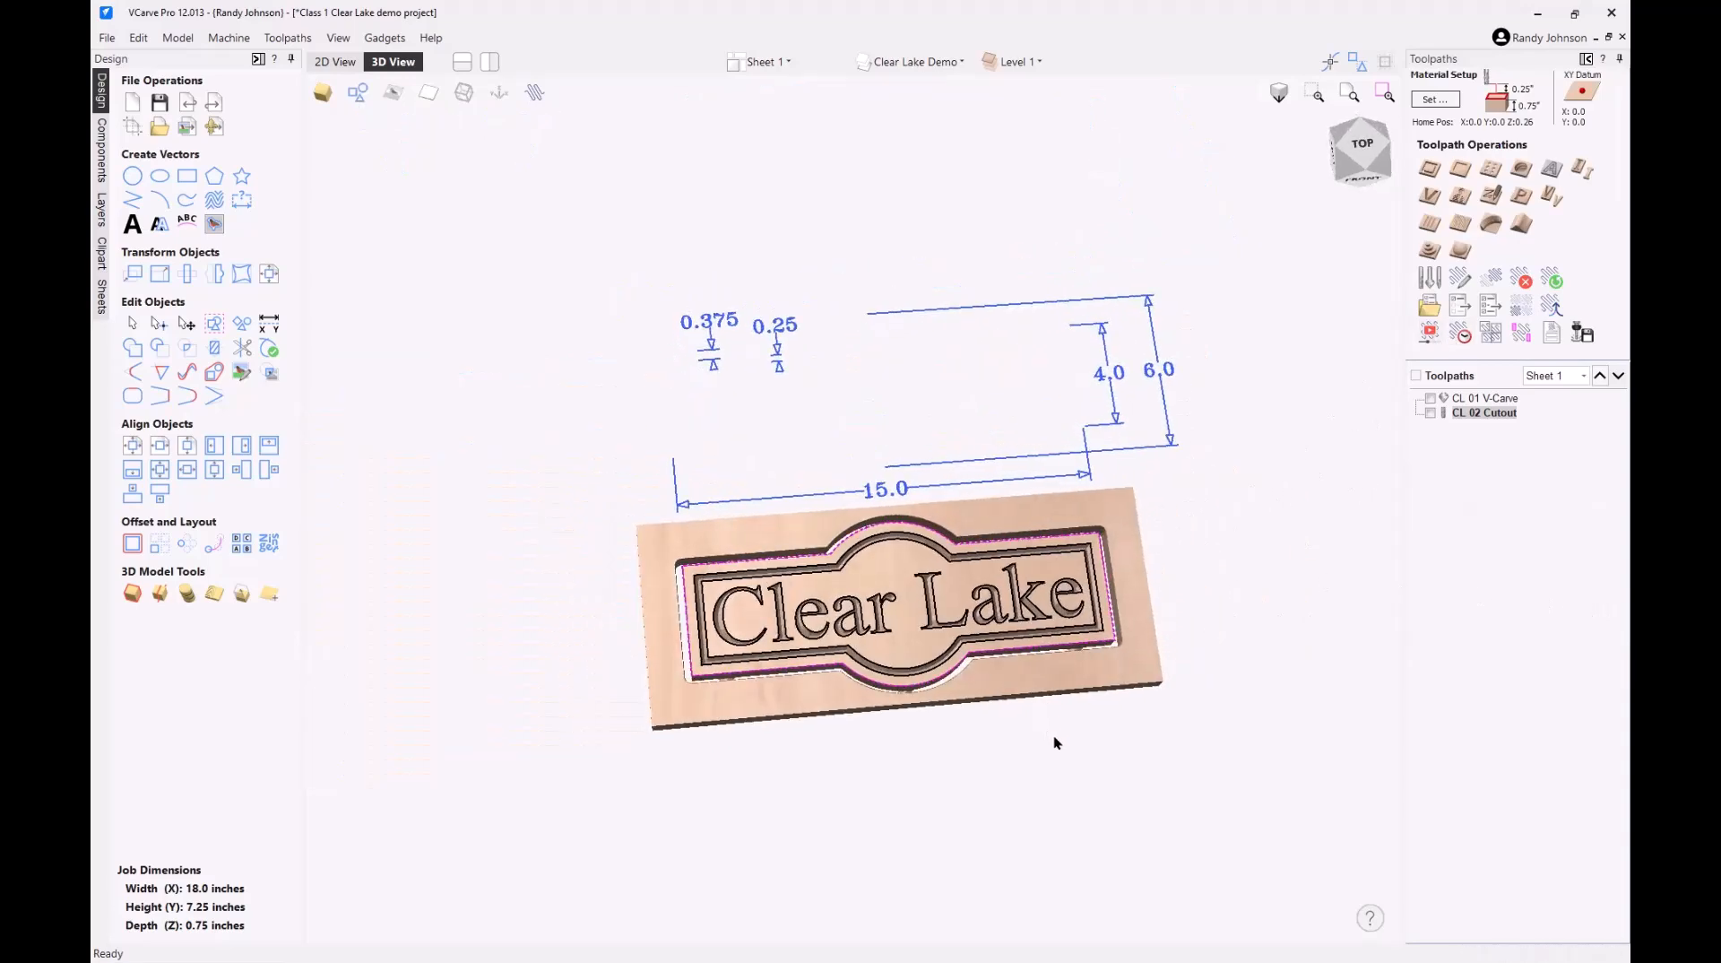
pyautogui.scroll(3, 1028, 652)
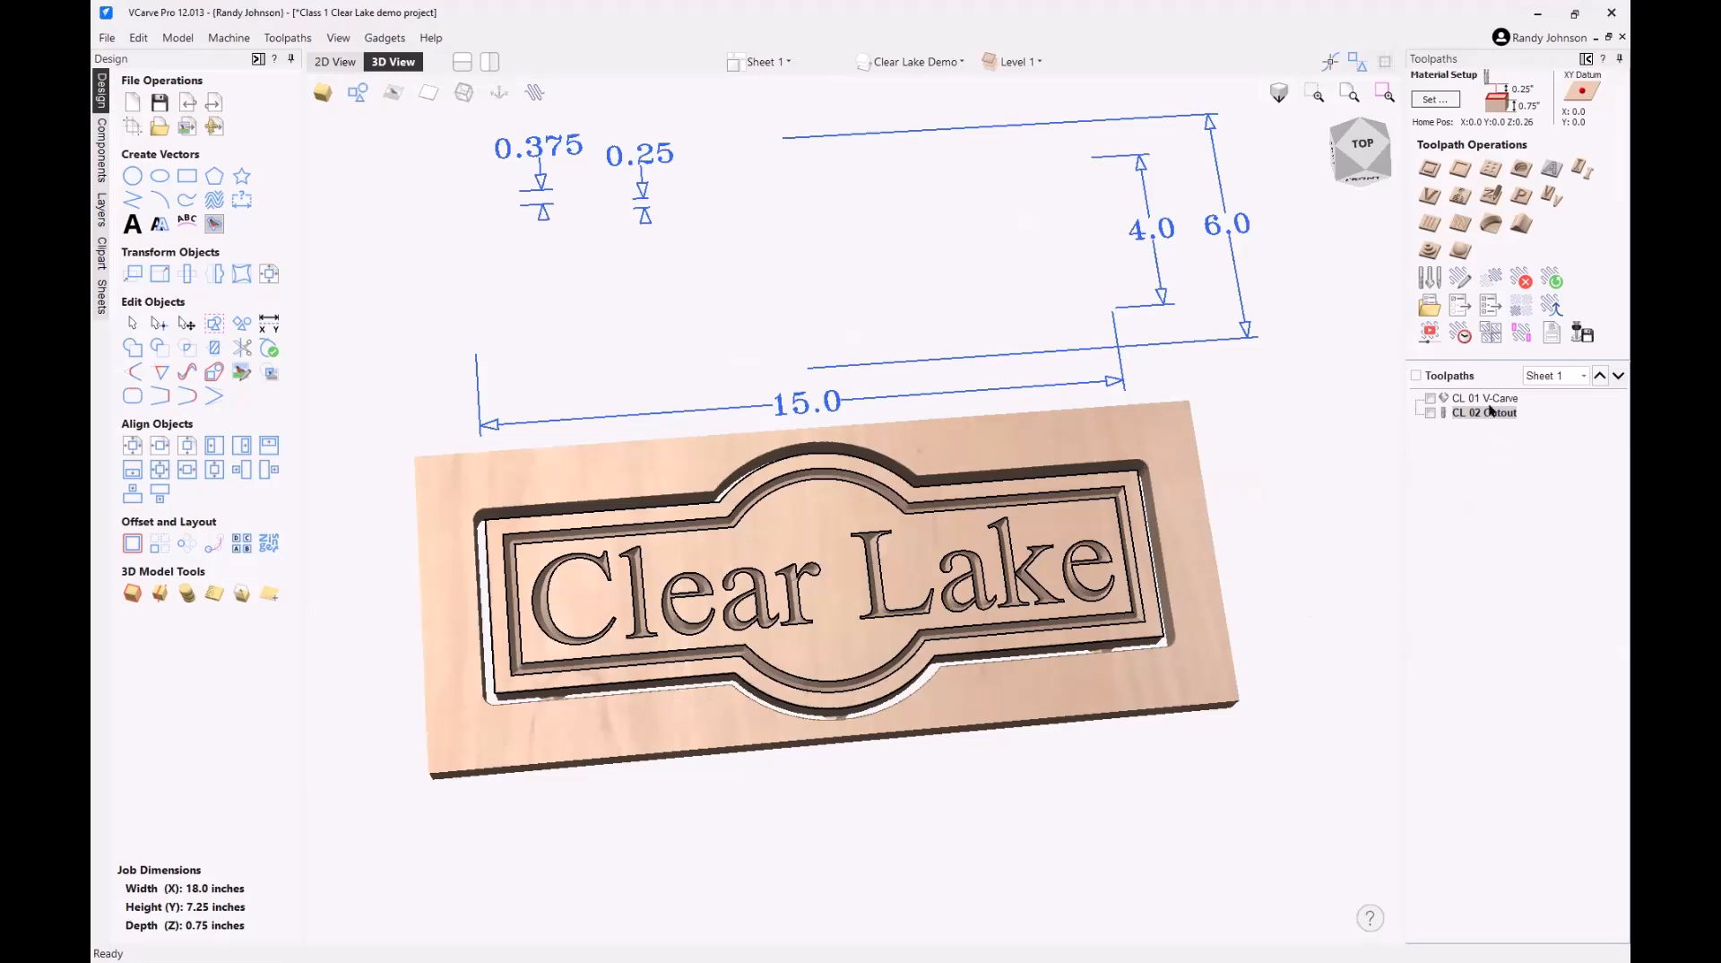
pyautogui.moveTo(1489, 396)
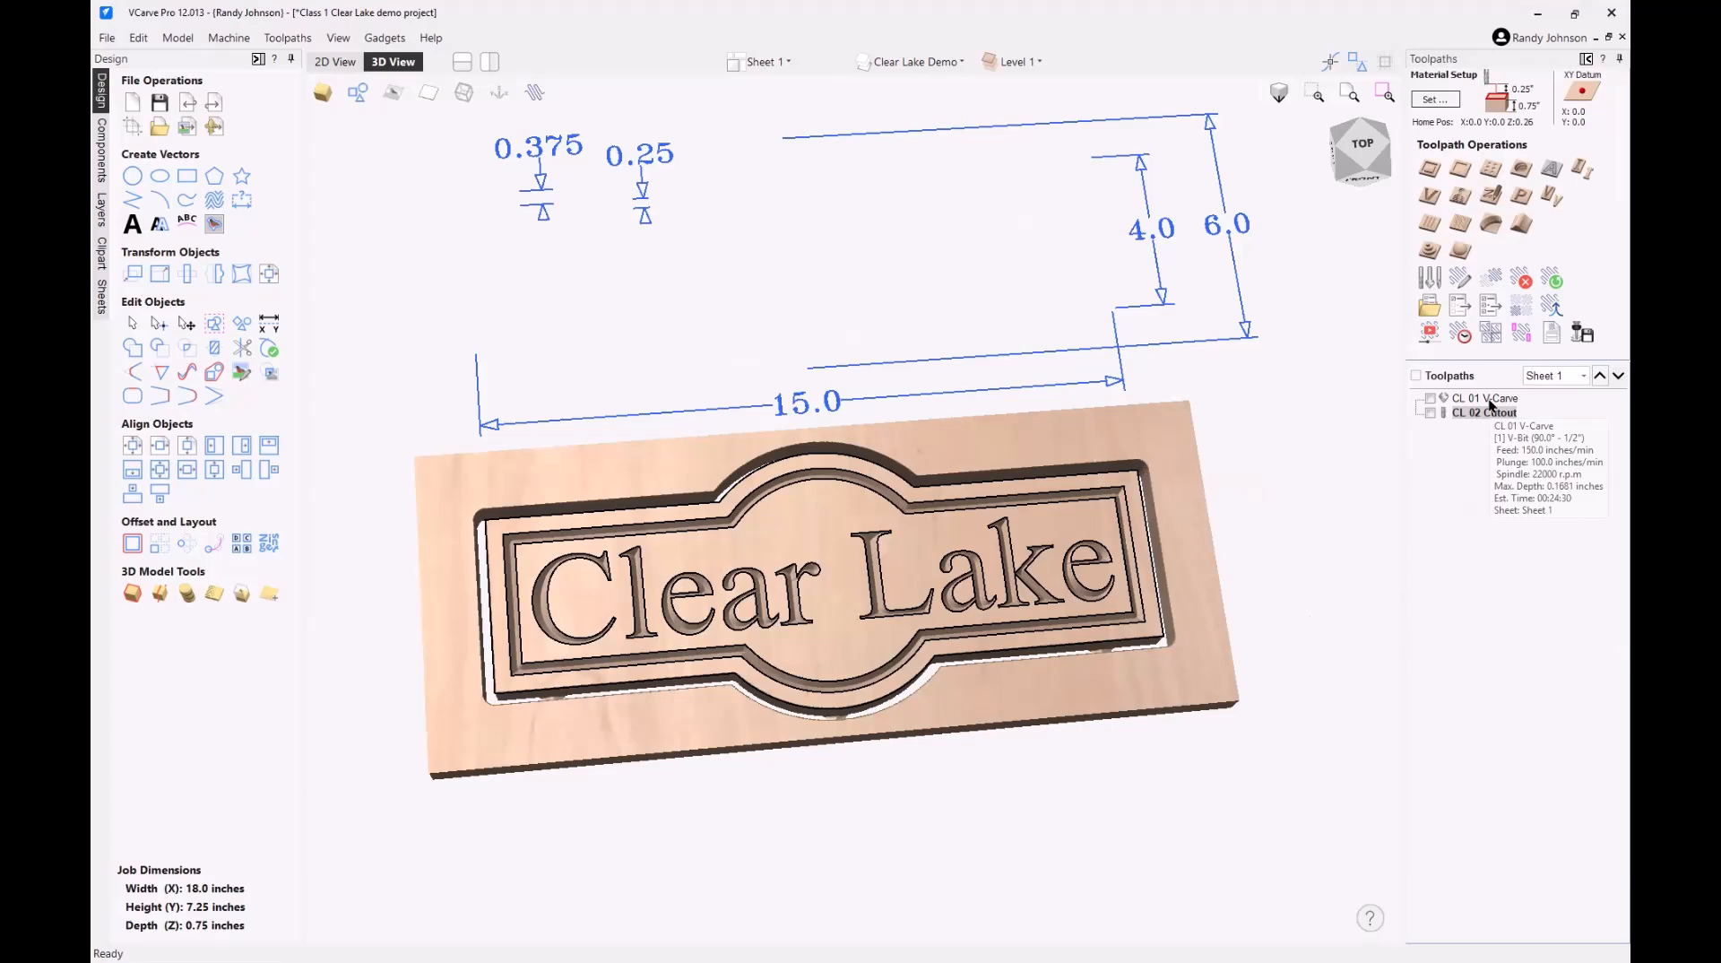
pyautogui.click(1490, 400)
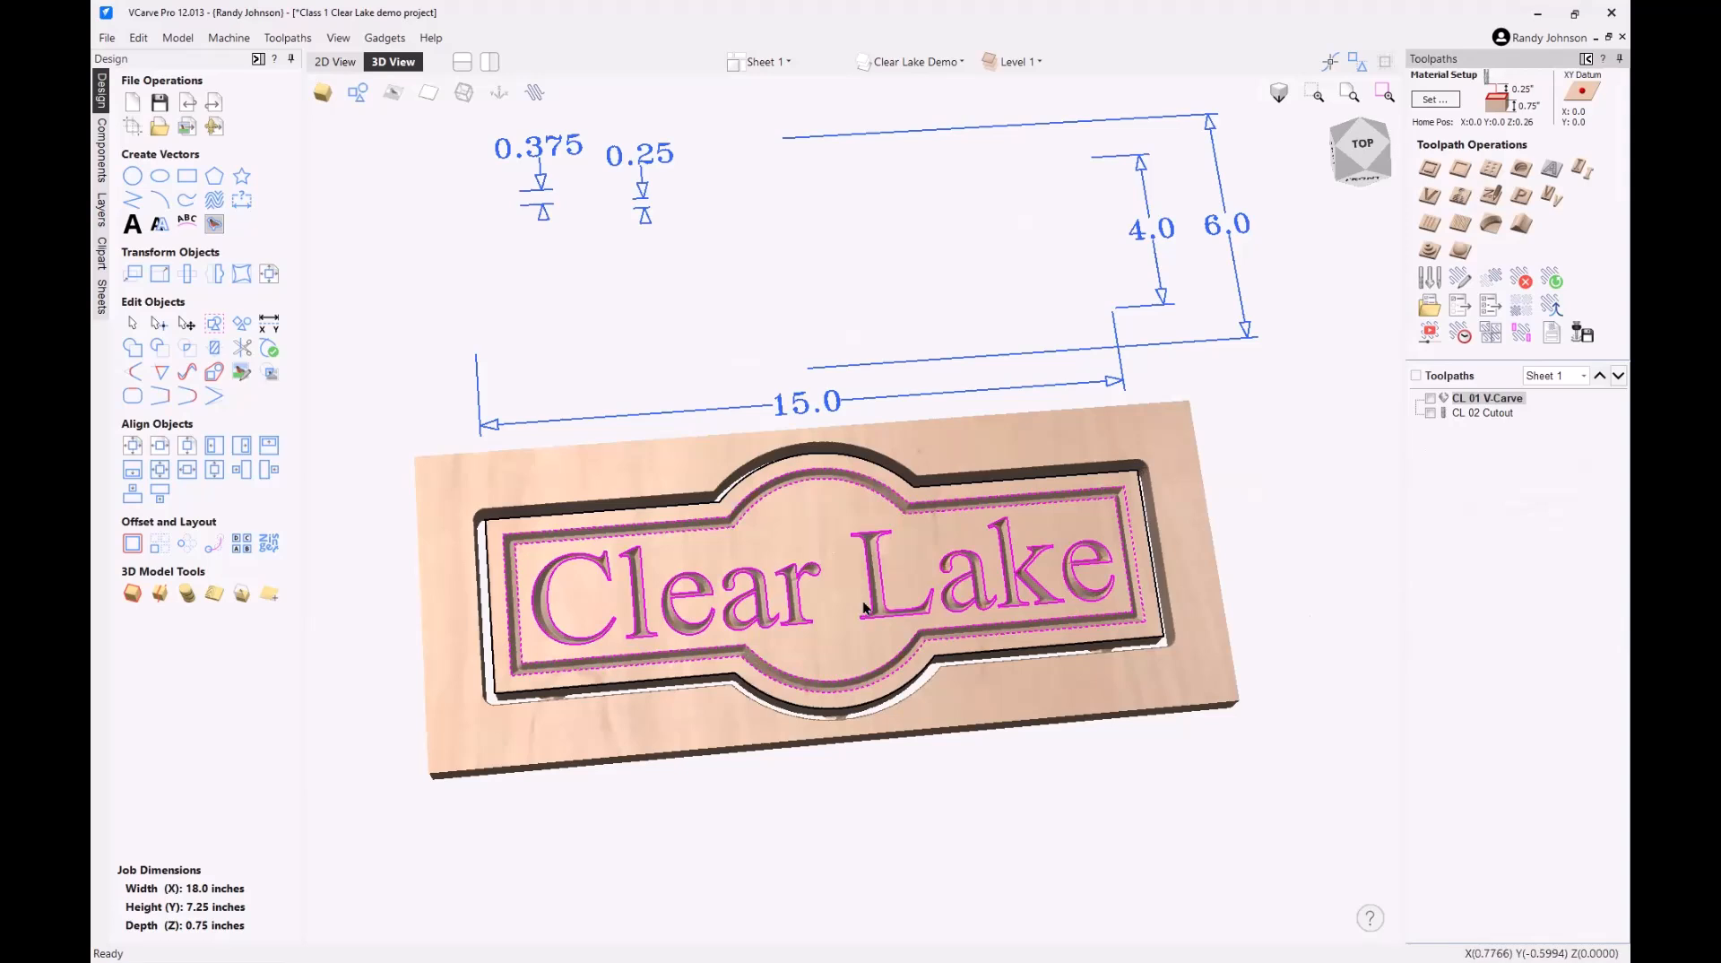
pyautogui.rightClick(1468, 406)
pyautogui.moveTo(1484, 618)
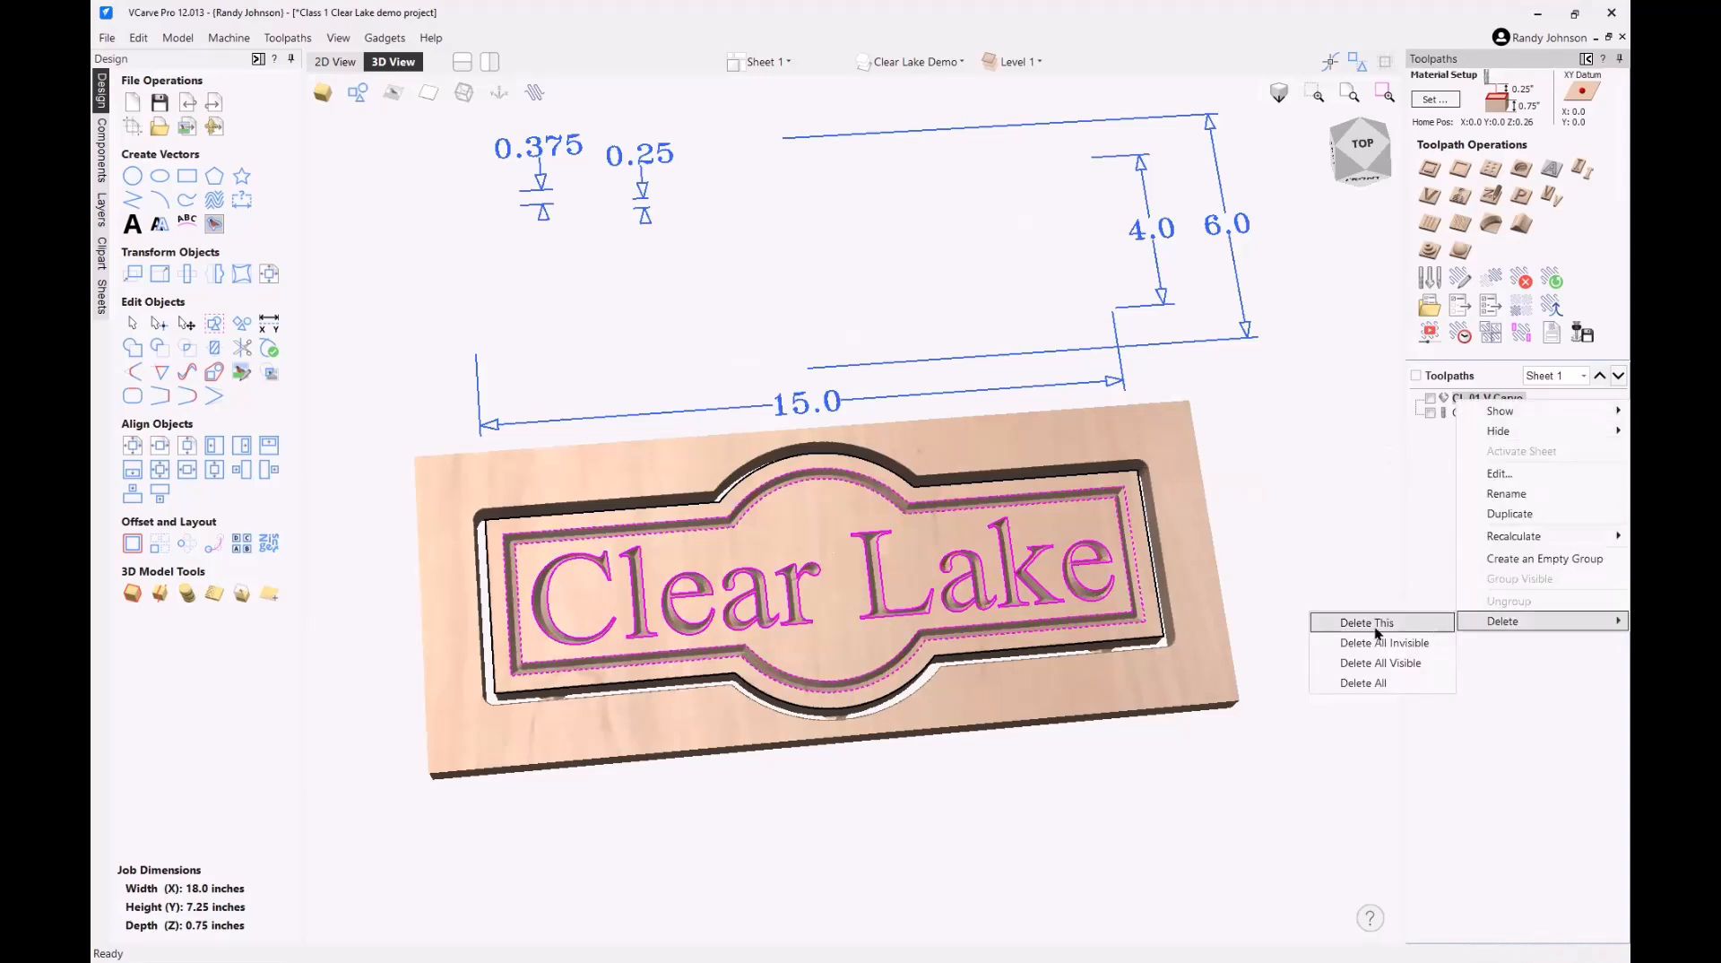
pyautogui.click(1434, 458)
# - Reopen the V-carve toolpath for editing, rename it CL 01 V-Carve 2 of 3, and recalculate it
pyautogui.doubleClick(1454, 400)
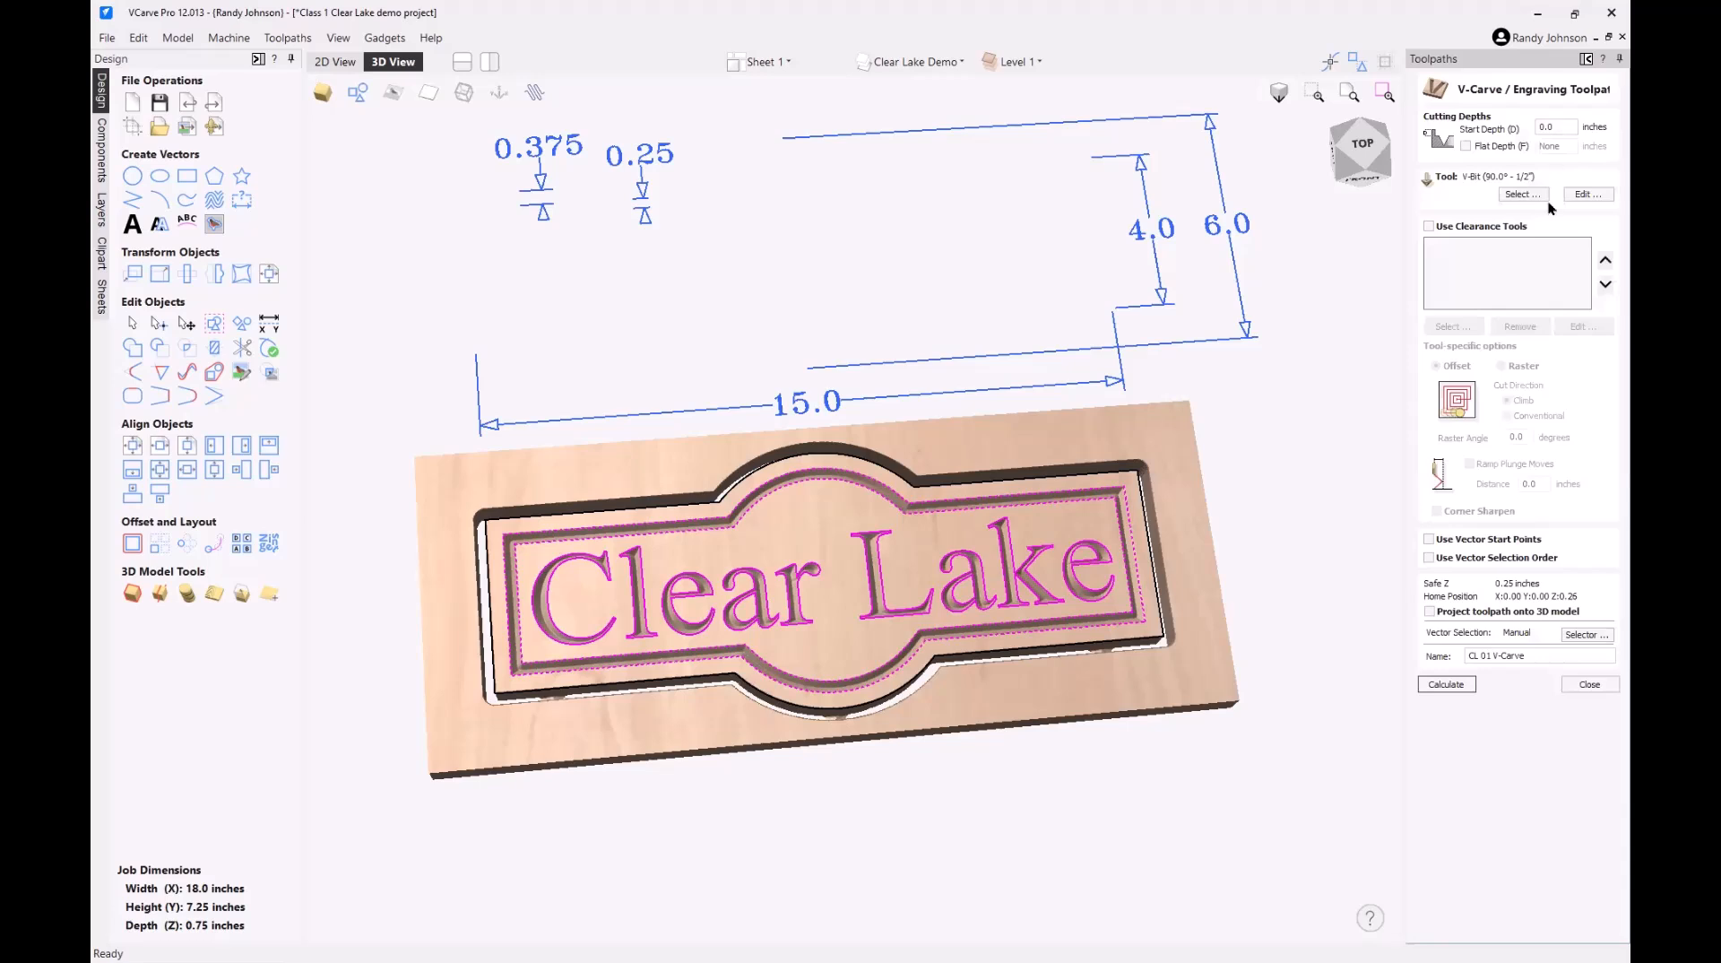
pyautogui.click(1542, 654)
pyautogui.write('2 of 3')
pyautogui.click(1451, 688)
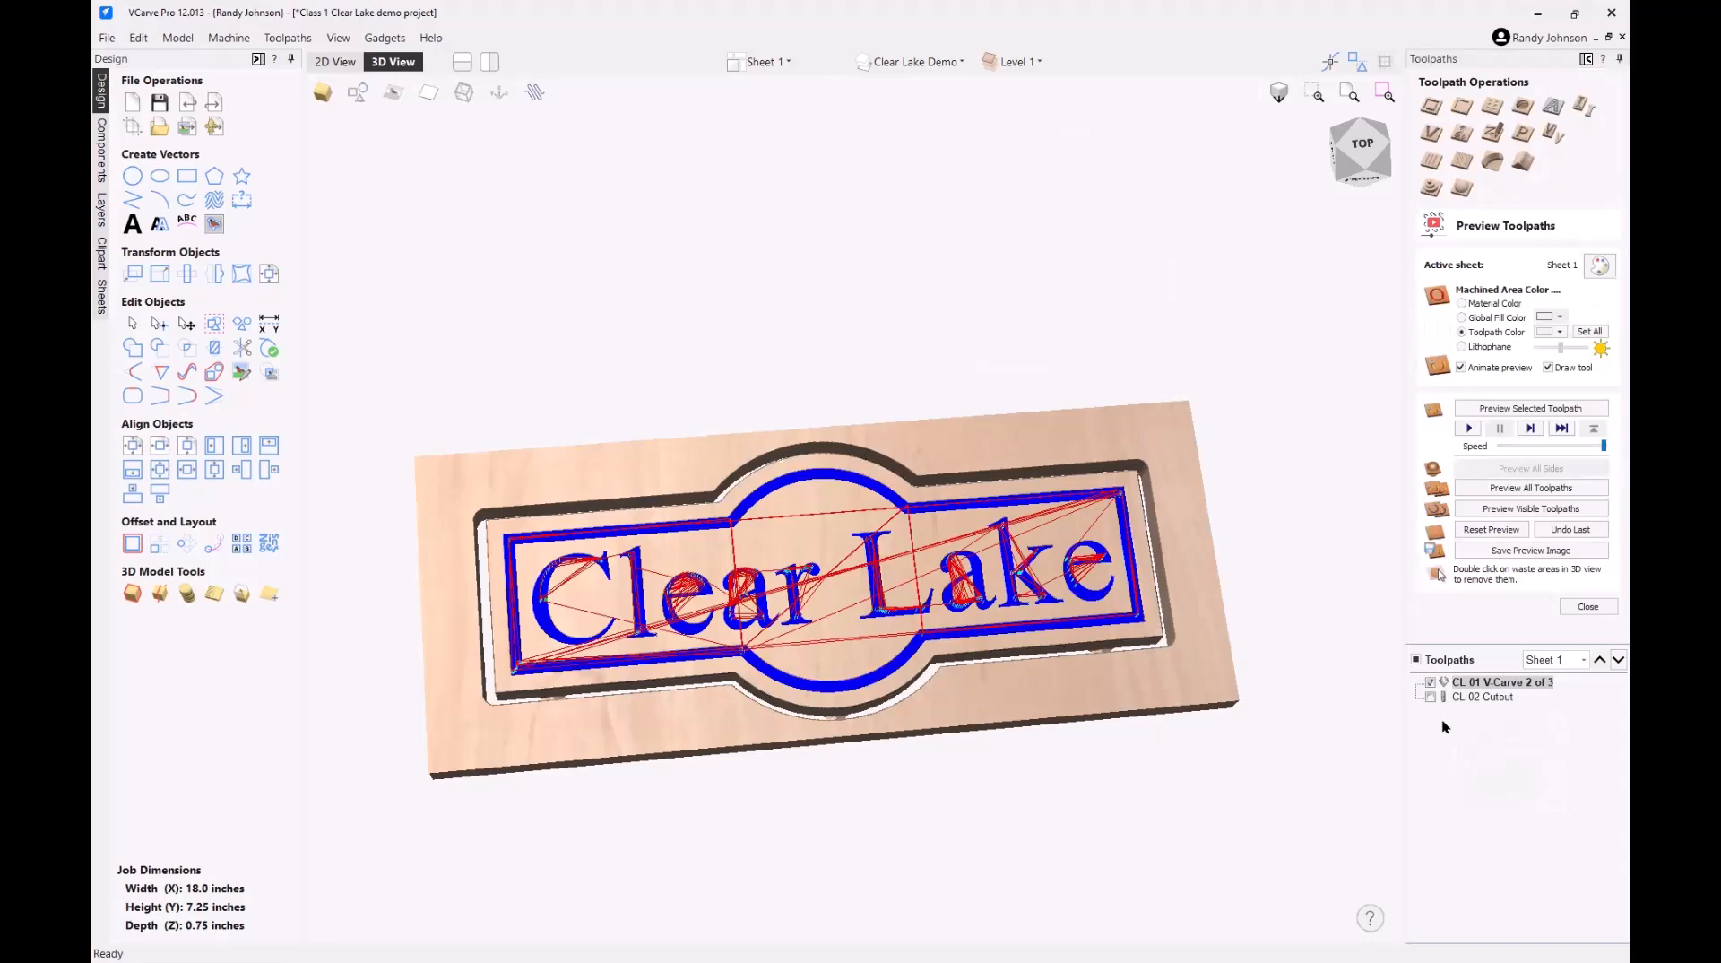
# - Rename the V-carve toolpath back to CL 01 V-Carve
pyautogui.rightClick(1497, 683)
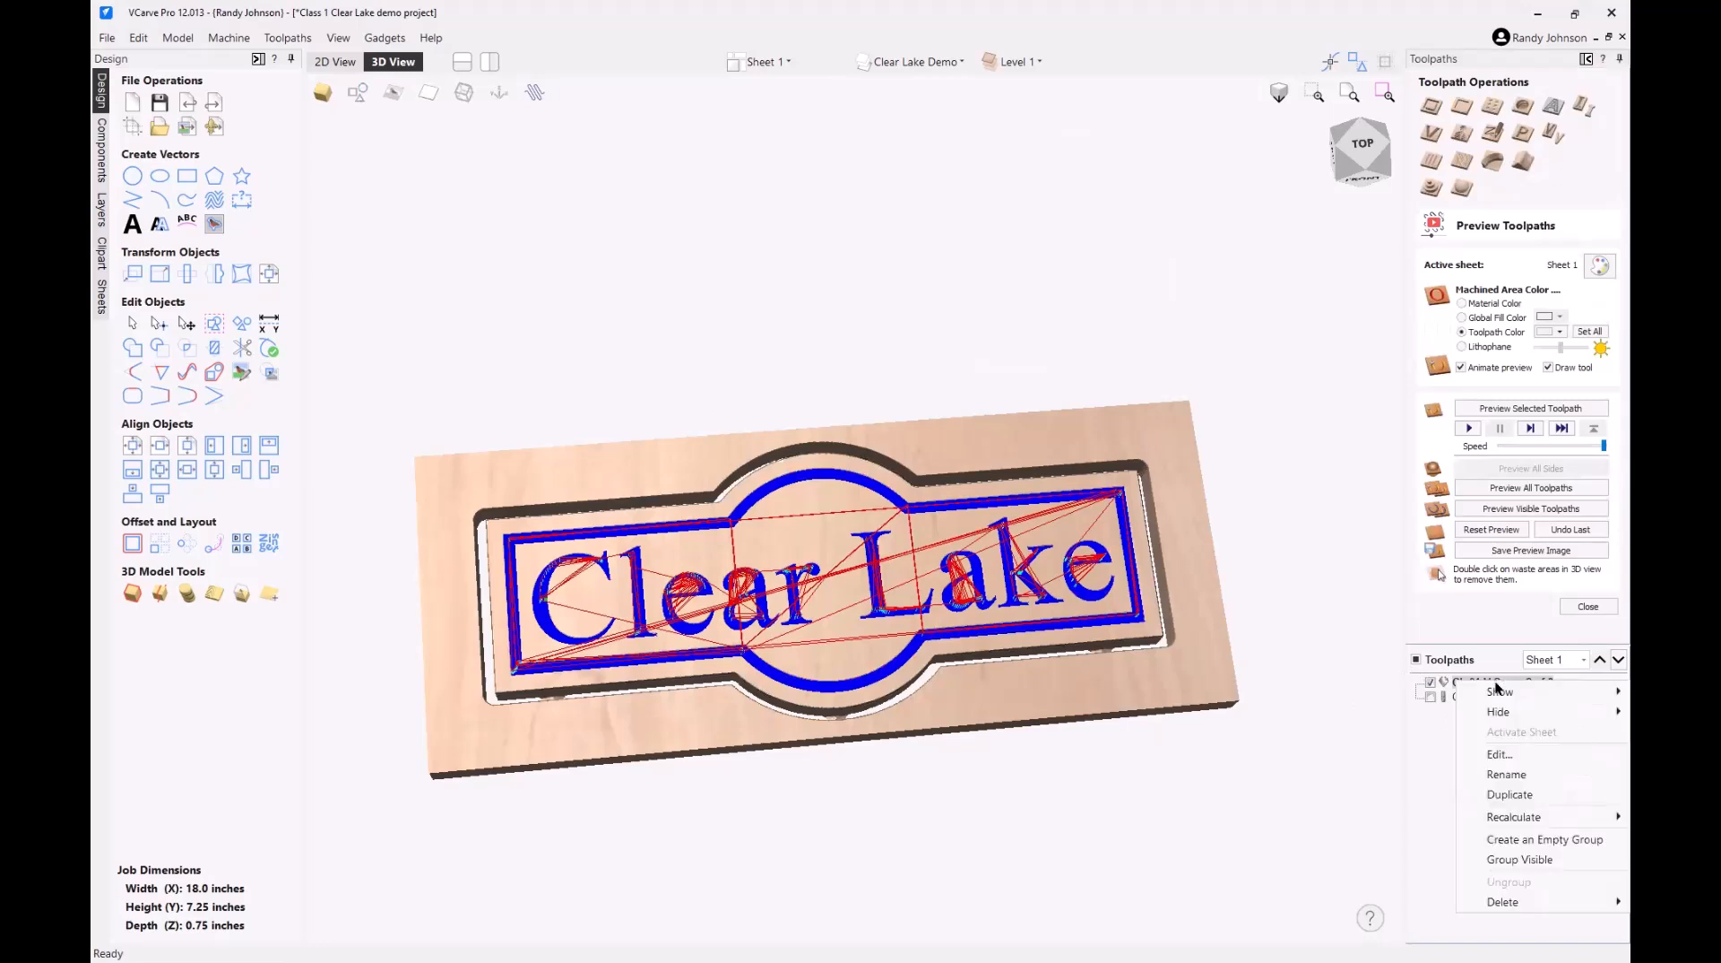
pyautogui.click(1514, 775)
pyautogui.click(1550, 689)
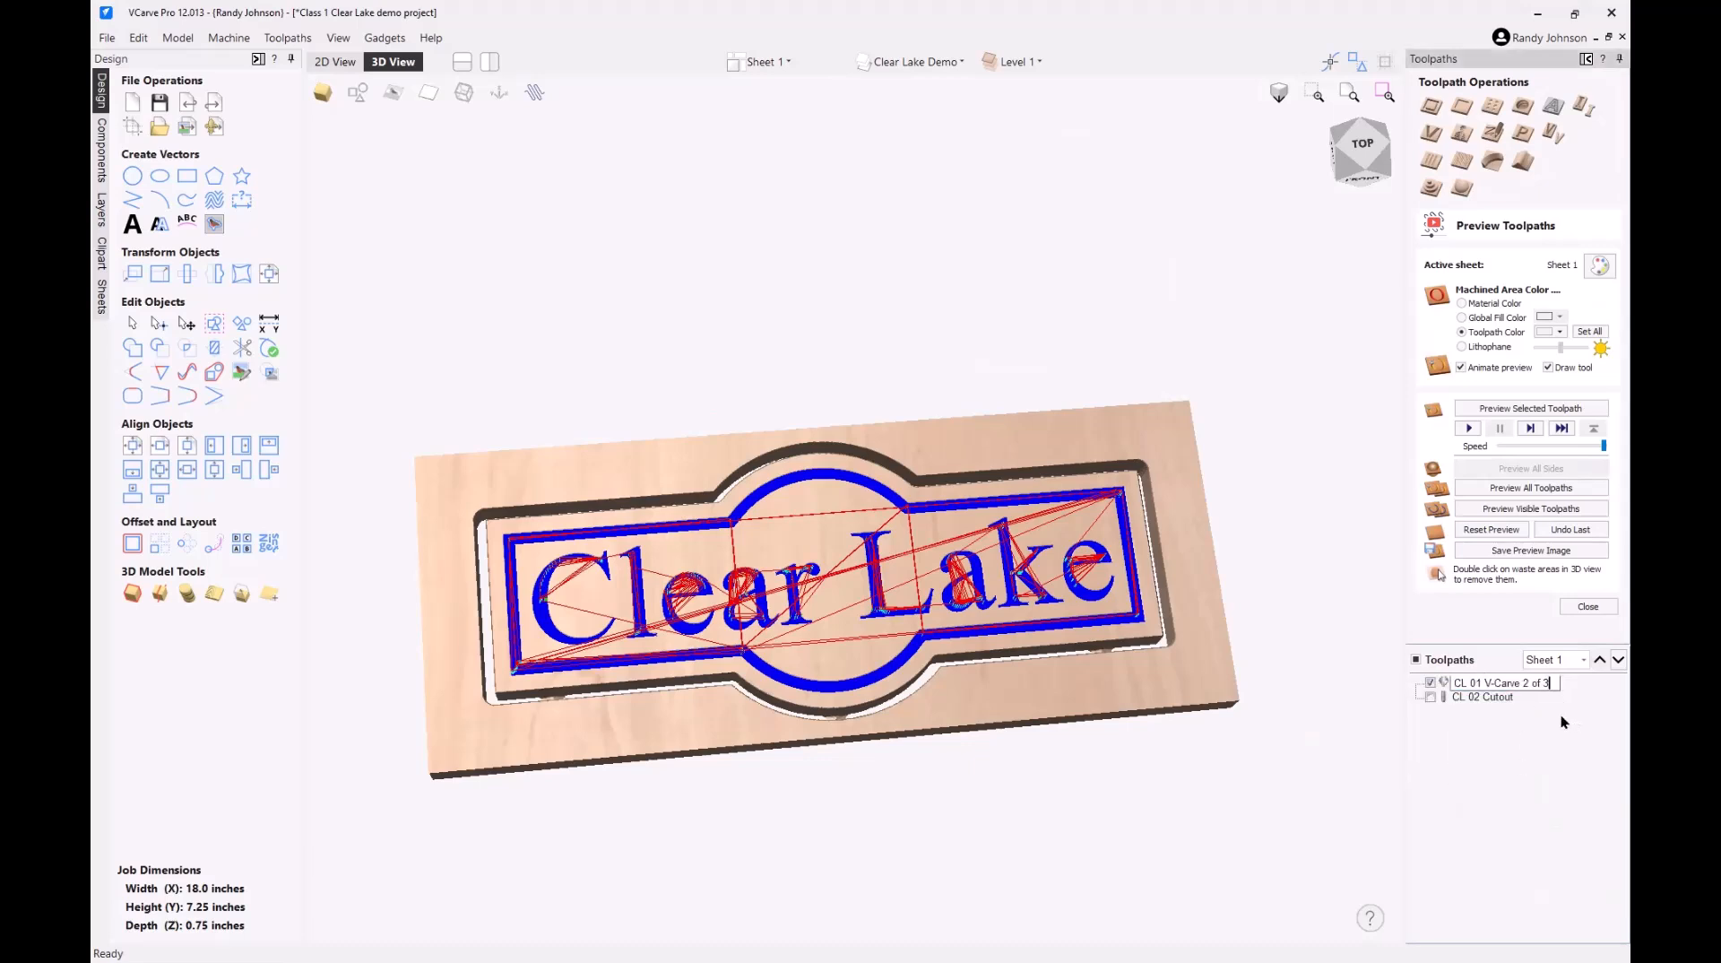
pyautogui.press('BackSpace')
pyautogui.press('BackSpace')
pyautogui.press('BackSpace')
pyautogui.press('BackSpace')
pyautogui.press('BackSpace')
pyautogui.press('BackSpace')
pyautogui.press('BackSpace')
pyautogui.press('Return')
# - Try swapping the order of the CL 01 V-Carve and CL 02 Cutout toolpaths, returning CL 01 V-Carve to first place
pyautogui.click(1618, 660)
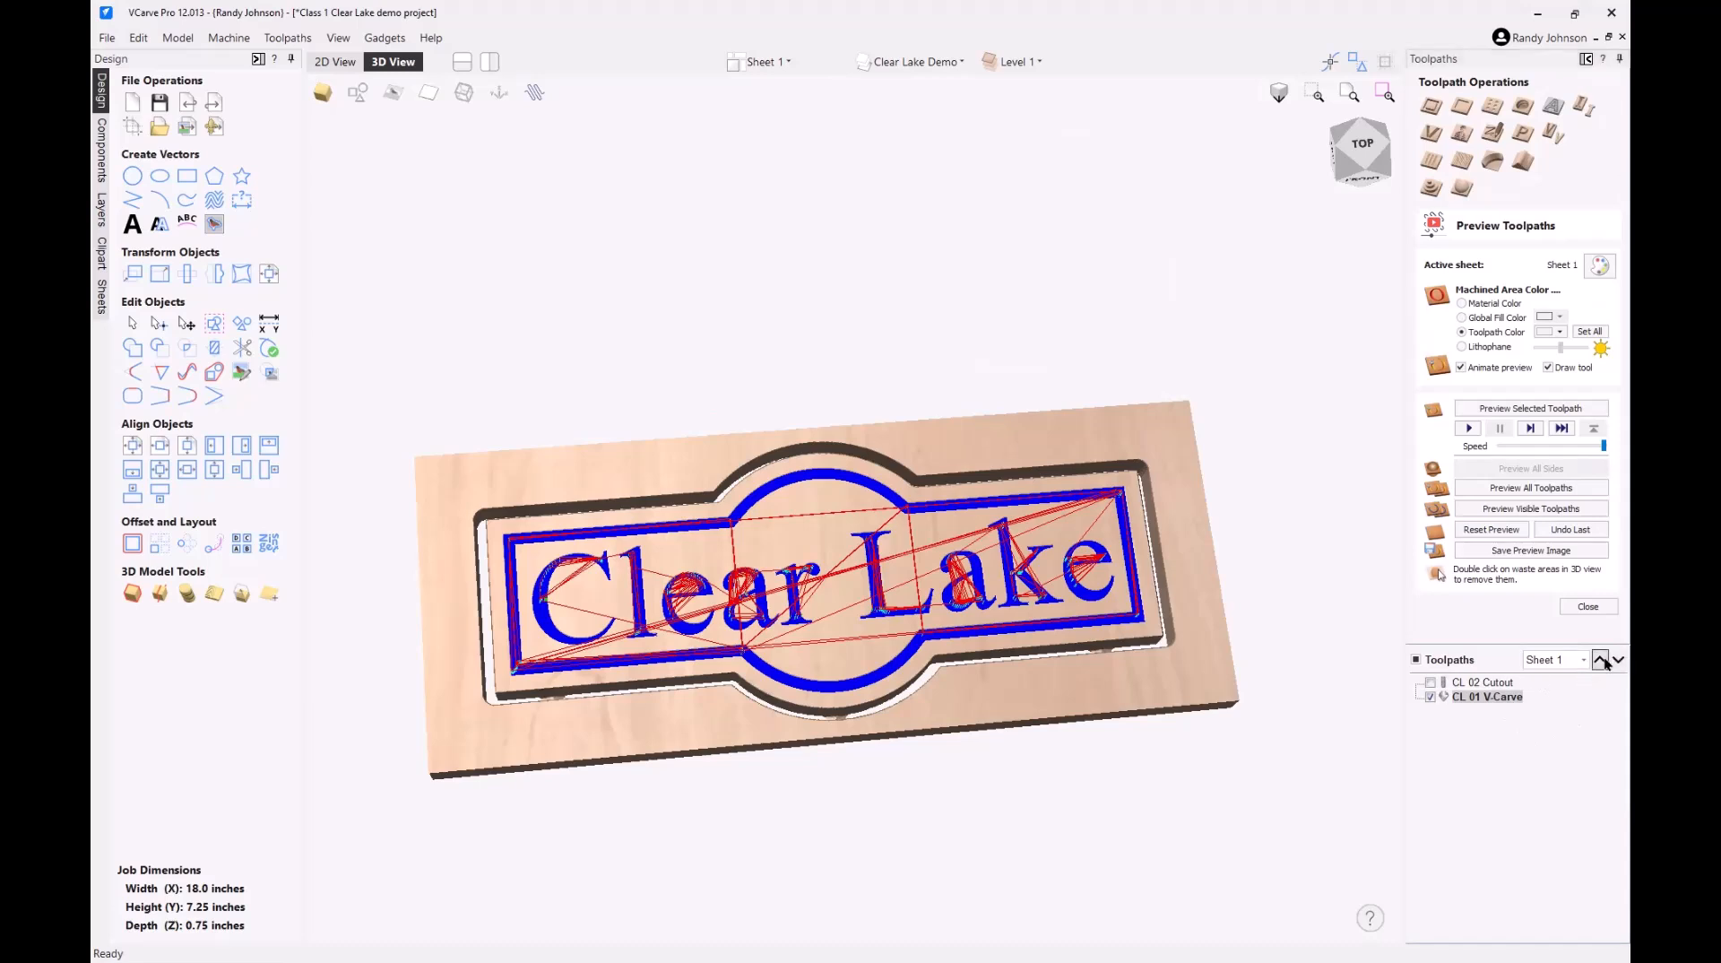
pyautogui.click(1603, 661)
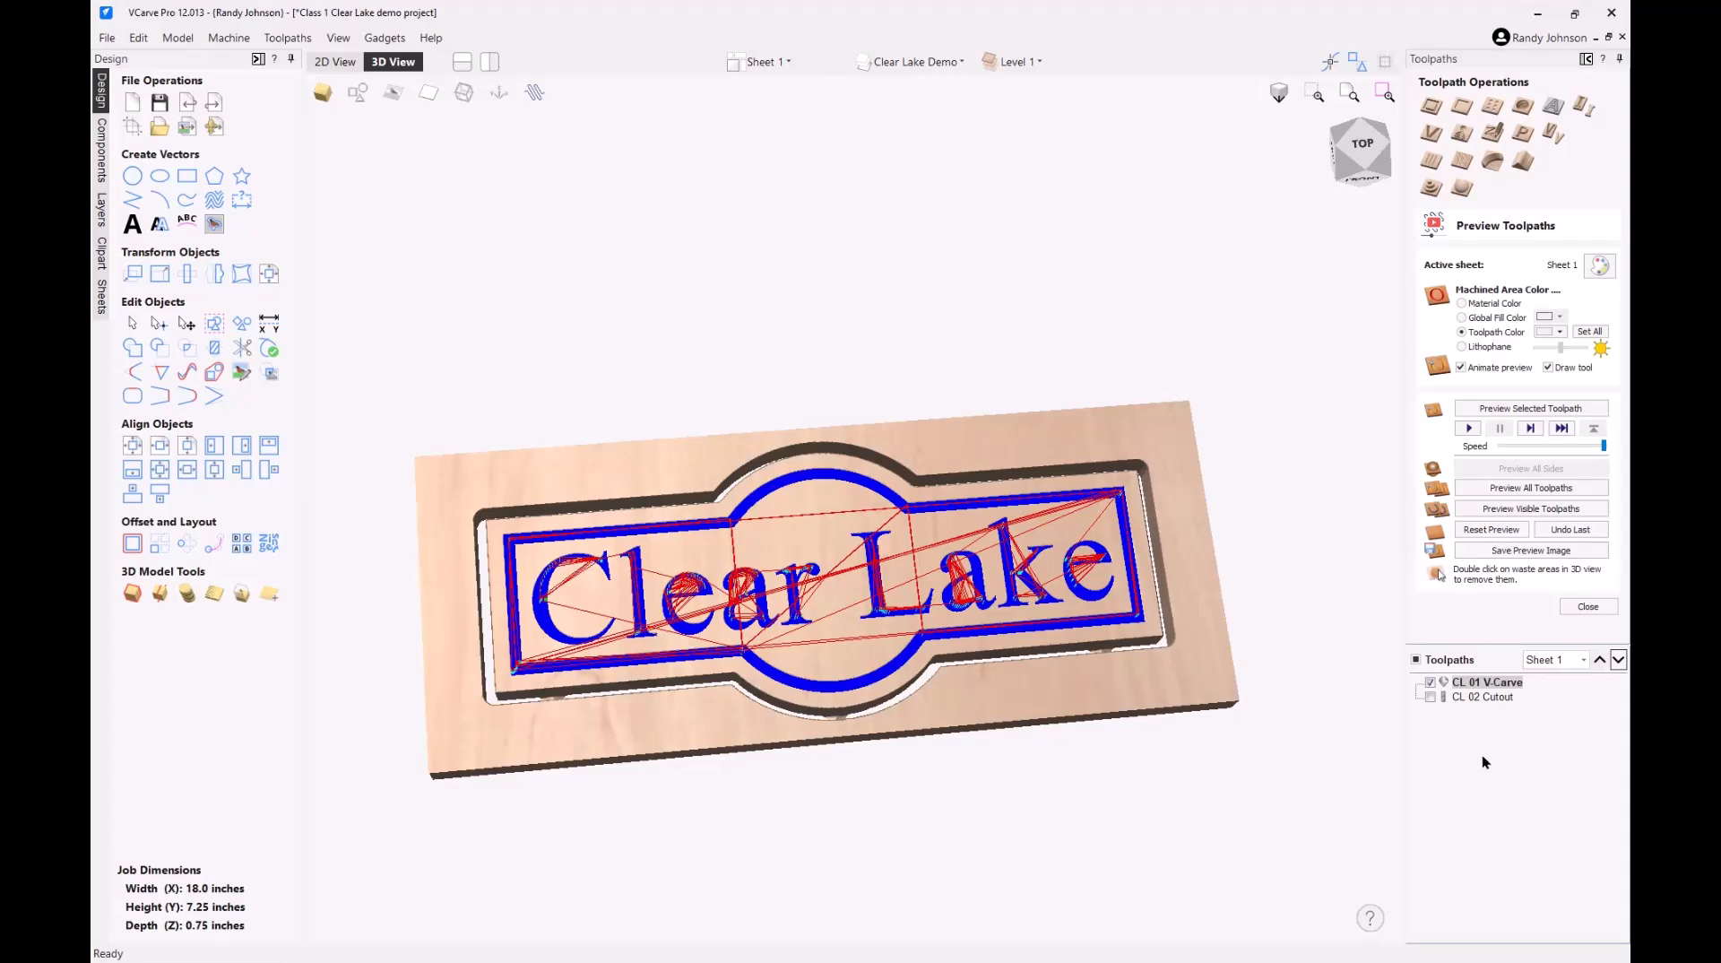
pyautogui.click(1484, 696)
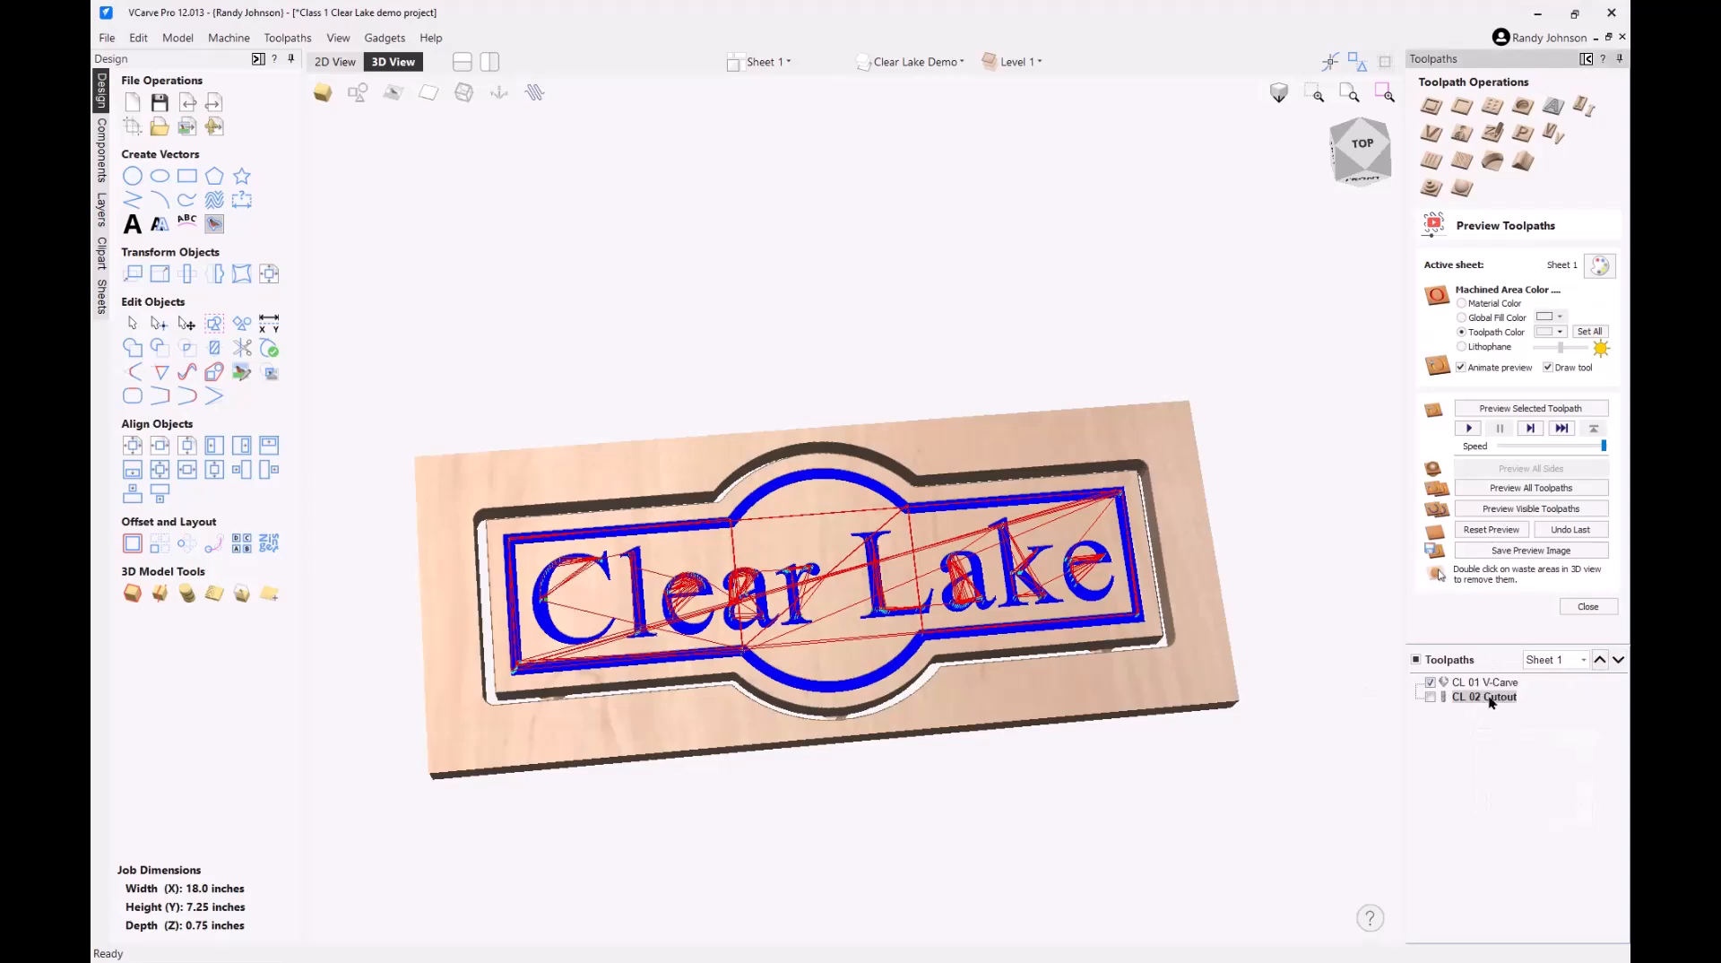
pyautogui.click(1600, 659)
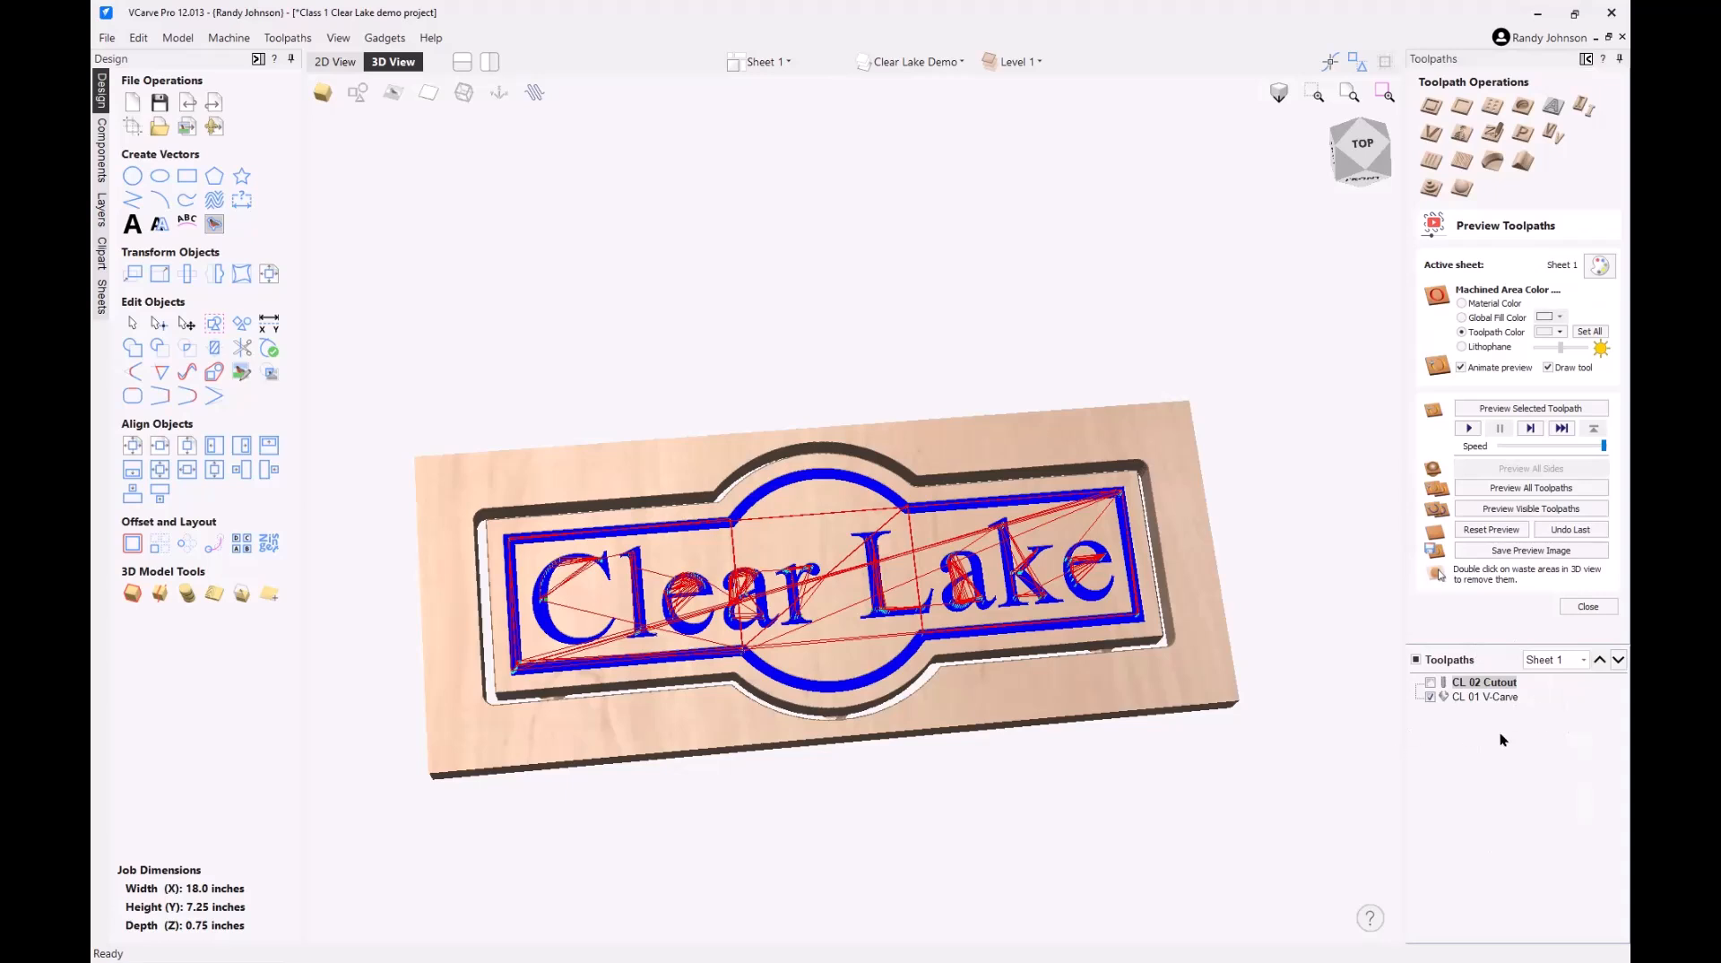
pyautogui.click(1485, 700)
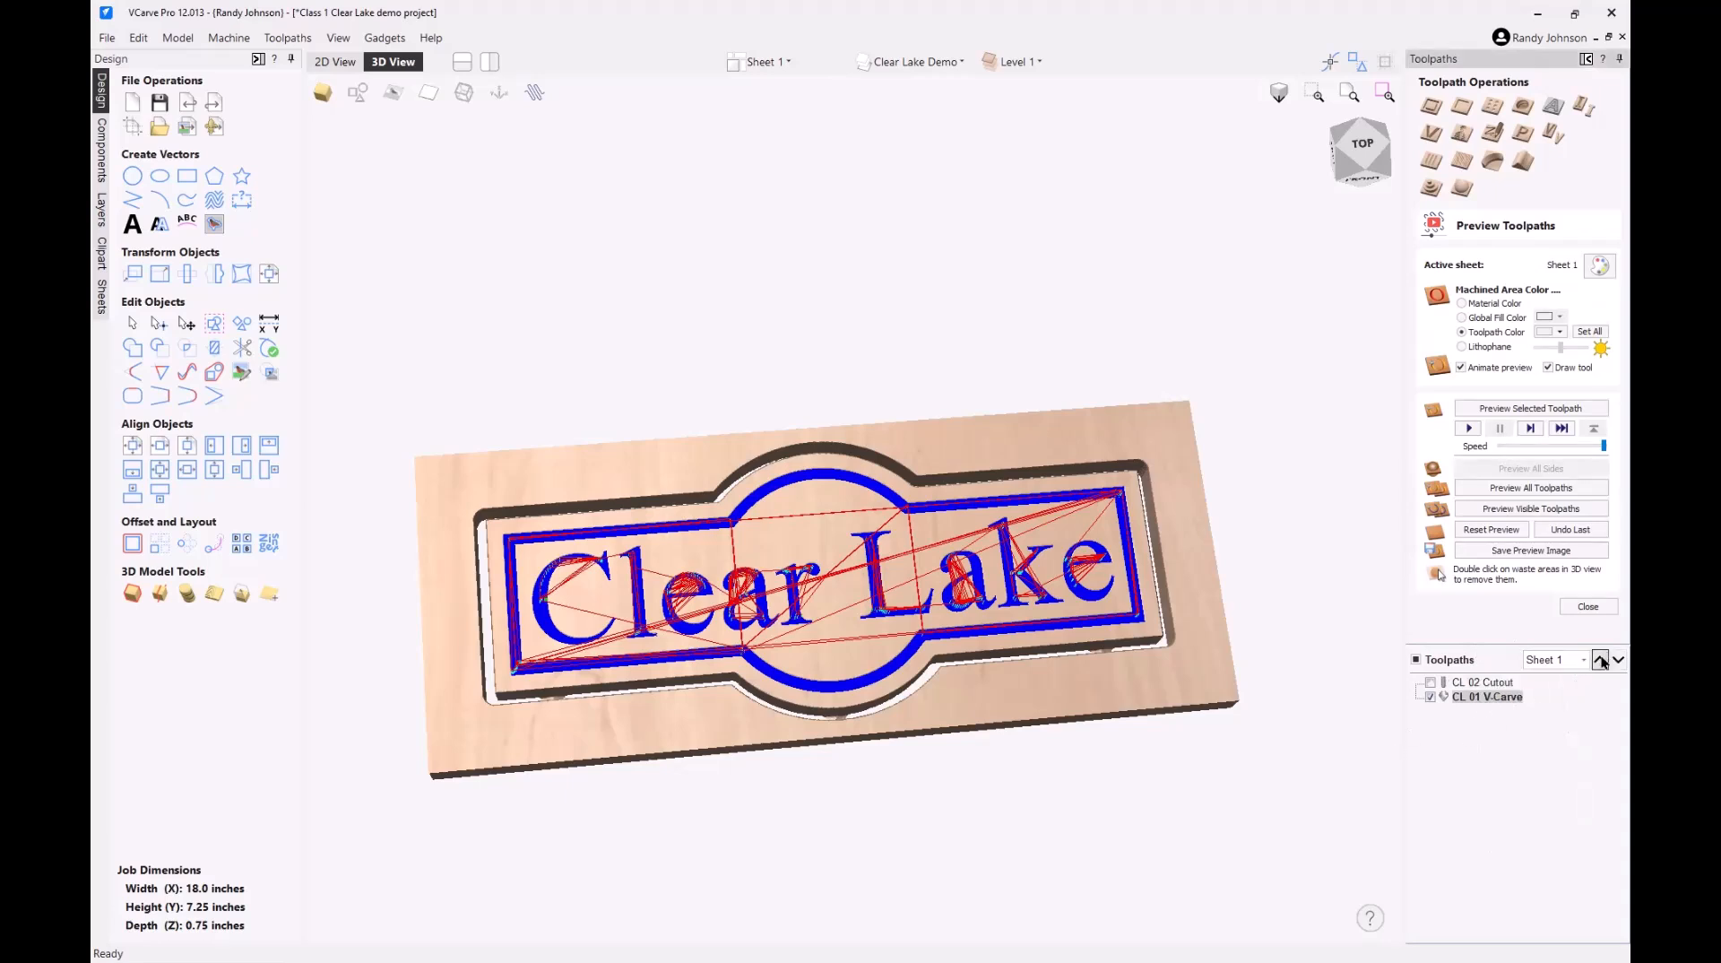
pyautogui.click(1600, 660)
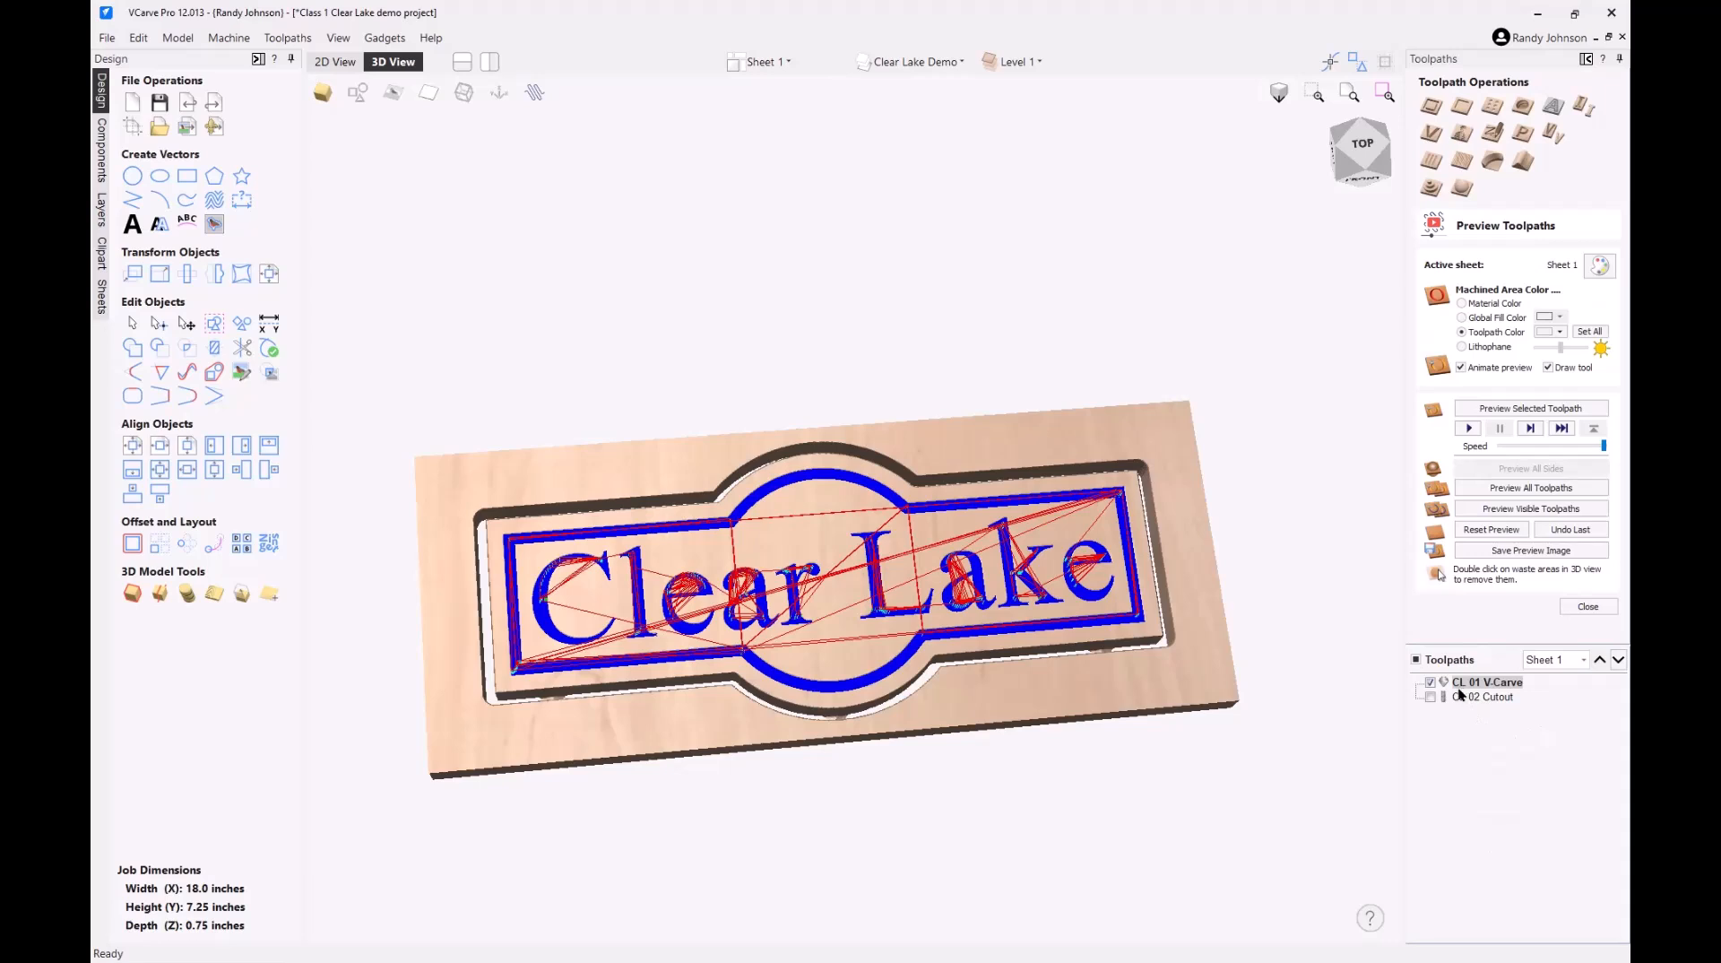
# - Inspect the CL 01 V-Carve toolpath over the simulated sign from several angles and close the preview
pyautogui.moveTo(1460, 685)
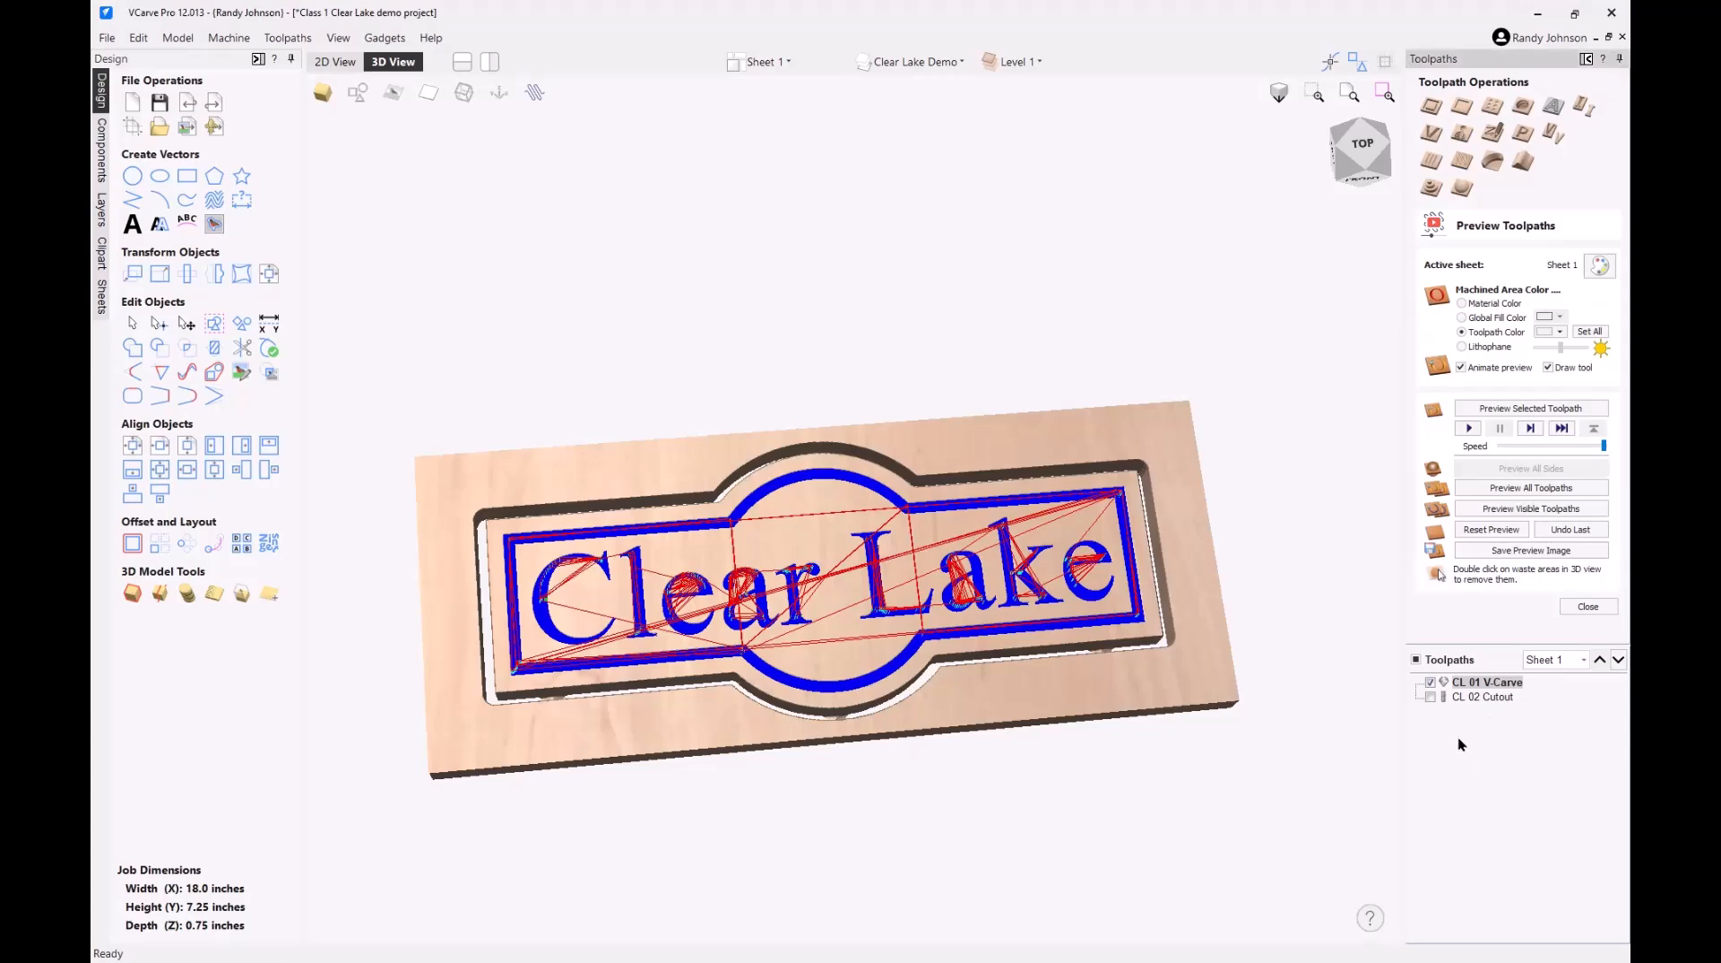
pyautogui.moveTo(1080, 745); pyautogui.dragTo(887, 547)
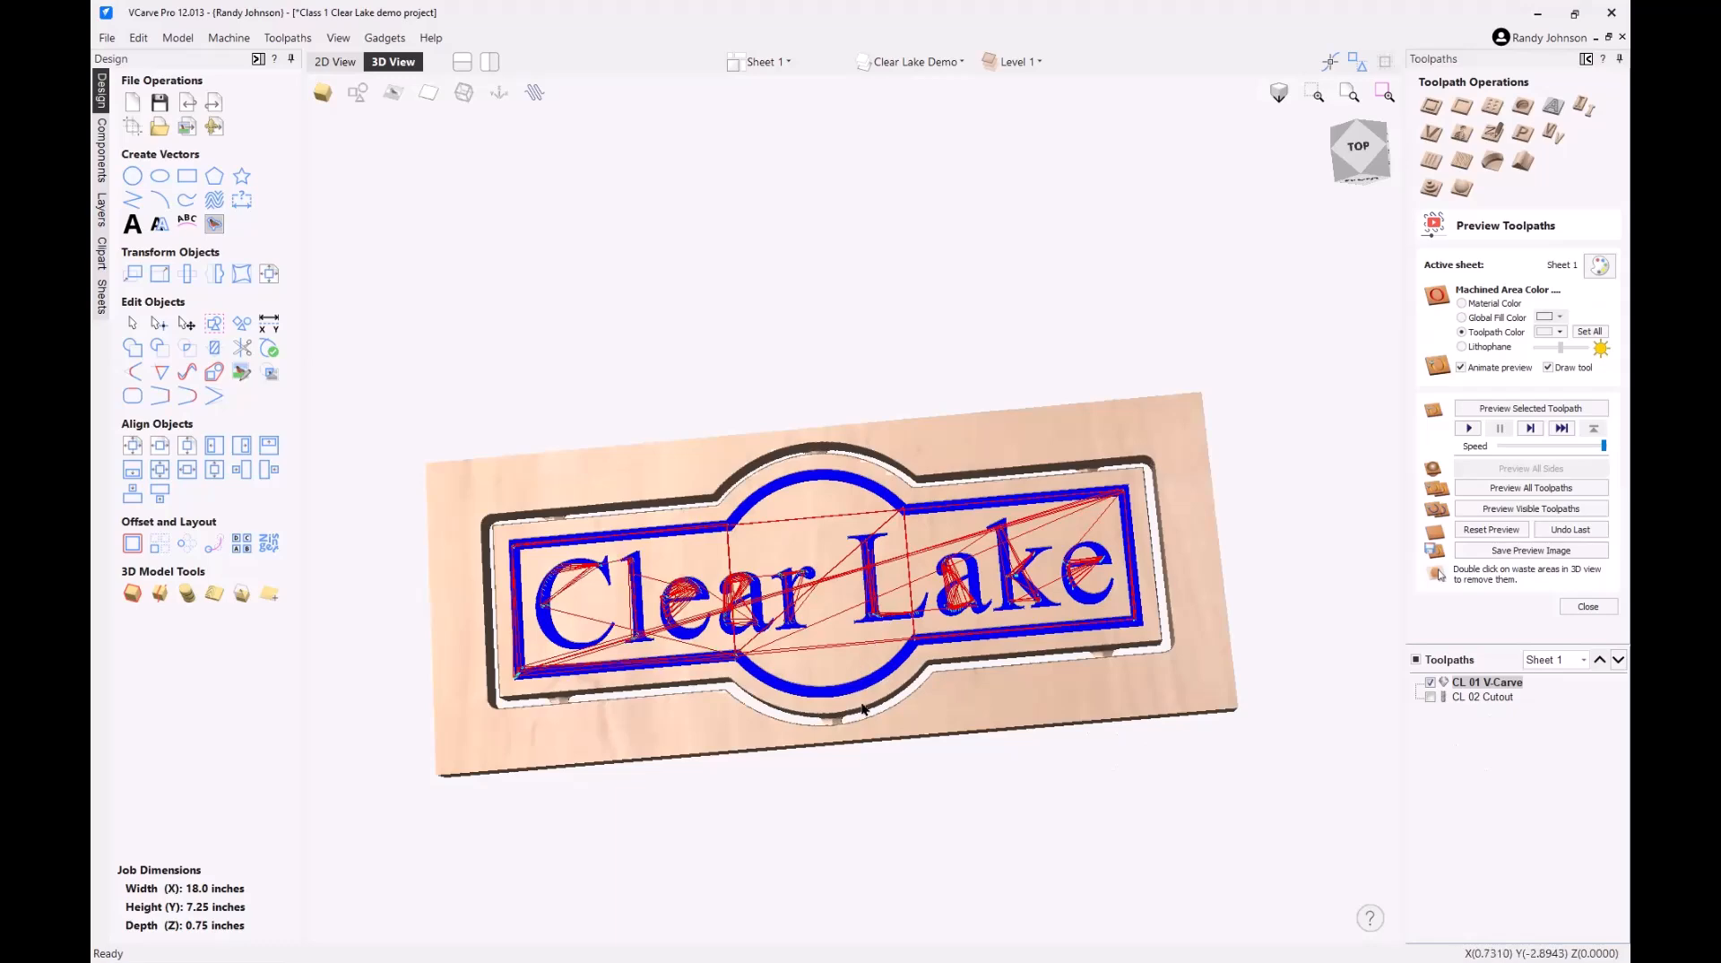
pyautogui.moveTo(863, 709); pyautogui.dragTo(932, 592)
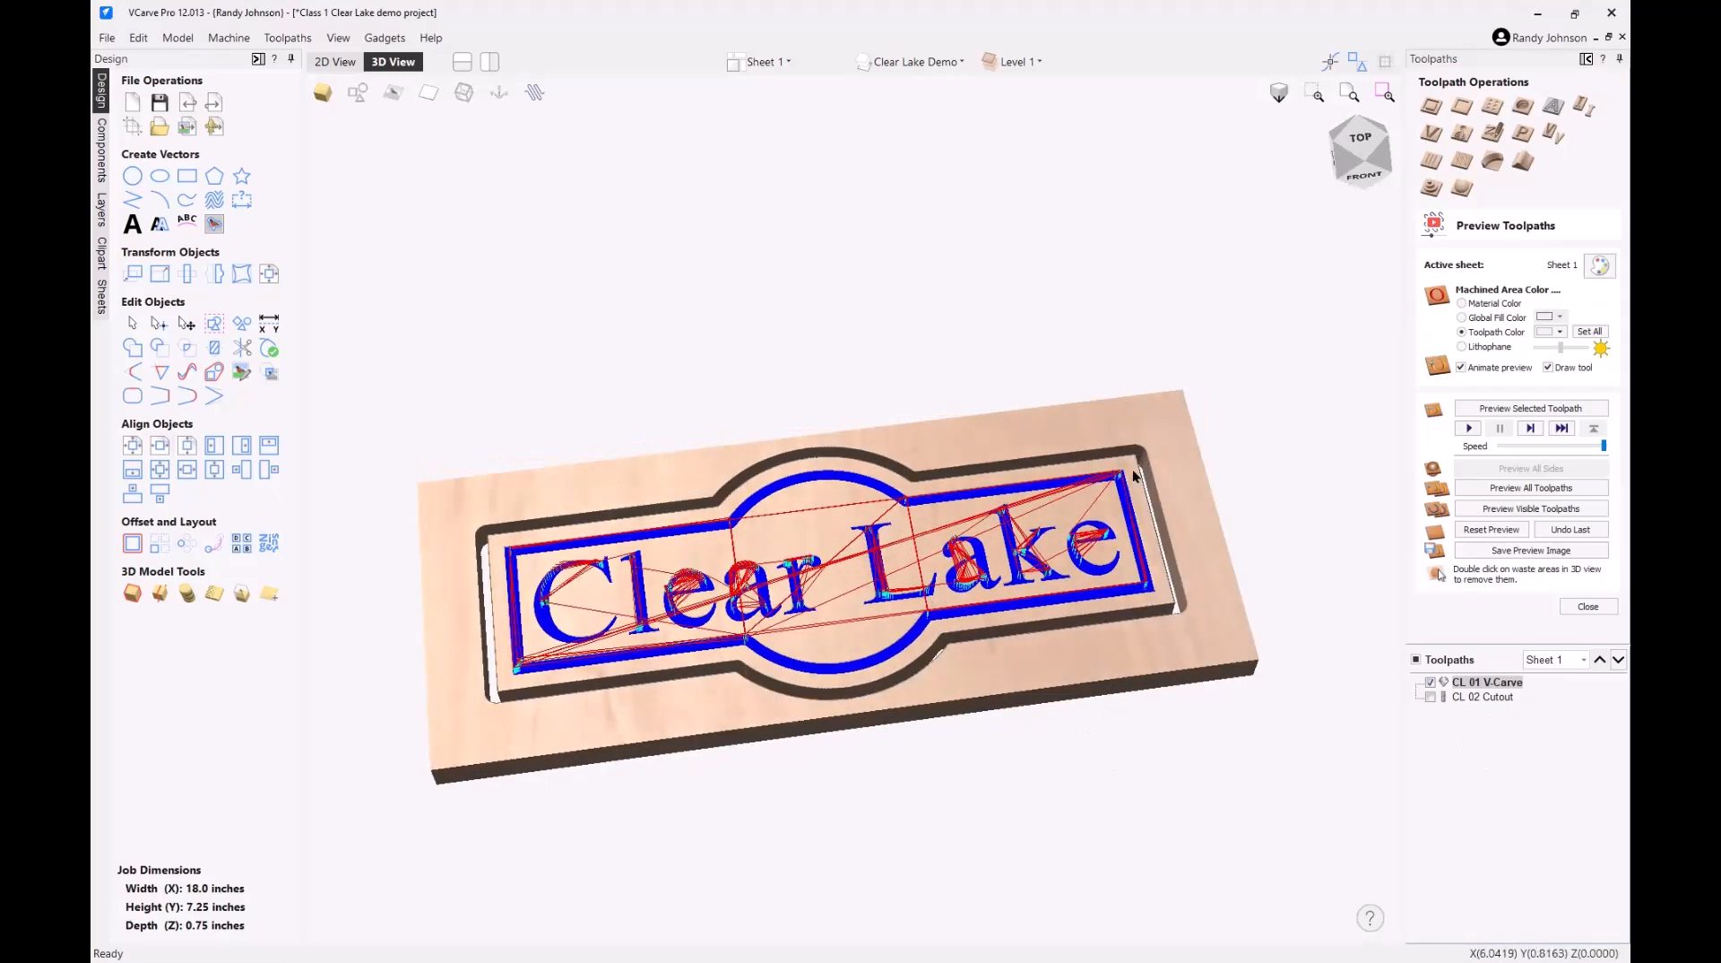
pyautogui.moveTo(1093, 306); pyautogui.dragTo(1118, 345)
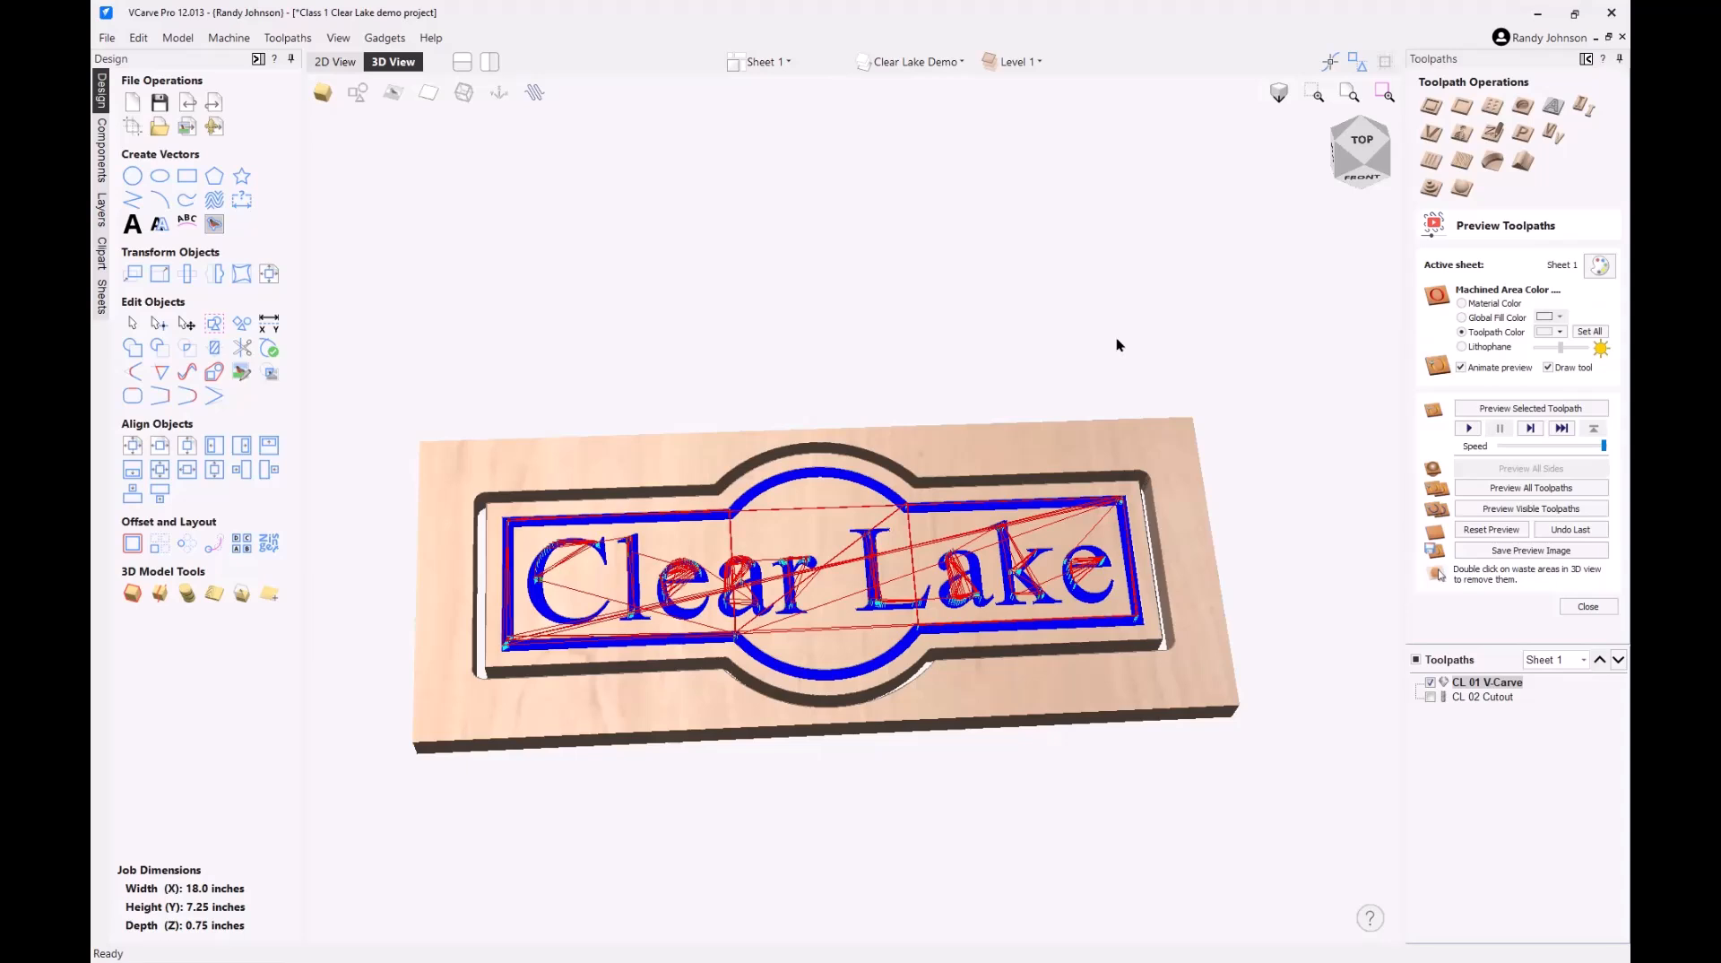
pyautogui.click(1586, 606)
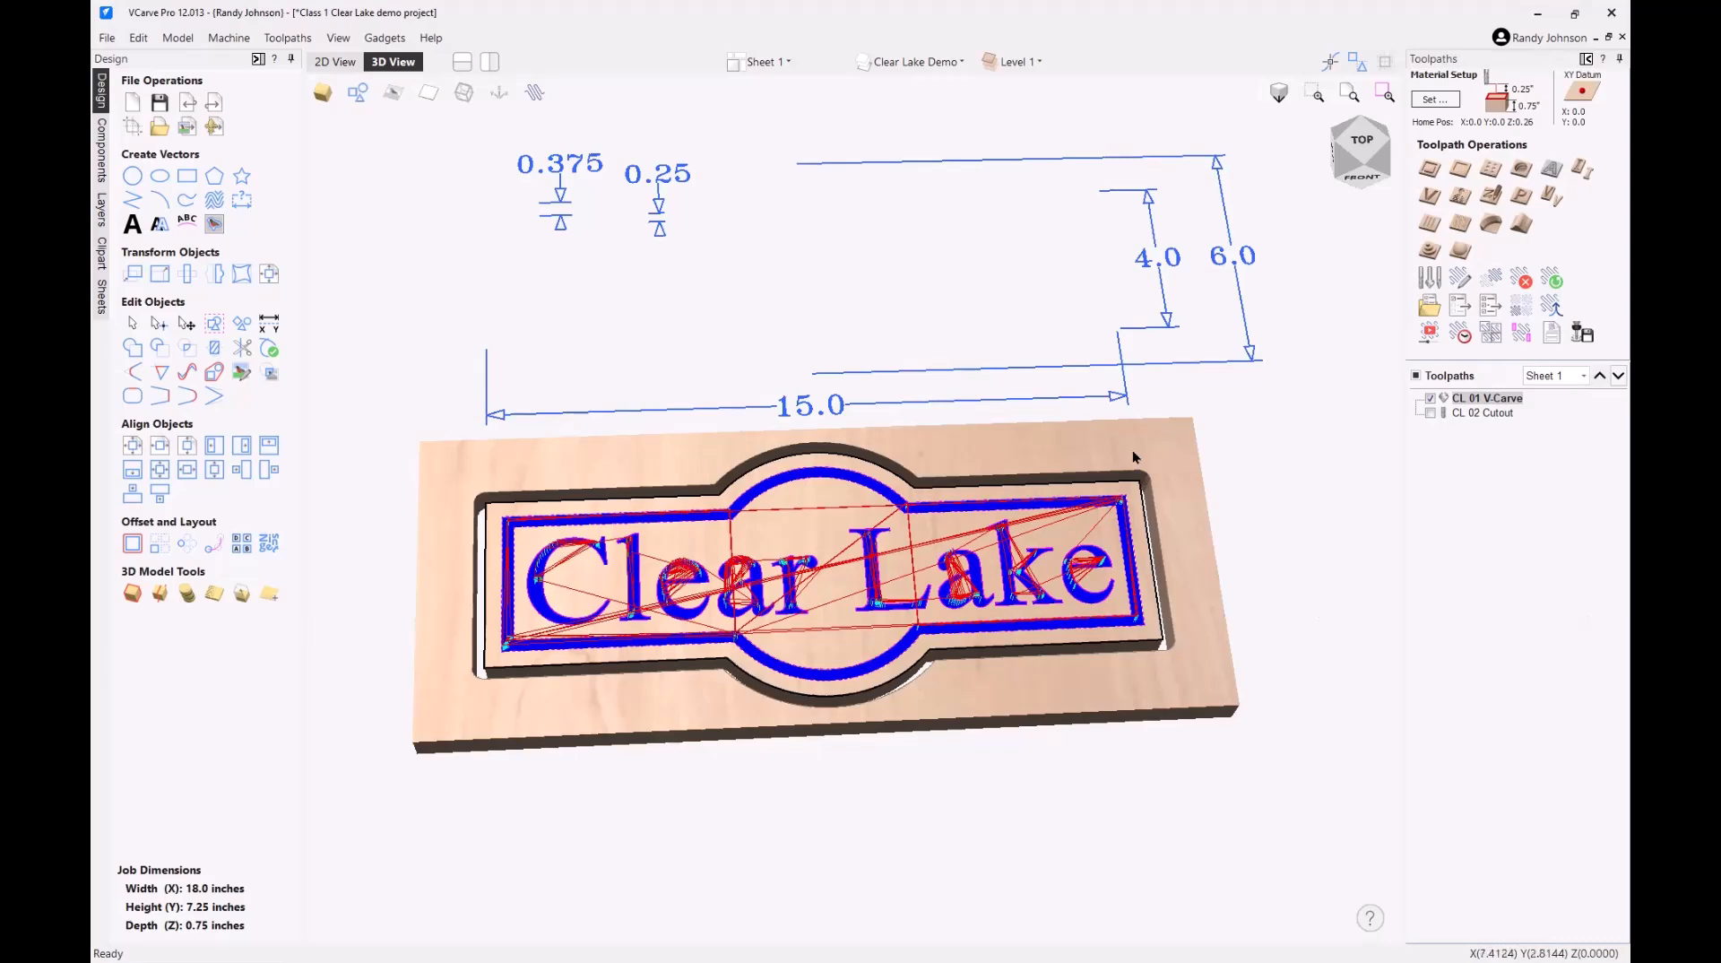
# - Hide the CL 01 V-Carve toolpath and deselect the lettering and border vectors
pyautogui.scroll(-2, 1132, 450)
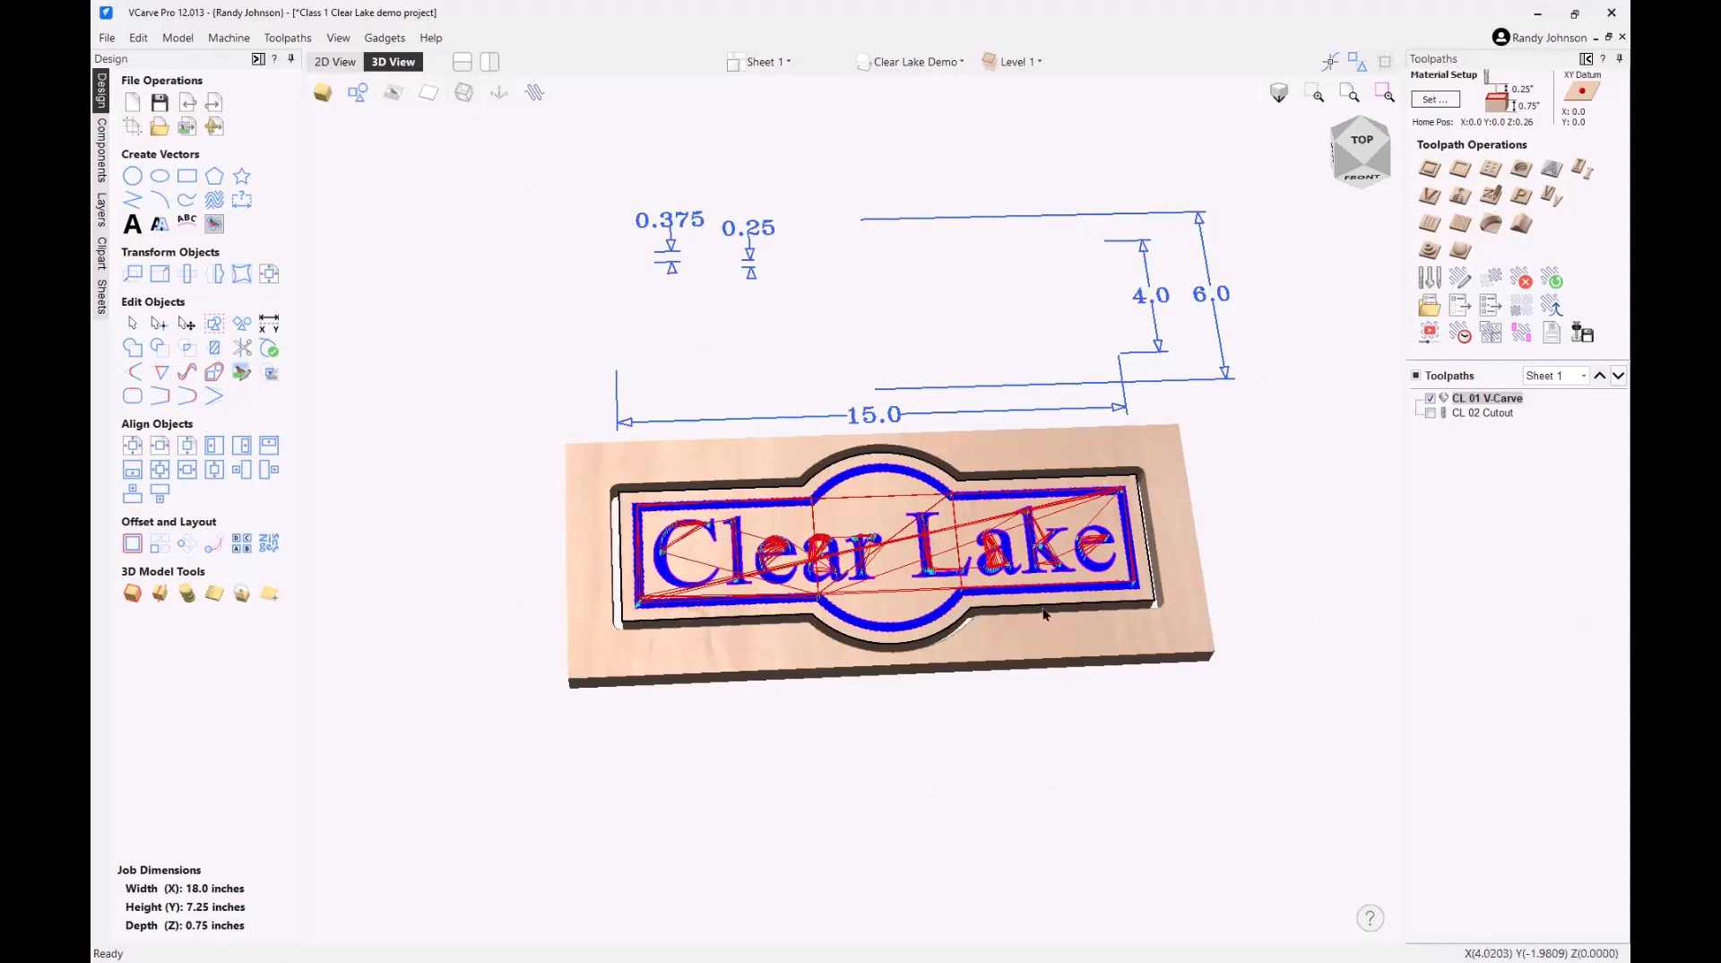
pyautogui.click(1430, 400)
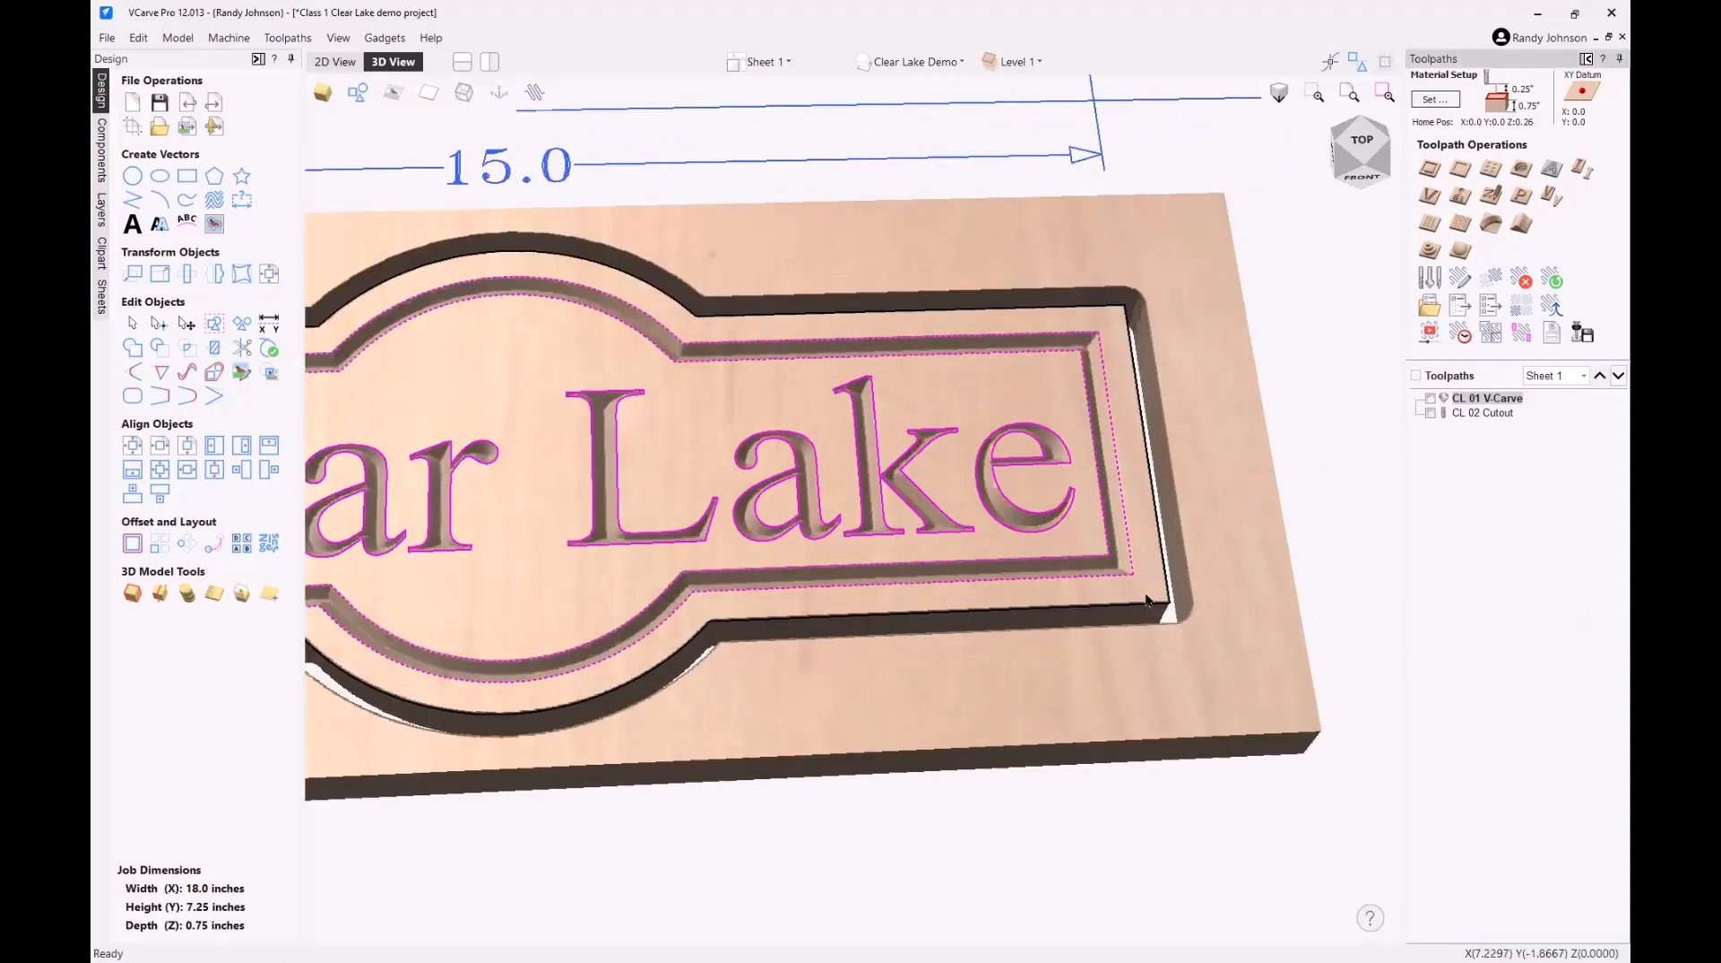
pyautogui.scroll(3, 1126, 581)
pyautogui.click(1135, 546)
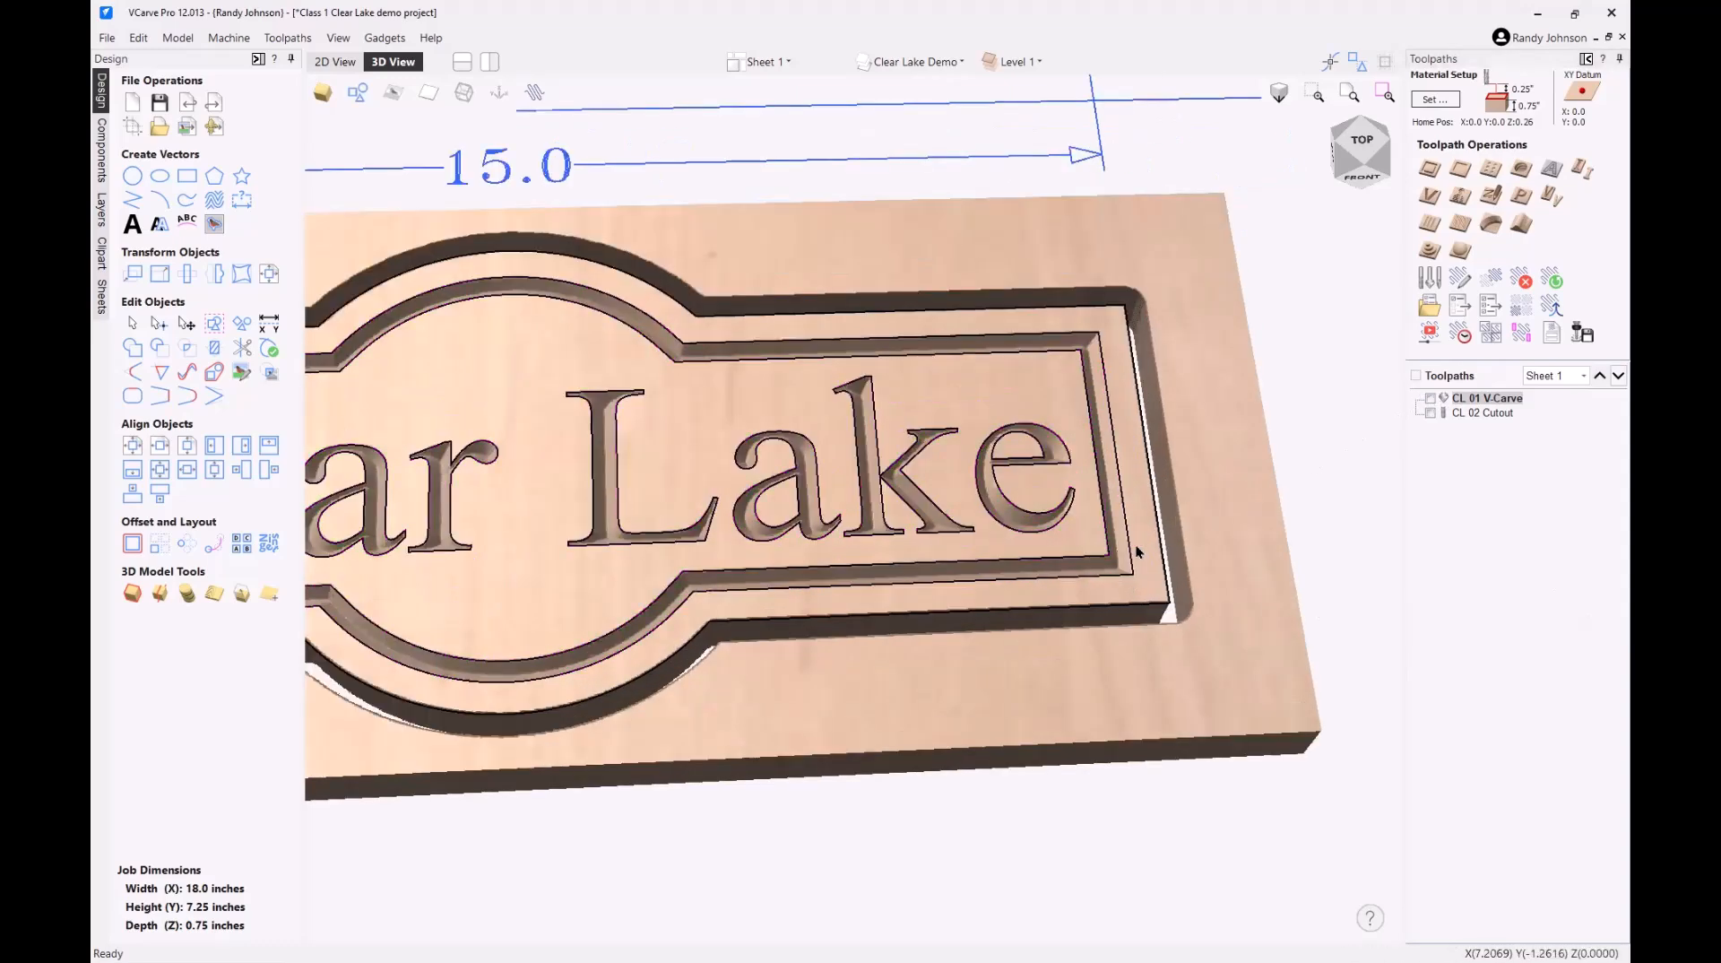
# - Try moving the outer V-carve border vector off the simulated sign and undo the move
pyautogui.click(1126, 531)
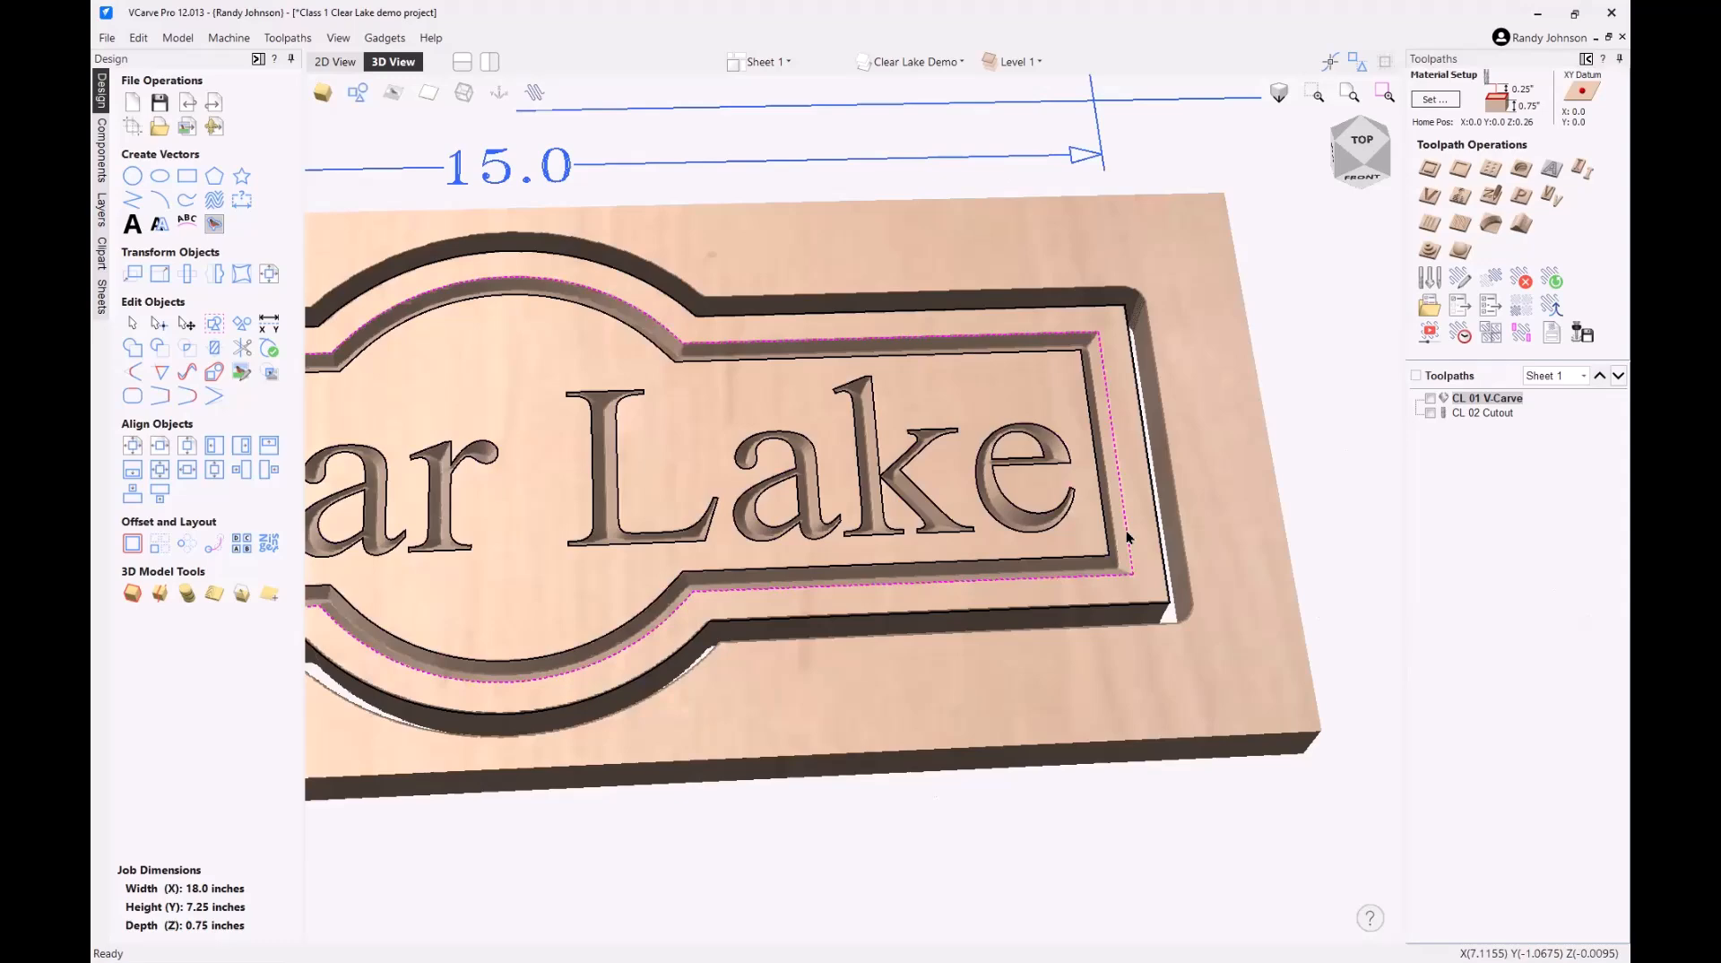
pyautogui.moveTo(1135, 448); pyautogui.dragTo(1346, 427)
pyautogui.scroll(-5, 1155, 546)
pyautogui.click(1156, 679)
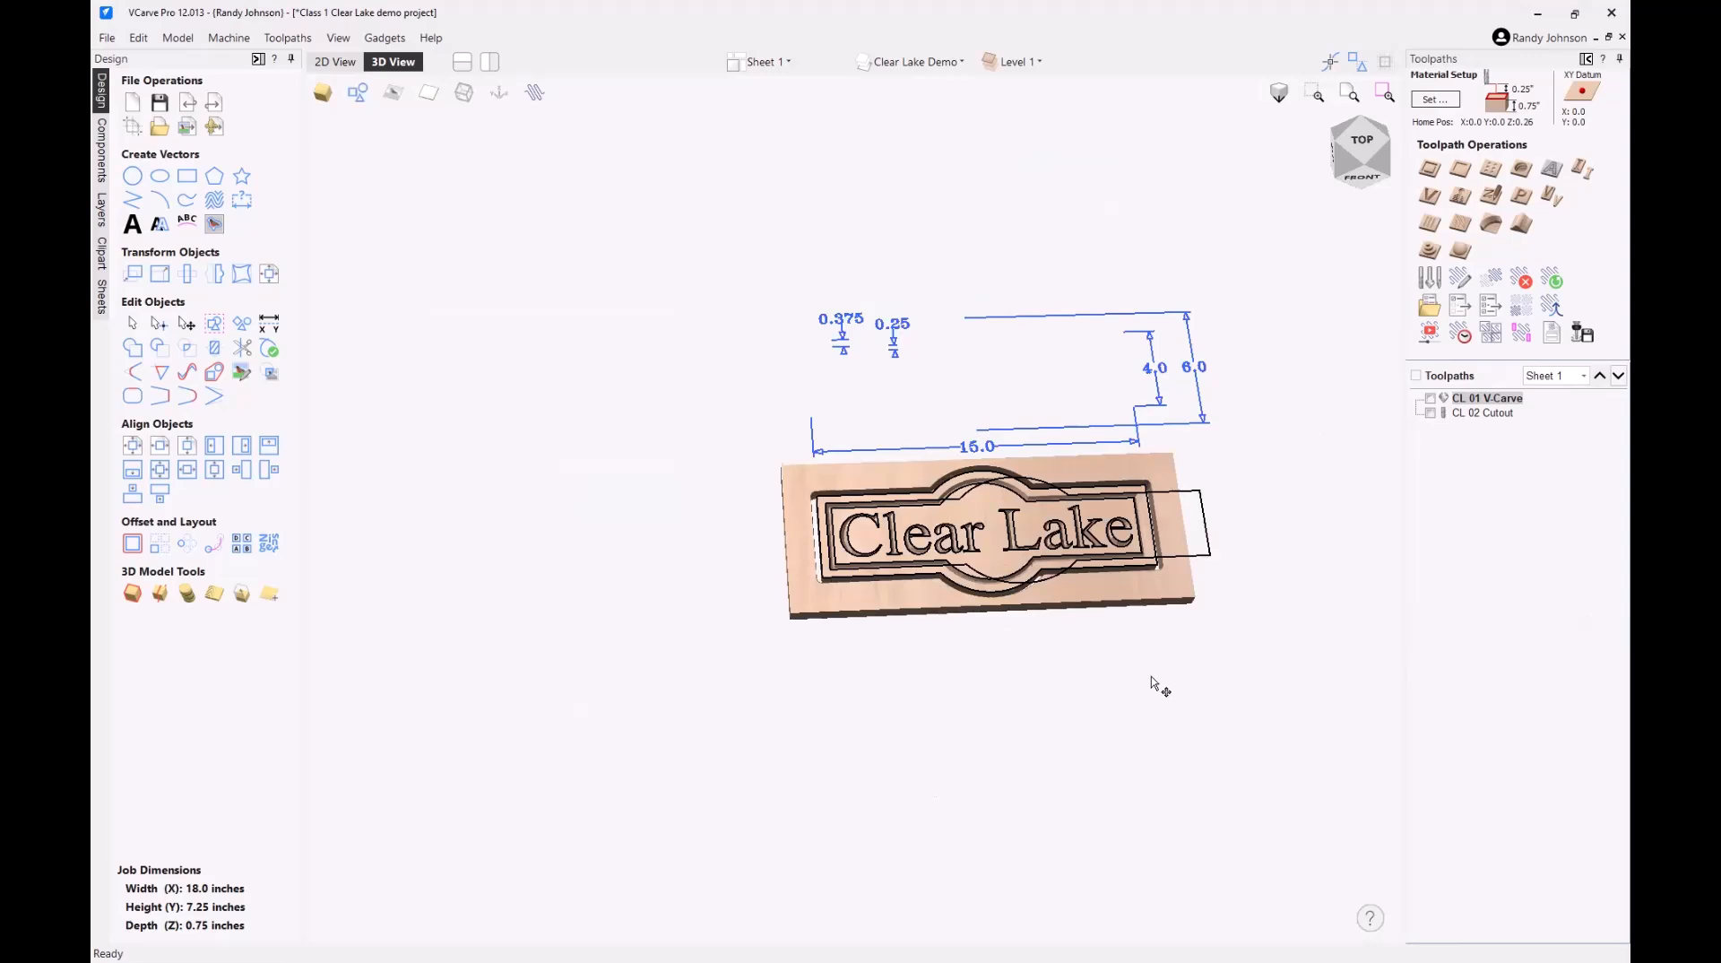
pyautogui.scroll(3, 1156, 585)
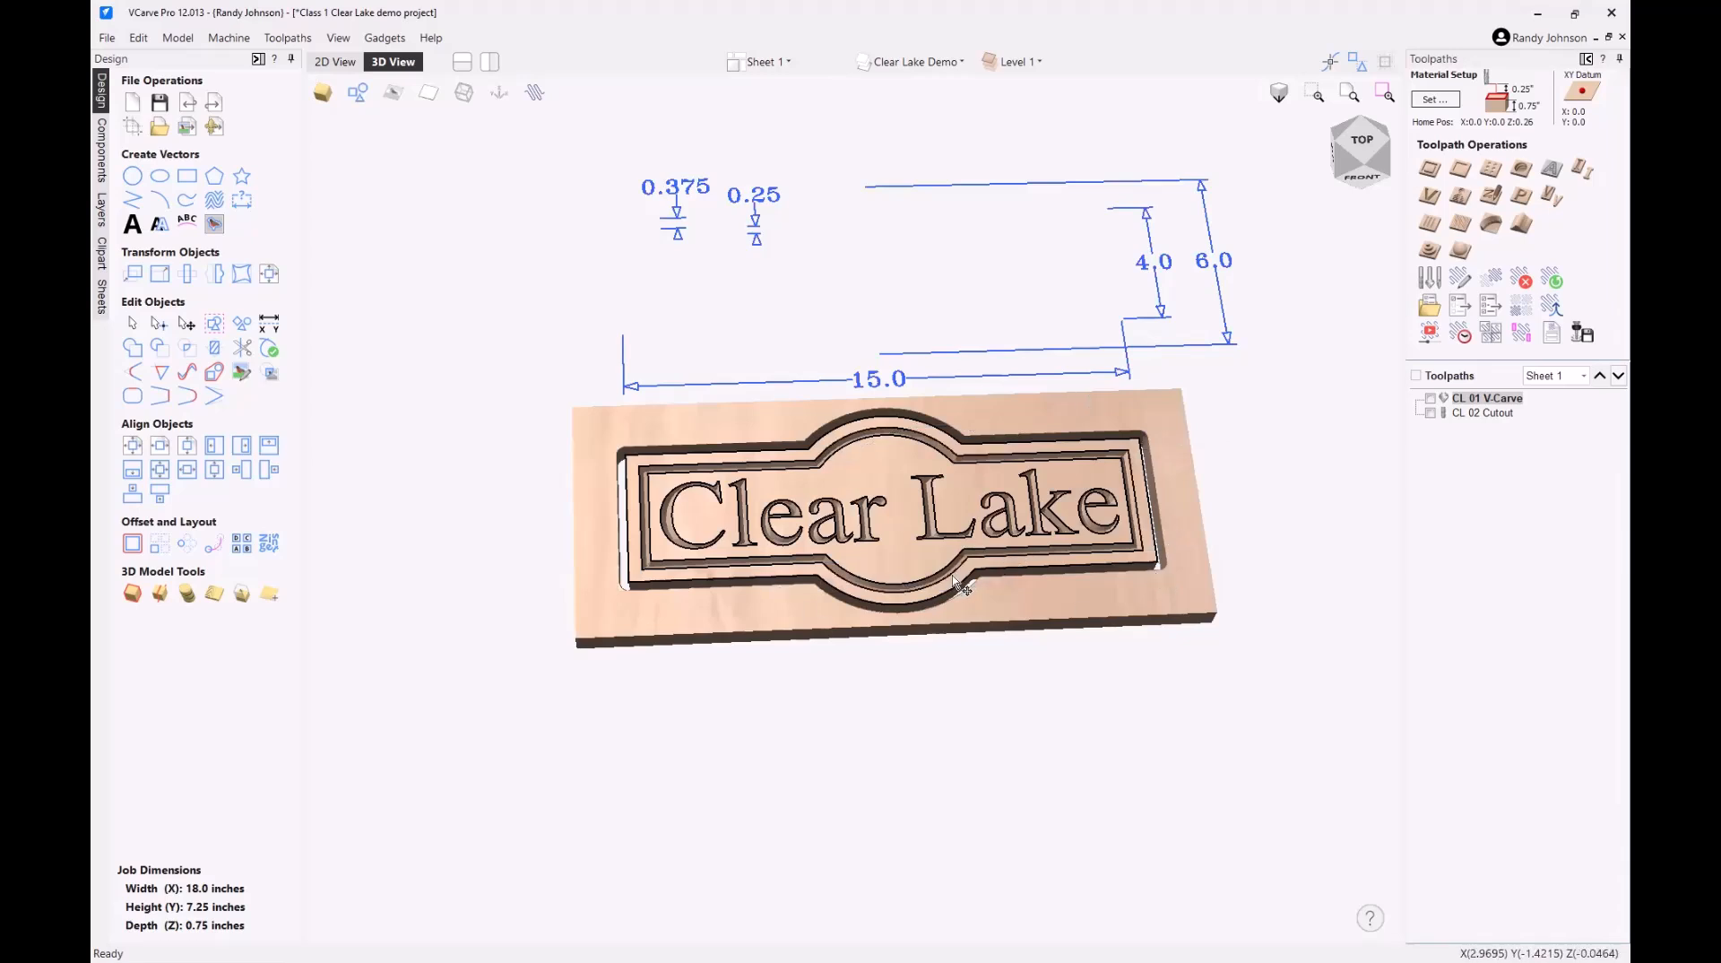
# - Reset the toolpath preview to the uncut board and check the tool details of CL 02 Cutout and CL 01 V-Carve
pyautogui.click(1430, 337)
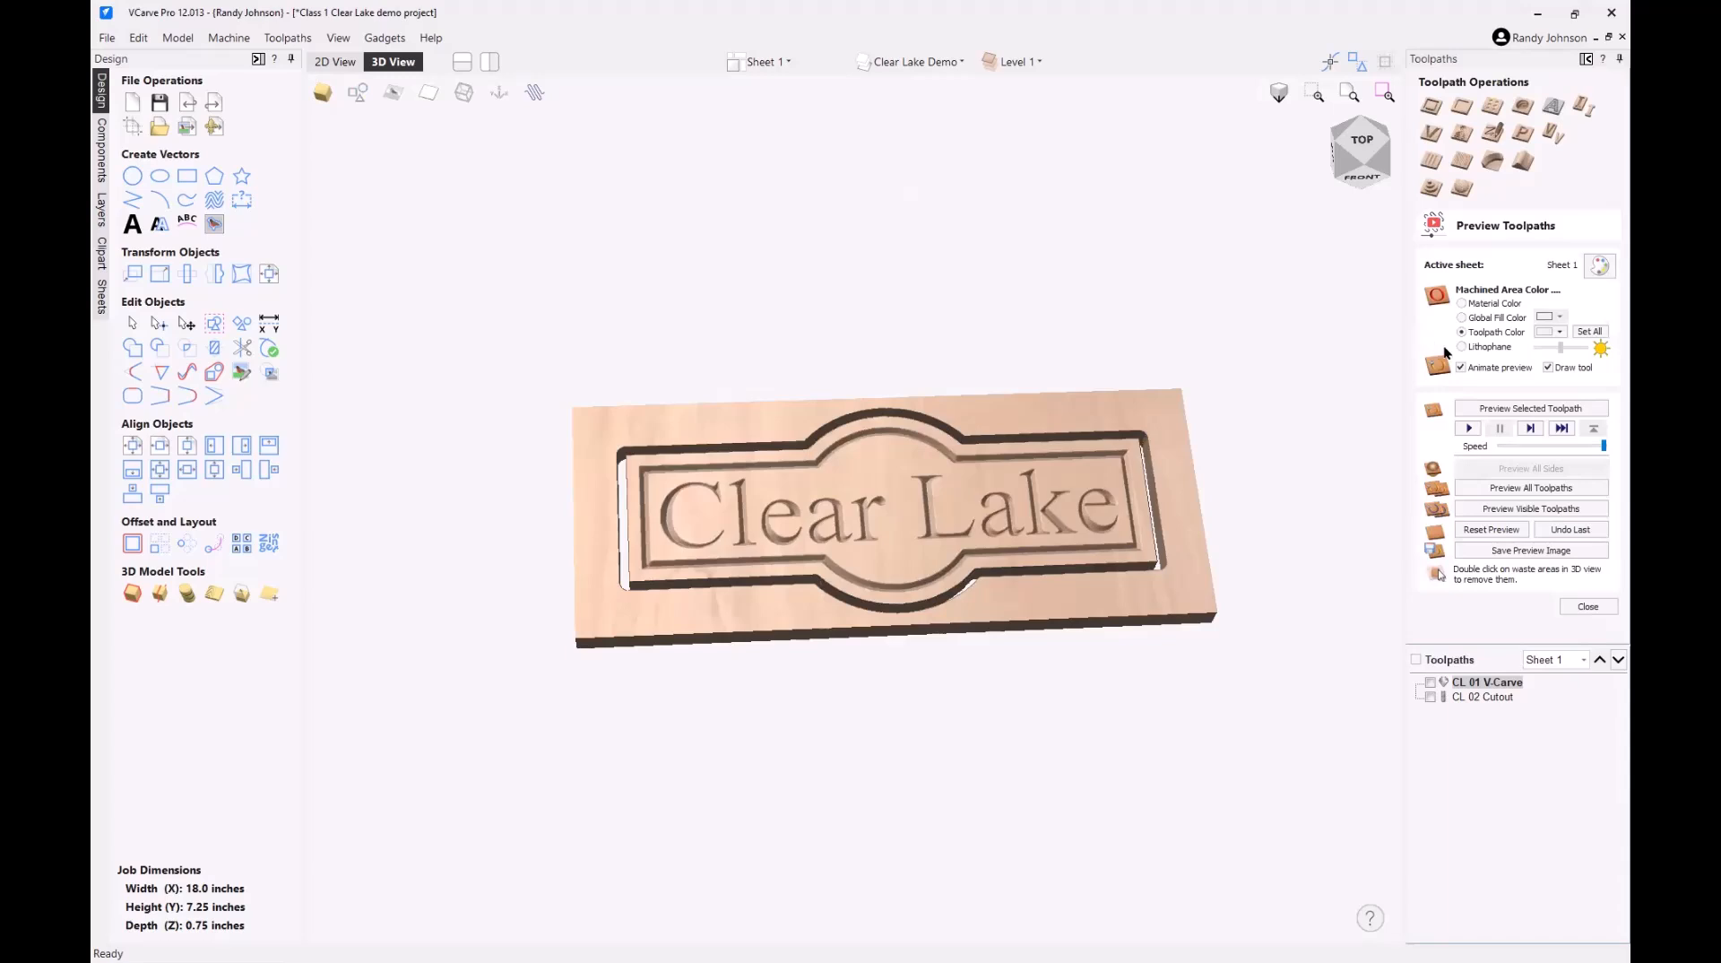
pyautogui.click(1493, 530)
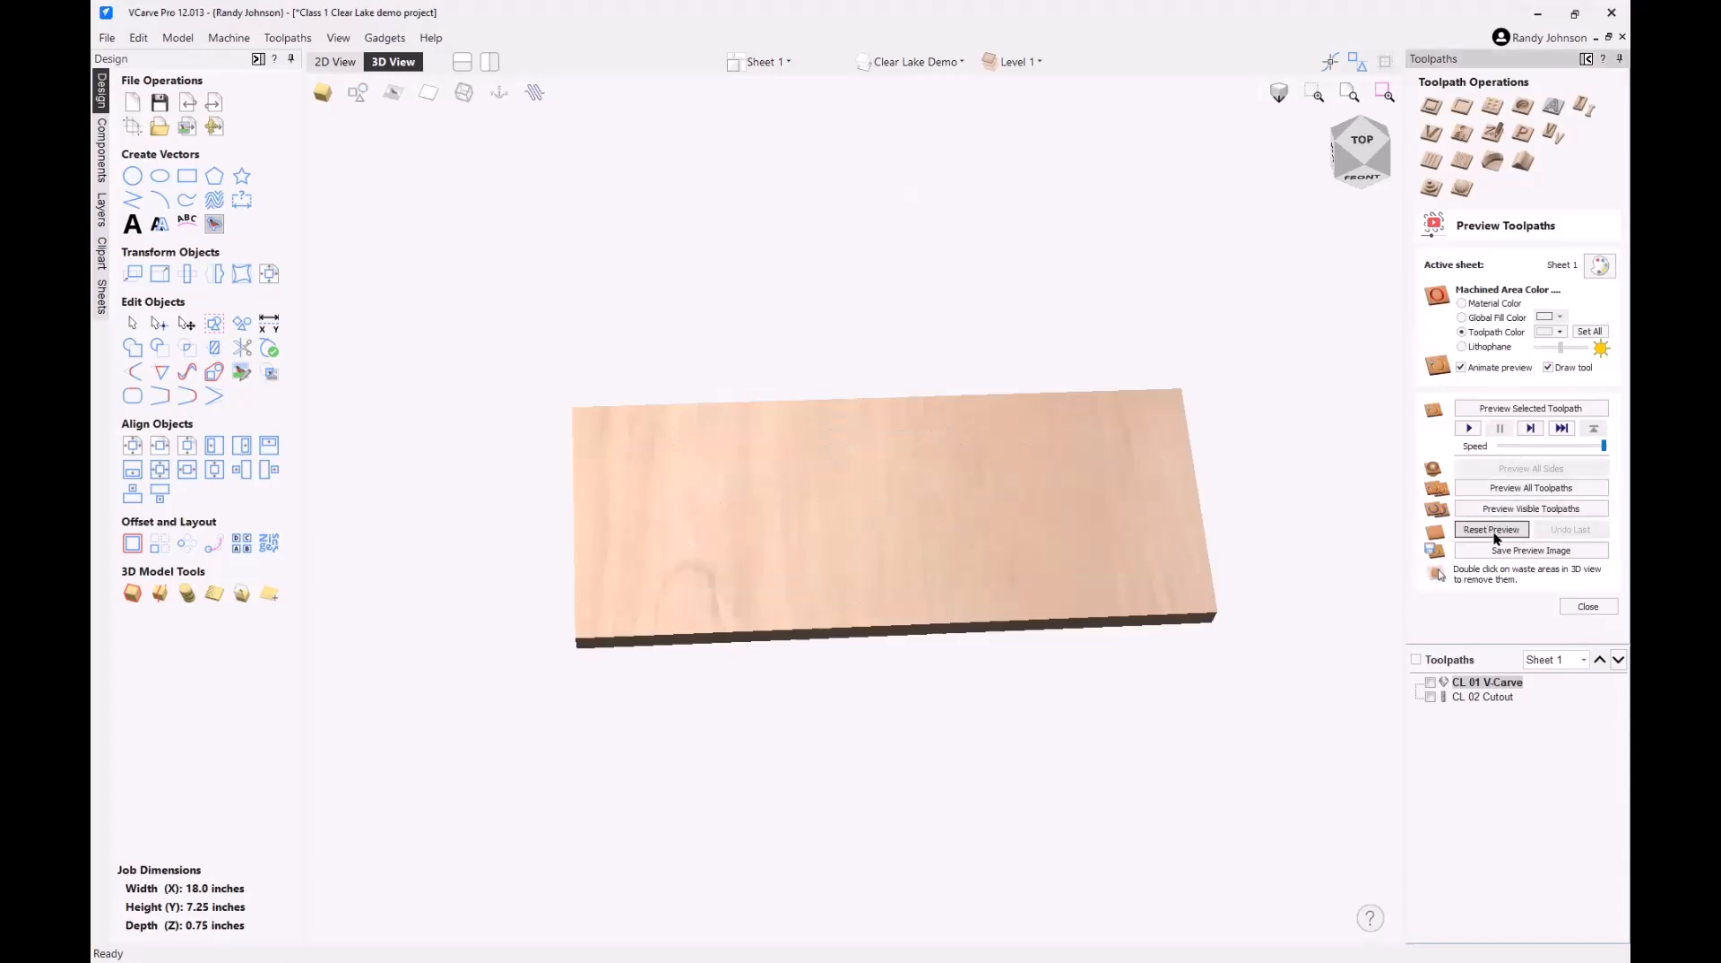
pyautogui.click(1471, 698)
pyautogui.moveTo(1496, 710)
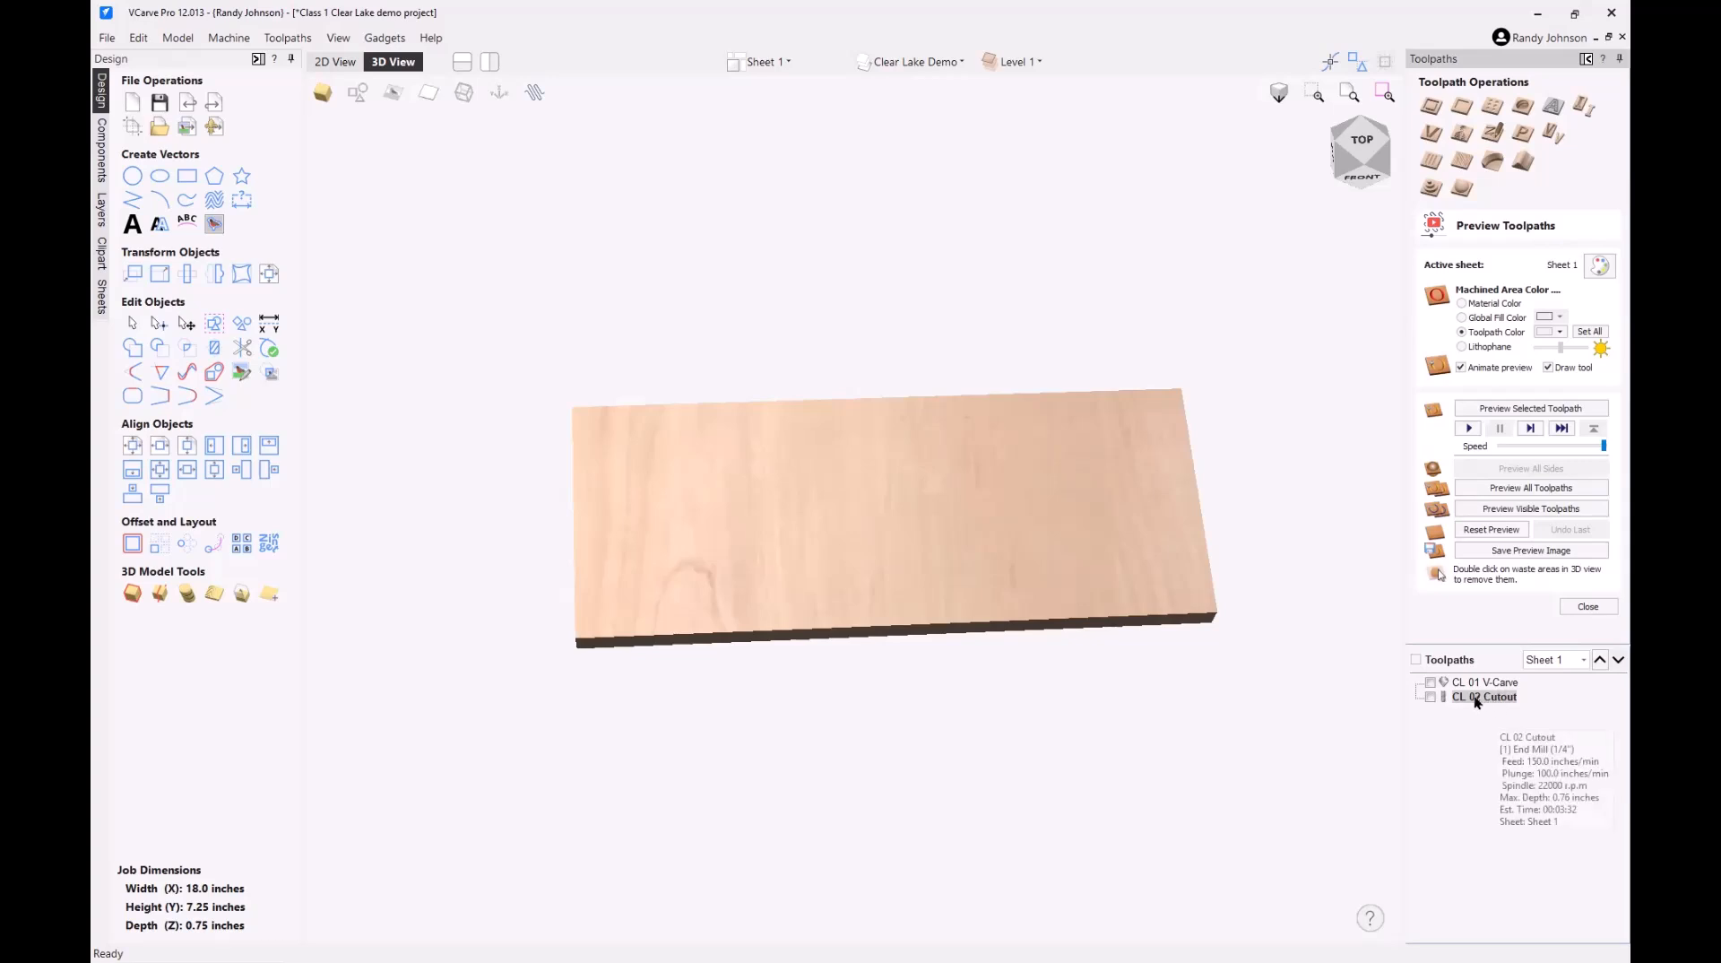
pyautogui.doubleClick(1491, 686)
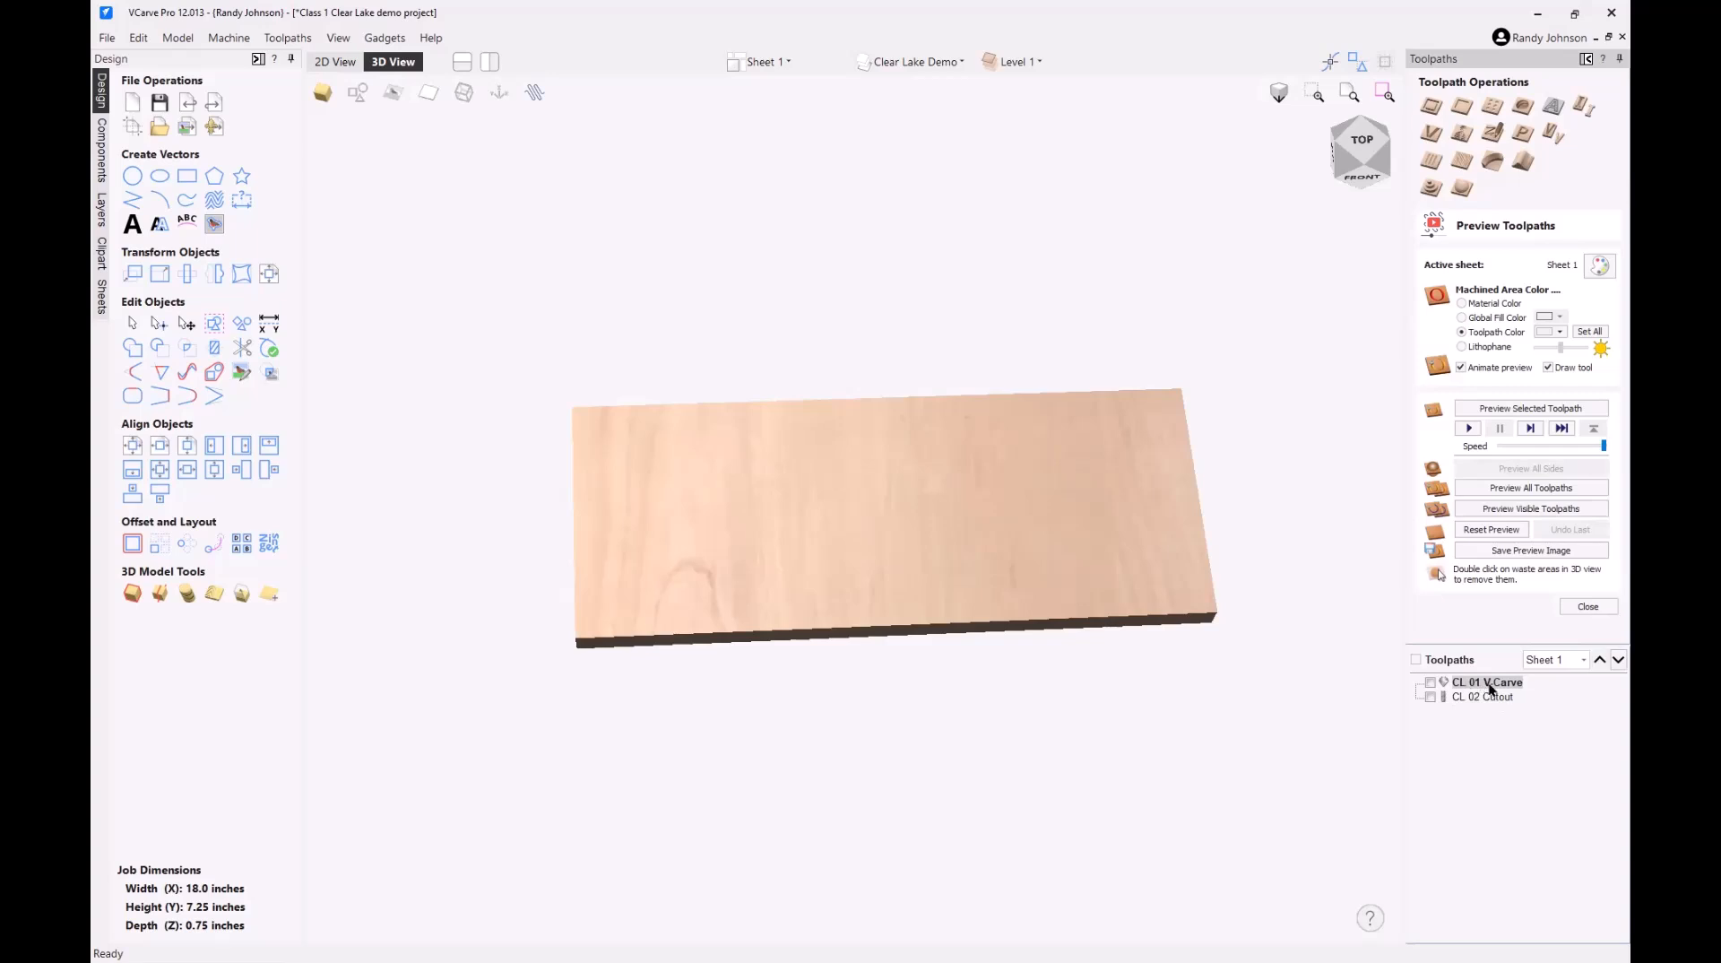
pyautogui.click(1477, 696)
pyautogui.click(1489, 685)
# - Show the CL 01 V-Carve and CL 02 Cutout toolpaths on the board and simulate all toolpaths
pyautogui.click(1431, 685)
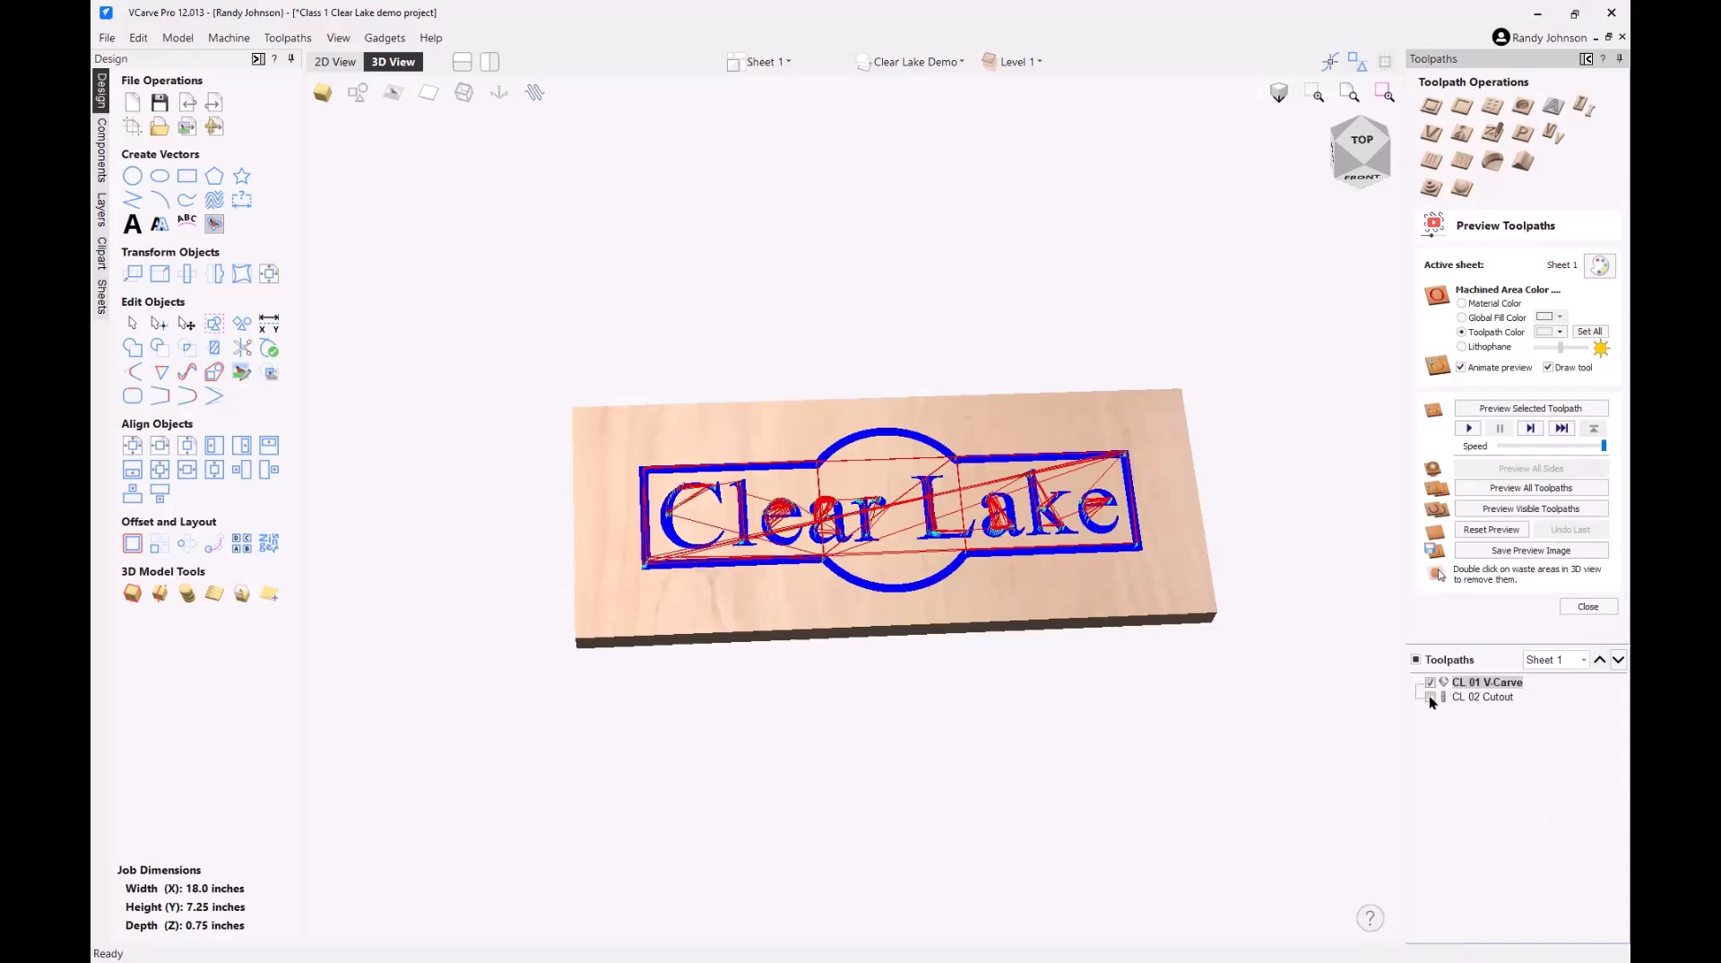
pyautogui.click(1431, 696)
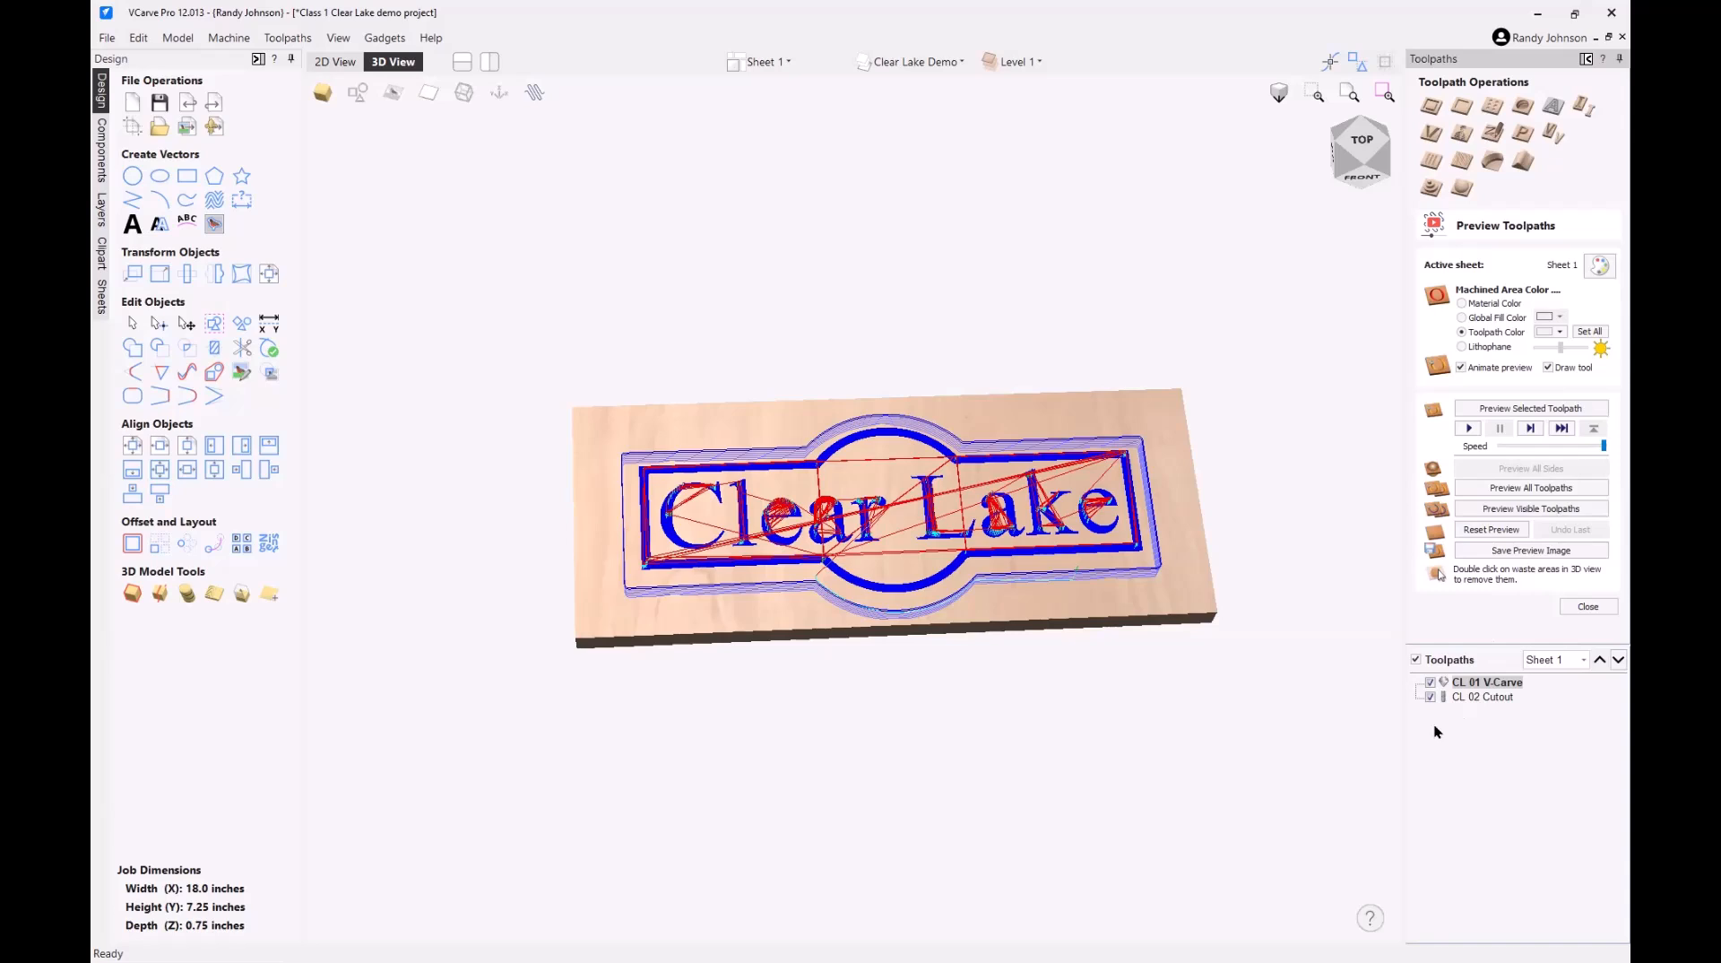
pyautogui.moveTo(1498, 704)
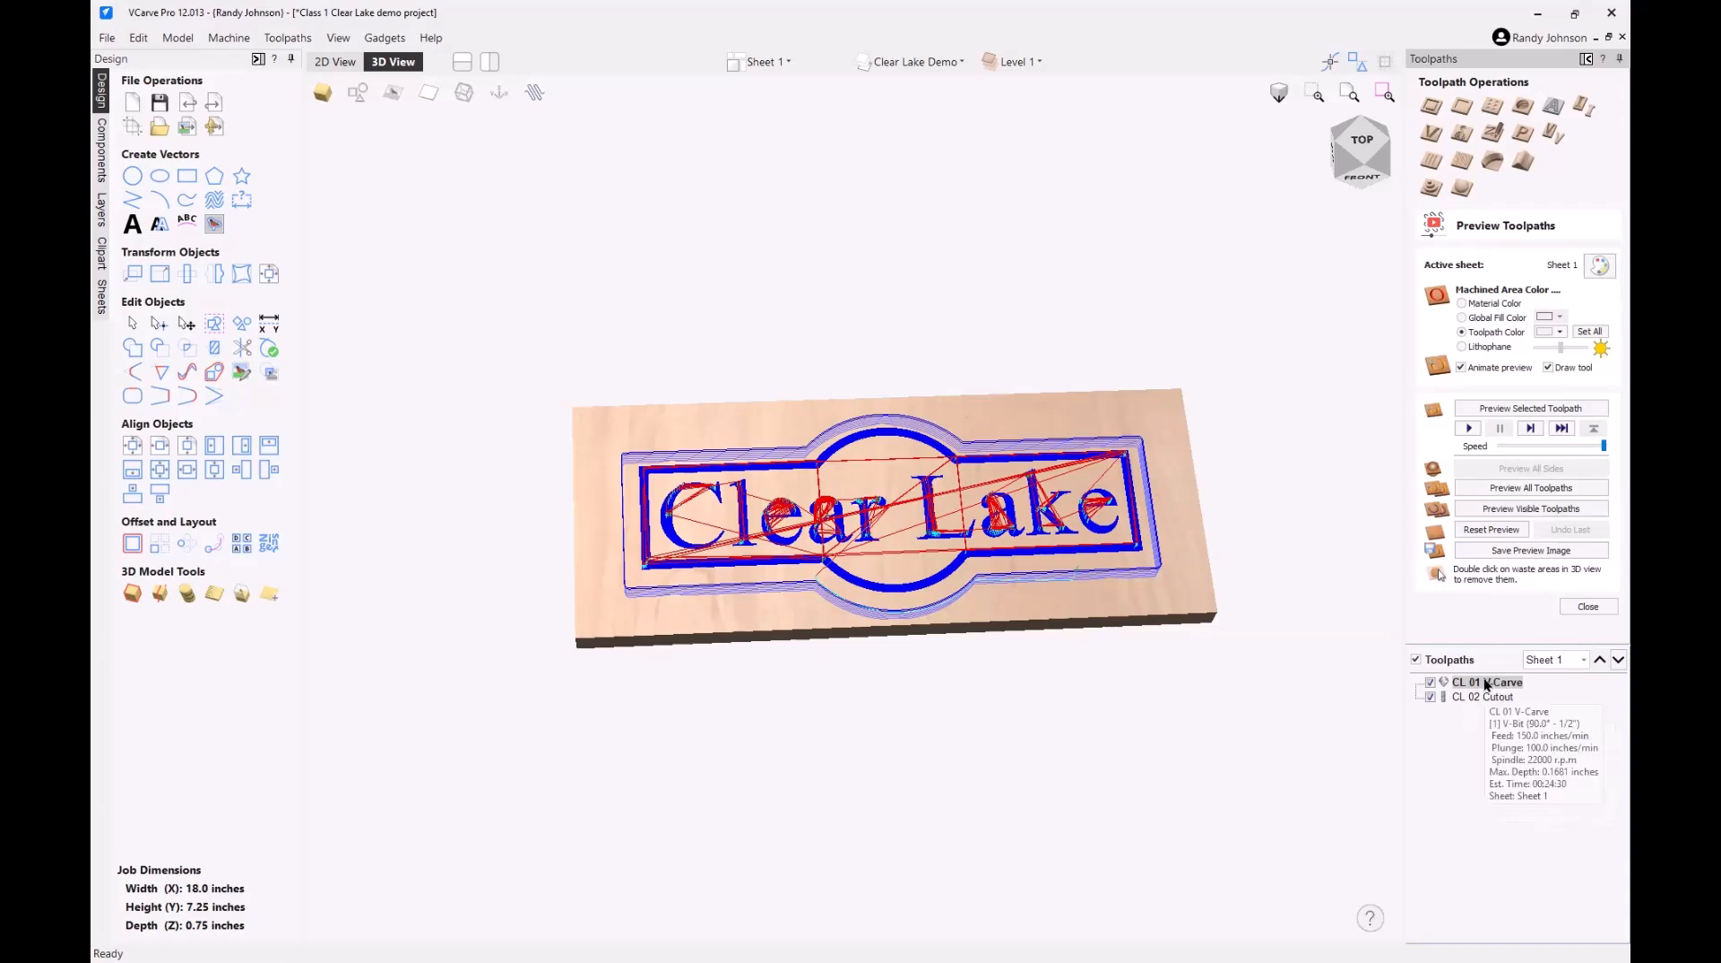
pyautogui.click(1529, 489)
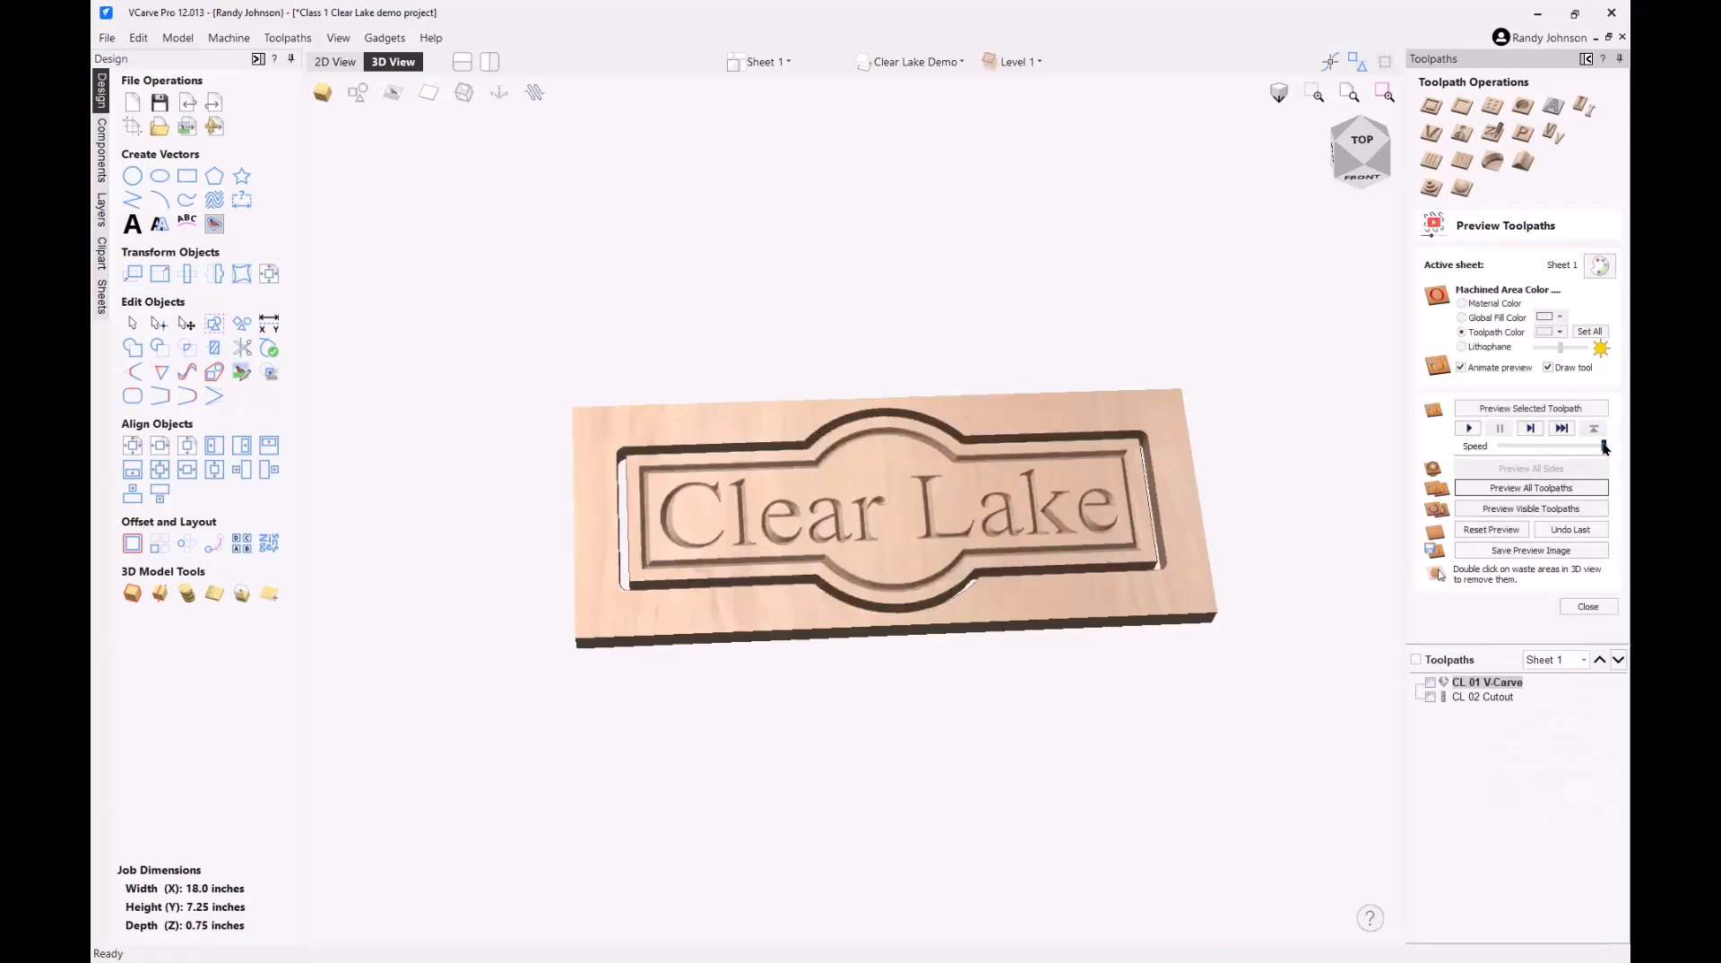
# - Lower the preview animation speed, view the simulated sign from another angle and close the preview
pyautogui.moveTo(1604, 446); pyautogui.dragTo(1522, 445)
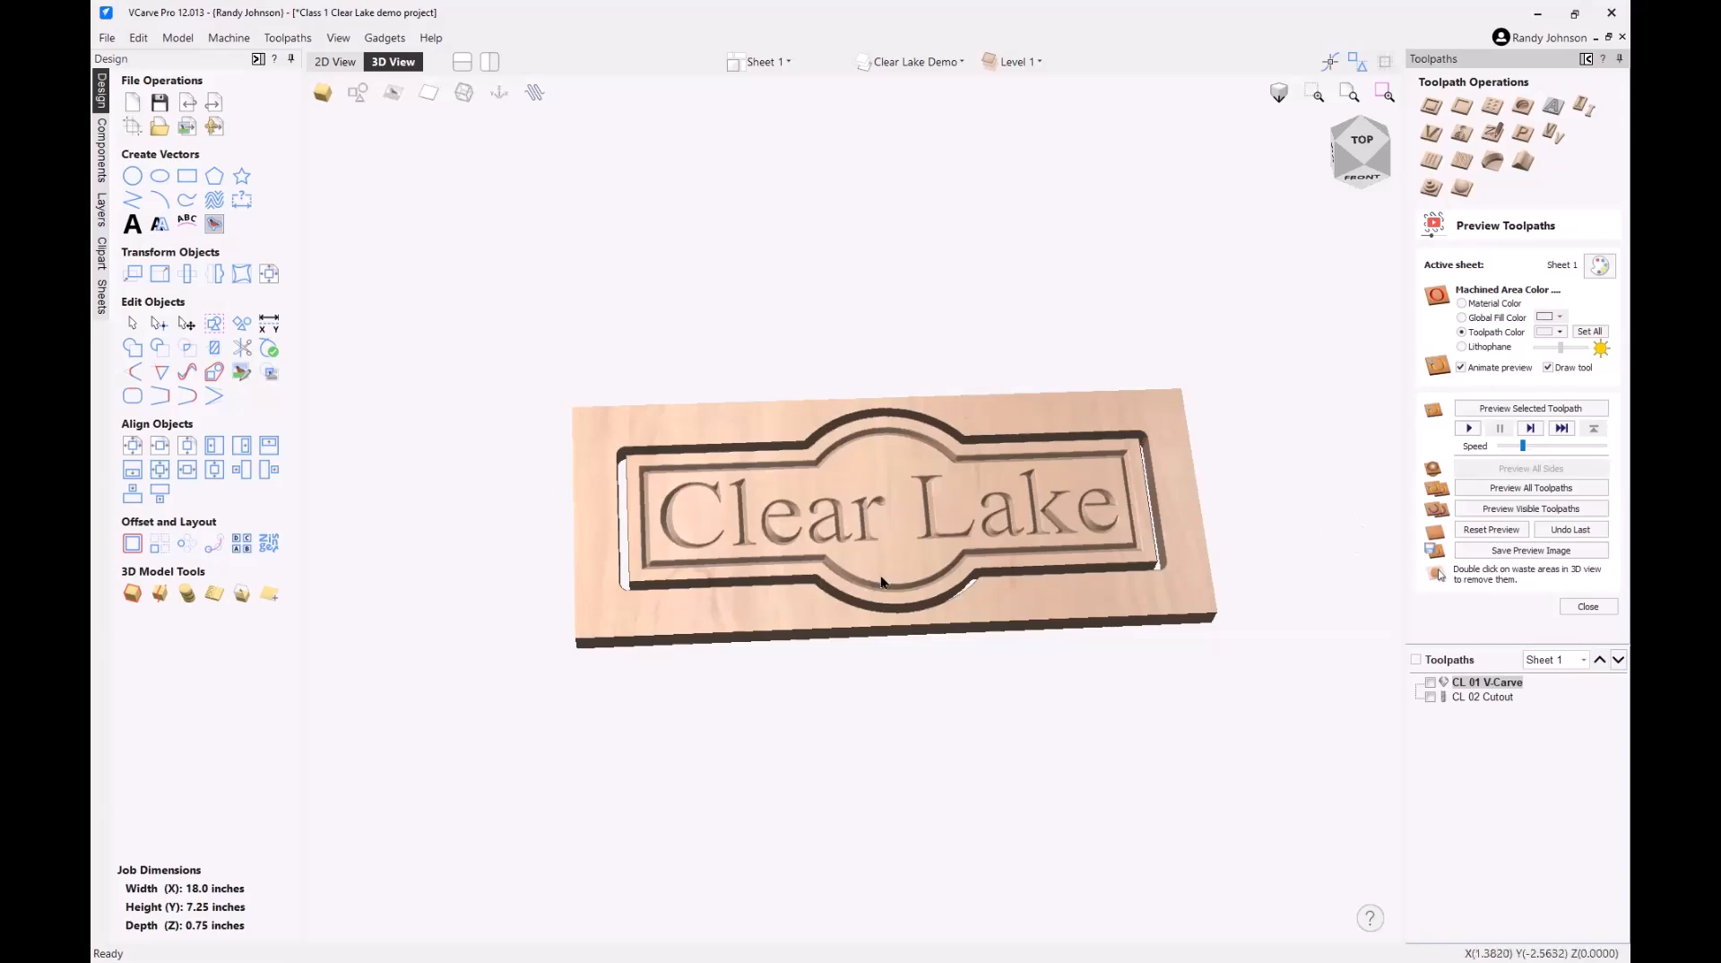
pyautogui.moveTo(1332, 534); pyautogui.dragTo(1183, 616)
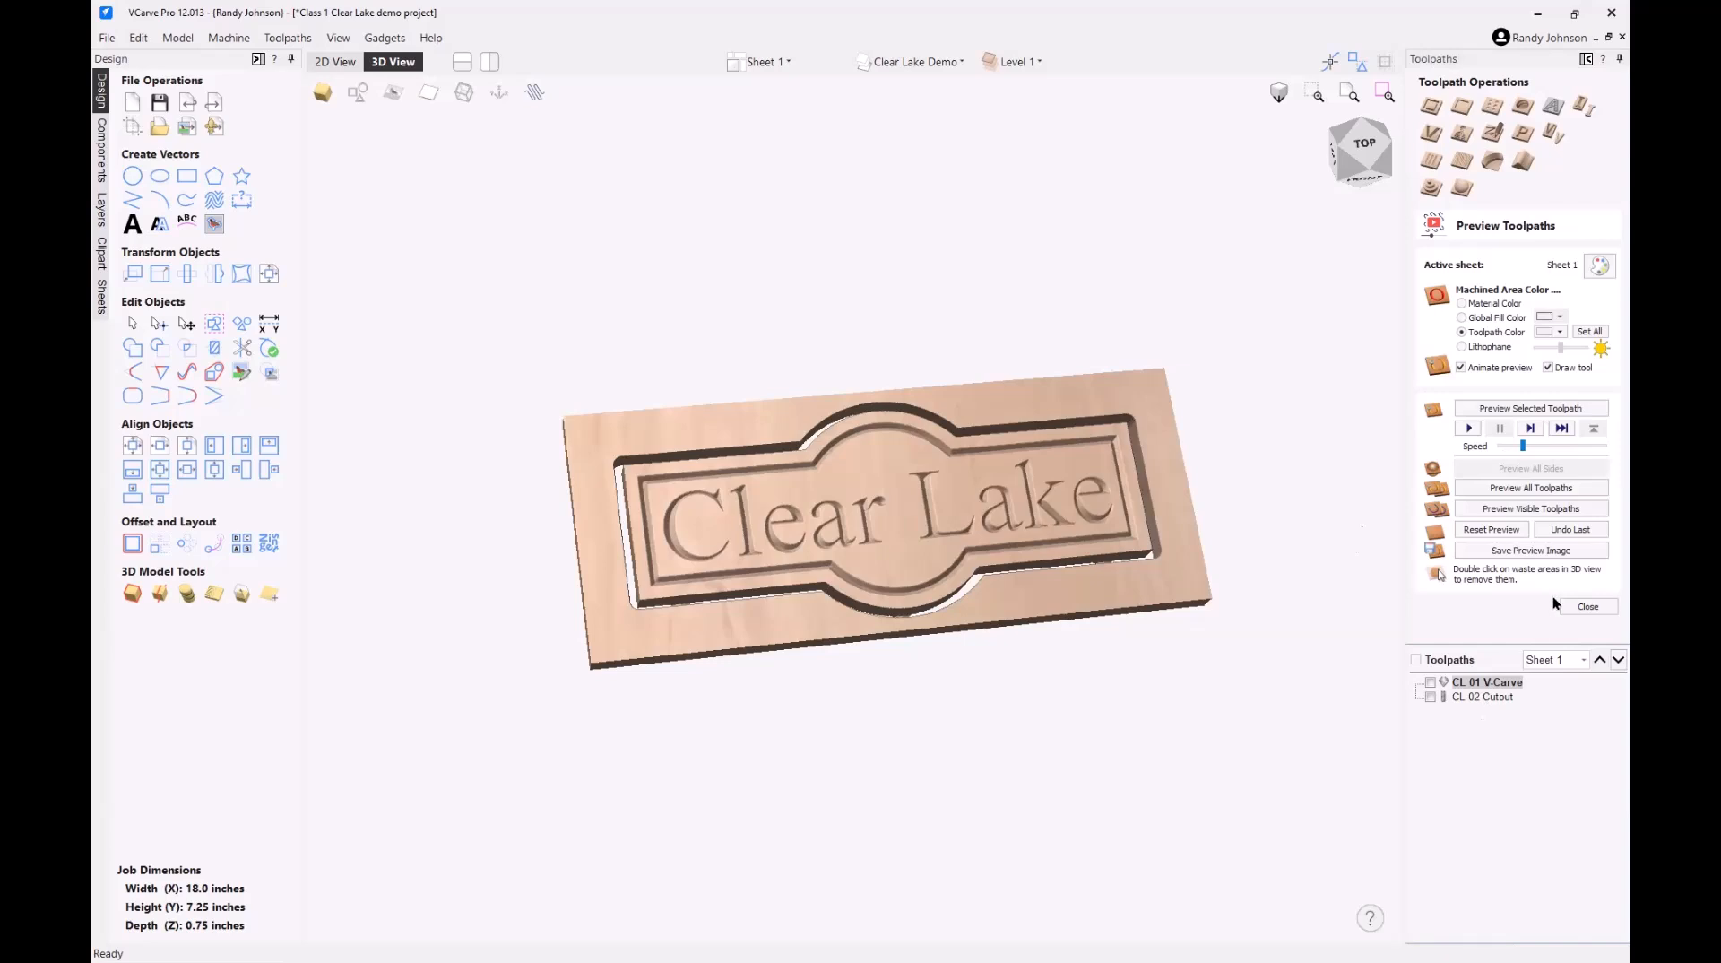
pyautogui.click(1598, 607)
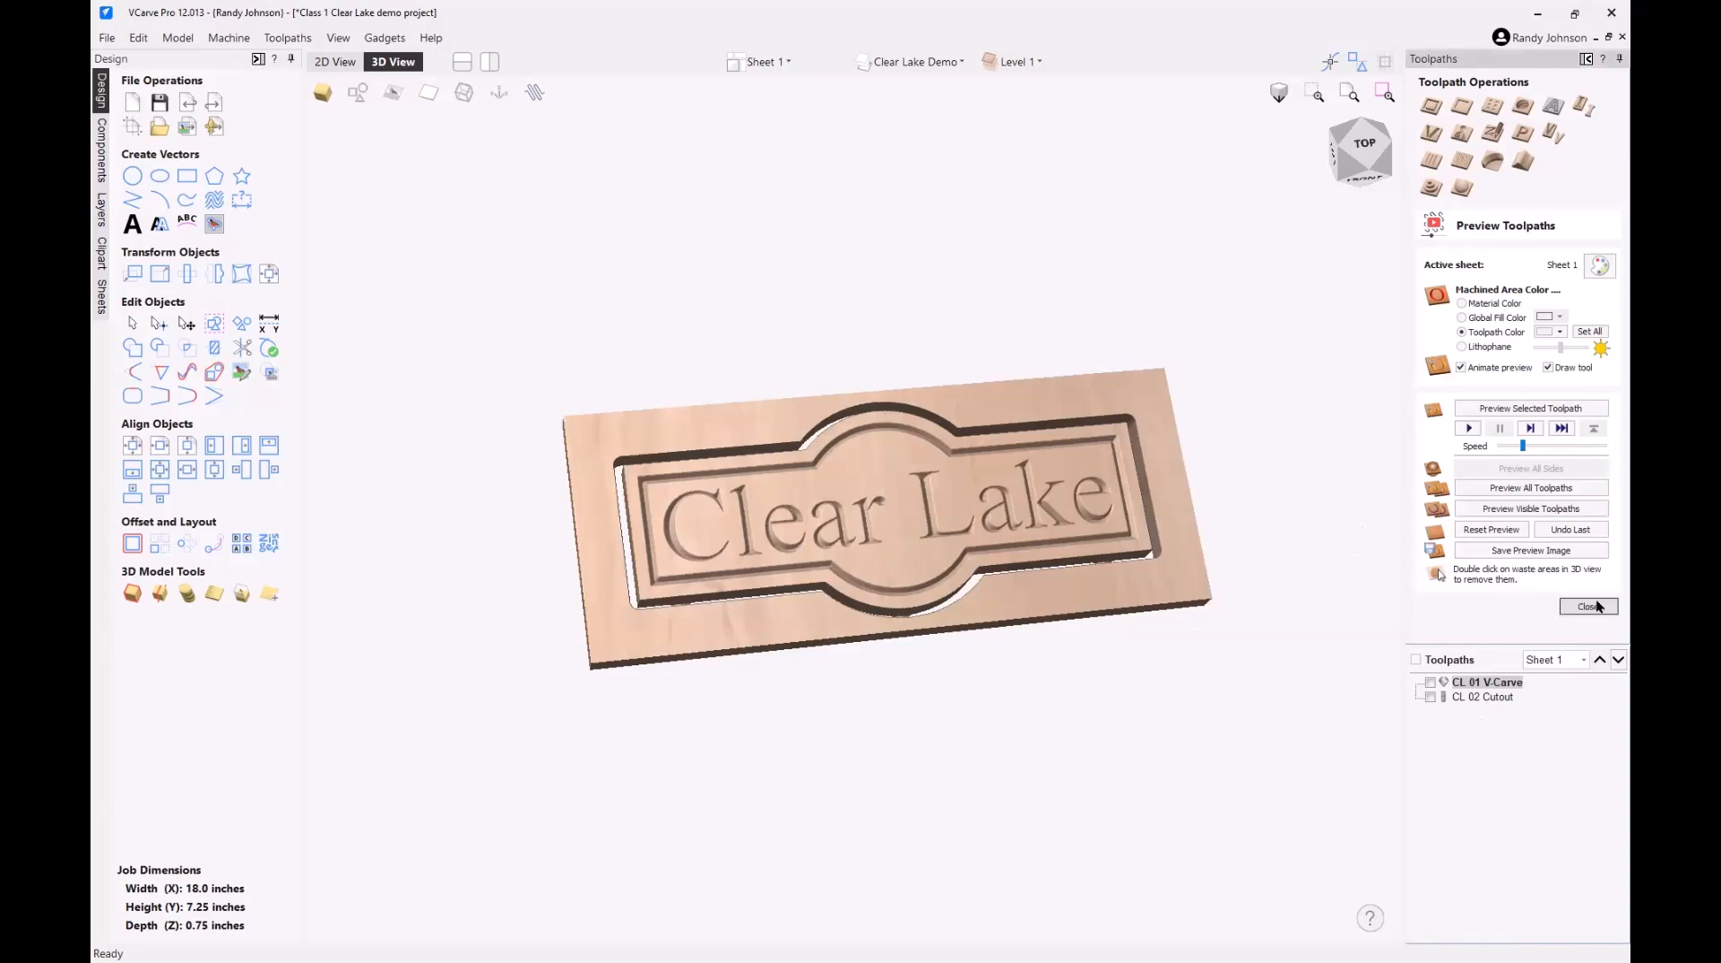
# - Revisit the toolpath preview and the CL 01 V-Carve settings, closing both without changes
pyautogui.moveTo(1076, 703); pyautogui.dragTo(1105, 631)
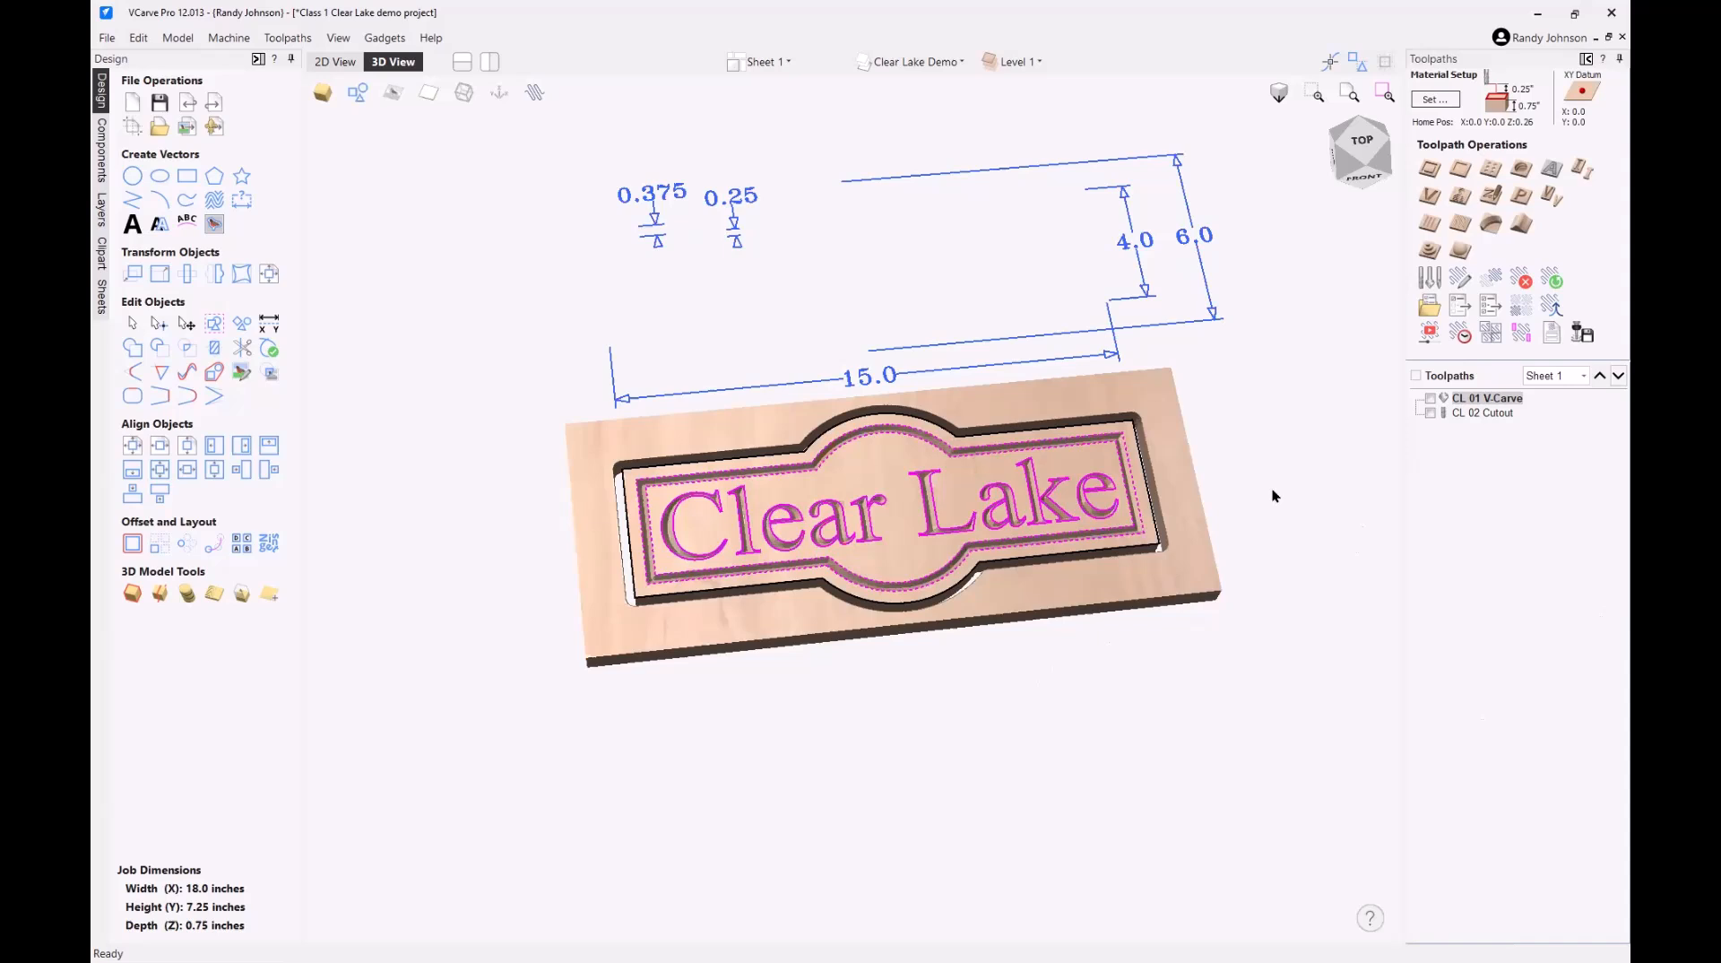
pyautogui.click(1438, 334)
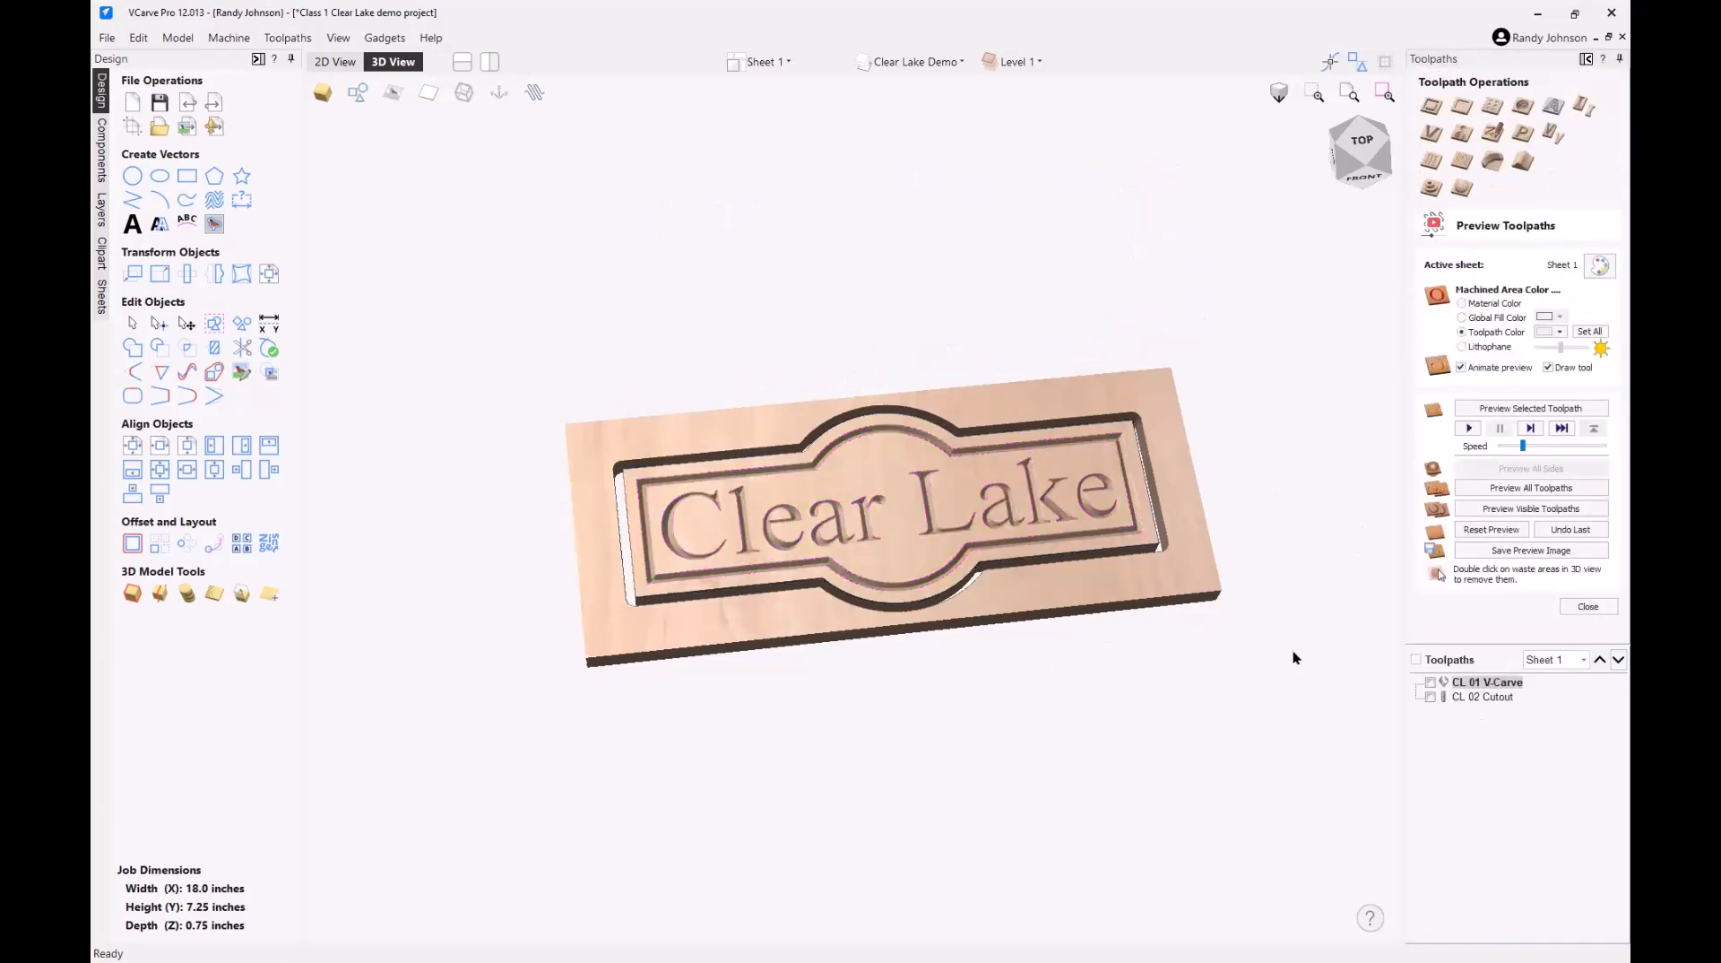
pyautogui.click(1596, 606)
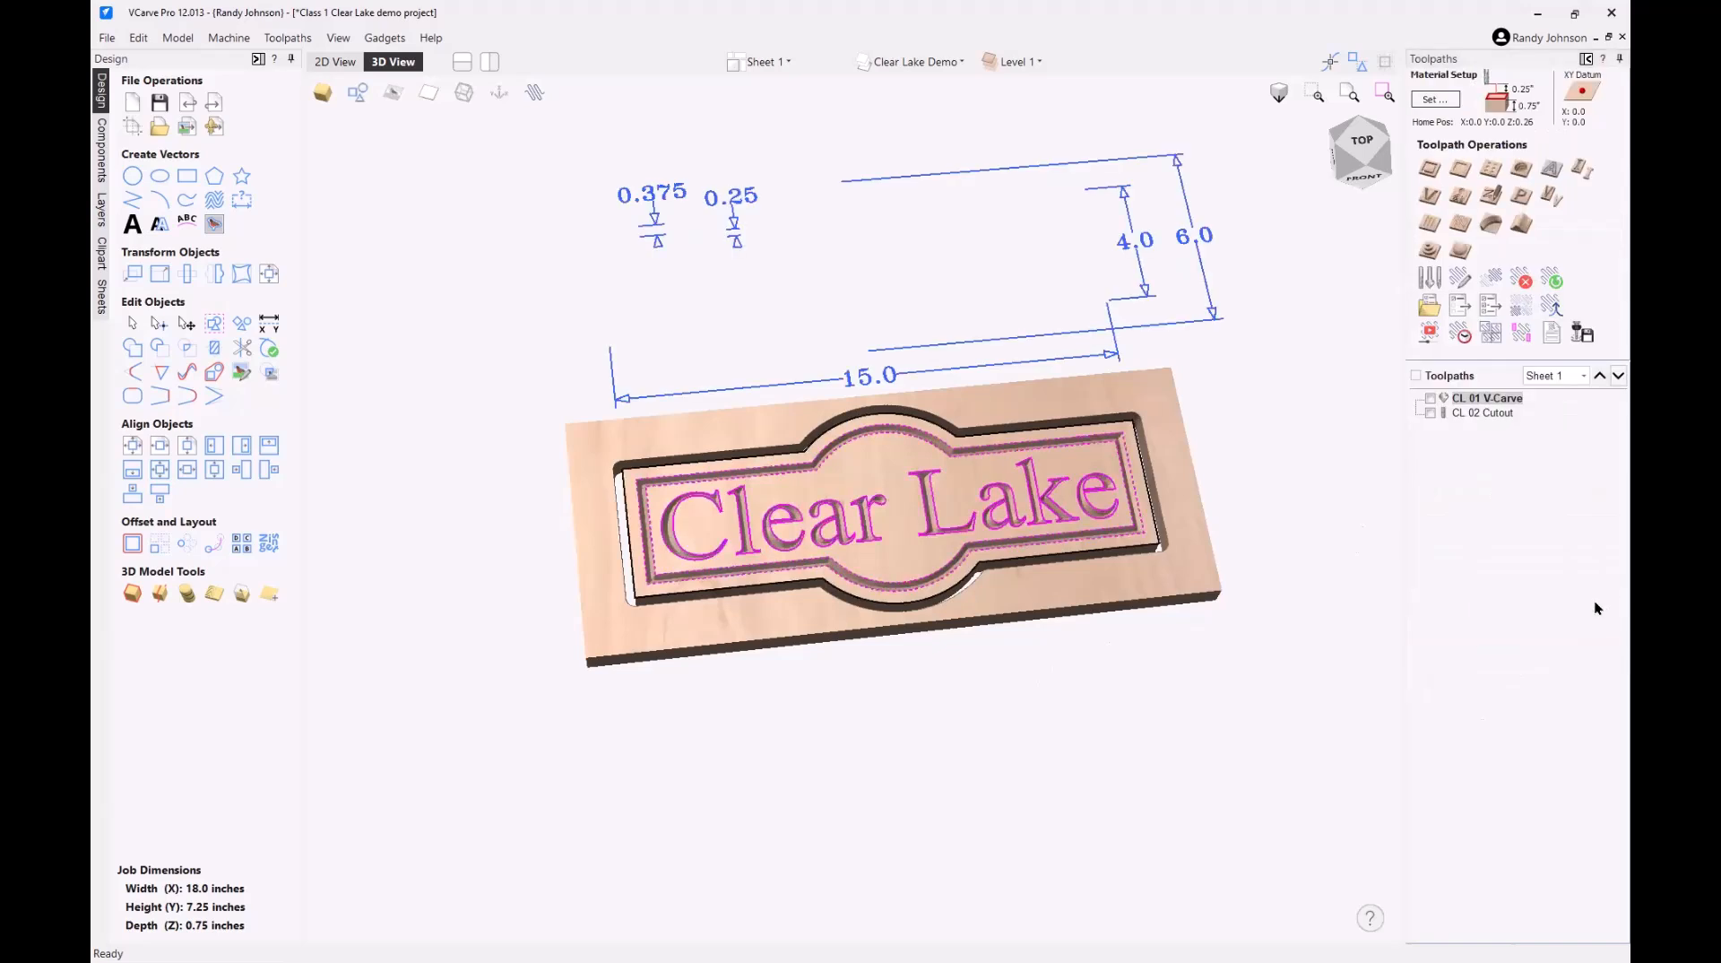
pyautogui.moveTo(1471, 404)
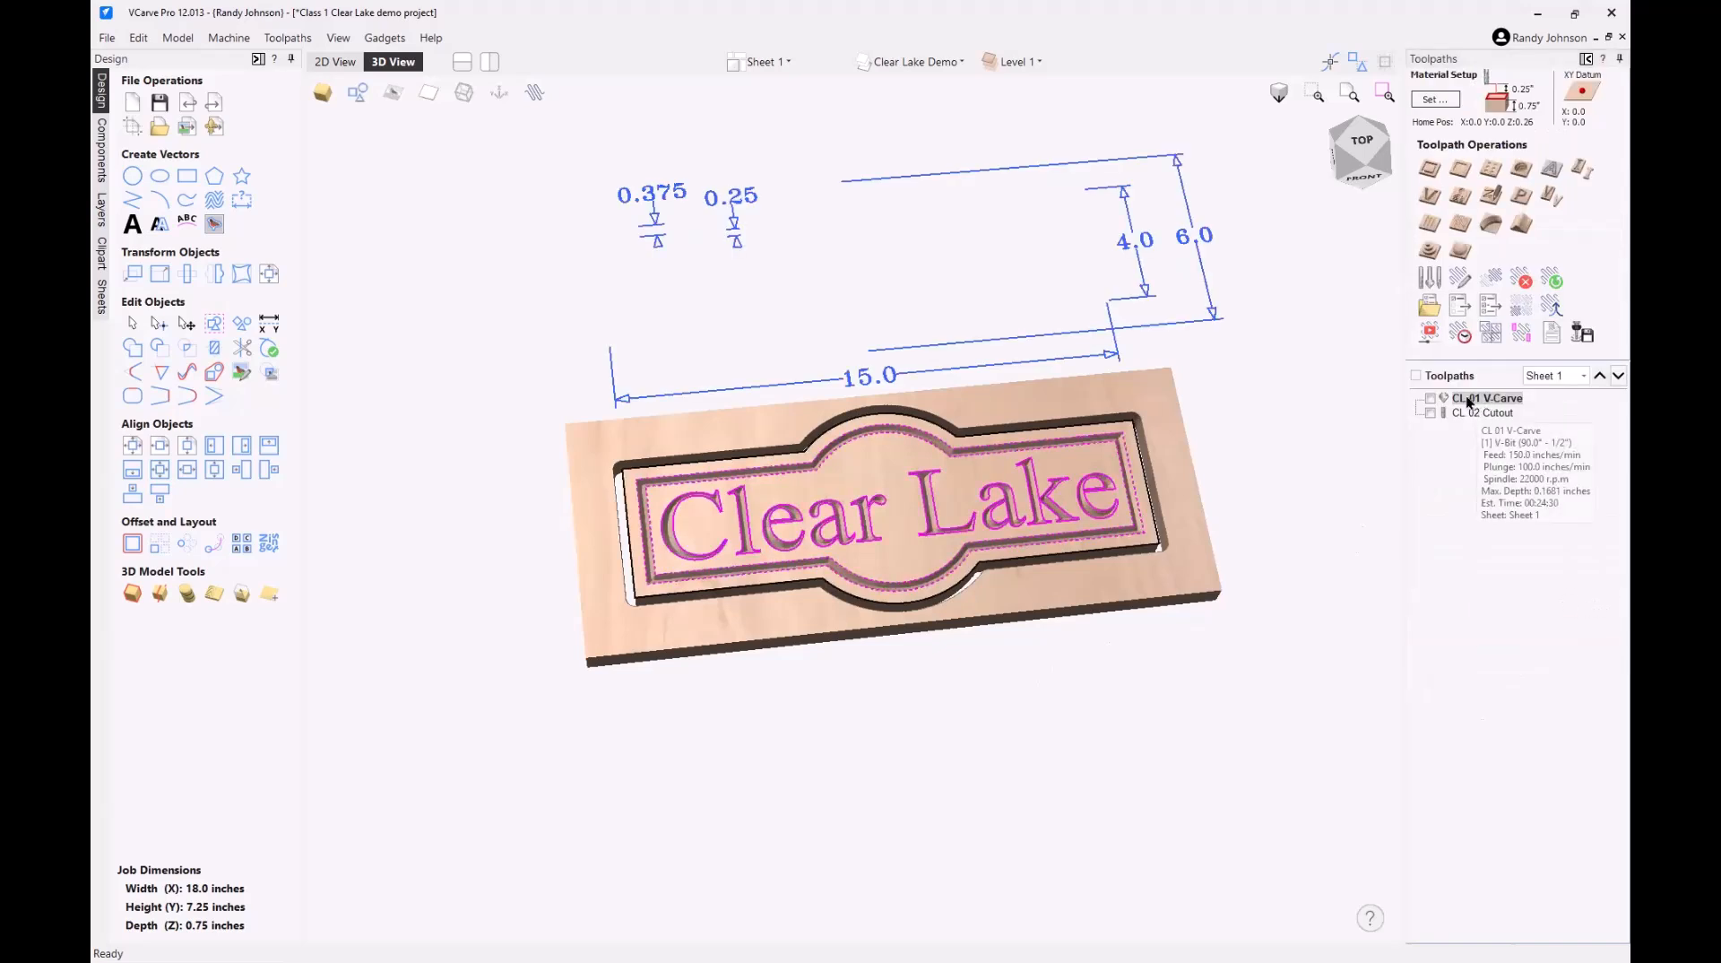
pyautogui.doubleClick(1468, 403)
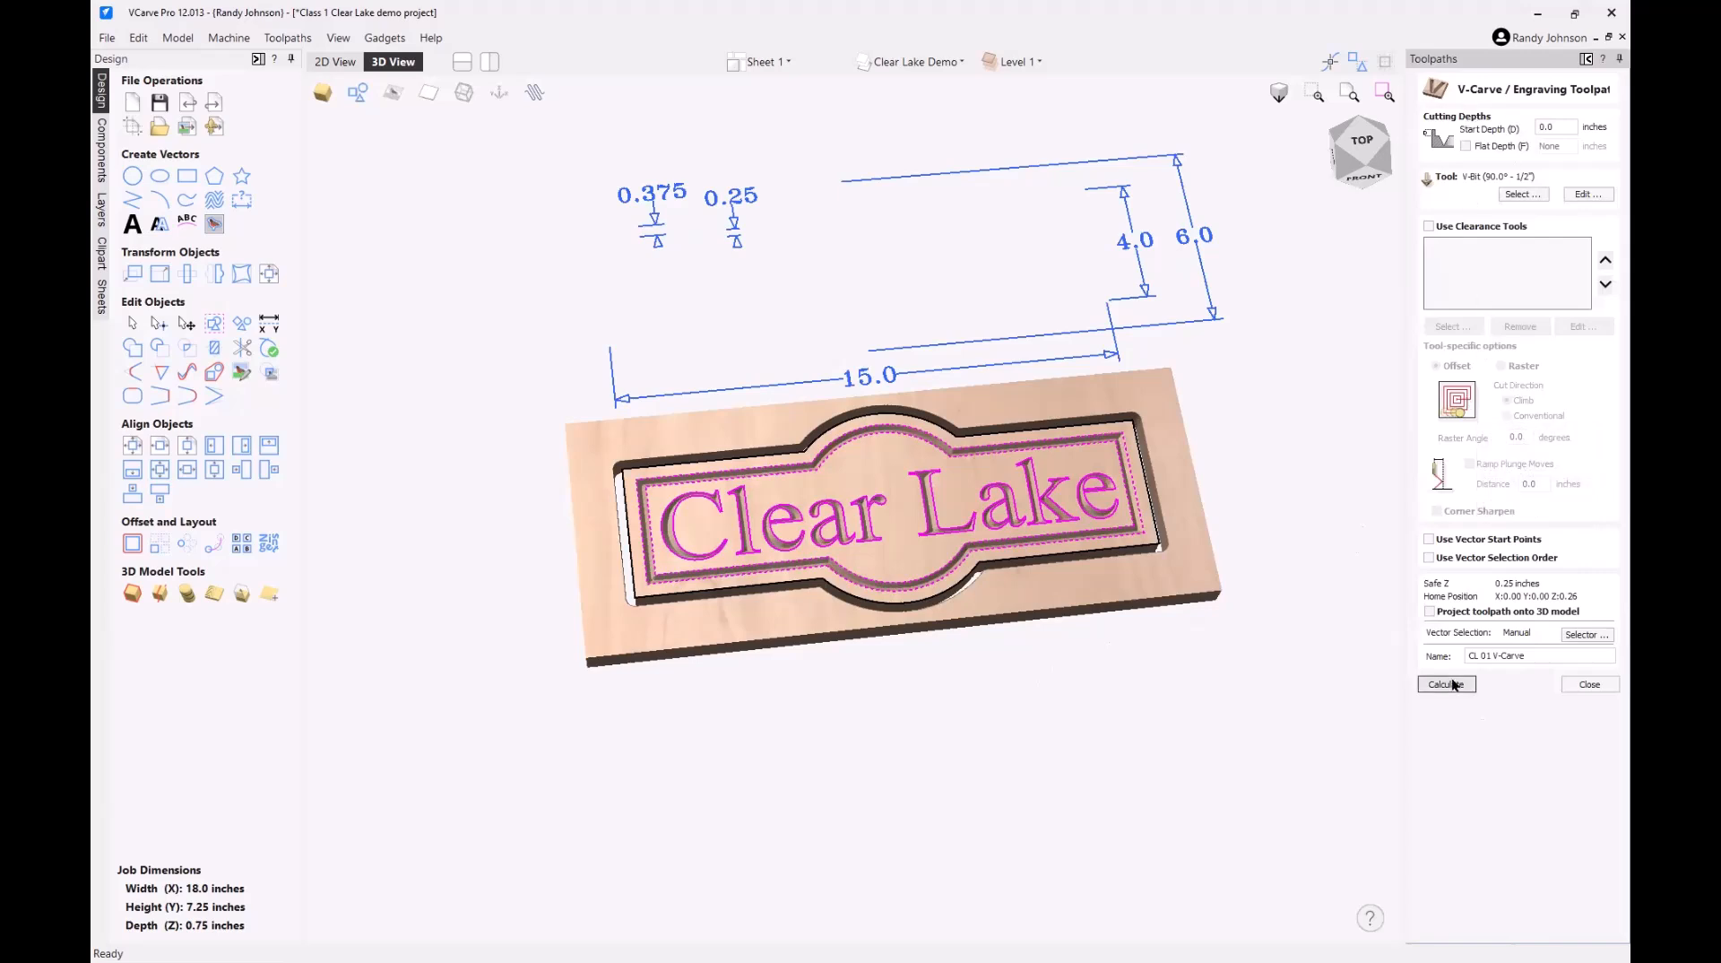
pyautogui.click(1589, 684)
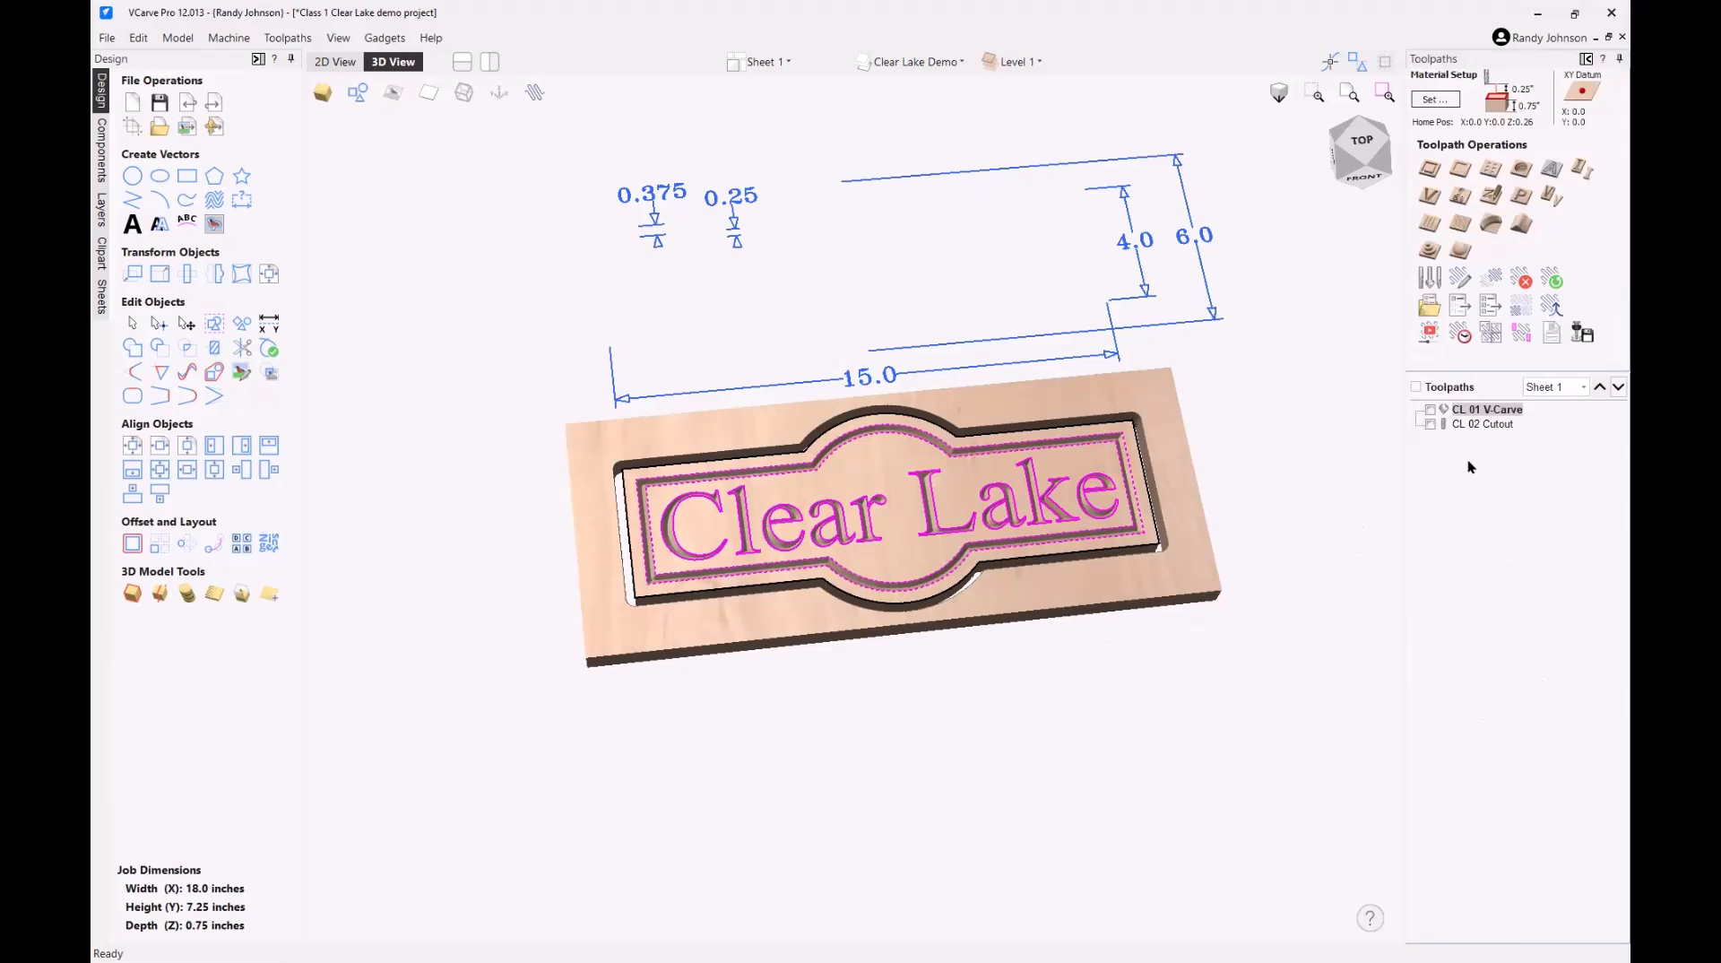
pyautogui.moveTo(1469, 411)
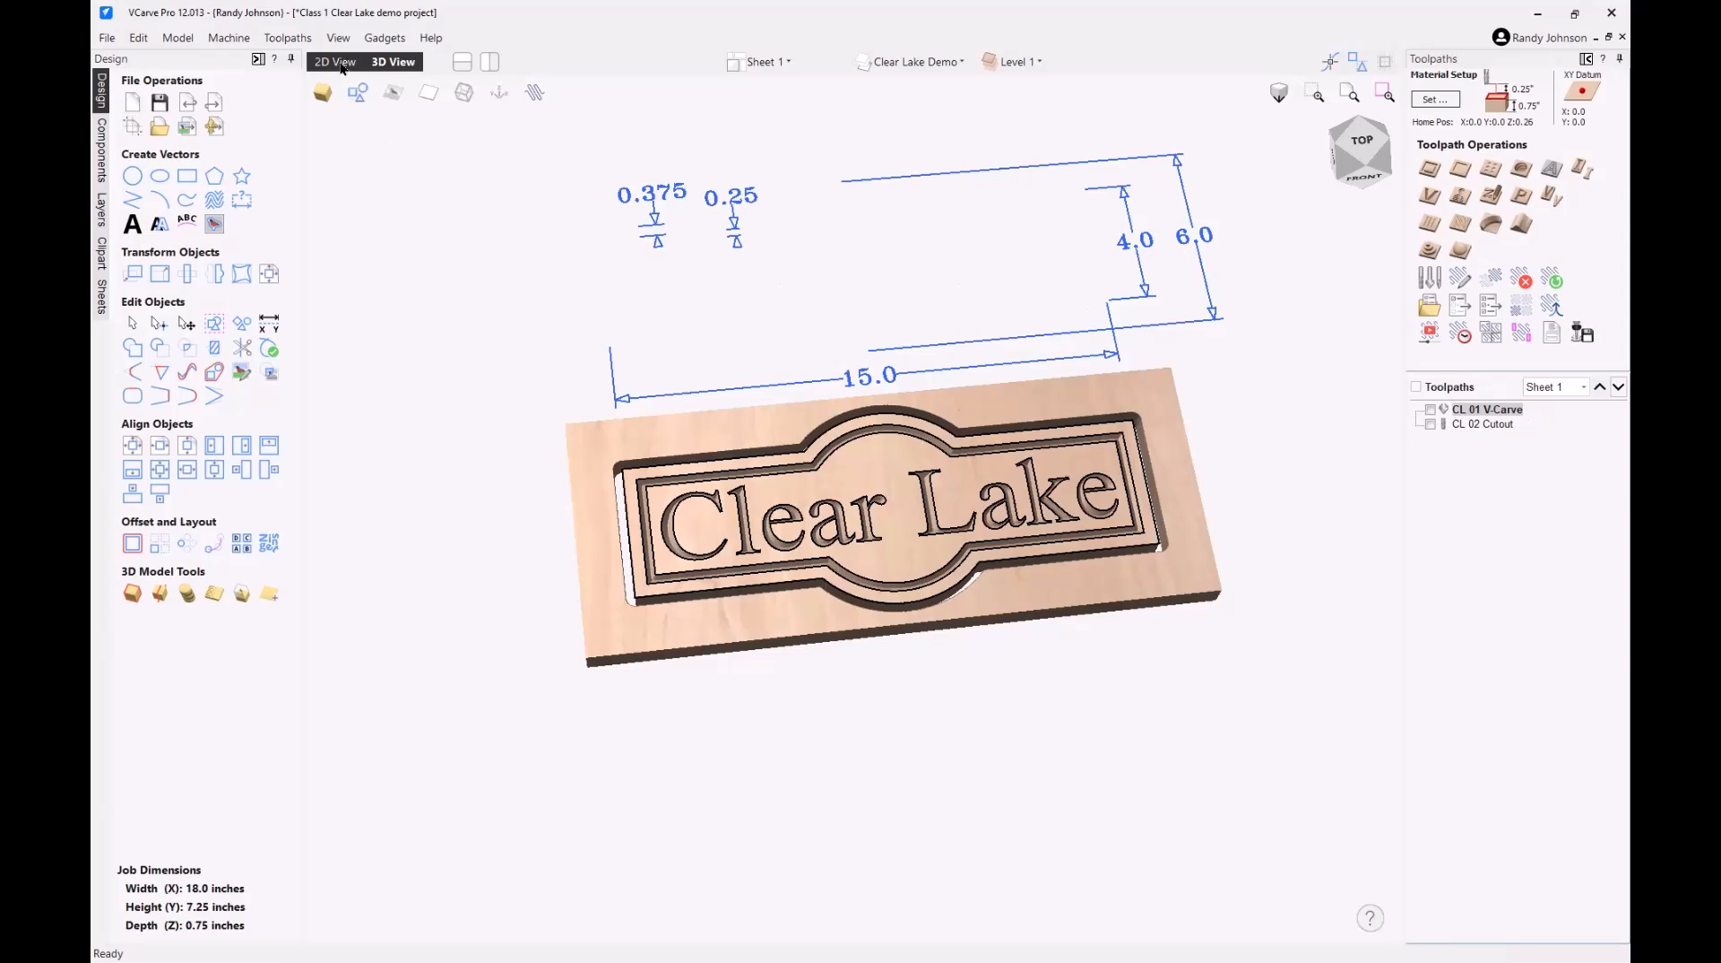
# - Tile the 2D and 3D views horizontally and highlight the vectors of CL 02 Cutout, followed by those of CL 01 V-Carve
pyautogui.click(462, 62)
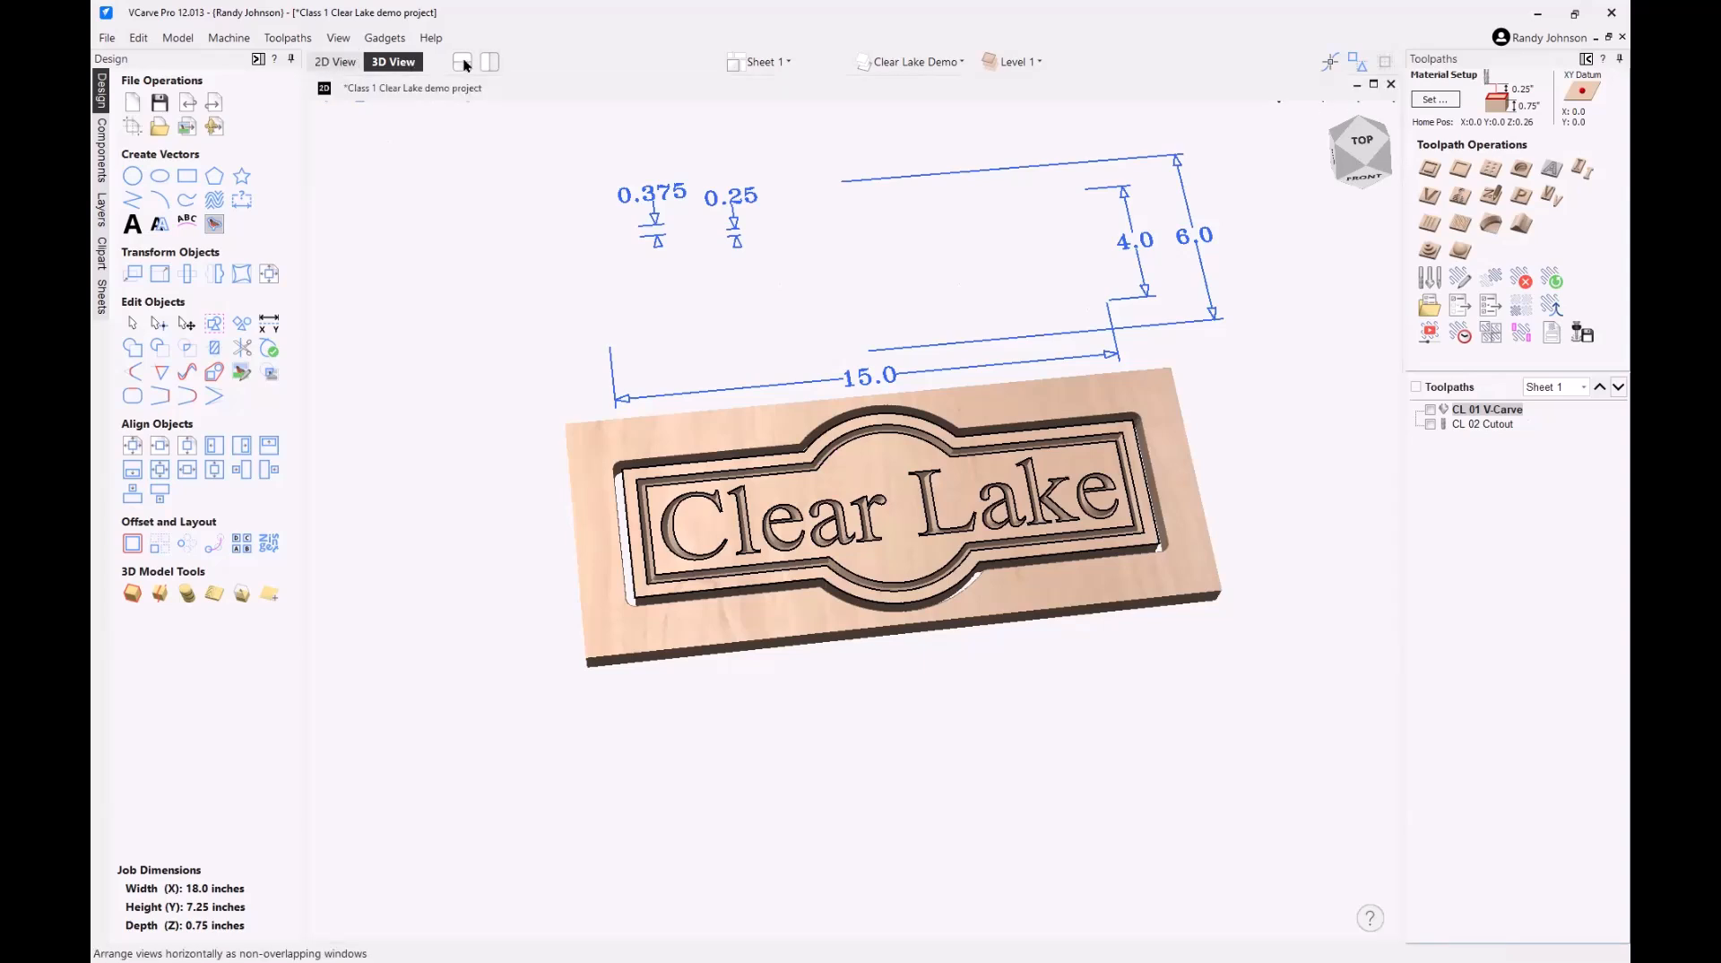
pyautogui.scroll(5, 767, 880)
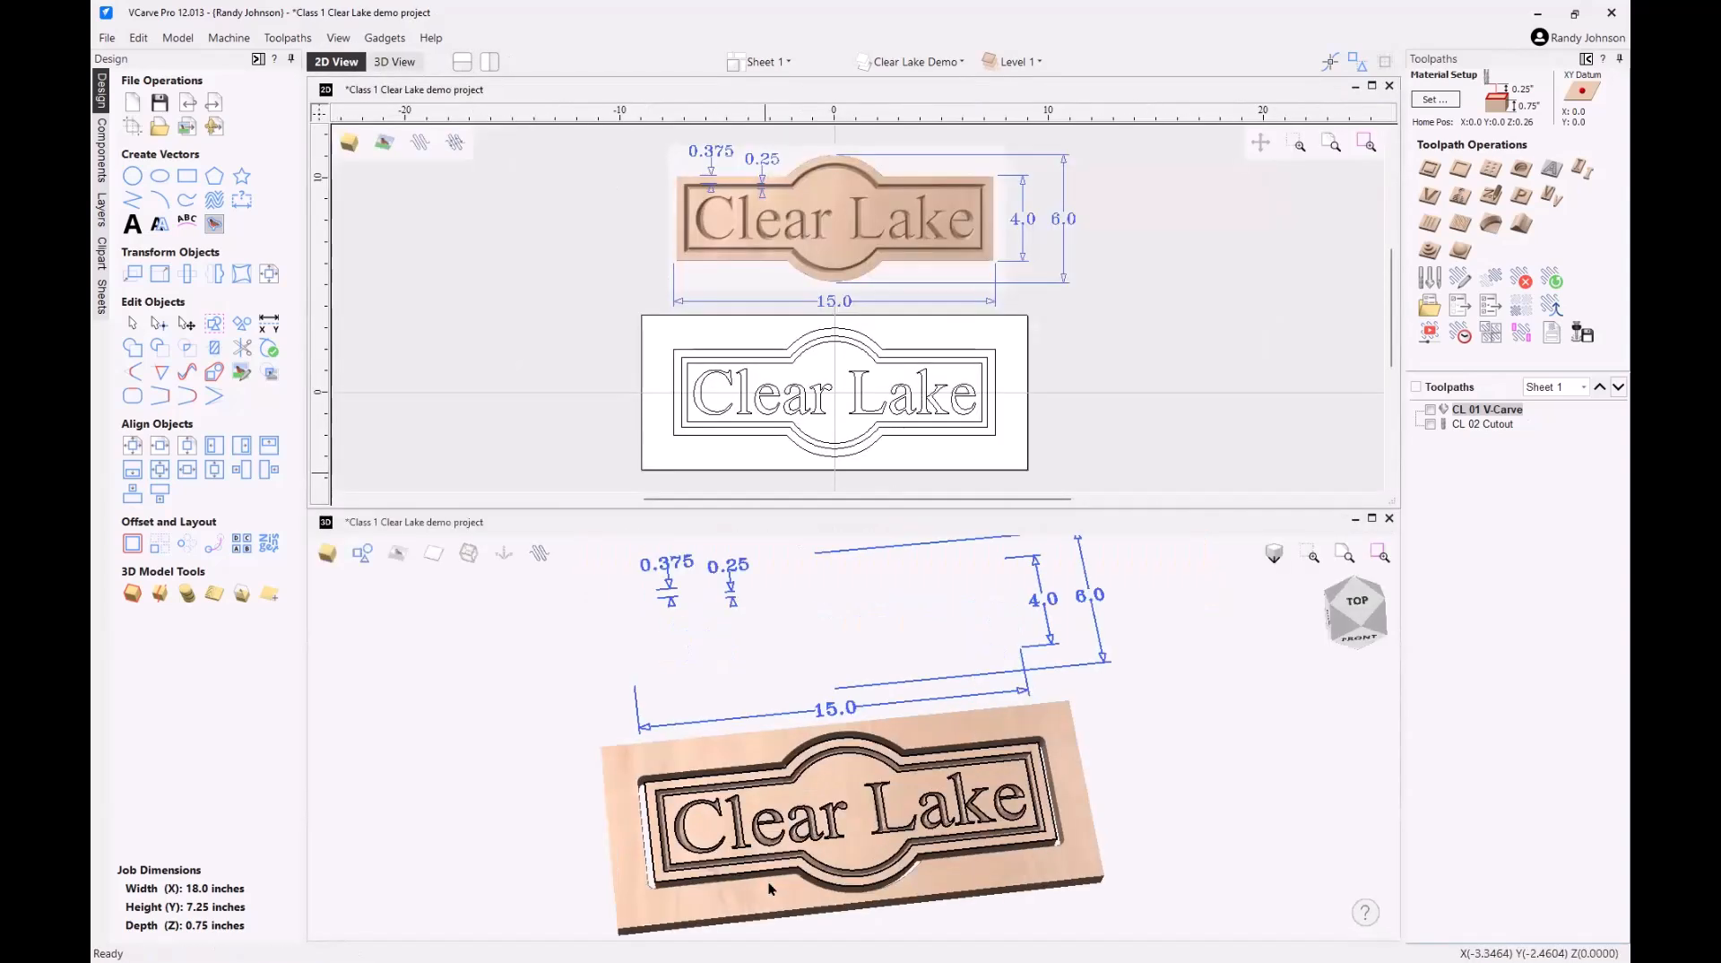
pyautogui.scroll(2, 768, 881)
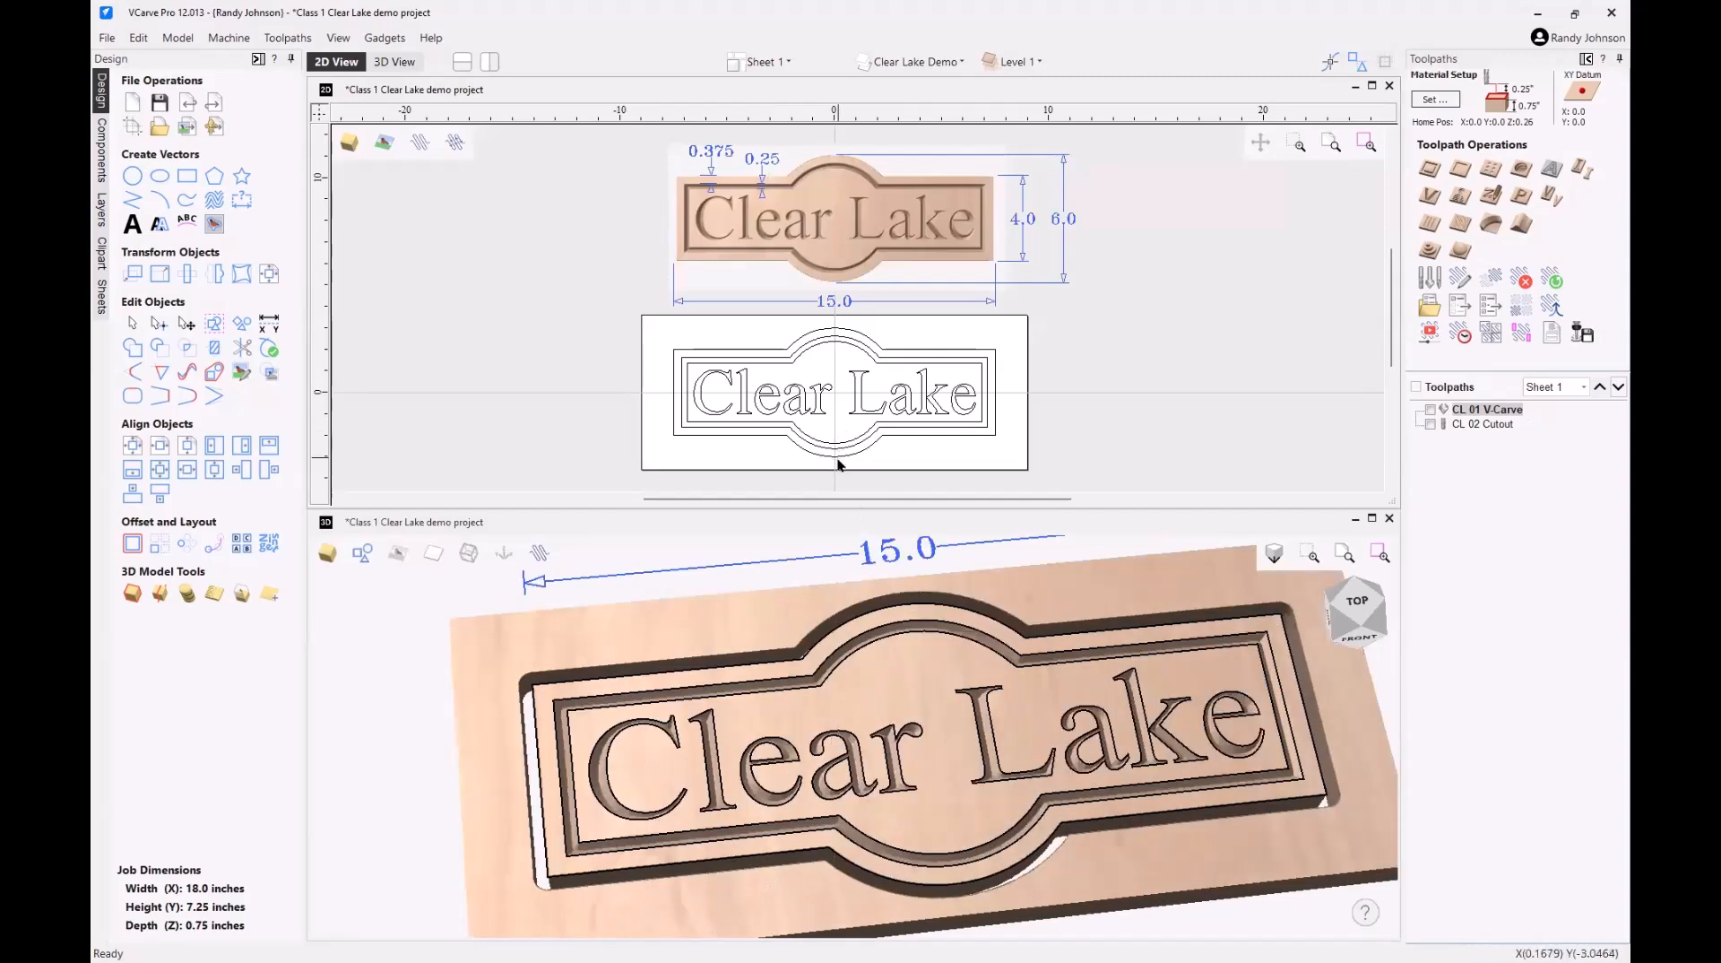
pyautogui.scroll(3, 837, 461)
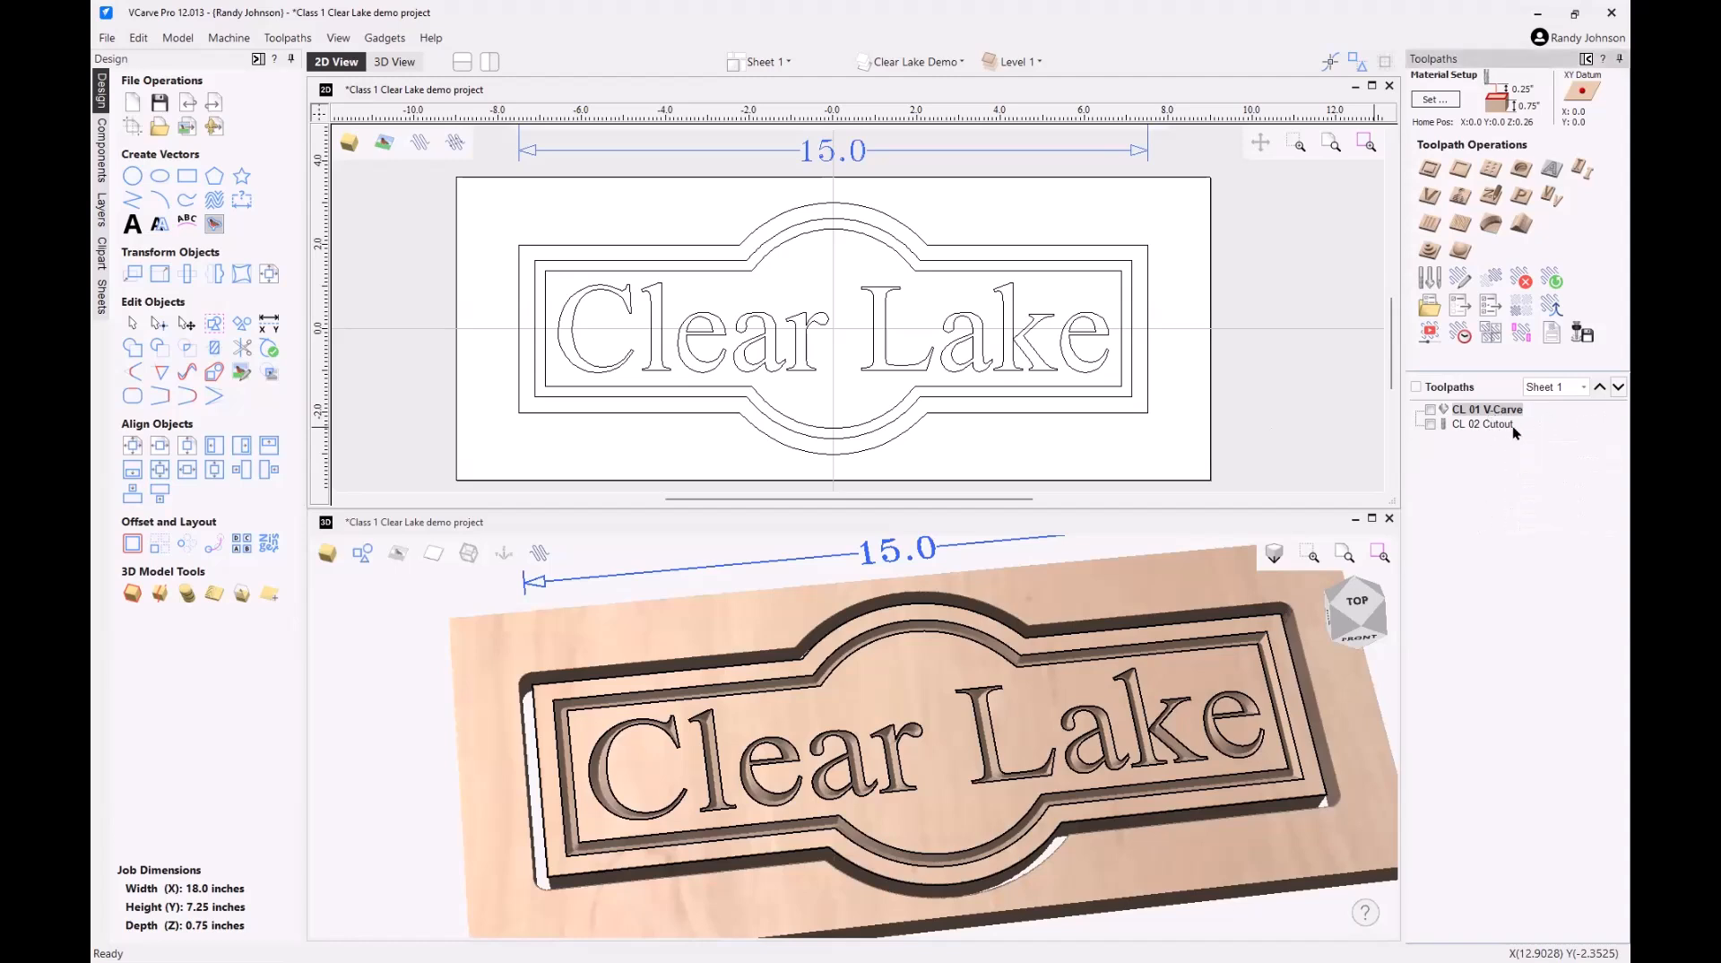
pyautogui.click(1490, 423)
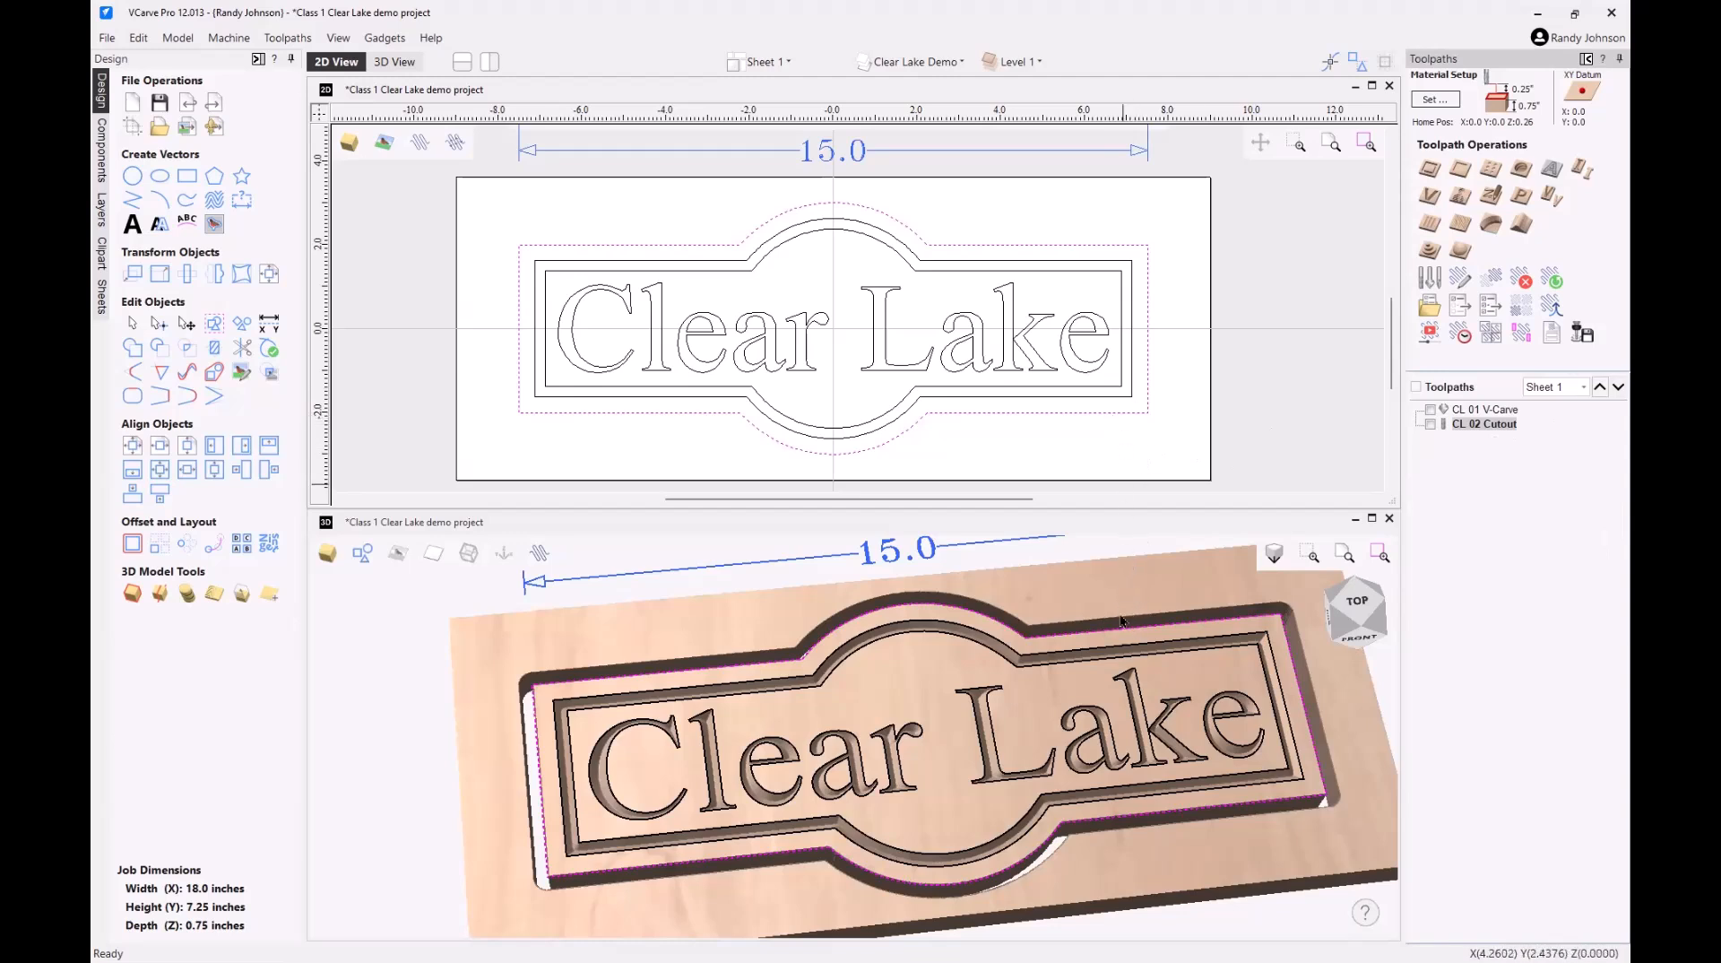
pyautogui.click(1503, 410)
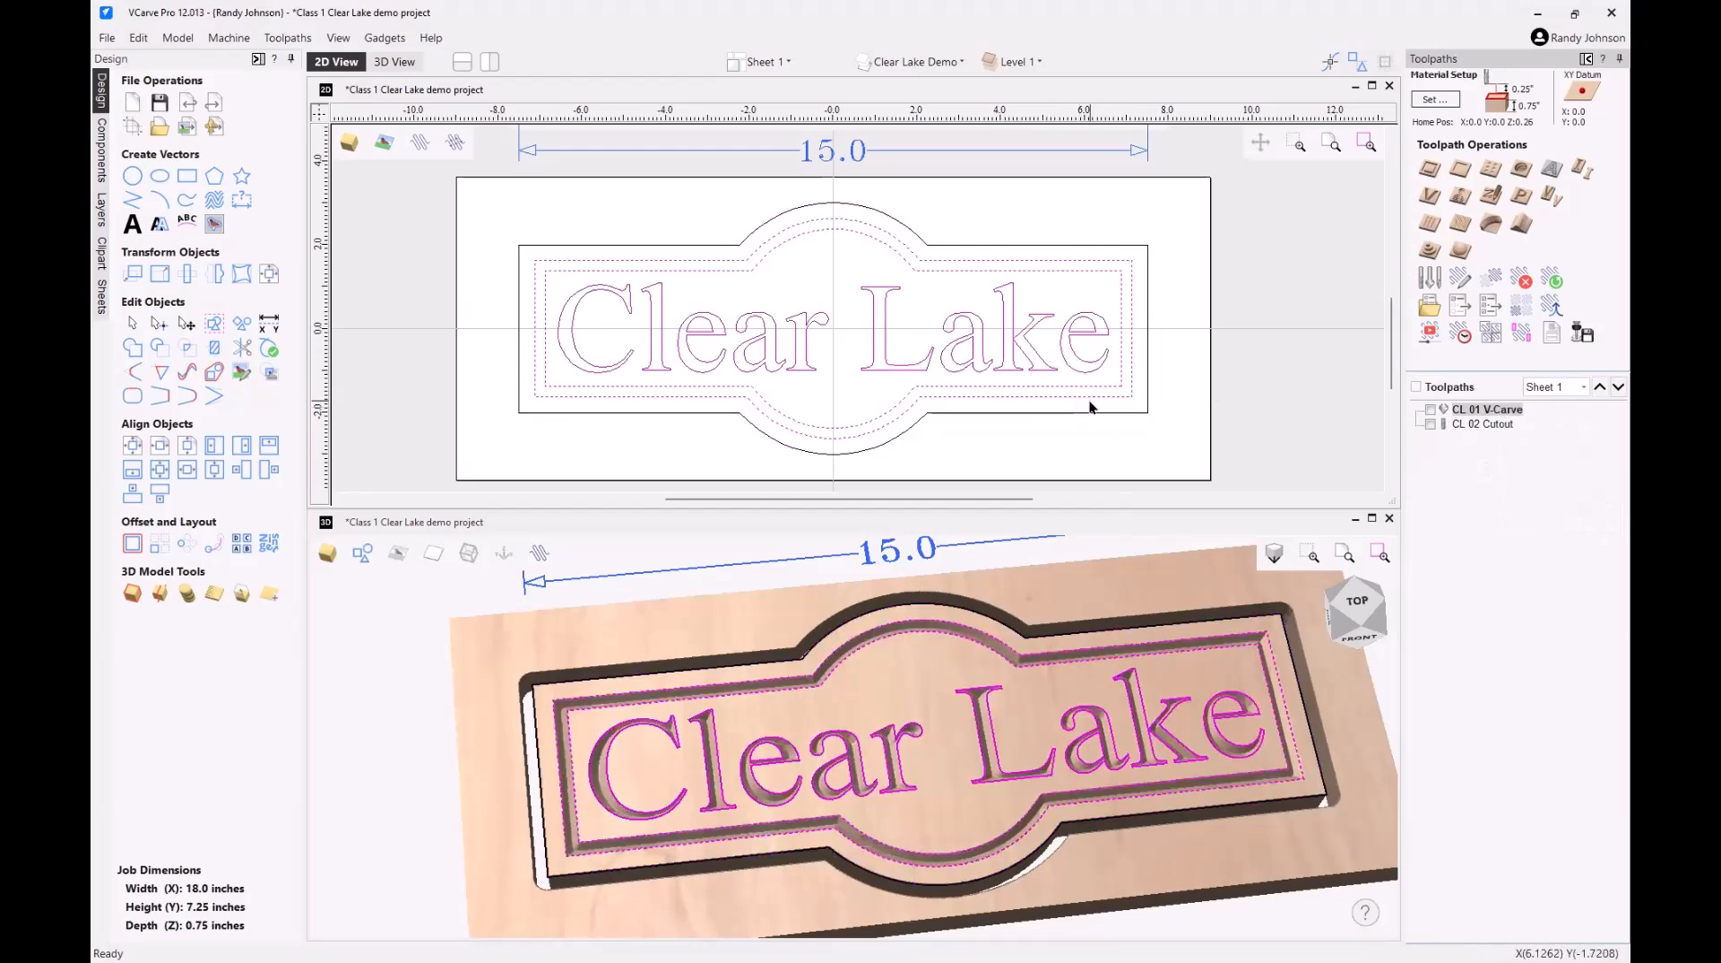
# - Show the CL 01 V-Carve toolpath, switch its 2D display from solid fill to directional lines and examine the lettering and border paths
pyautogui.click(1430, 409)
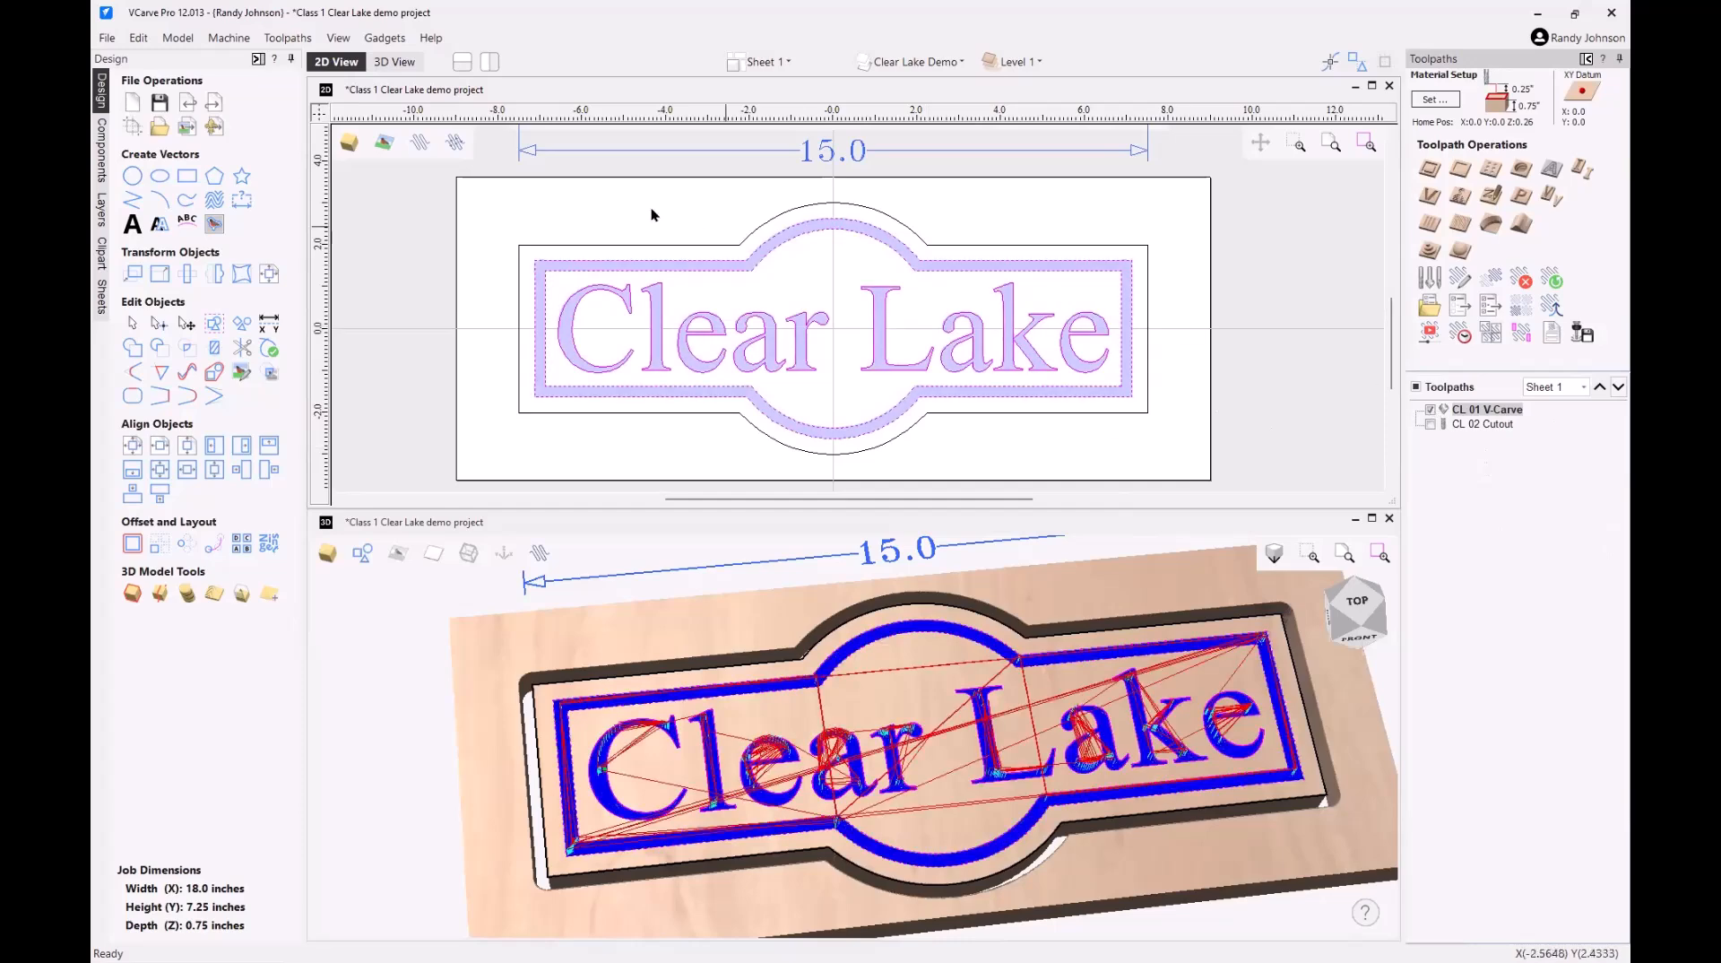
pyautogui.click(458, 143)
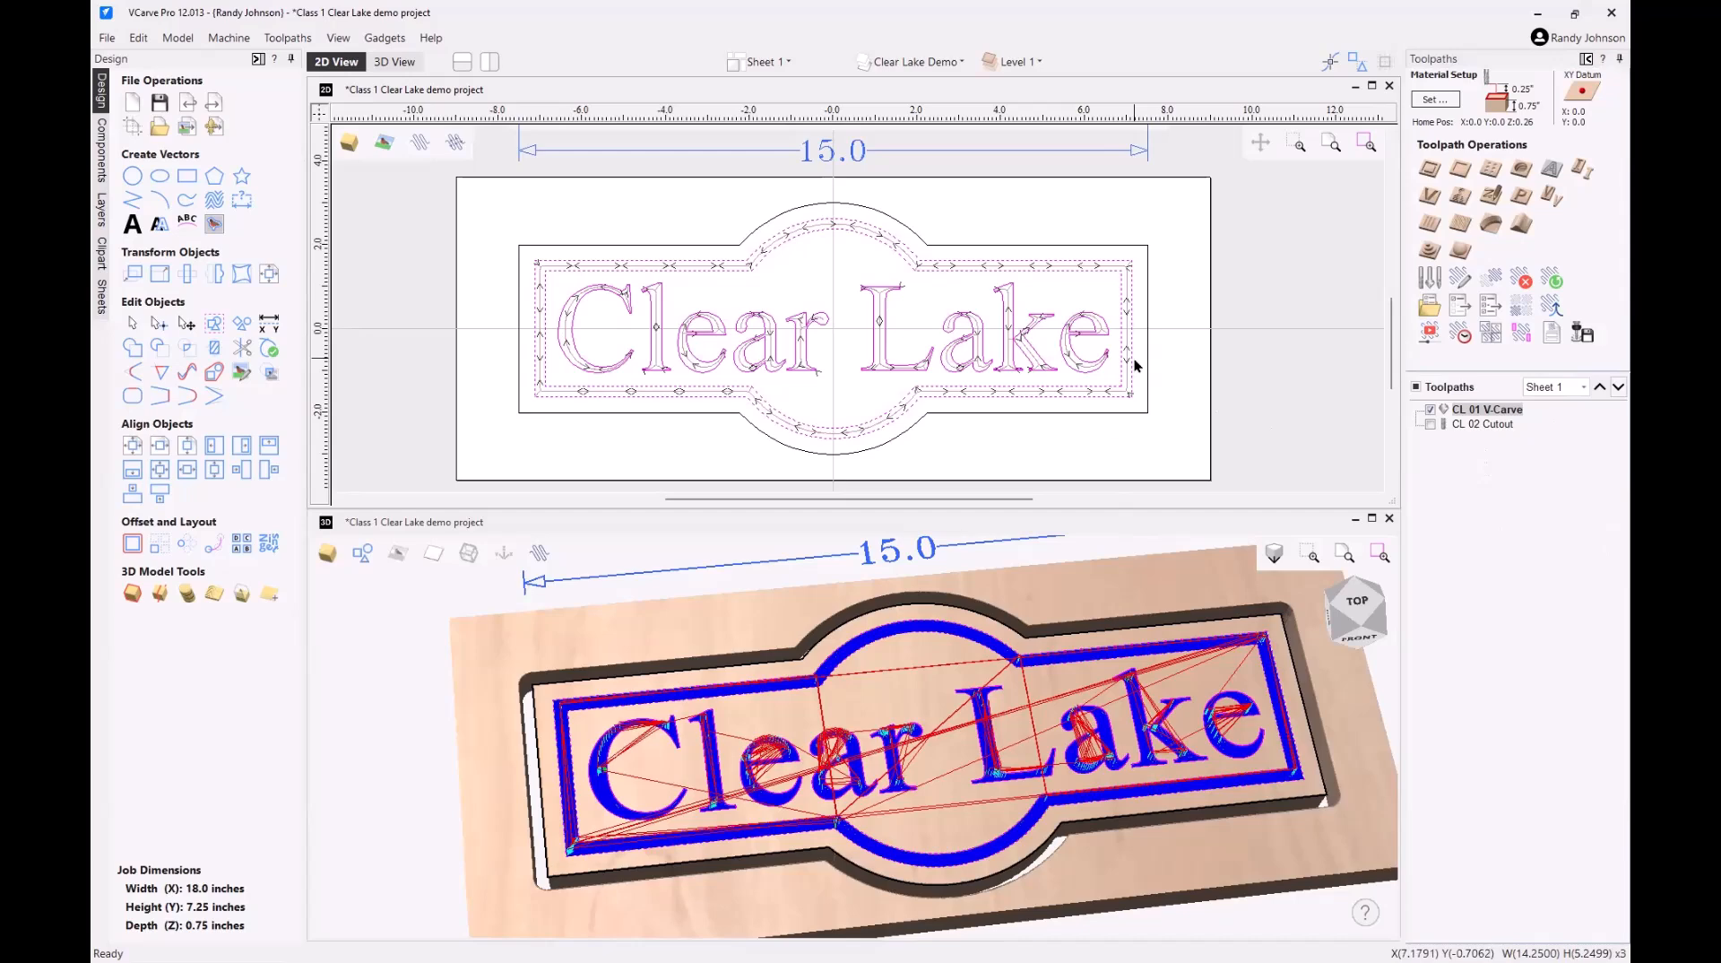
pyautogui.scroll(4, 1133, 363)
pyautogui.scroll(1, 1133, 358)
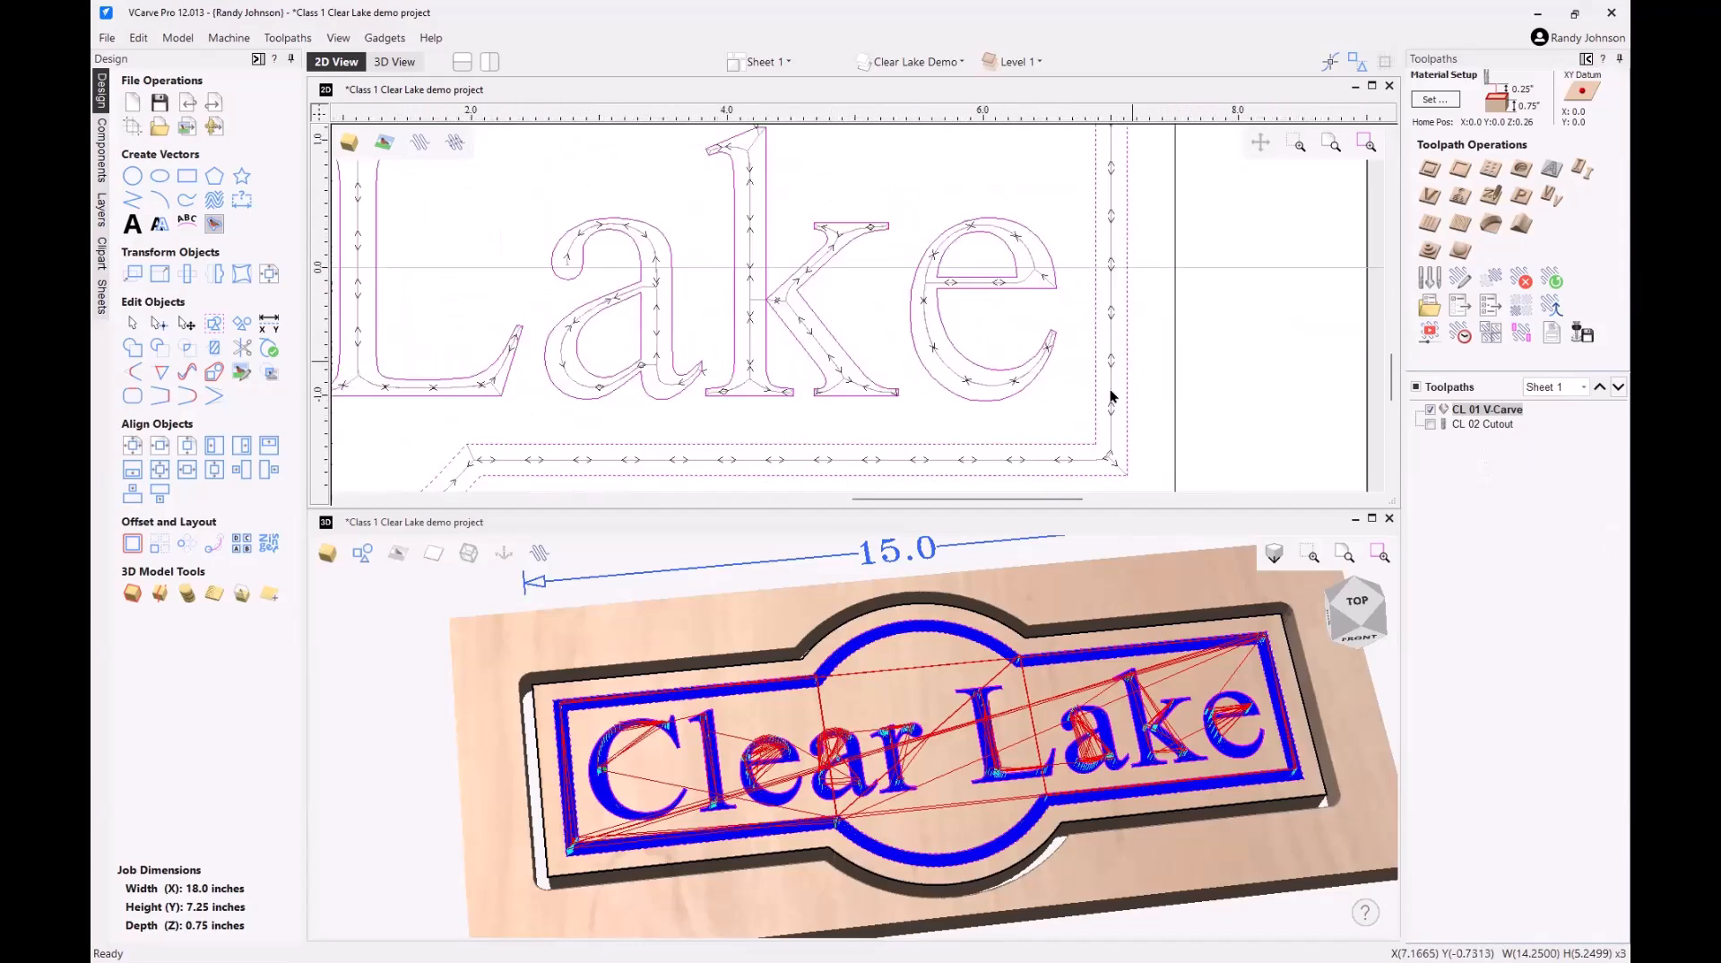
pyautogui.scroll(-2, 1133, 431)
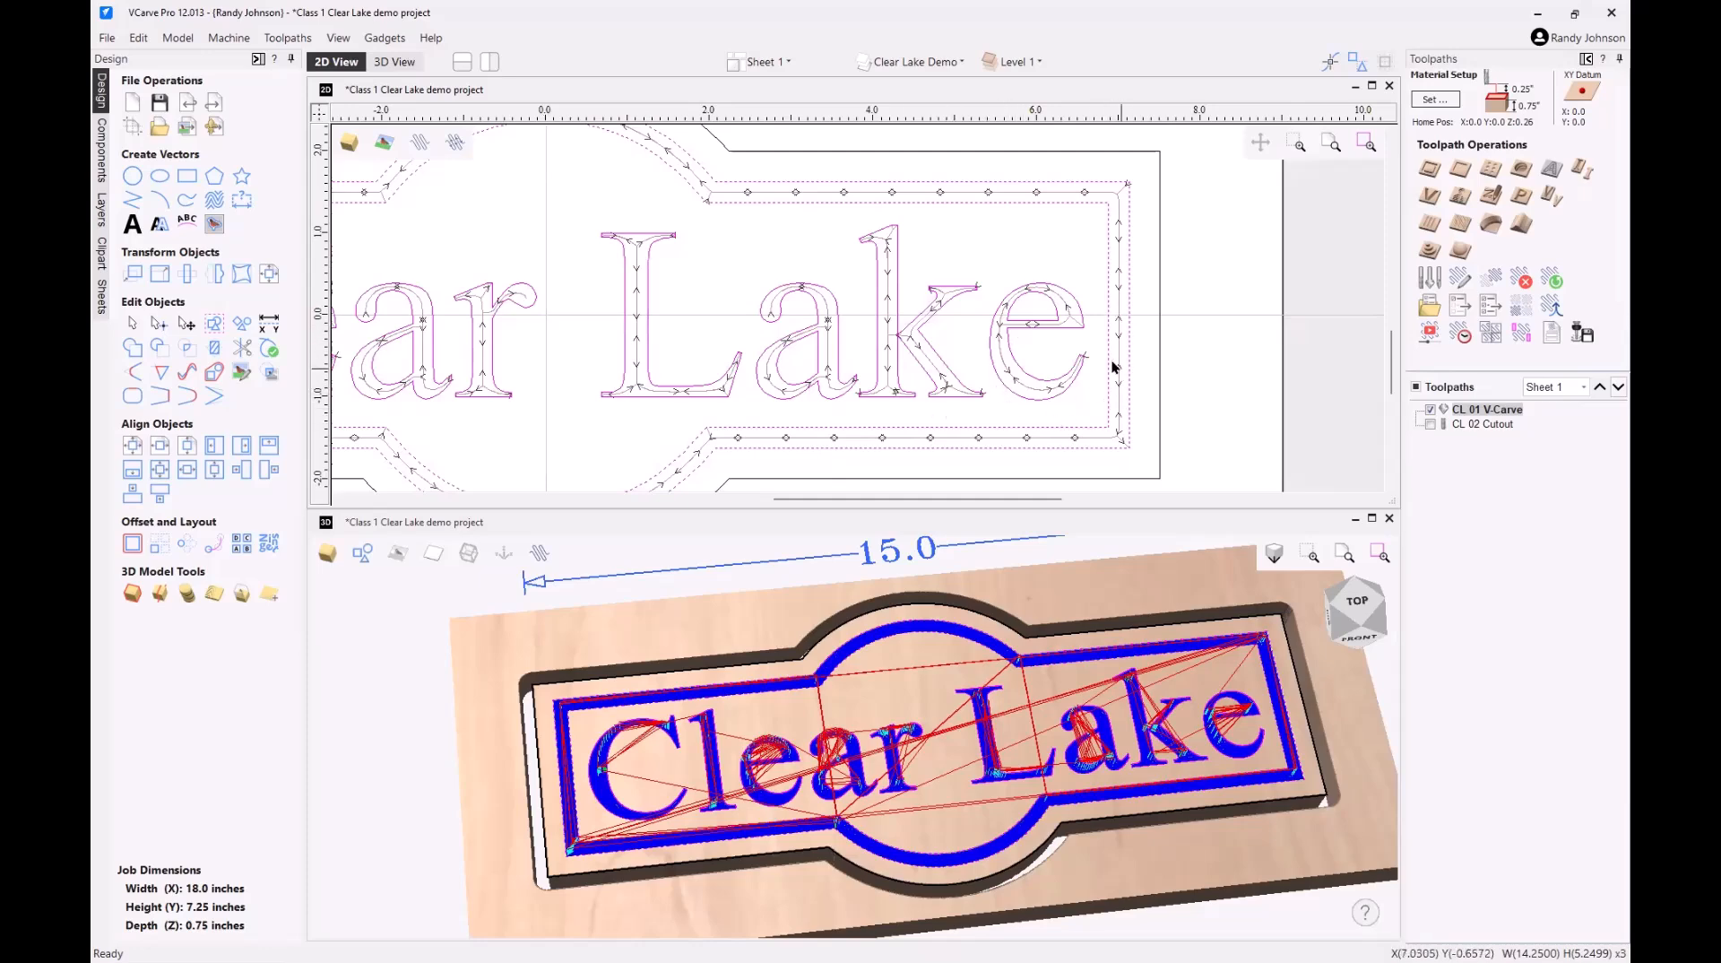
pyautogui.scroll(-1, 1114, 366)
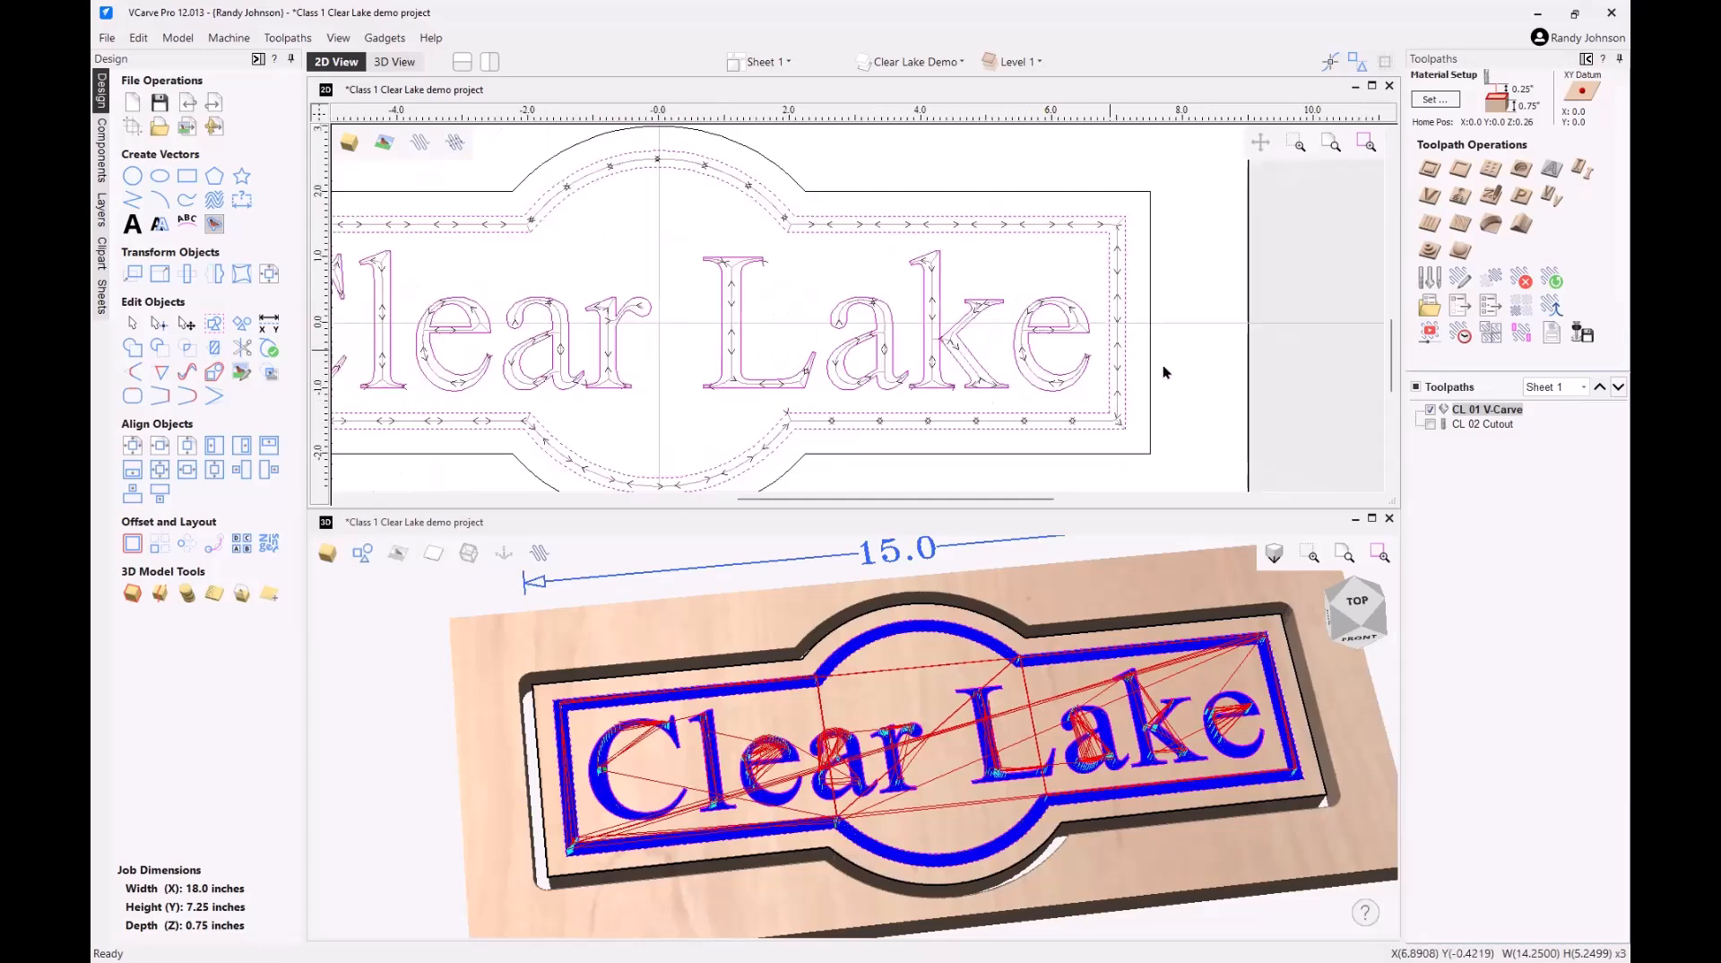
# - Show the CL 02 Cutout toolpath as well and examine its cutting direction and tabs around the sign's outer outline
pyautogui.click(1432, 425)
pyautogui.scroll(2, 1192, 471)
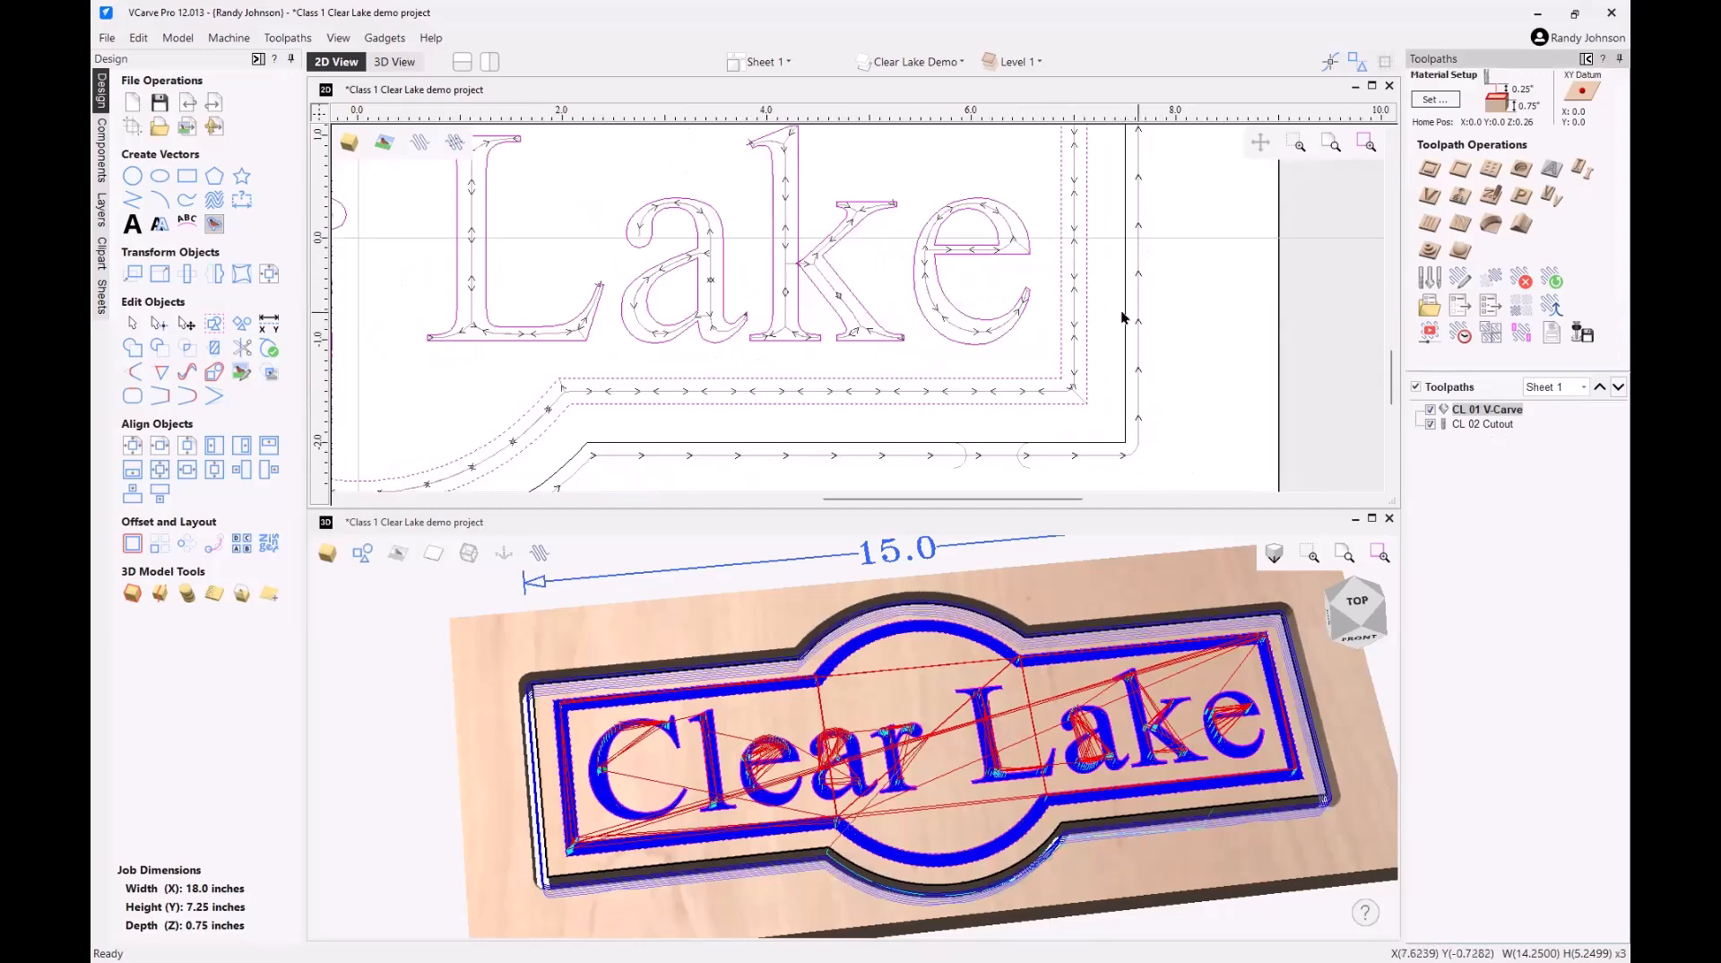
pyautogui.scroll(-2, 1152, 308)
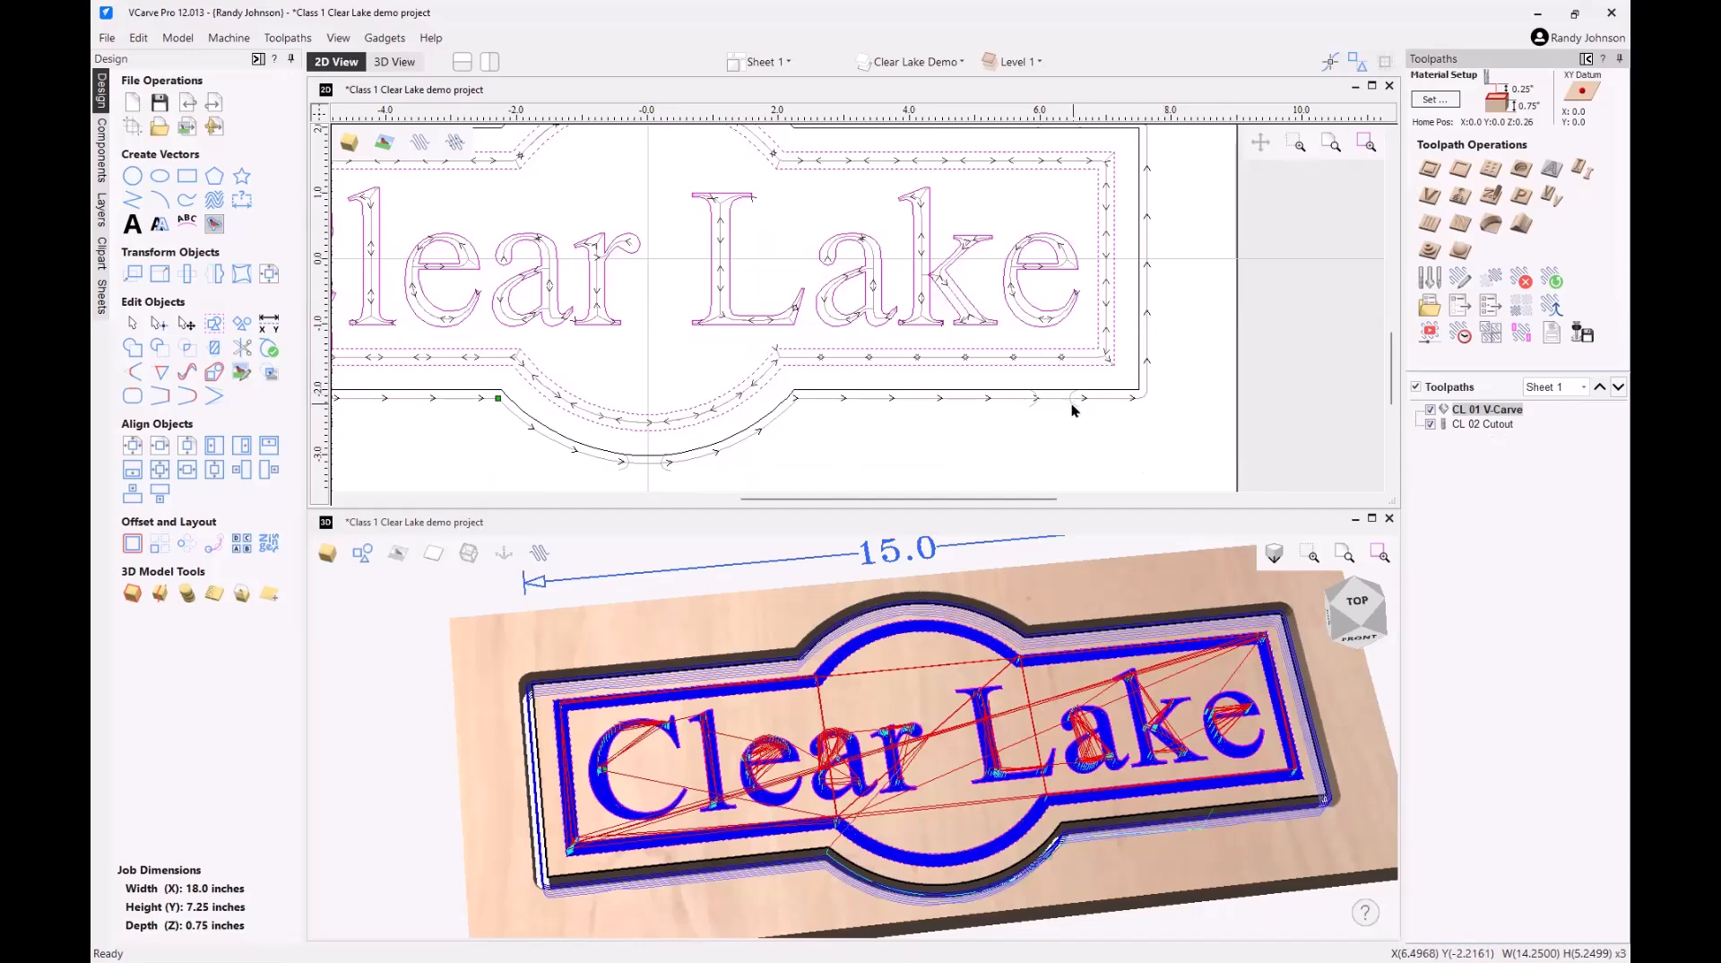
pyautogui.scroll(-1, 1131, 408)
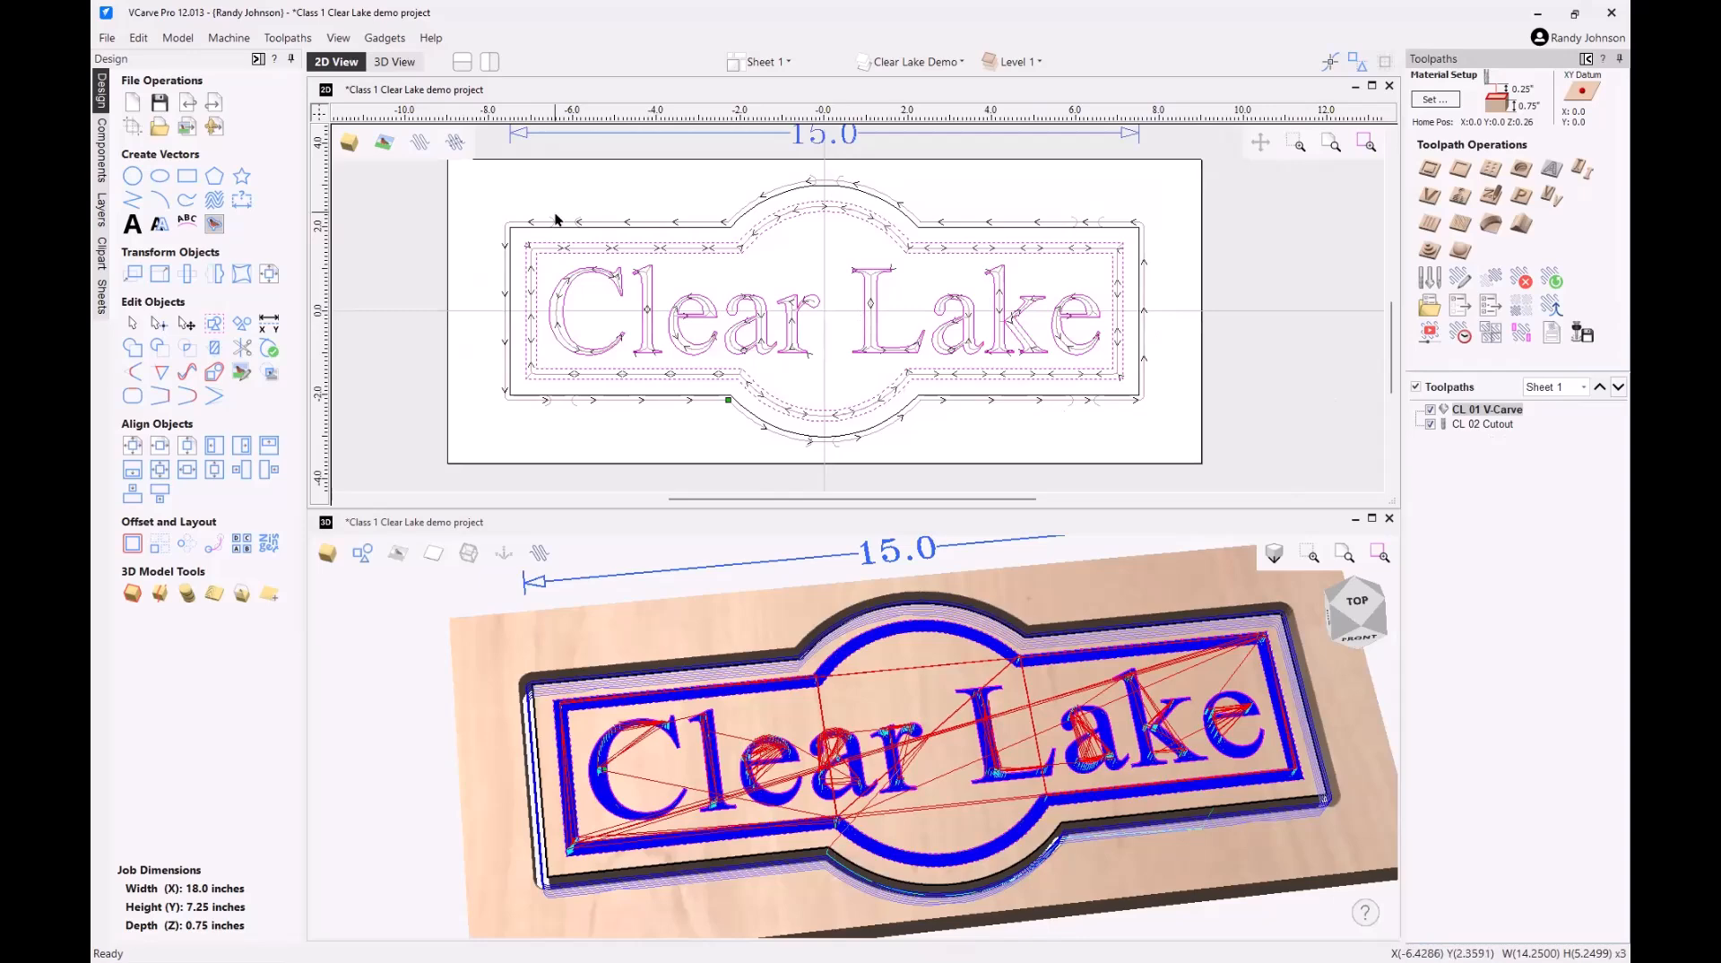
# - Switch the 2D toolpath display to solid fill, inspect the carved and cutout areas around the sign, and return to directional lines
pyautogui.click(454, 143)
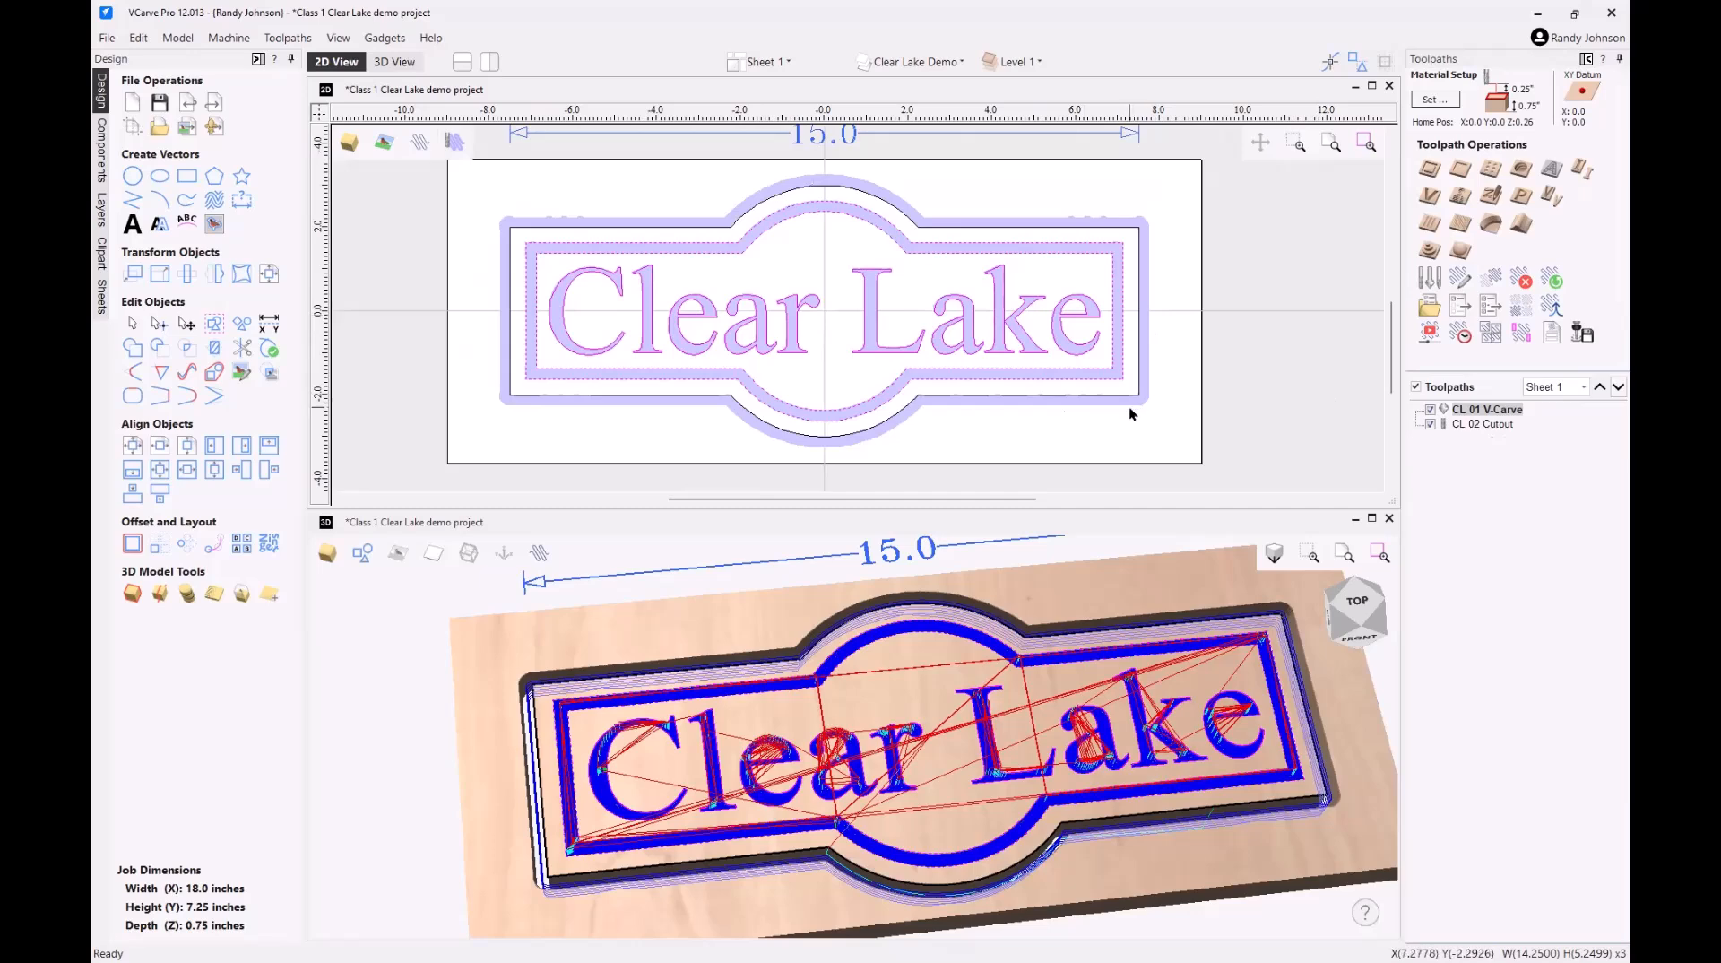
pyautogui.scroll(1, 1132, 412)
pyautogui.scroll(3, 1131, 412)
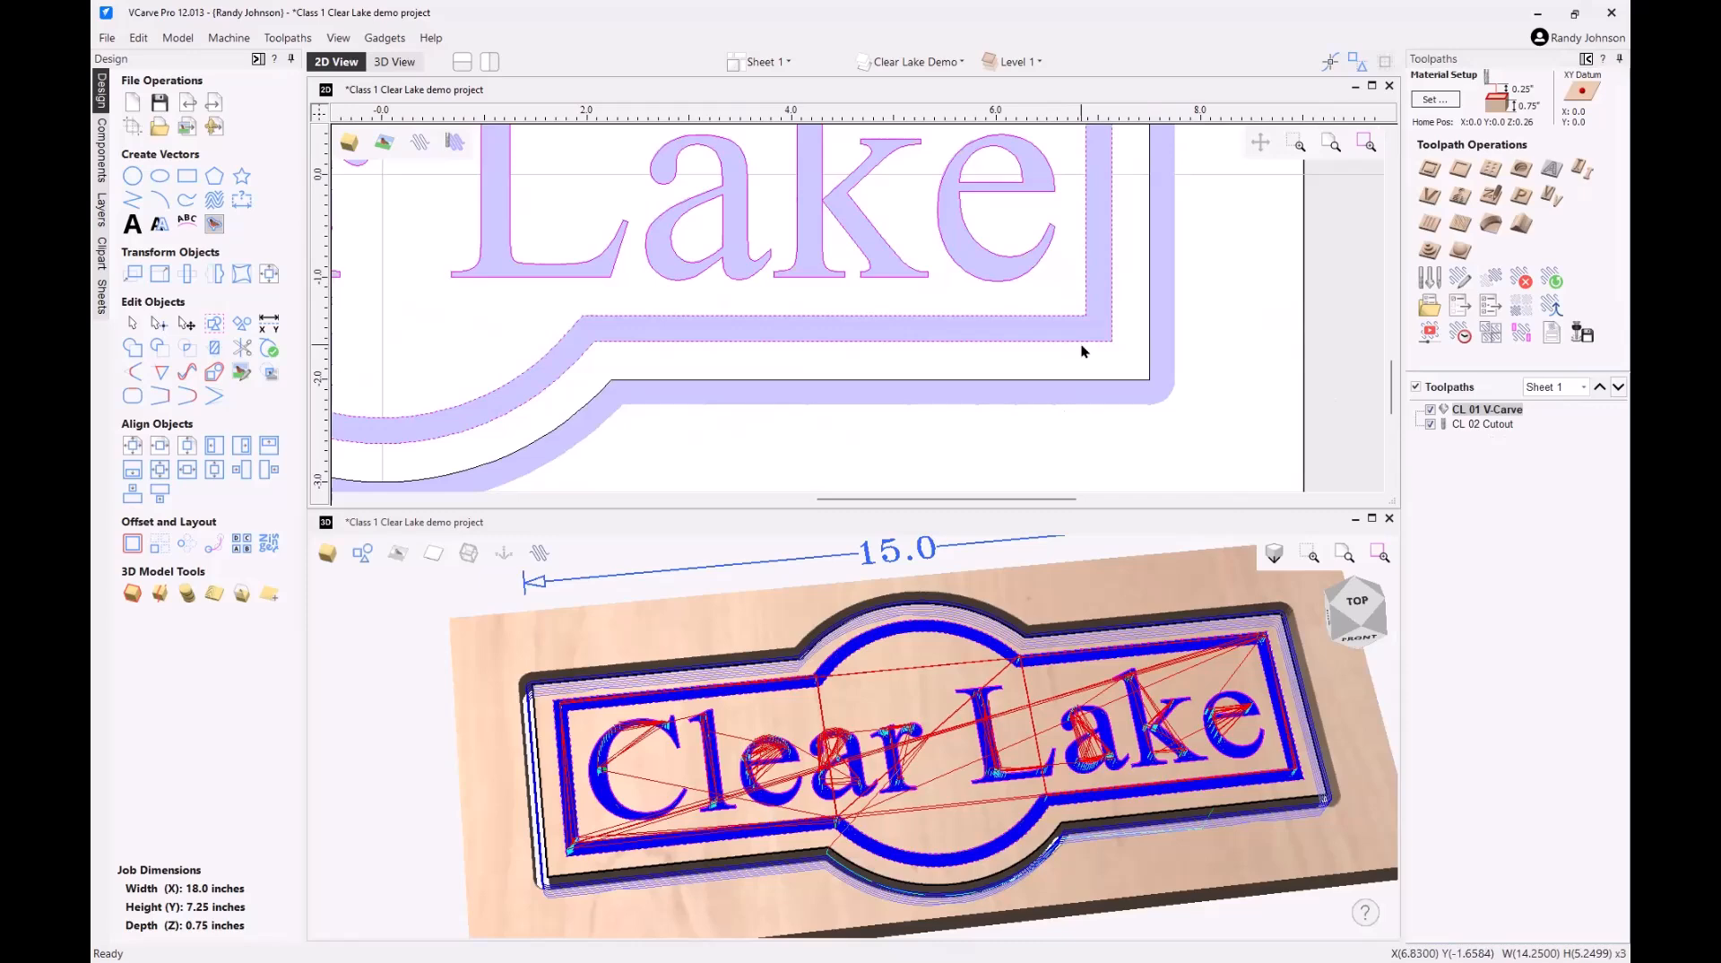
pyautogui.scroll(-1, 1166, 420)
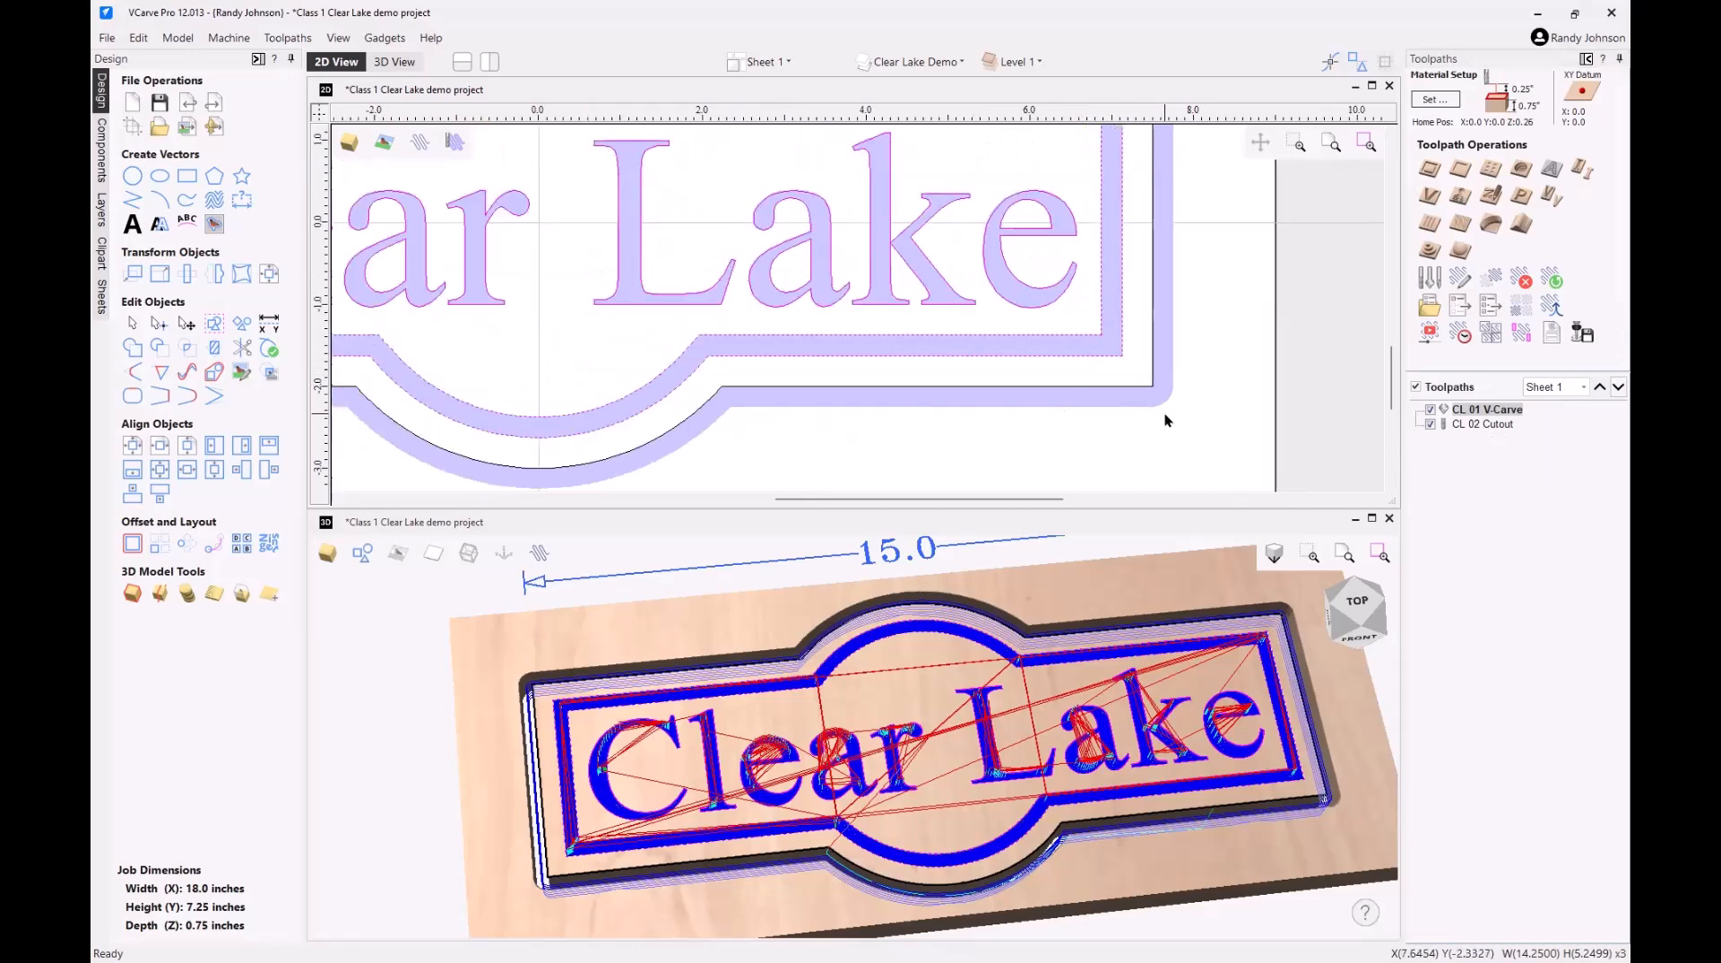
pyautogui.scroll(-1, 1166, 420)
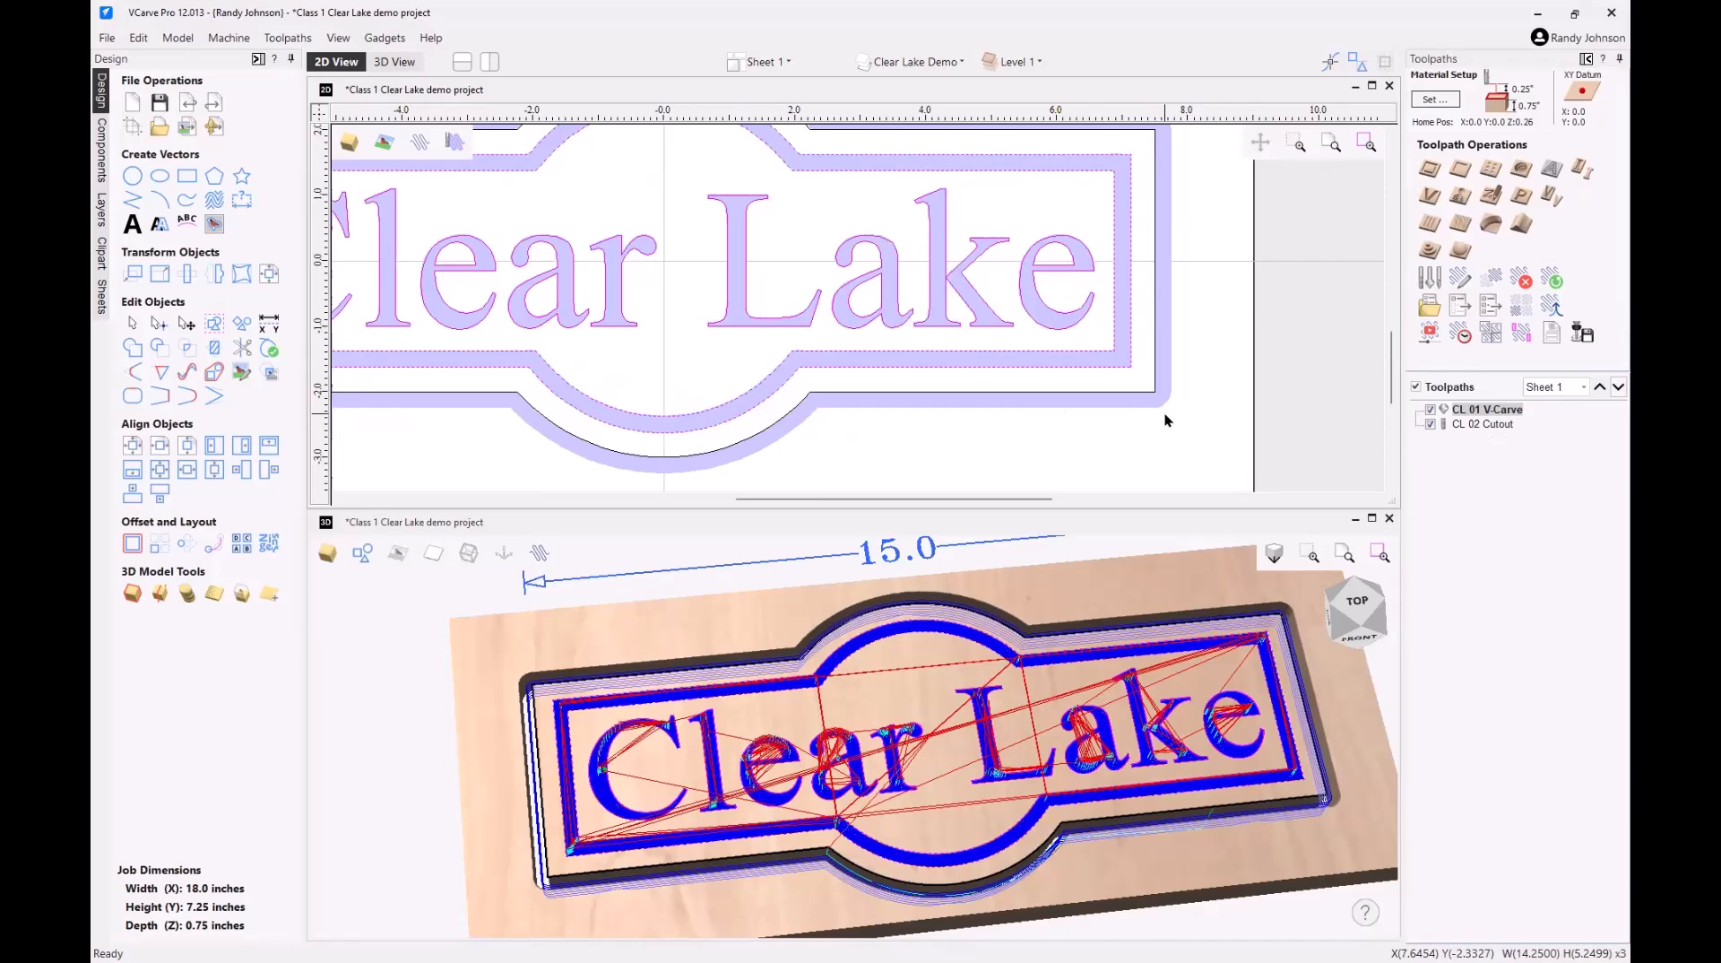
pyautogui.scroll(-1, 1166, 419)
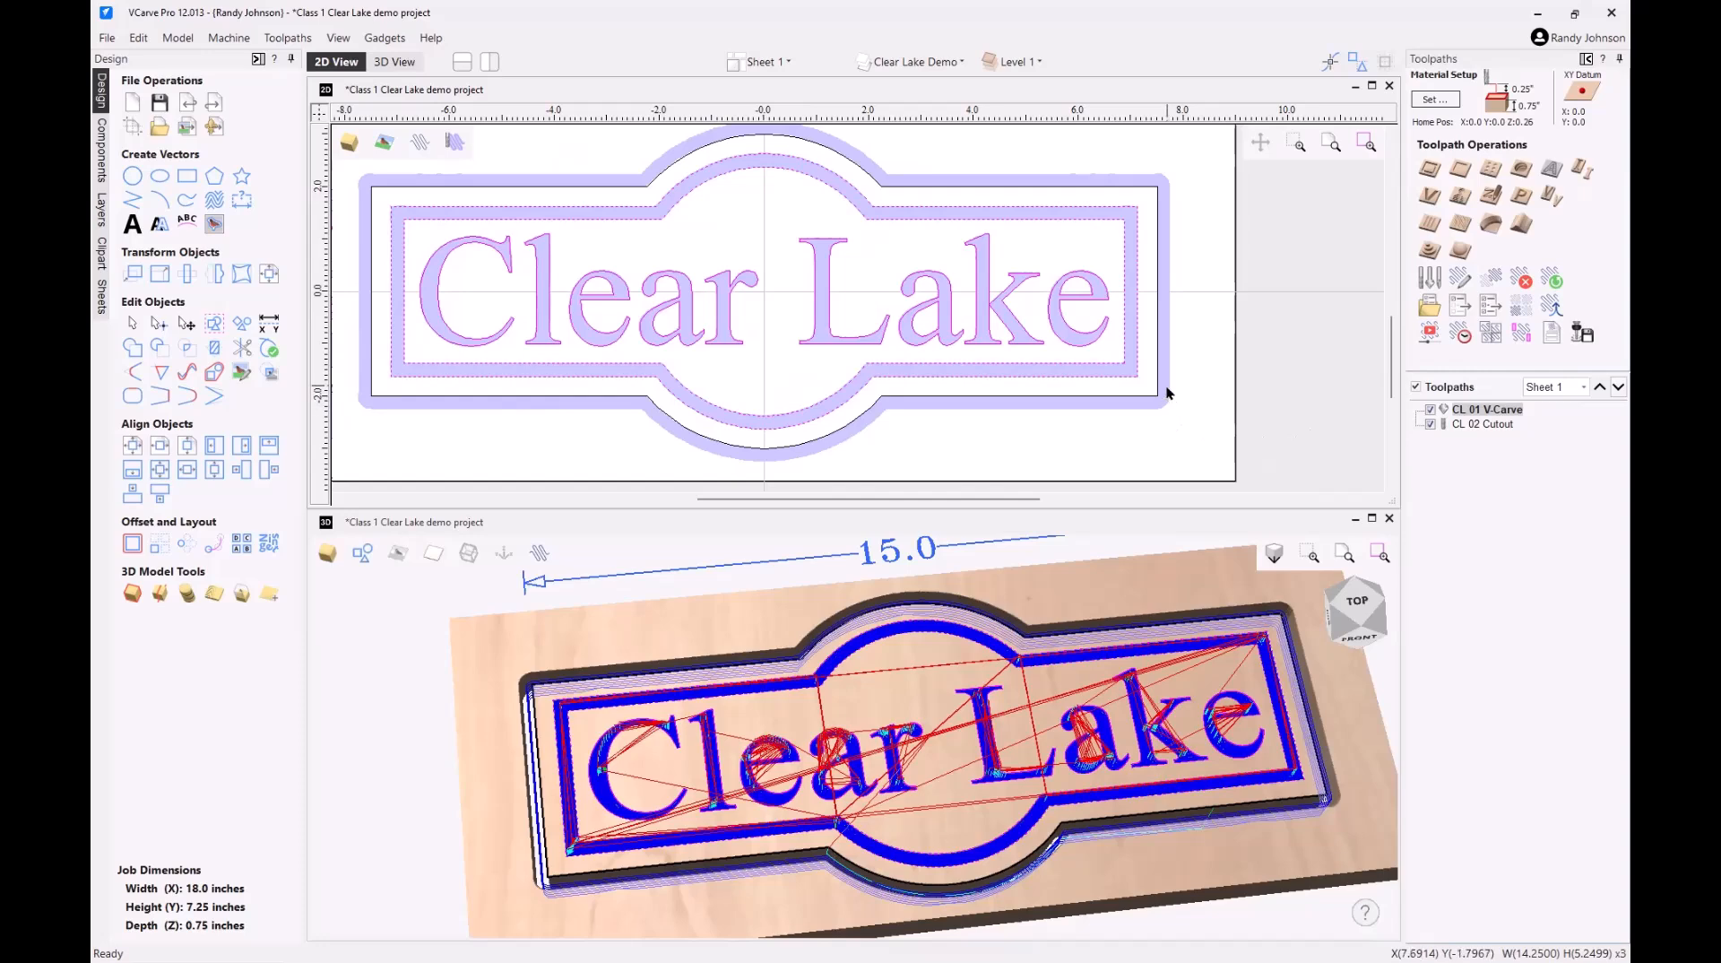
pyautogui.scroll(1, 1168, 388)
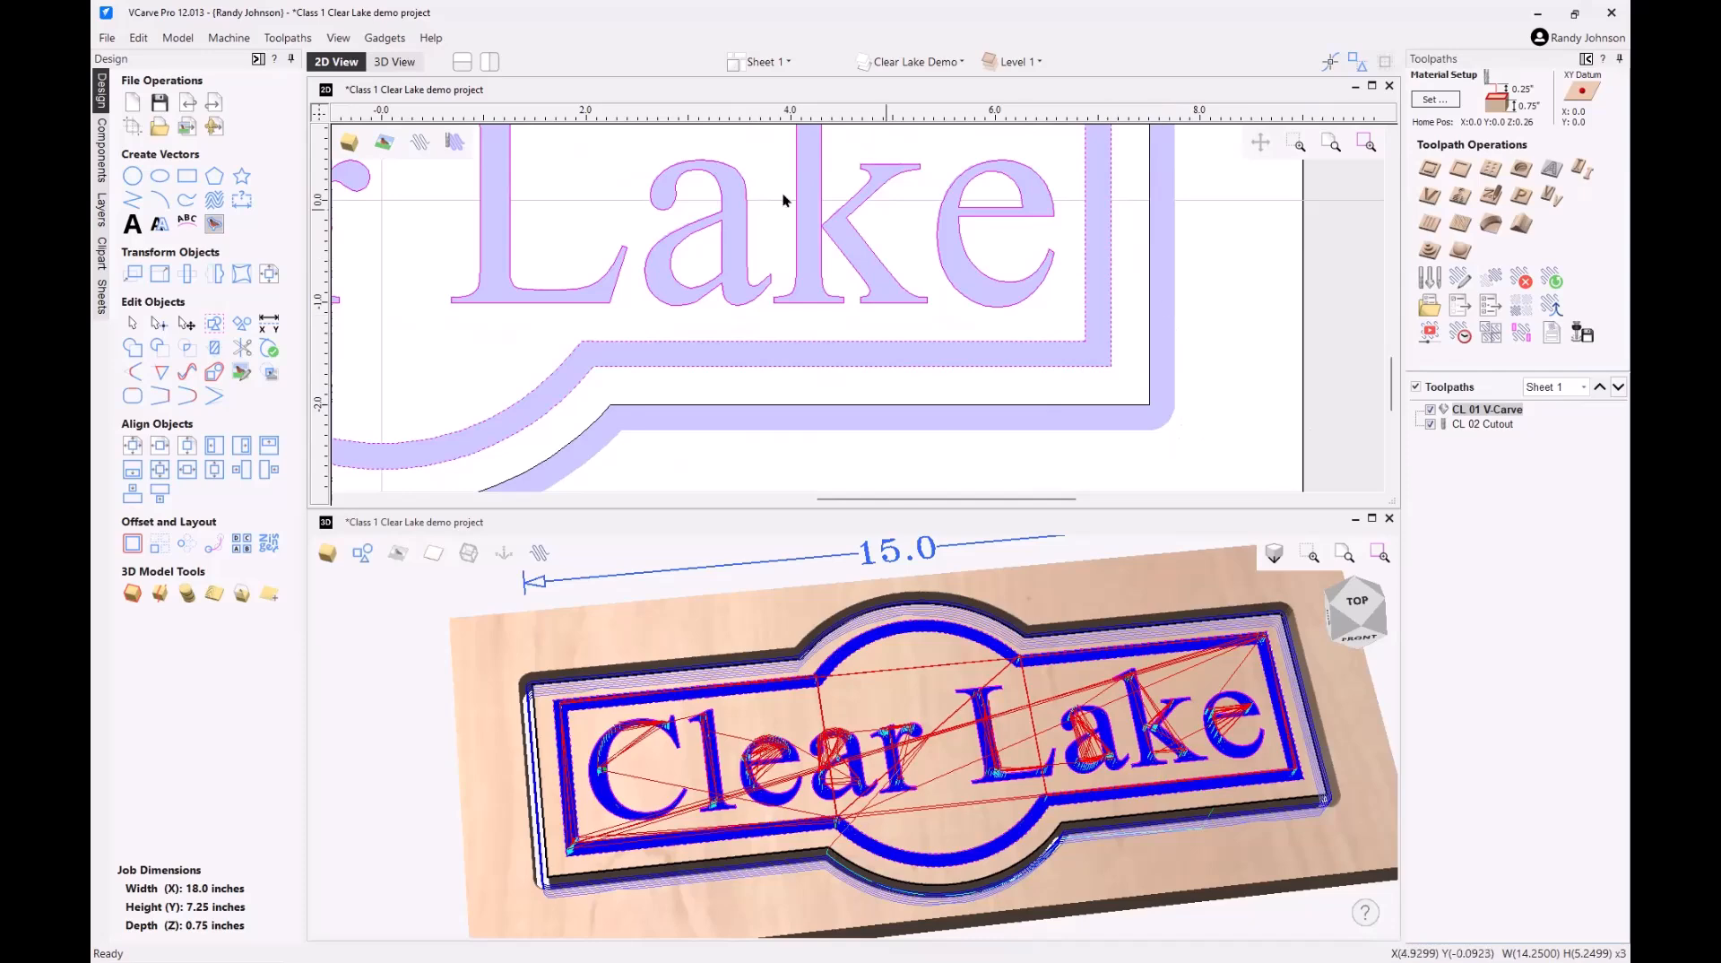
pyautogui.click(453, 147)
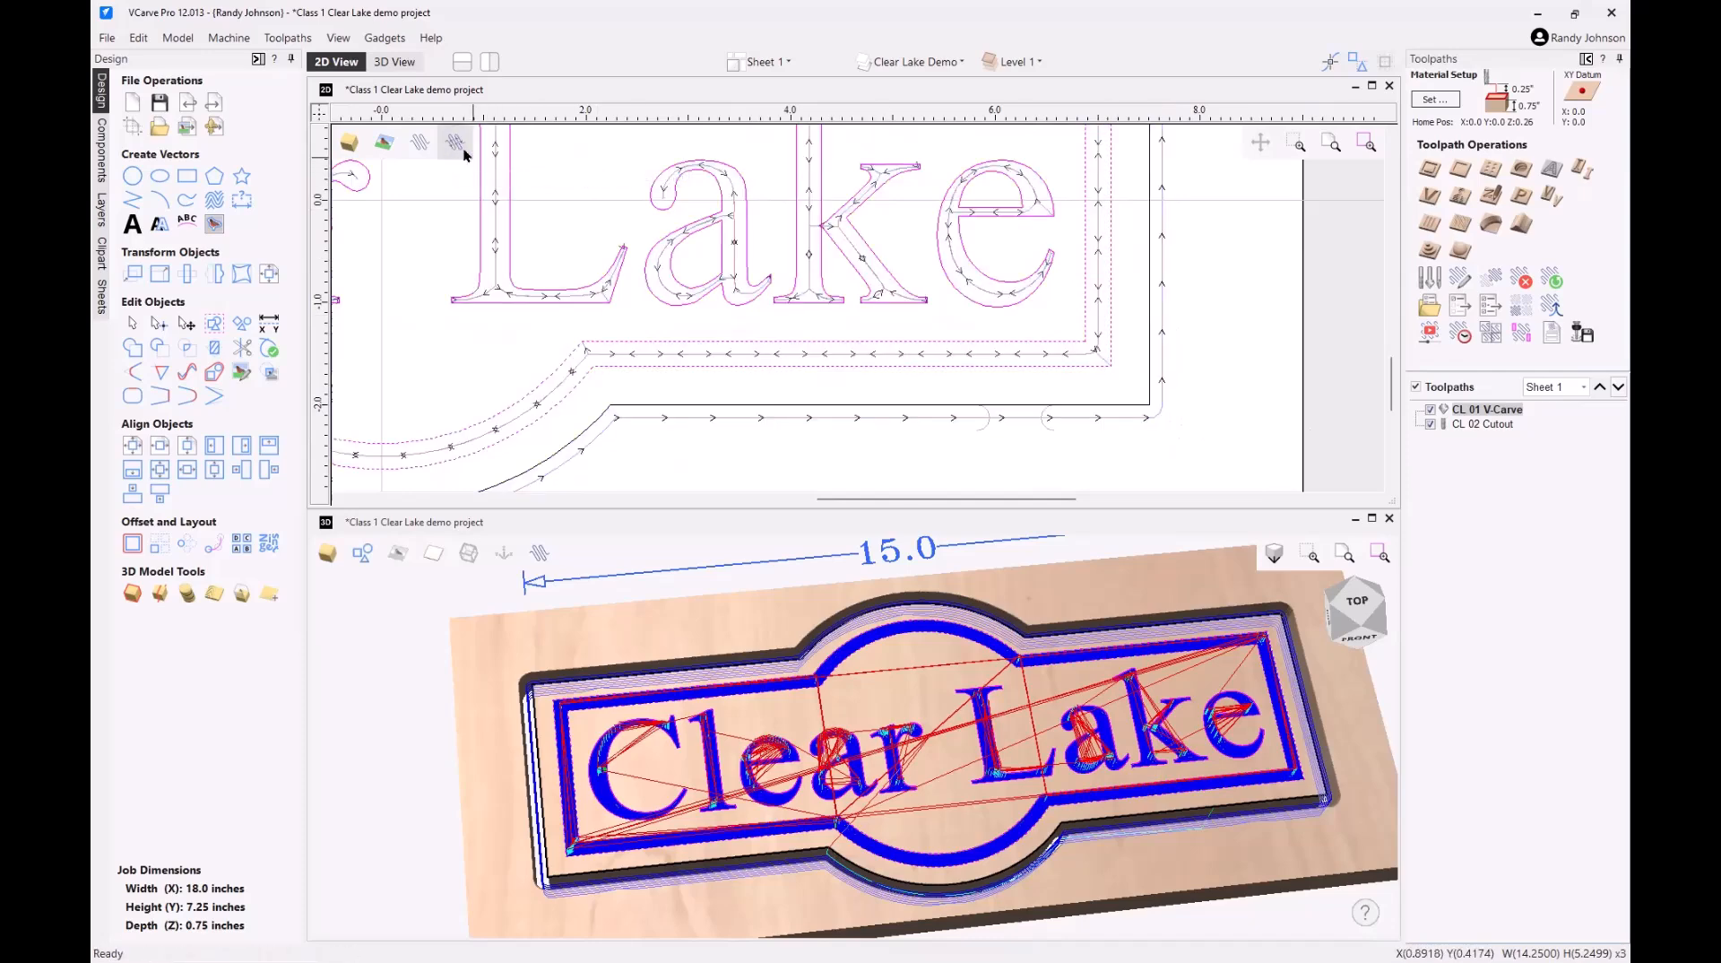
pyautogui.scroll(-2, 975, 391)
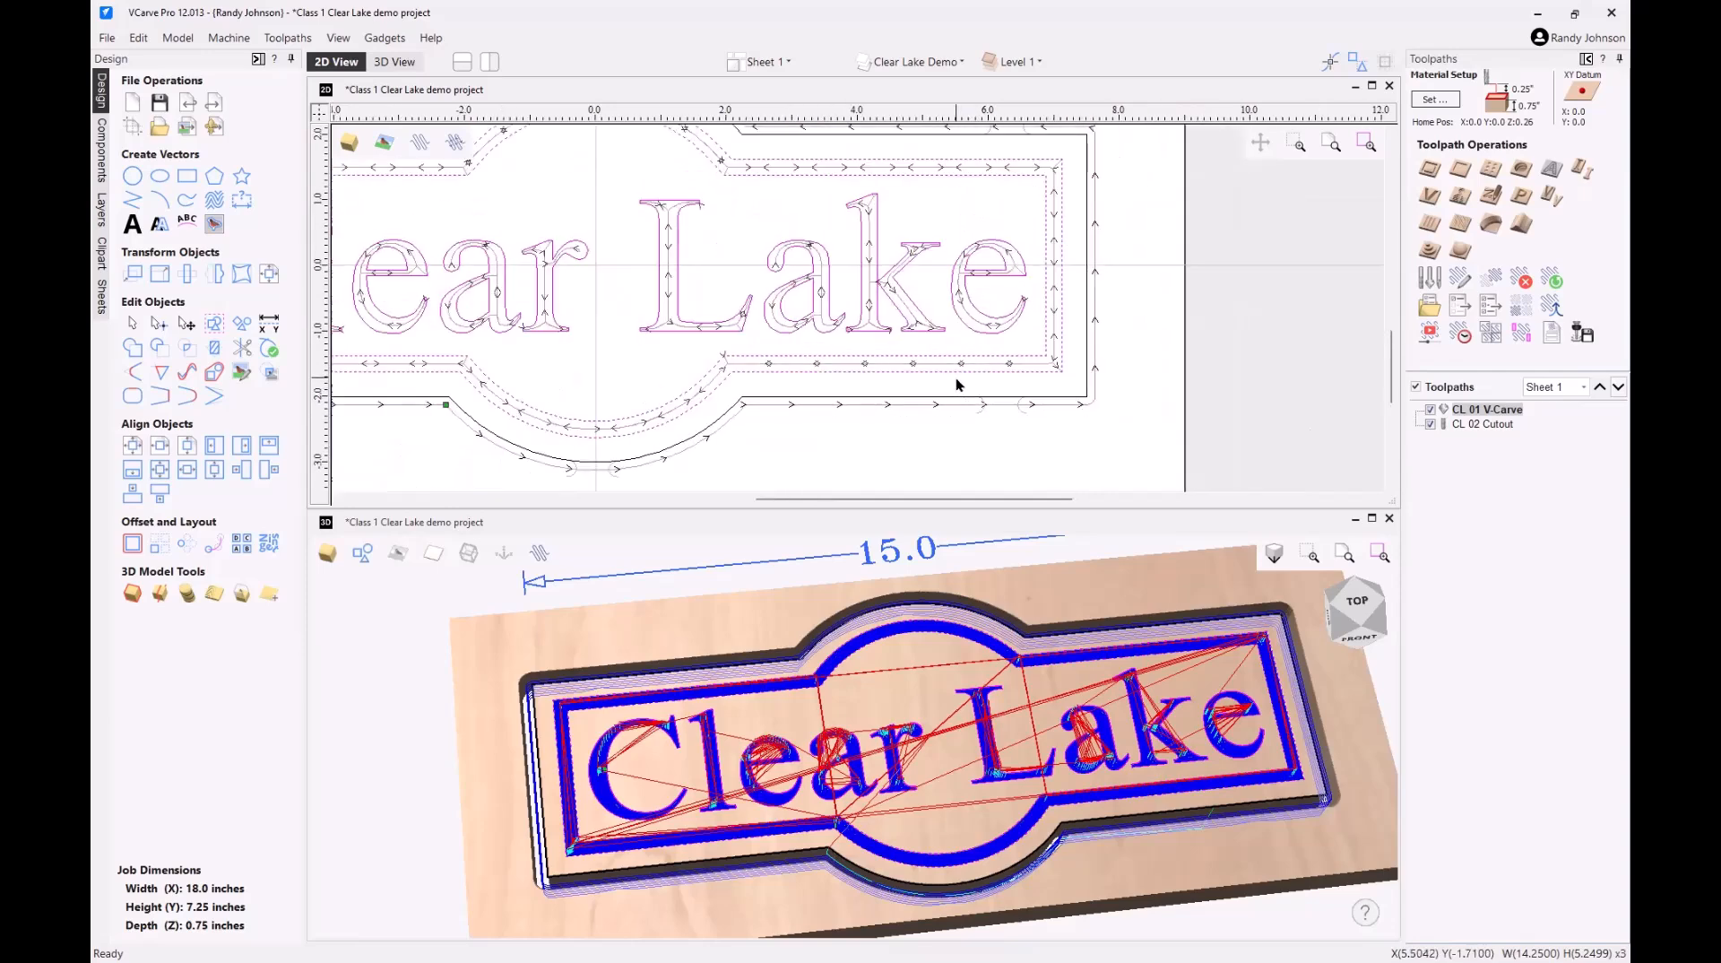
# - Hide the CL 01 V-Carve and CL 02 Cutout toolpaths and reset the 3D preview to the uncut board
pyautogui.scroll(-2, 955, 378)
pyautogui.click(1431, 411)
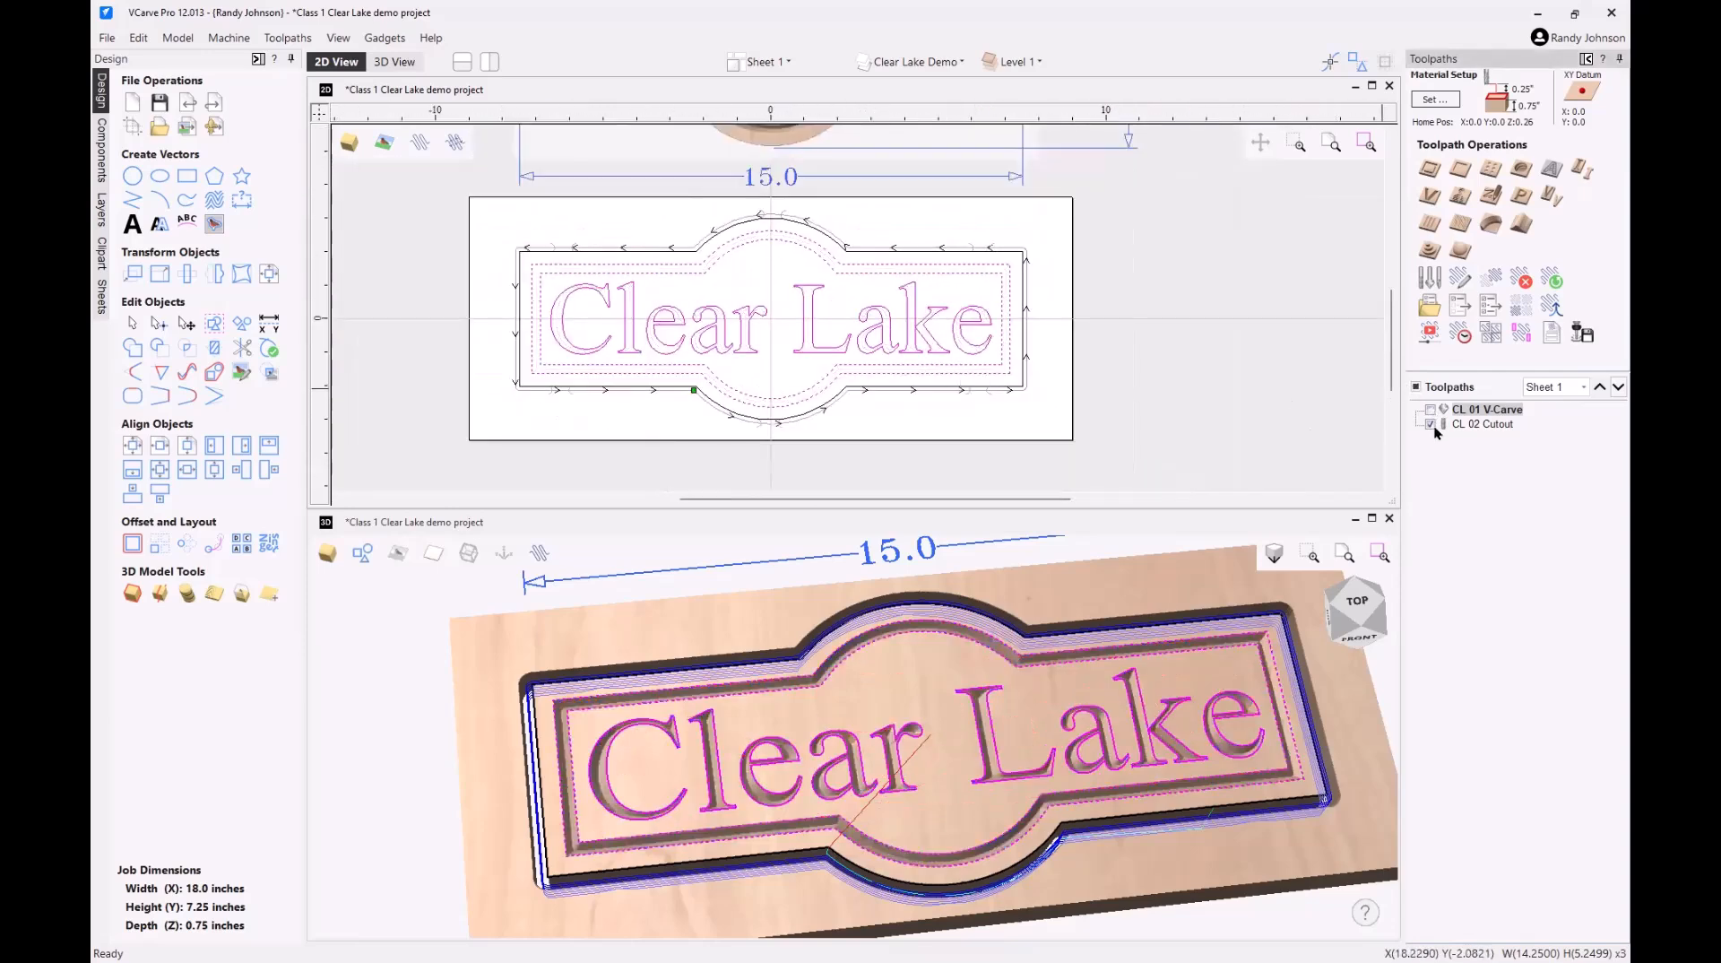
pyautogui.click(1431, 425)
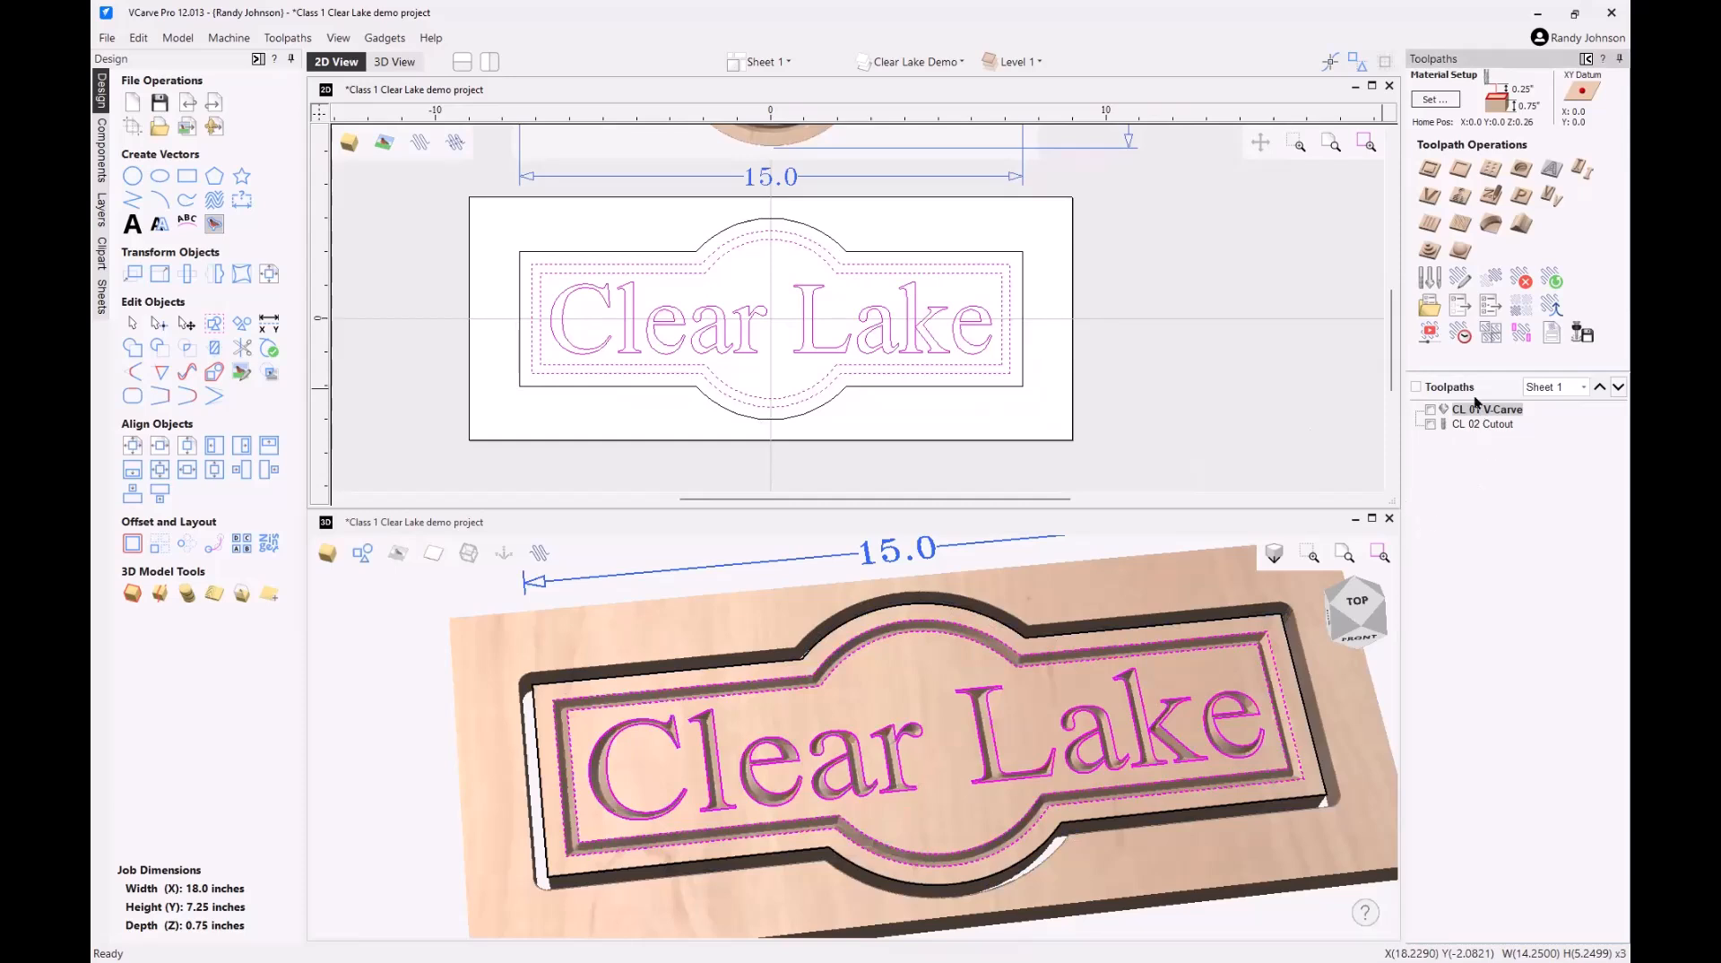
pyautogui.click(1427, 334)
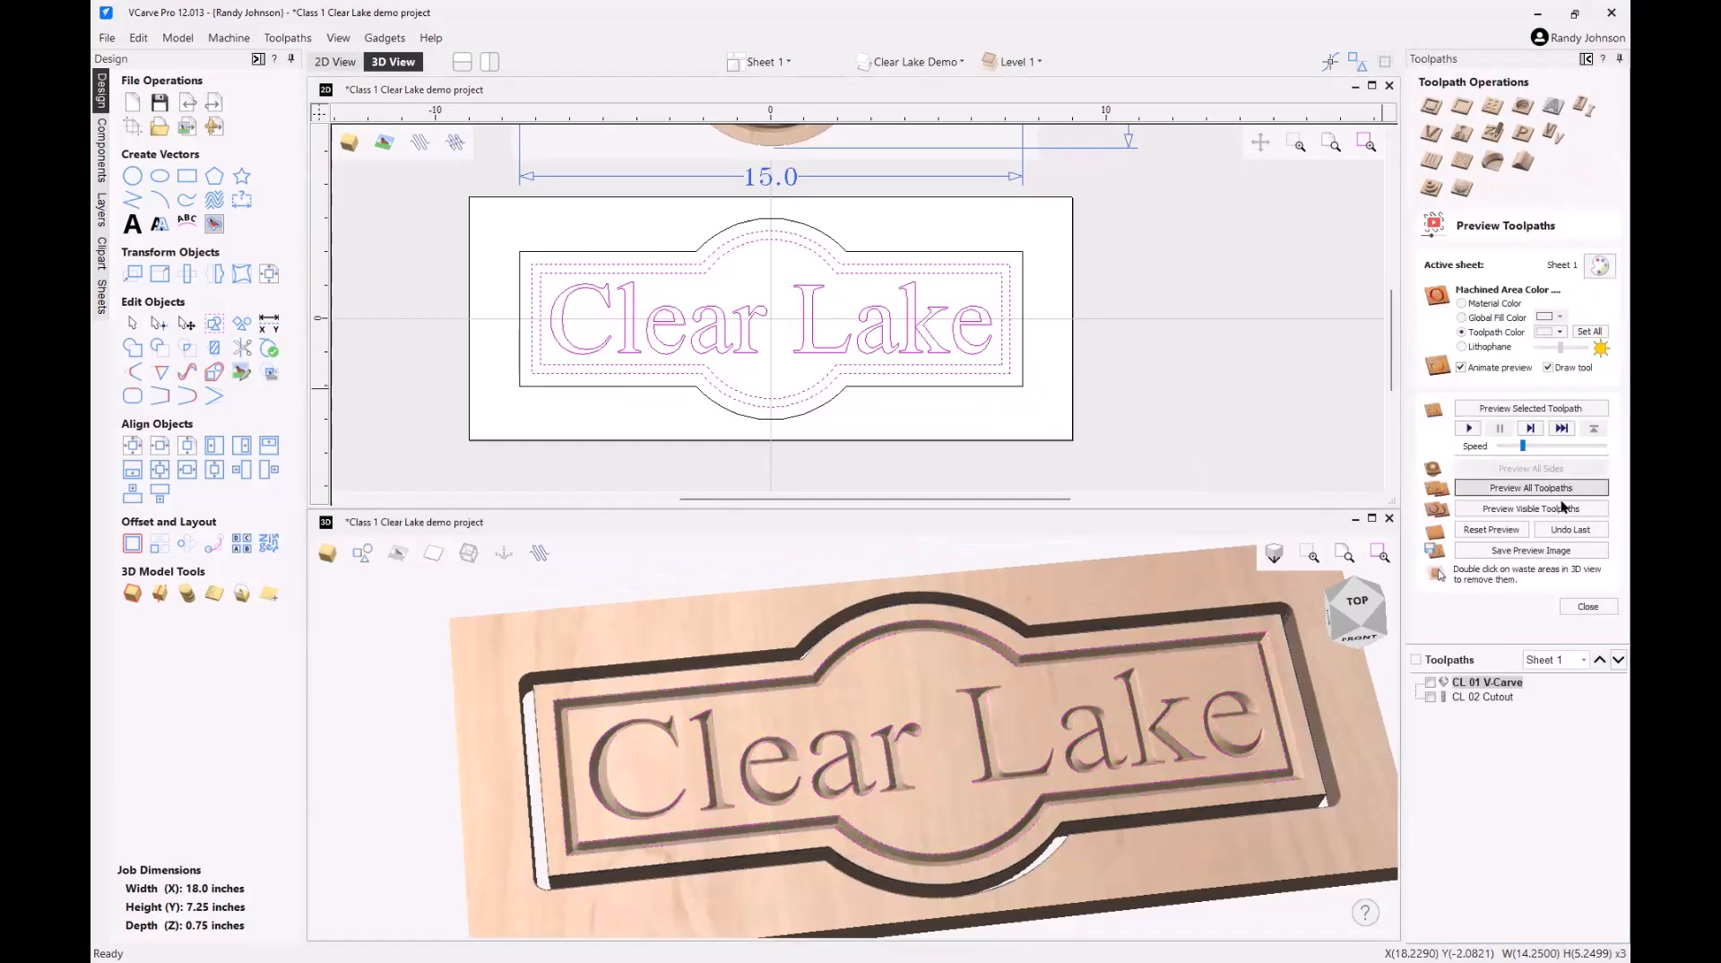
pyautogui.click(1493, 530)
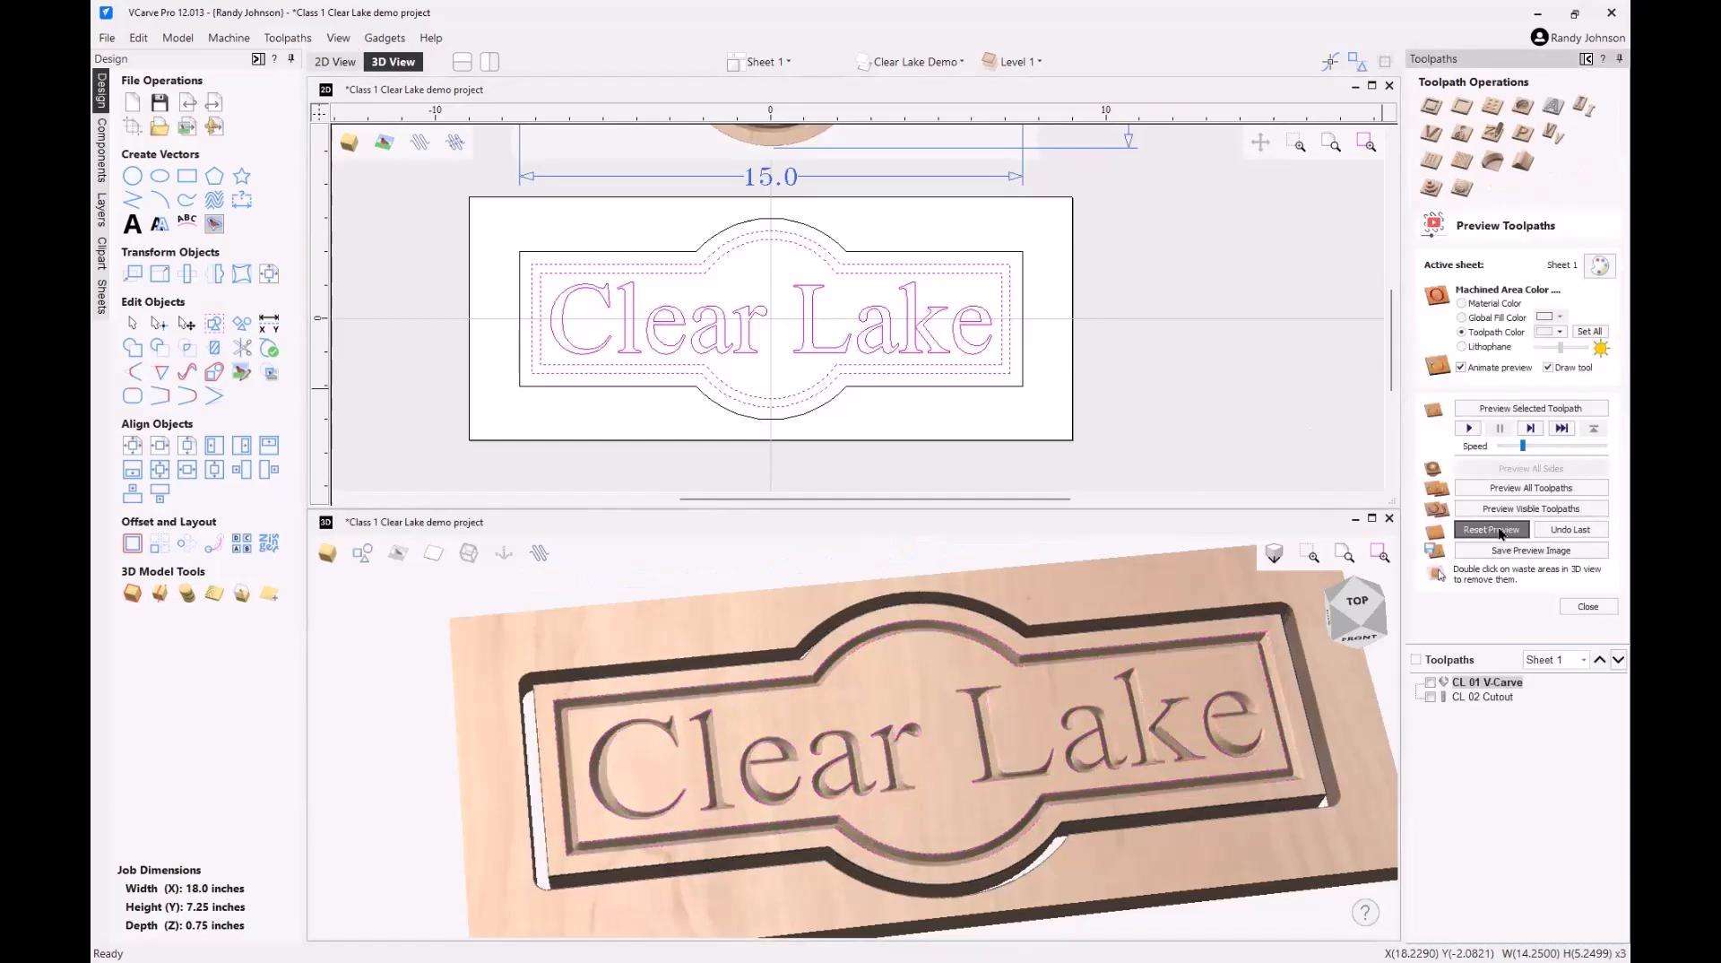
pyautogui.click(1586, 606)
pyautogui.scroll(-3, 948, 566)
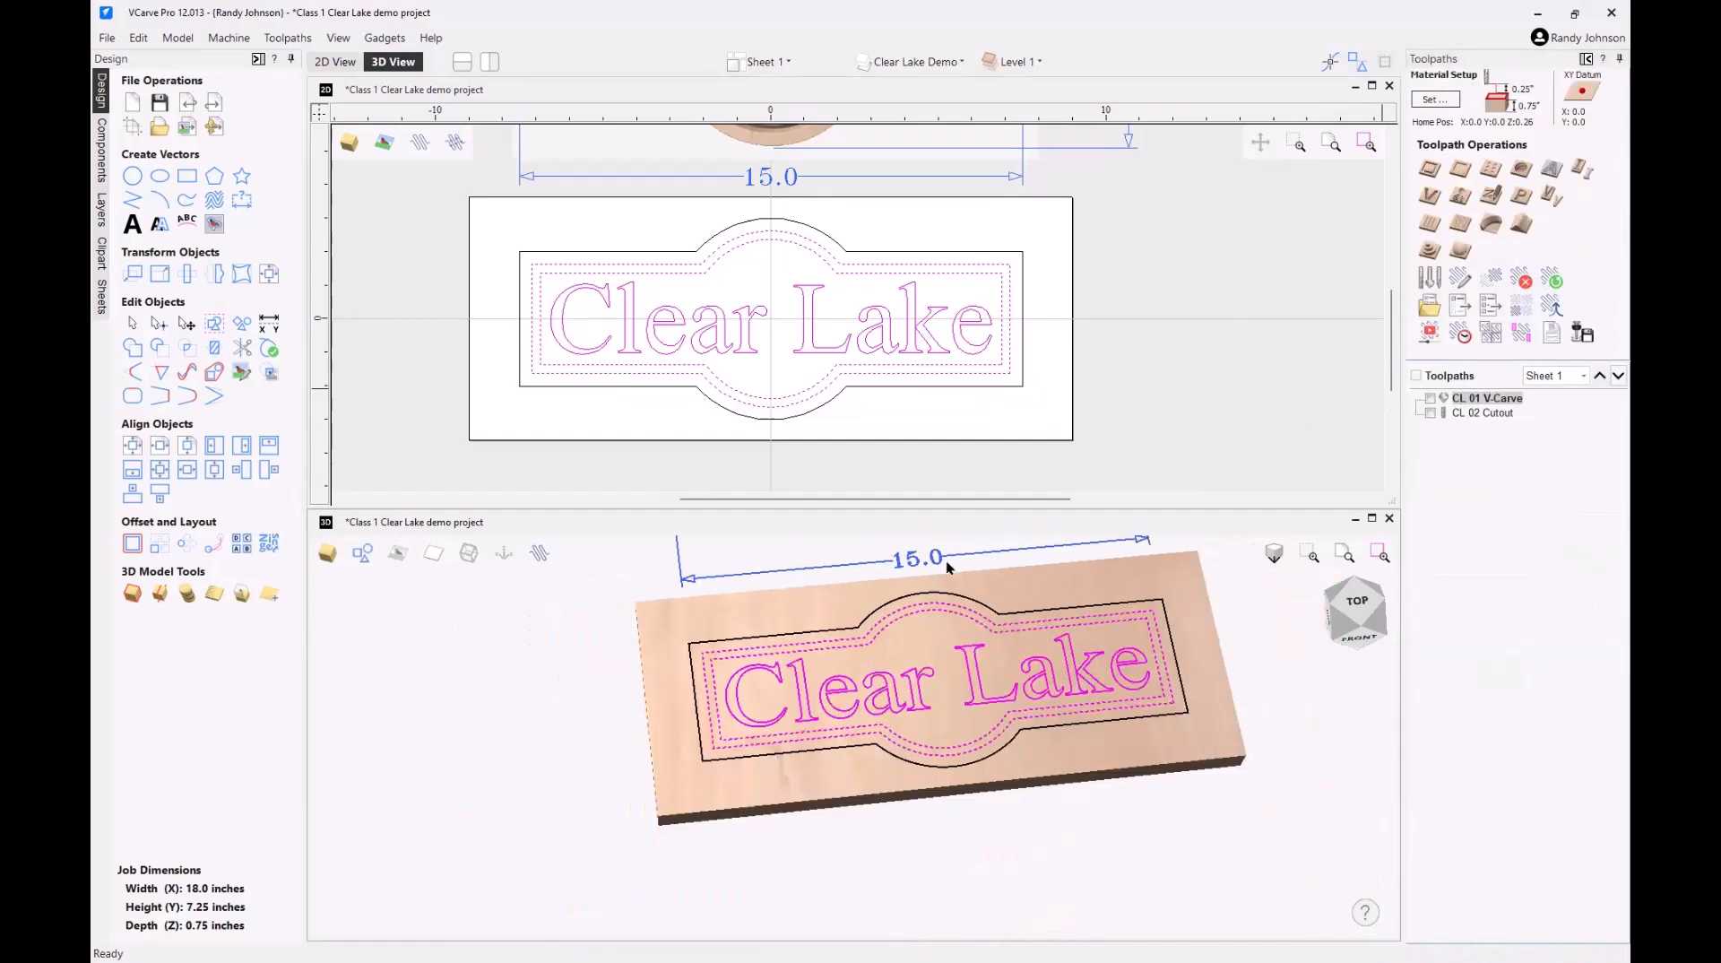
# - Deselect the sign's vectors and hide all vectors in the 3D view
pyautogui.click(573, 688)
pyautogui.scroll(-3, 744, 673)
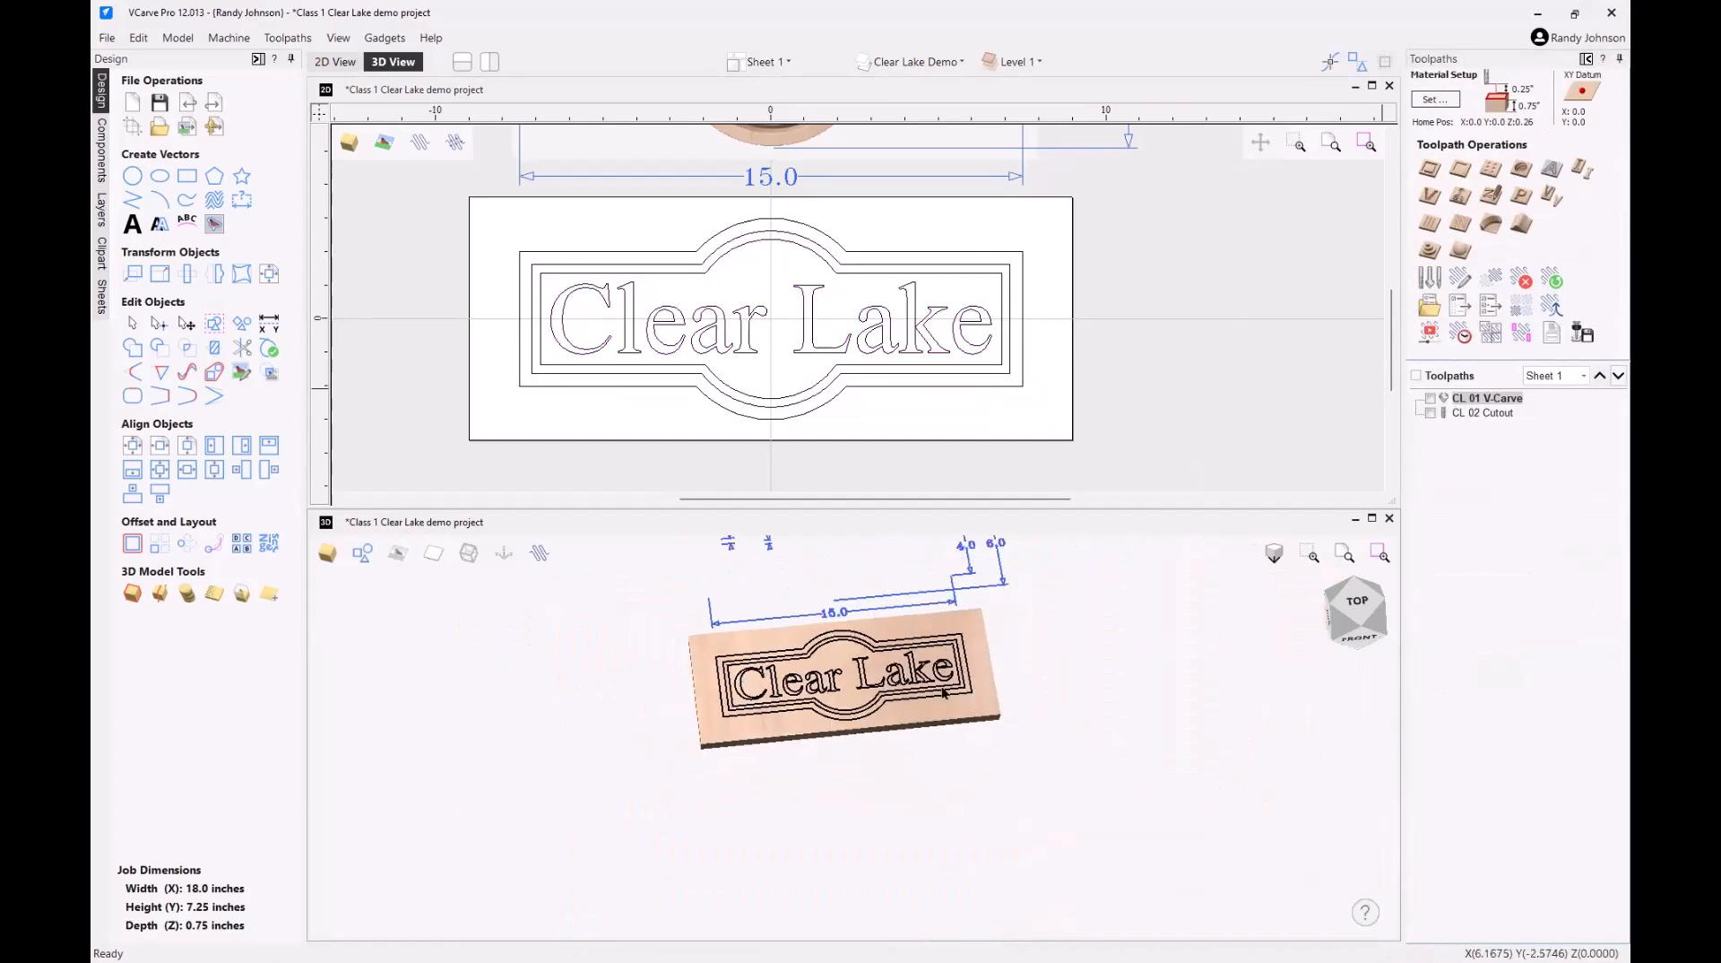
pyautogui.scroll(2, 1035, 647)
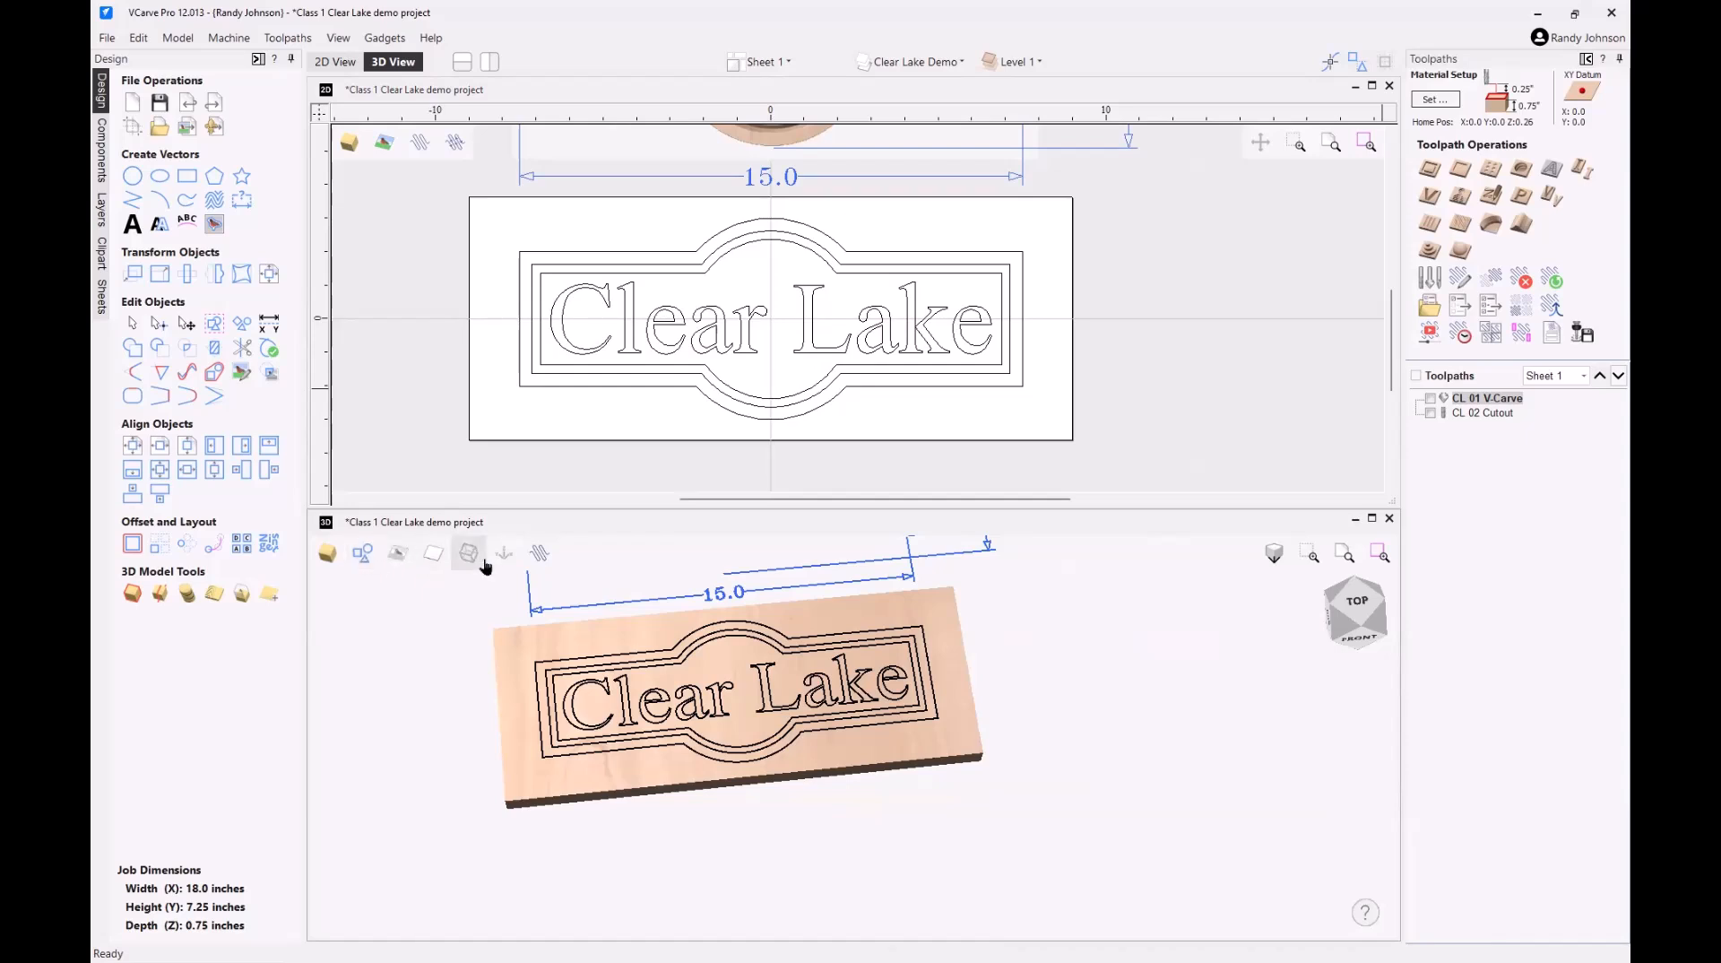
pyautogui.click(362, 558)
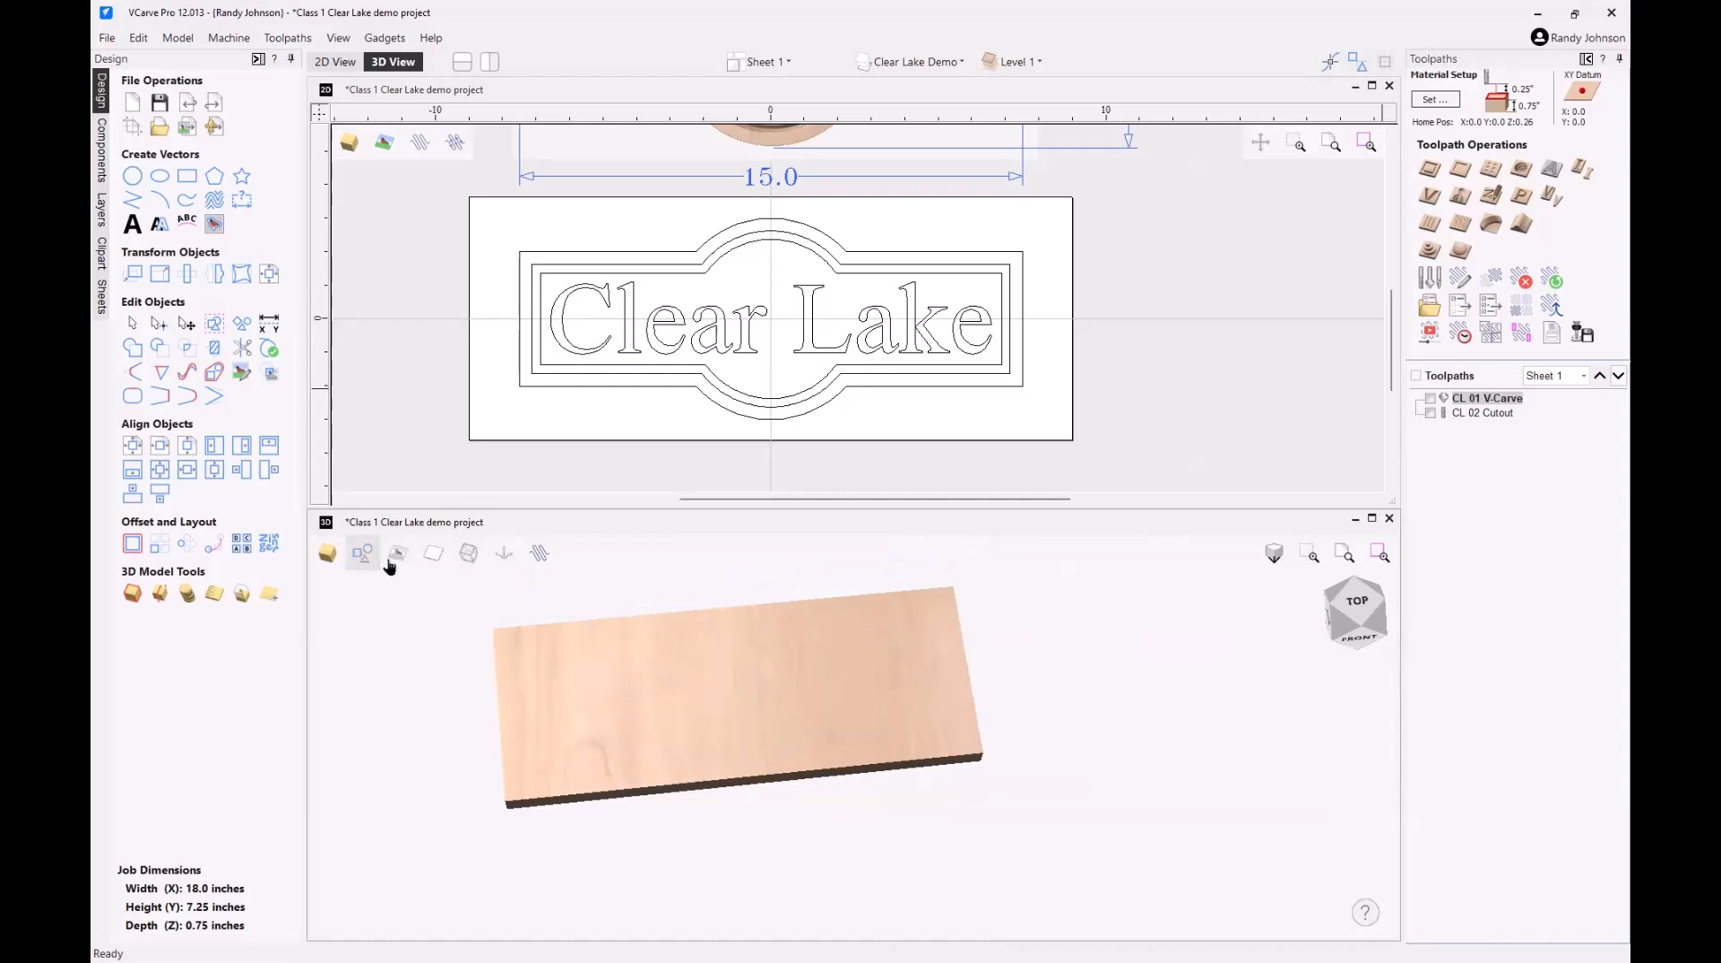
# - Try the 3D view's material block outline, origin marker, vector and projection displays on the blank board
pyautogui.click(464, 559)
pyautogui.moveTo(649, 845); pyautogui.dragTo(524, 709)
pyautogui.click(505, 553)
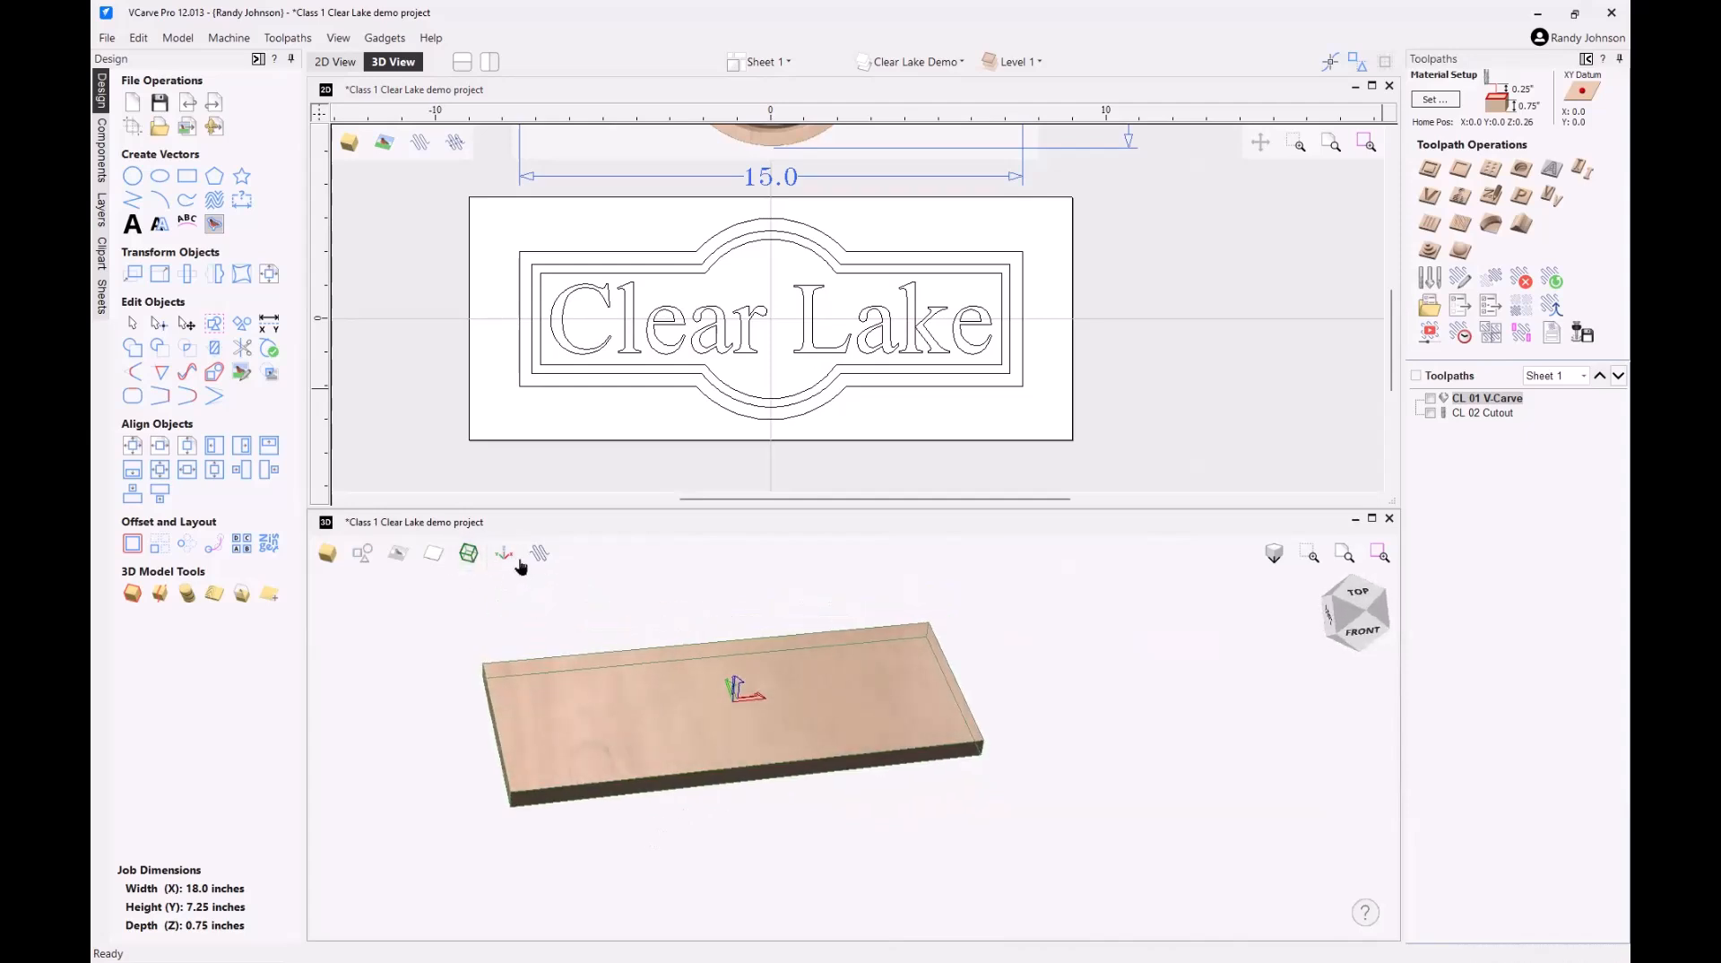
pyautogui.click(505, 553)
pyautogui.click(473, 555)
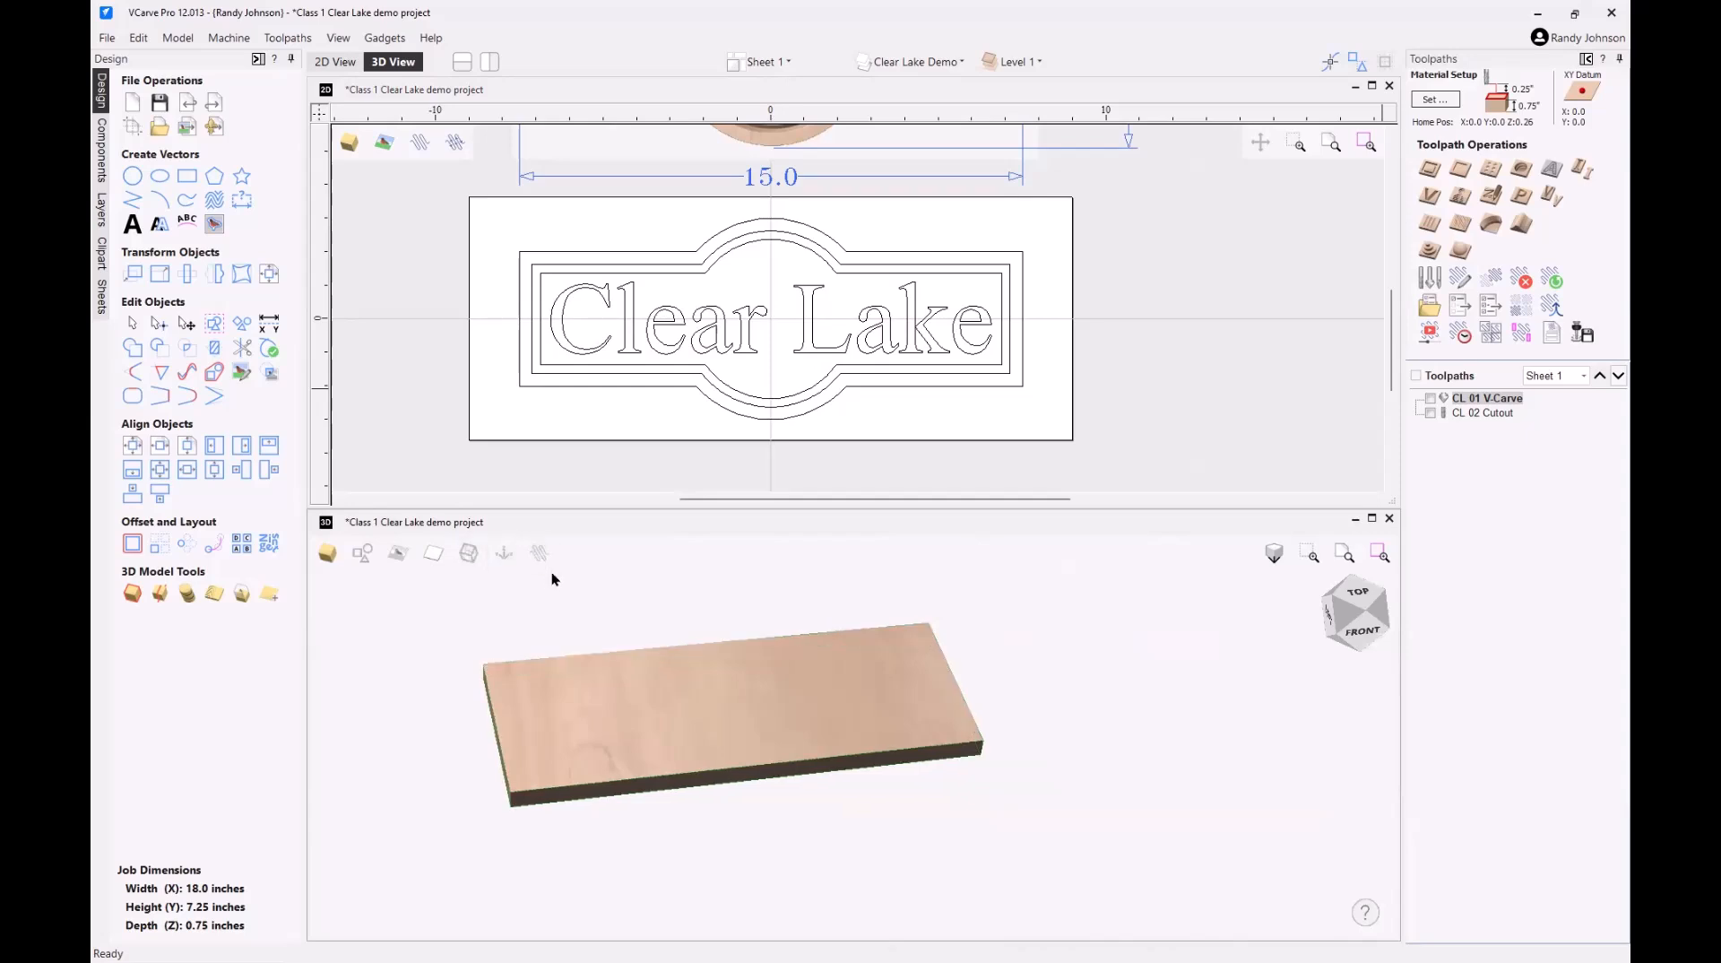
pyautogui.click(359, 557)
pyautogui.click(357, 561)
pyautogui.click(1274, 556)
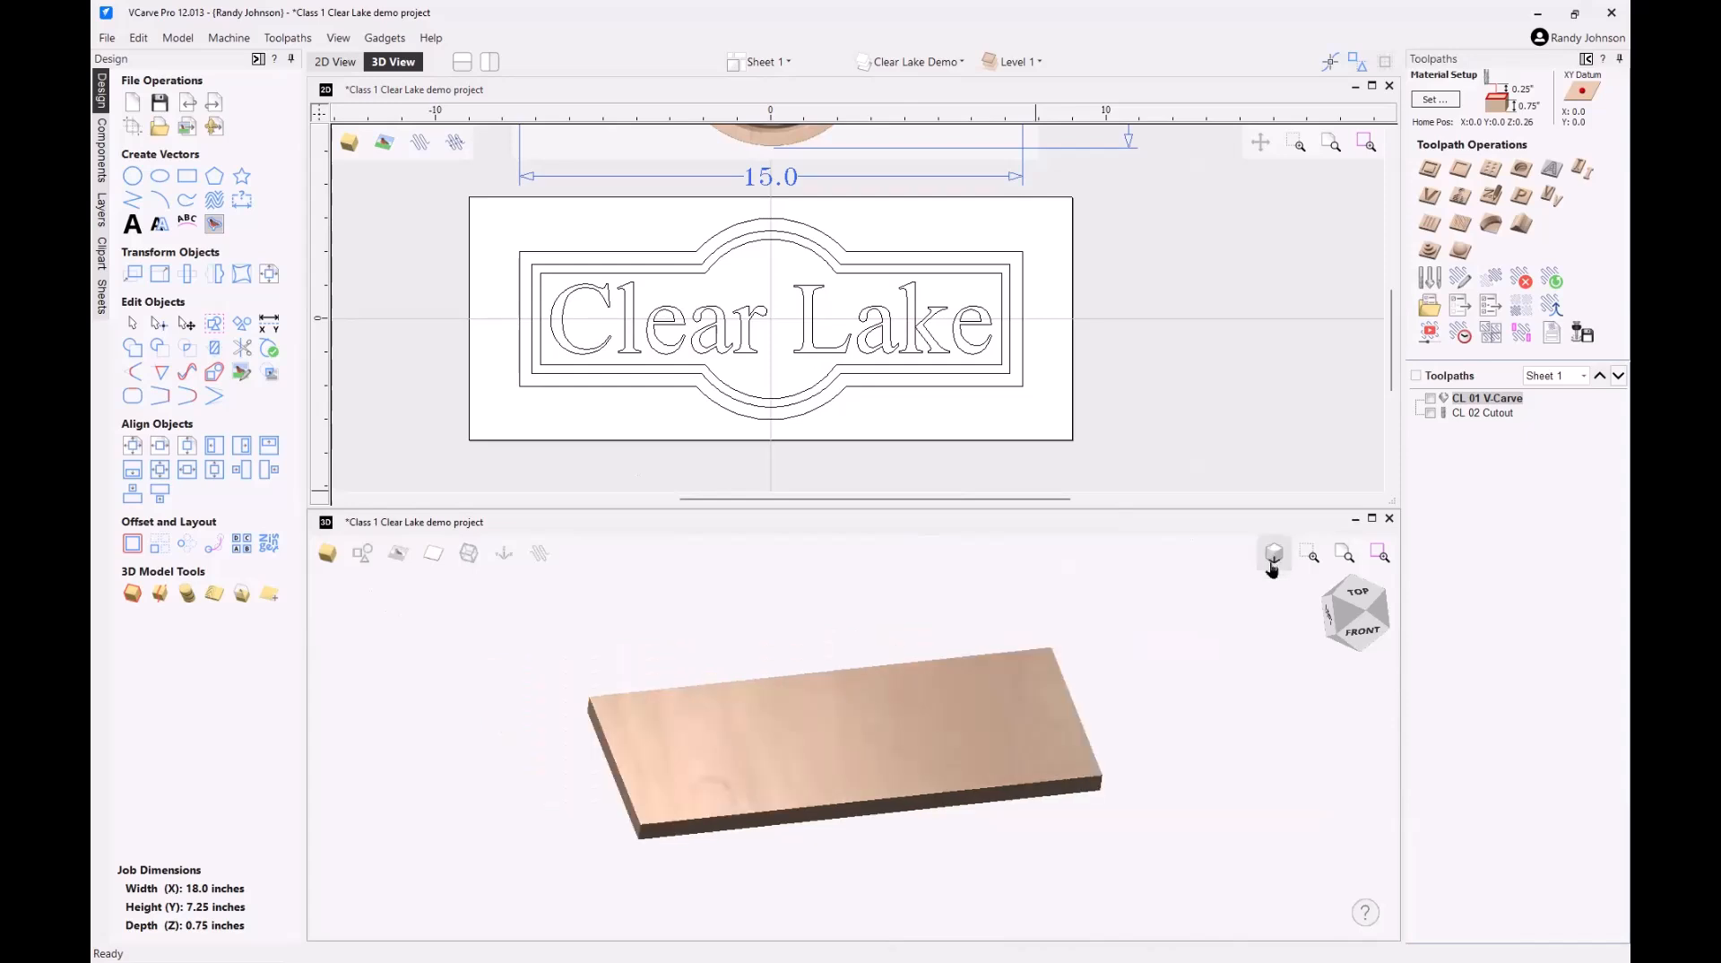
pyautogui.click(1274, 556)
pyautogui.scroll(-3, 1026, 685)
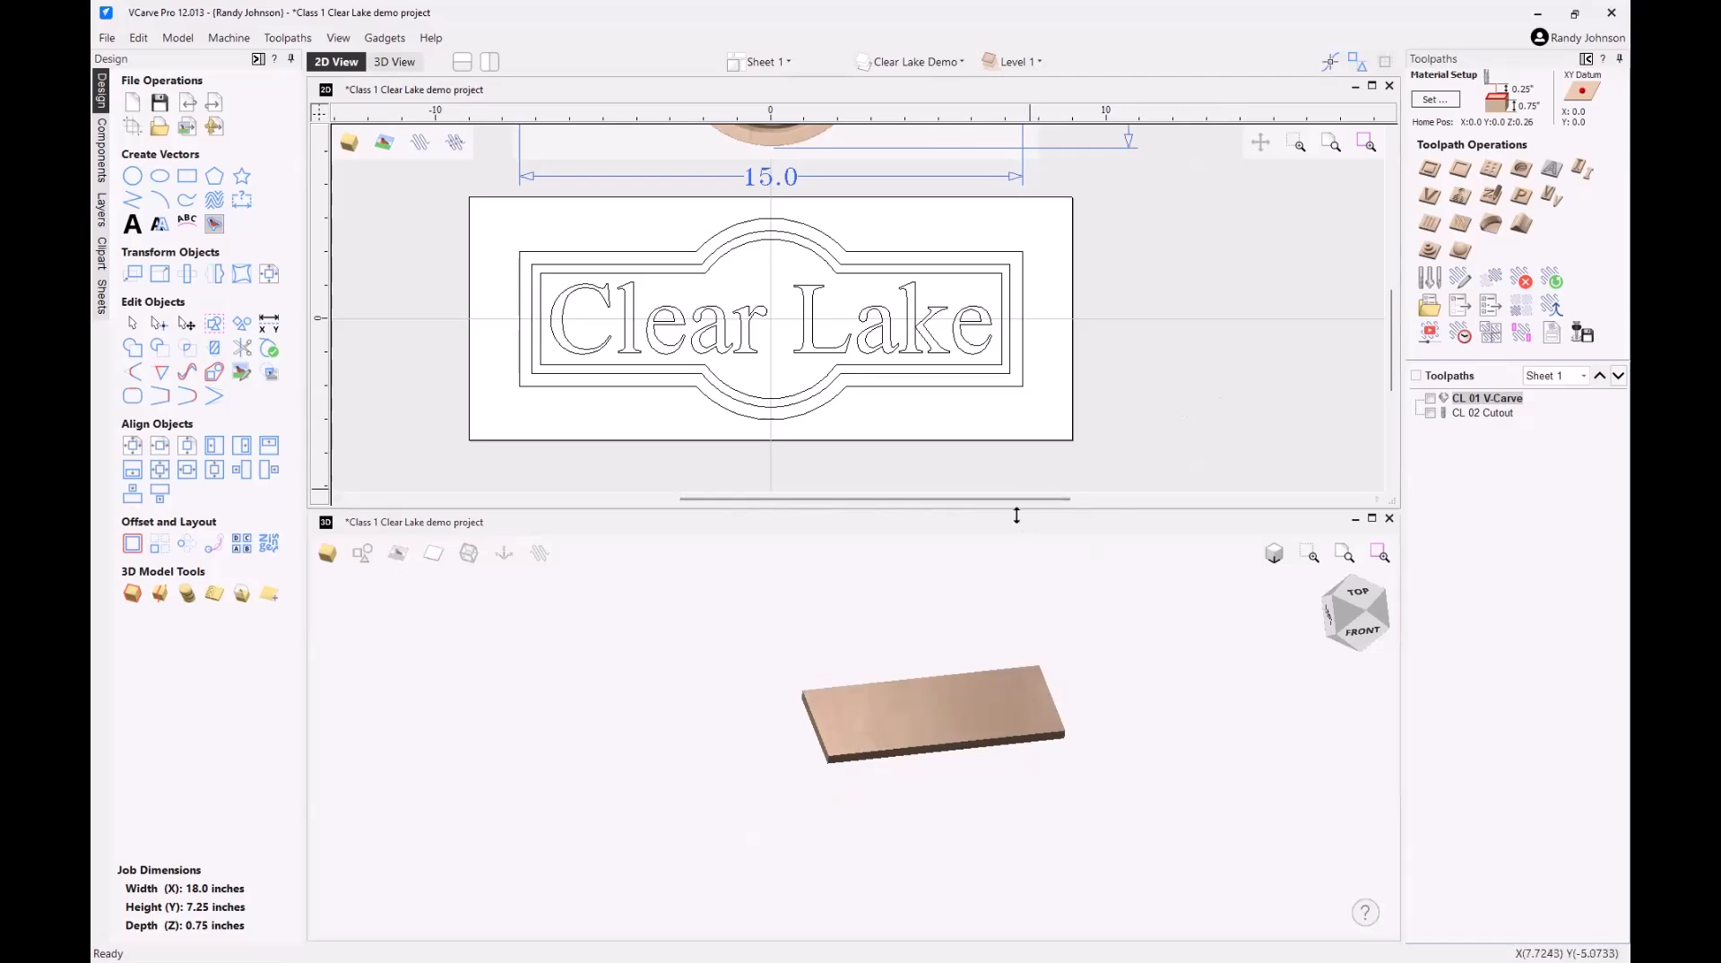
# - Open the tool database, look through the Imperial Tools group and collapse both it and the Basic Tool set group
pyautogui.click(1428, 285)
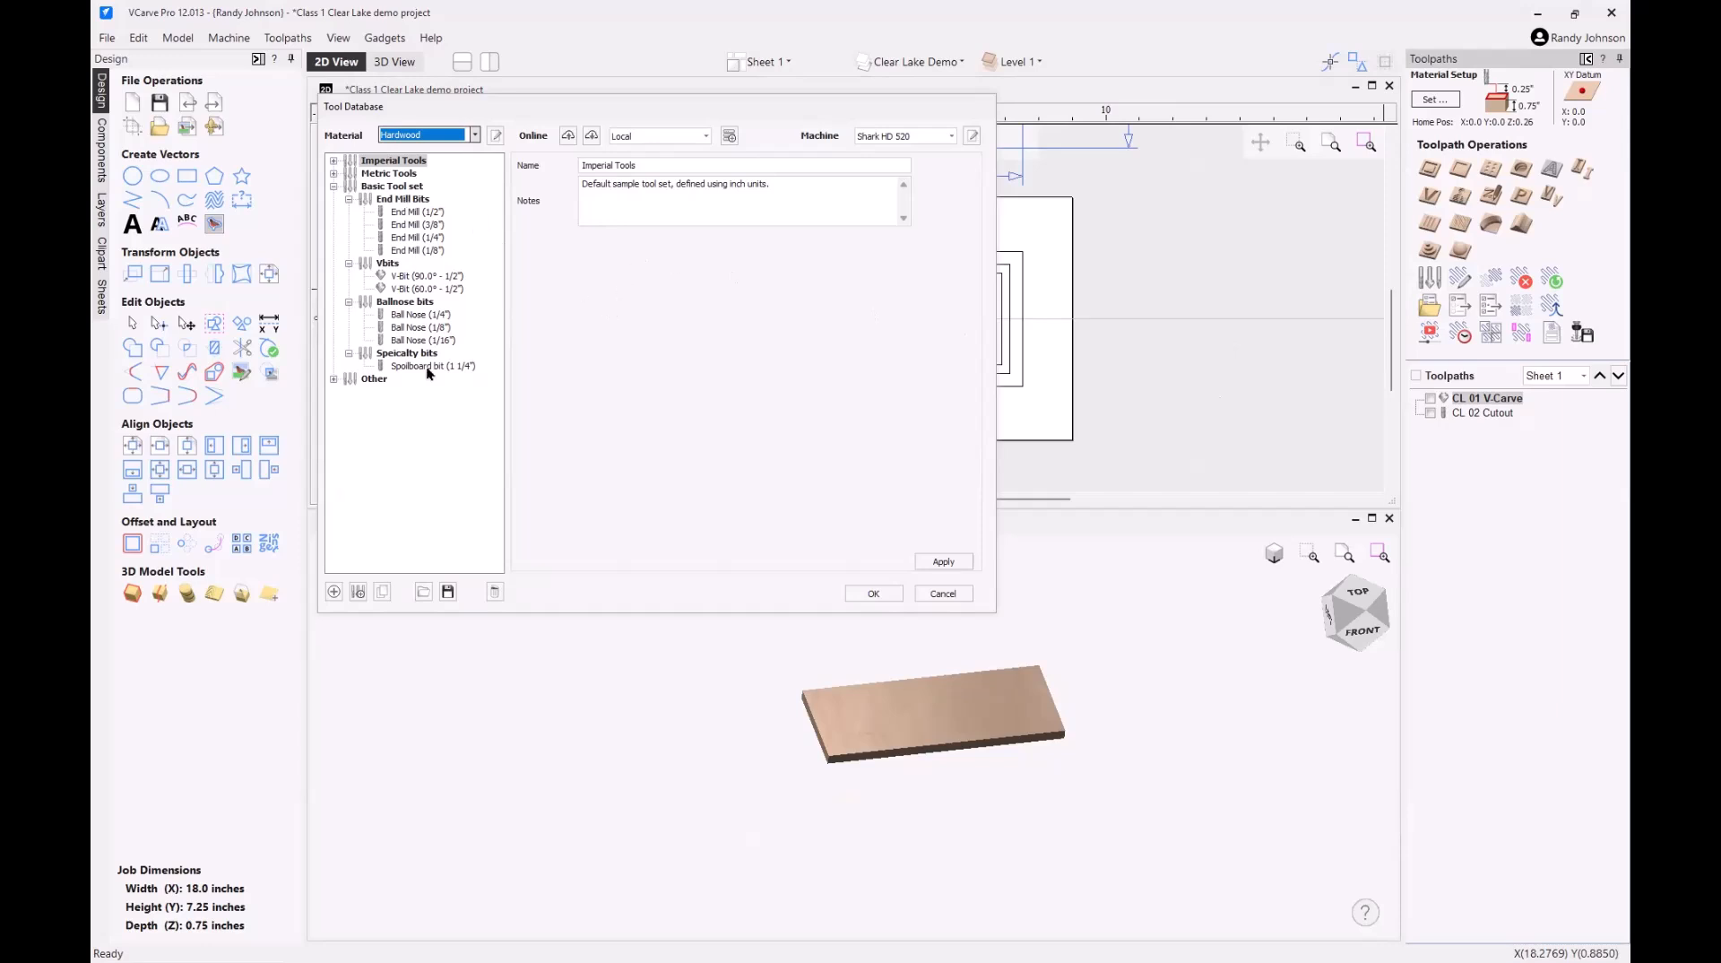
pyautogui.click(436, 410)
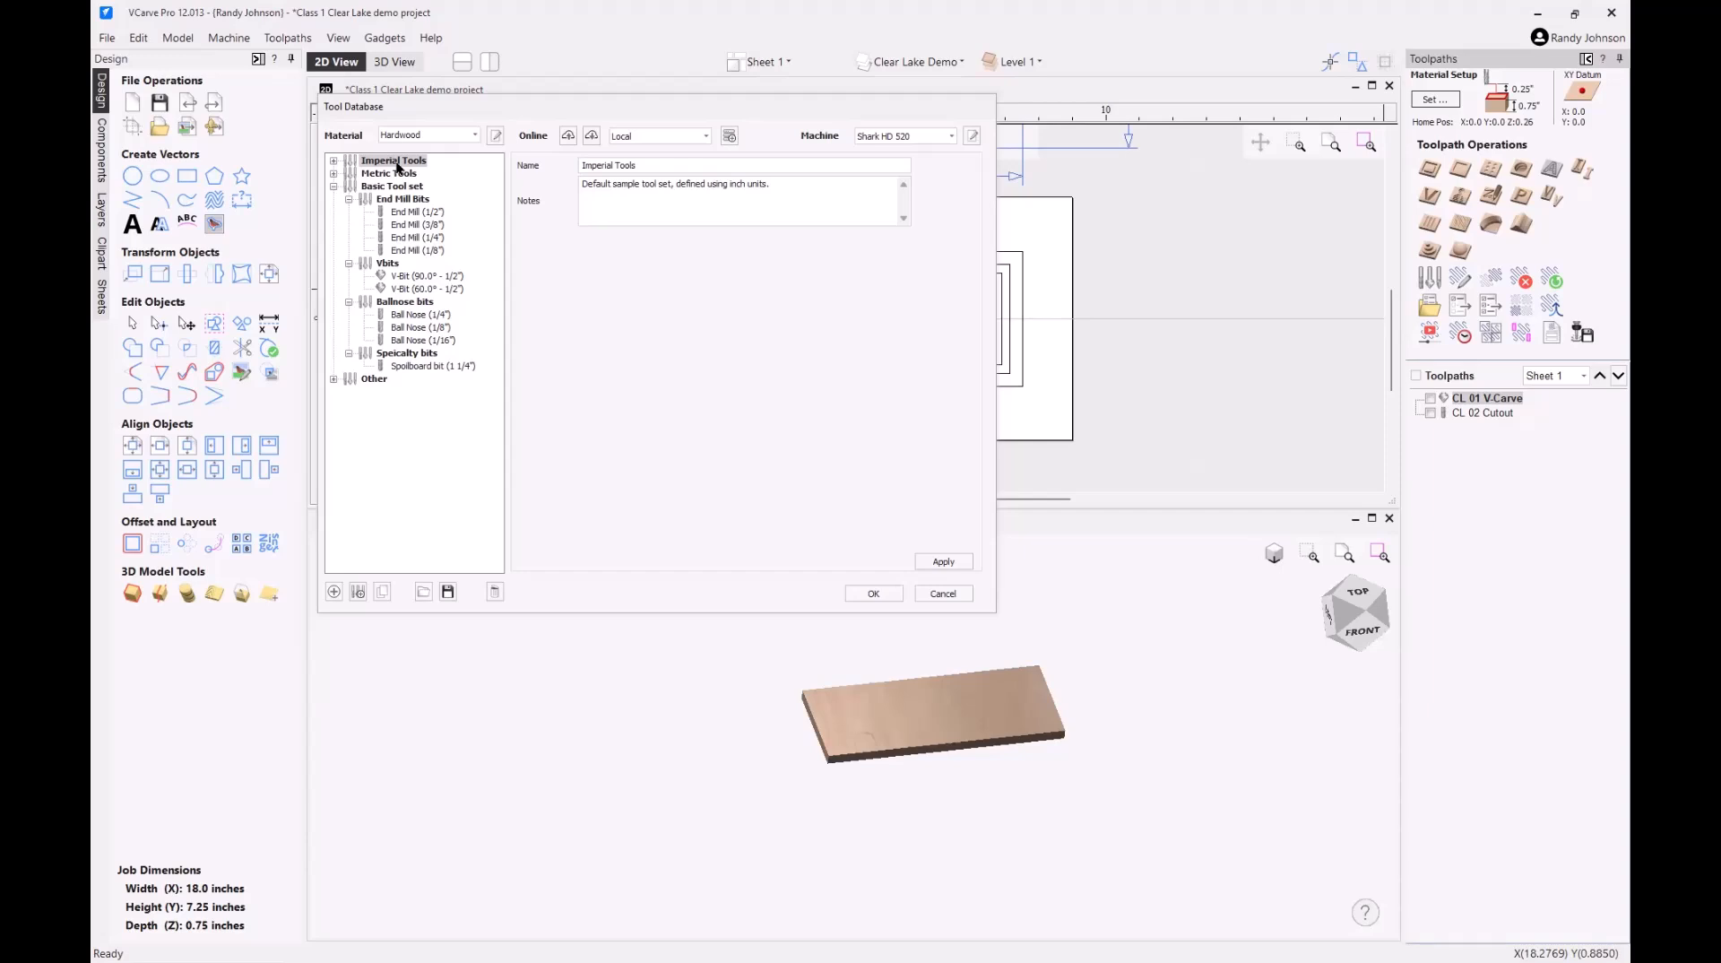
pyautogui.click(334, 161)
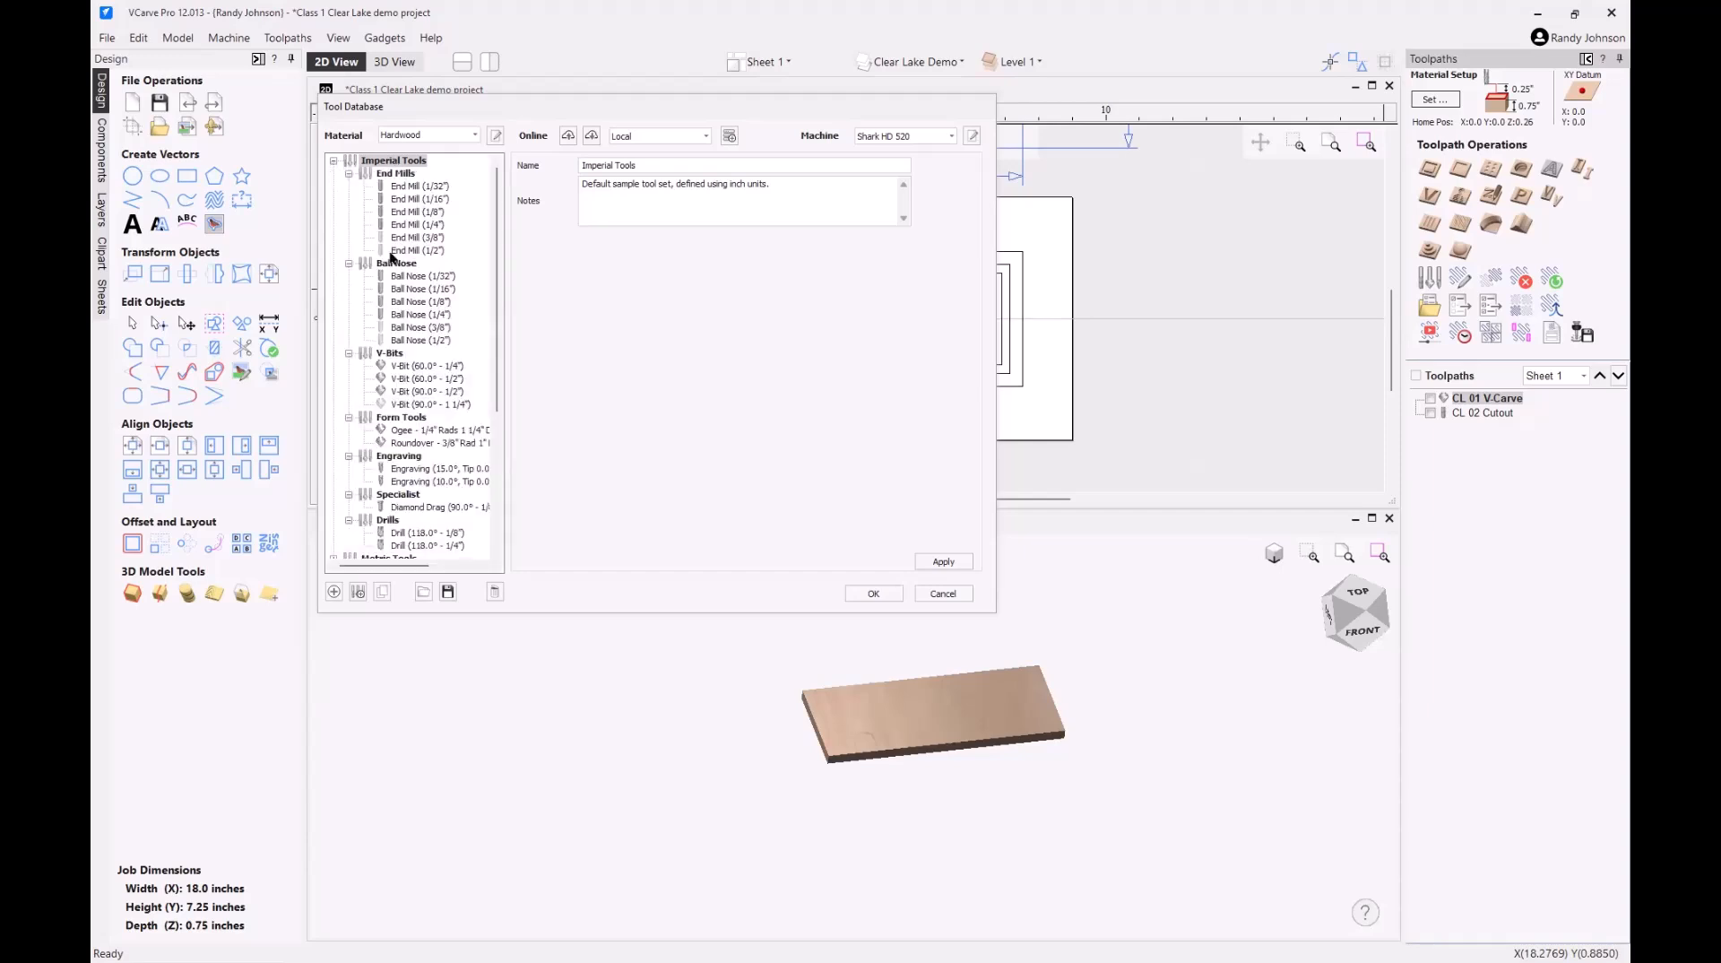
pyautogui.scroll(-3, 394, 272)
pyautogui.scroll(-1, 394, 272)
pyautogui.scroll(5, 394, 272)
pyautogui.click(333, 161)
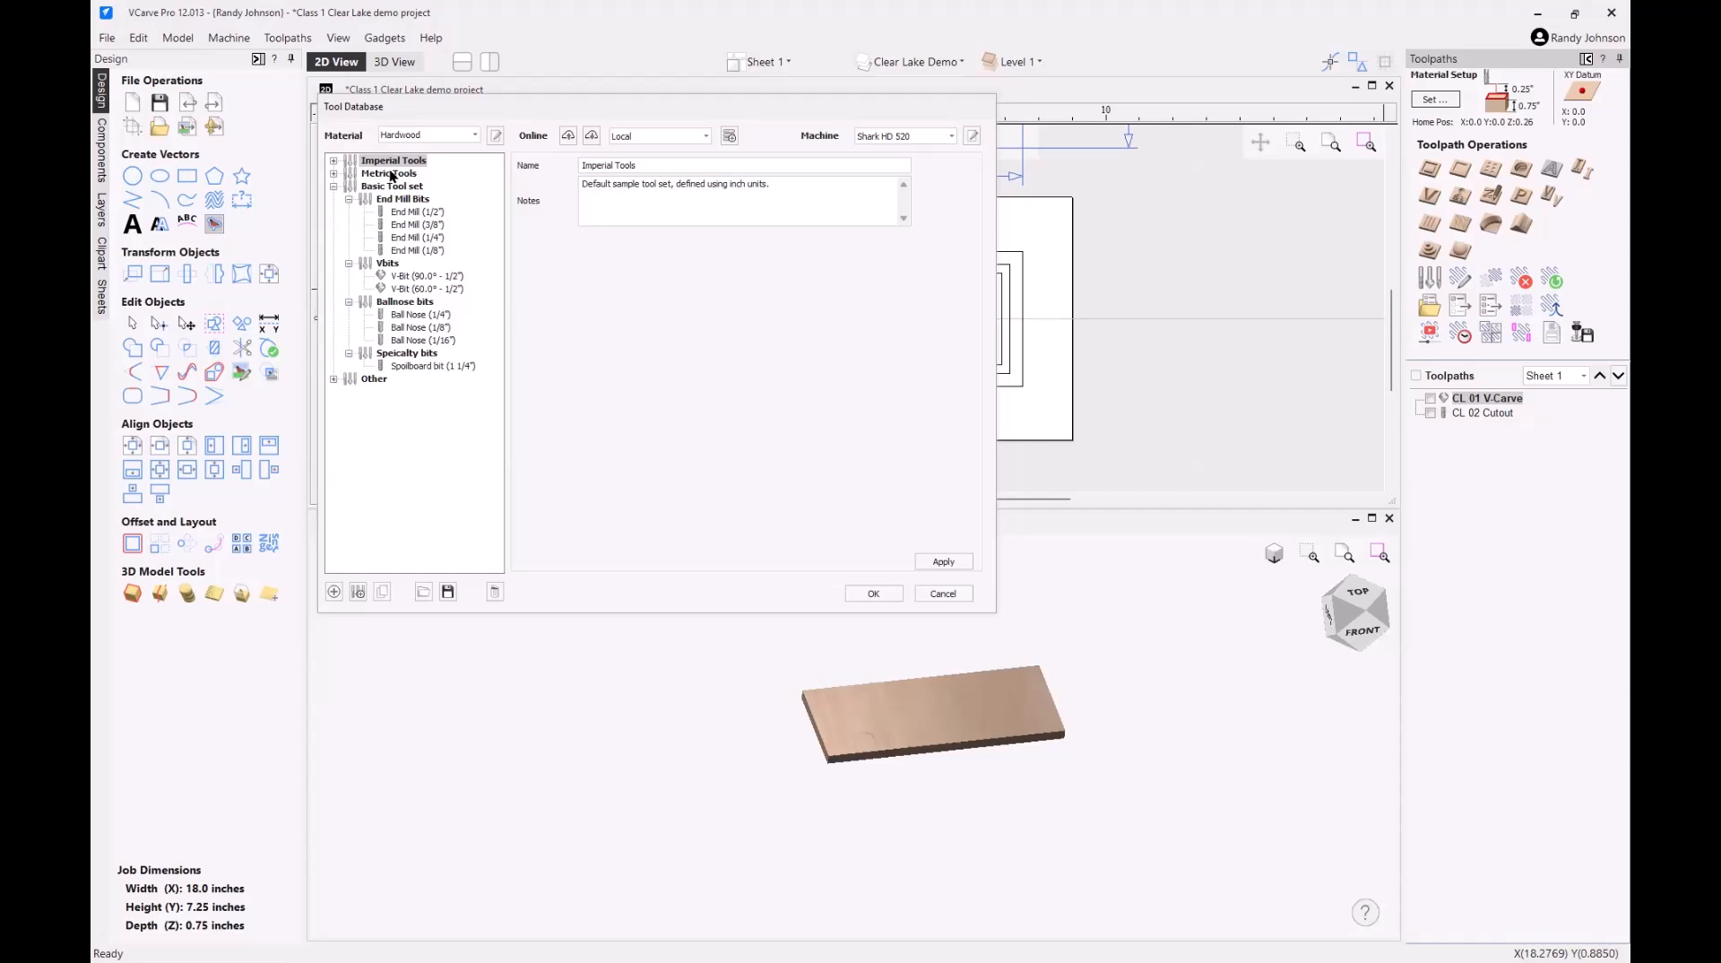
pyautogui.click(334, 186)
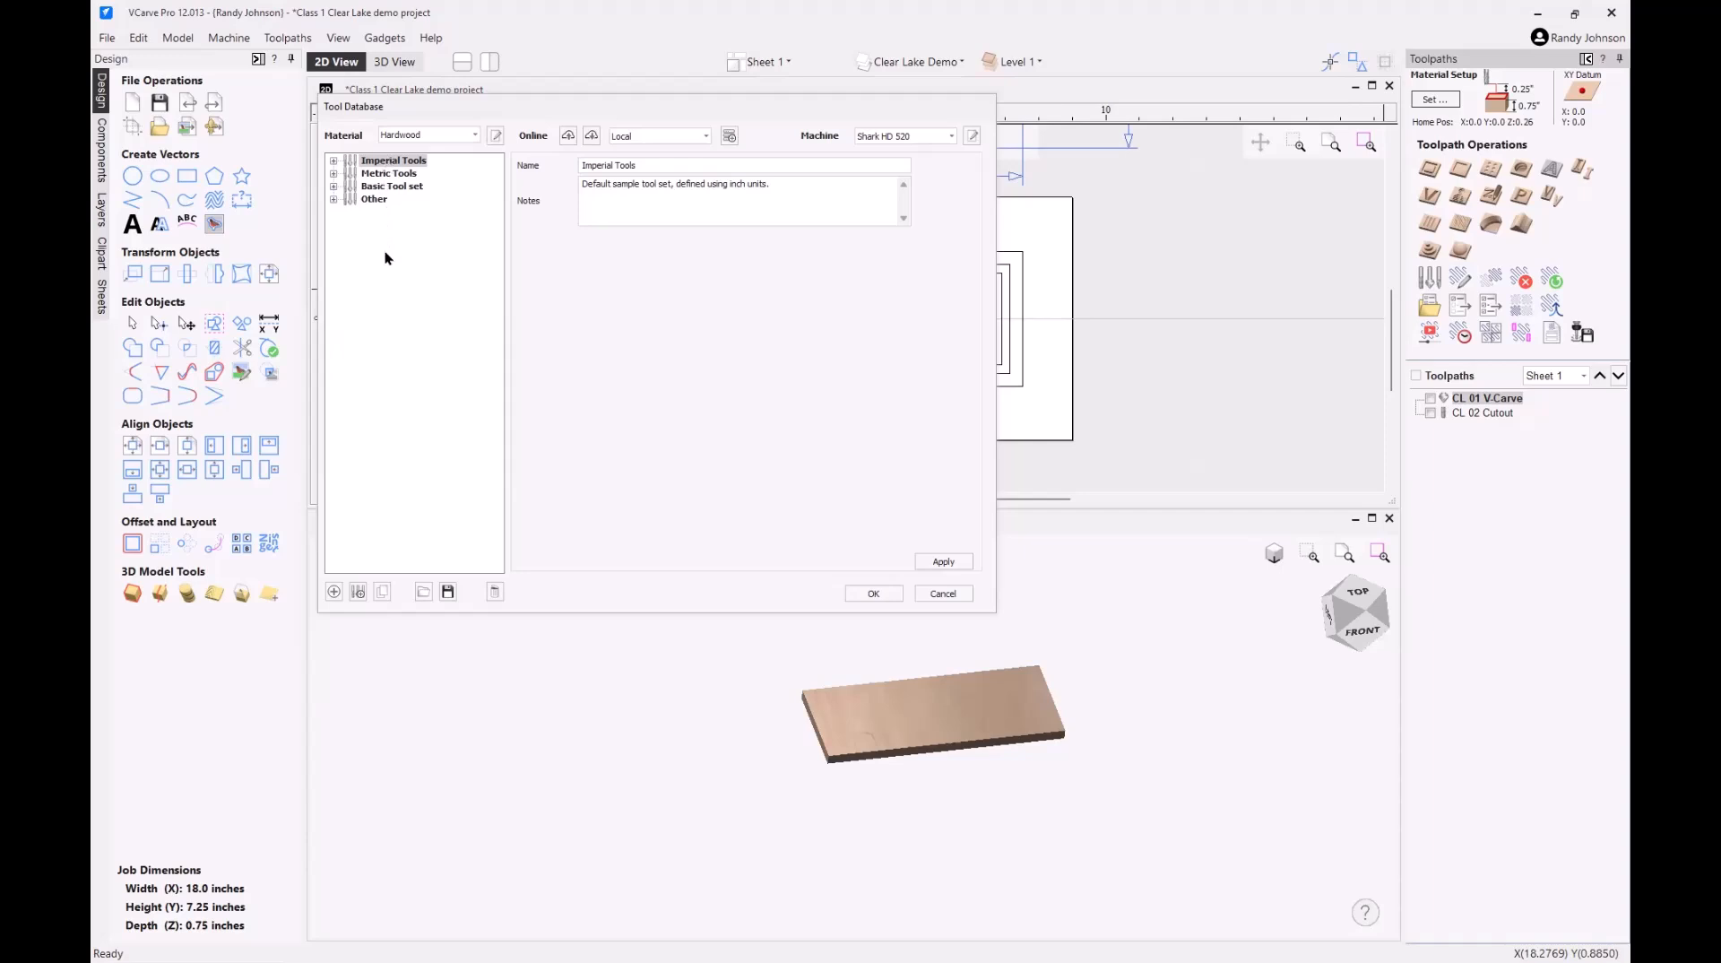
# - Add a new top-level group to the tool database and name it My Shop bits
pyautogui.click(374, 200)
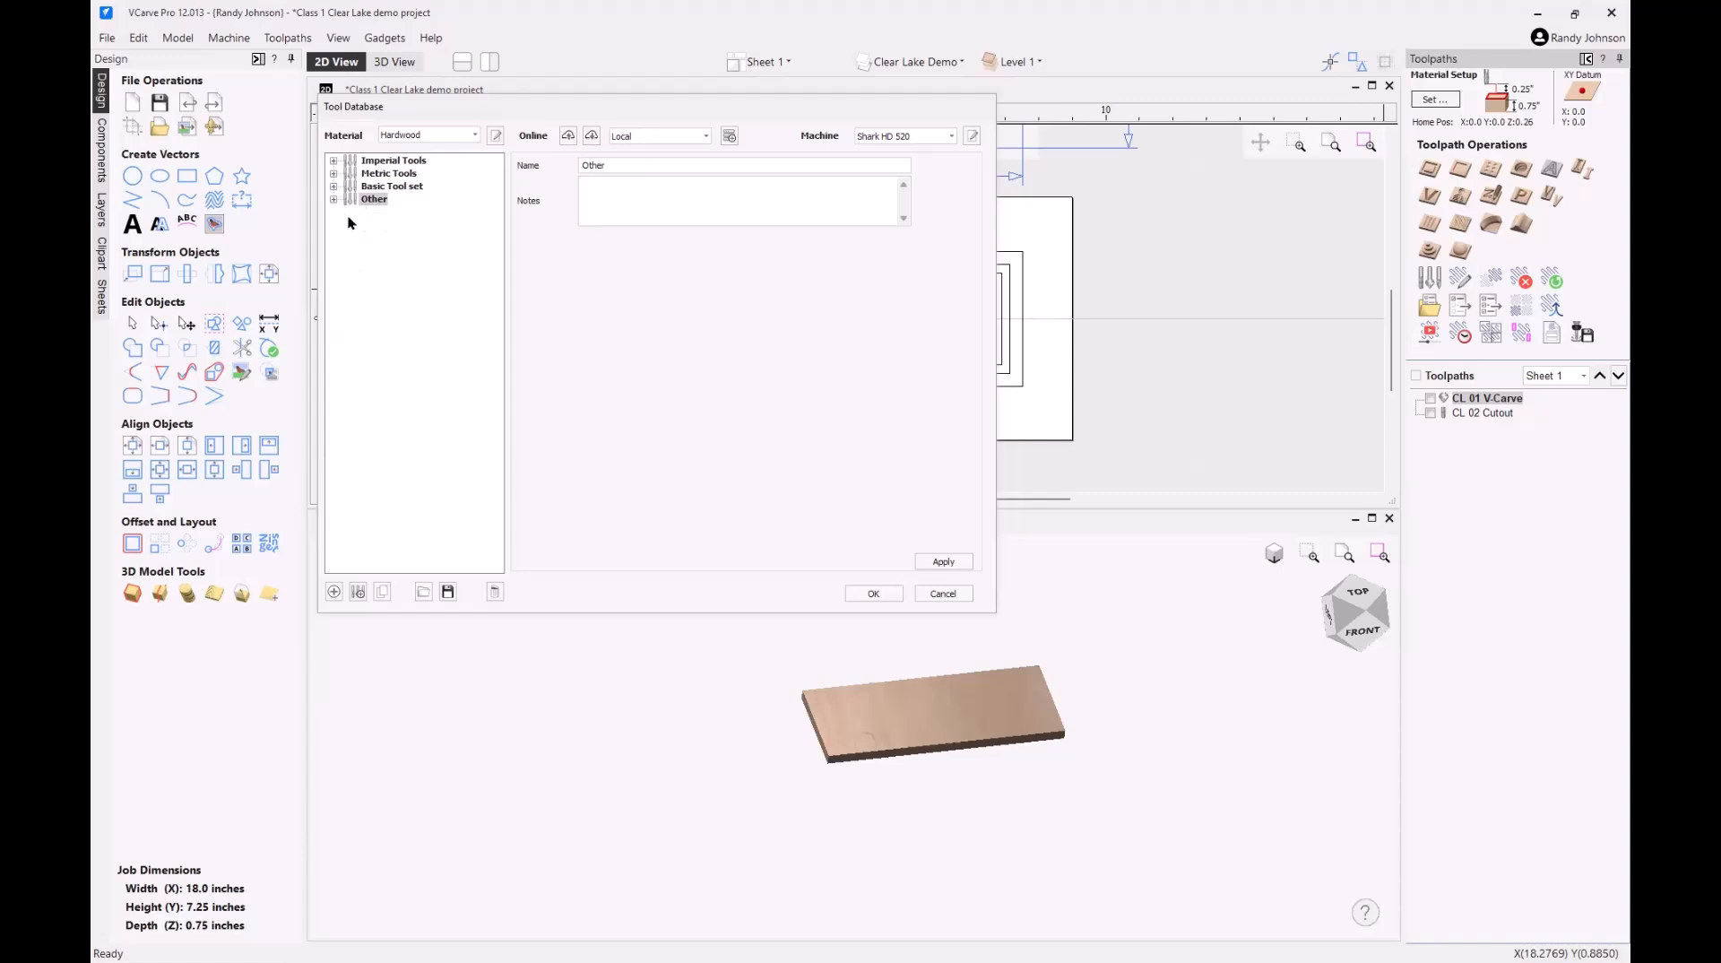
pyautogui.click(357, 592)
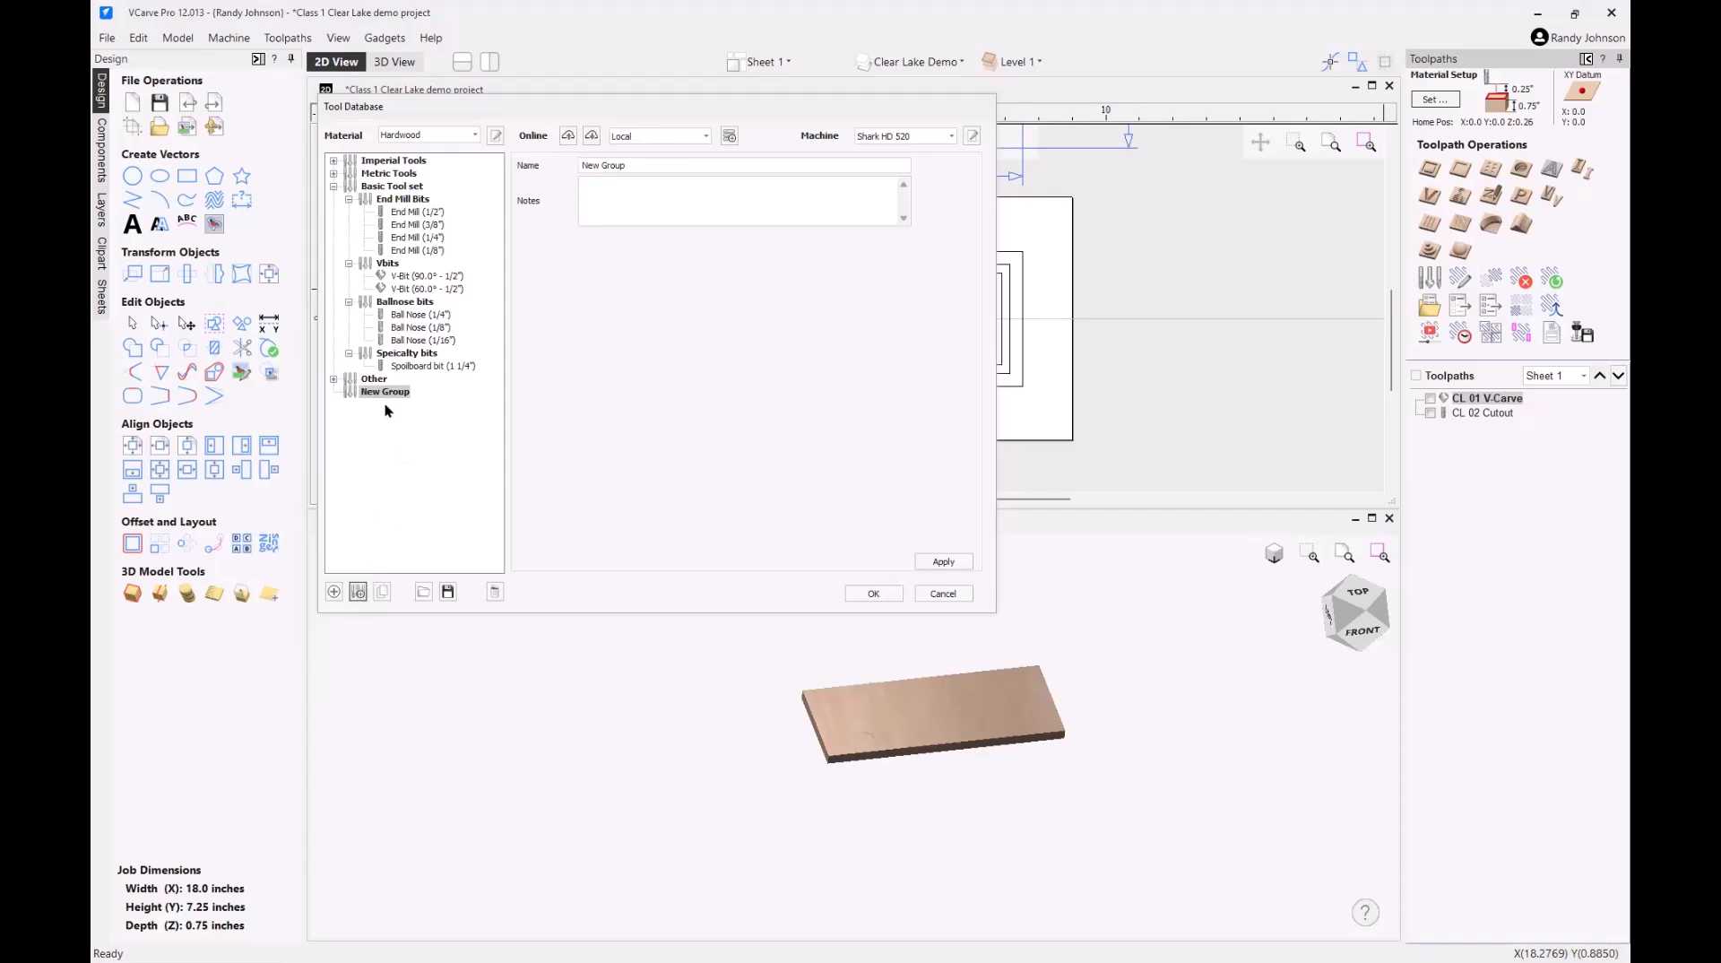
pyautogui.click(334, 186)
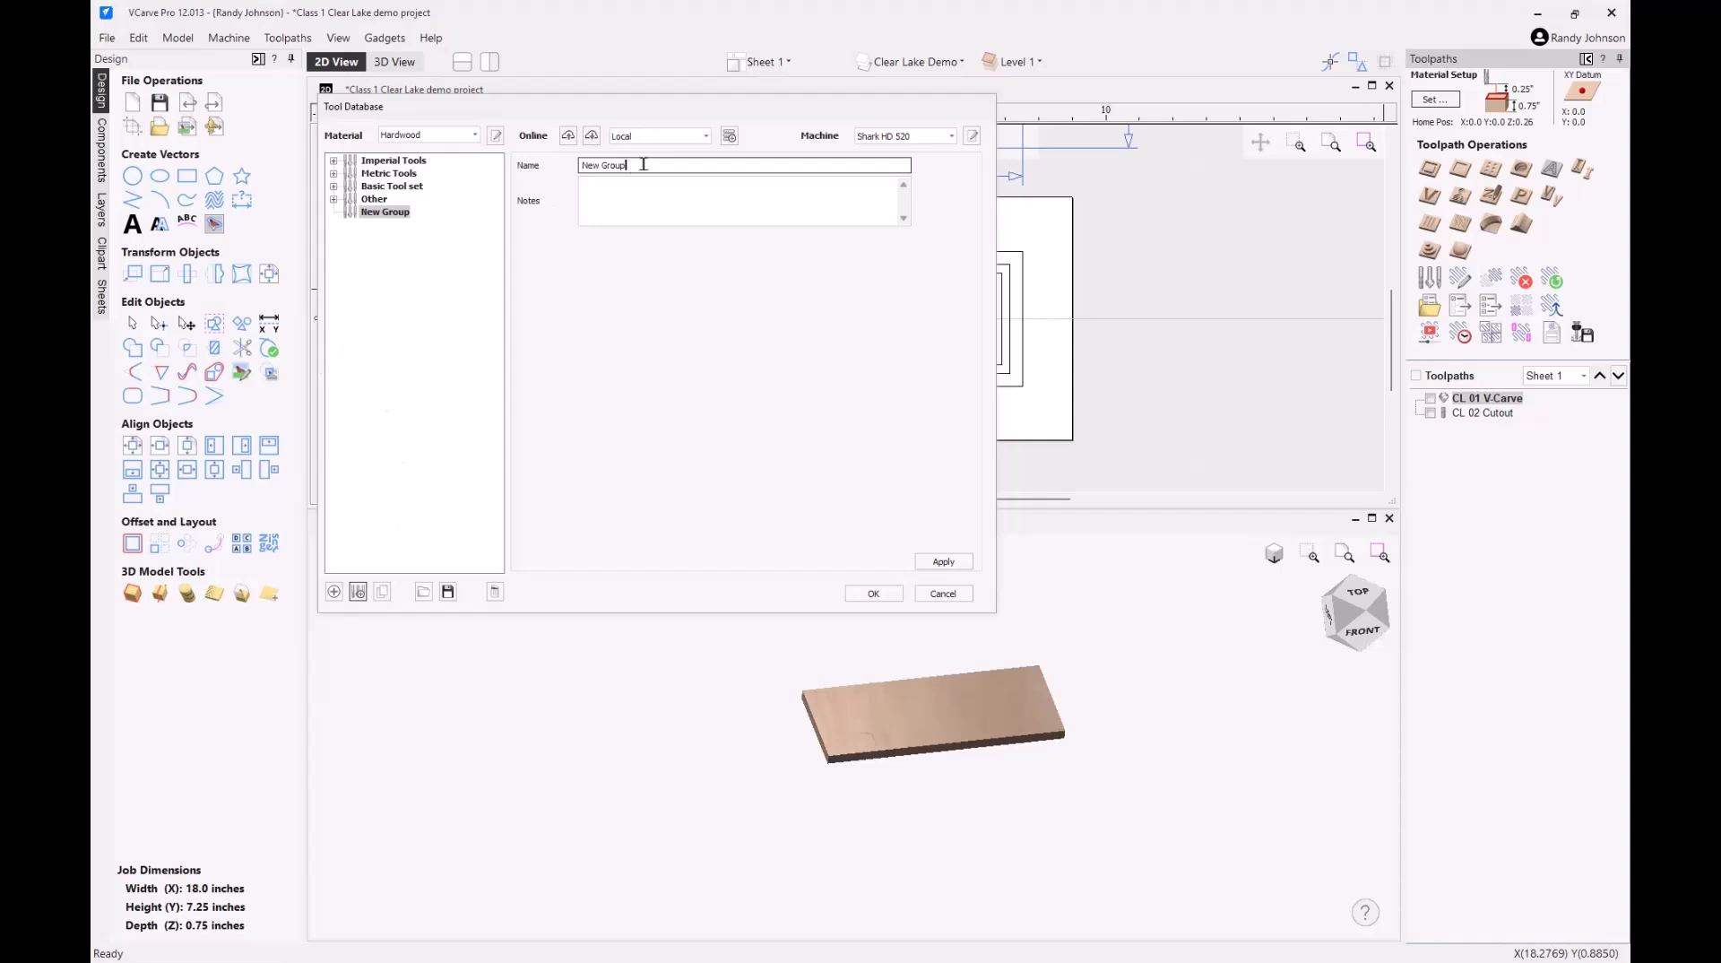
pyautogui.moveTo(644, 166); pyautogui.dragTo(529, 165)
pyautogui.write('My Shop bits')
pyautogui.click(945, 560)
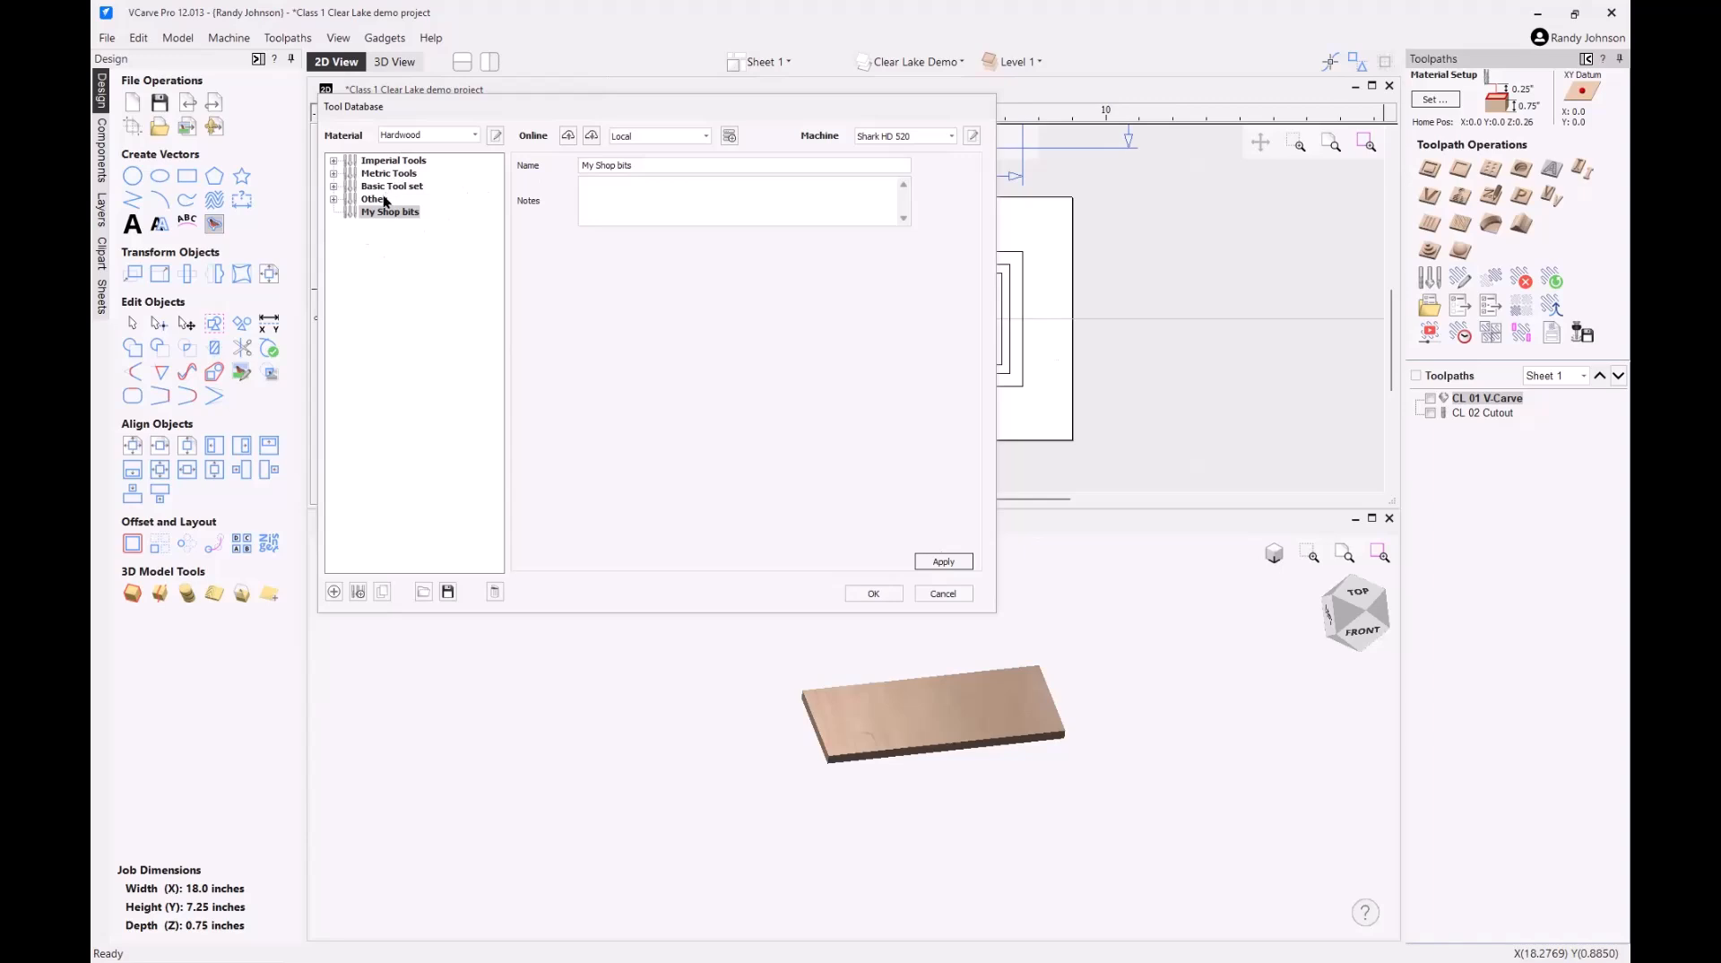
# - Check how the Other group is organised and add a subgroup named End Mill bits inside My Shop bits
pyautogui.click(332, 199)
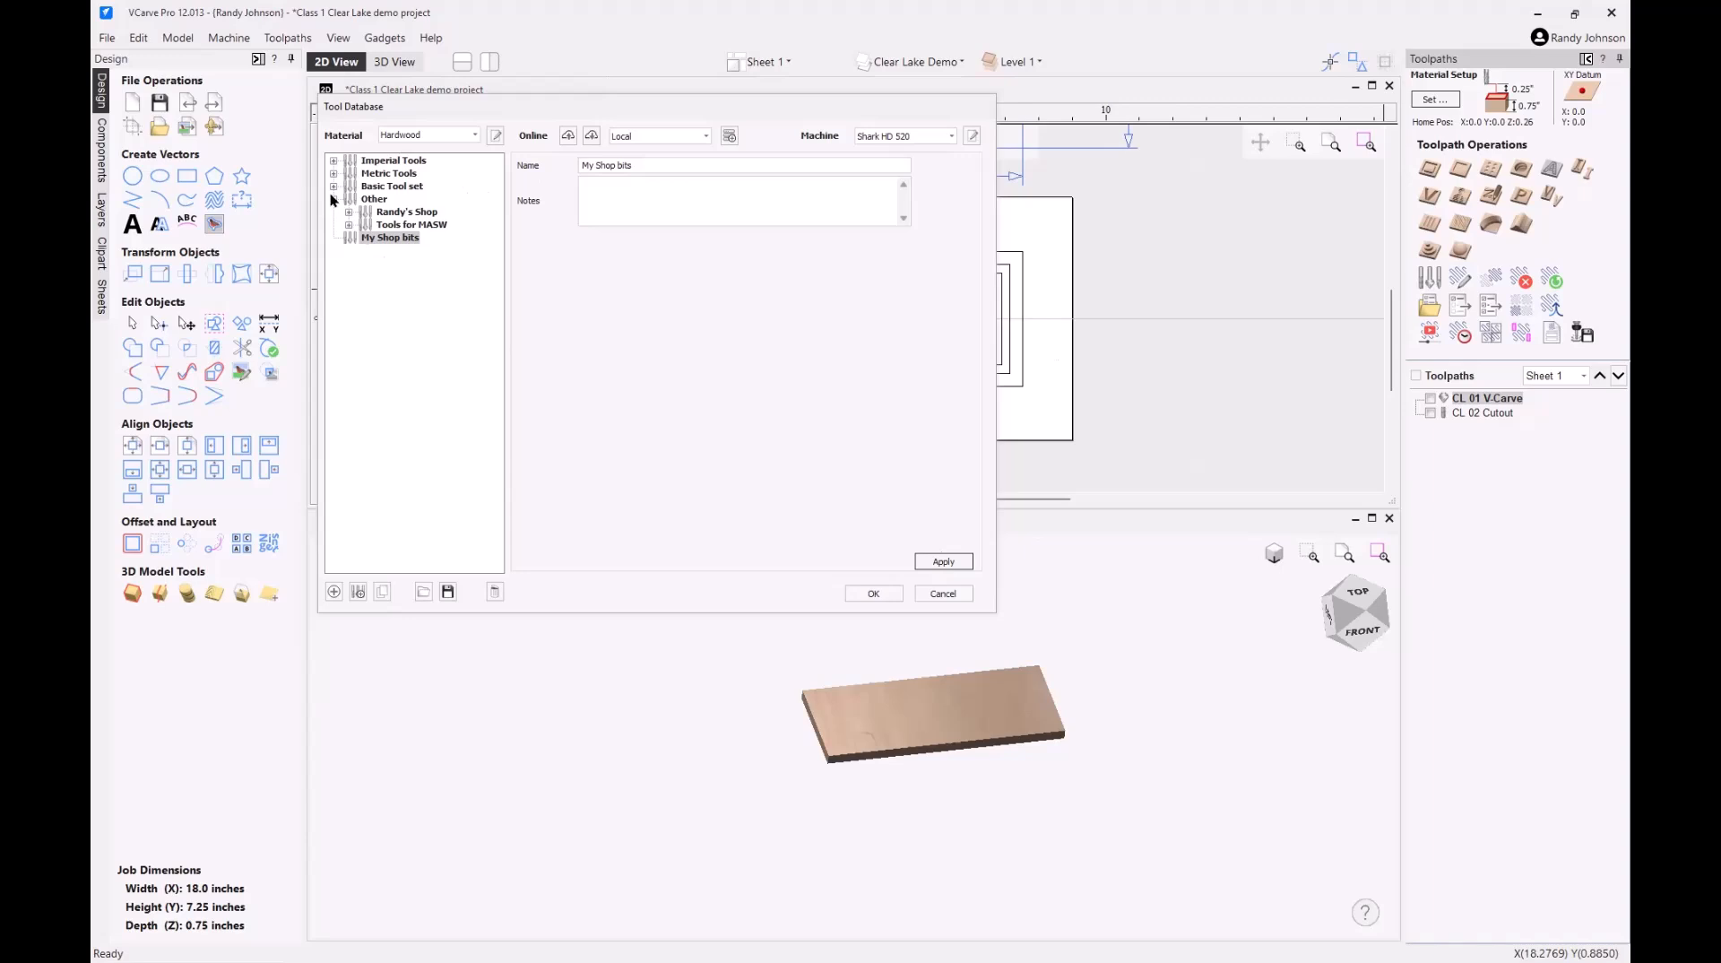
pyautogui.click(333, 199)
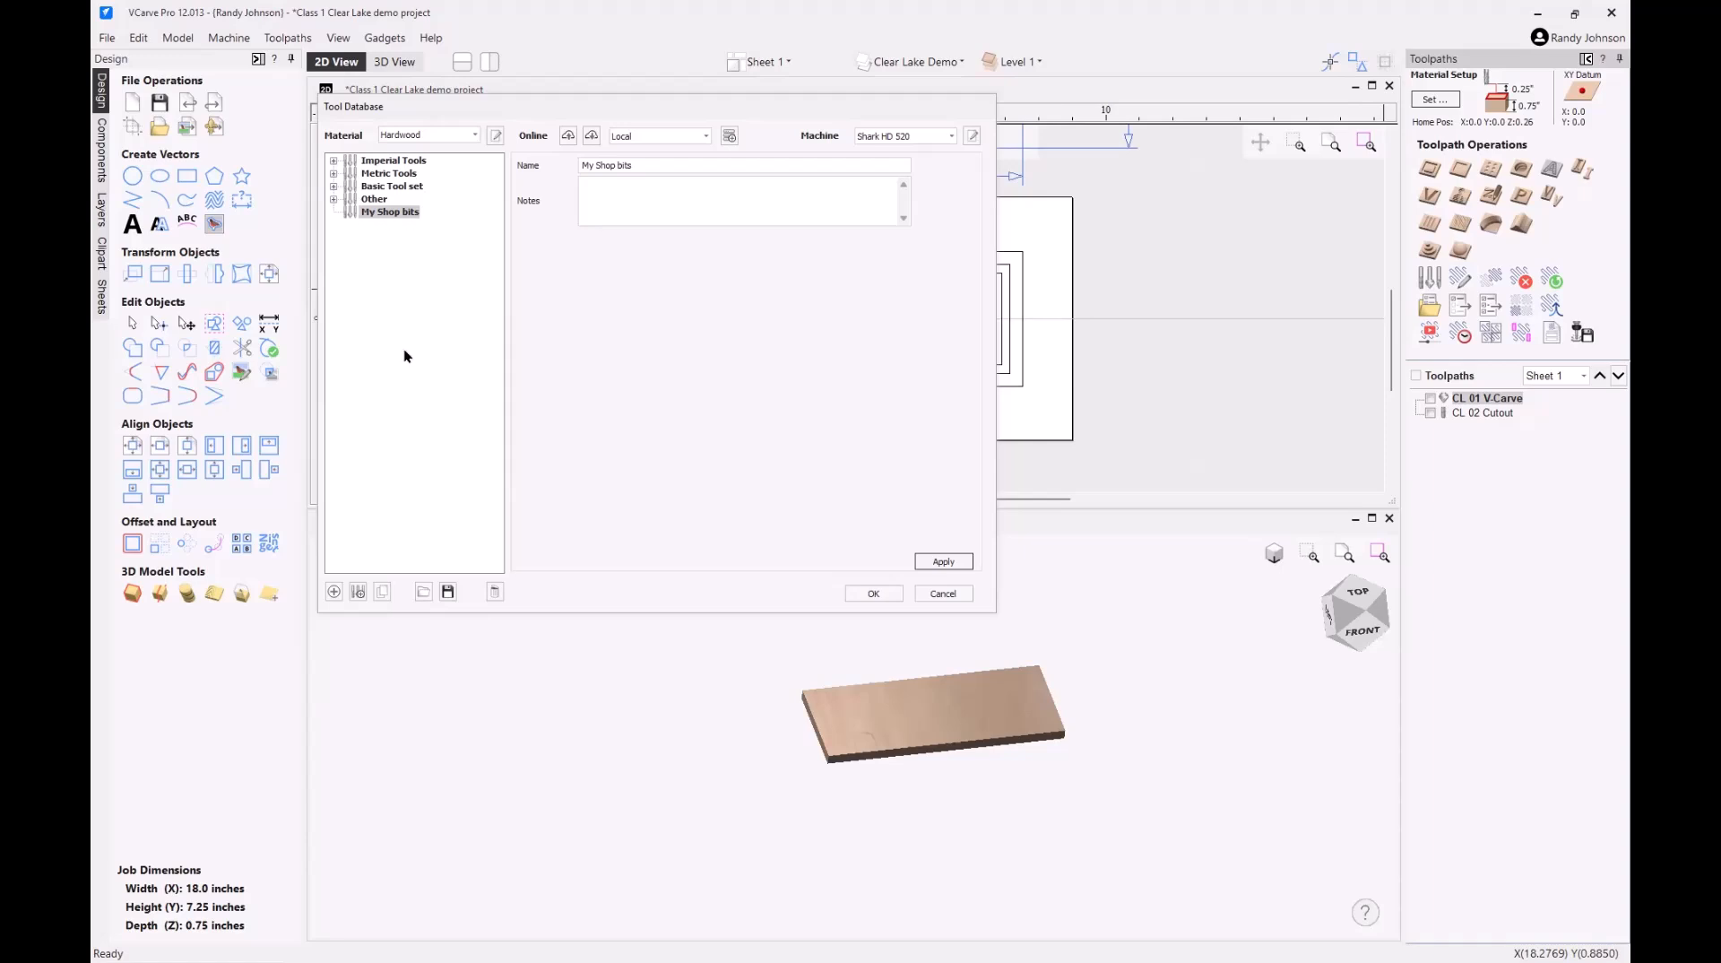
pyautogui.click(358, 592)
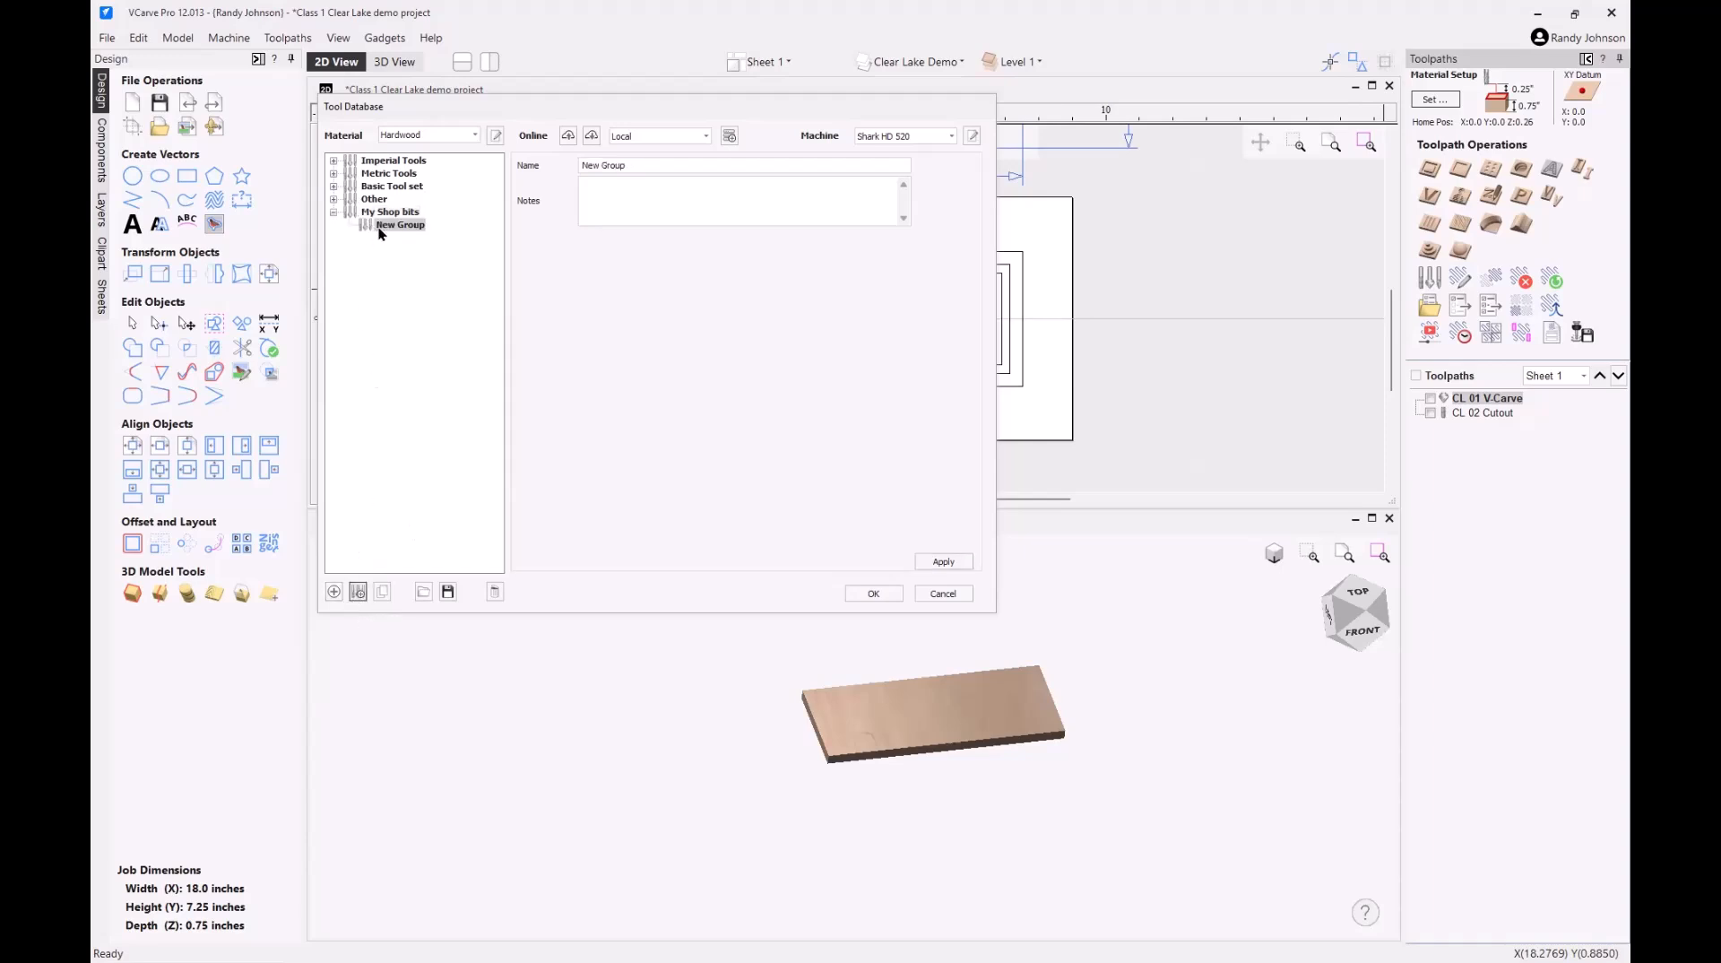
pyautogui.moveTo(642, 165); pyautogui.dragTo(535, 166)
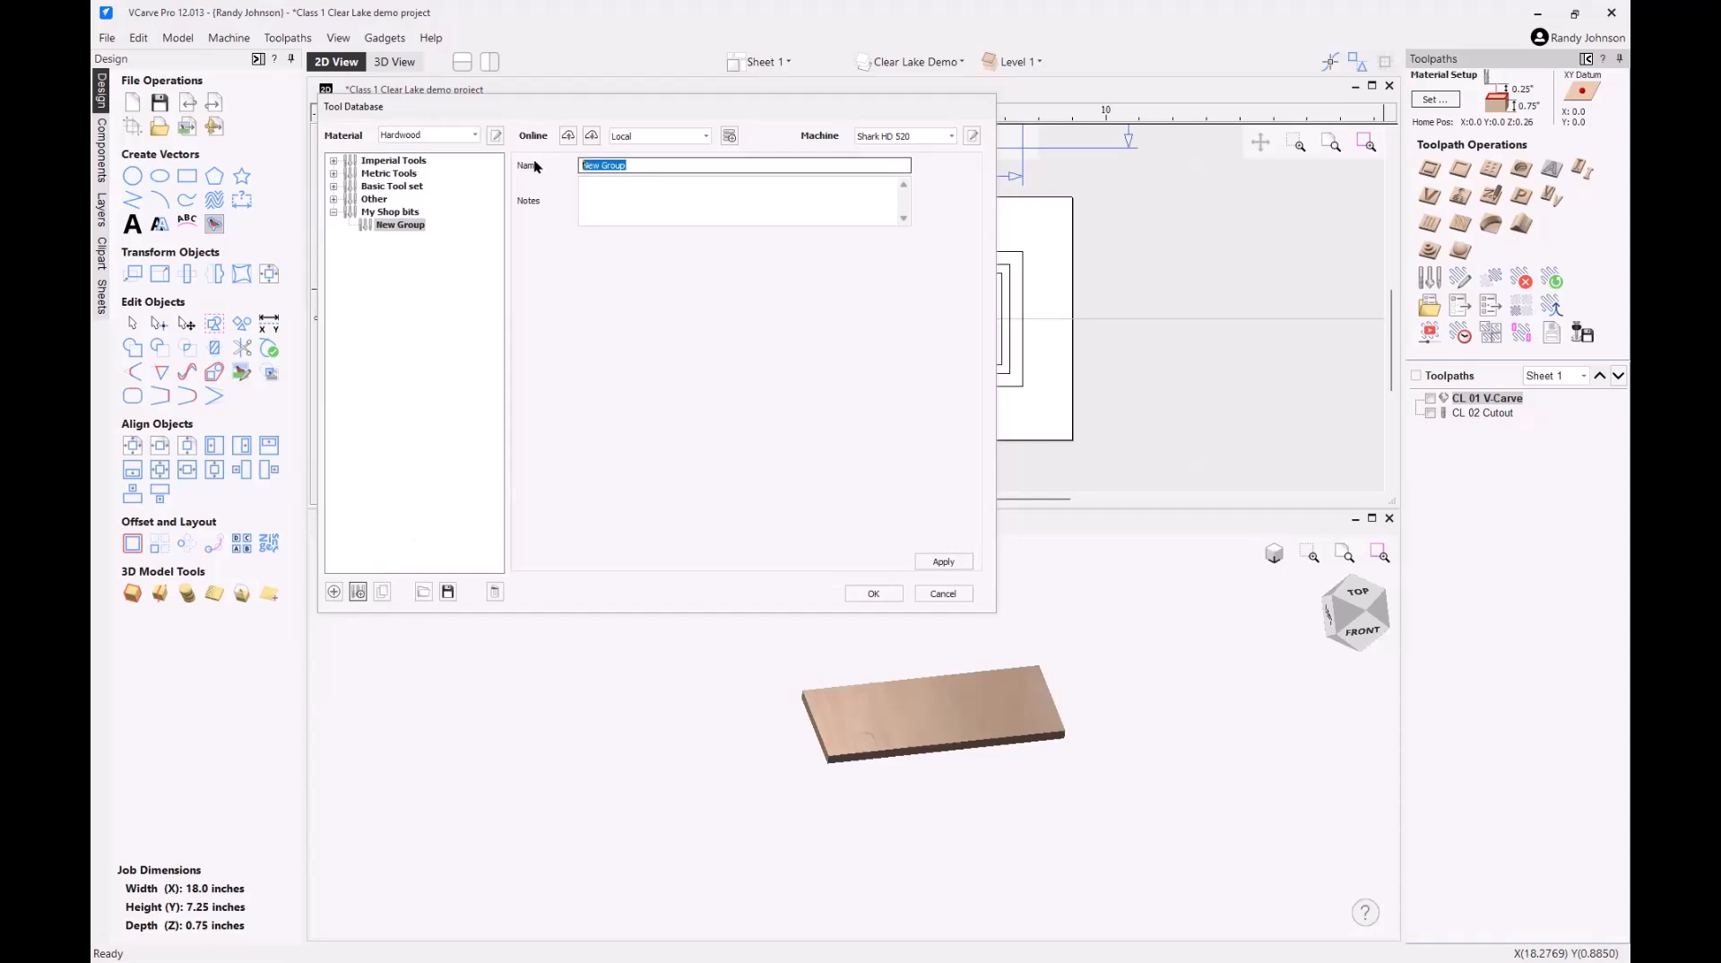
pyautogui.write('End Mill bits')
pyautogui.click(956, 561)
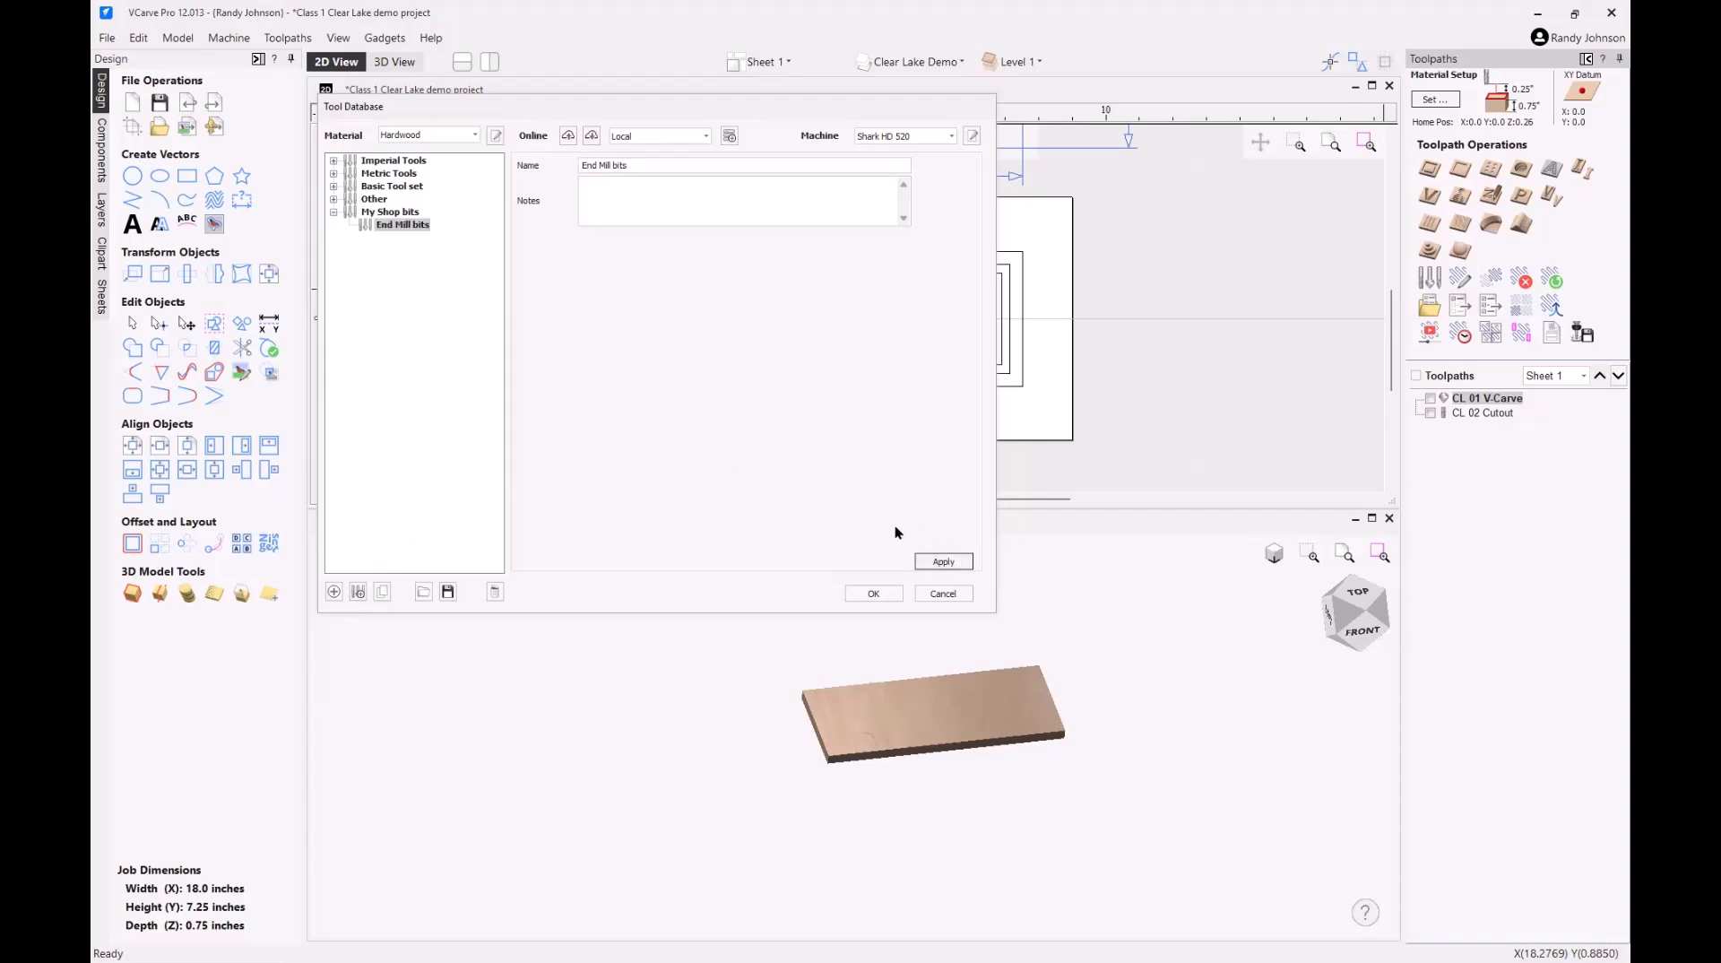
# - Add another subgroup inside My Shop bits and name it Vbits
pyautogui.click(409, 214)
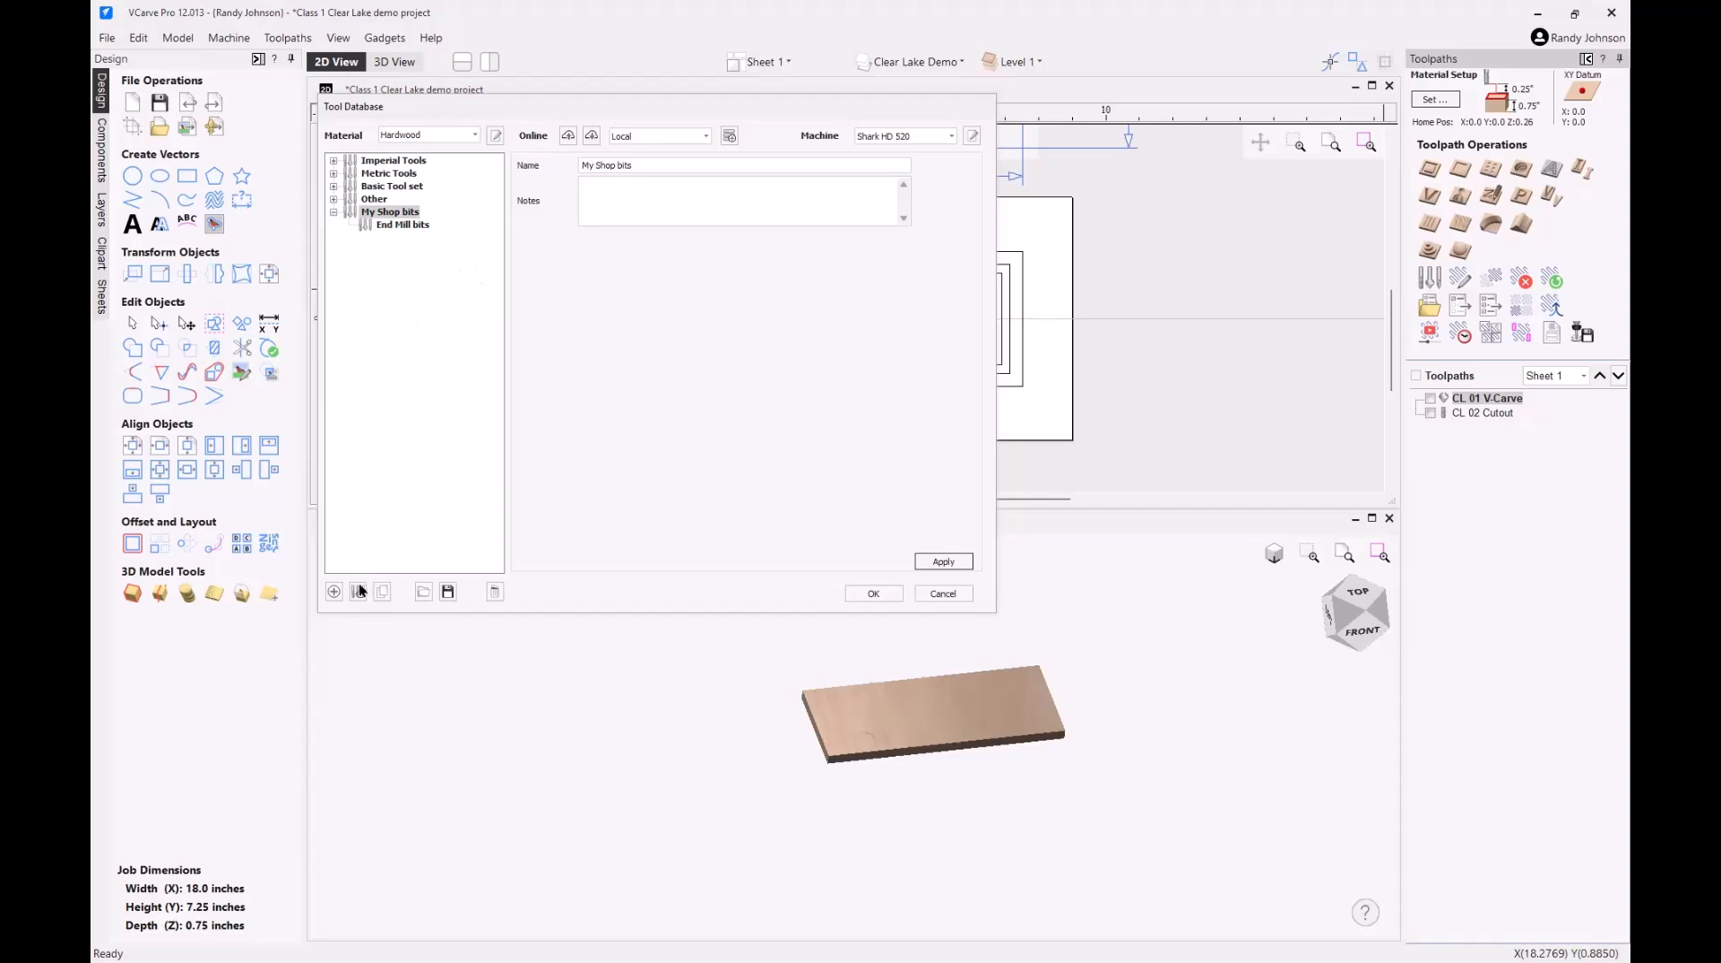
pyautogui.click(359, 592)
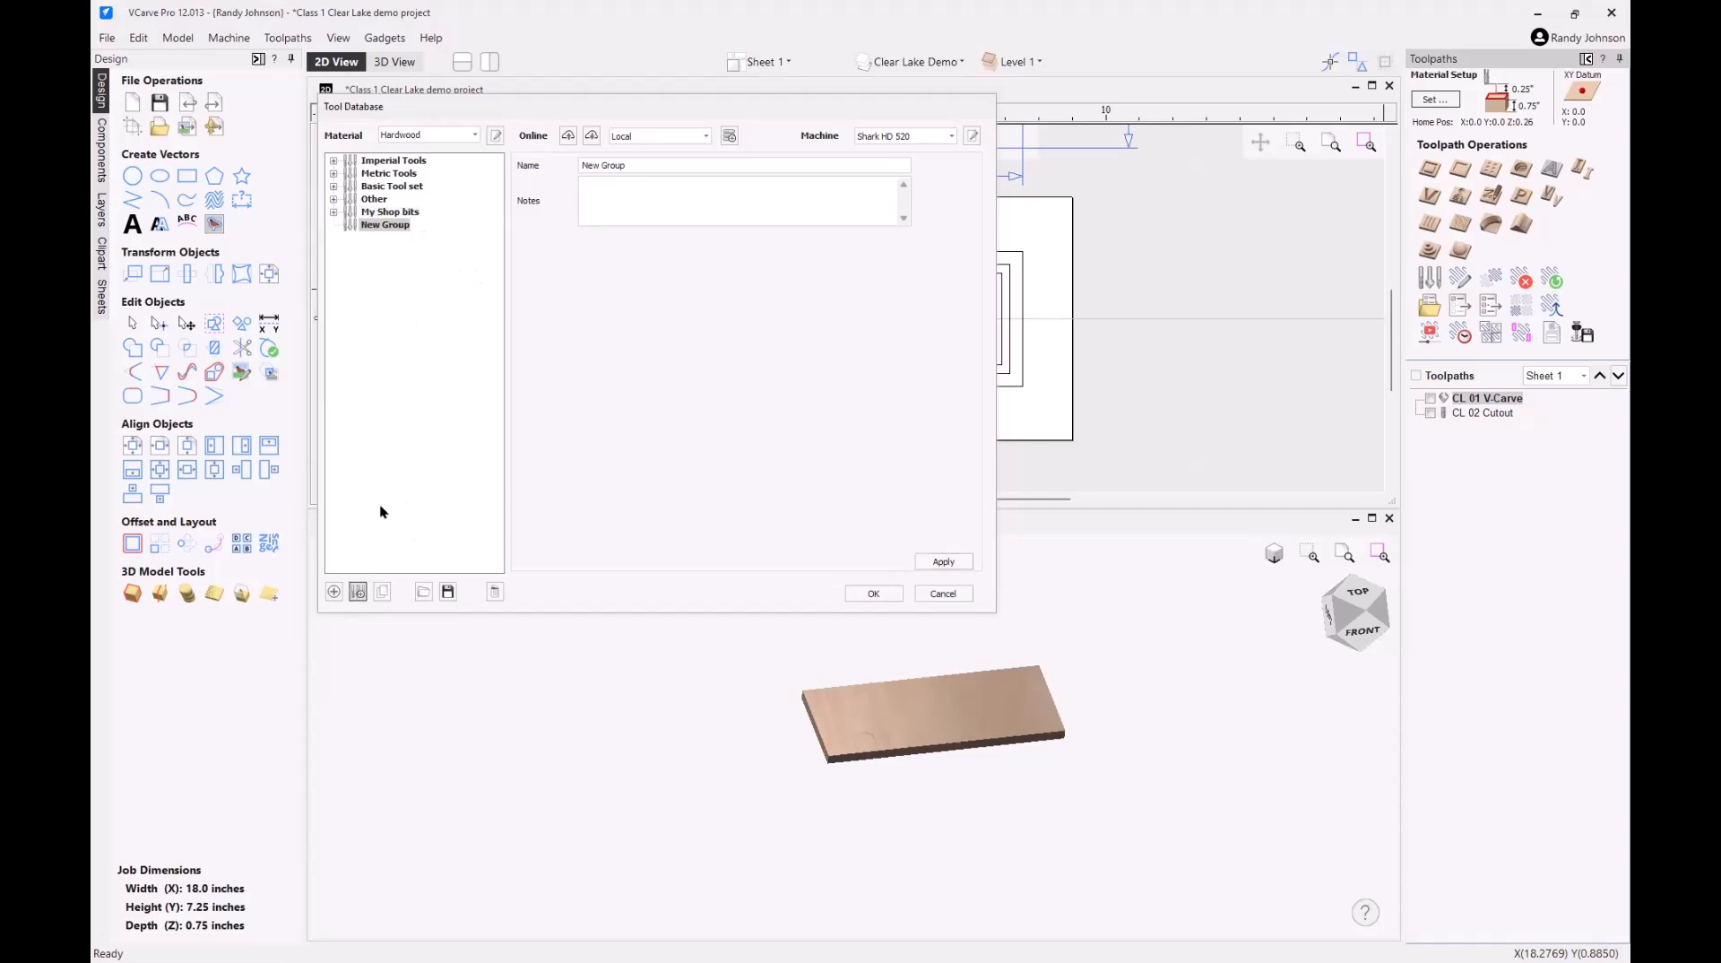
pyautogui.click(333, 212)
pyautogui.moveTo(352, 239); pyautogui.dragTo(374, 220)
pyautogui.moveTo(695, 161); pyautogui.dragTo(529, 183)
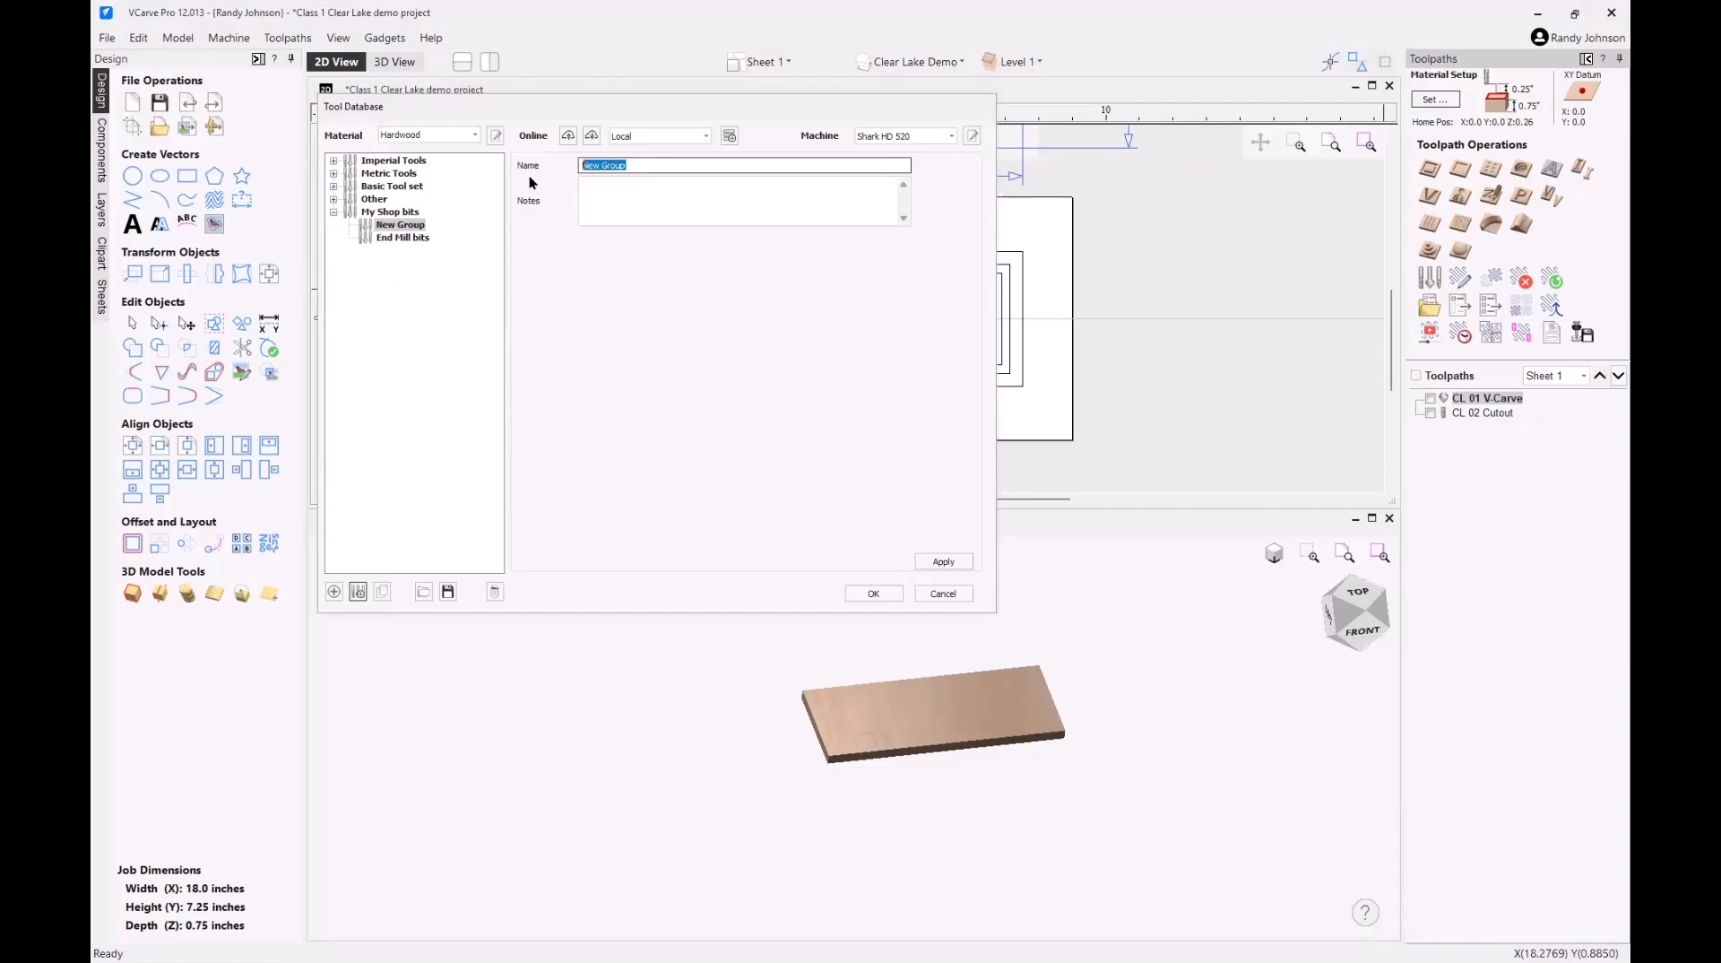
pyautogui.write('Vbits')
pyautogui.click(948, 557)
# - Create a third subgroup in My Shop bits and name it Ball nose bits
pyautogui.click(394, 213)
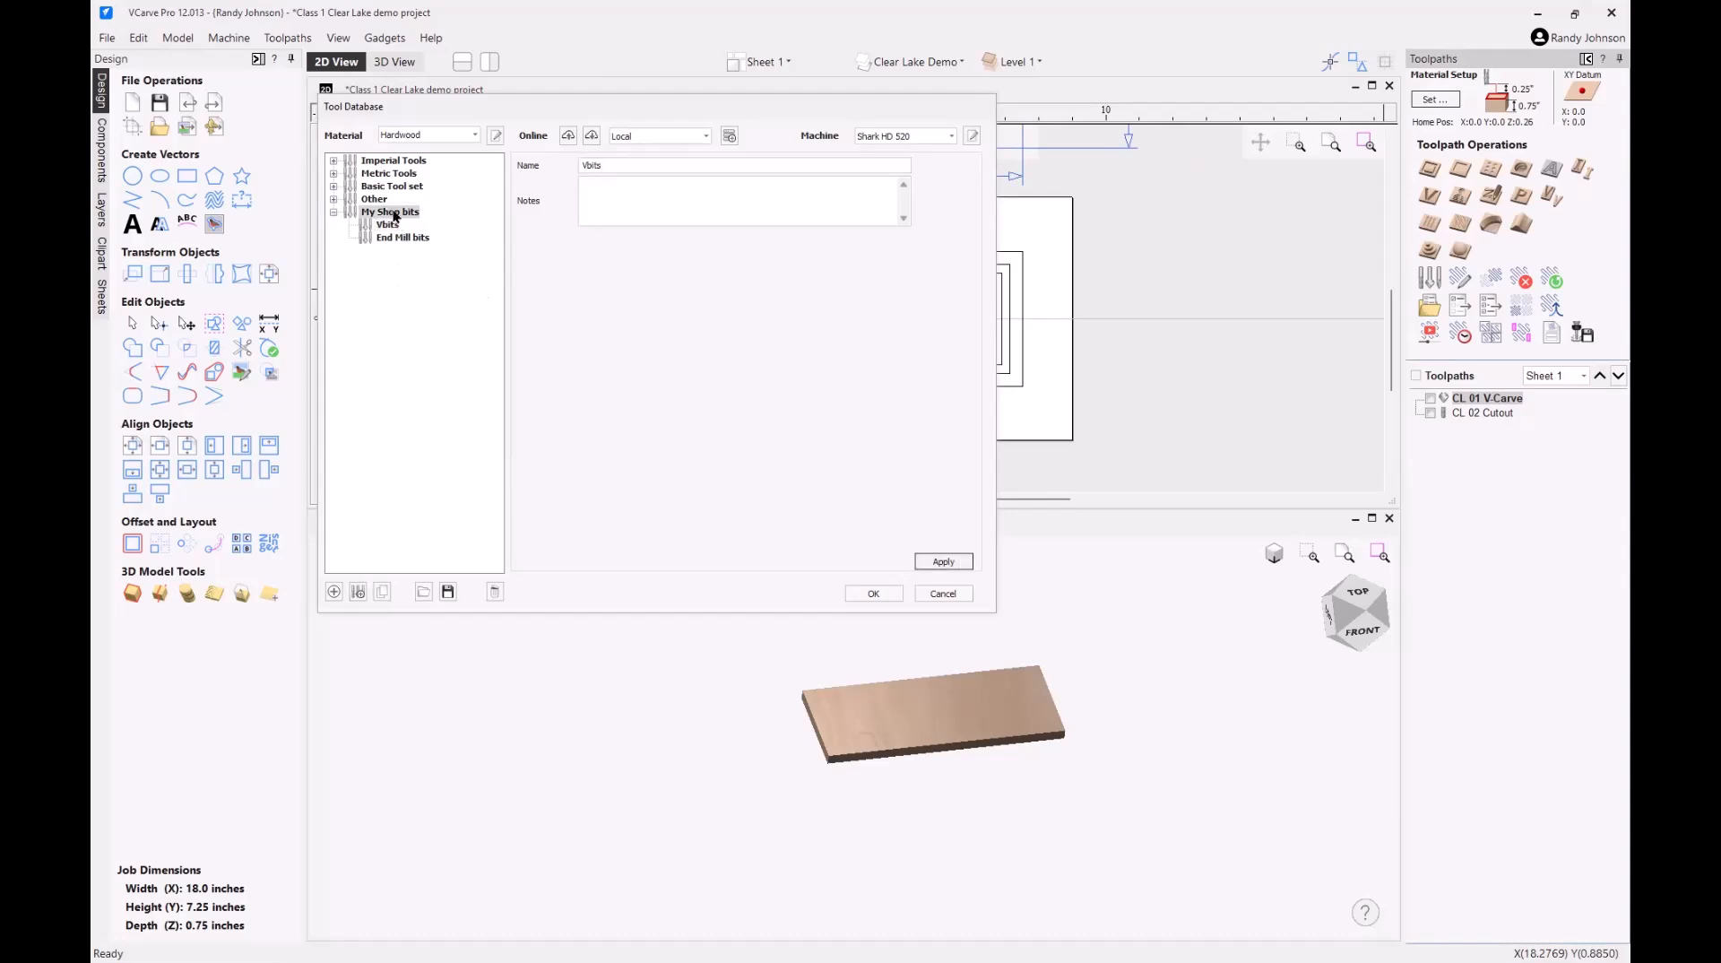
pyautogui.click(359, 592)
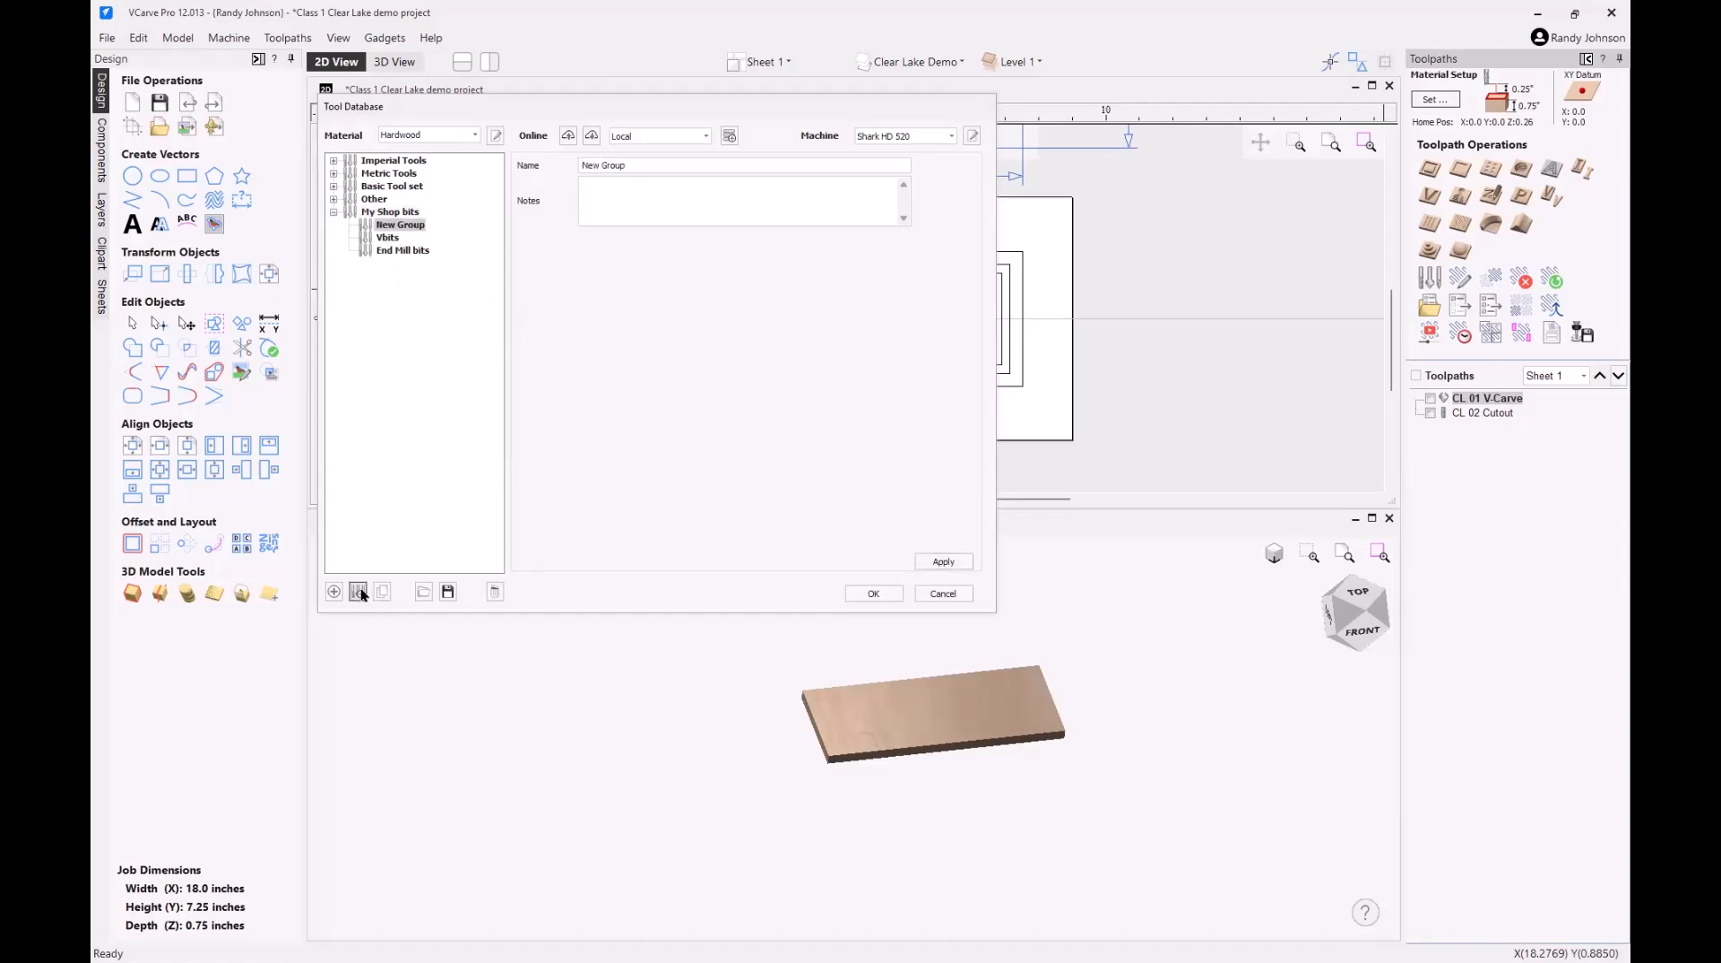
pyautogui.moveTo(642, 165); pyautogui.dragTo(558, 176)
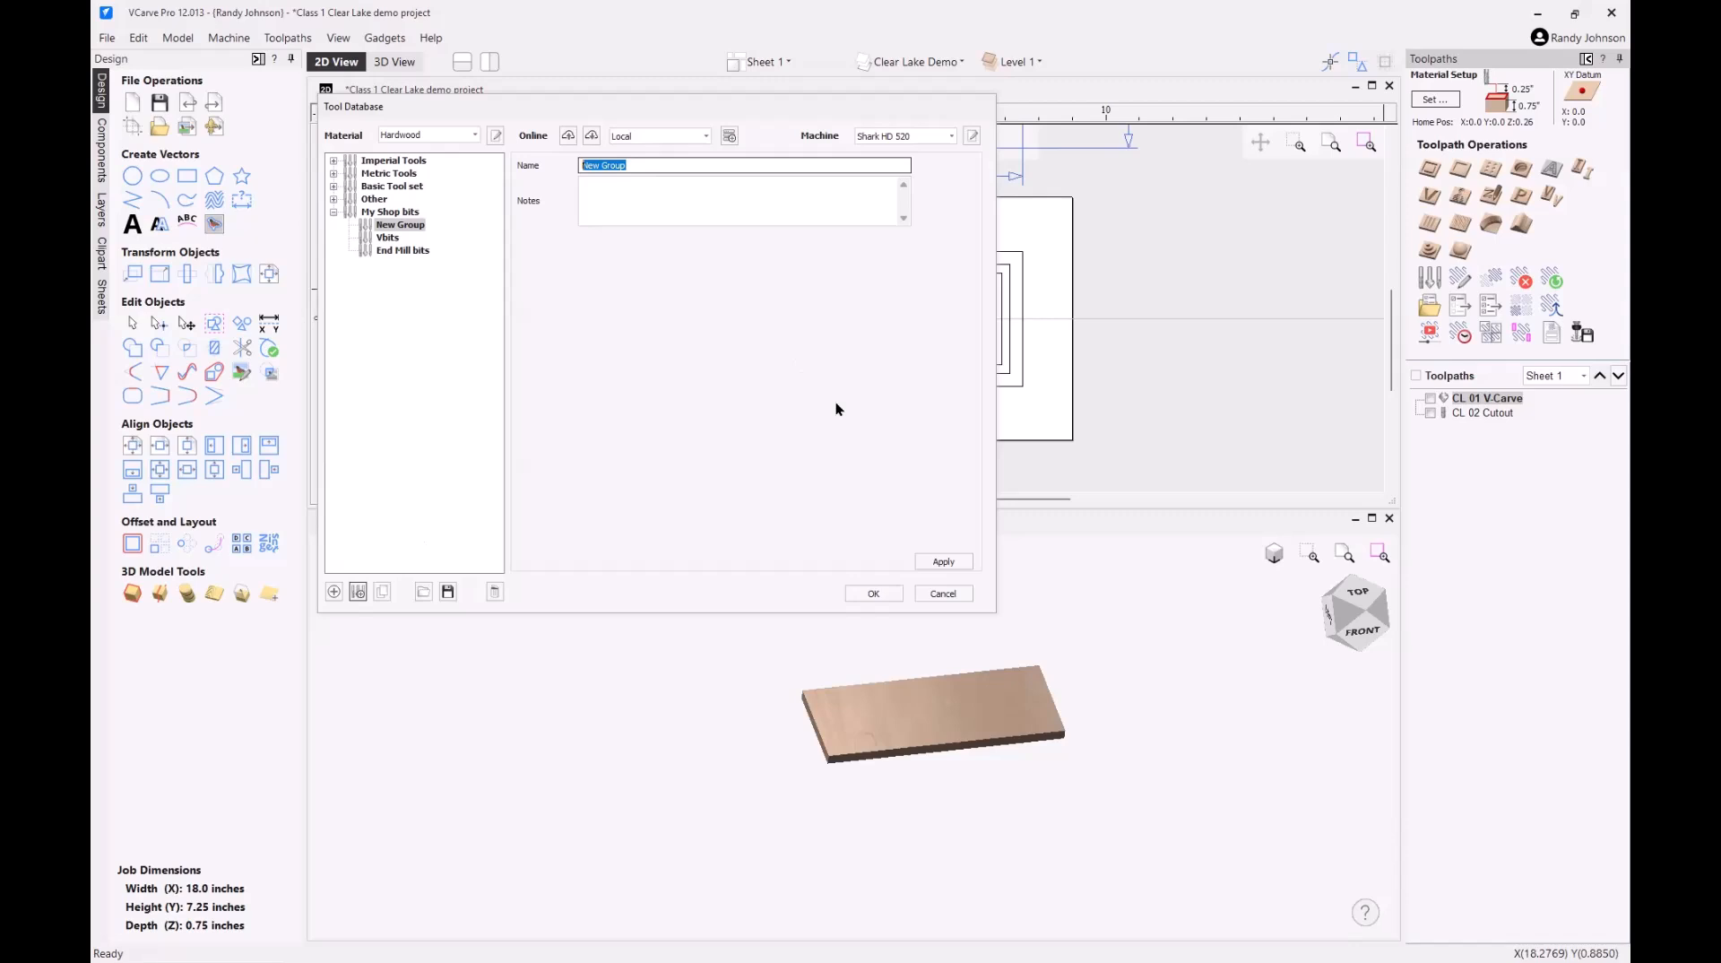
pyautogui.write('Ball nose bits')
pyautogui.click(943, 561)
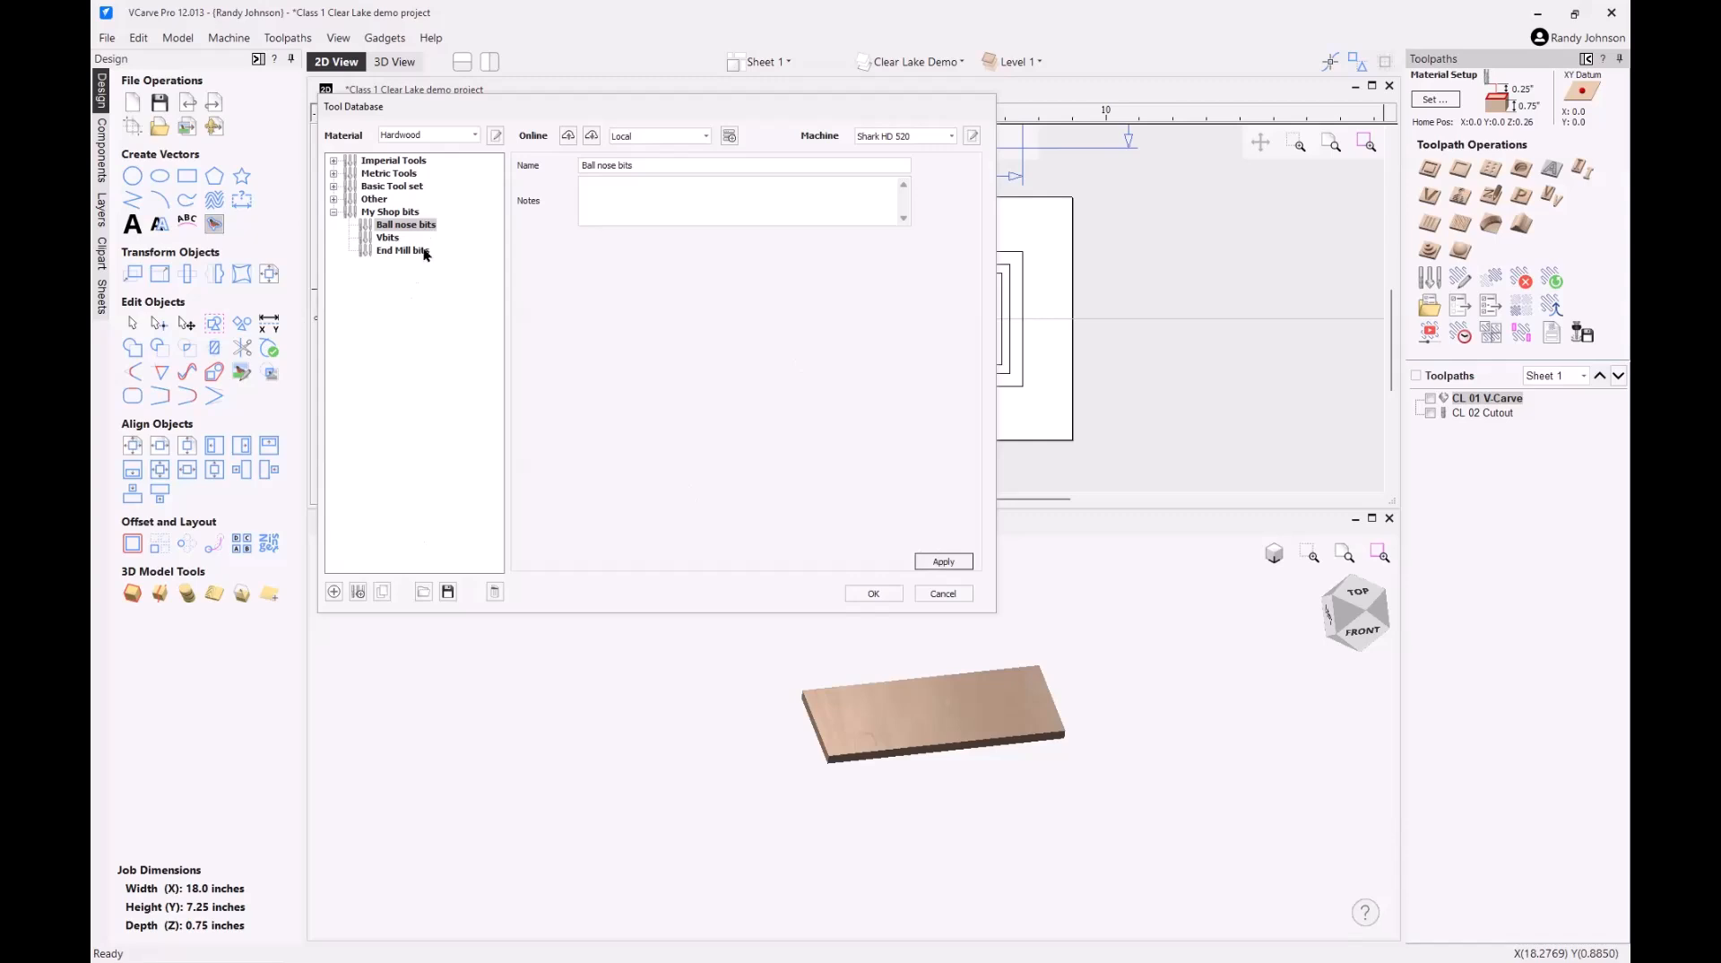
# - Move End Mill bits to the head of the subgroups and add a 0.125-inch, 2-flute End Mill with Hardwood settings to it
pyautogui.moveTo(391, 251); pyautogui.dragTo(400, 231)
pyautogui.click(333, 593)
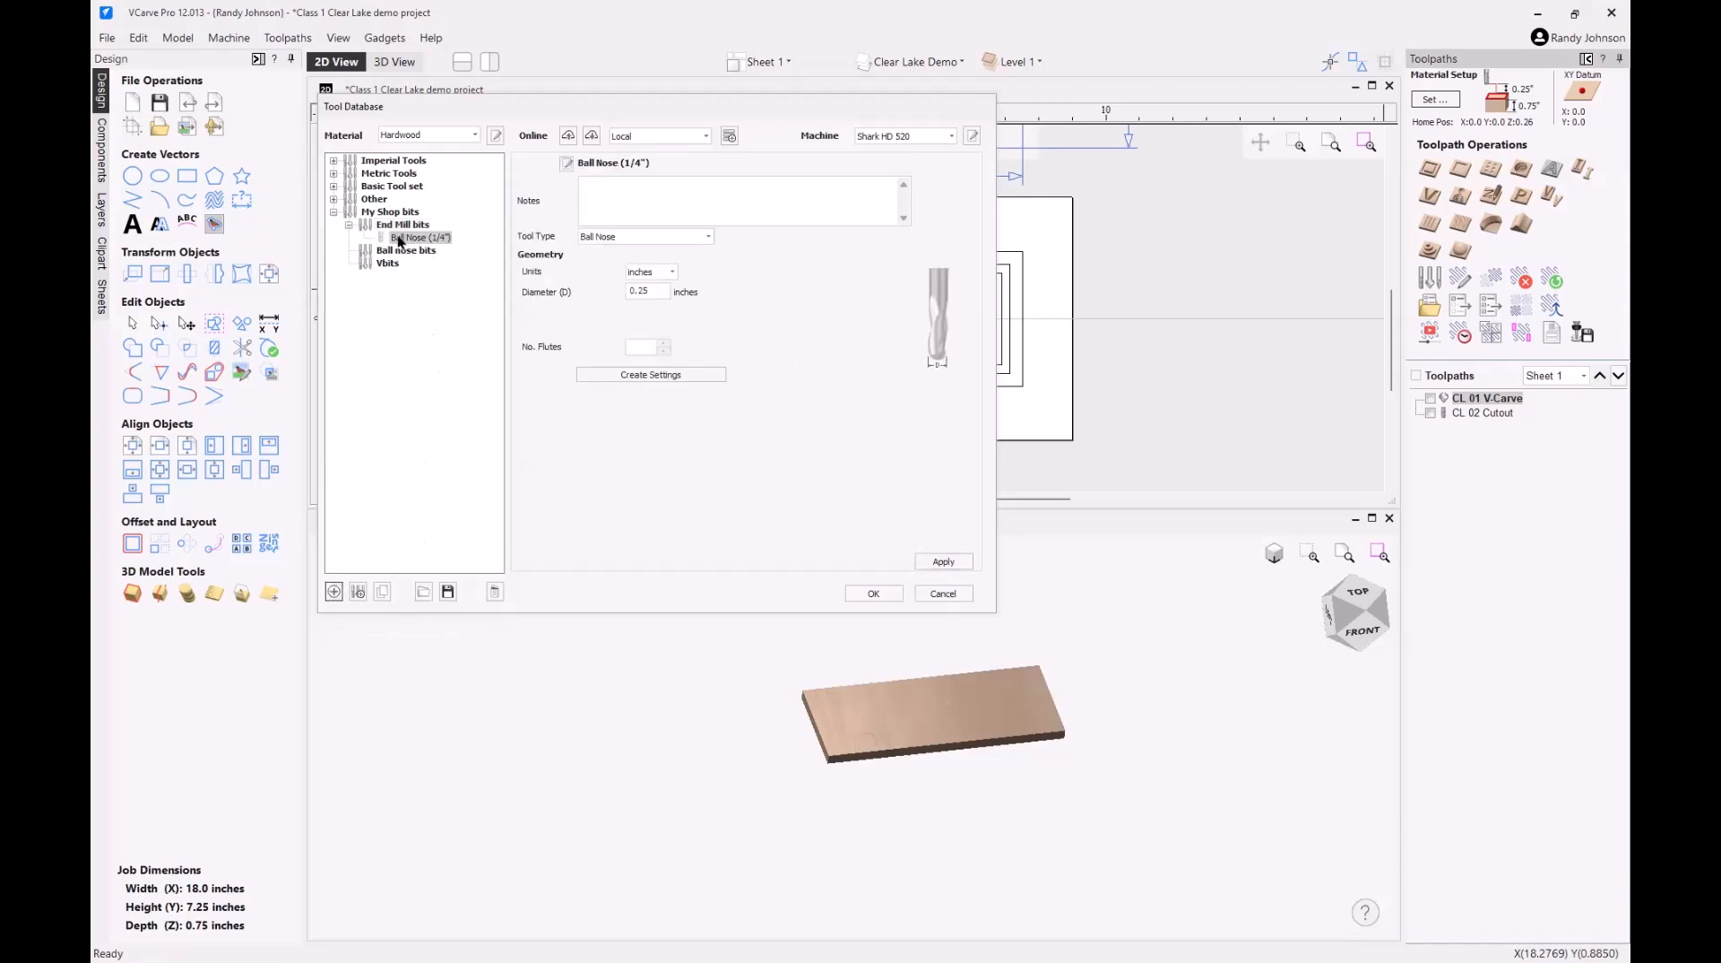
pyautogui.click(708, 237)
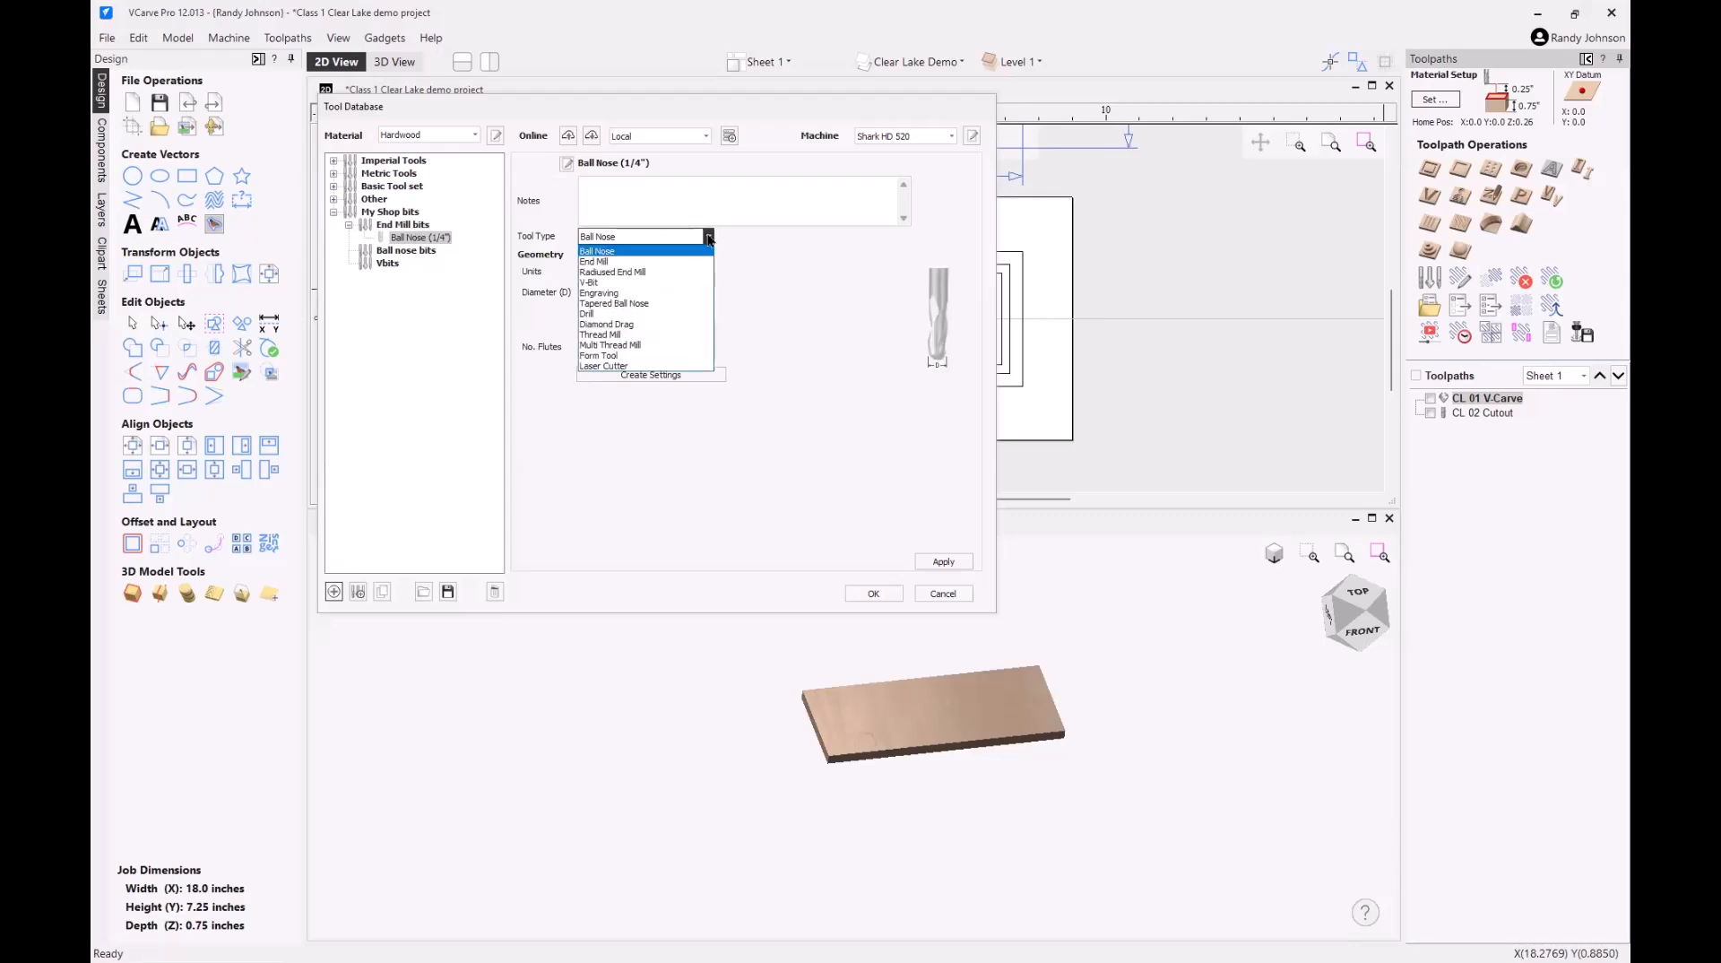
pyautogui.click(597, 262)
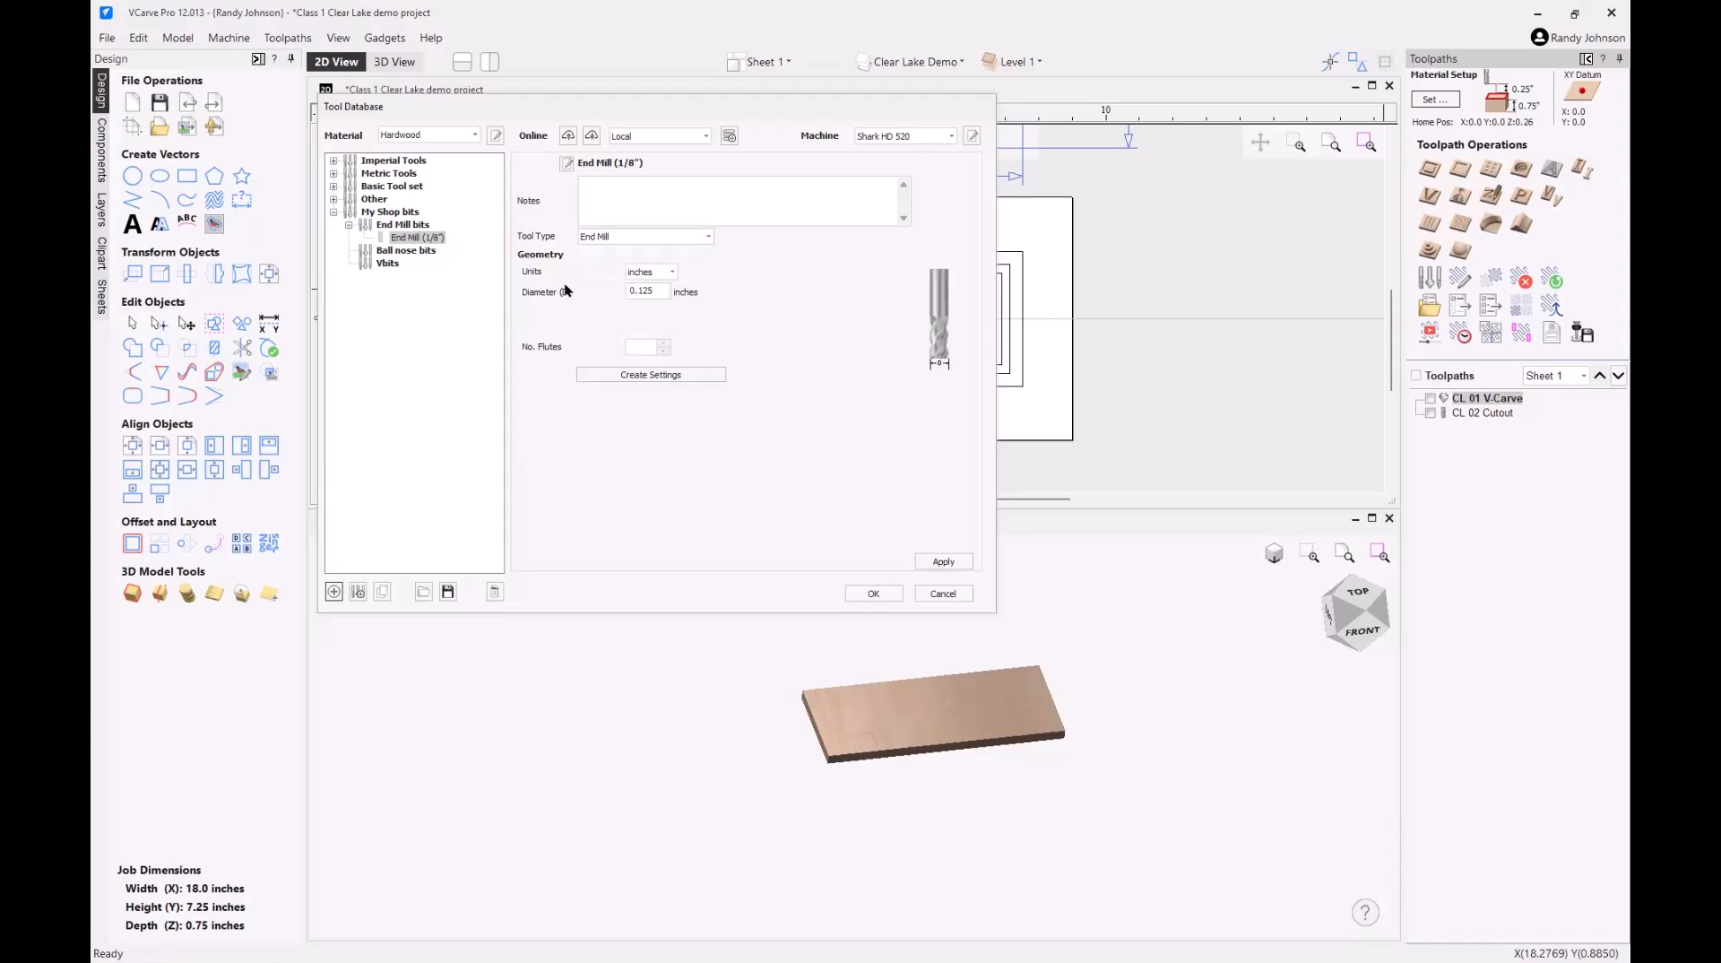
pyautogui.click(648, 291)
pyautogui.click(665, 343)
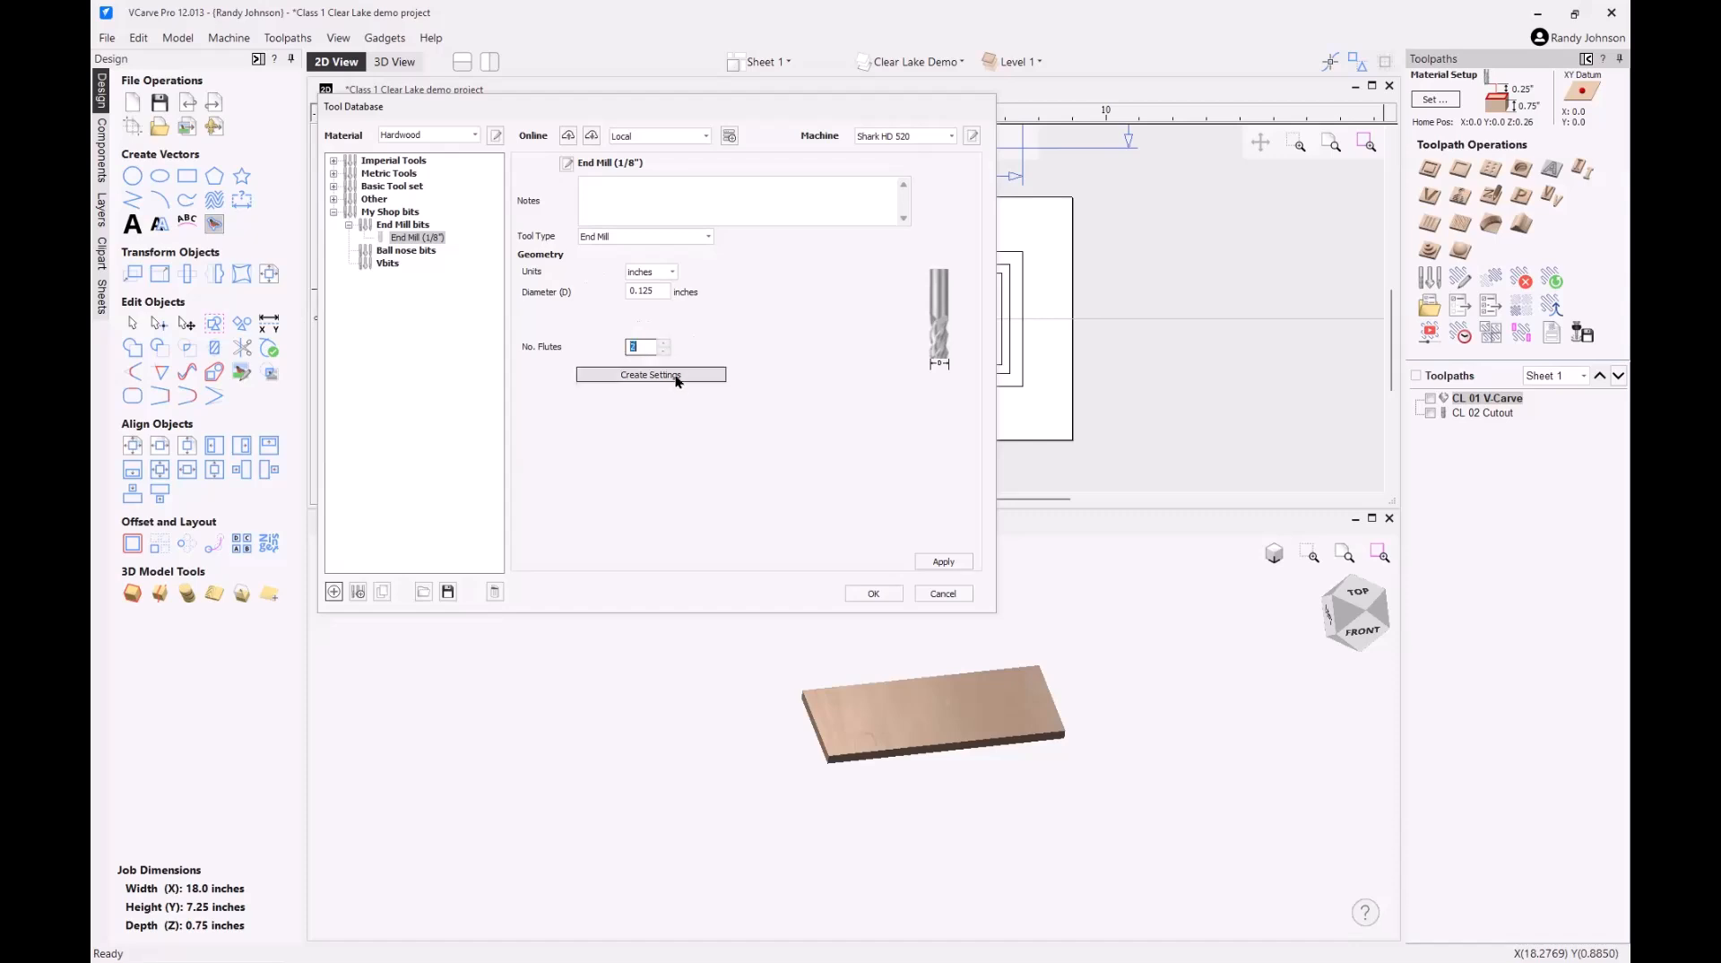
pyautogui.click(651, 375)
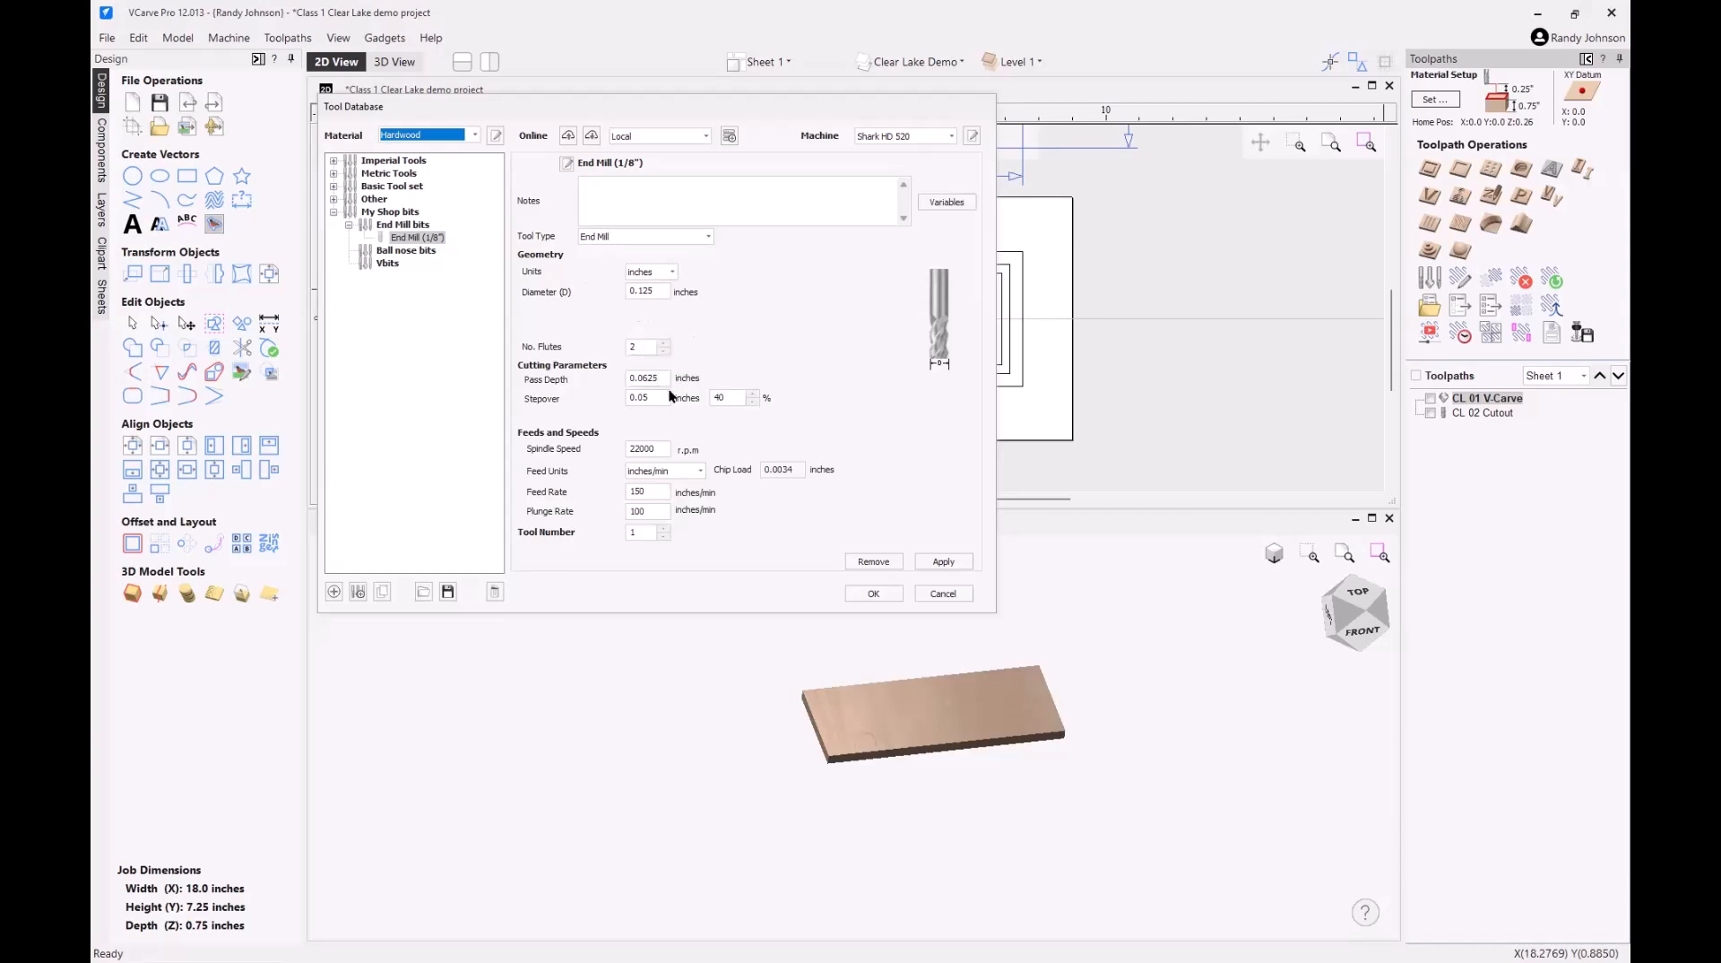
# - Go through the 1/8-inch end mill's pass depth, stepover, spindle speed and feed rate, and apply the tool's settings
pyautogui.click(659, 378)
pyautogui.click(729, 397)
pyautogui.click(647, 448)
pyautogui.click(655, 491)
pyautogui.click(946, 562)
# - Add a second End Mill to the End Mill bits group with a 0.25-inch diameter and create its Hardwood settings
pyautogui.click(405, 225)
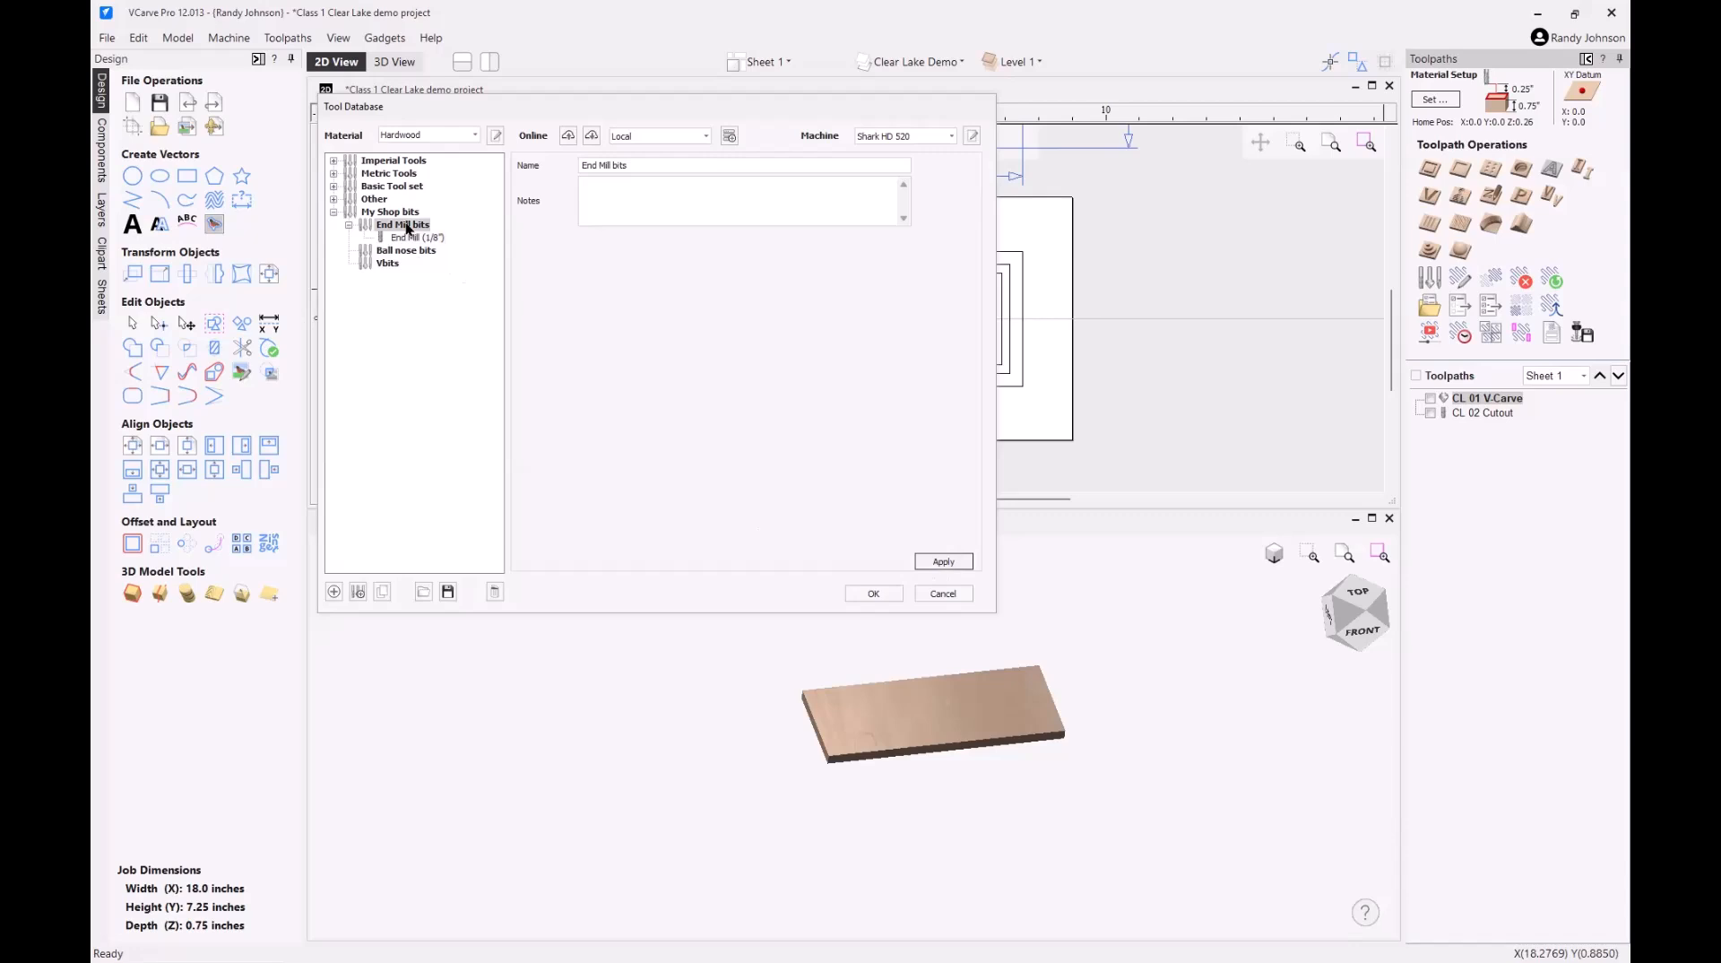
pyautogui.click(334, 592)
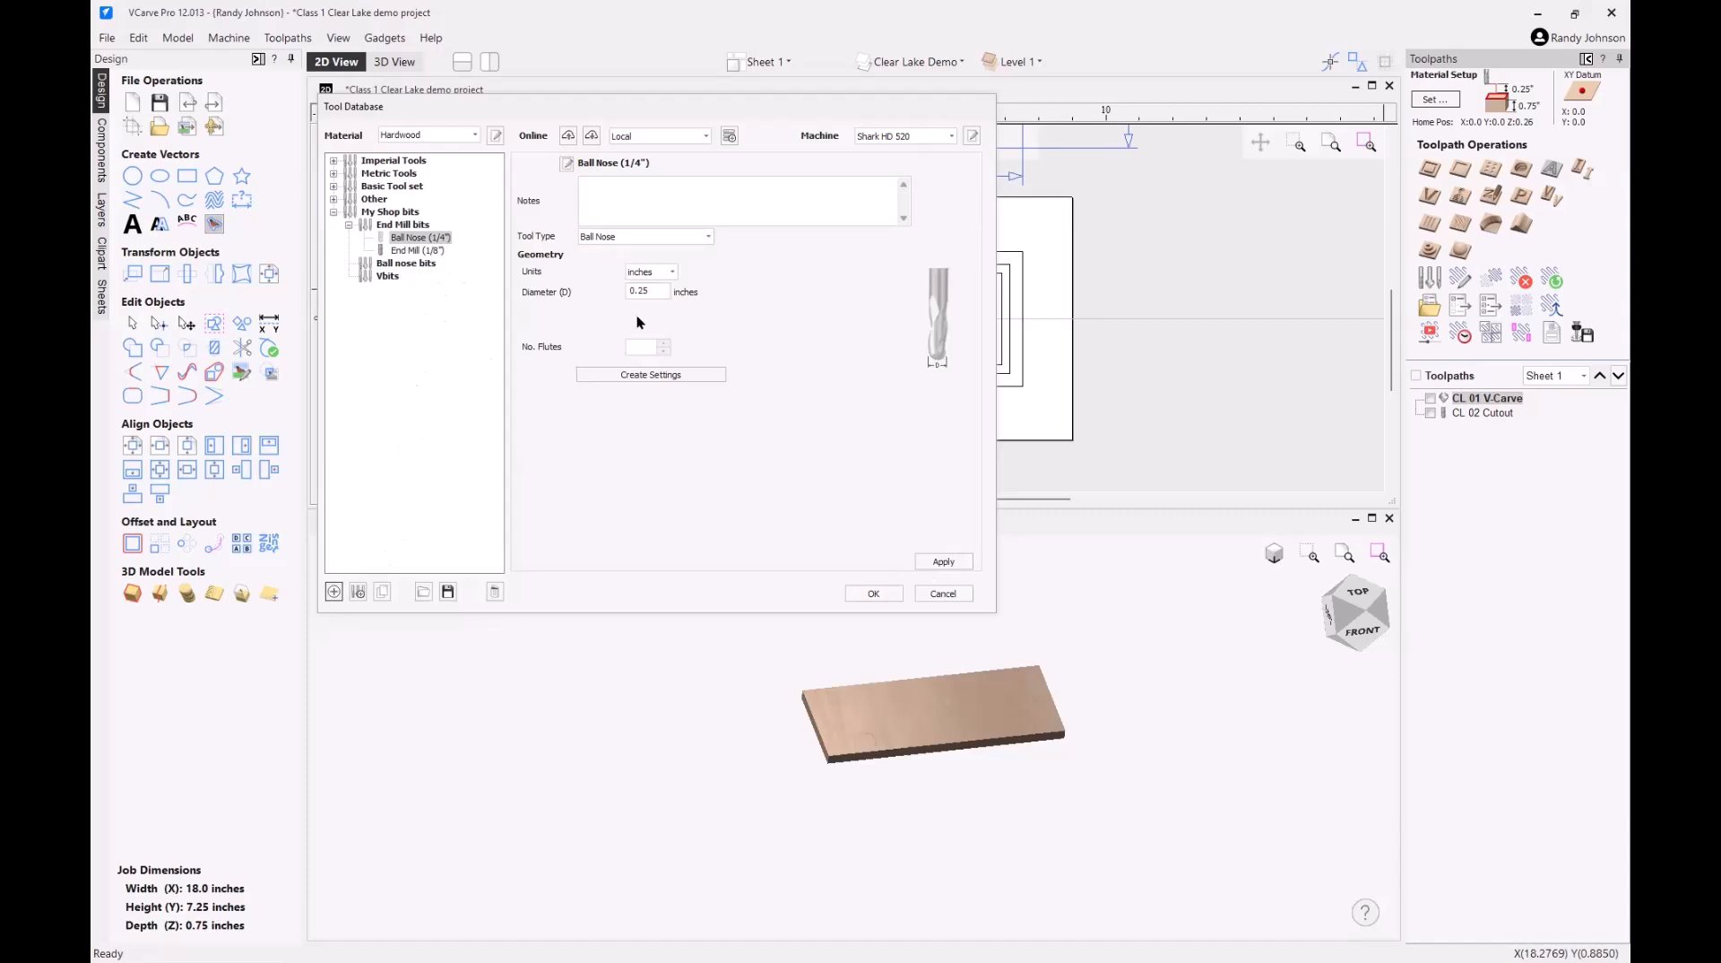
pyautogui.click(709, 236)
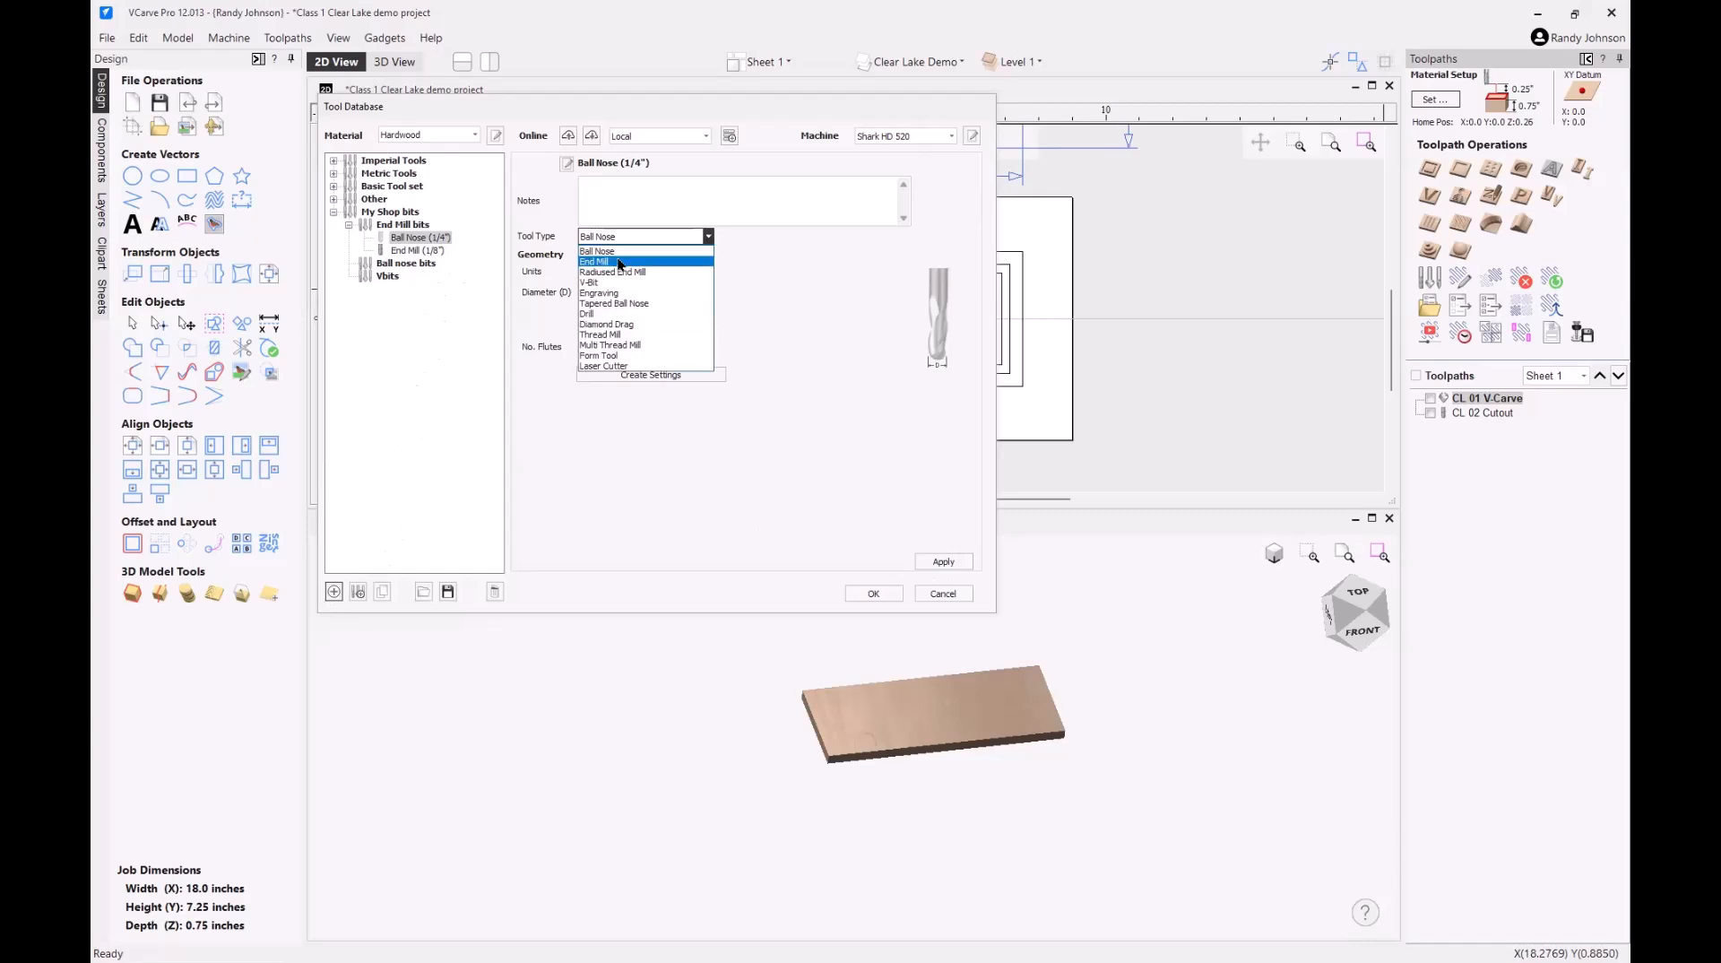
pyautogui.click(619, 266)
pyautogui.click(644, 291)
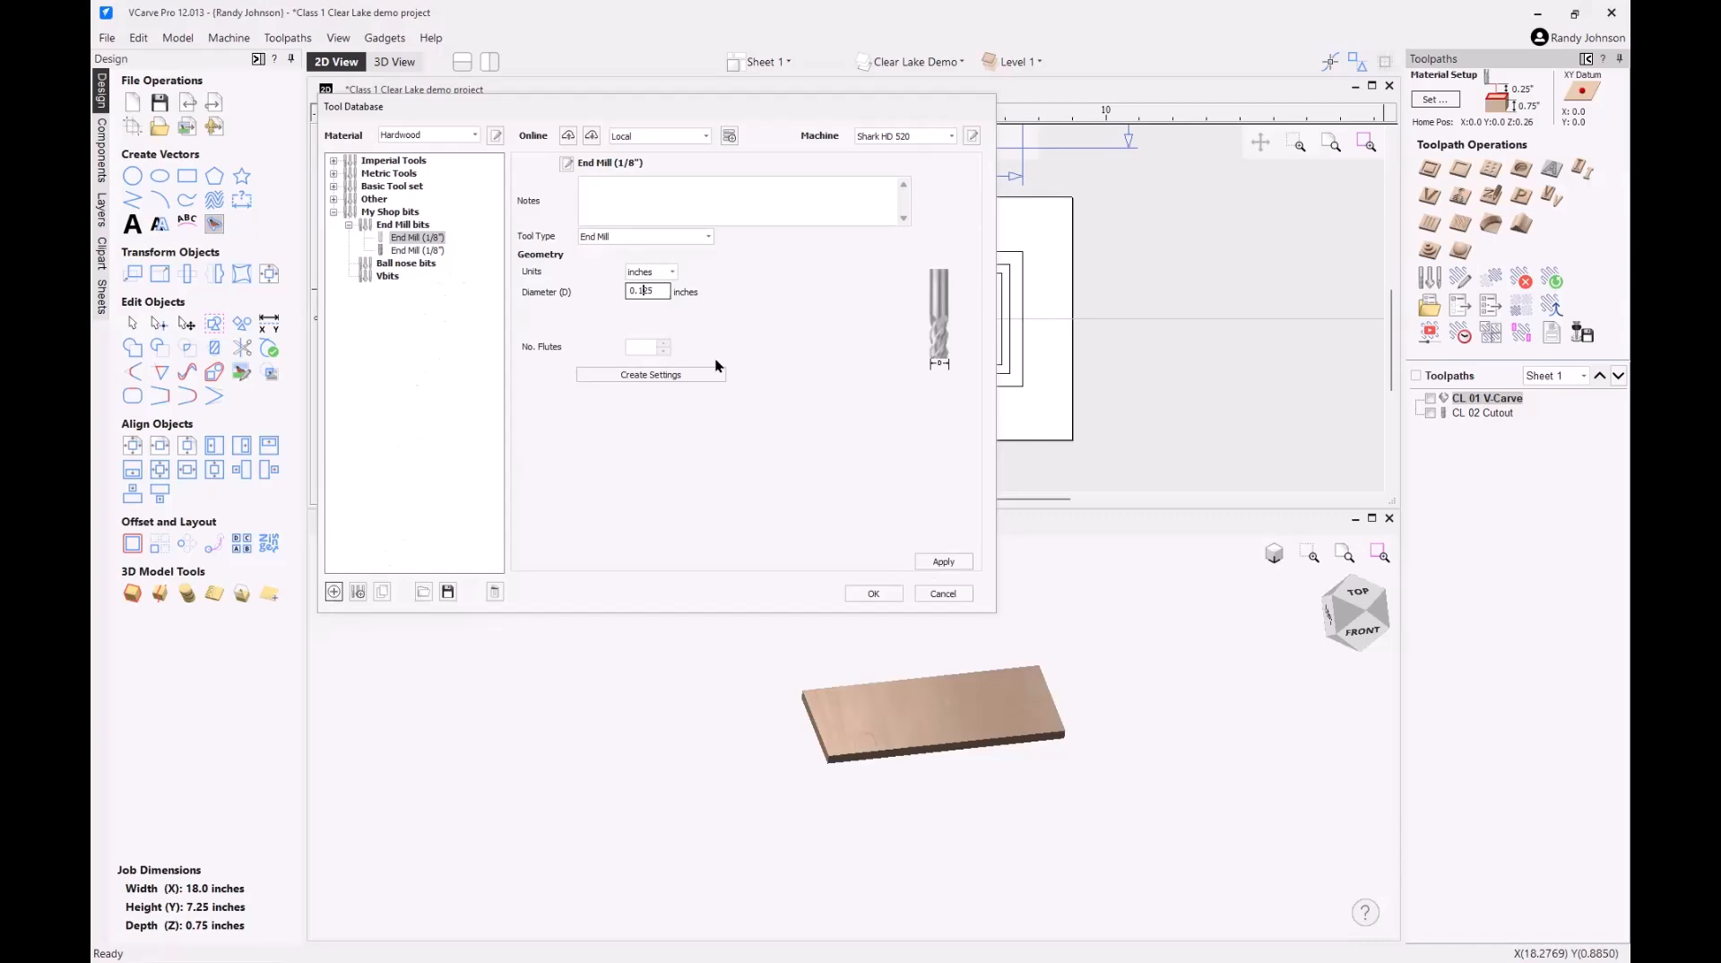
pyautogui.press('BackSpace')
pyautogui.press('Tab')
pyautogui.click(659, 375)
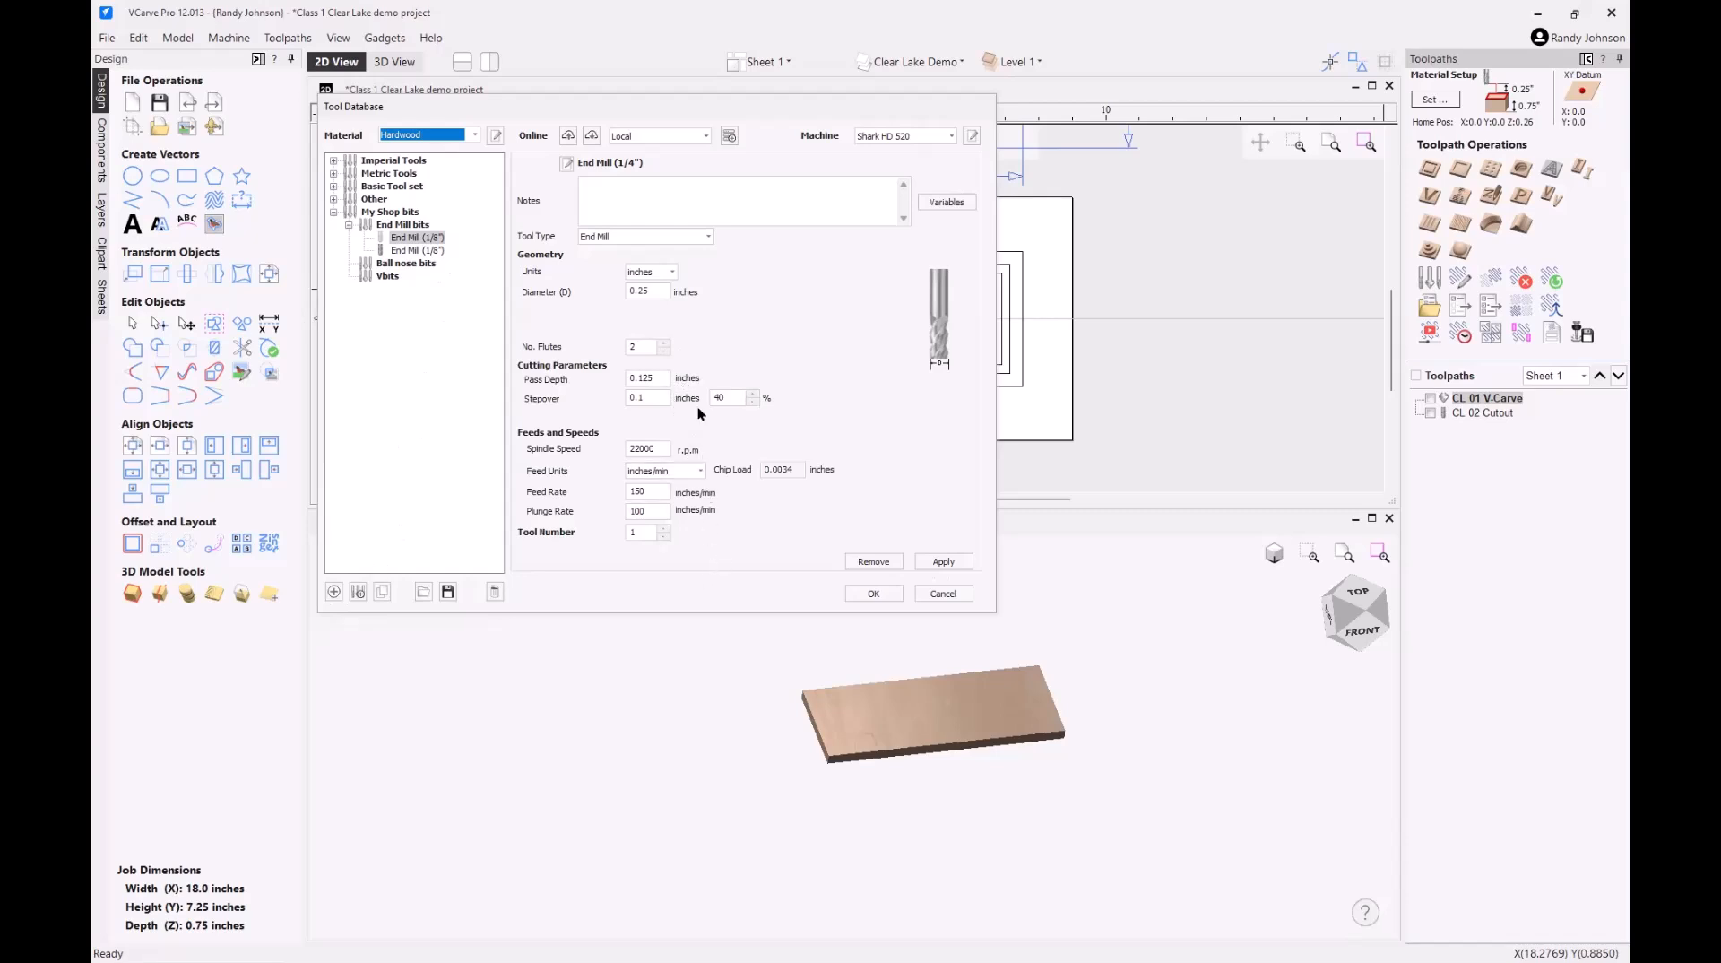
# - Set the 1/4-inch end mill's spindle speed to 20000 r.p.m. and apply the change
pyautogui.click(663, 449)
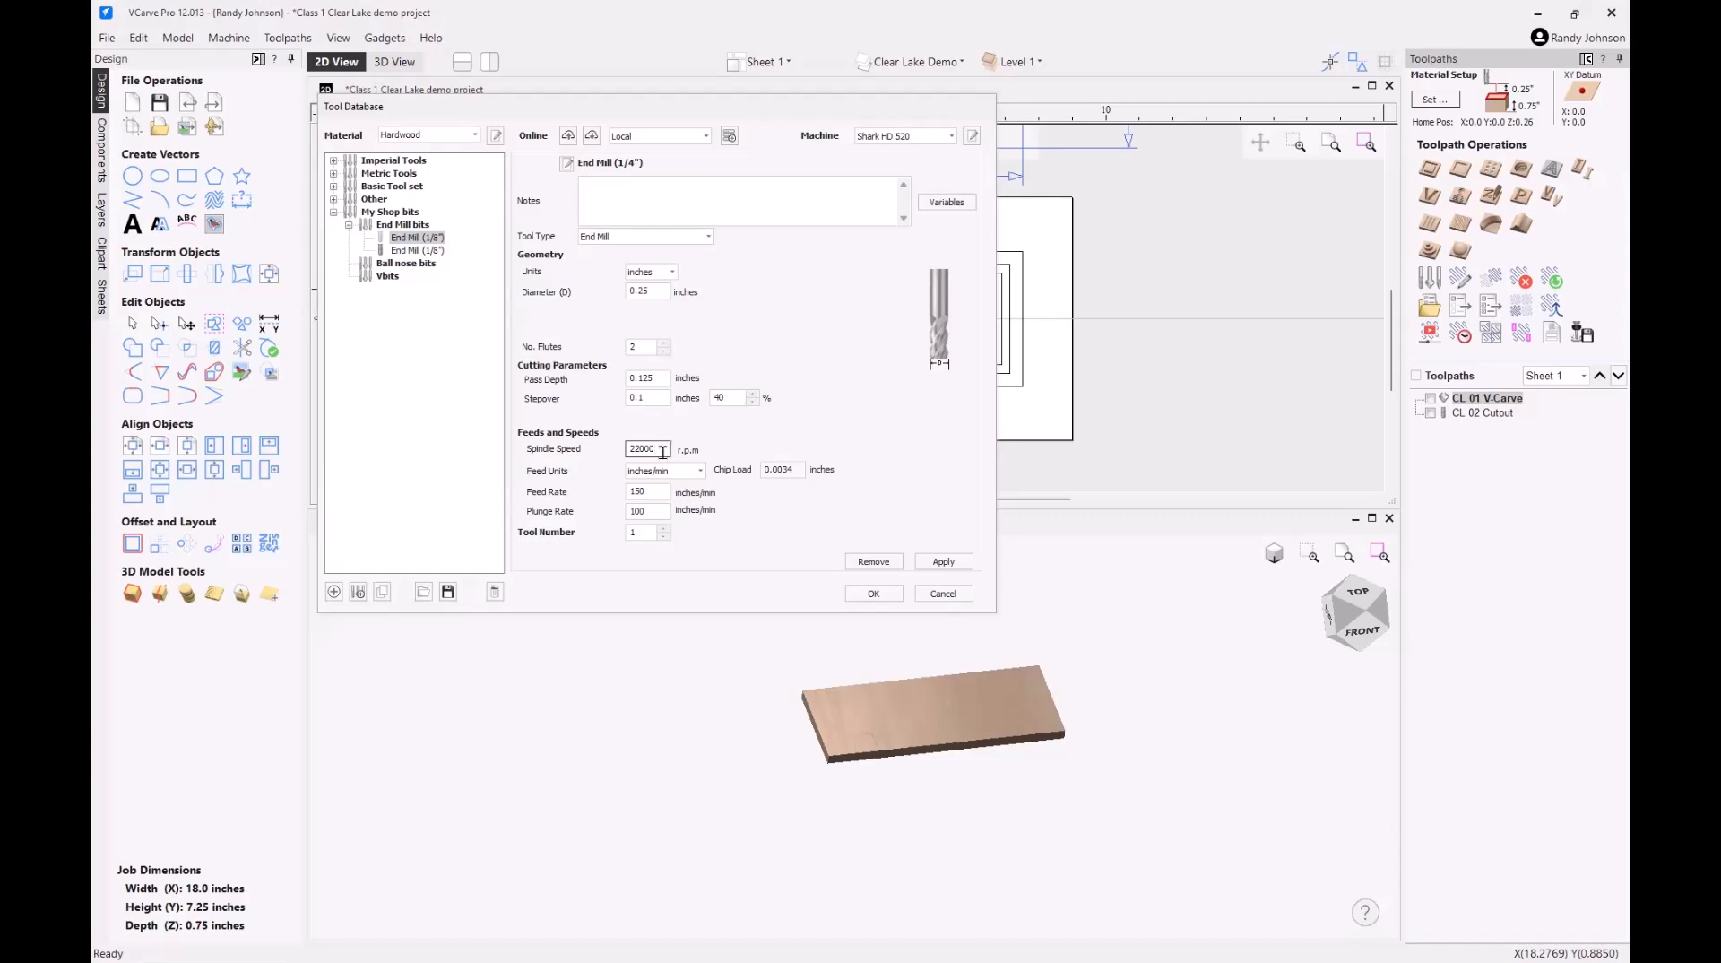
pyautogui.press('BackSpace')
pyautogui.press('BackSpace')
pyautogui.press('BackSpace')
pyautogui.press('BackSpace')
pyautogui.press('BackSpace')
pyautogui.write('20000')
pyautogui.click(957, 554)
pyautogui.click(949, 557)
# - Add a .375-inch, 2-flute End Mill to the End Mill bits group, create its Hardwood settings and apply them
pyautogui.click(405, 225)
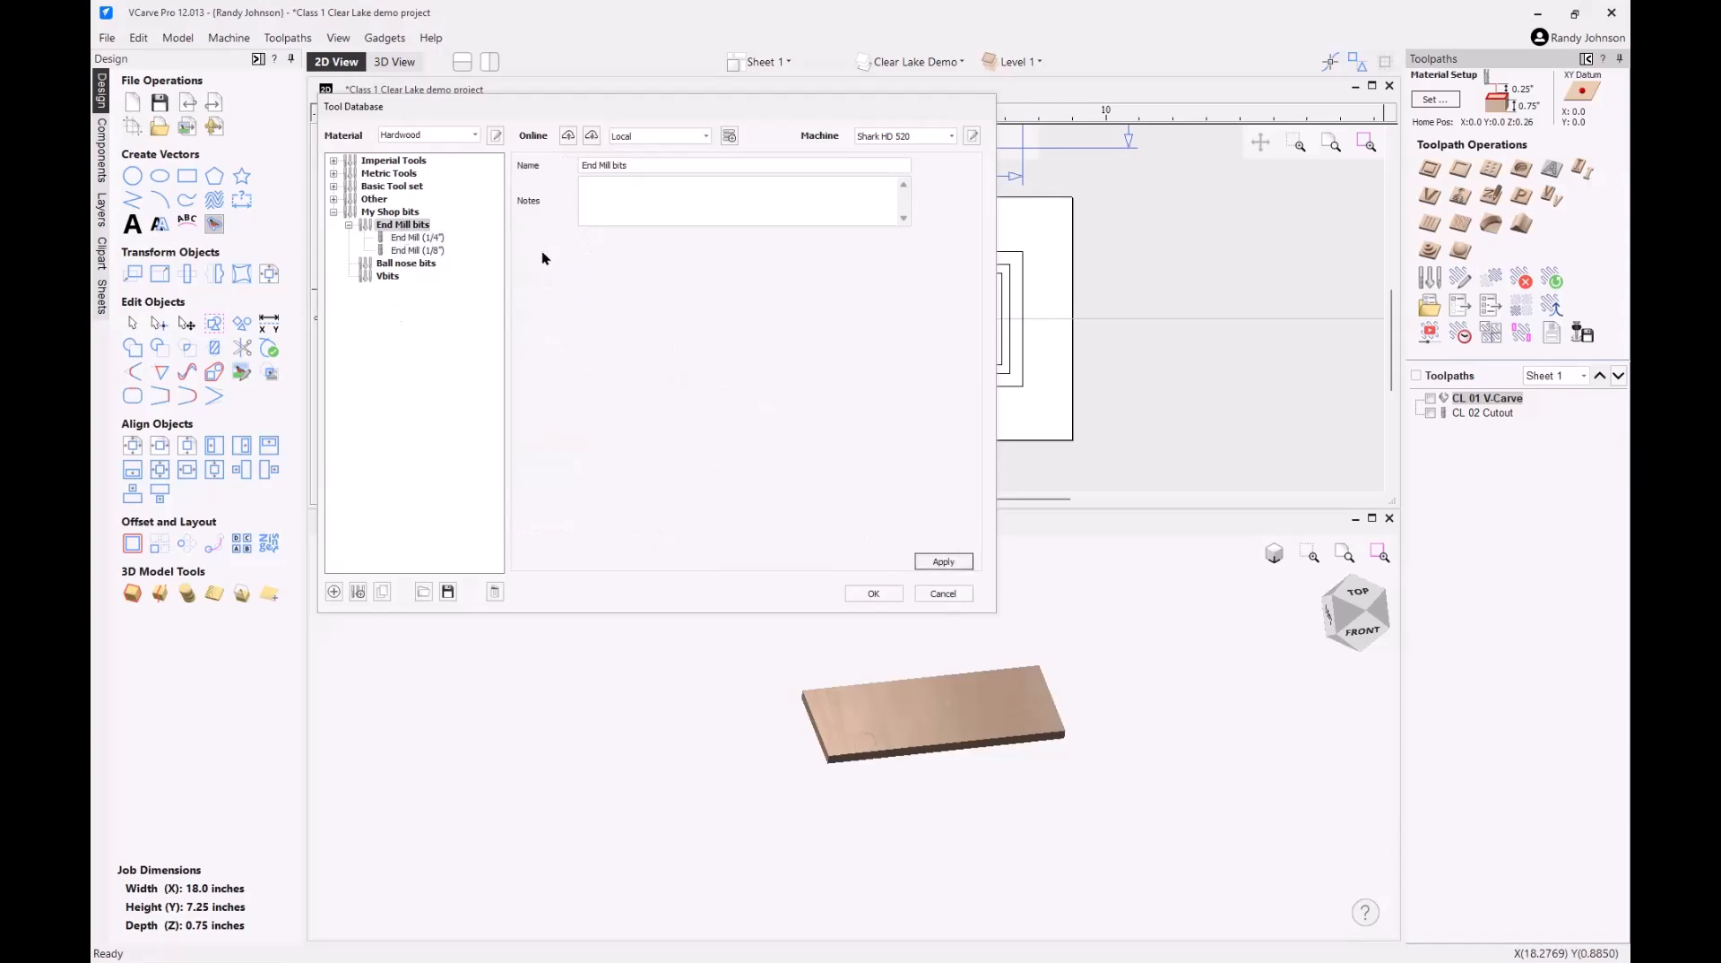
pyautogui.click(334, 593)
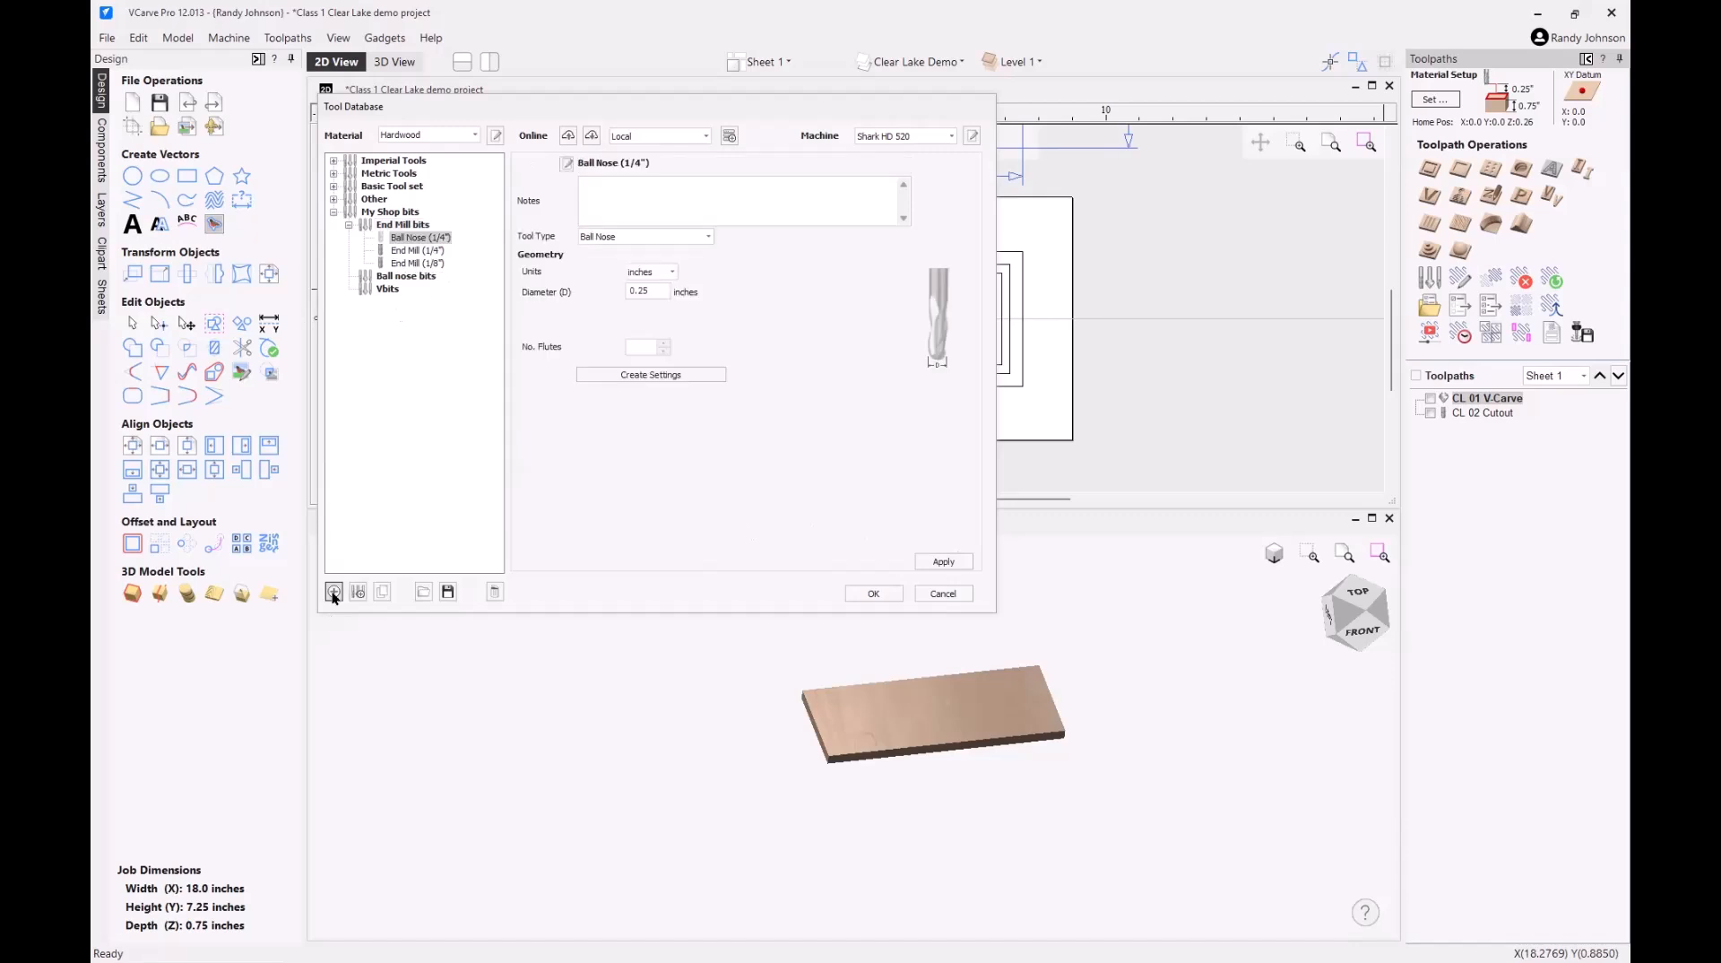
pyautogui.click(657, 237)
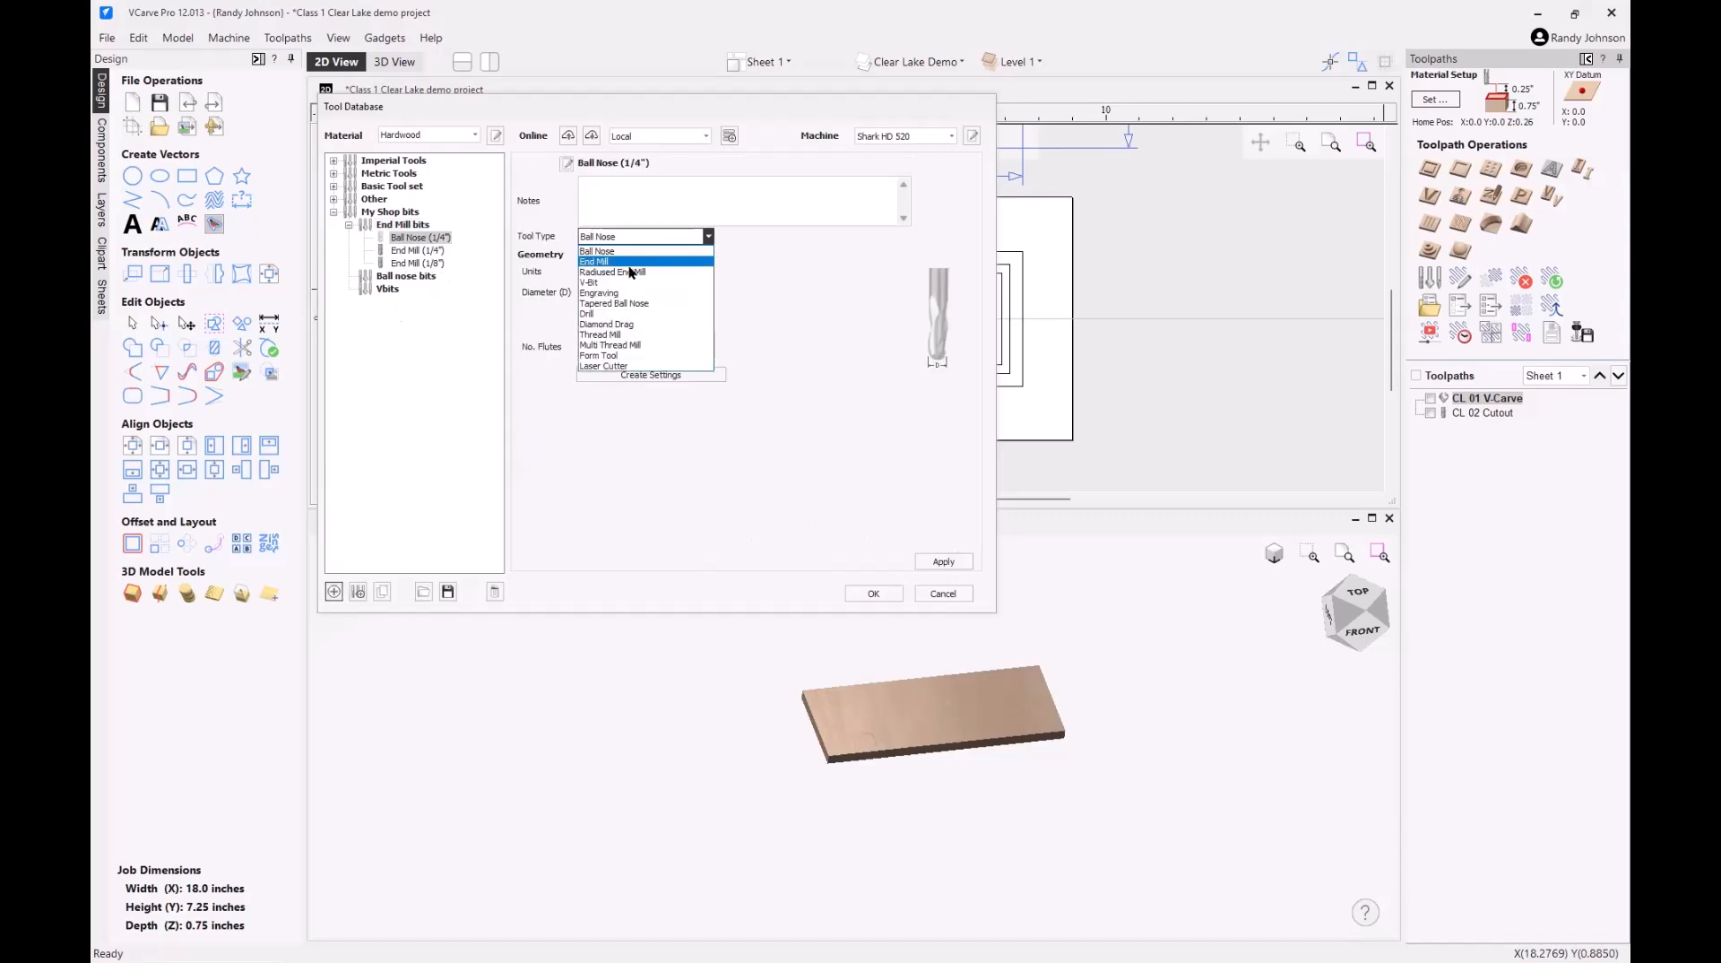
pyautogui.click(629, 262)
pyautogui.click(647, 291)
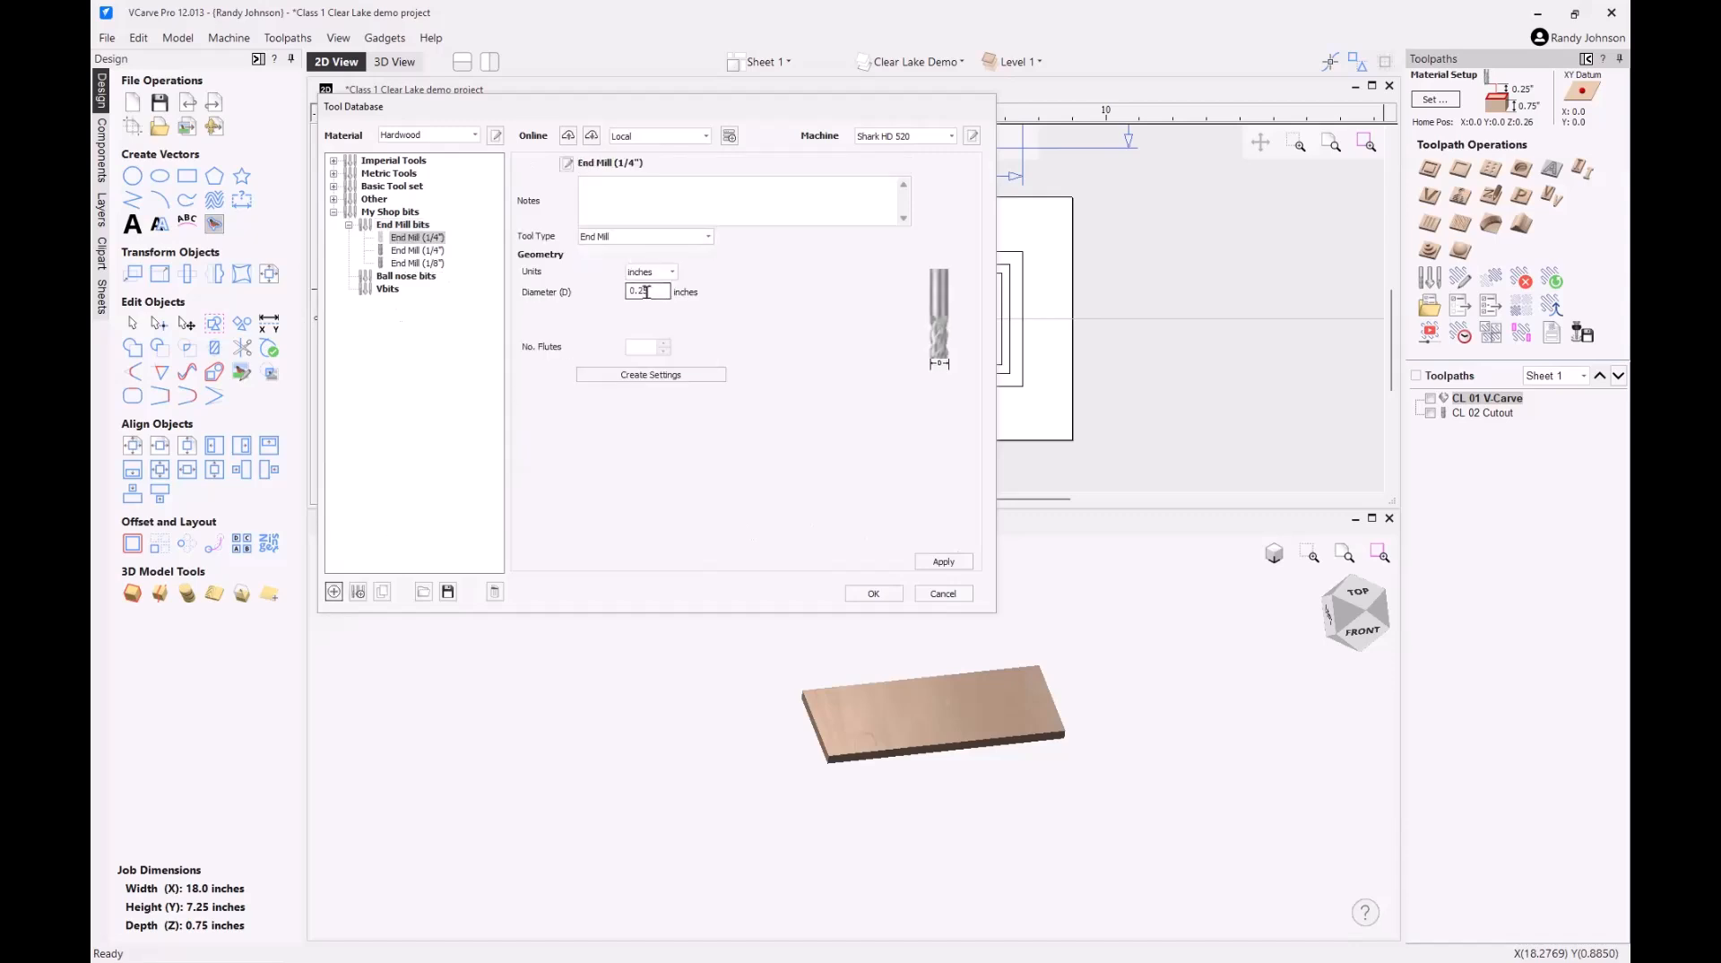
pyautogui.moveTo(647, 292); pyautogui.dragTo(593, 296)
pyautogui.write('.375')
pyautogui.click(665, 343)
pyautogui.click(665, 343)
pyautogui.click(646, 374)
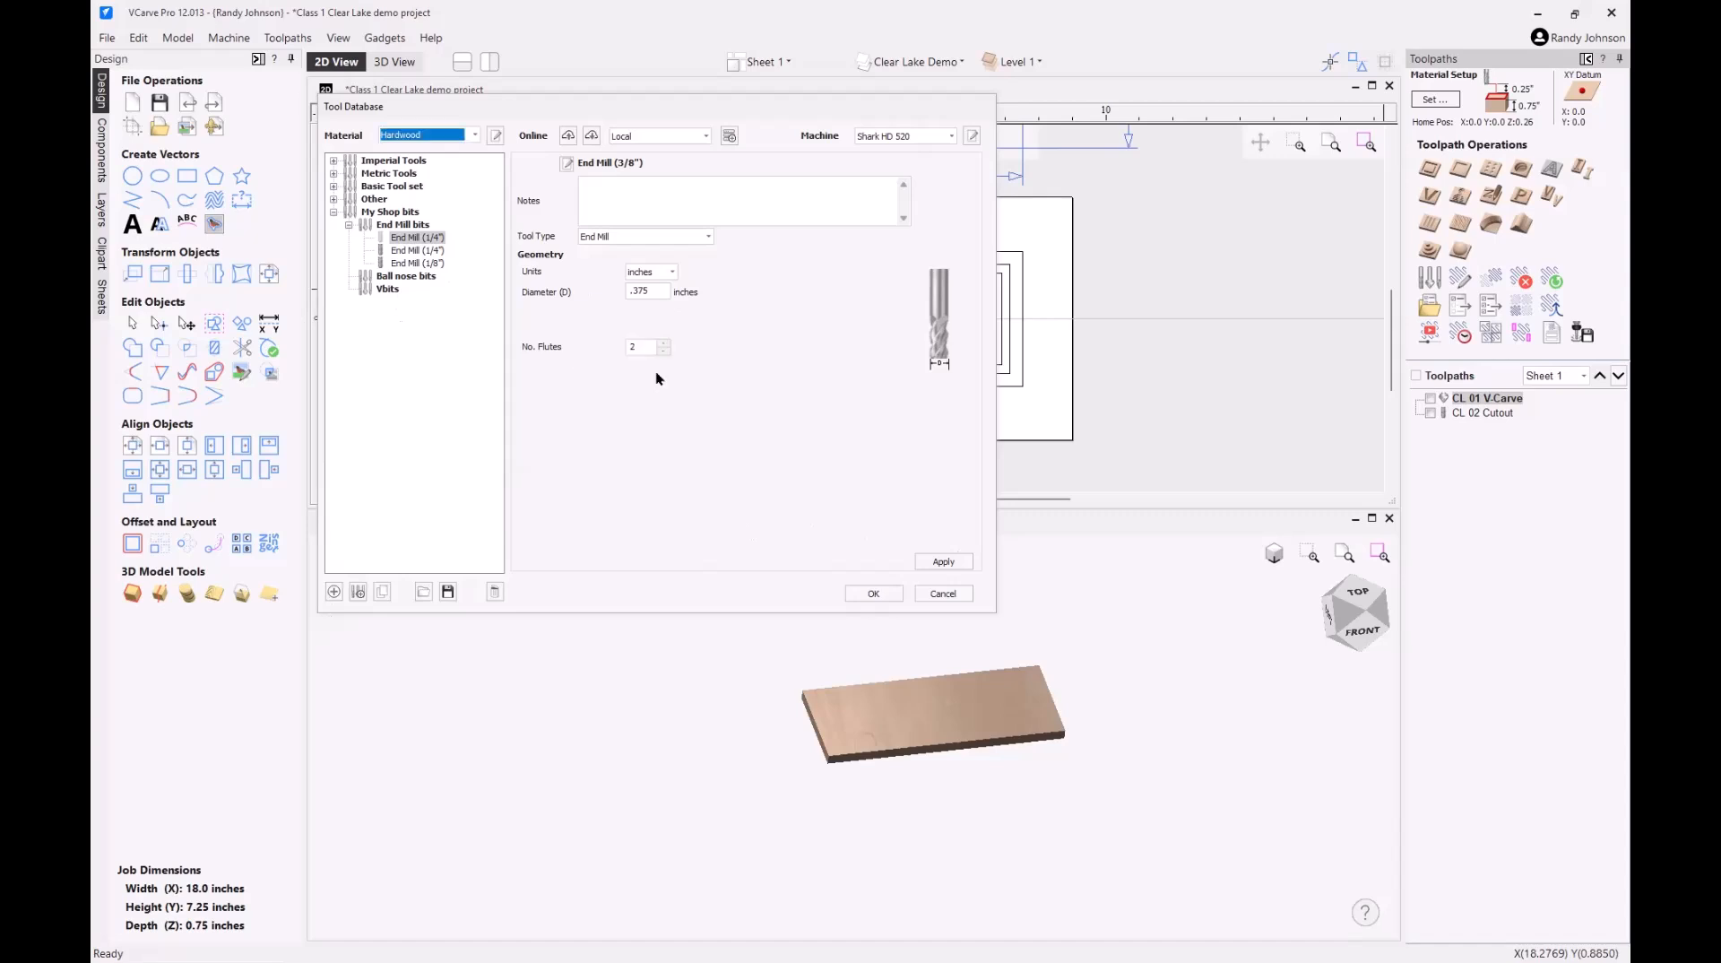
pyautogui.click(943, 561)
# - Accept and close the tool database, reopen it and expand the End Mill bits group
pyautogui.click(873, 593)
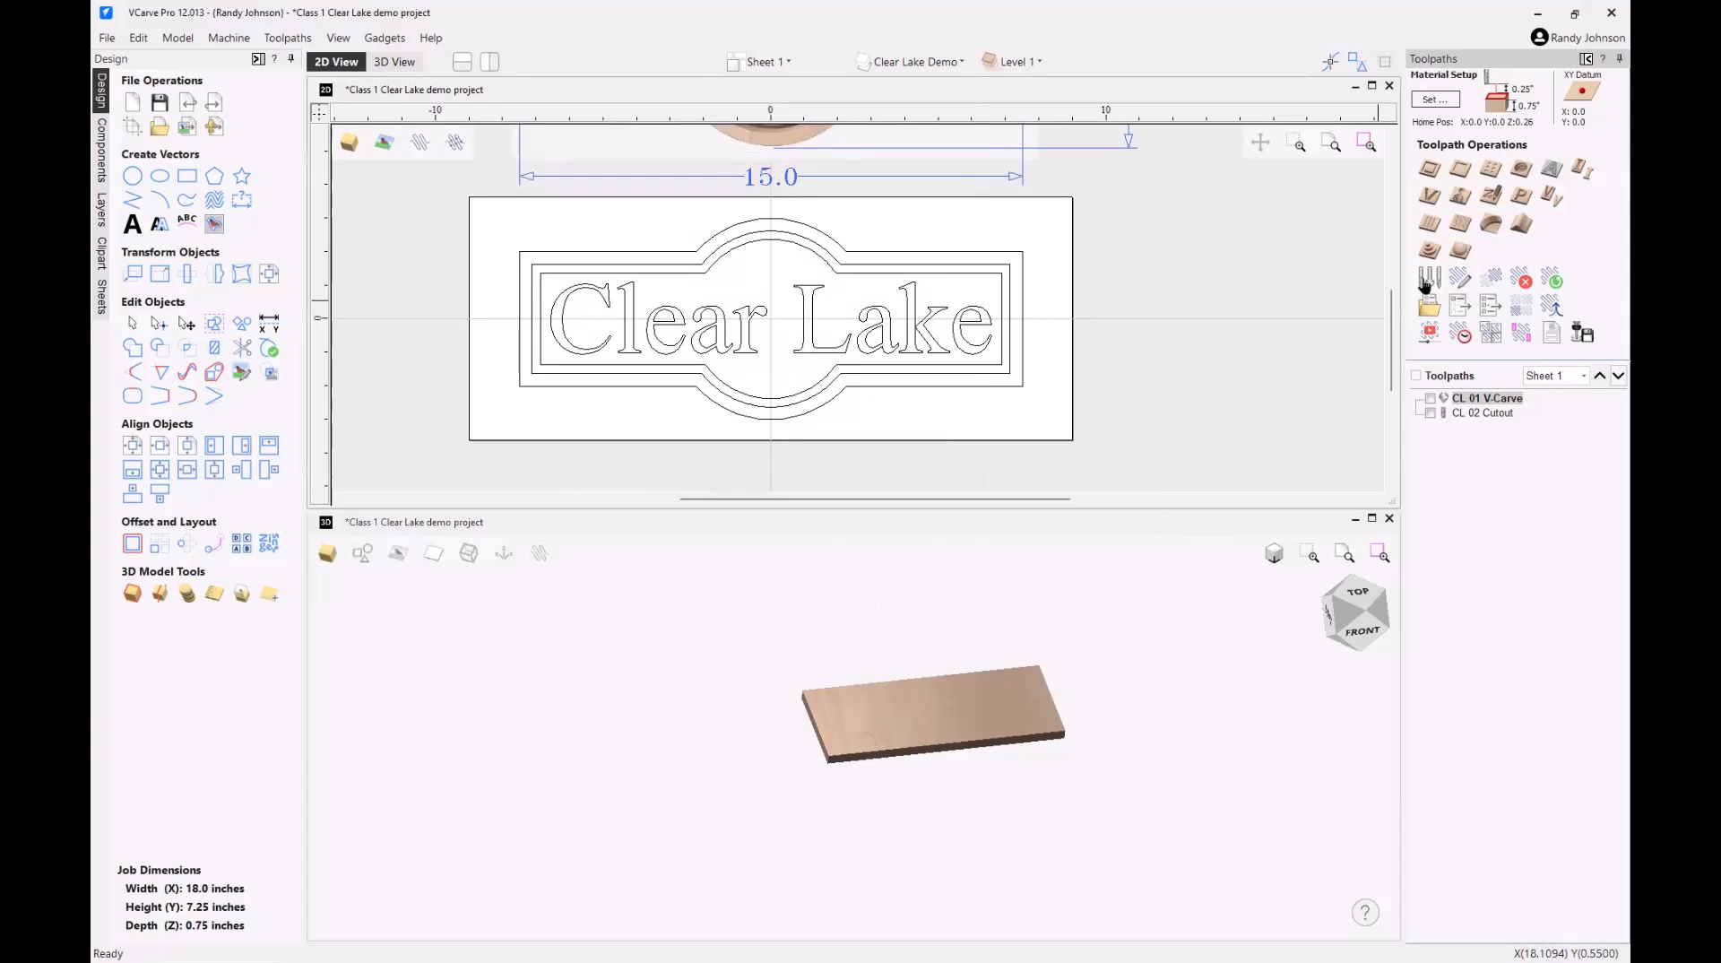
pyautogui.click(1425, 284)
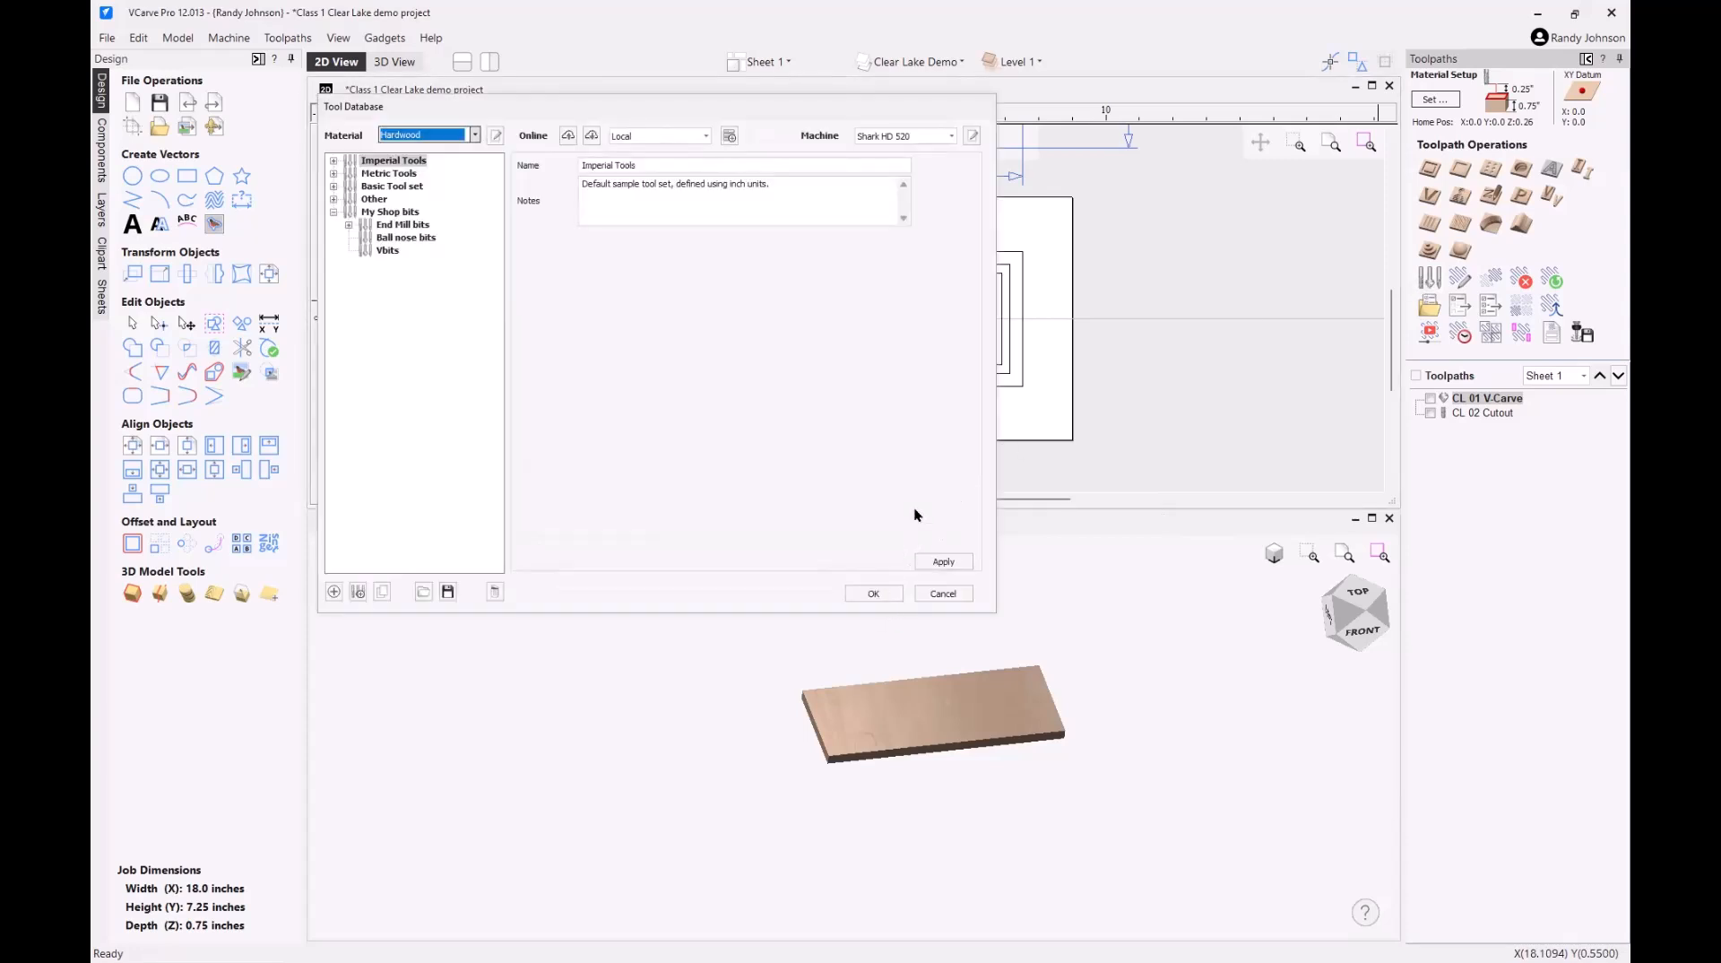
pyautogui.click(348, 226)
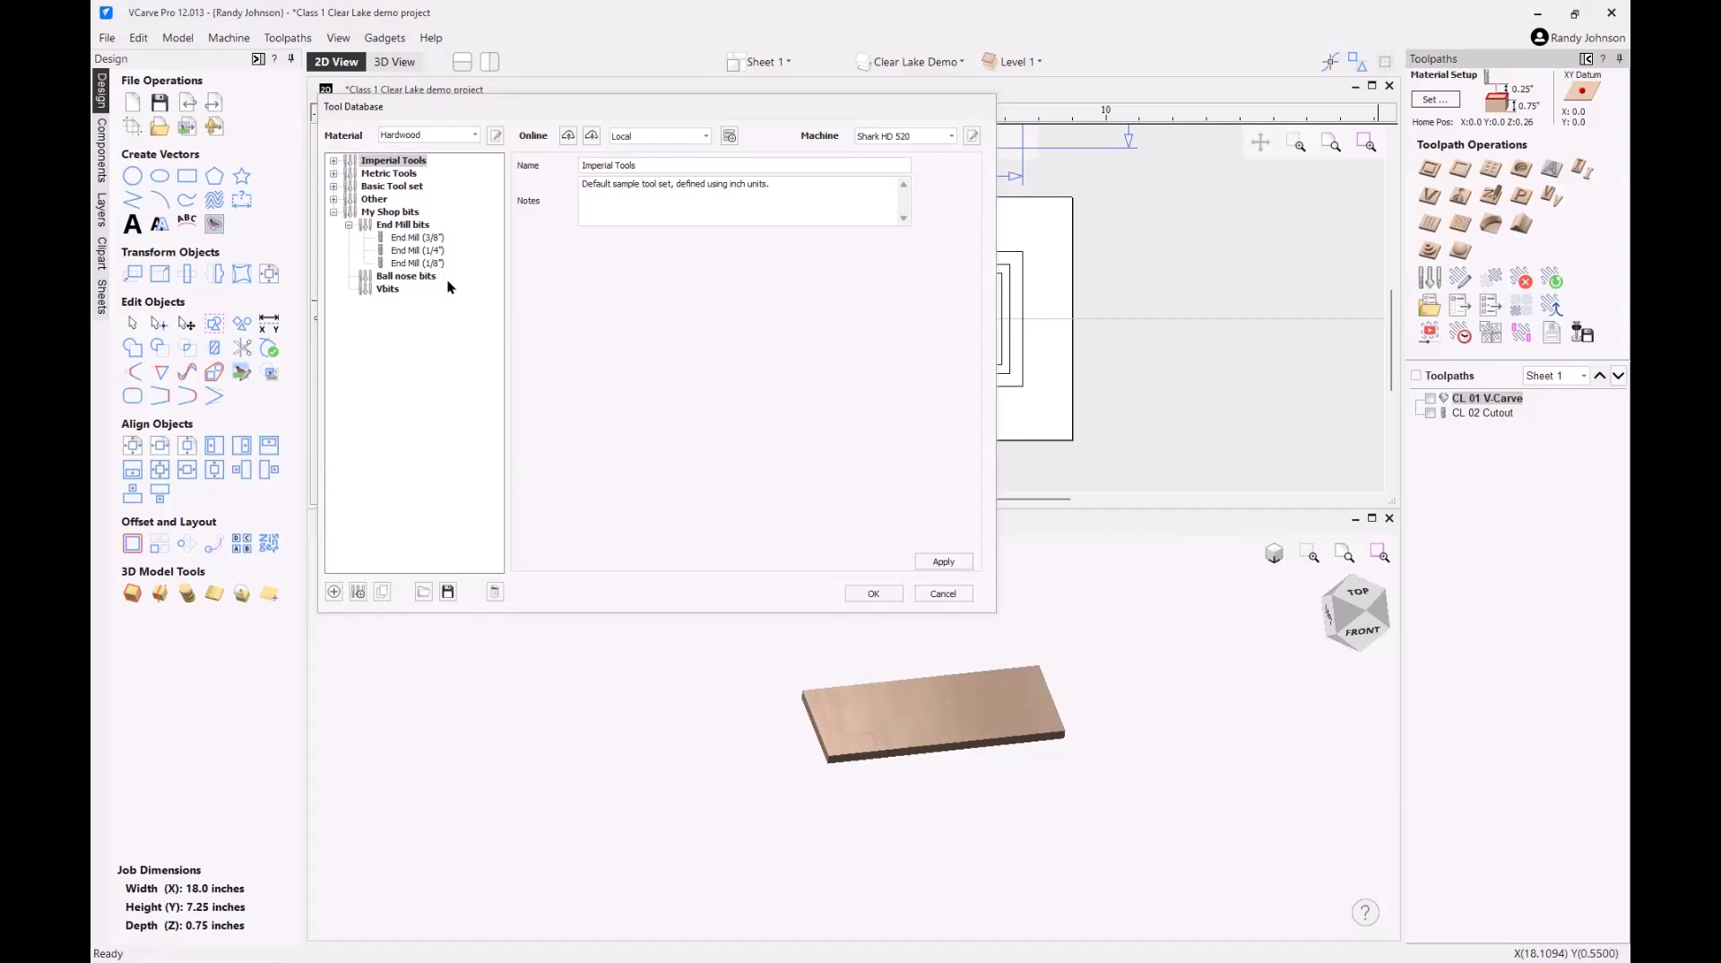
# - Enter the note "Brand, Model #" for the 3/8-inch end mill and apply the change
pyautogui.click(418, 238)
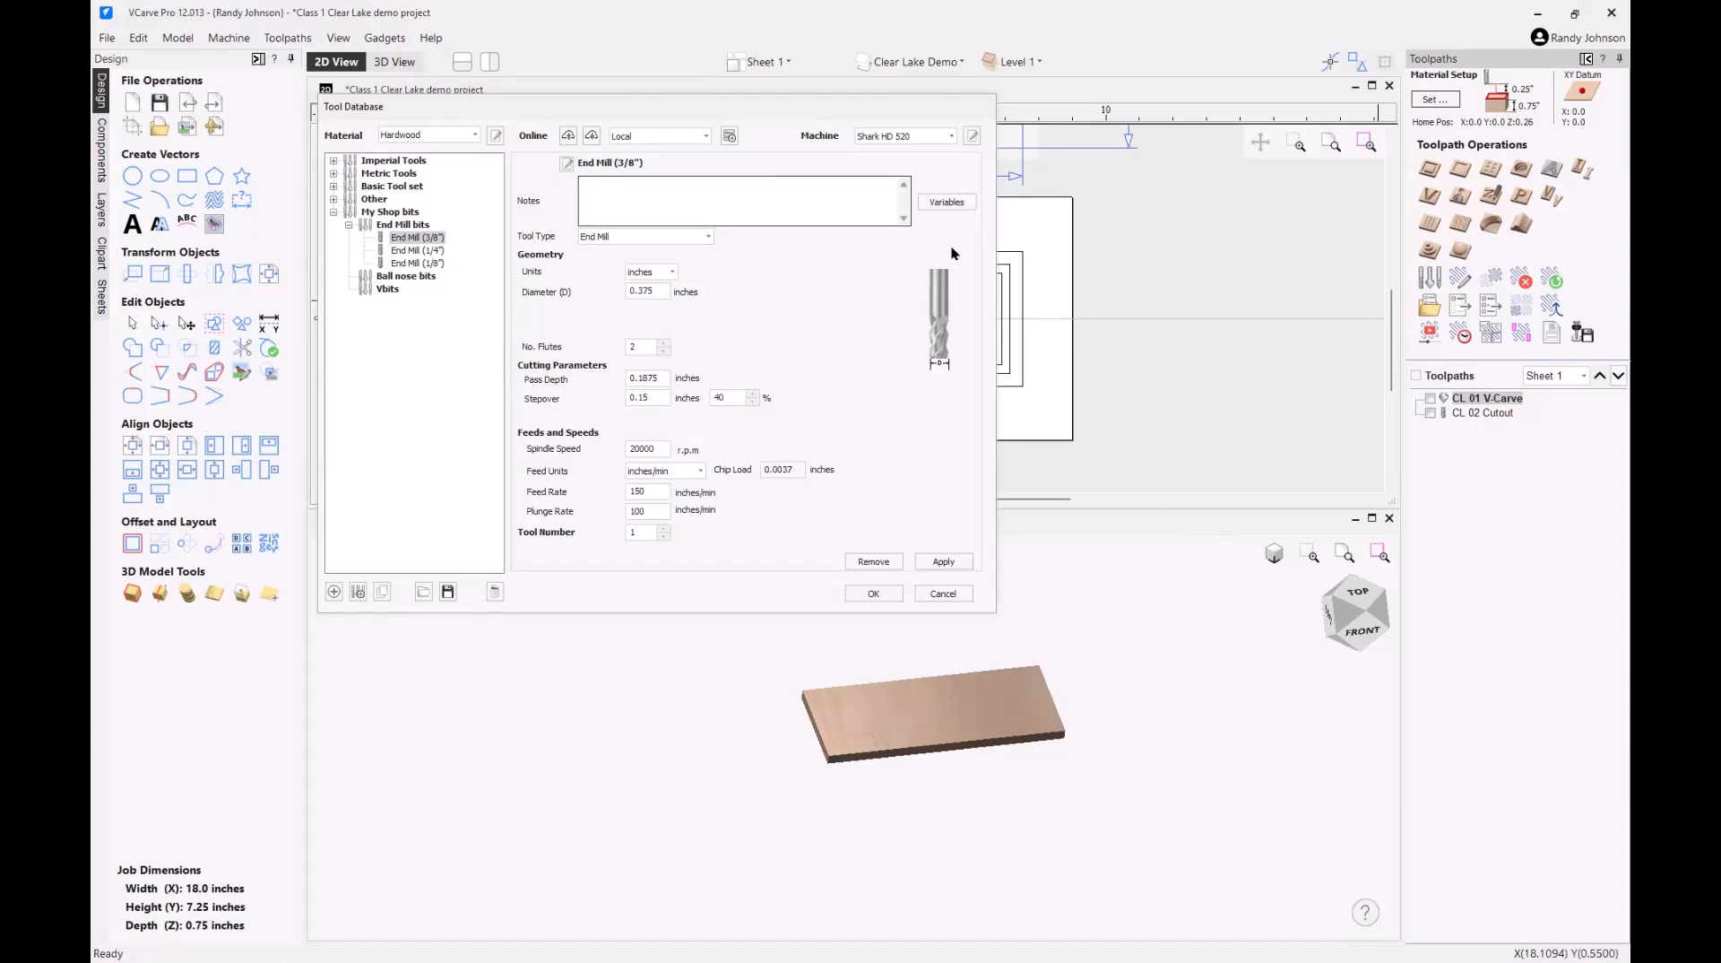
pyautogui.write('Brand, Model #')
pyautogui.click(407, 277)
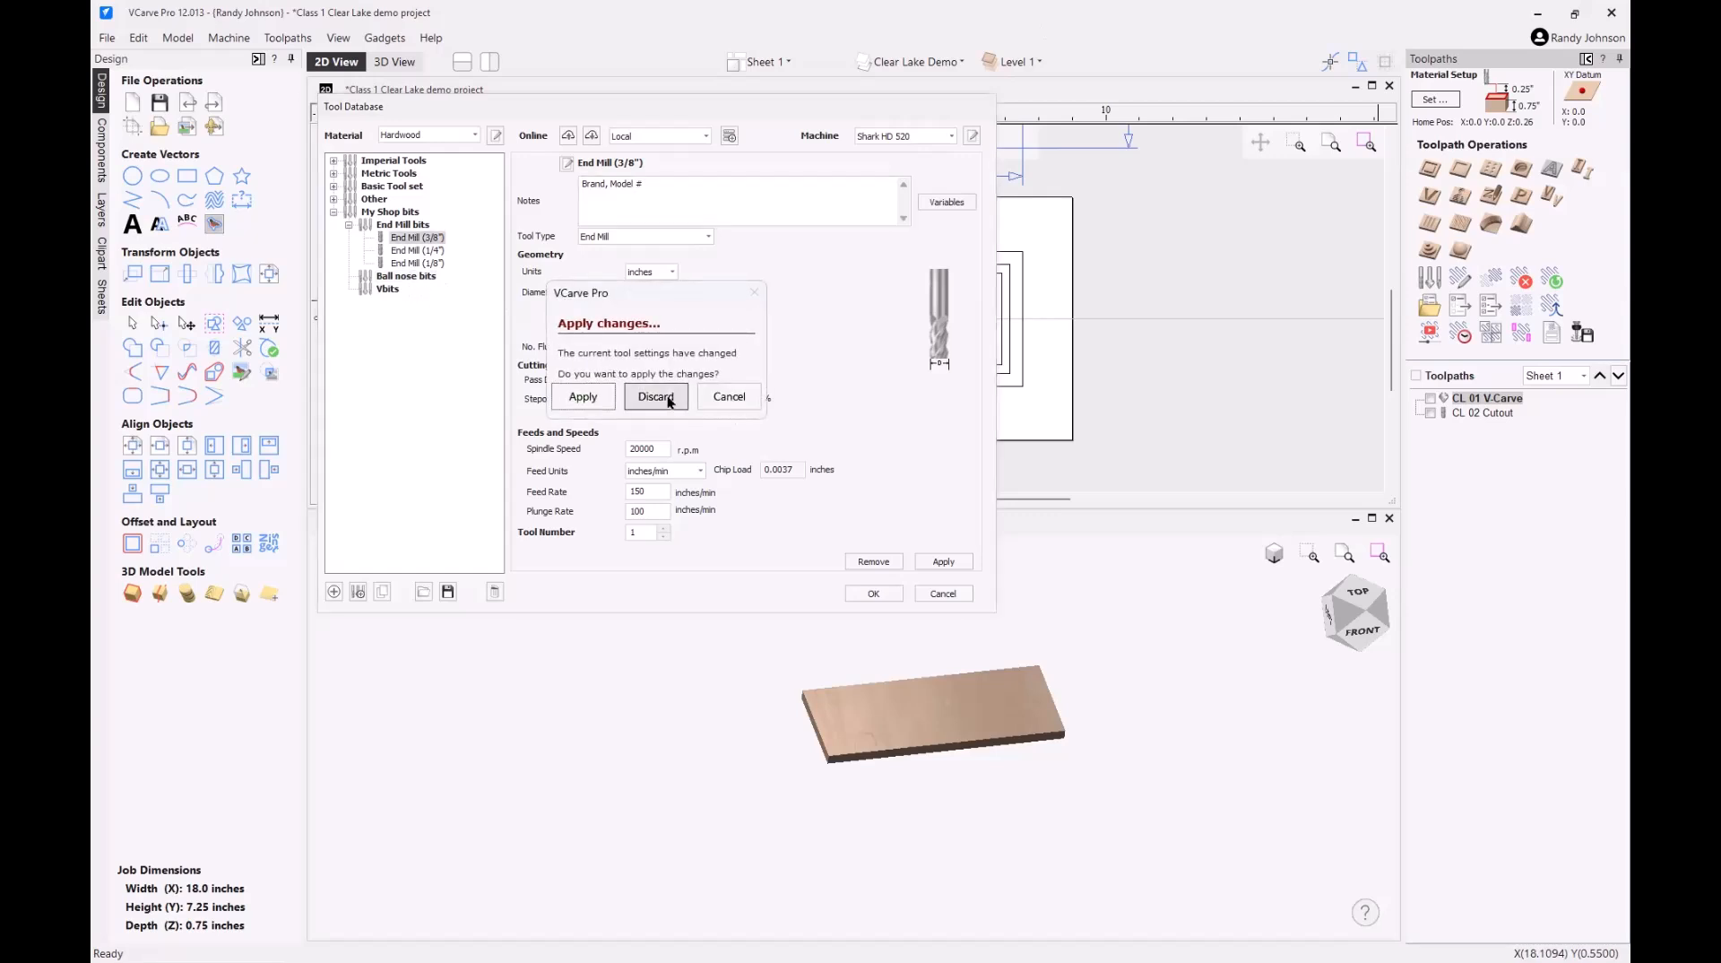
pyautogui.click(582, 396)
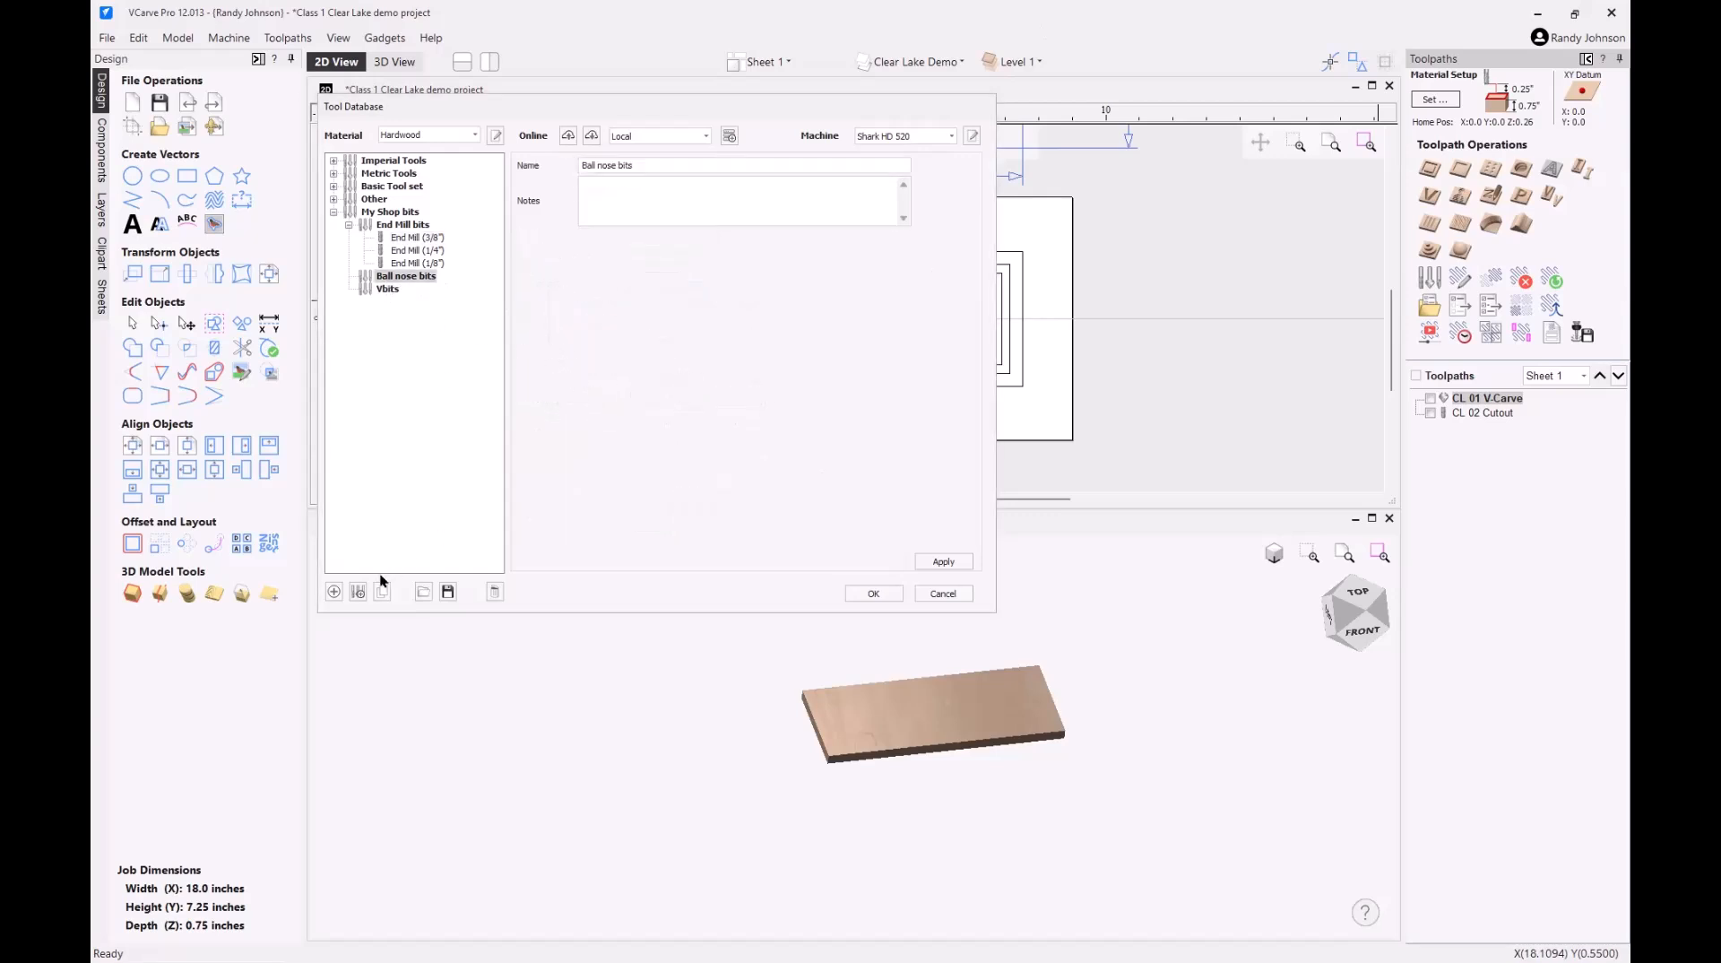
# - Add a 0.25-inch, 2-flute Ball Nose tool to the Ball nose bits group and create its Hardwood settings
pyautogui.click(333, 592)
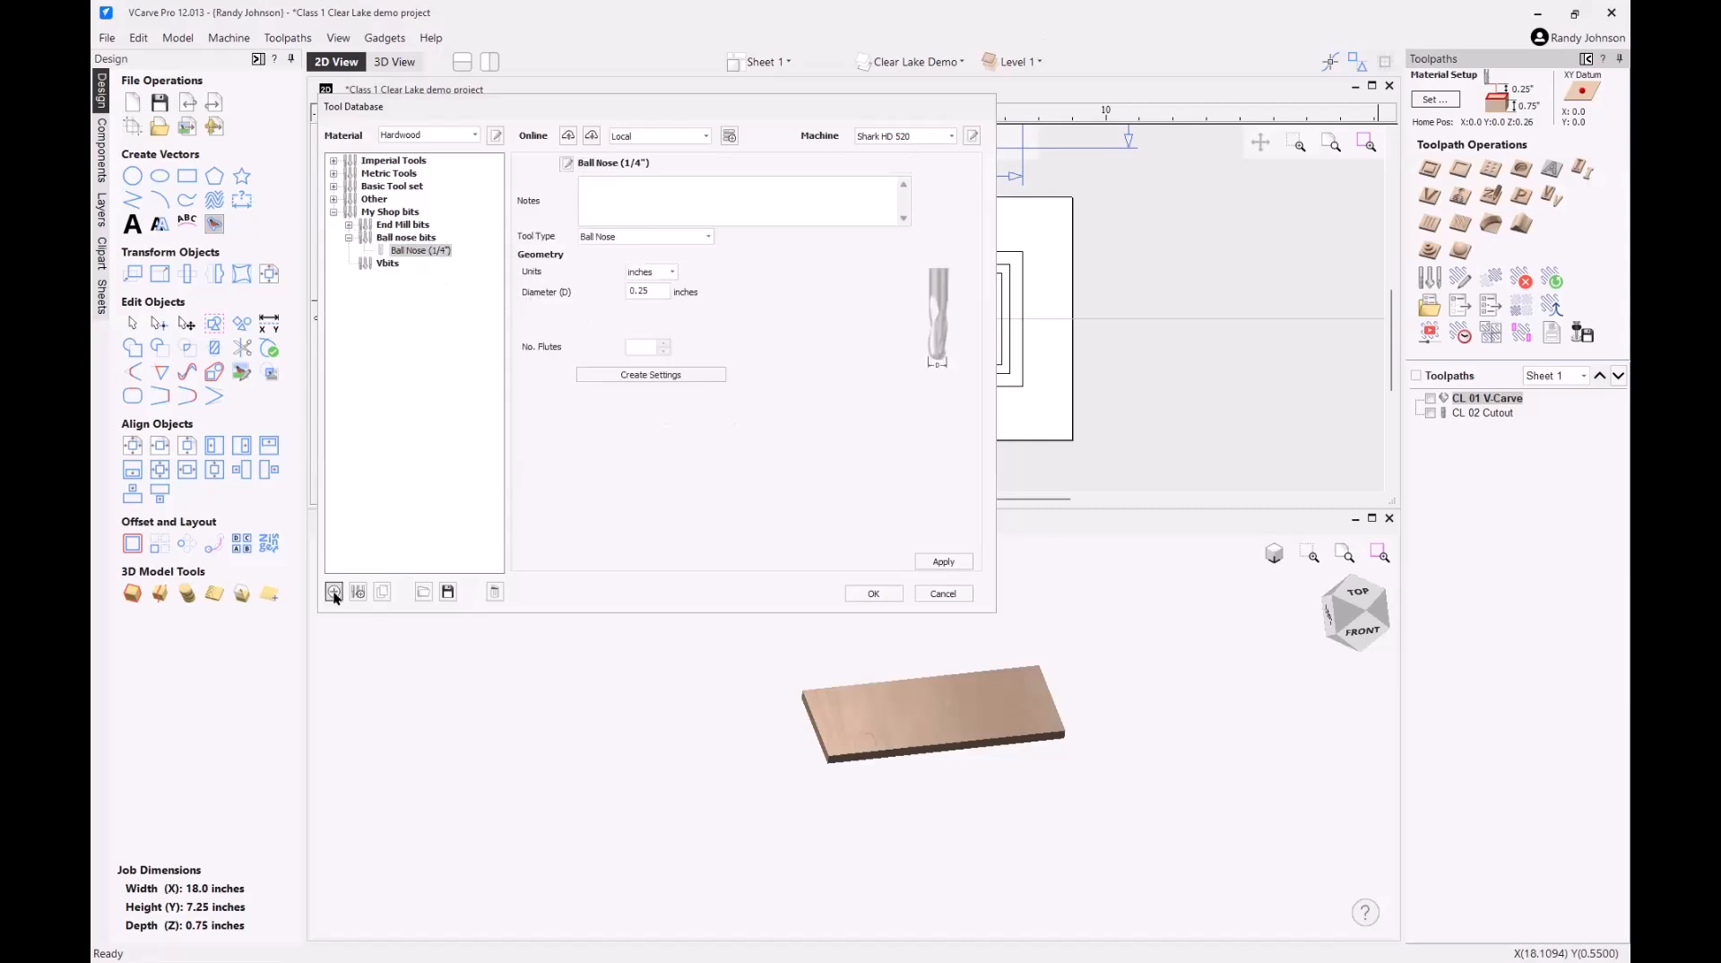
pyautogui.click(655, 294)
pyautogui.click(664, 343)
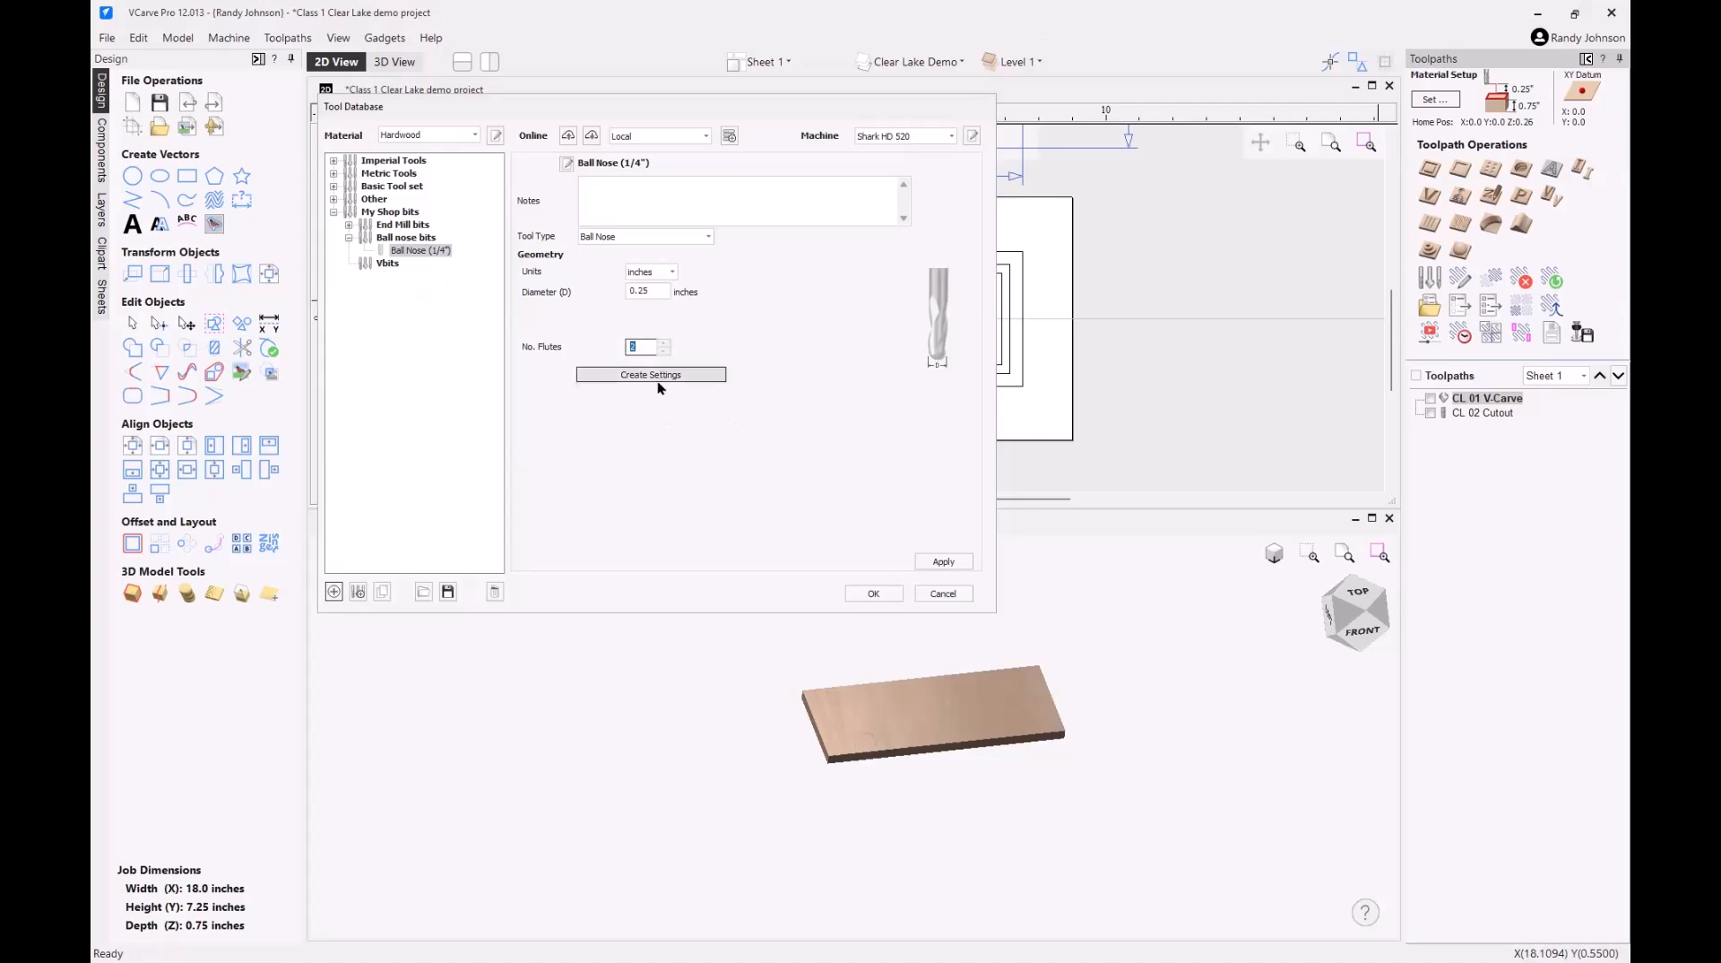
pyautogui.click(661, 375)
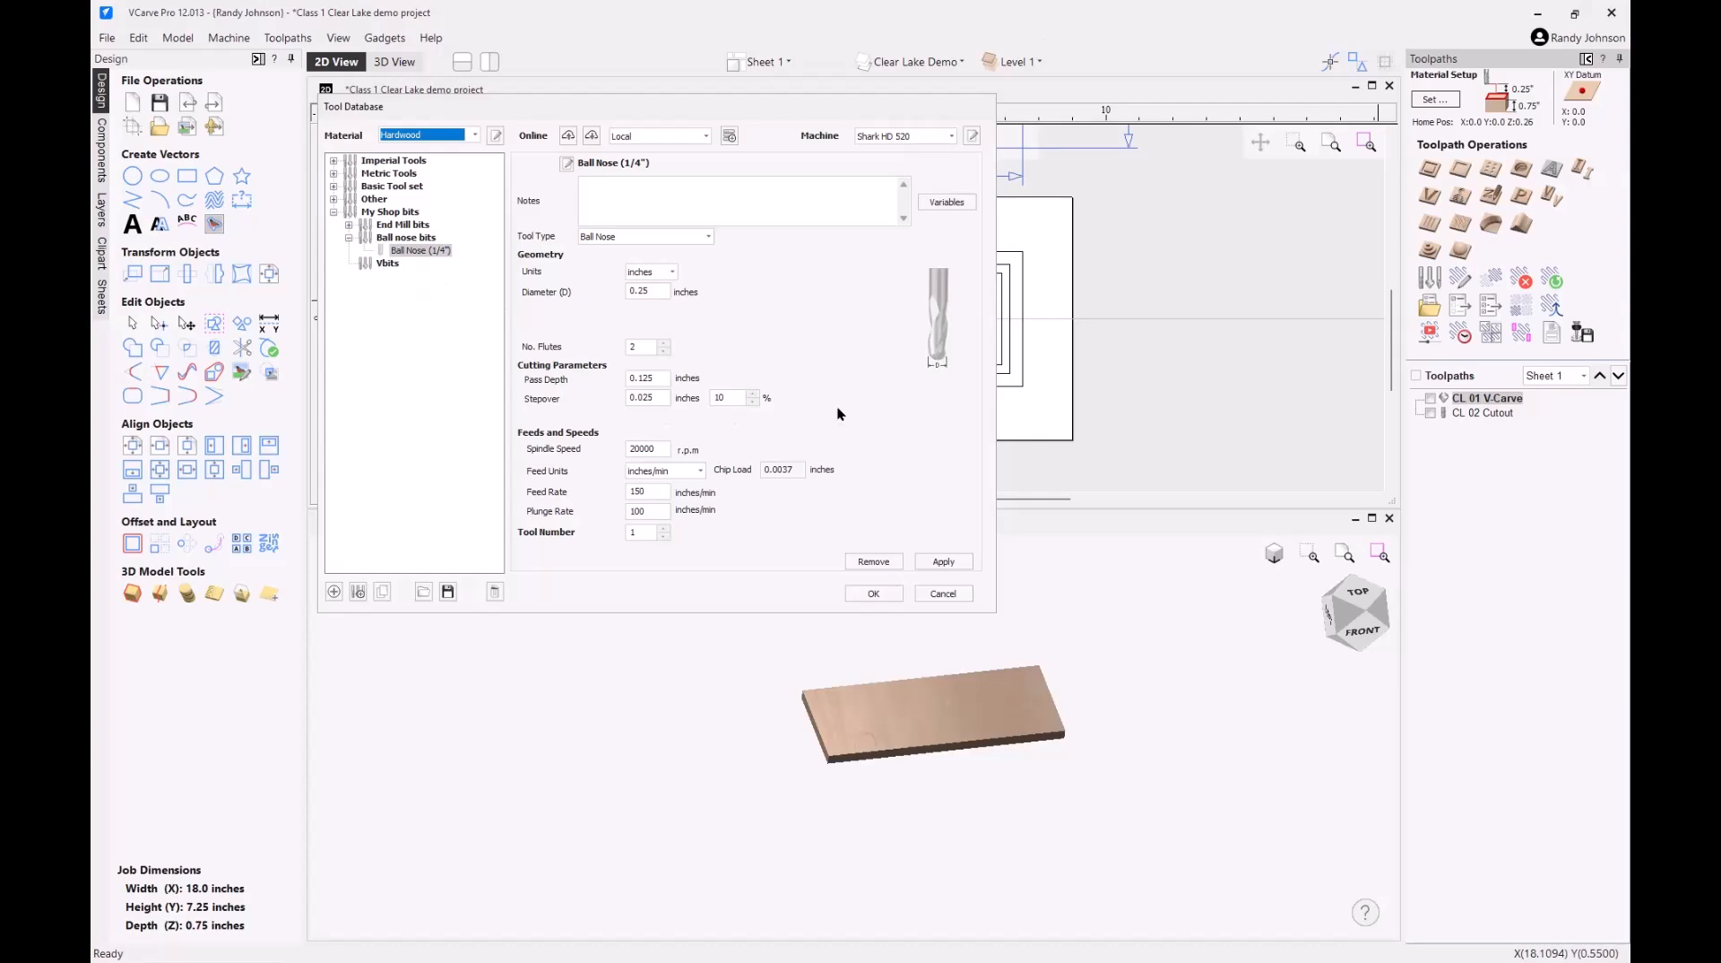
# - Set the 1/4-inch ball nose tool's stepover to 9% and apply the change
pyautogui.click(725, 400)
pyautogui.moveTo(729, 399); pyautogui.dragTo(703, 405)
pyautogui.write('9')
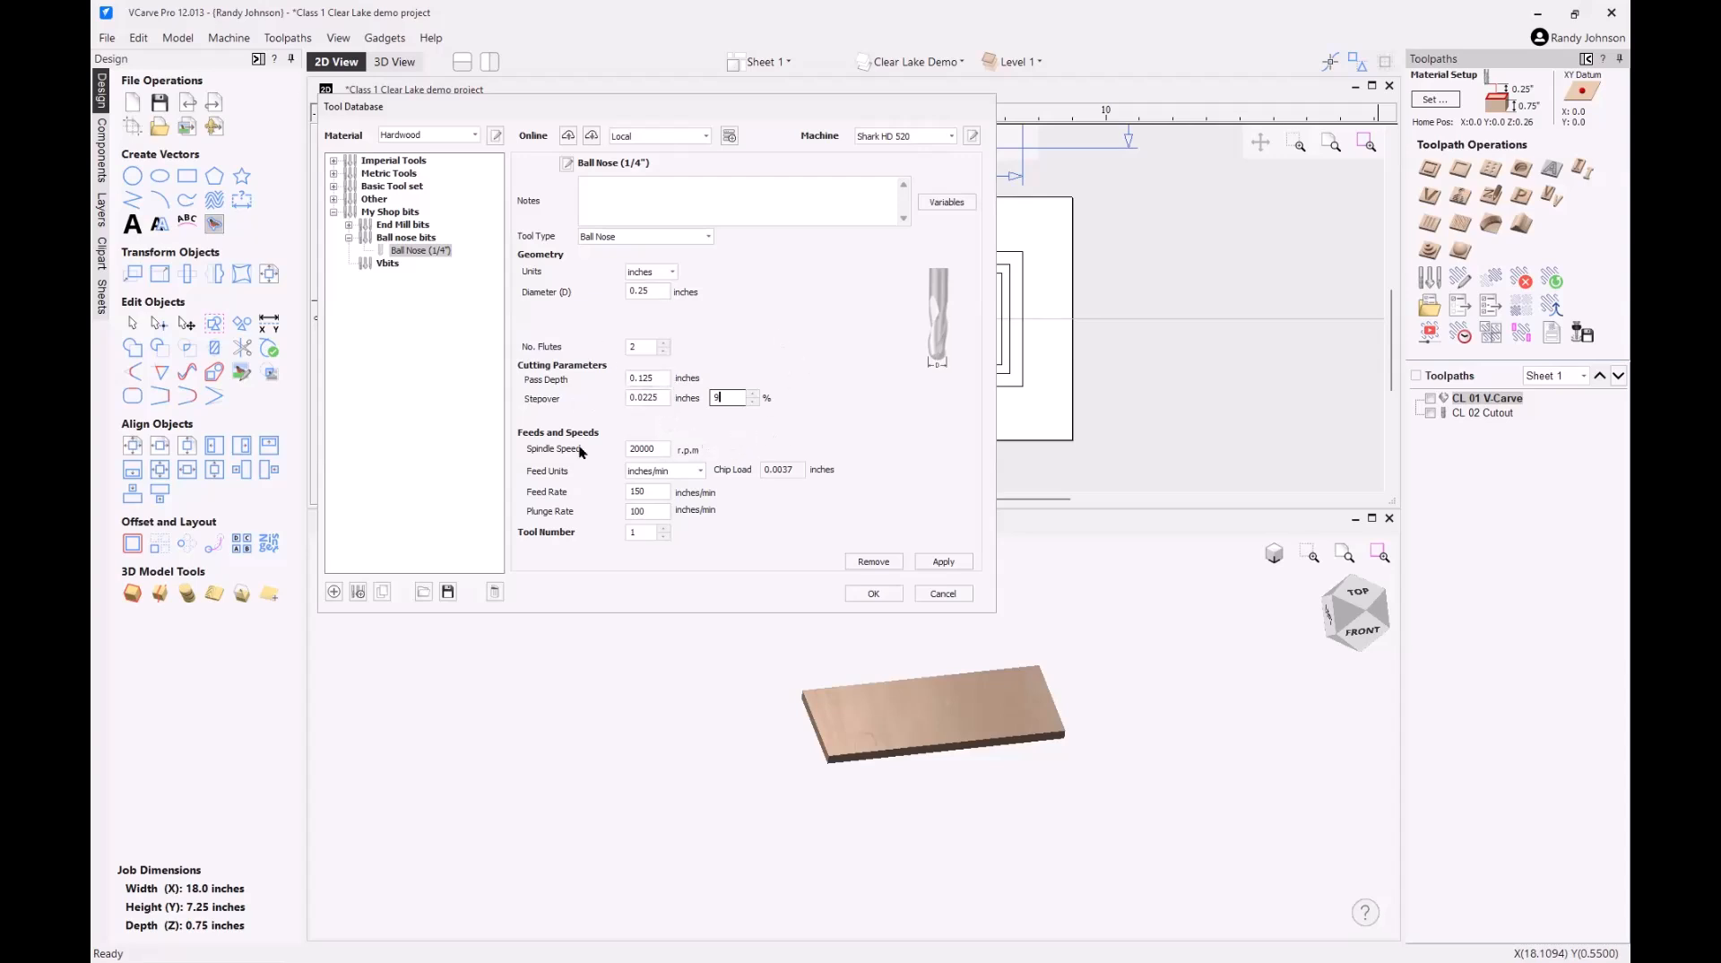
pyautogui.click(944, 561)
# - Add a 0.125-inch, 2-flute Ball Nose tool to the Ball nose bits group and create its Hardwood settings
pyautogui.click(395, 238)
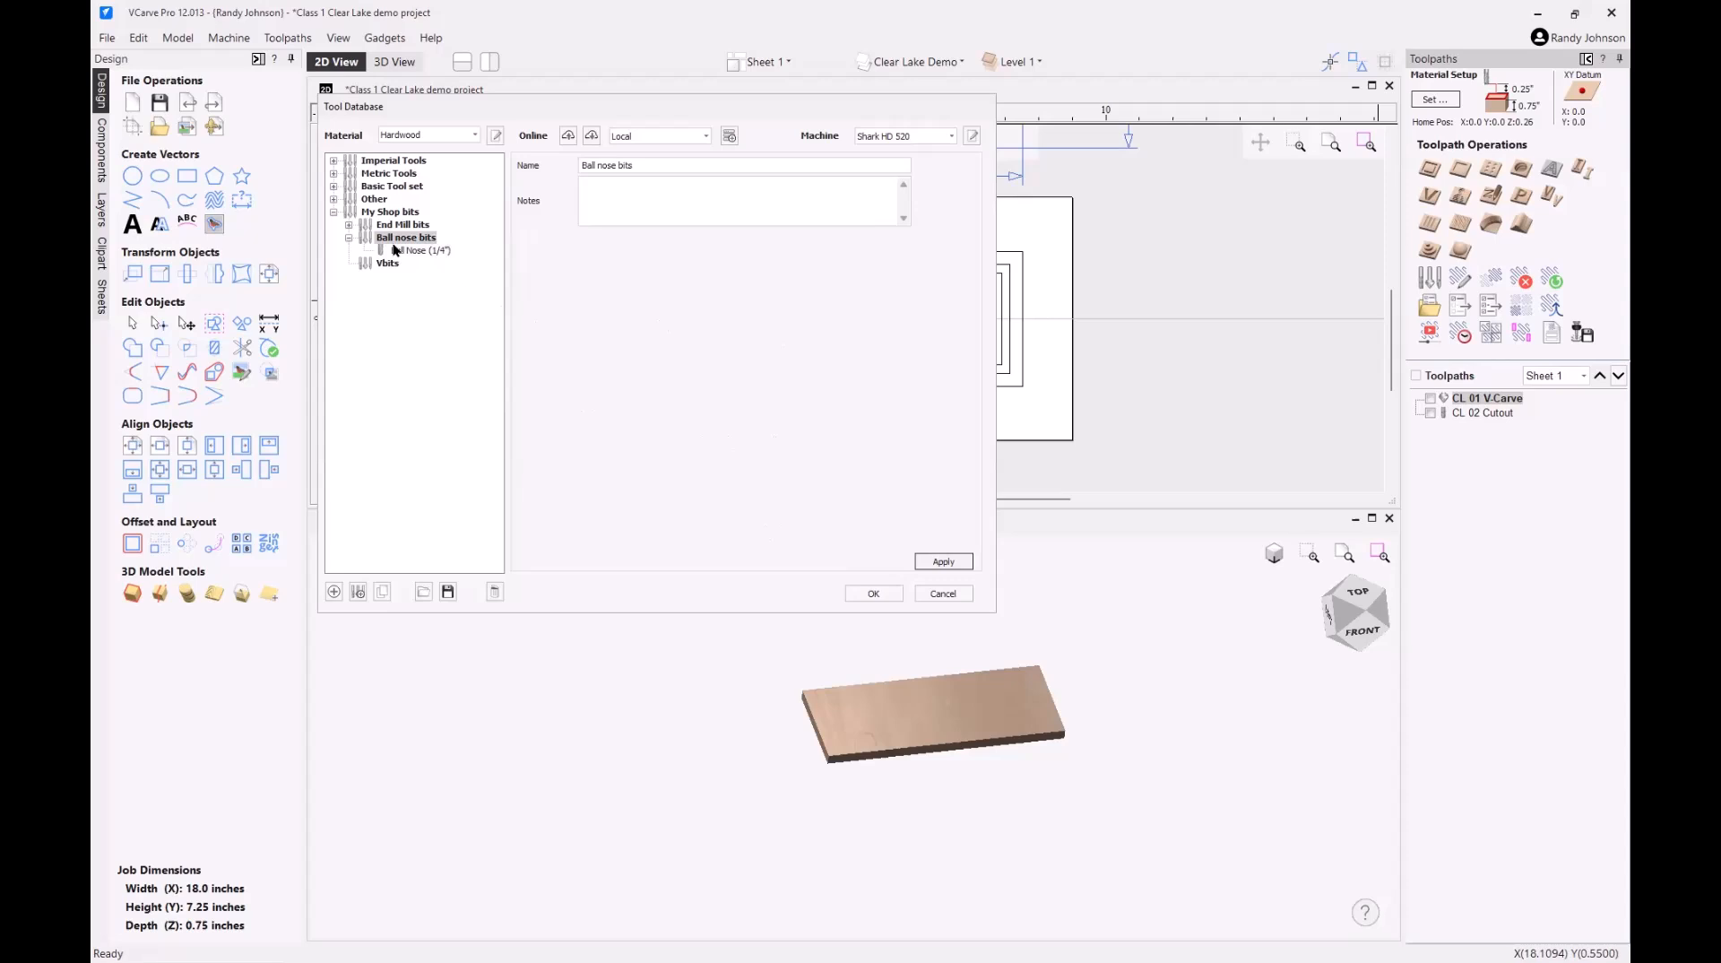
pyautogui.click(358, 593)
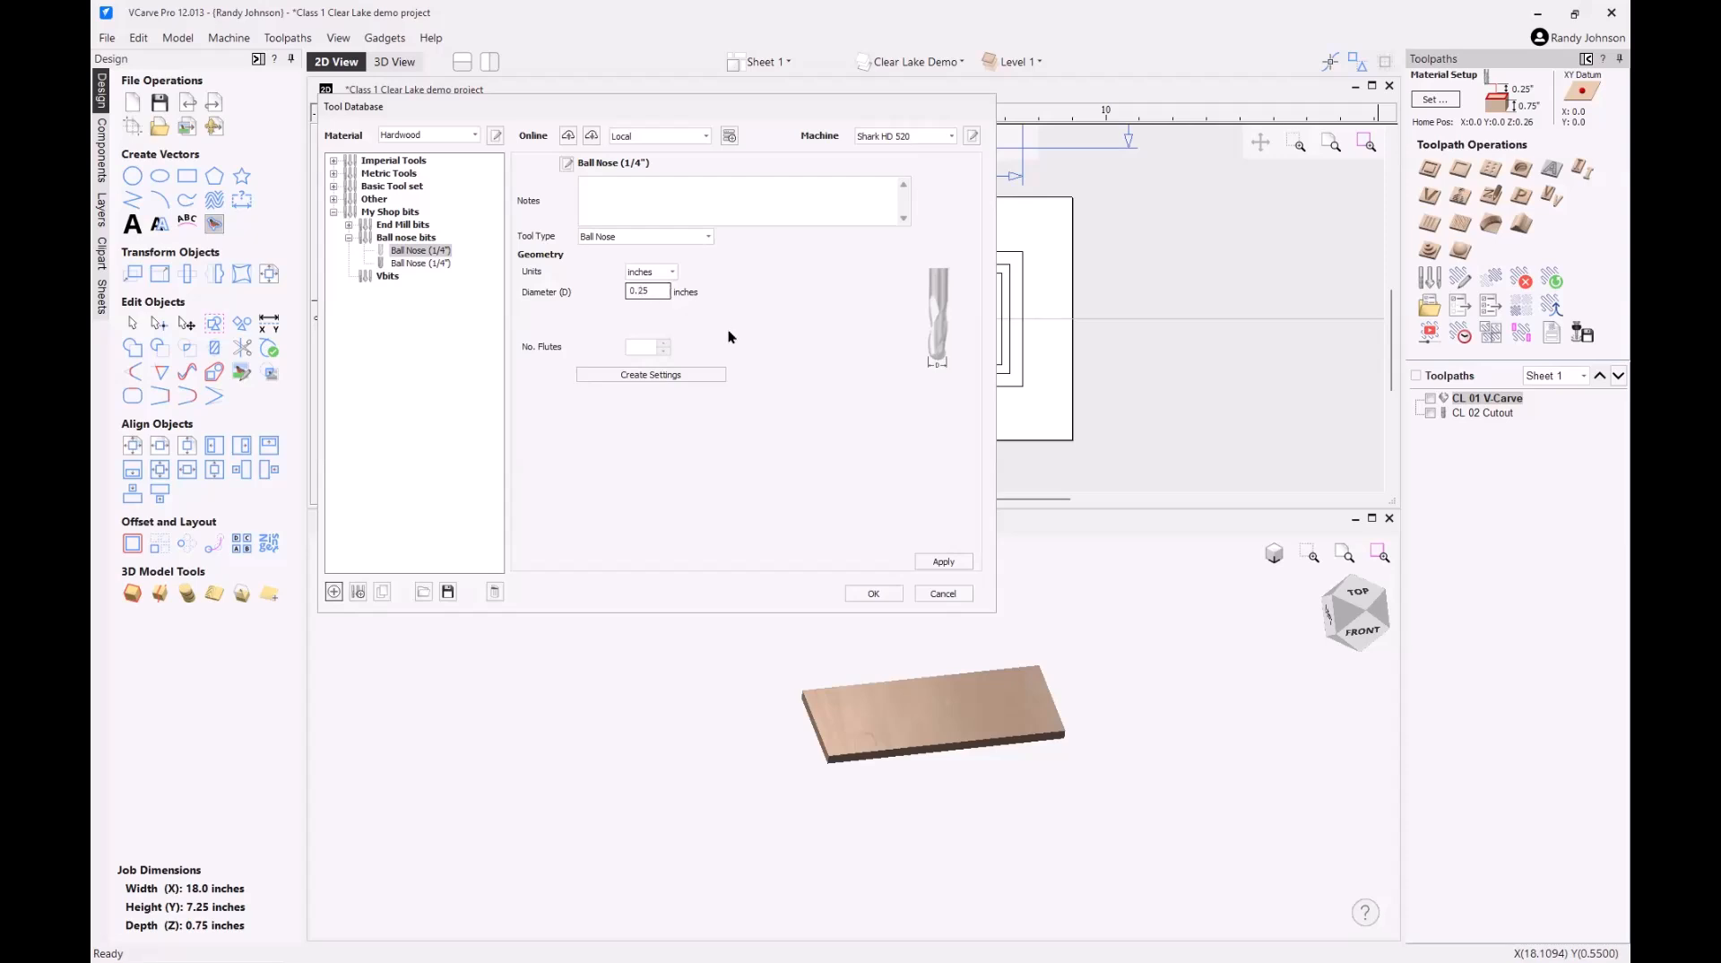
pyautogui.write('1')
pyautogui.click(658, 344)
pyautogui.write('2')
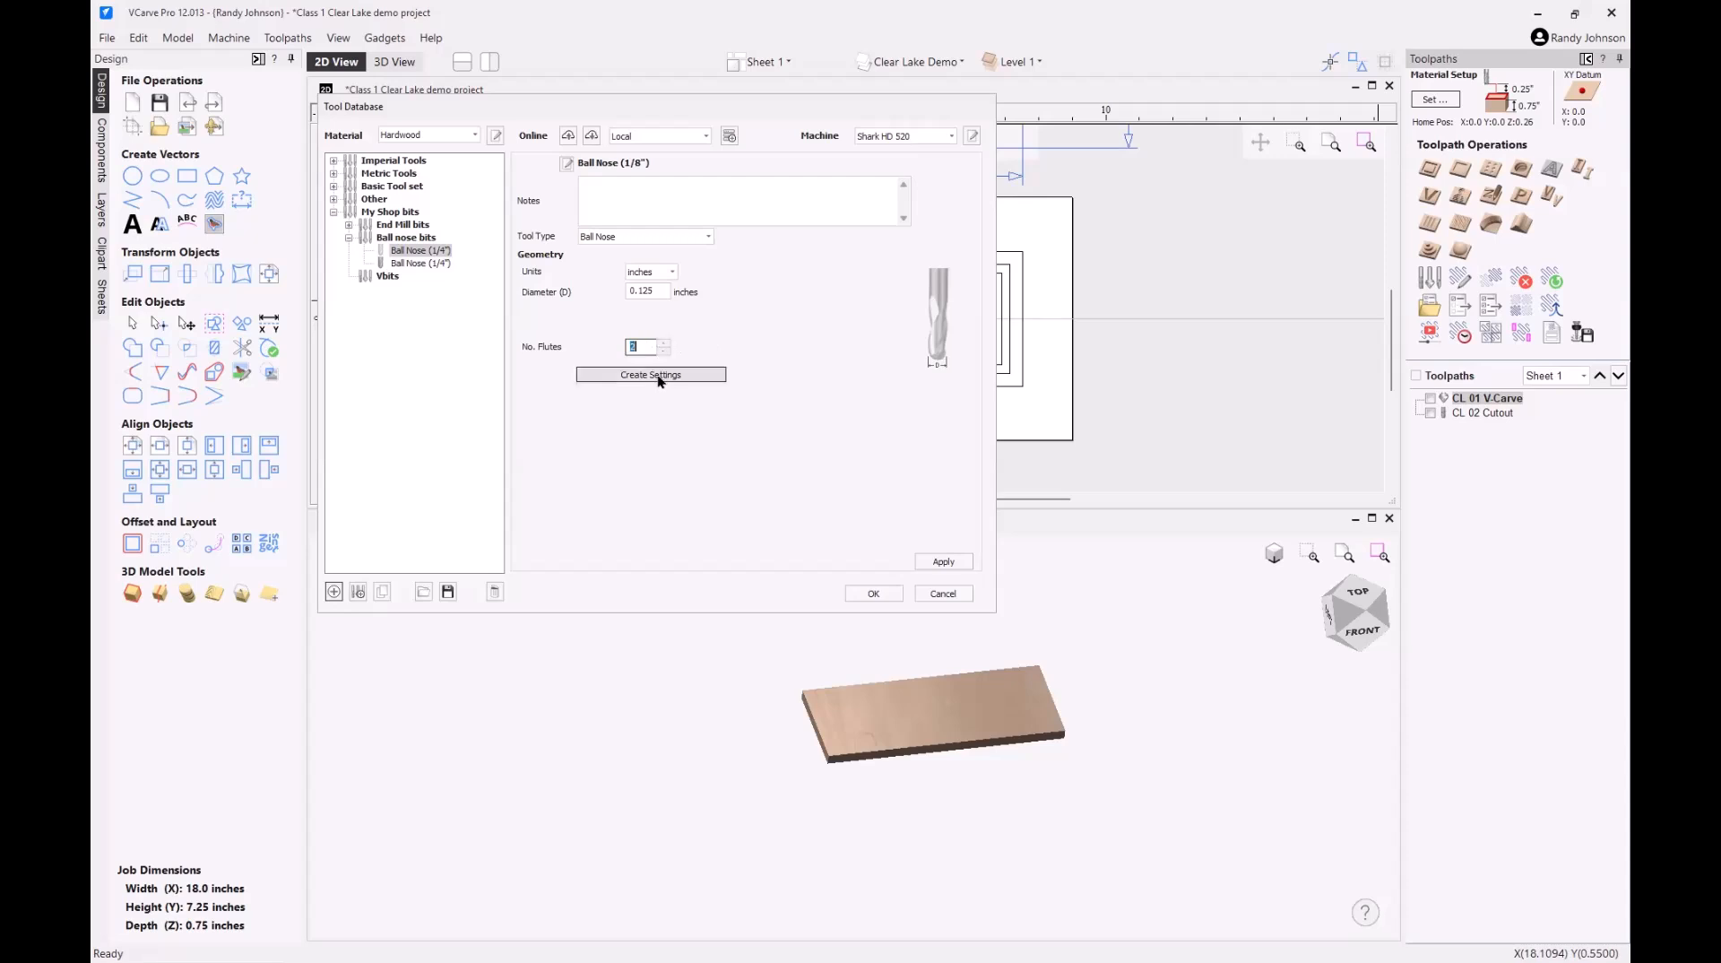
pyautogui.click(657, 374)
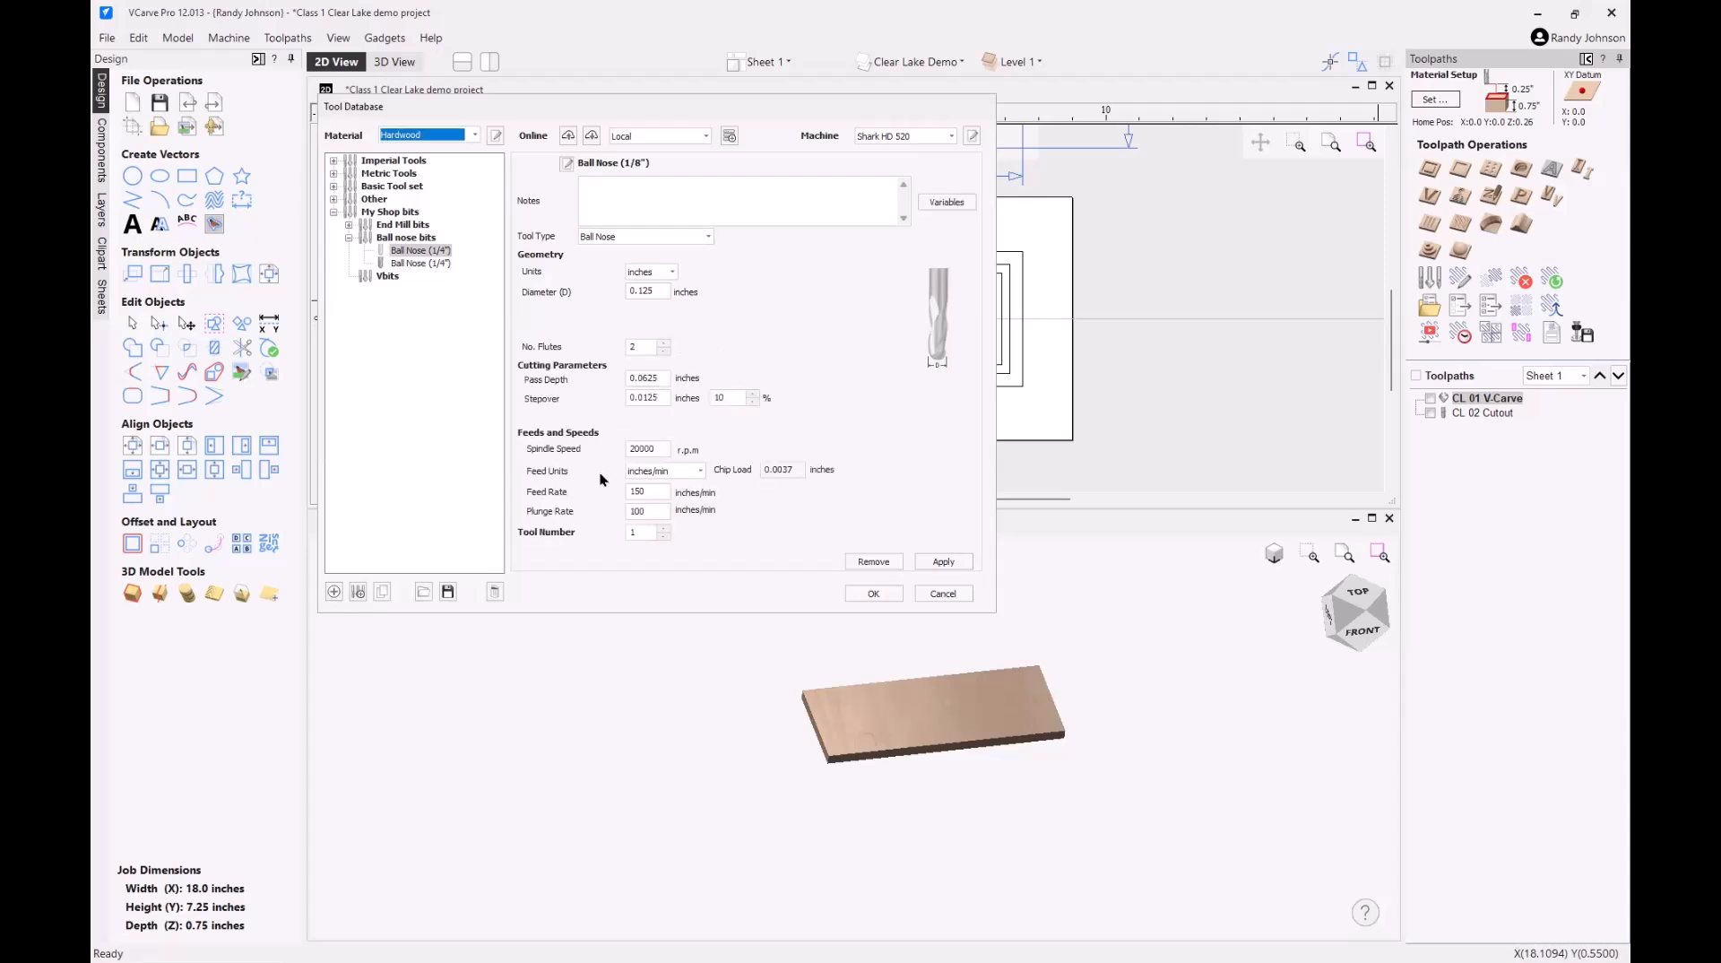
# - Set the 1/8-inch ball nose tool's pass depth to 0.03 inches, stepover to 8% and spindle speed to 22000 rpm, and apply
pyautogui.click(666, 377)
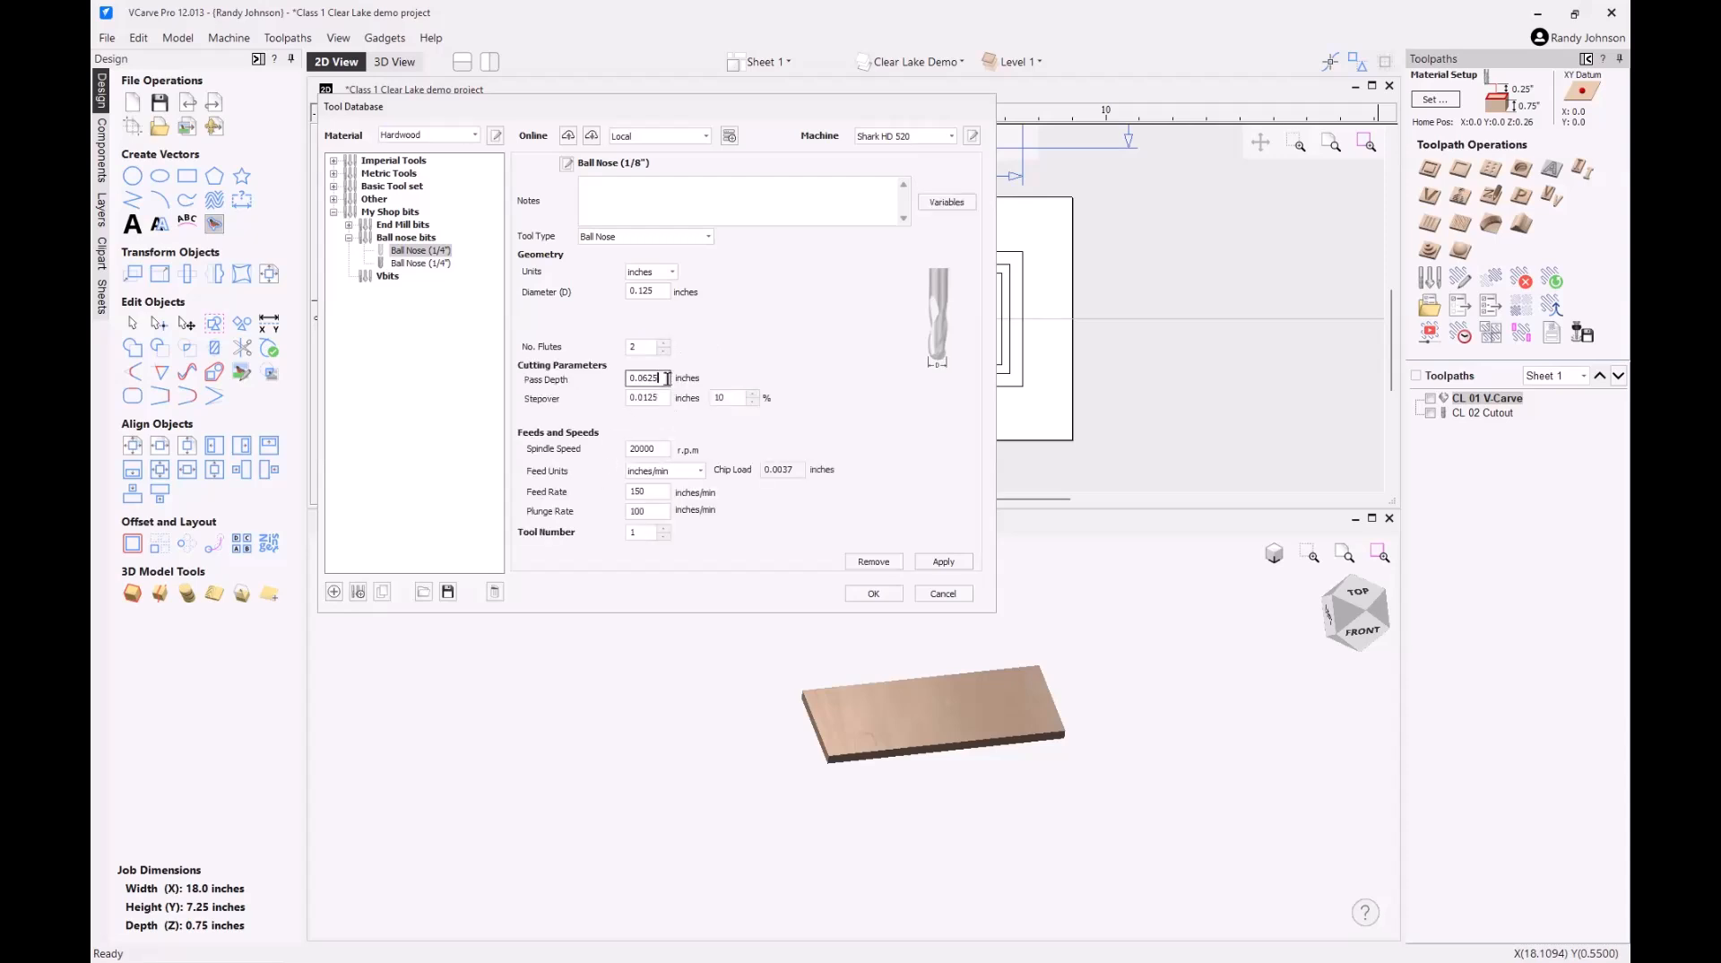
pyautogui.press('BackSpace')
pyautogui.press('BackSpace')
pyautogui.press('BackSpace')
pyautogui.write('3')
pyautogui.doubleClick(717, 398)
pyautogui.write('8')
pyautogui.press('Tab')
pyautogui.write('22000')
pyautogui.click(944, 561)
# - Add a 0.5-inch, 90-degree, 2-flute V-Bit to the Vbits group and create its Hardwood settings
pyautogui.click(391, 279)
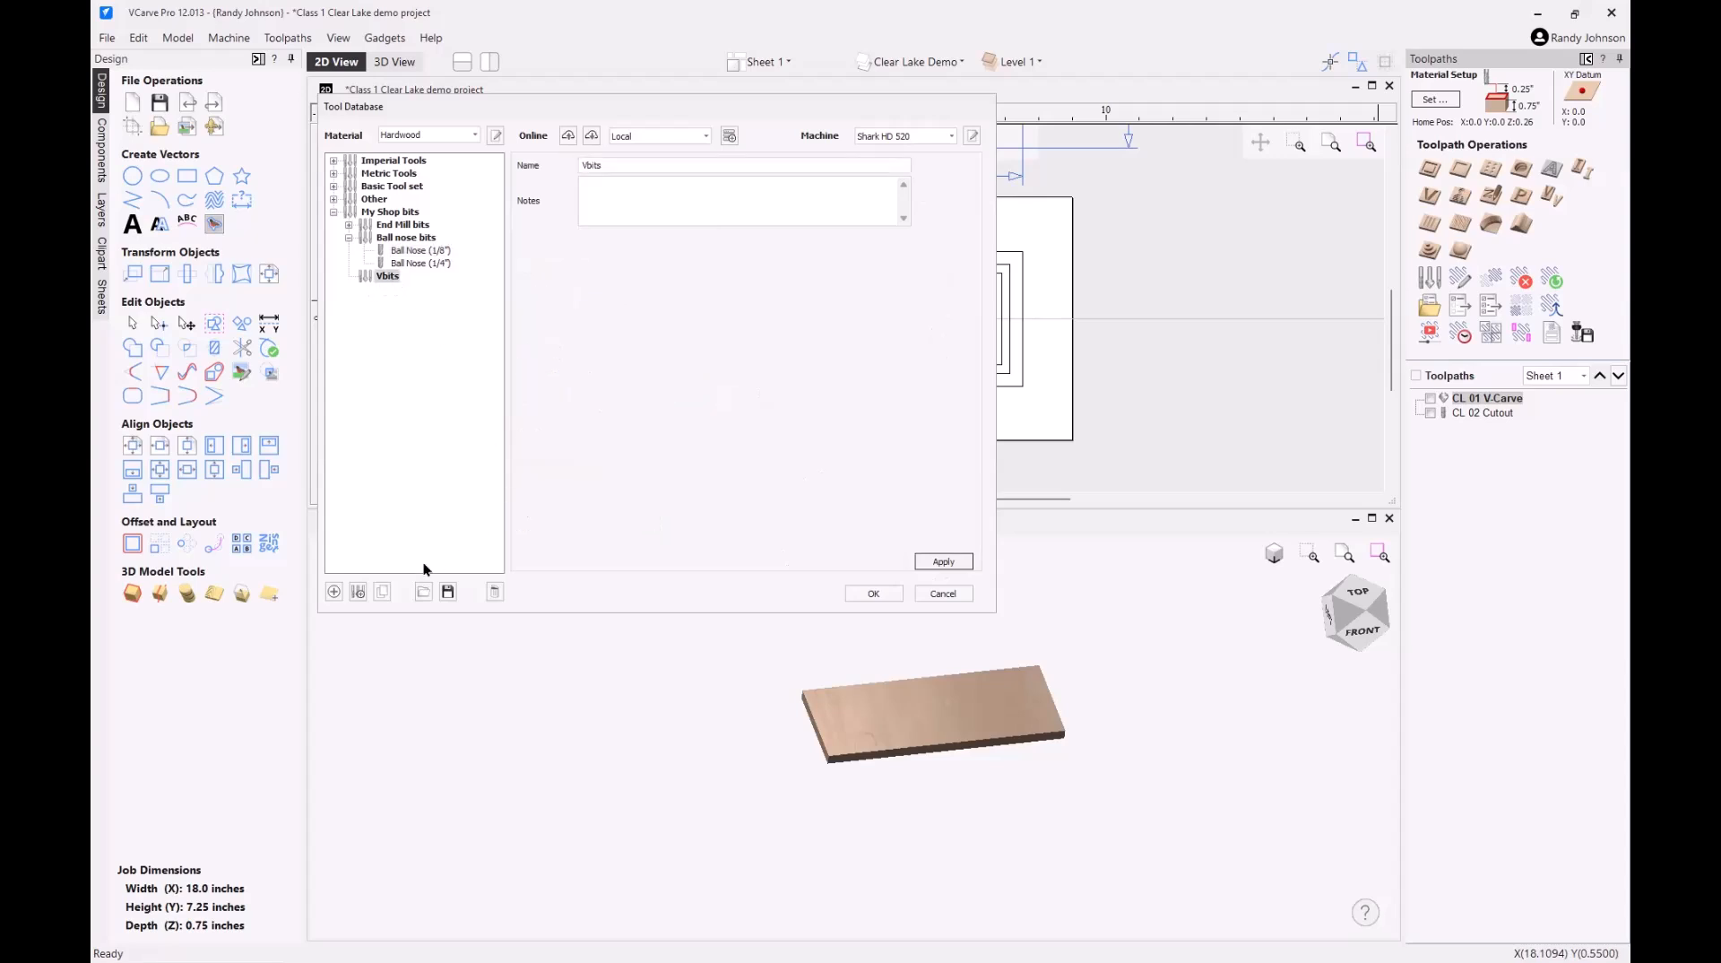
pyautogui.click(334, 592)
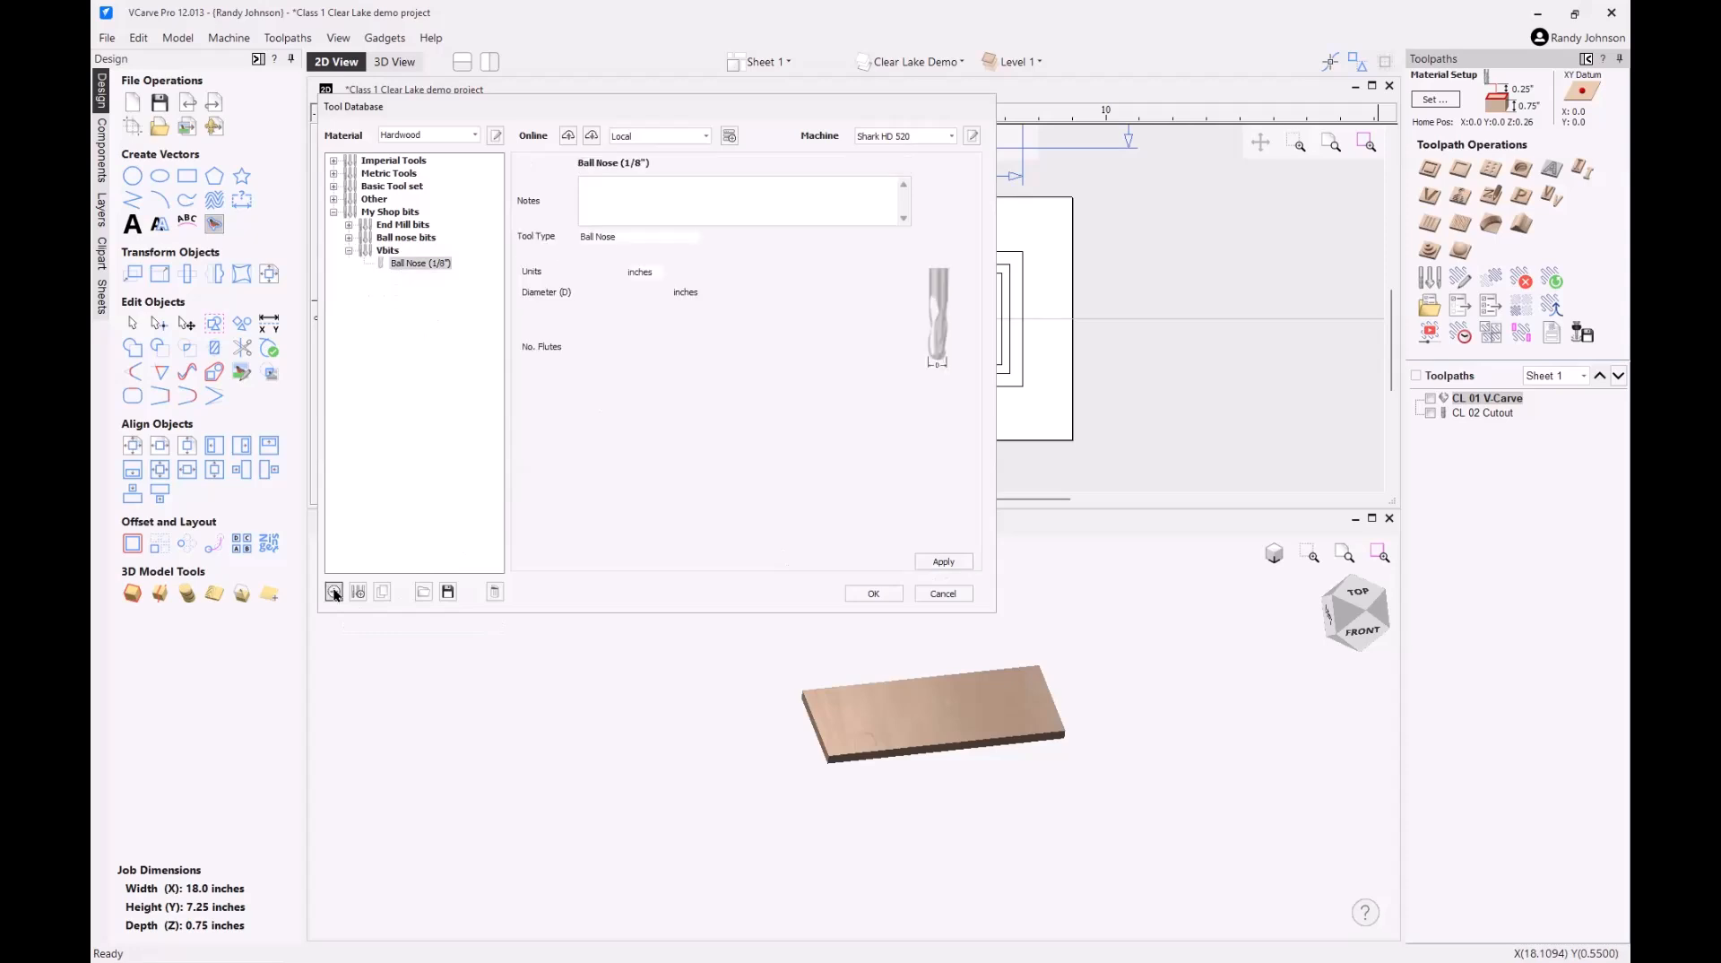
pyautogui.click(650, 240)
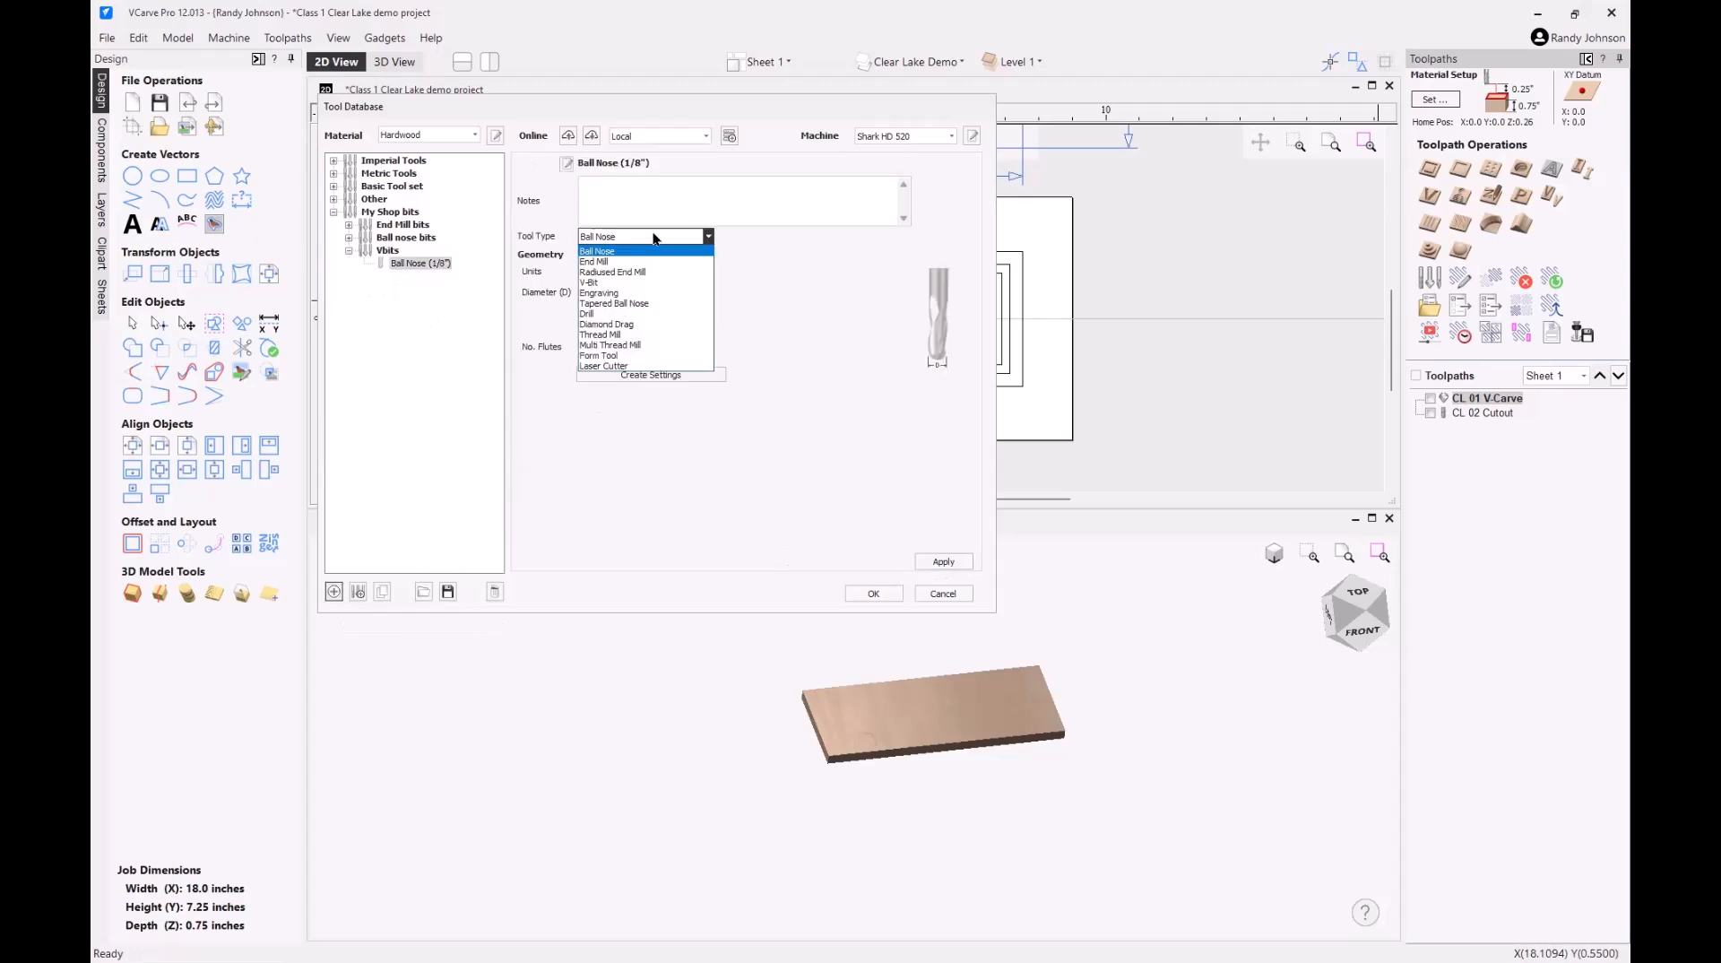
pyautogui.click(599, 283)
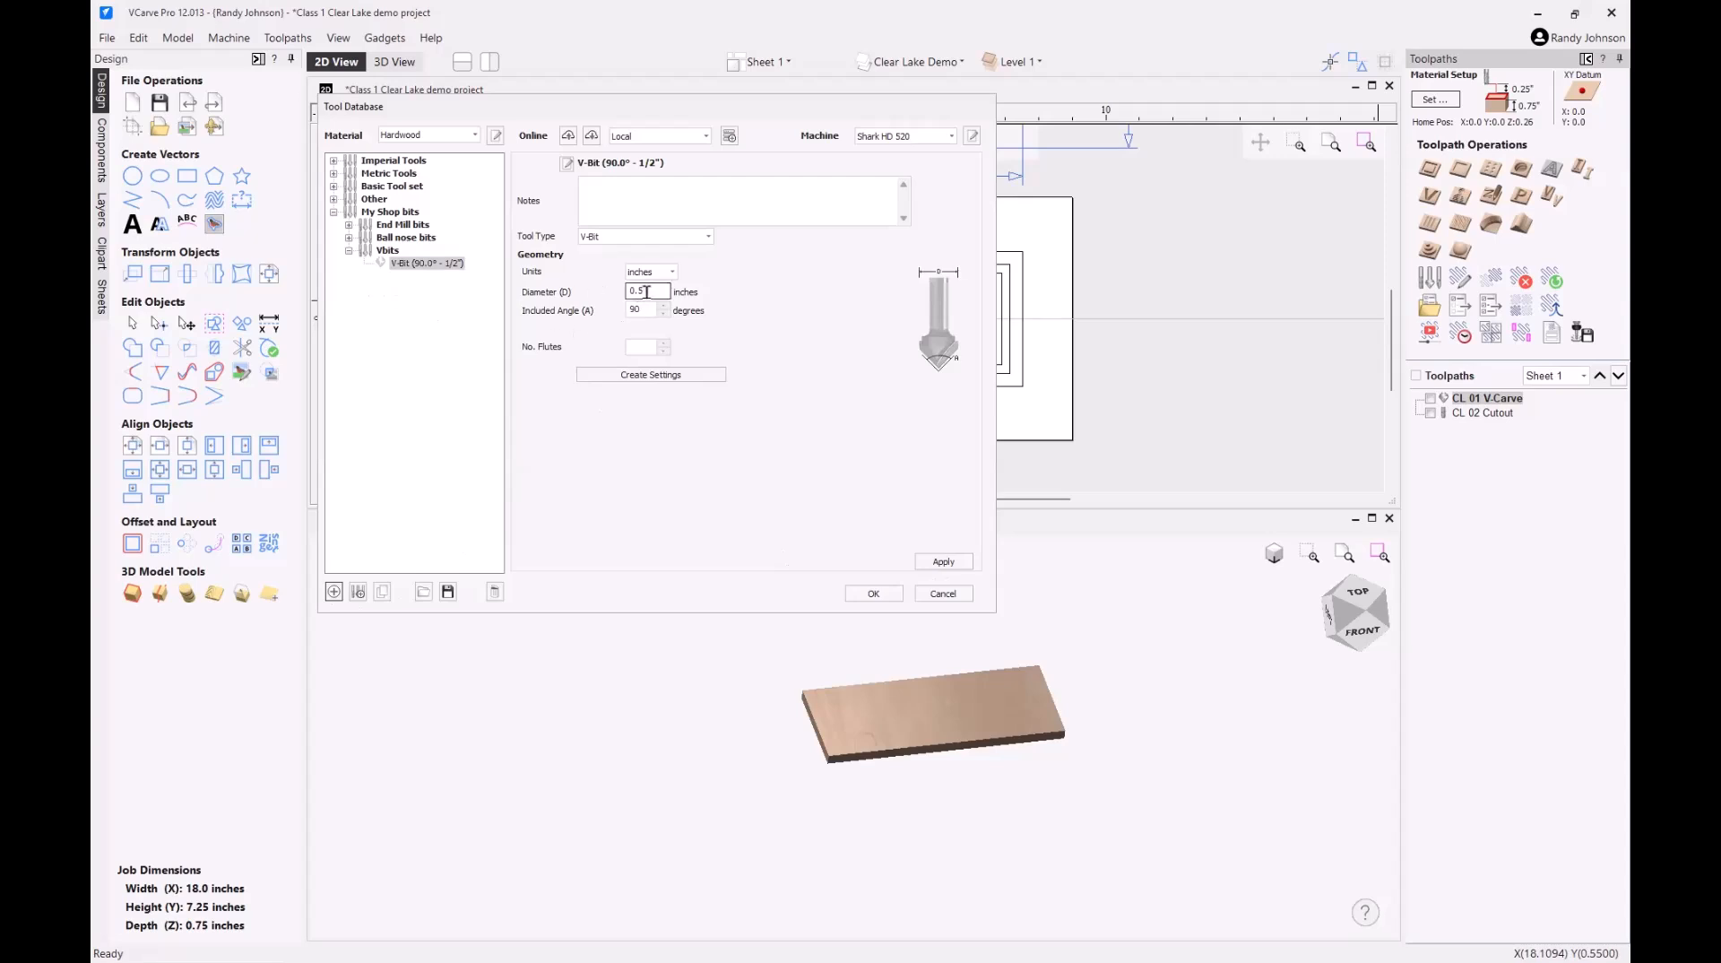
pyautogui.click(664, 344)
pyautogui.click(663, 345)
pyautogui.click(663, 376)
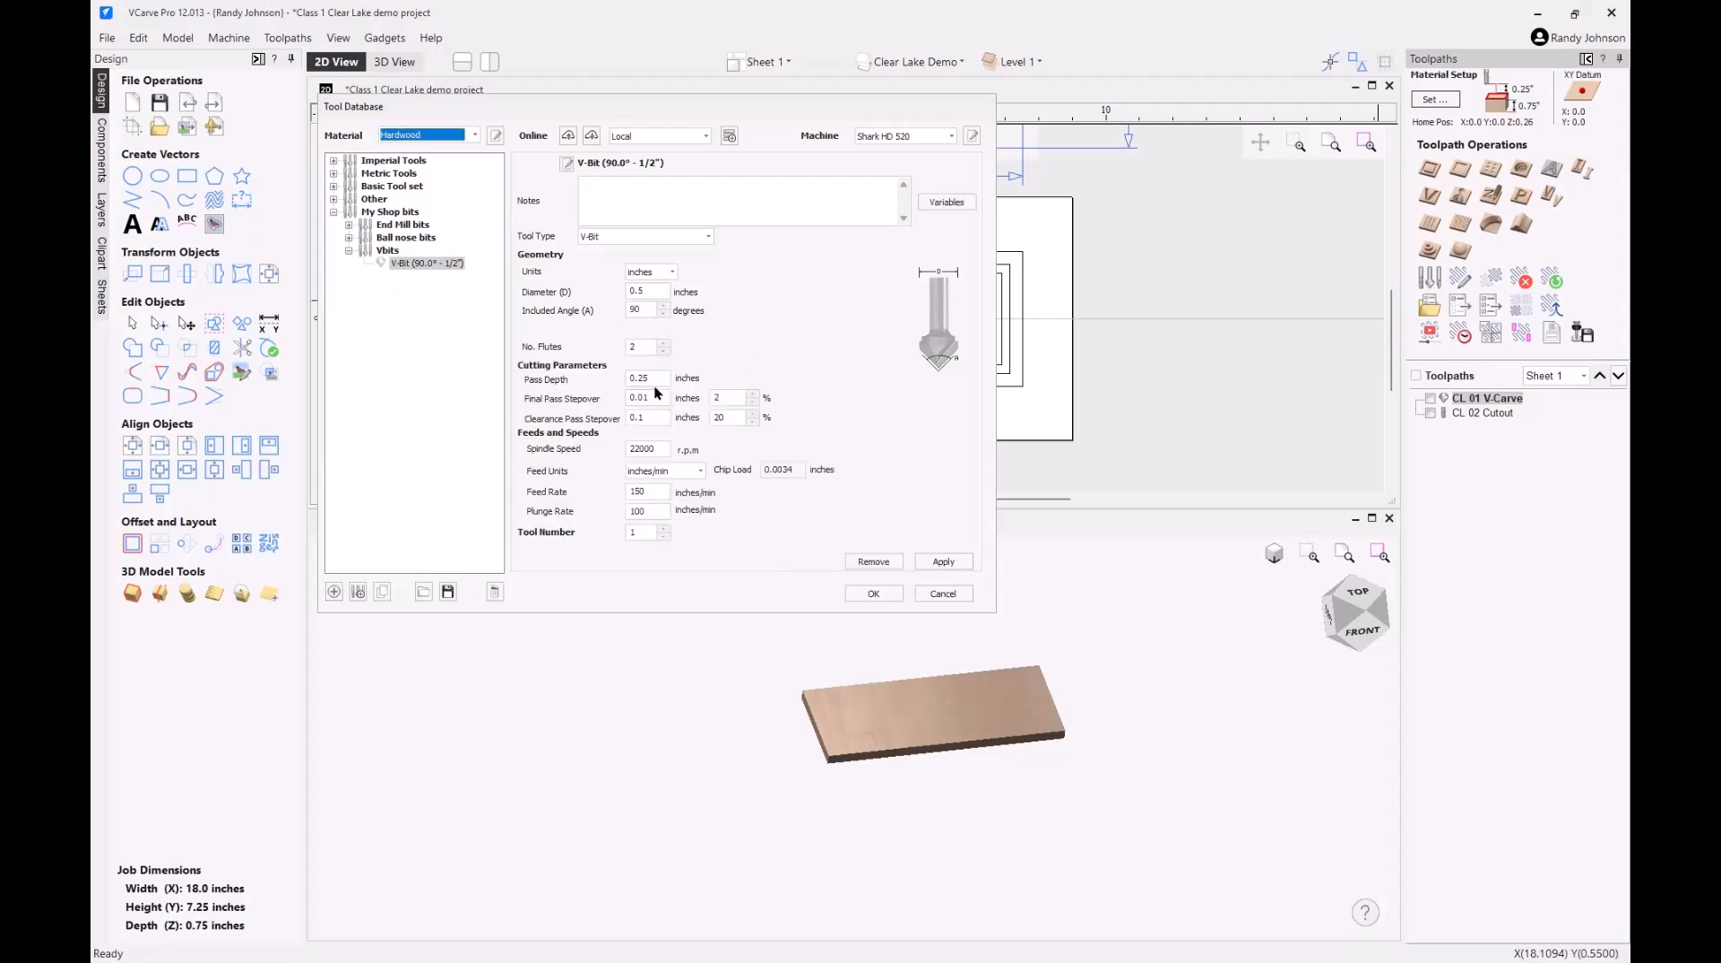
# - Set the new 90-degree V-bit's pass depth to 0.1 inches and apply the change
pyautogui.moveTo(656, 378); pyautogui.dragTo(615, 387)
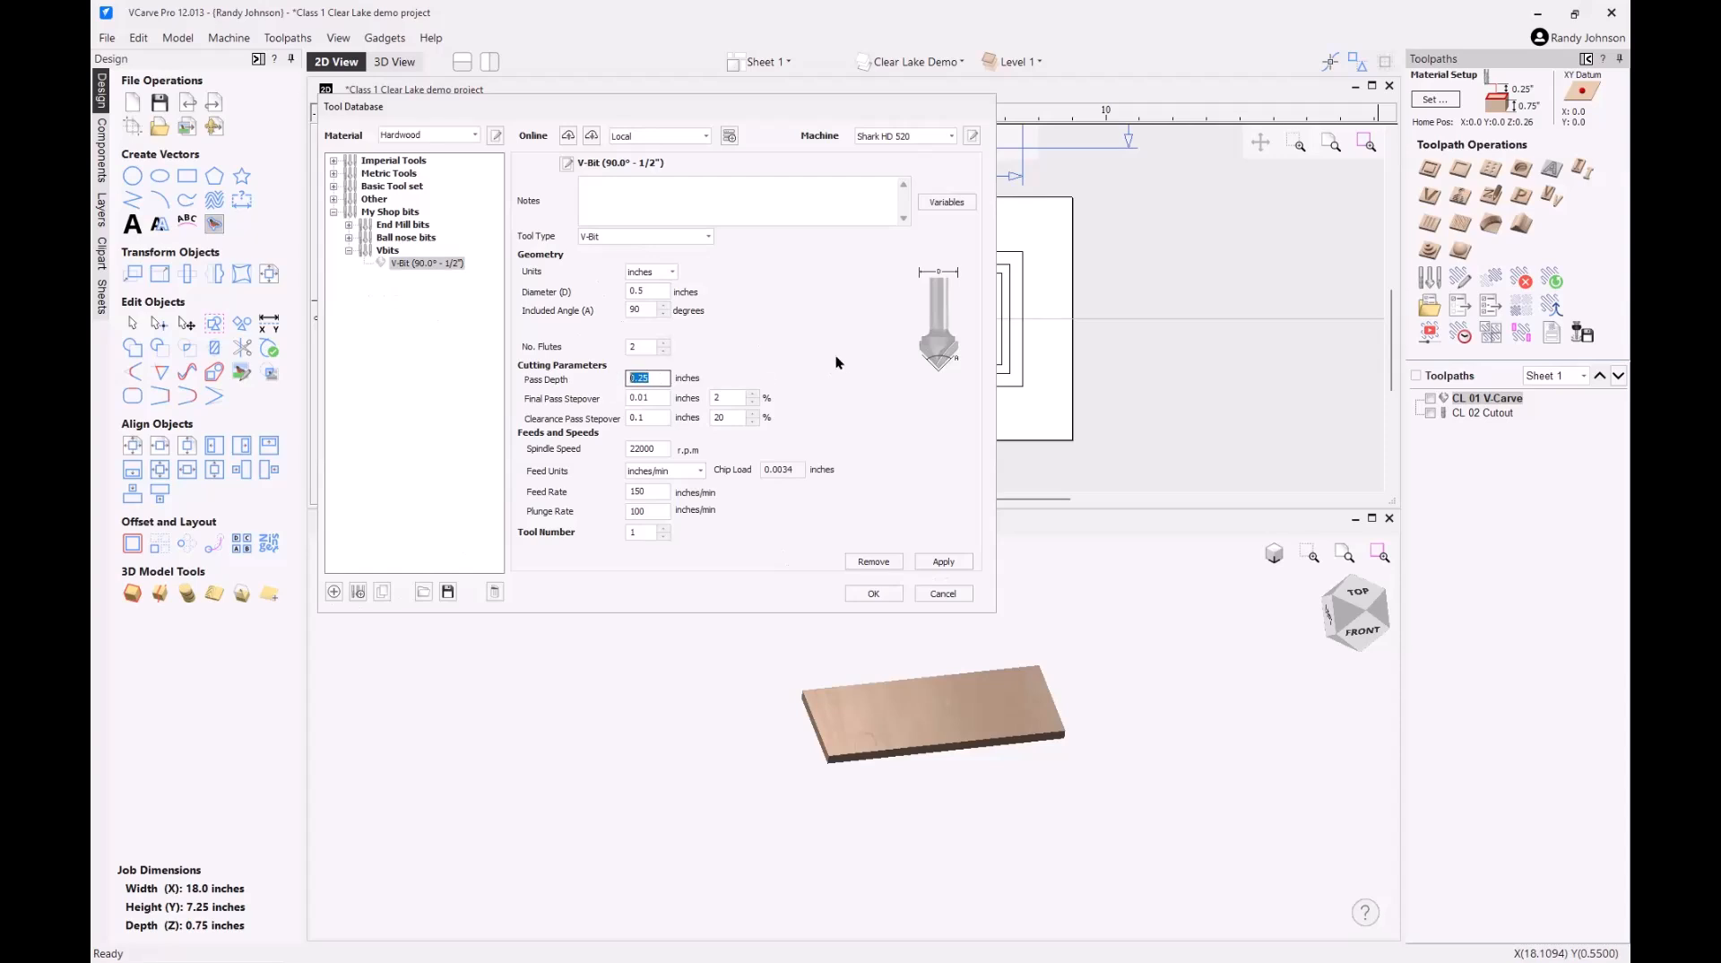
pyautogui.write('.125')
pyautogui.press('BackSpace')
pyautogui.press('BackSpace')
pyautogui.click(940, 562)
# - Expand the Ball nose and End Mill bits groups to show their tools, and accept the tool database
pyautogui.click(349, 238)
pyautogui.click(349, 225)
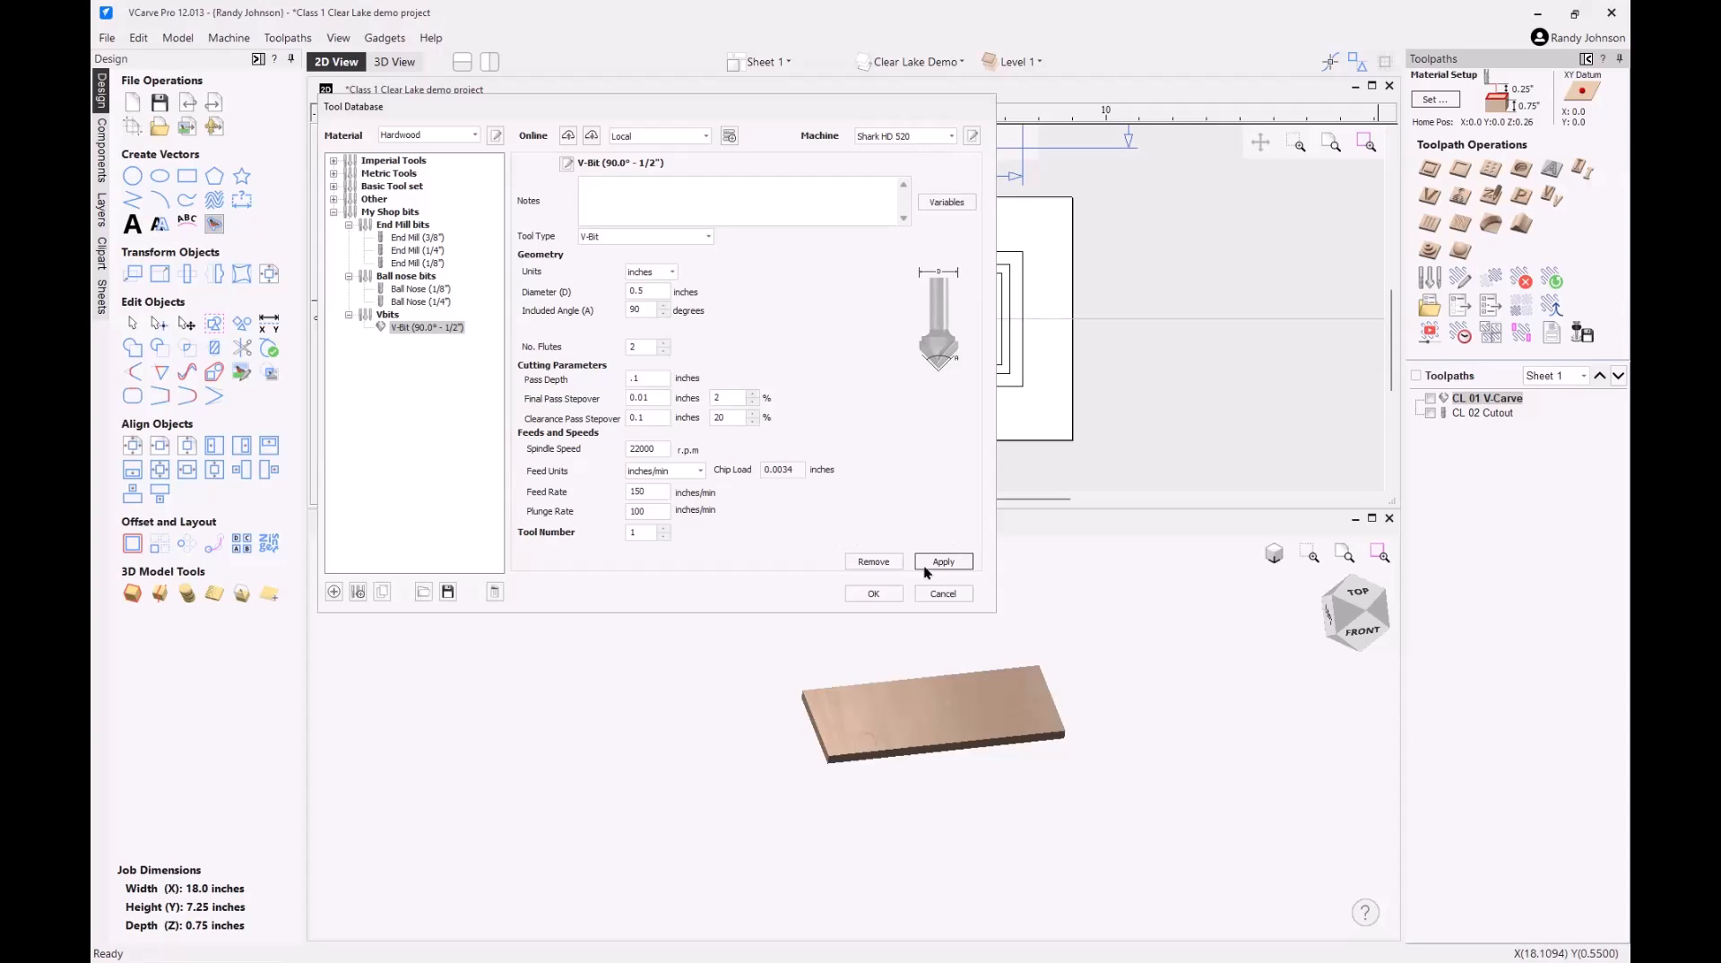
pyautogui.click(874, 593)
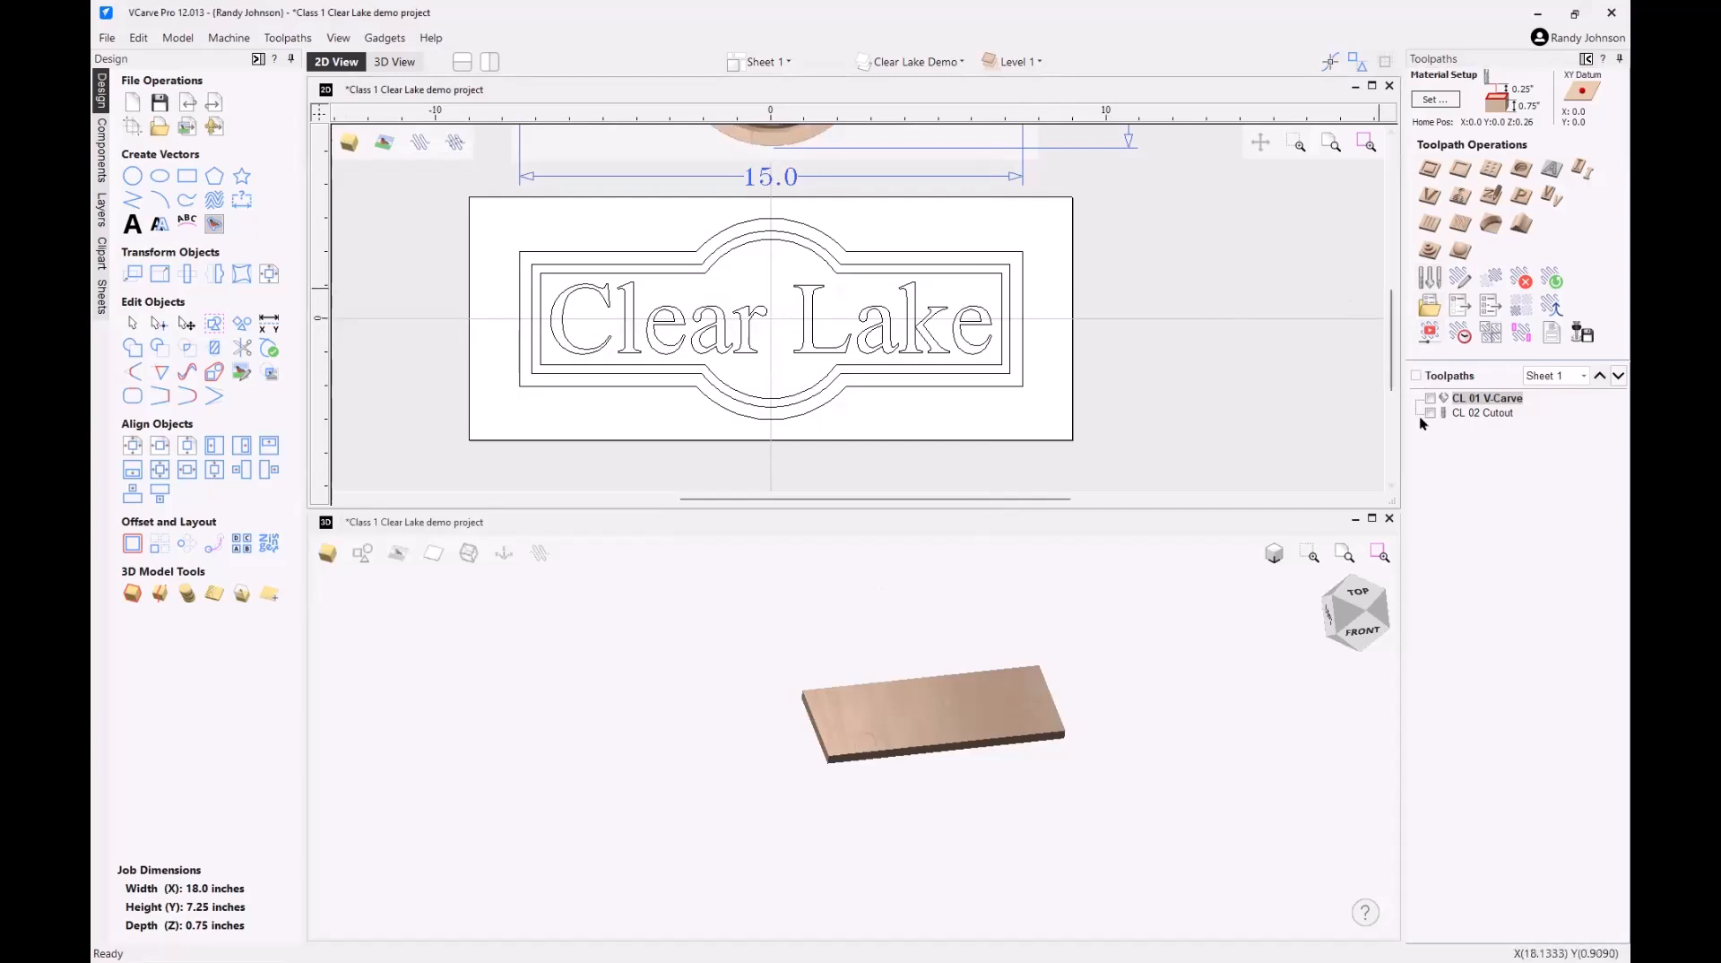
# - Try assigning the My Shop bits 90-degree V-bit to the CL 01 V-Carve toolpath, closing it without recalculating
pyautogui.moveTo(1477, 406)
pyautogui.doubleClick(1477, 400)
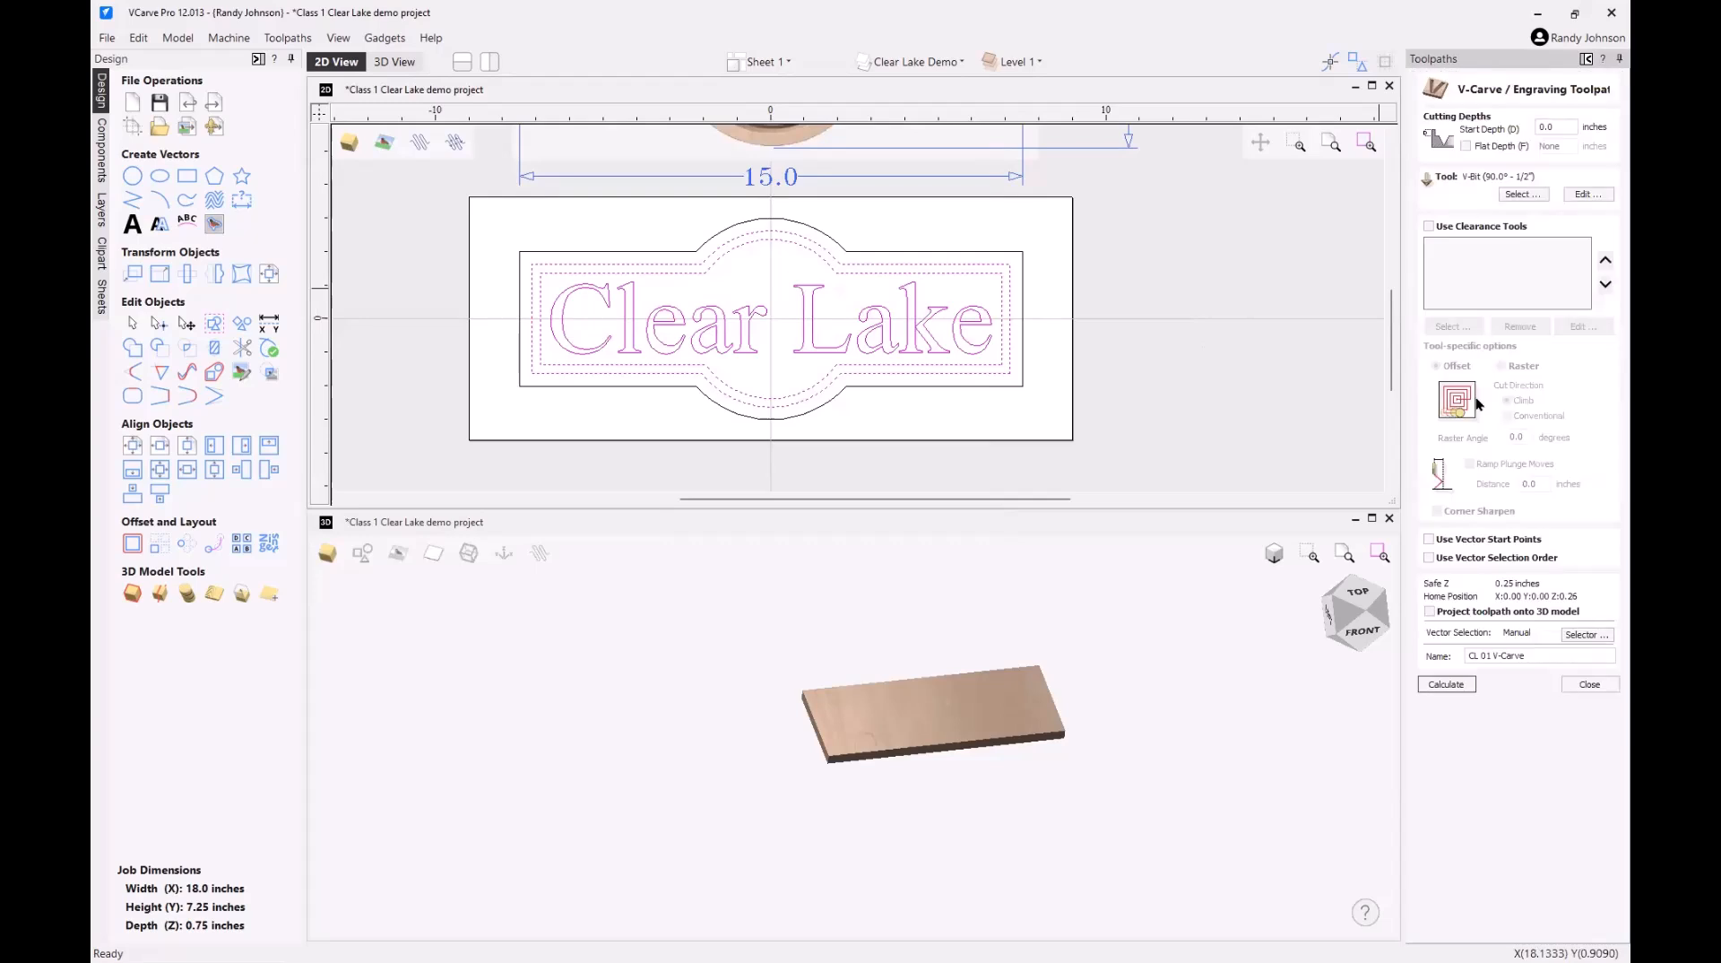
pyautogui.click(1525, 195)
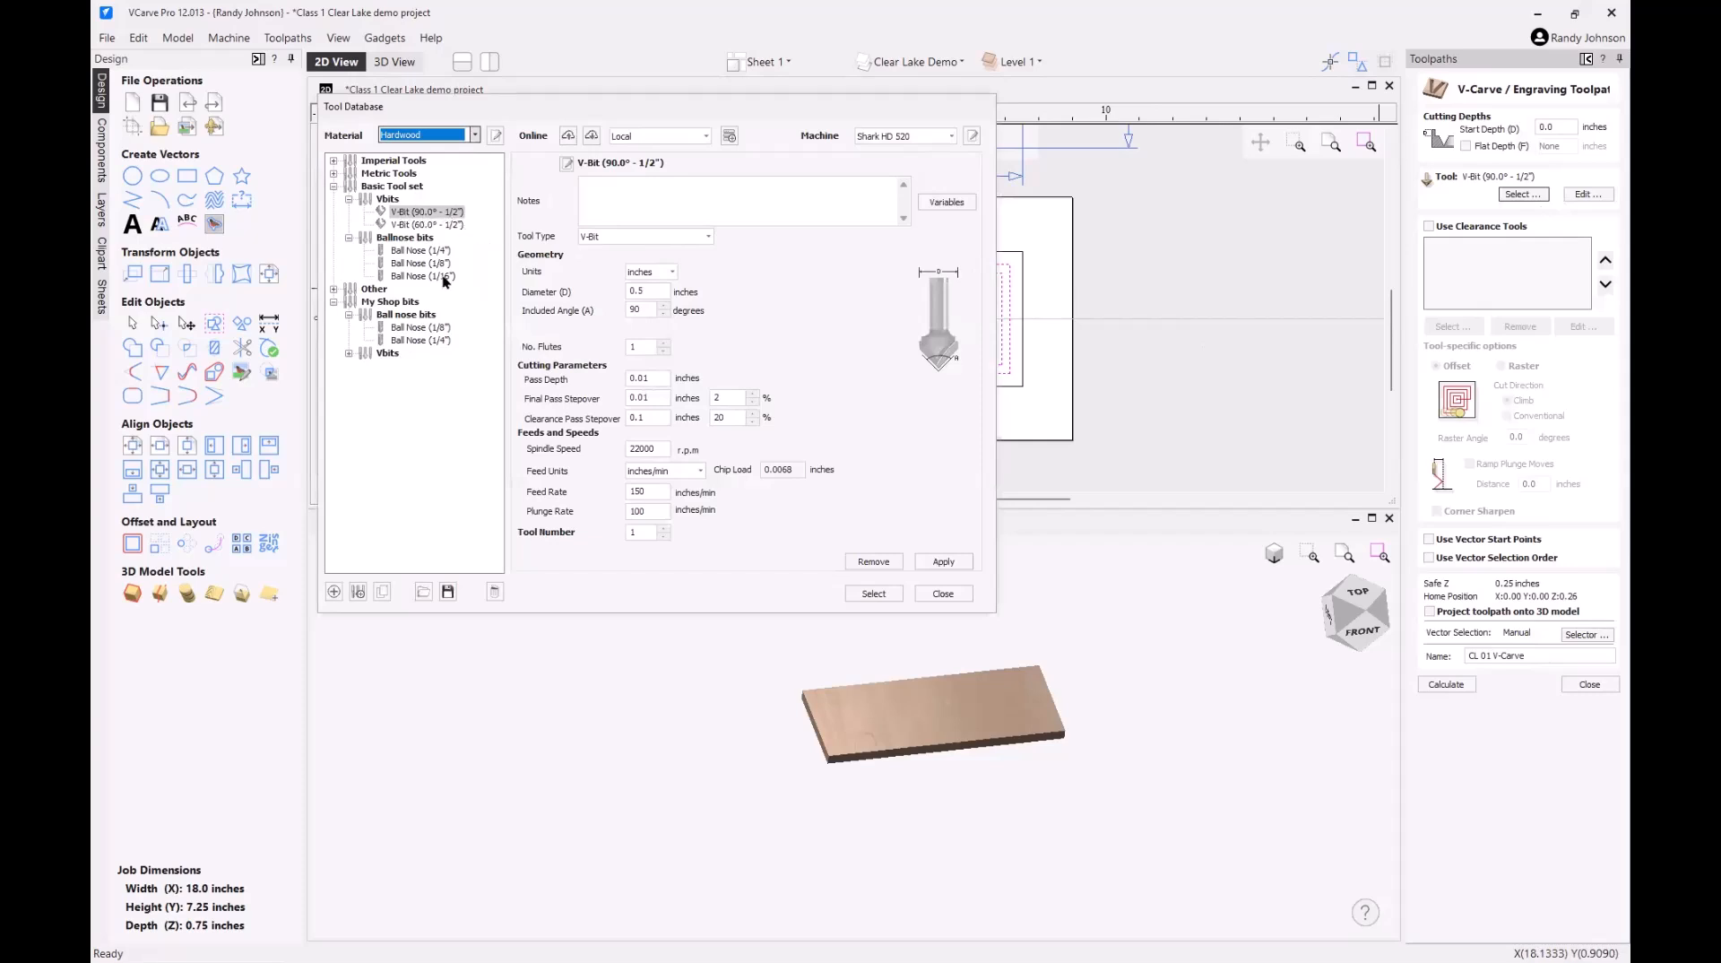
pyautogui.click(349, 354)
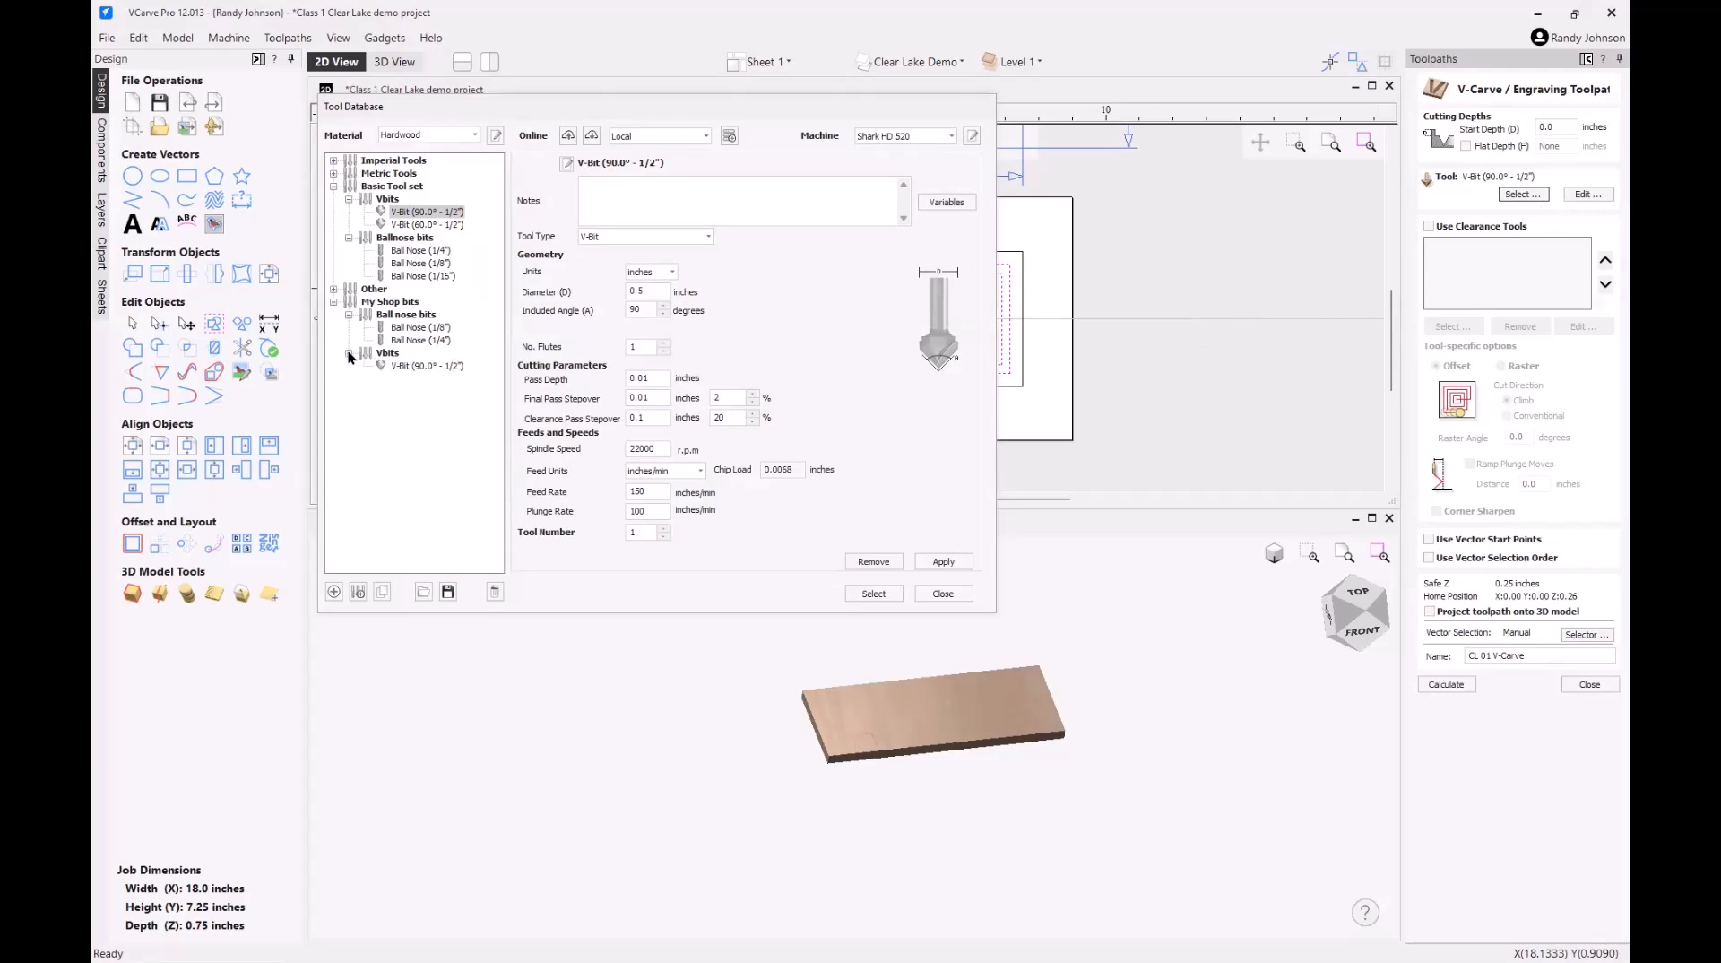
pyautogui.click(416, 365)
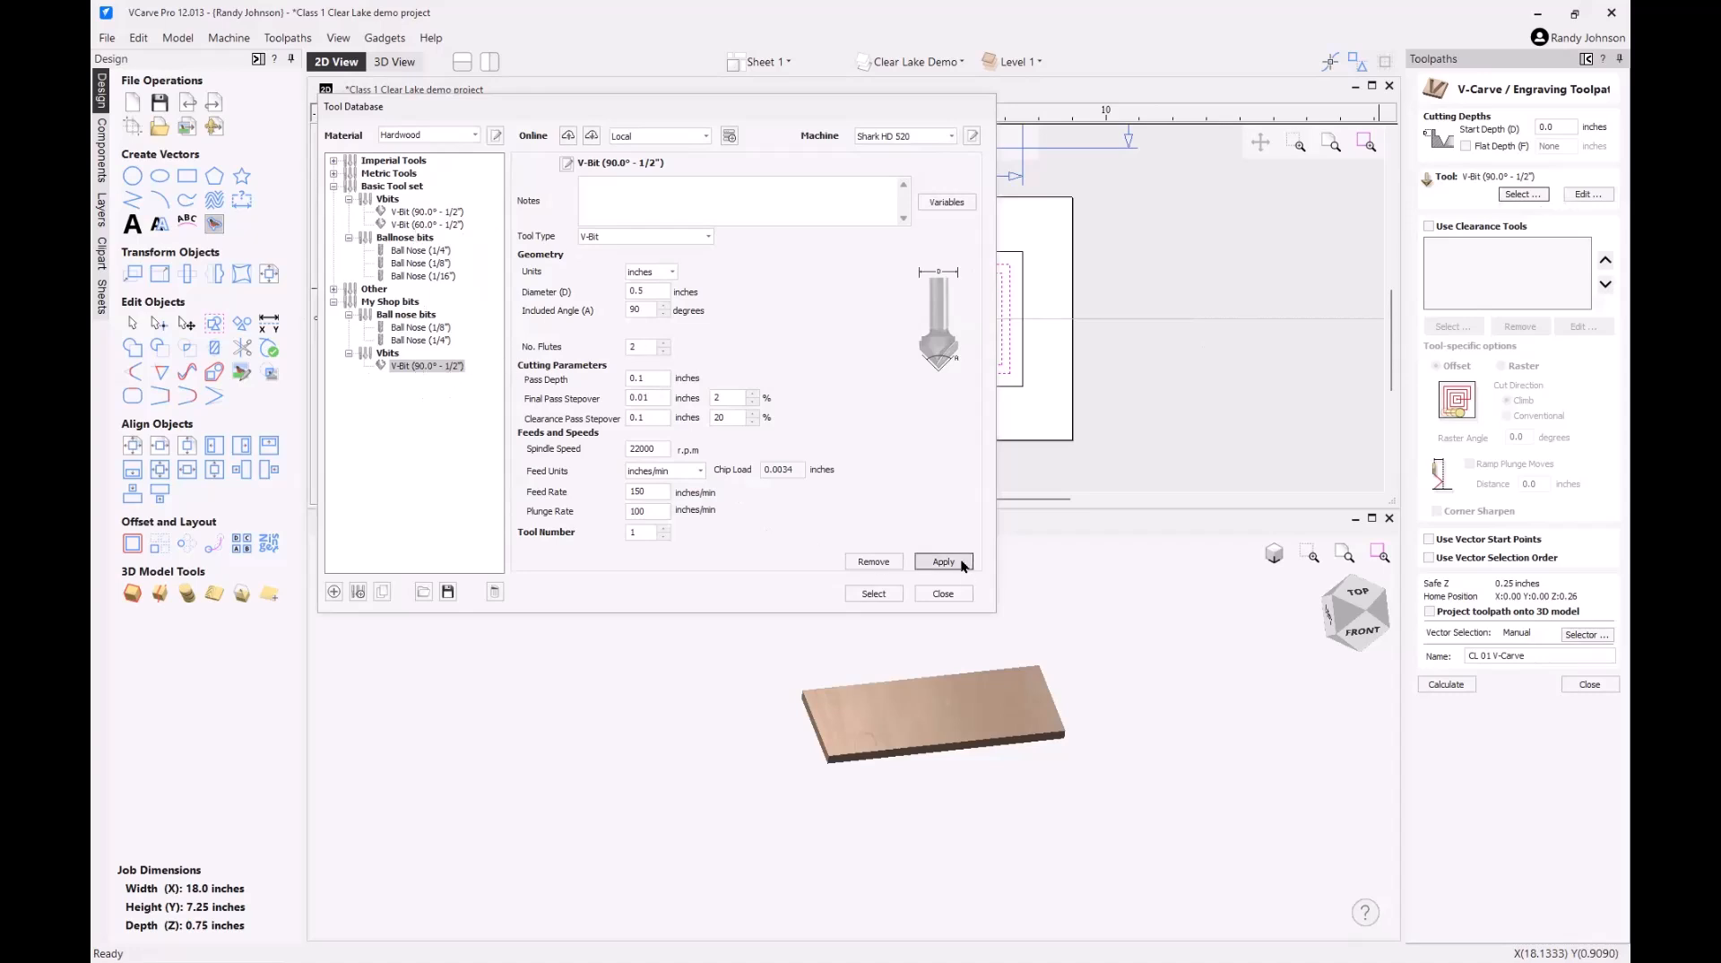
pyautogui.click(879, 594)
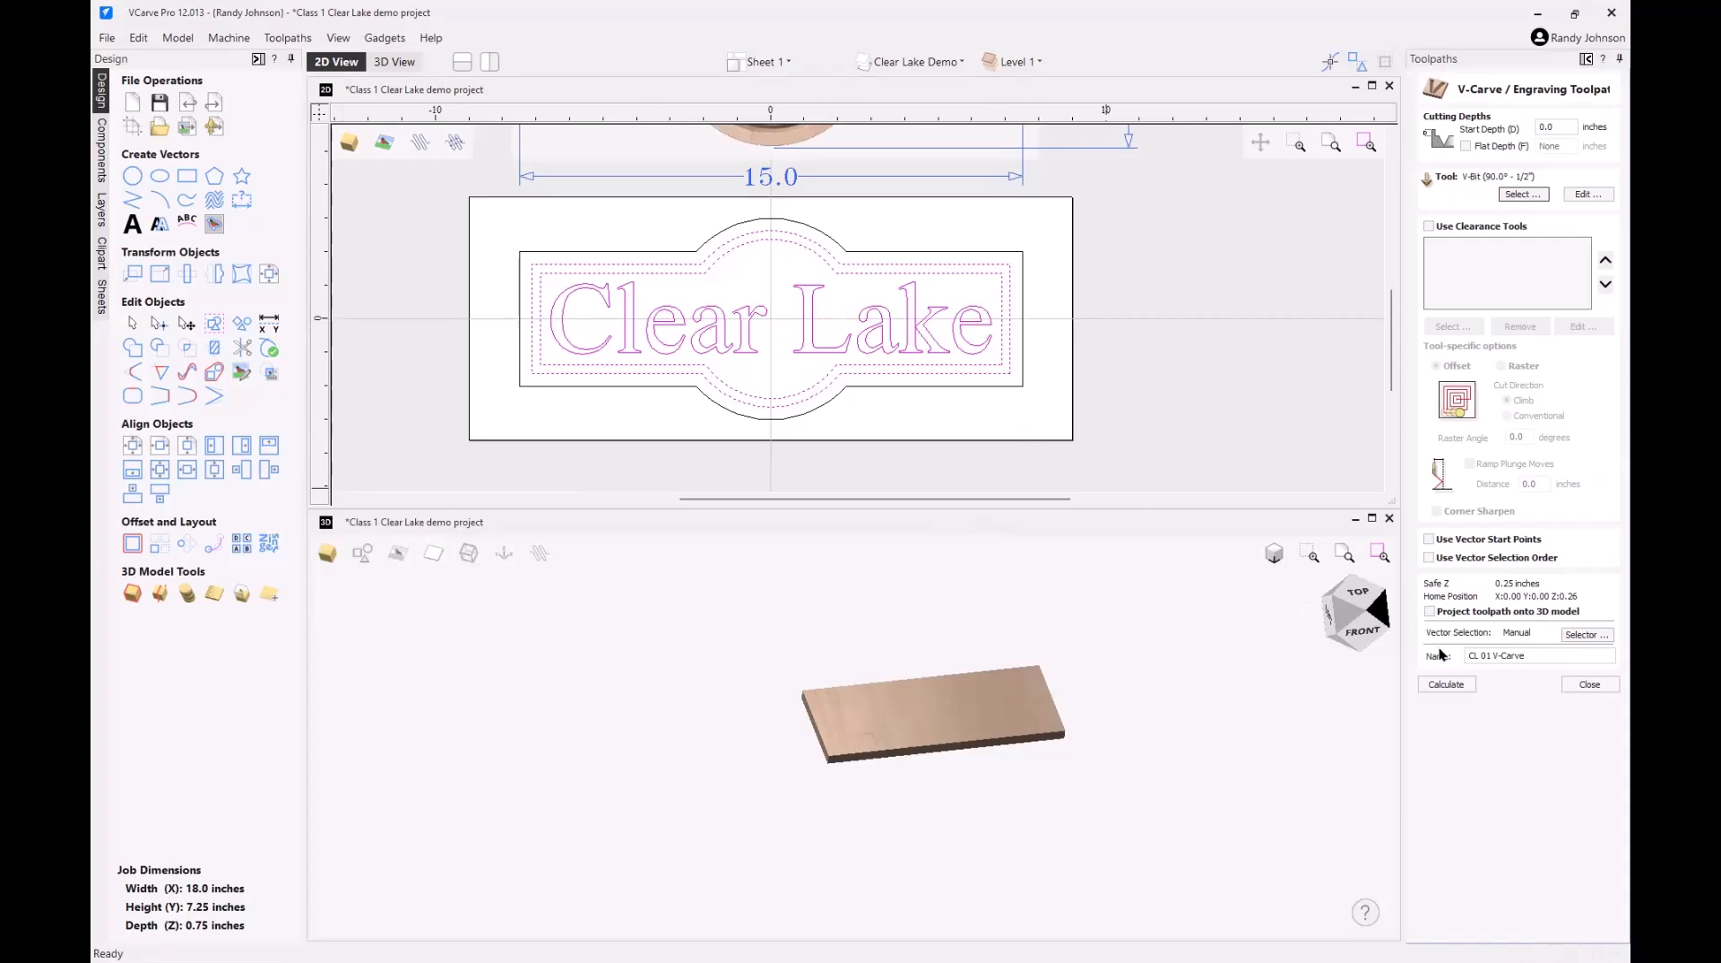
pyautogui.click(1590, 684)
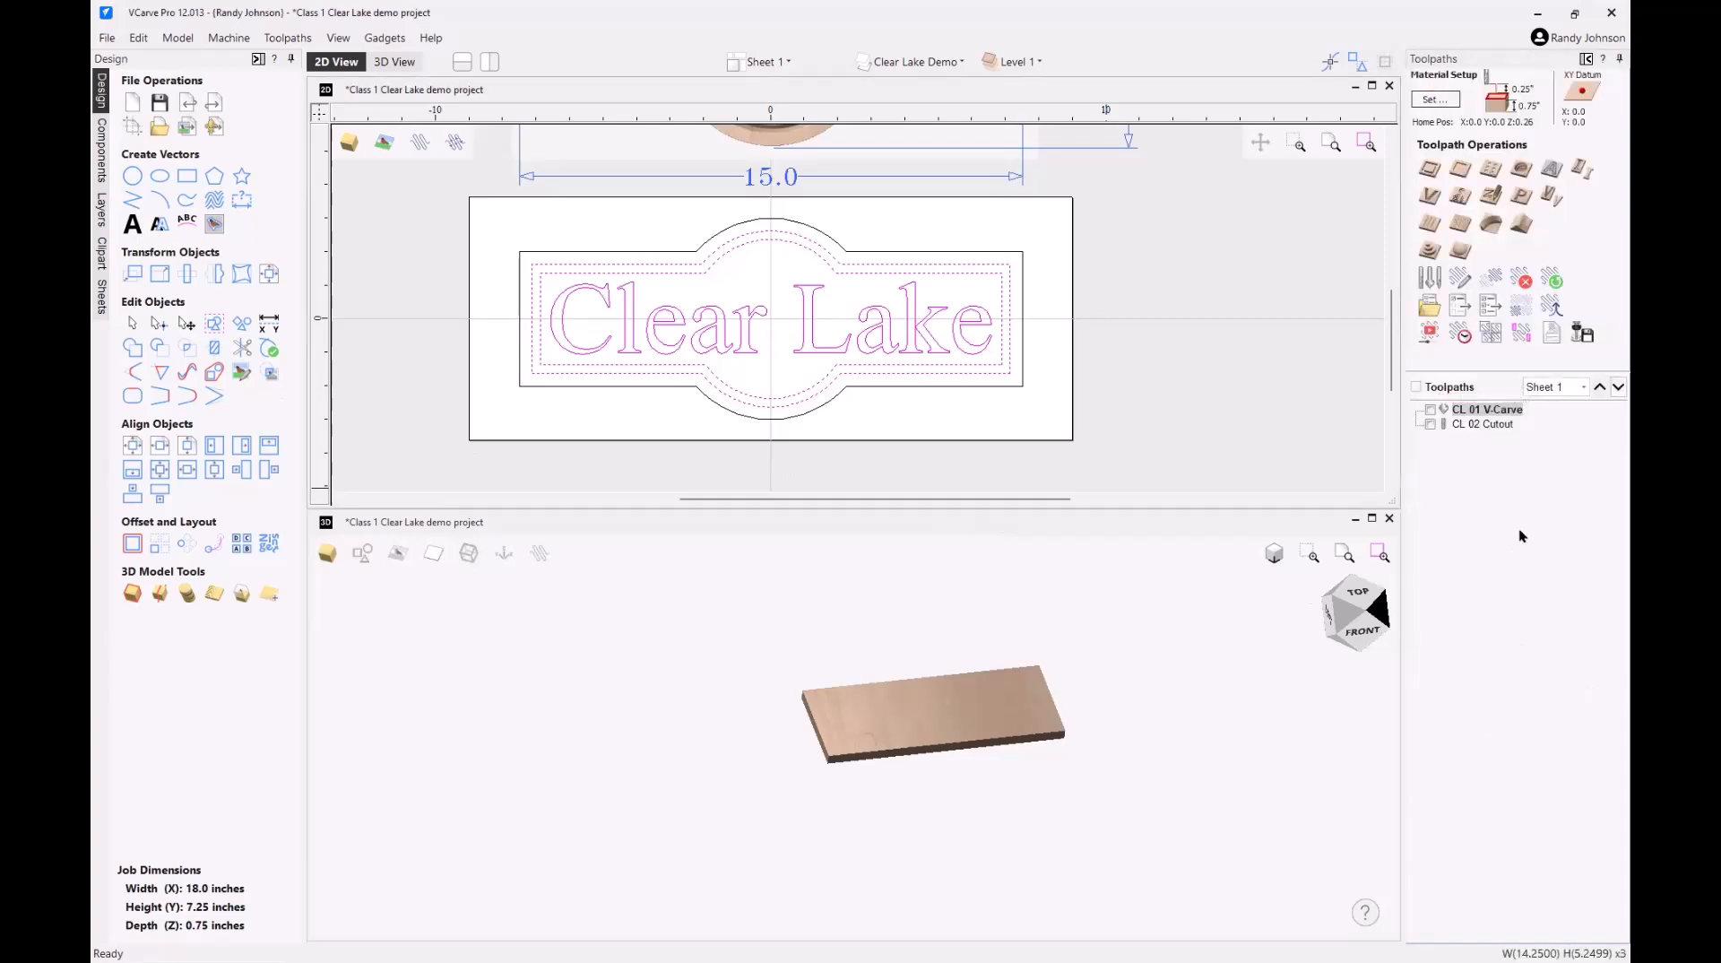
# - Review the machining times in the toolpaths summary and inspect the V-bit settings used by the CL 01 V-Carve toolpath
pyautogui.moveTo(1472, 411)
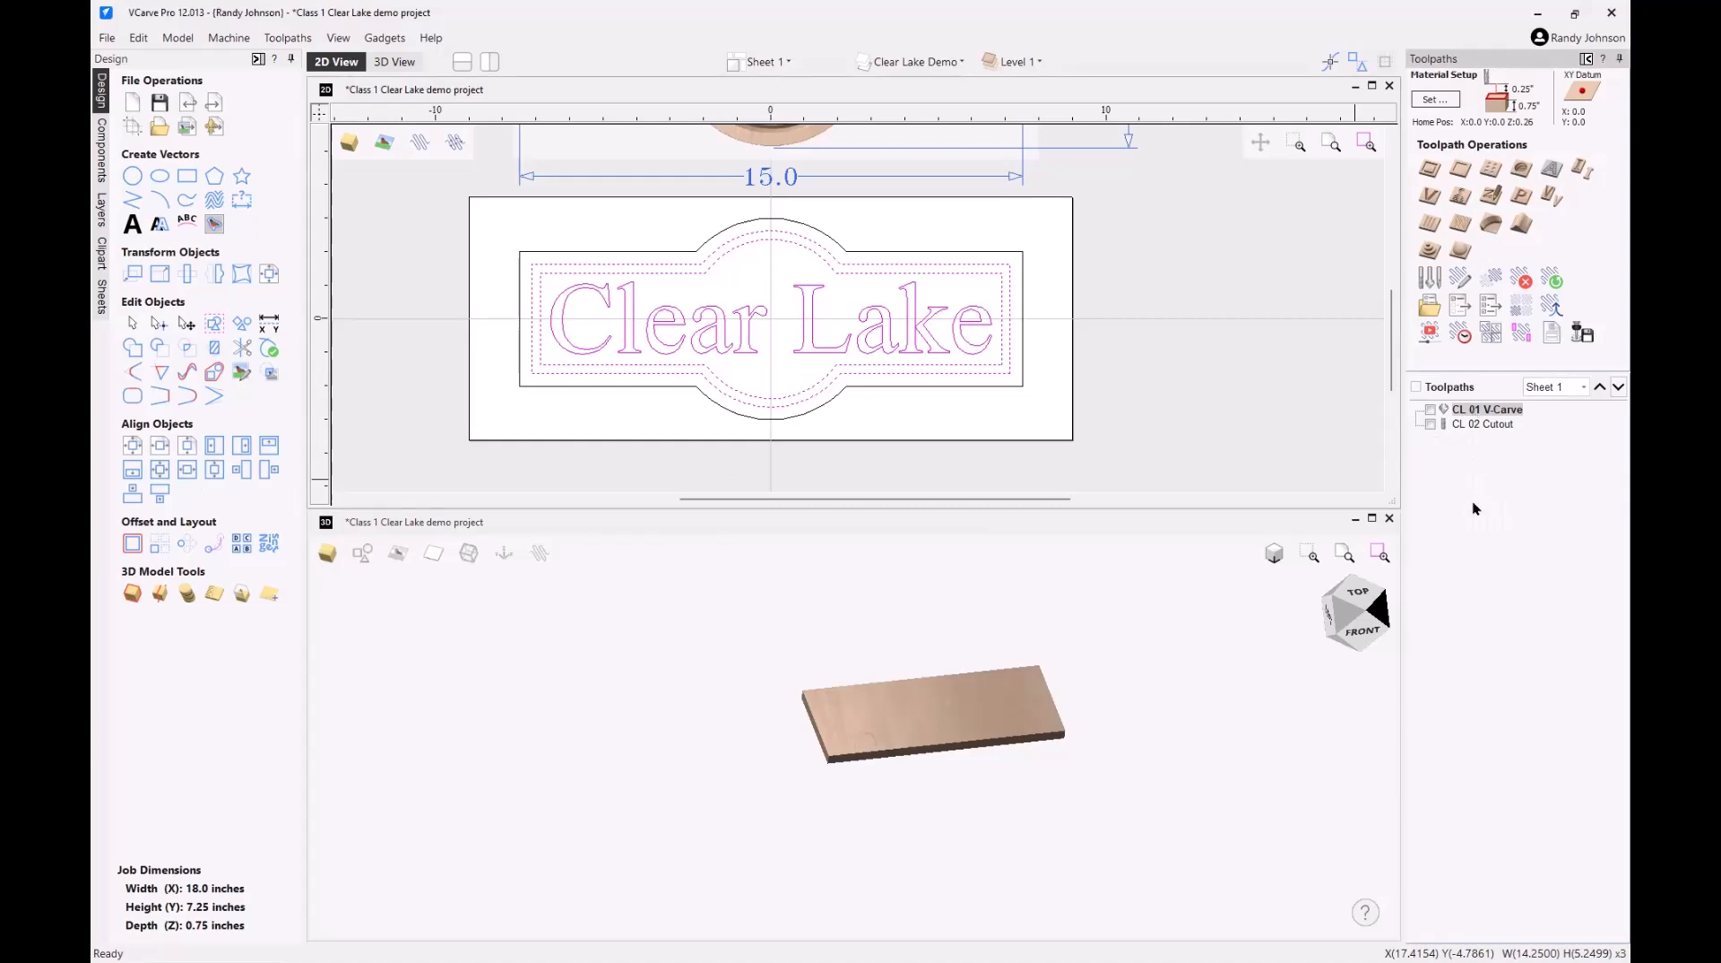
pyautogui.click(1462, 334)
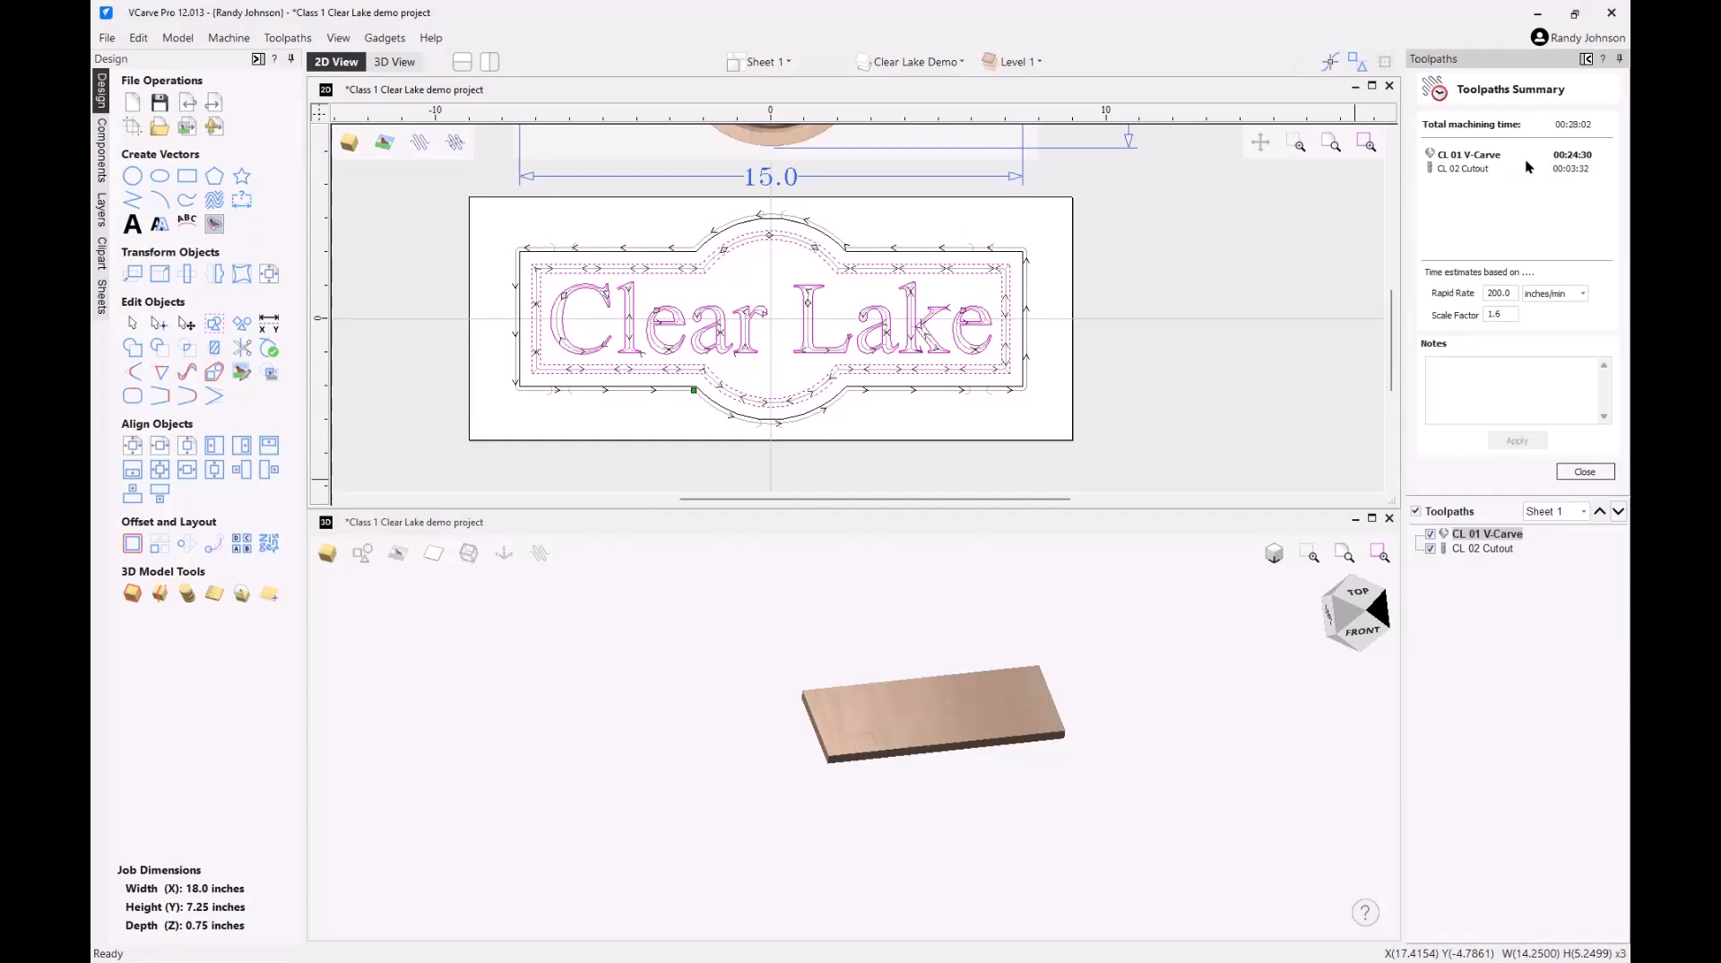
pyautogui.moveTo(1494, 538)
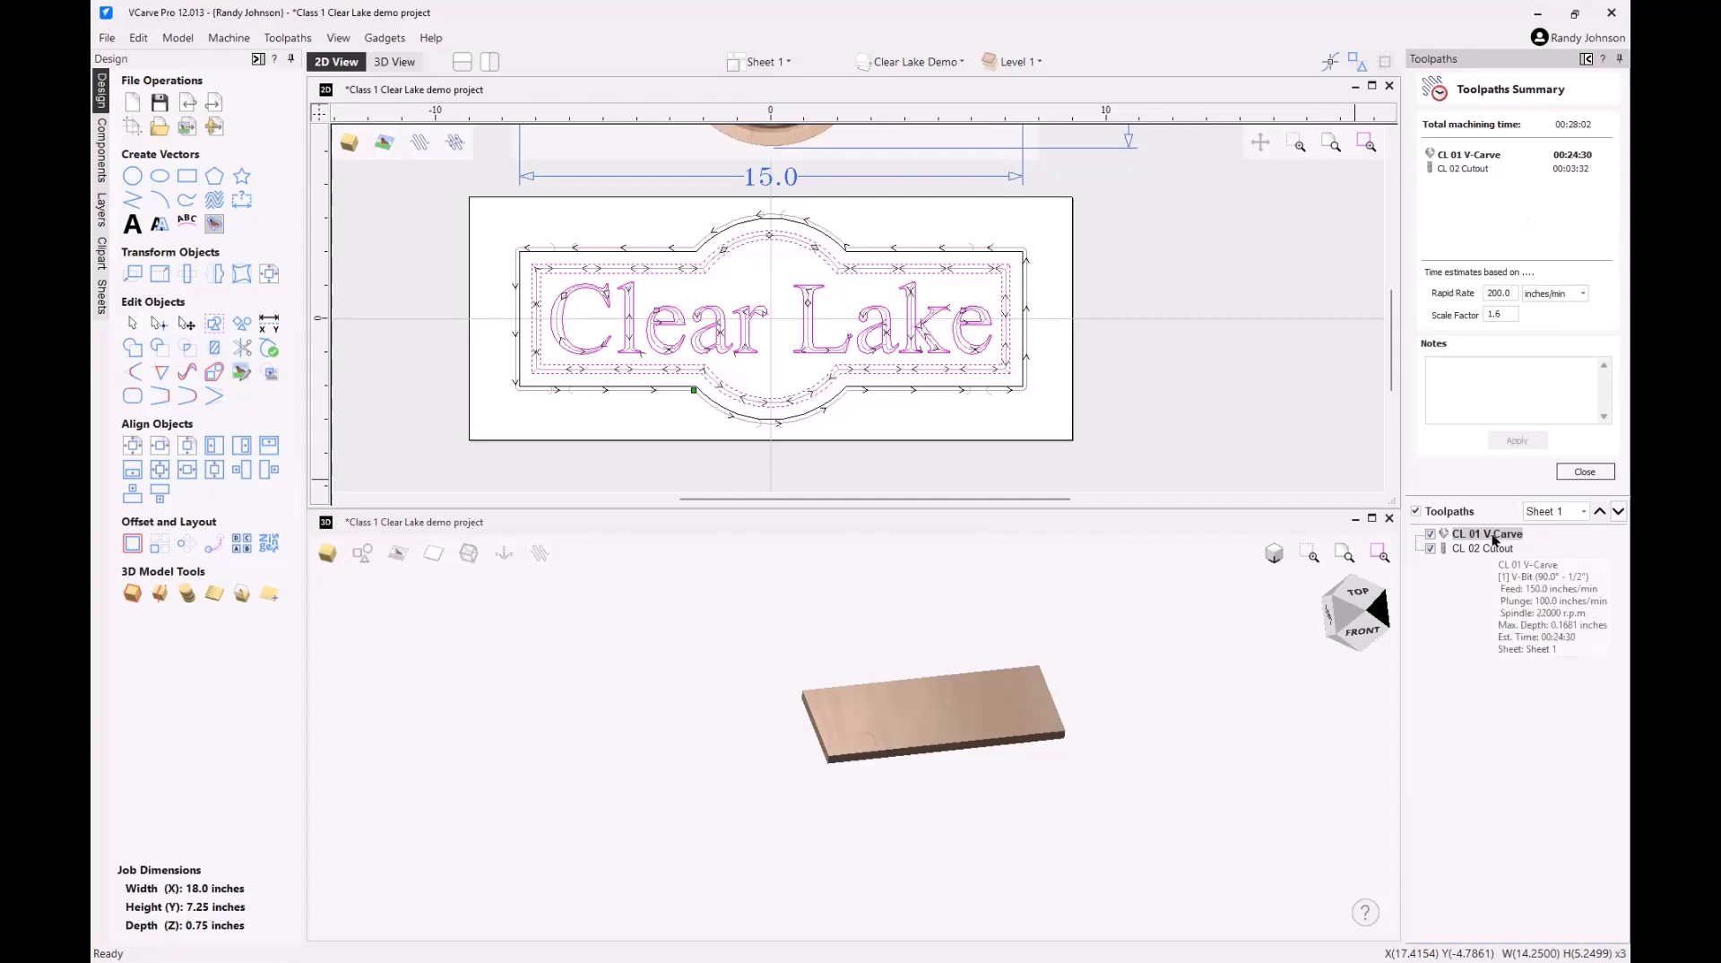
pyautogui.doubleClick(1494, 538)
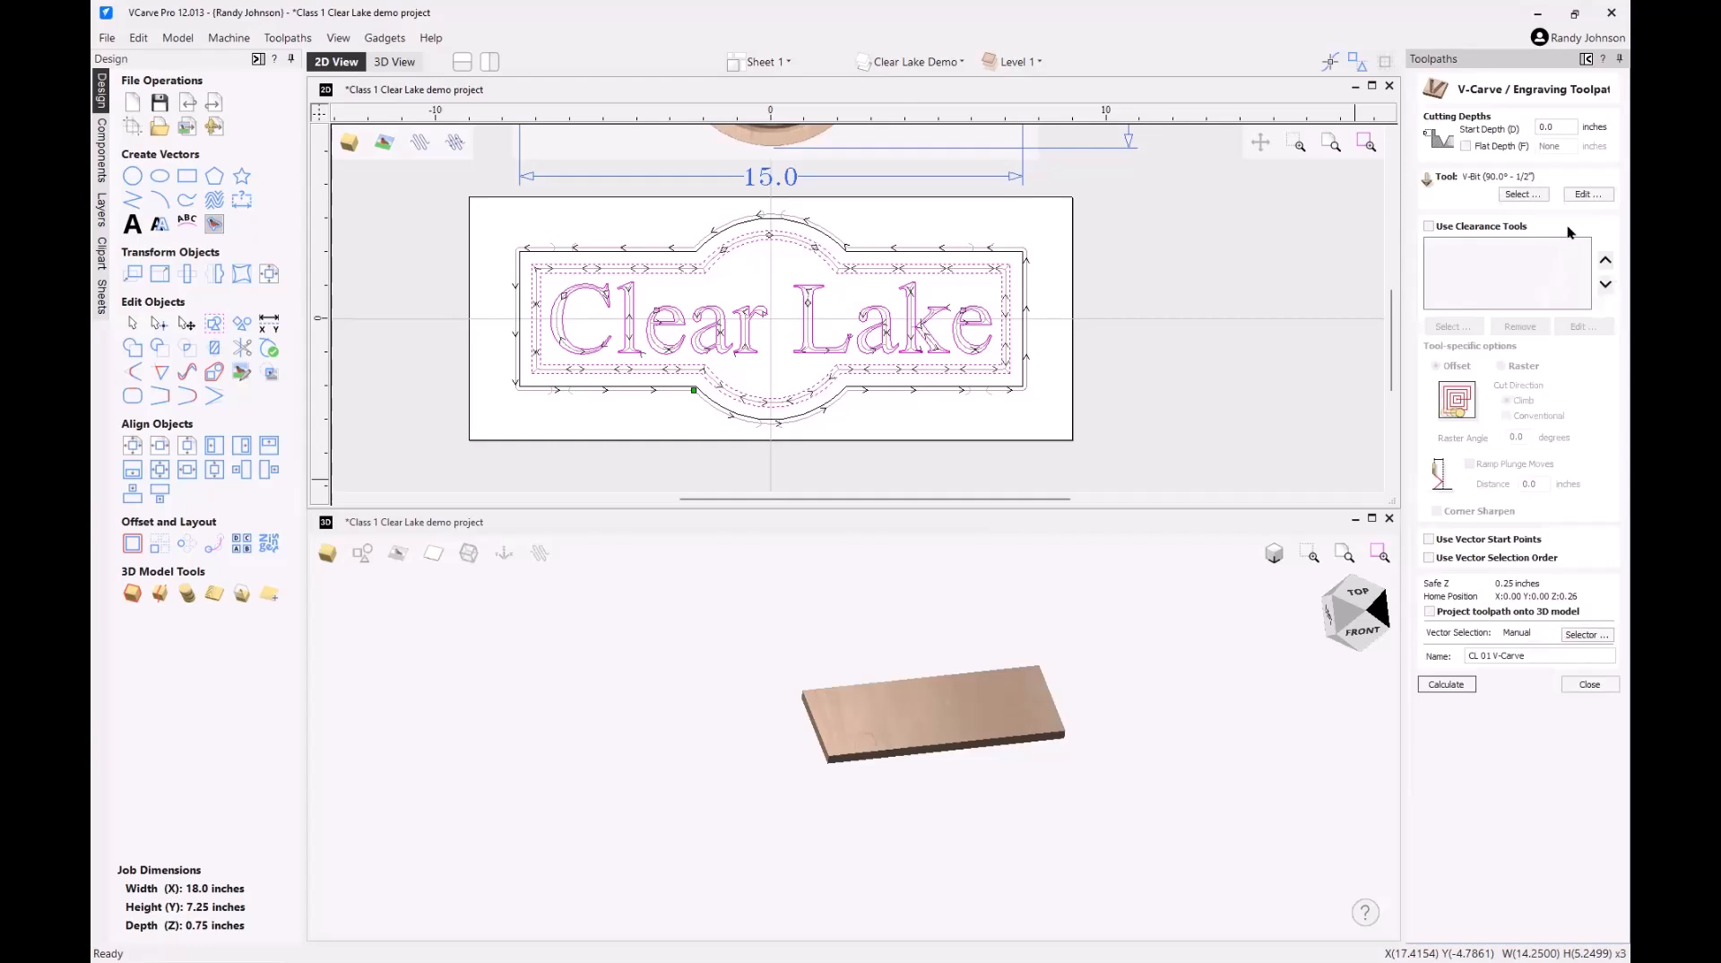
pyautogui.click(1590, 193)
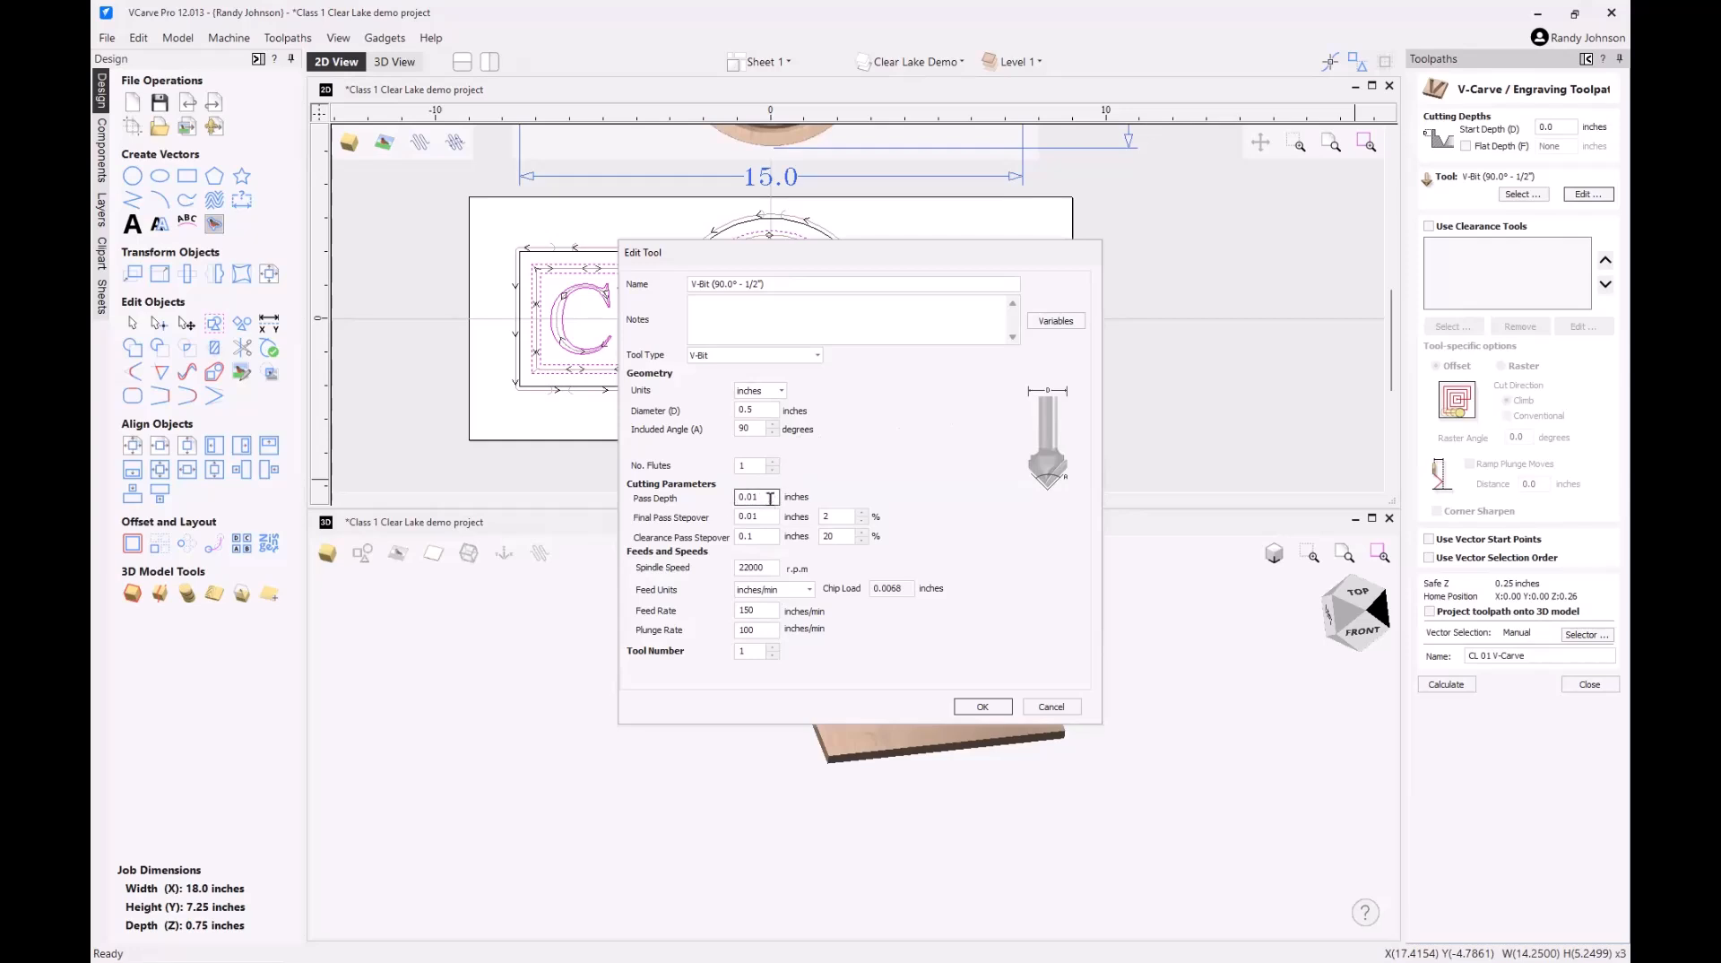
pyautogui.click(1059, 710)
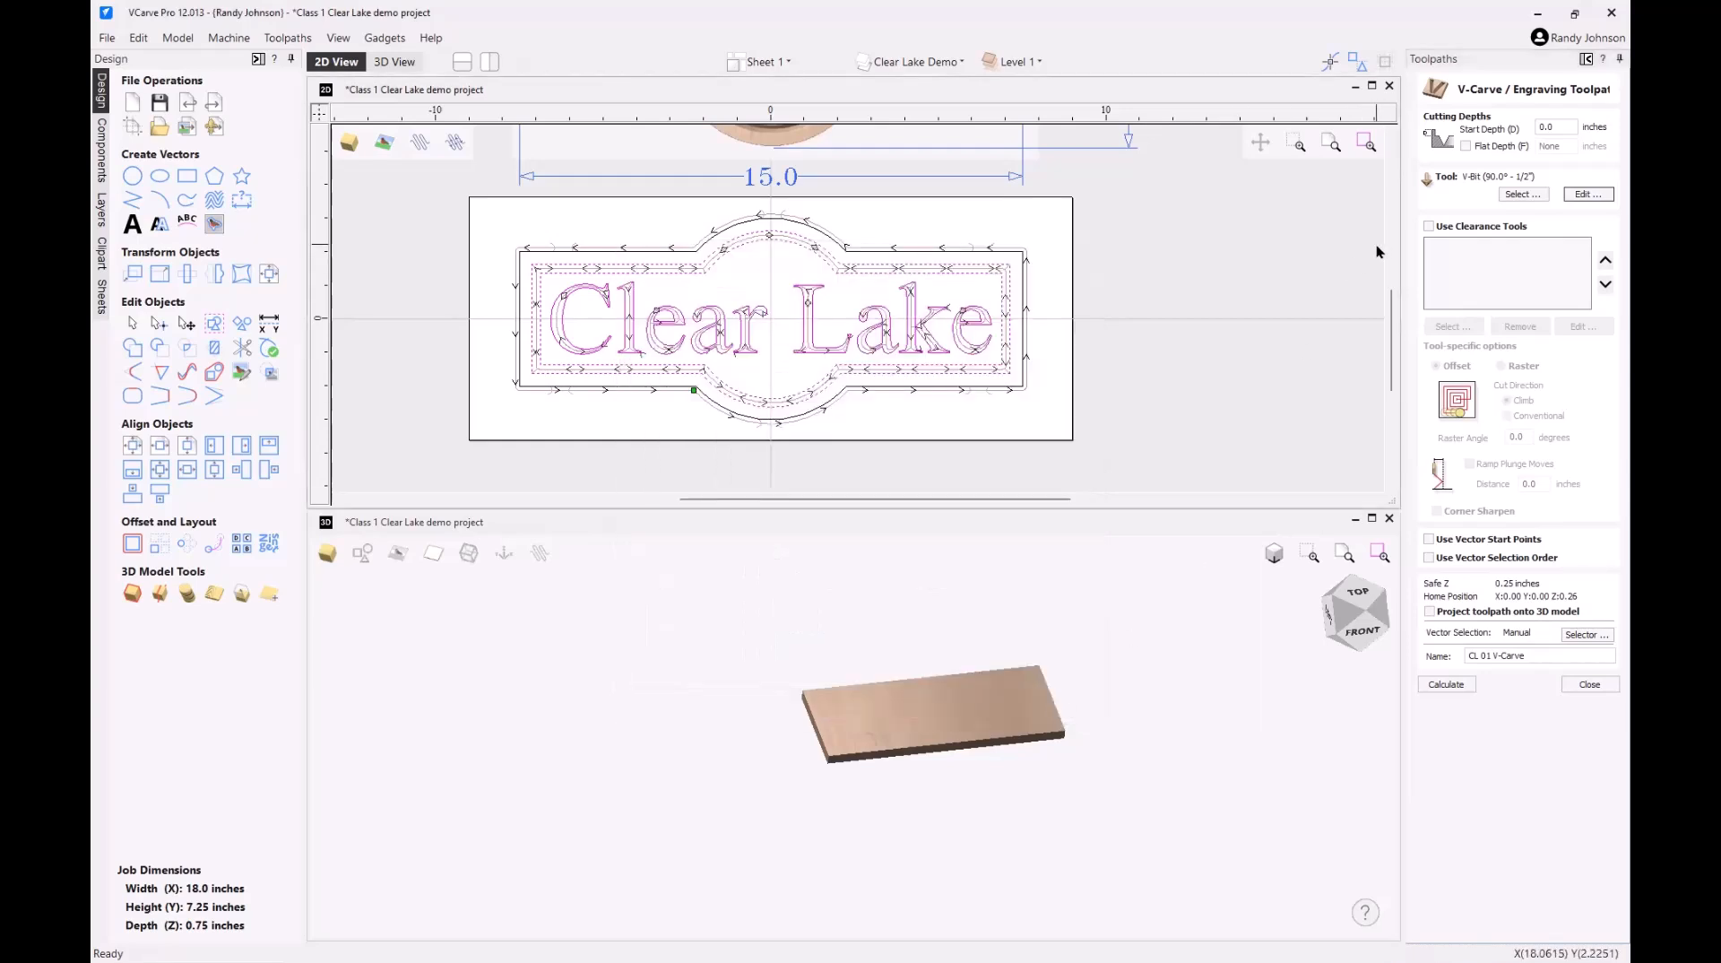
# - Set the Basic tool set's 90-degree V-bit pass depth to 0.1 inches, select that bit and recalculate the CL 01 V-Carve toolpath
pyautogui.click(1521, 195)
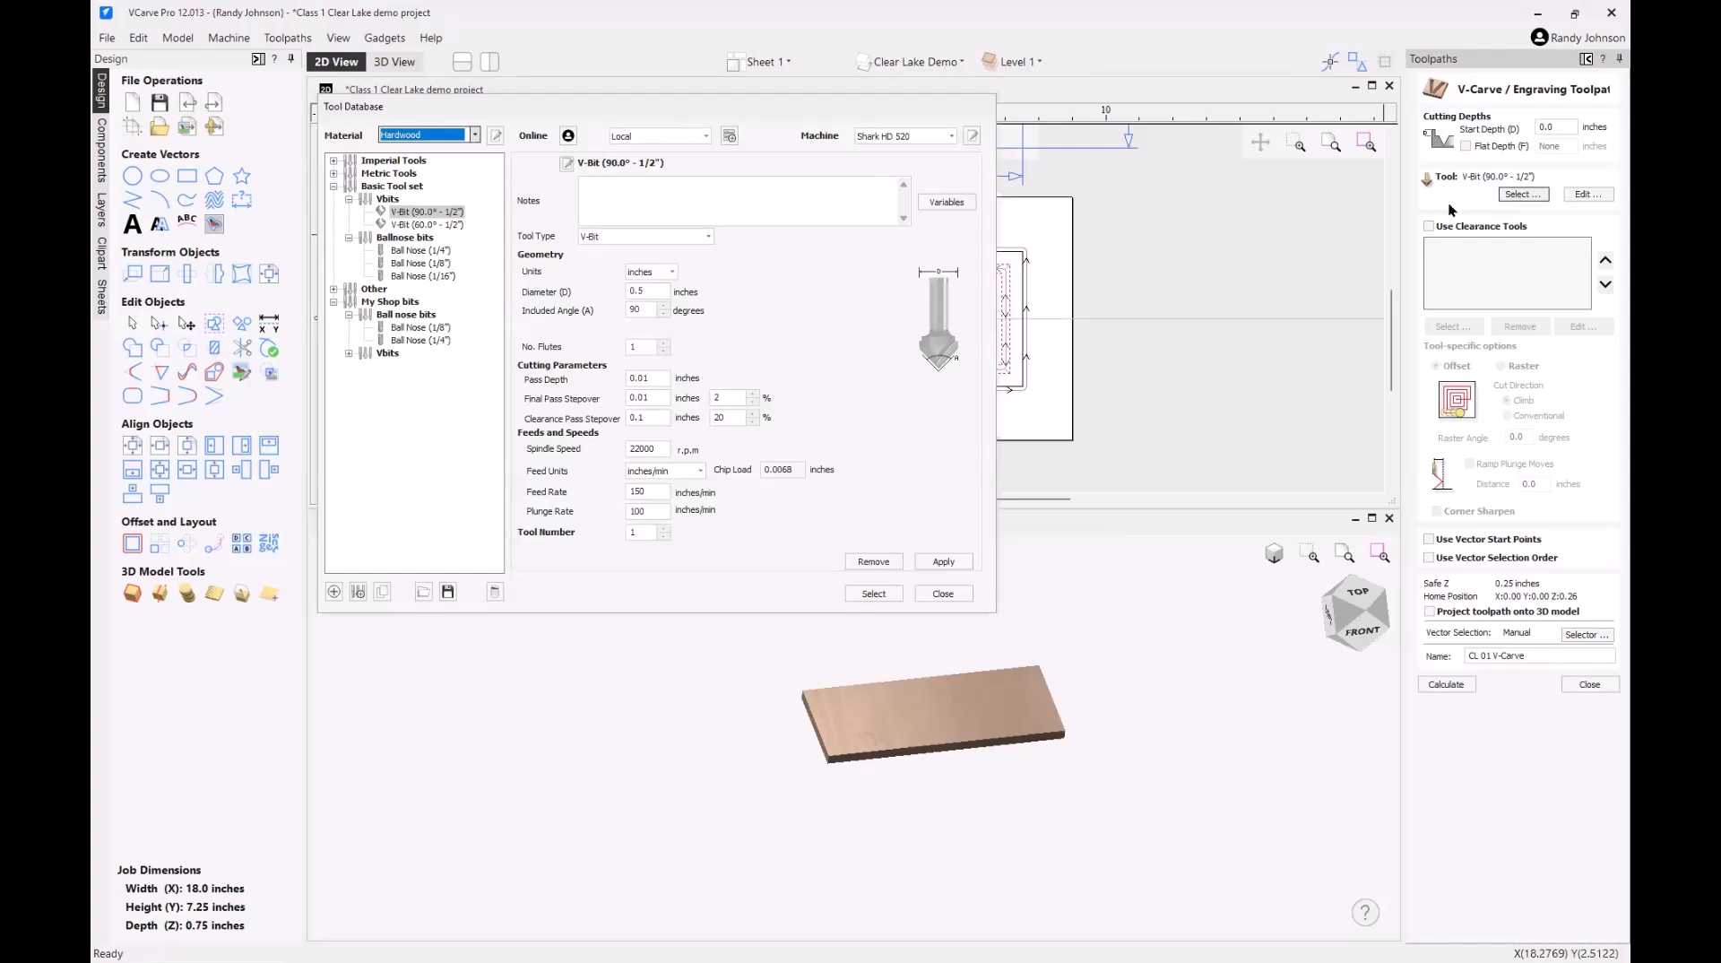
pyautogui.click(390, 213)
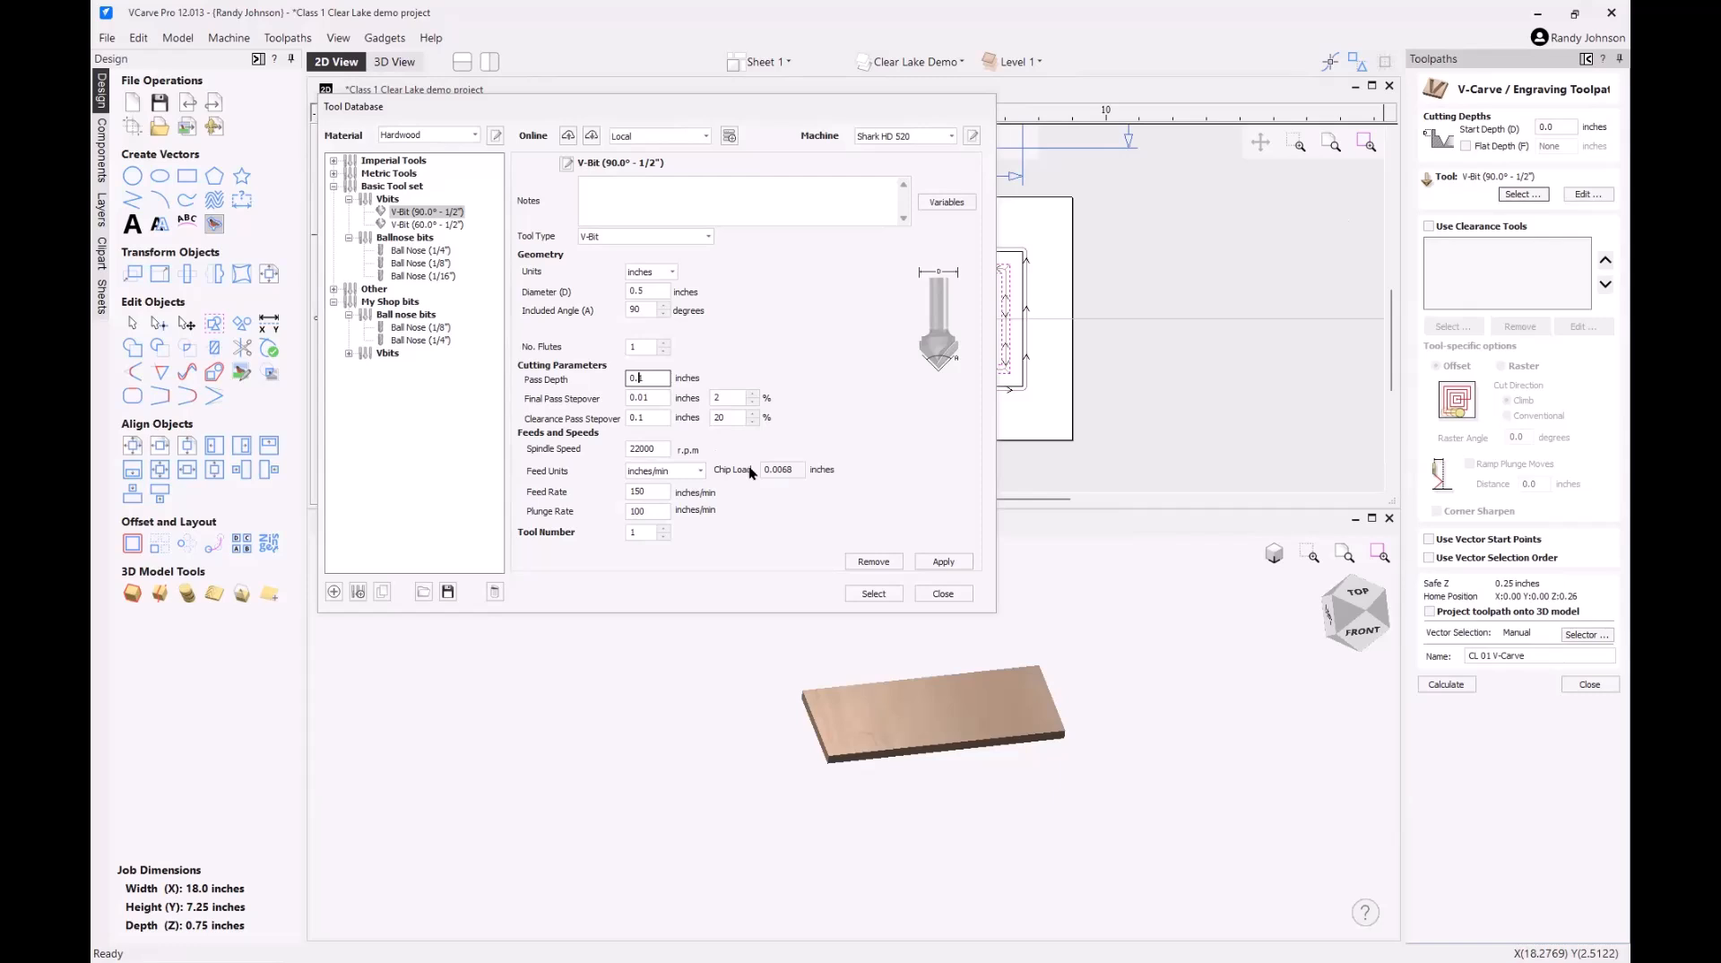
pyautogui.click(951, 563)
pyautogui.click(864, 596)
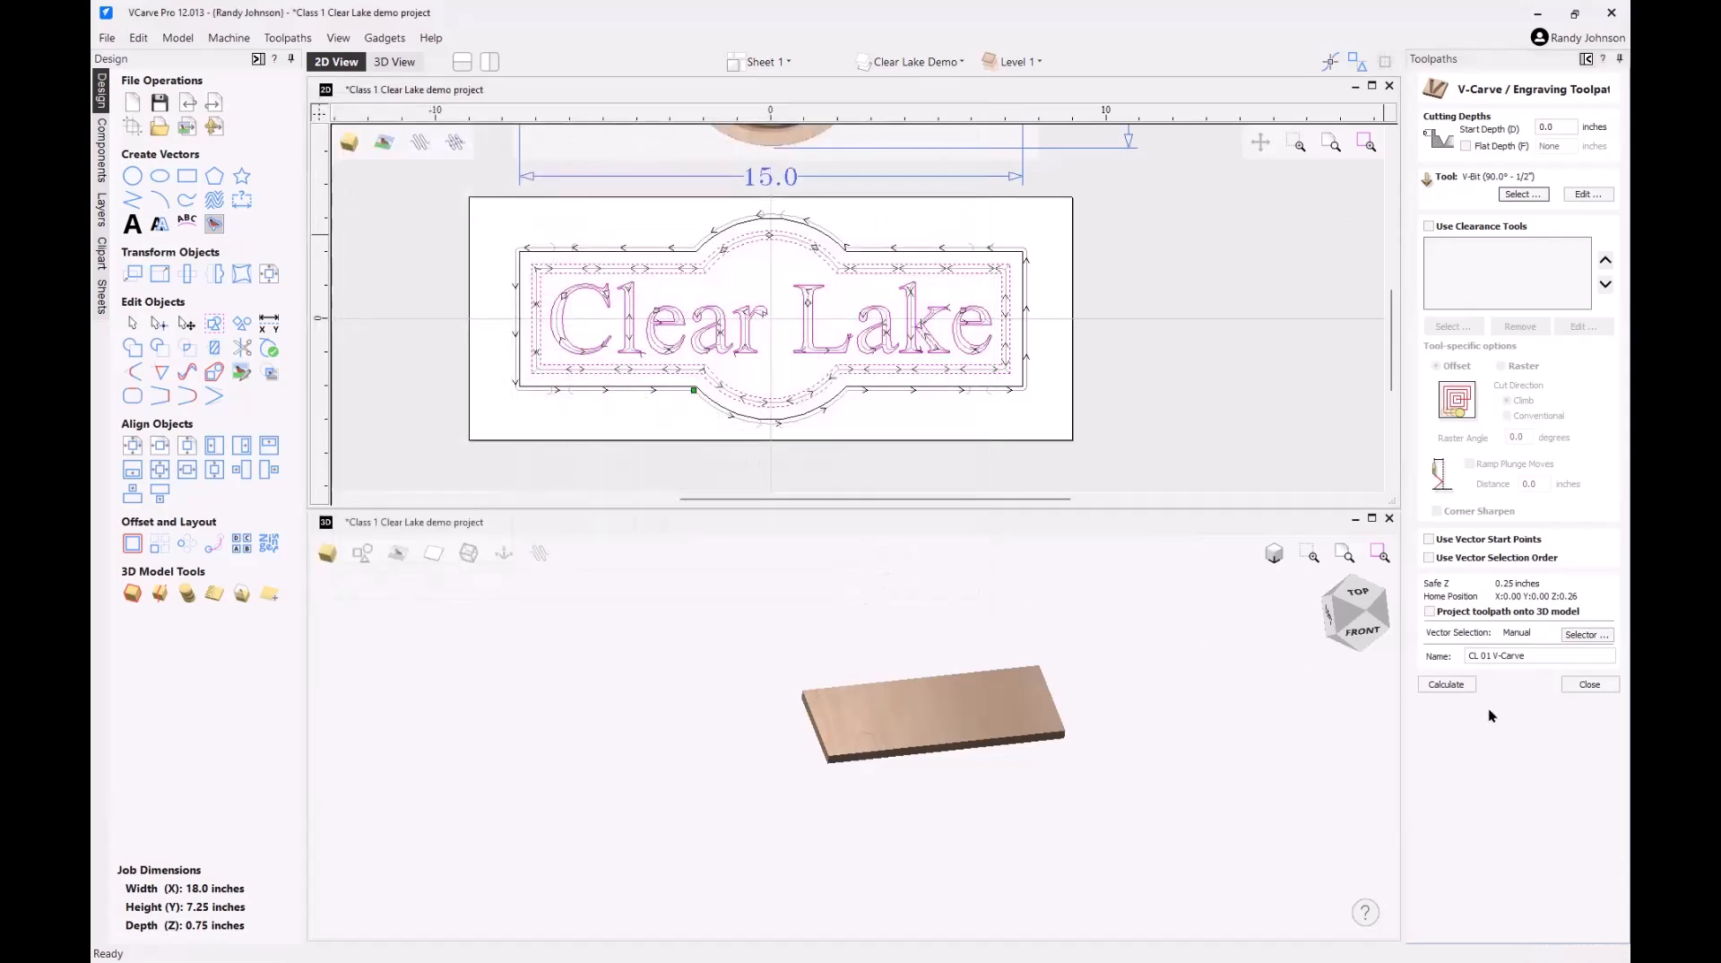
pyautogui.click(1447, 685)
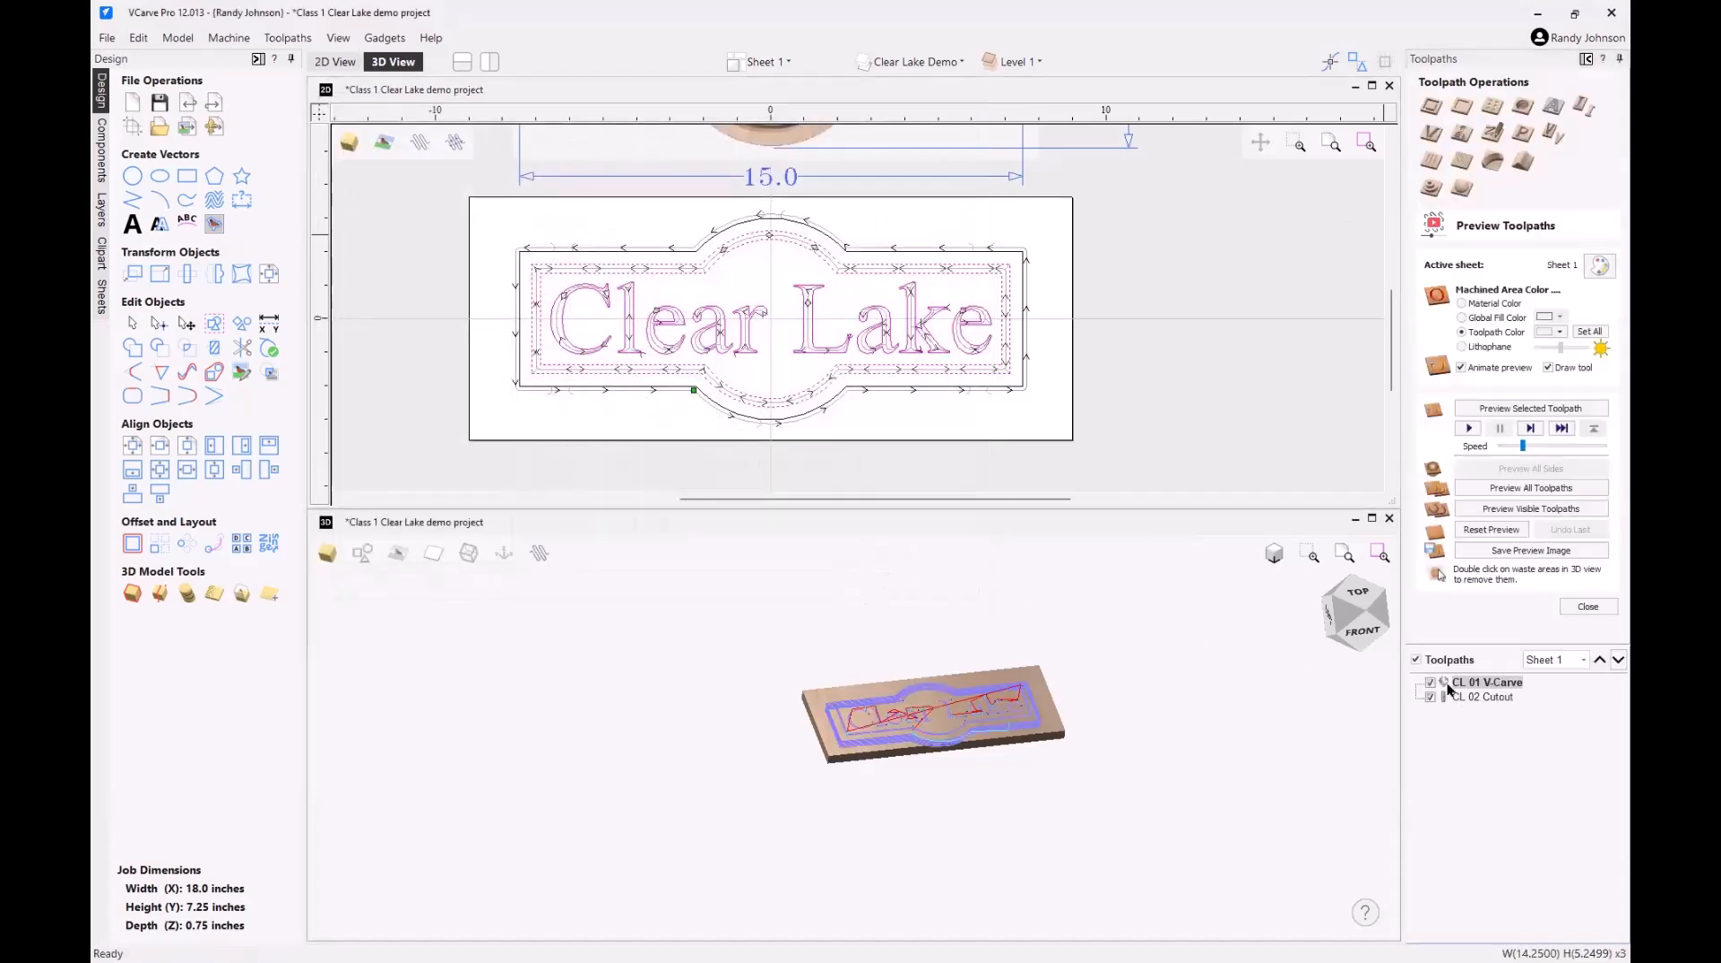
pyautogui.click(1589, 607)
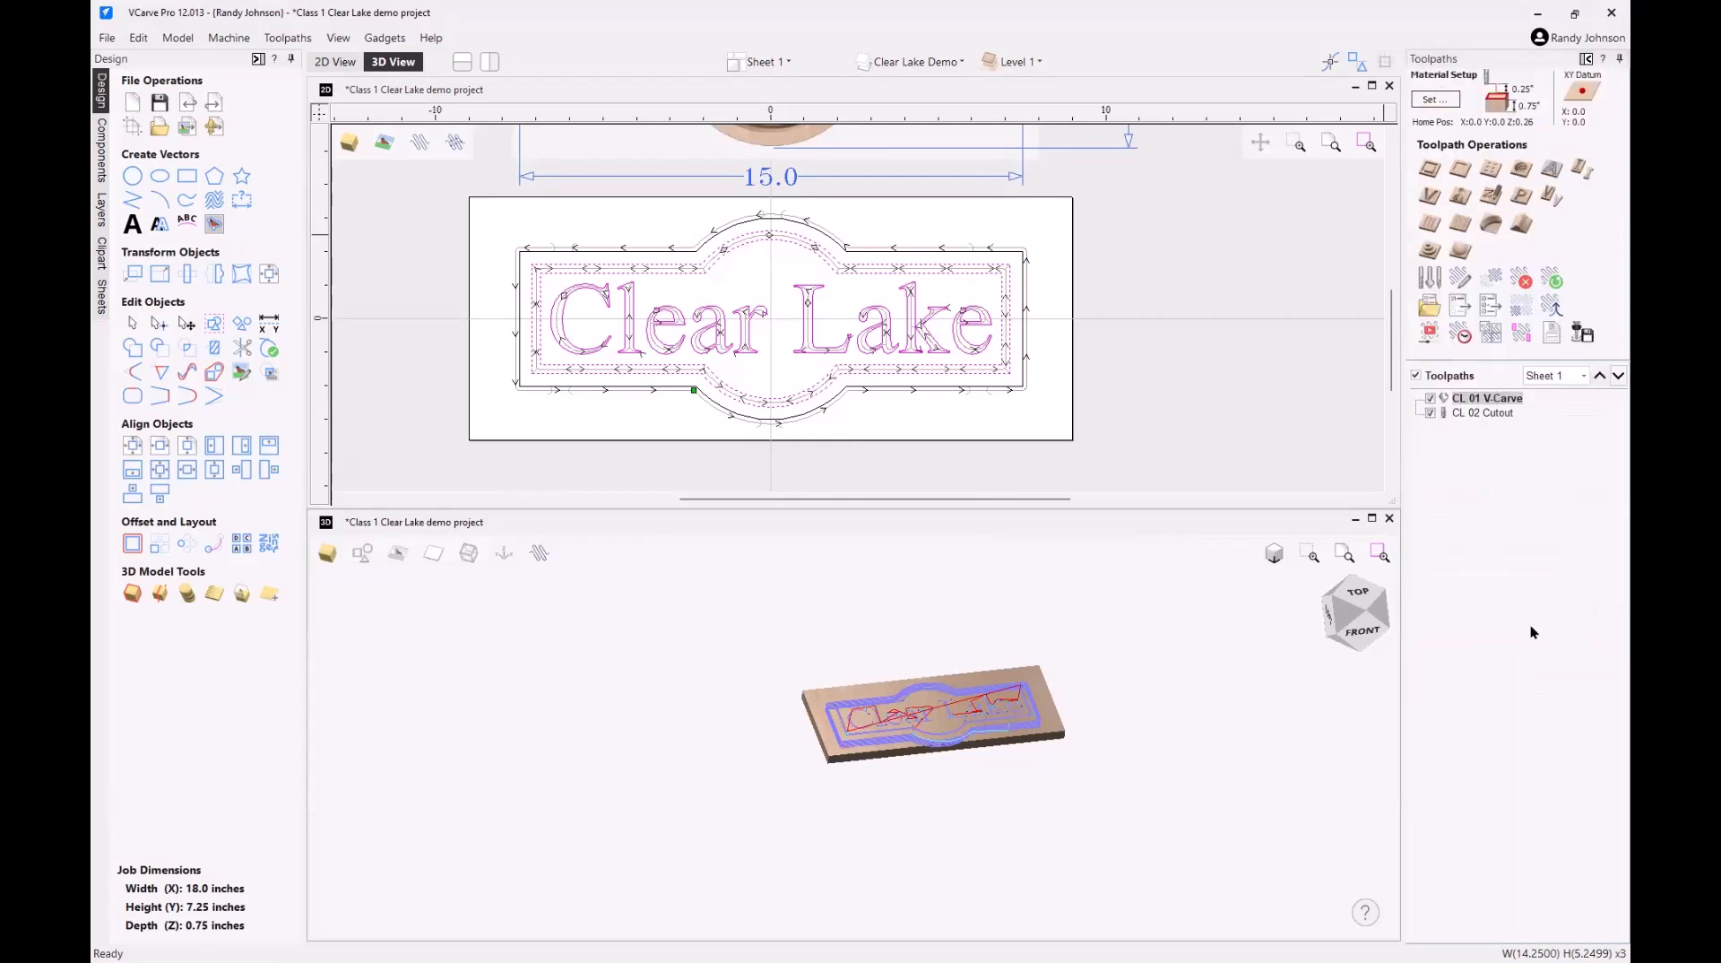
# - Reopen the toolpaths summary and review the recalculated machining times and the rapid rate they are based on
pyautogui.click(1462, 336)
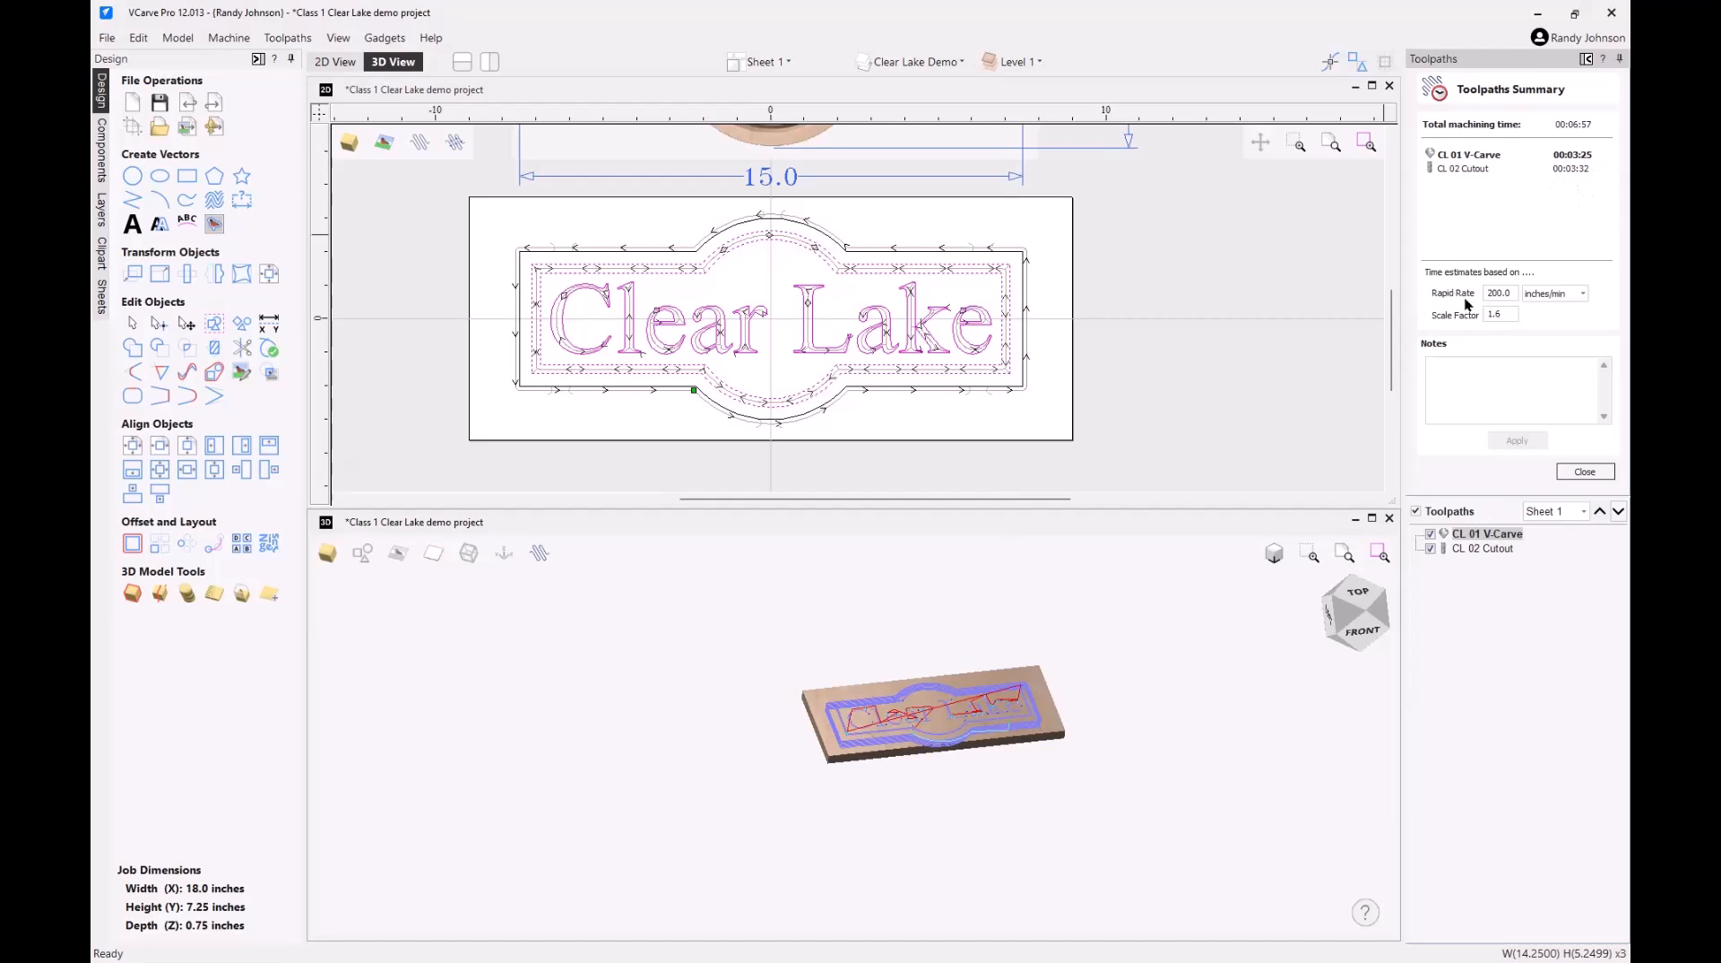
pyautogui.scroll(5, 933, 638)
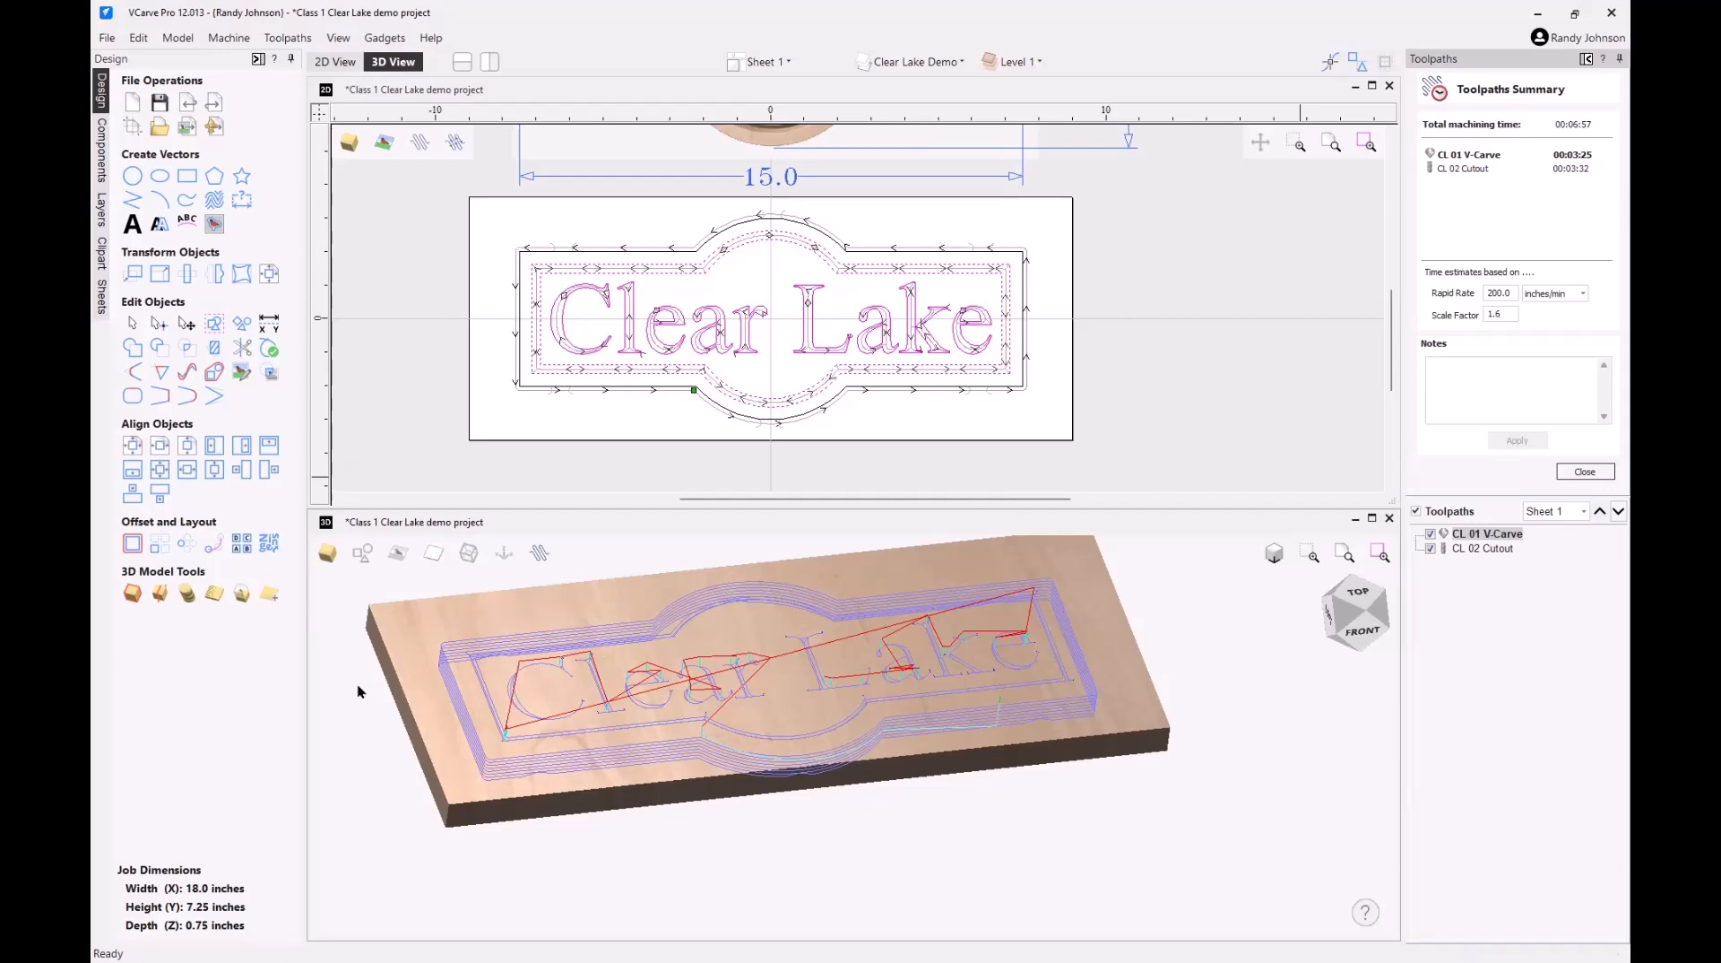
pyautogui.doubleClick(1512, 291)
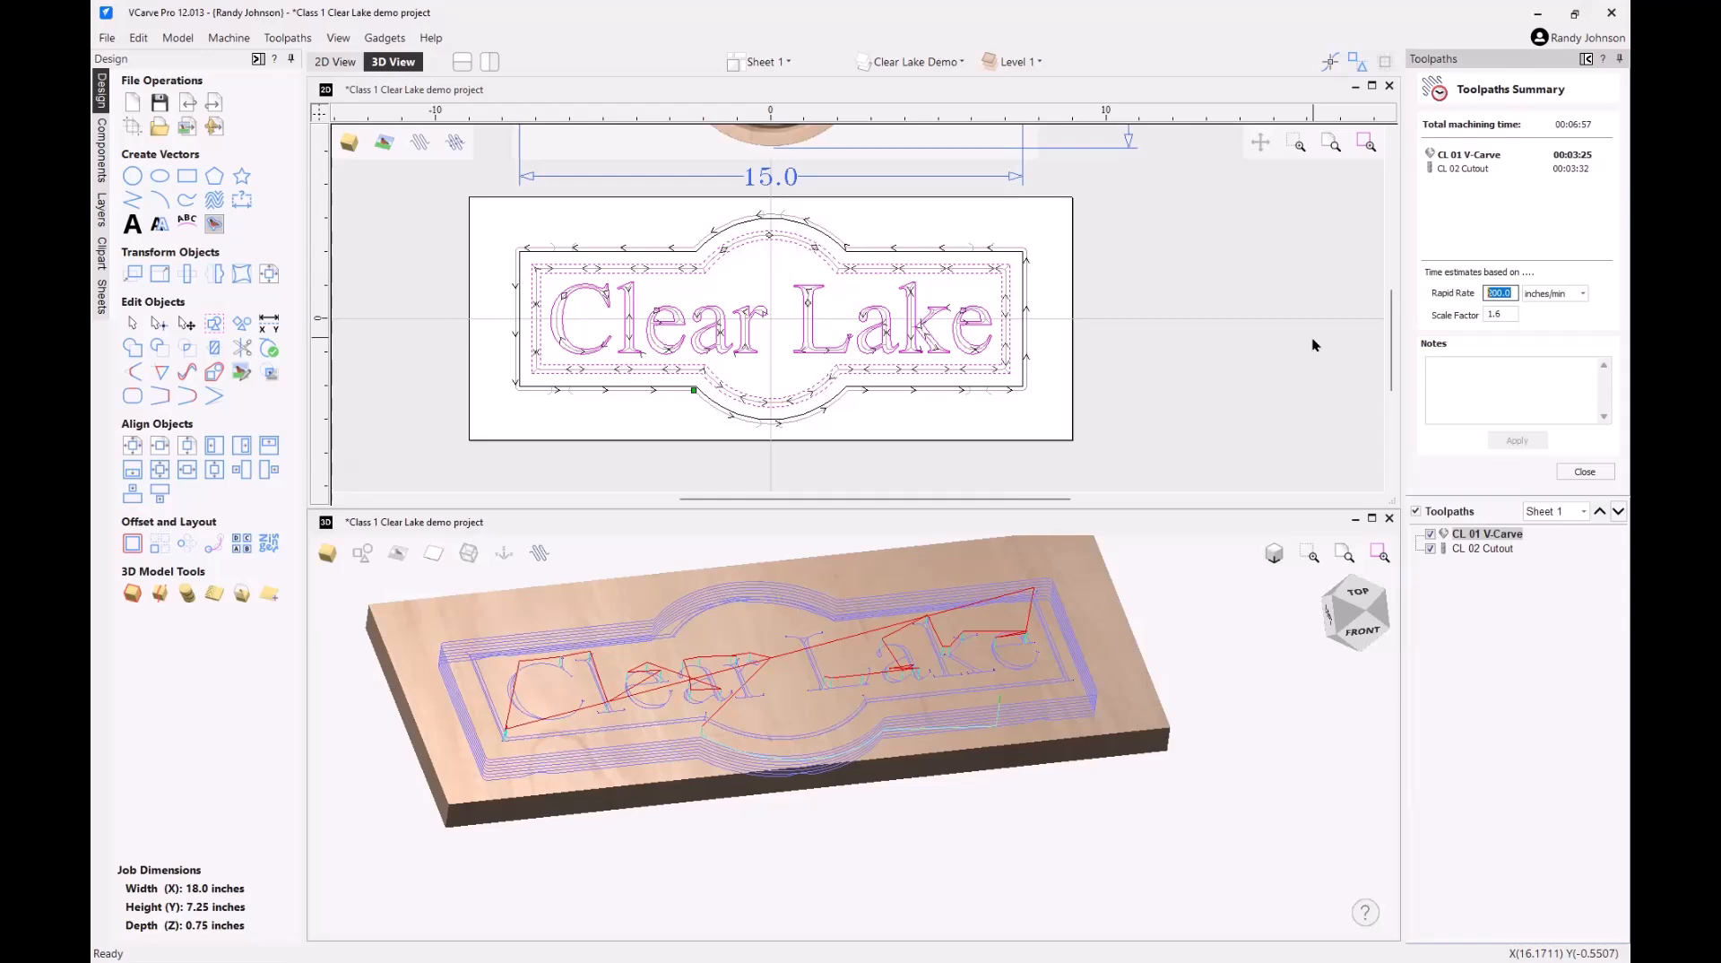
# - Try scale factors of 1.6, 1 and 2 for the machining time estimates
pyautogui.click(1506, 313)
pyautogui.moveTo(1506, 314); pyautogui.dragTo(1438, 316)
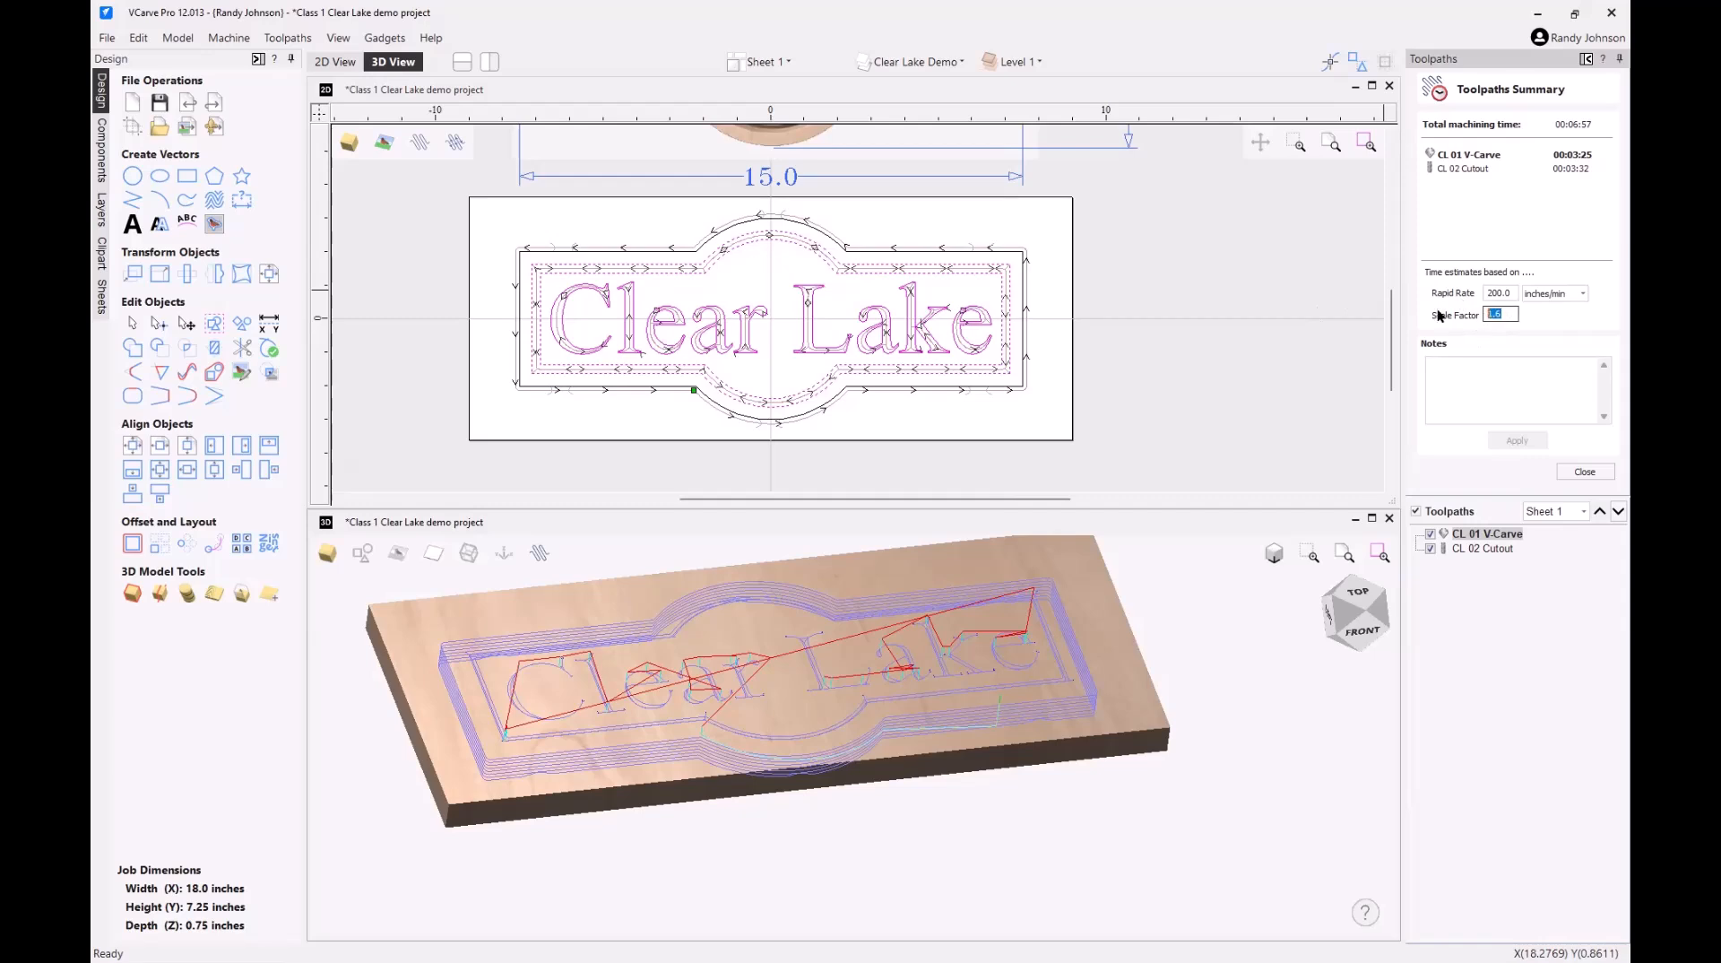
pyautogui.write('1')
pyautogui.write('.6')
pyautogui.moveTo(1513, 315); pyautogui.dragTo(1450, 315)
pyautogui.write('1')
pyautogui.moveTo(1499, 315); pyautogui.dragTo(1457, 317)
pyautogui.write('2')
# - Set the scale factor for the machining time estimates to 1.5
pyautogui.moveTo(1510, 312); pyautogui.dragTo(1426, 315)
pyautogui.write('1.5')
pyautogui.click(1498, 363)
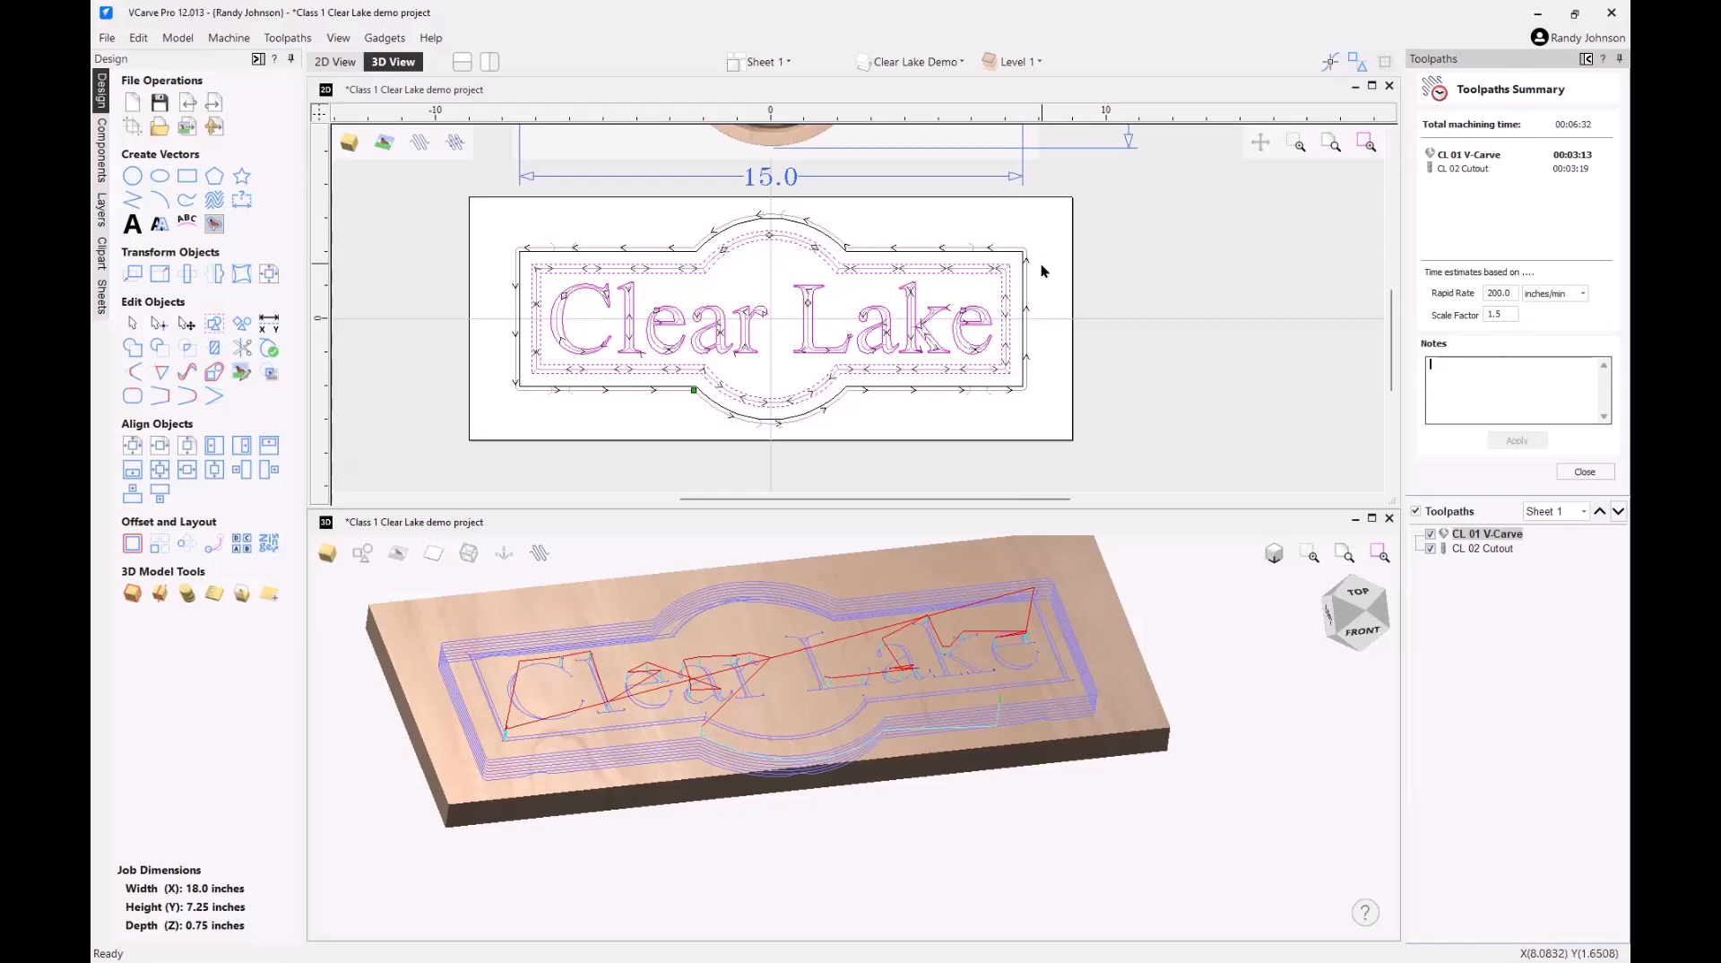
# - Check the details of the CL 01 V-Carve toolpath, including its tool, feed rate and estimated time
pyautogui.click(1514, 313)
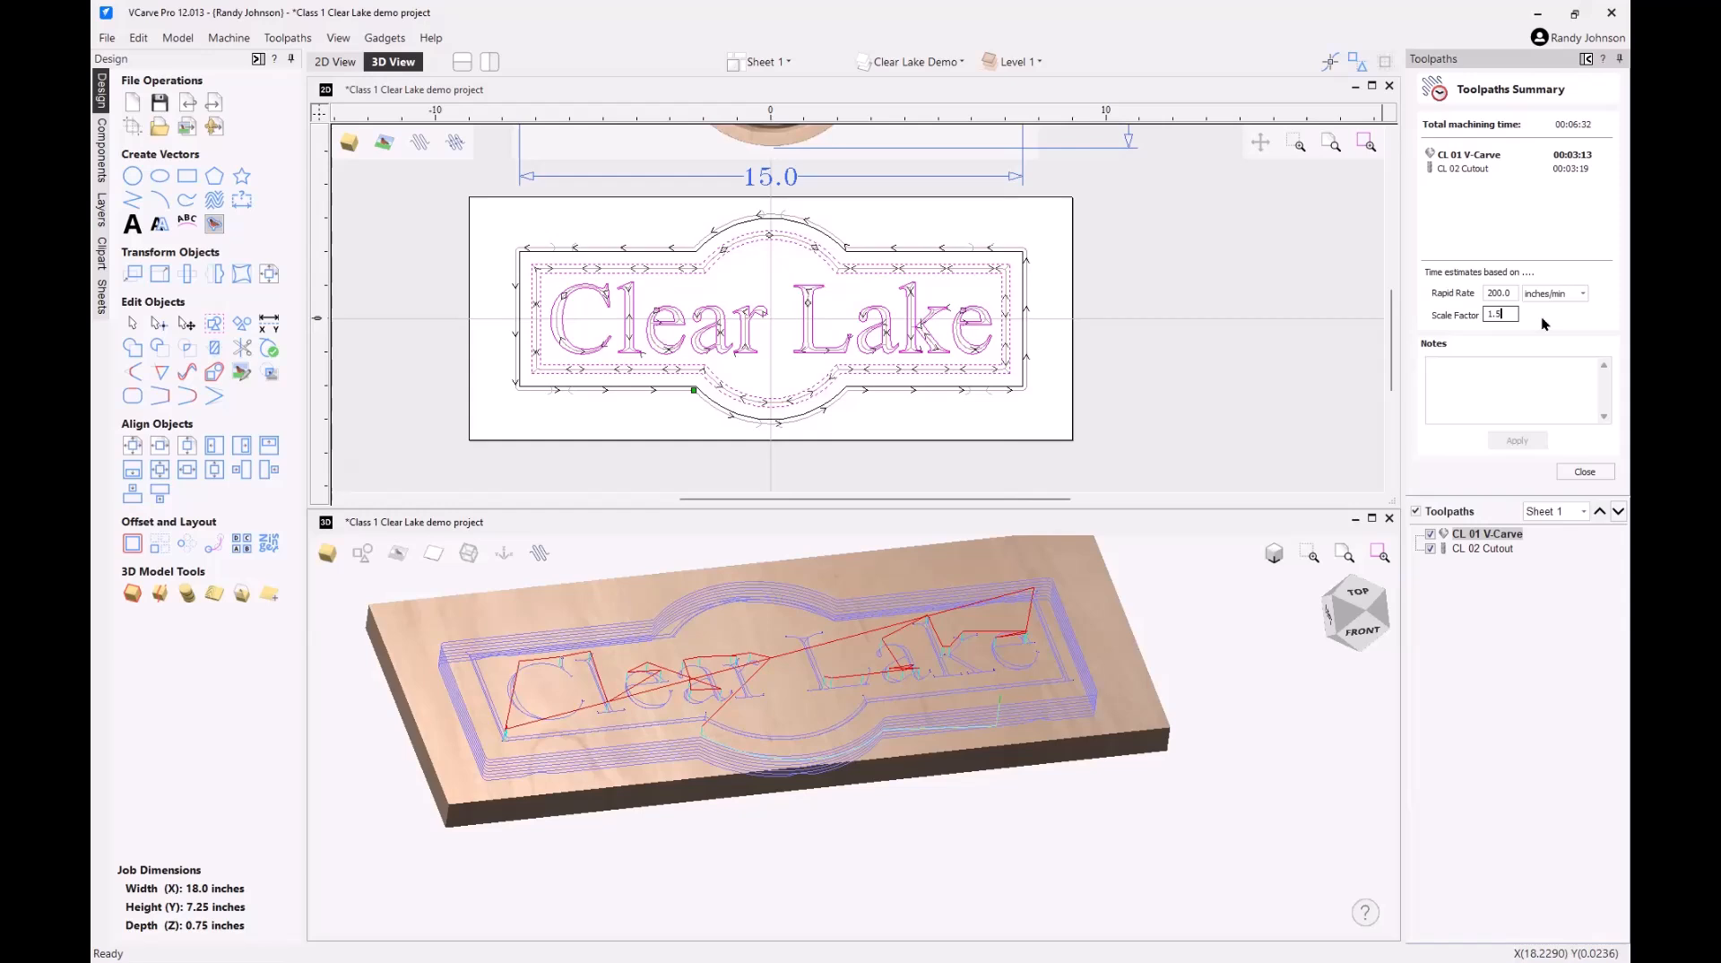
pyautogui.moveTo(1487, 538)
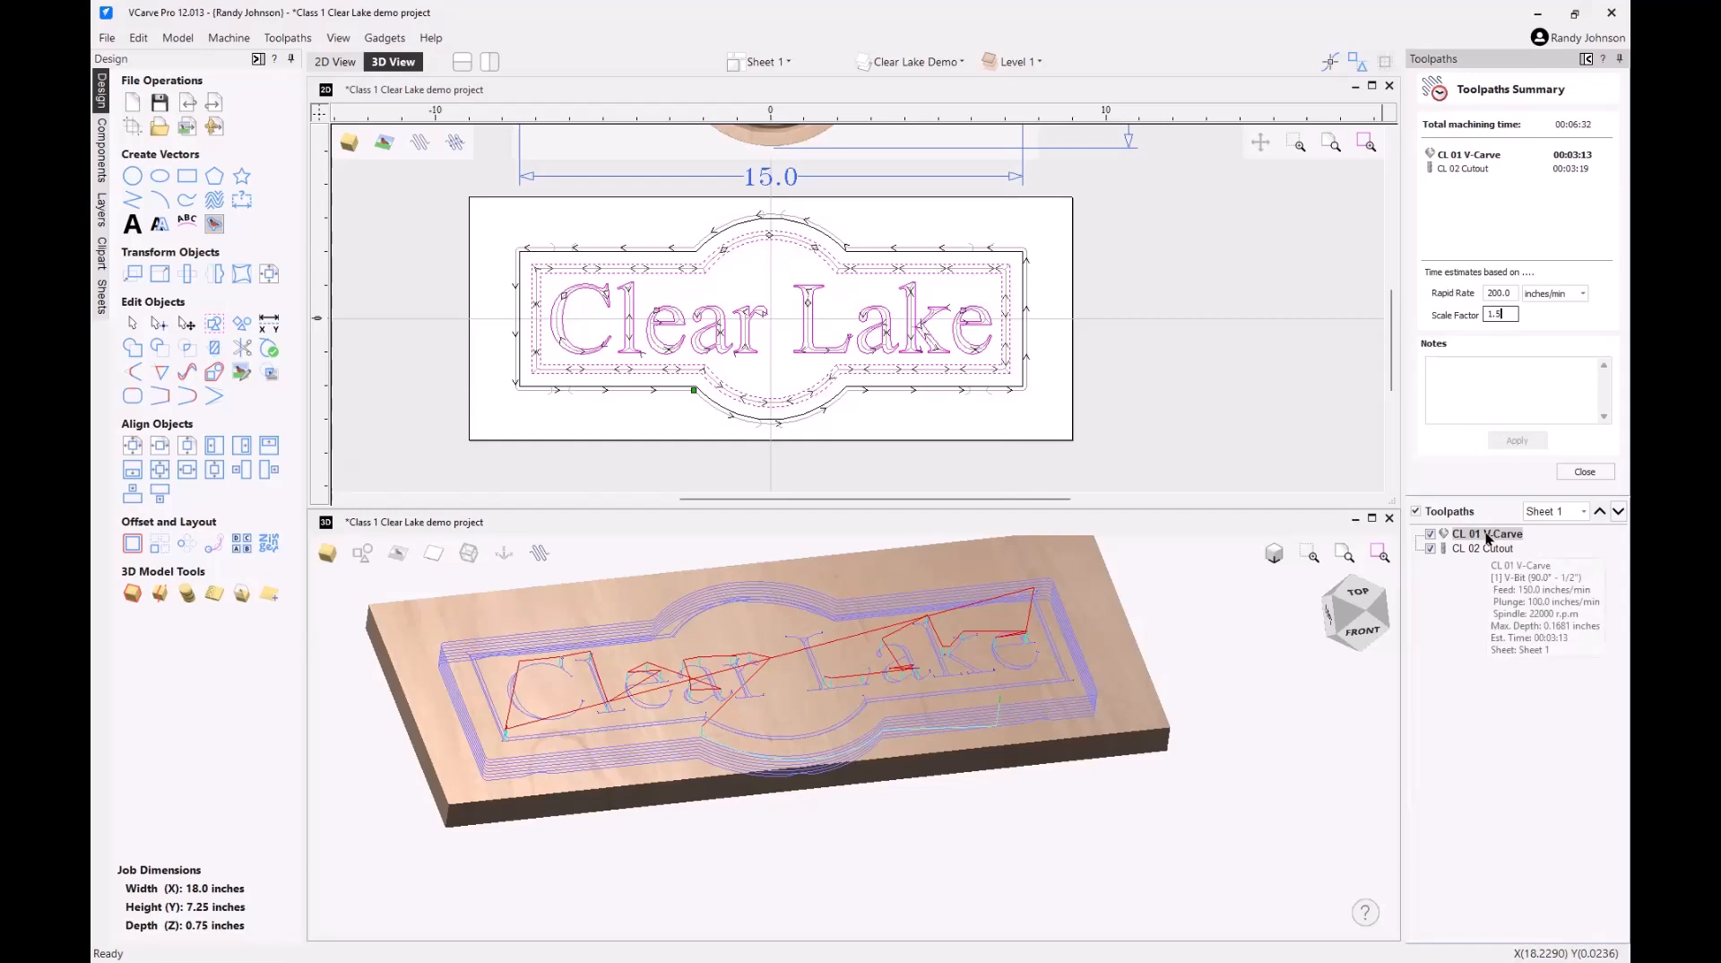
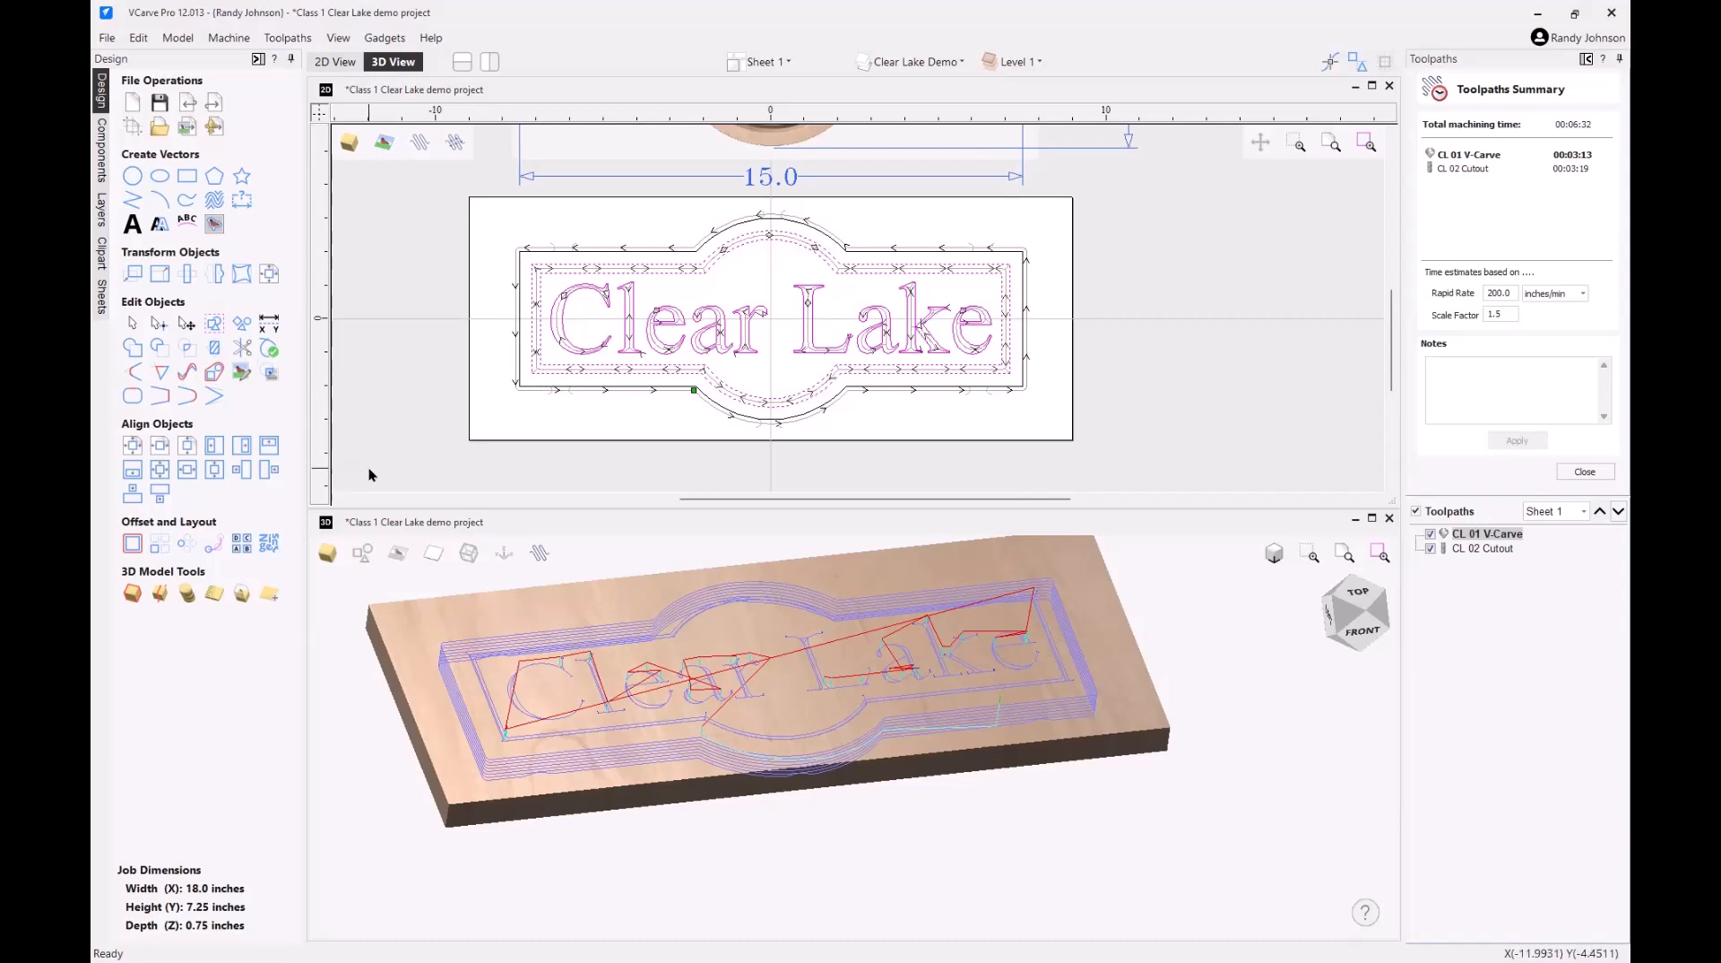
# - Draw a circle about 7.5 inches in diameter beyond the right end of the sign material, level with its centre
pyautogui.scroll(-1, 769, 399)
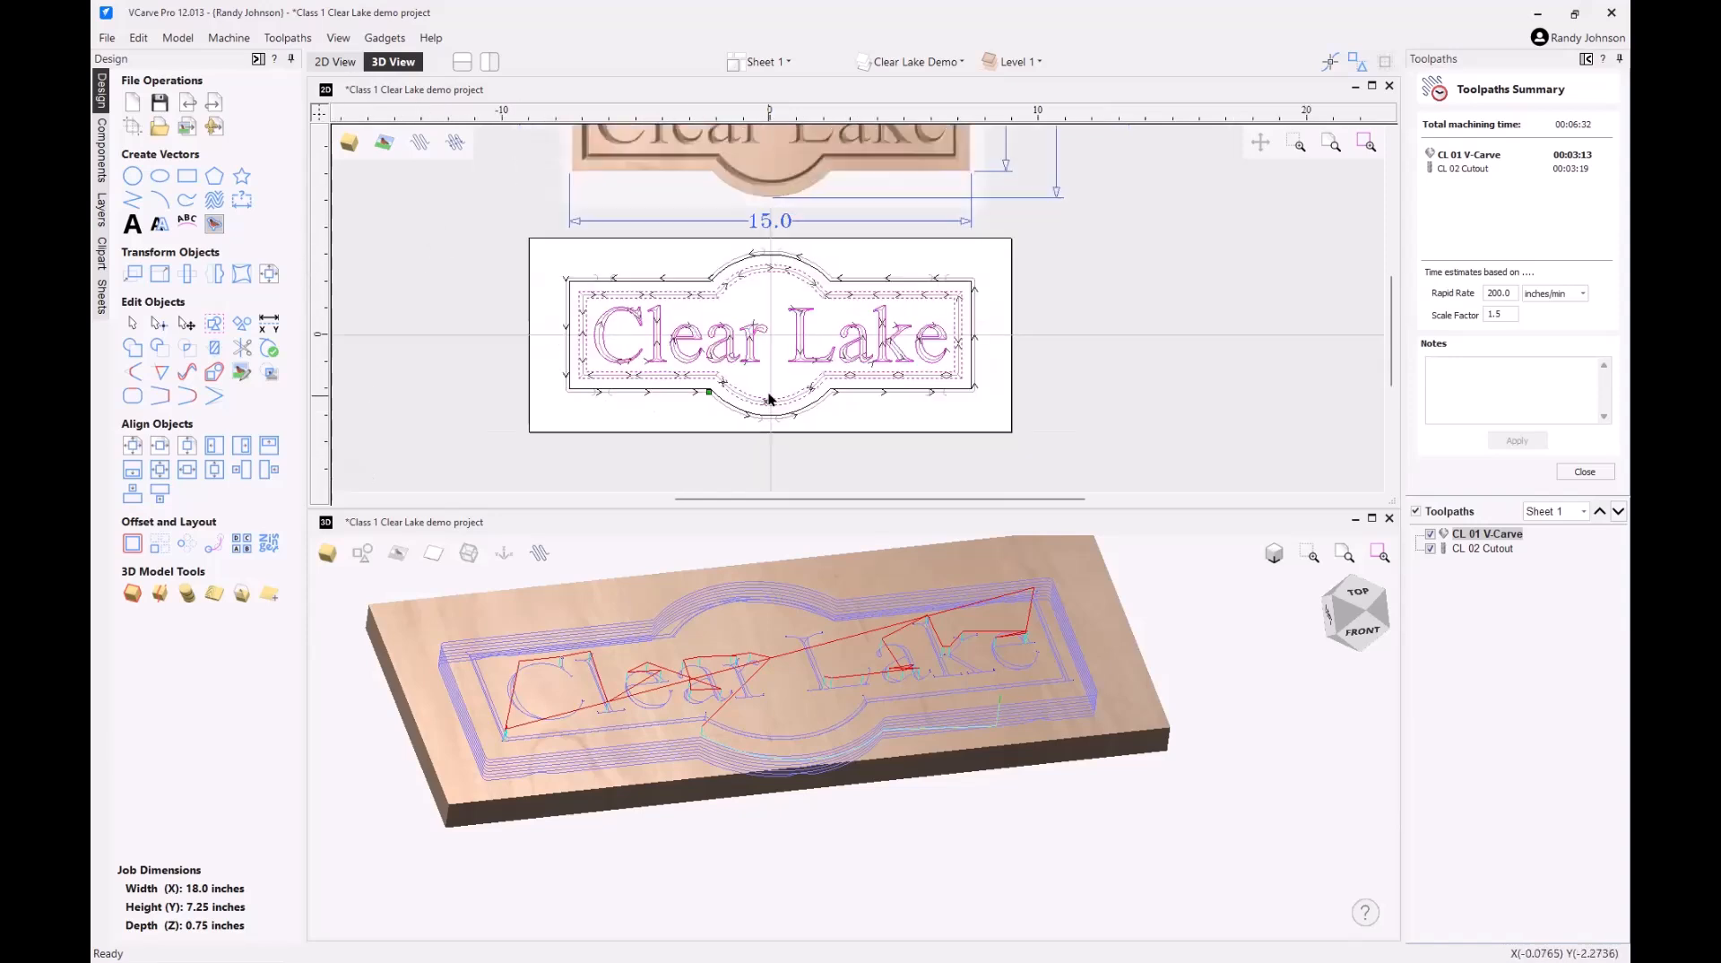
pyautogui.scroll(-1, 769, 399)
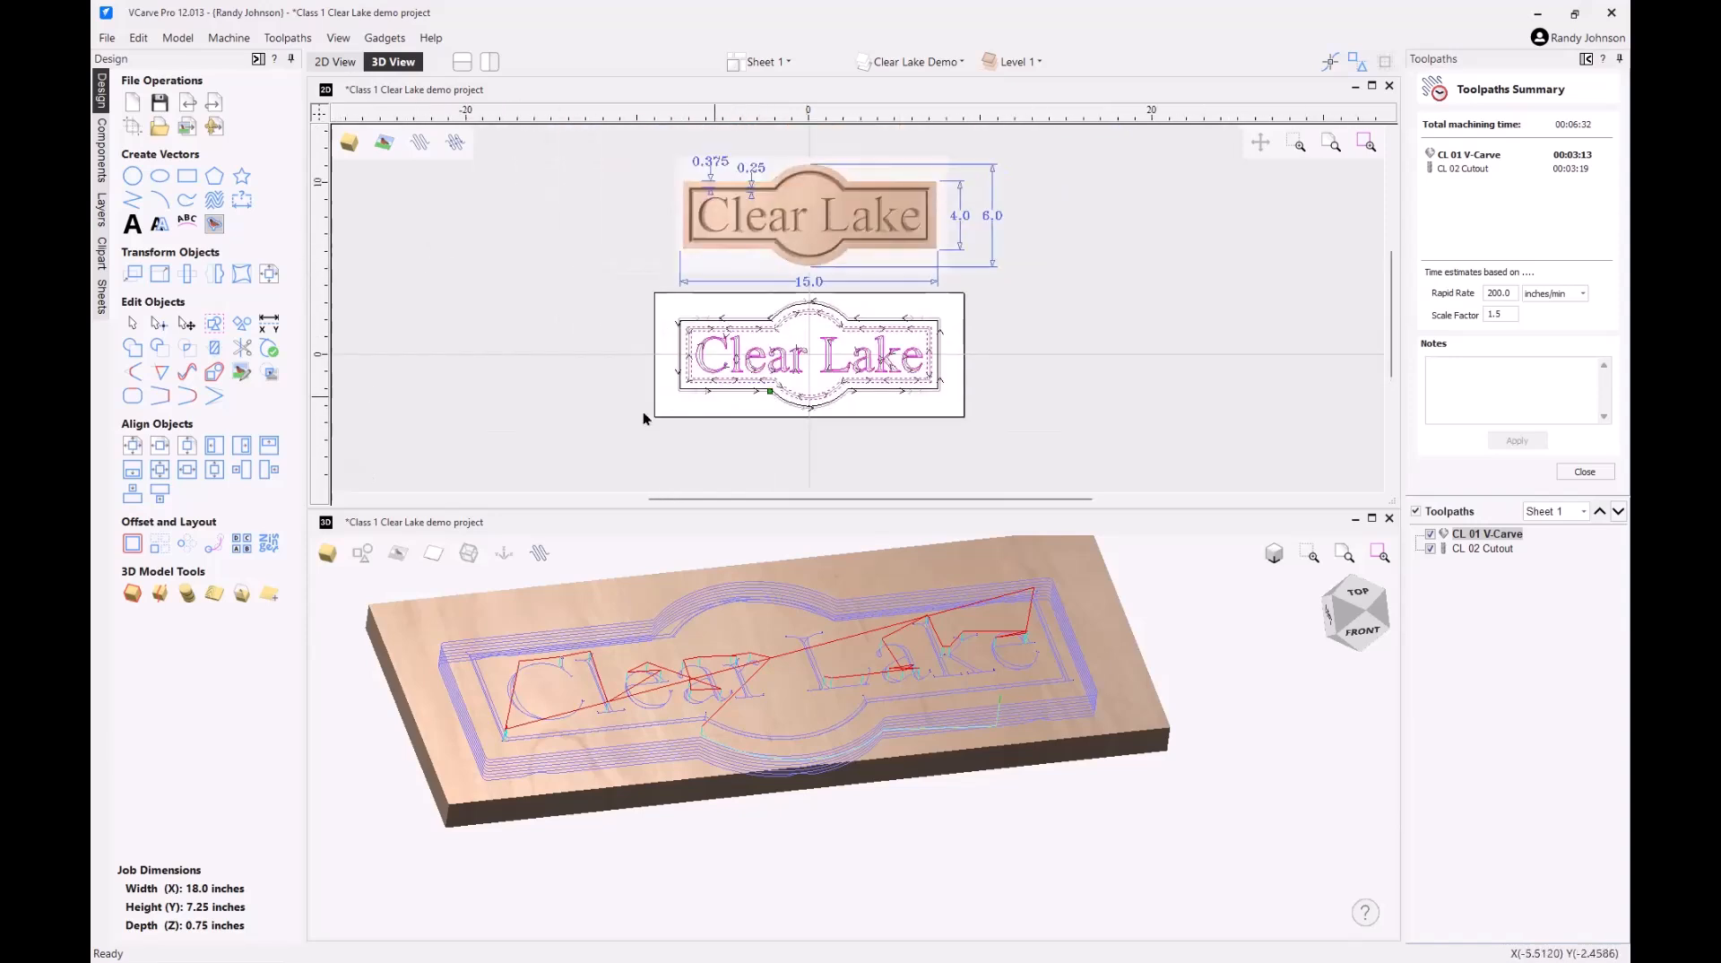
pyautogui.click(133, 178)
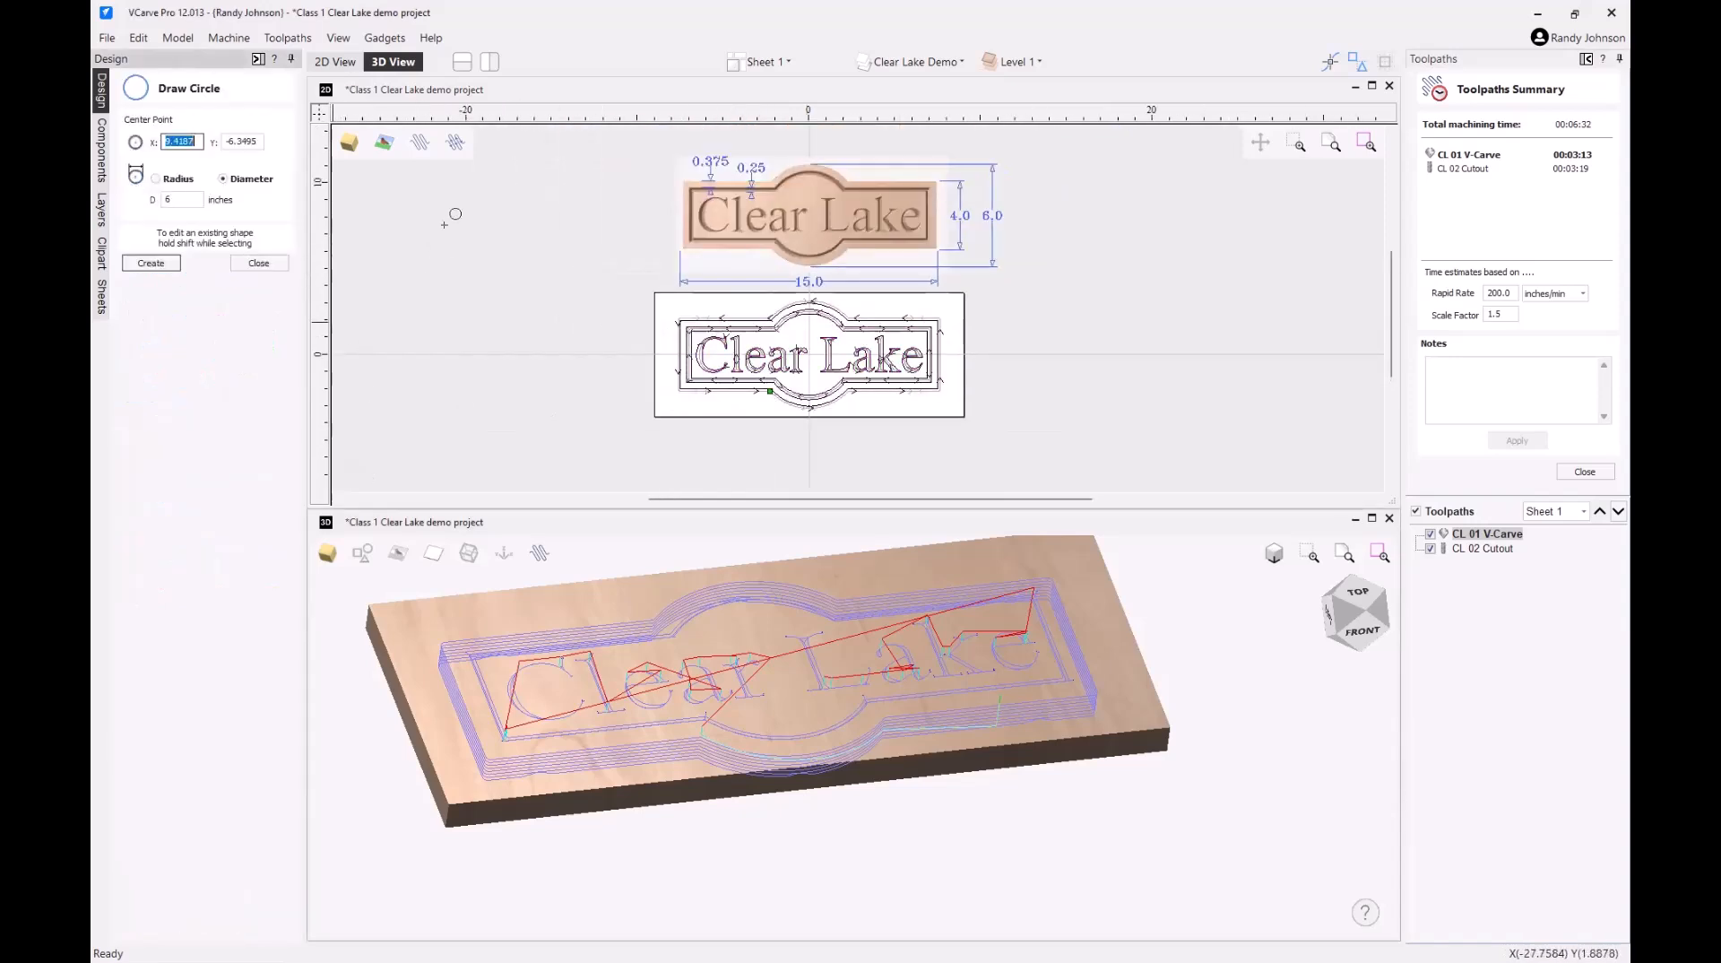
pyautogui.click(1120, 353)
pyautogui.click(1176, 391)
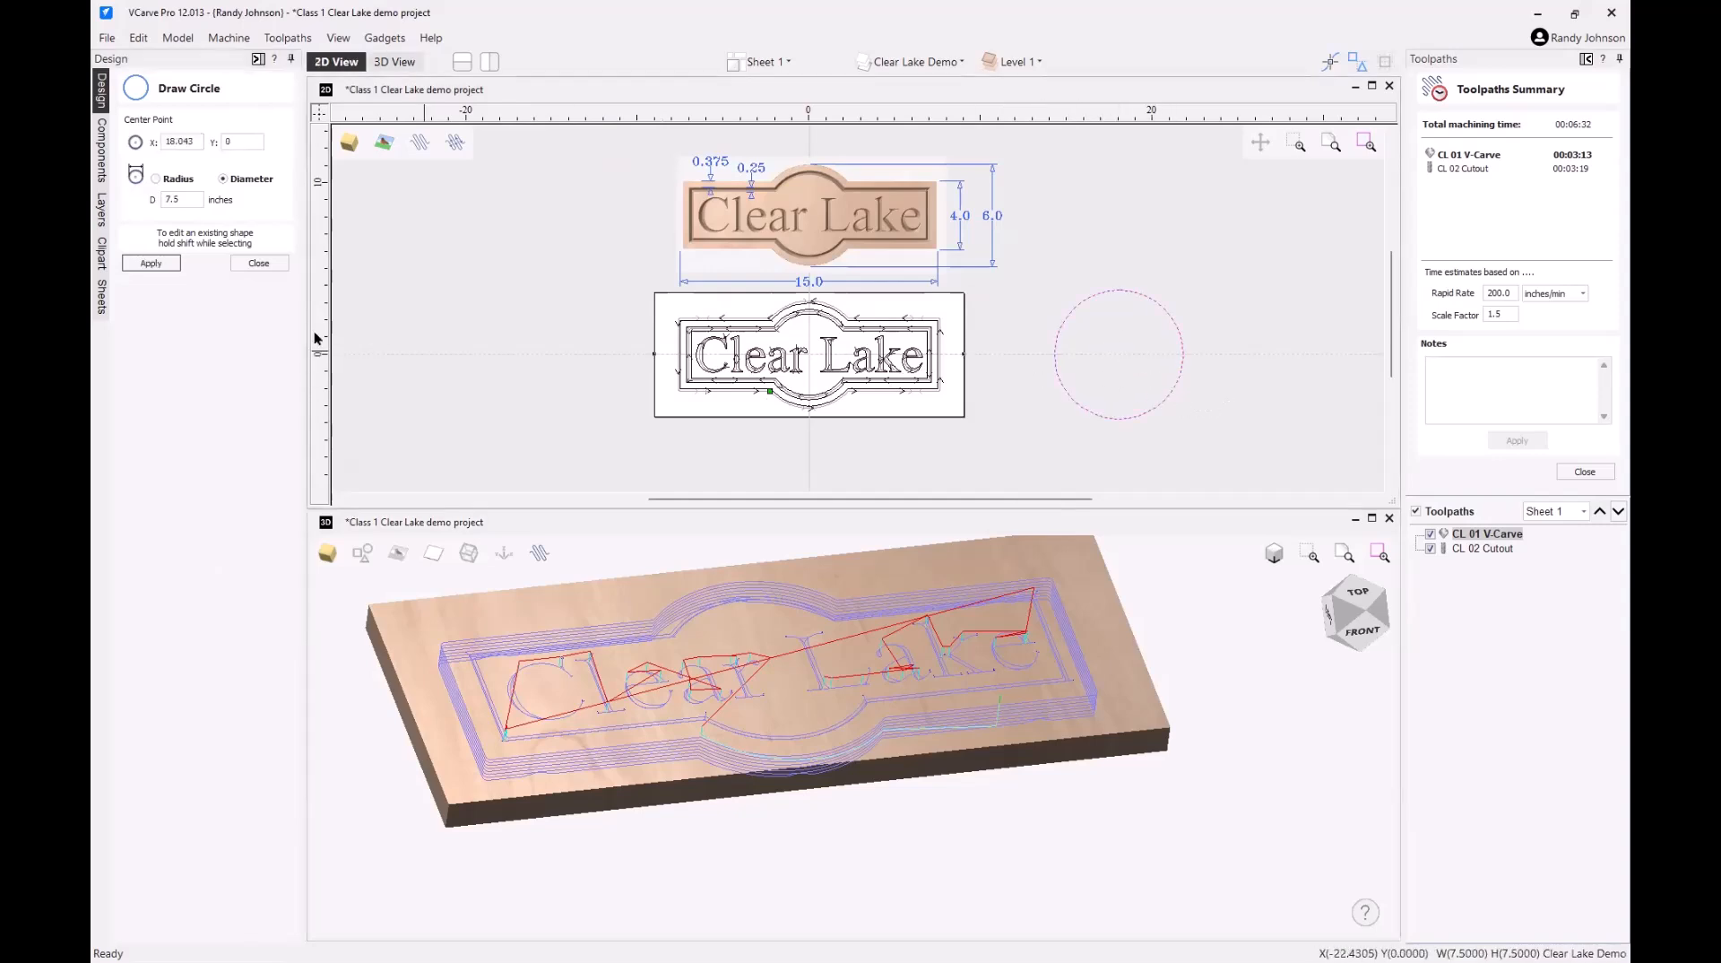
pyautogui.click(276, 265)
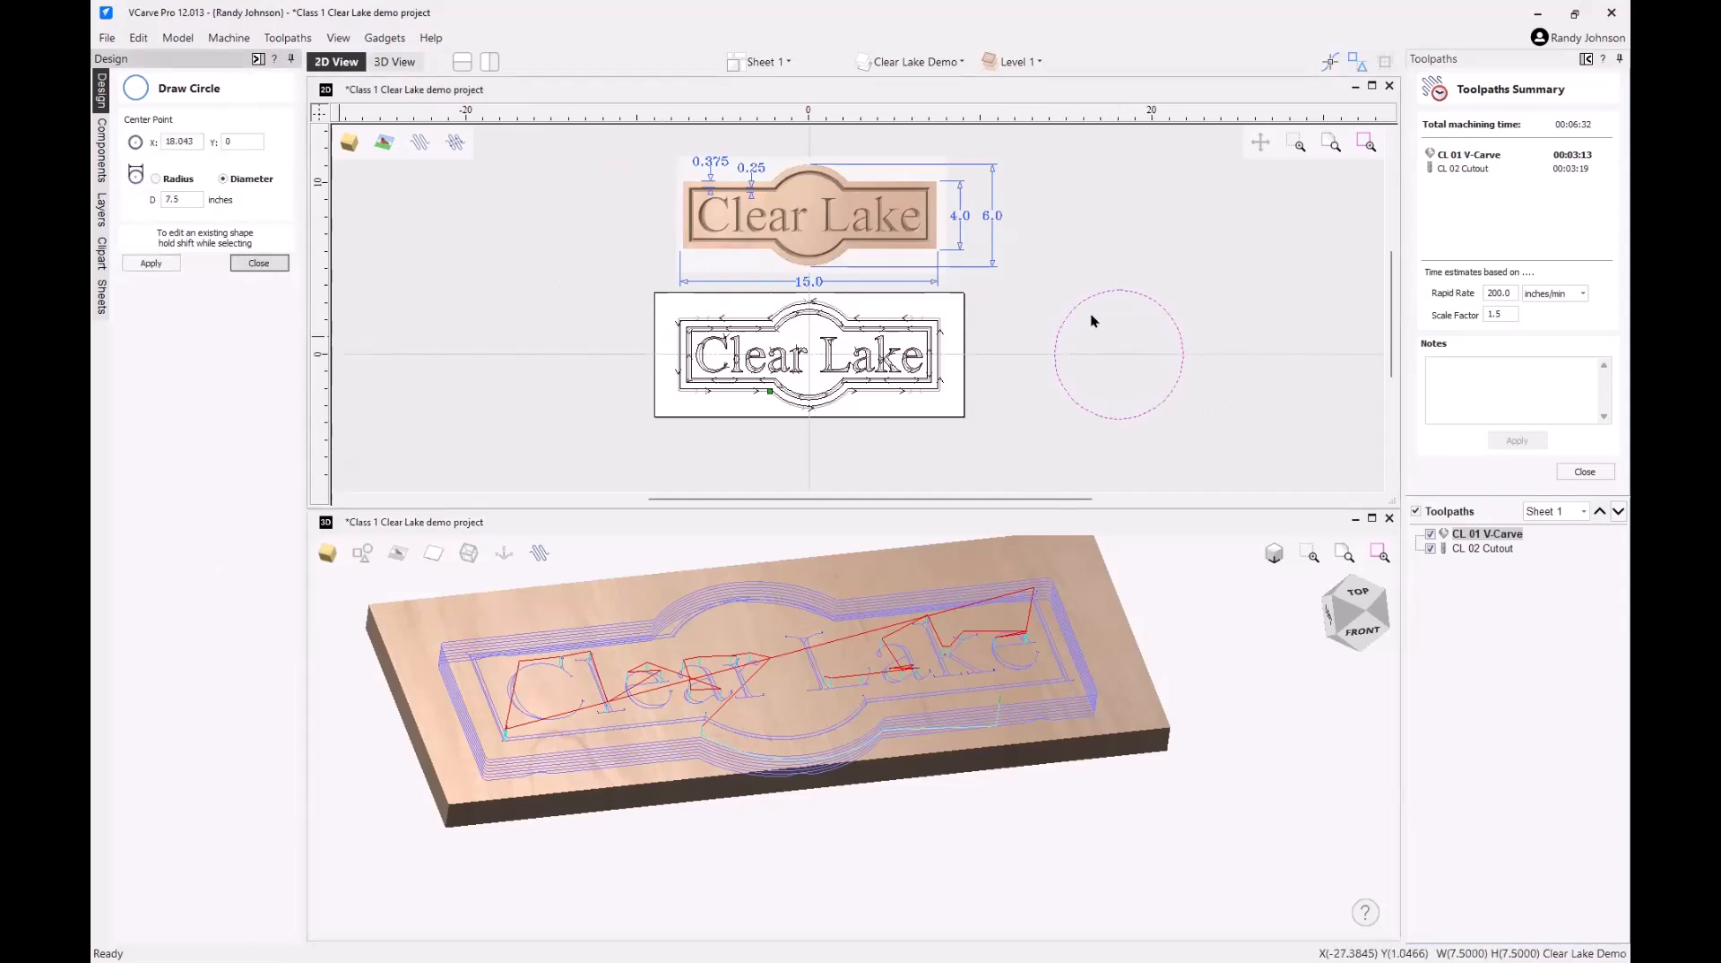
# - Reassign the CL 02 Cutout profile toolpath to the new circle, recalculate it and inspect its passes and lead-in in 3D
pyautogui.doubleClick(1485, 549)
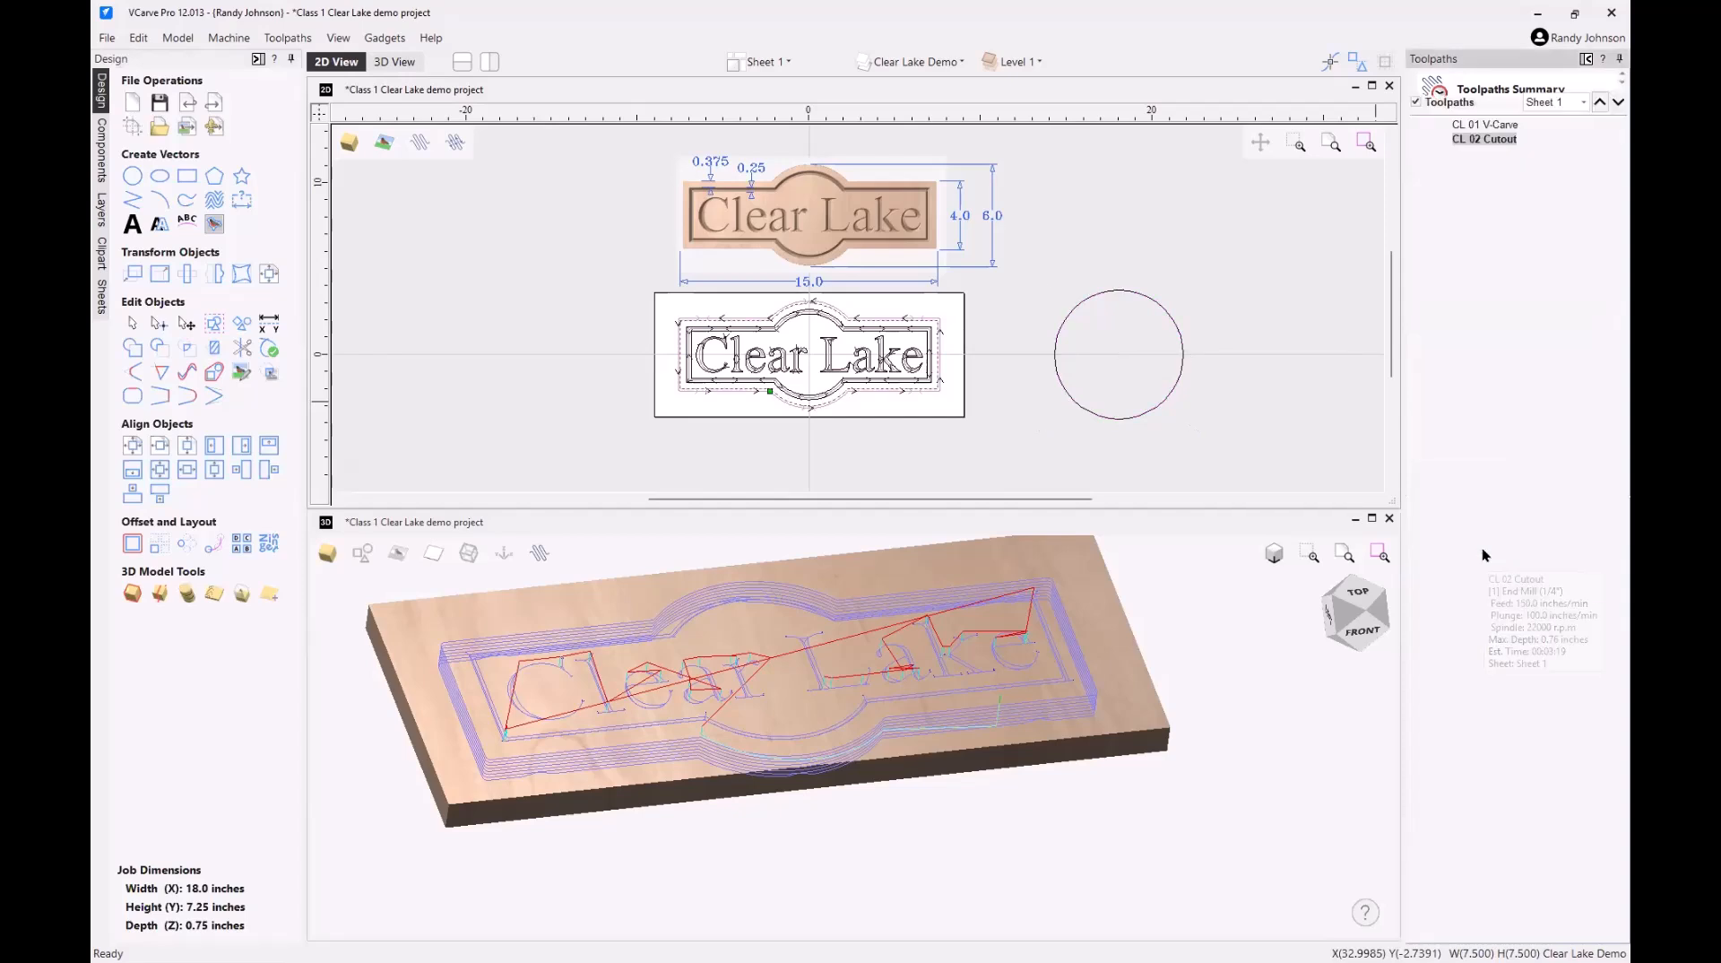
pyautogui.click(1181, 380)
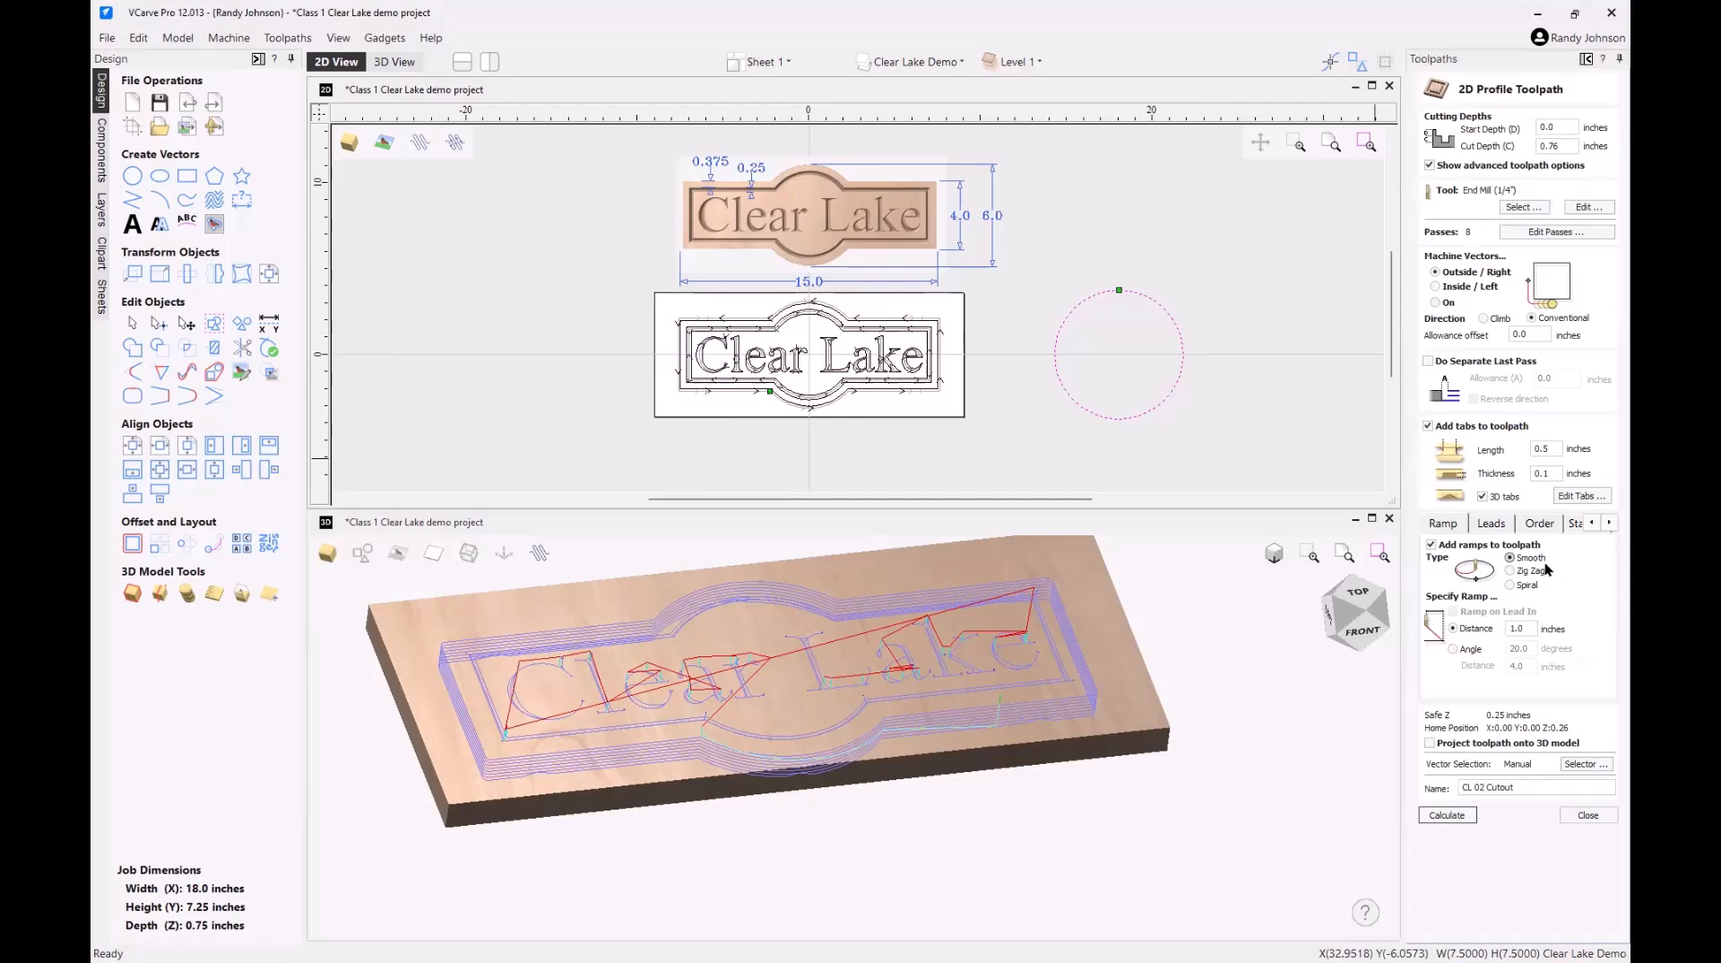
pyautogui.click(1448, 816)
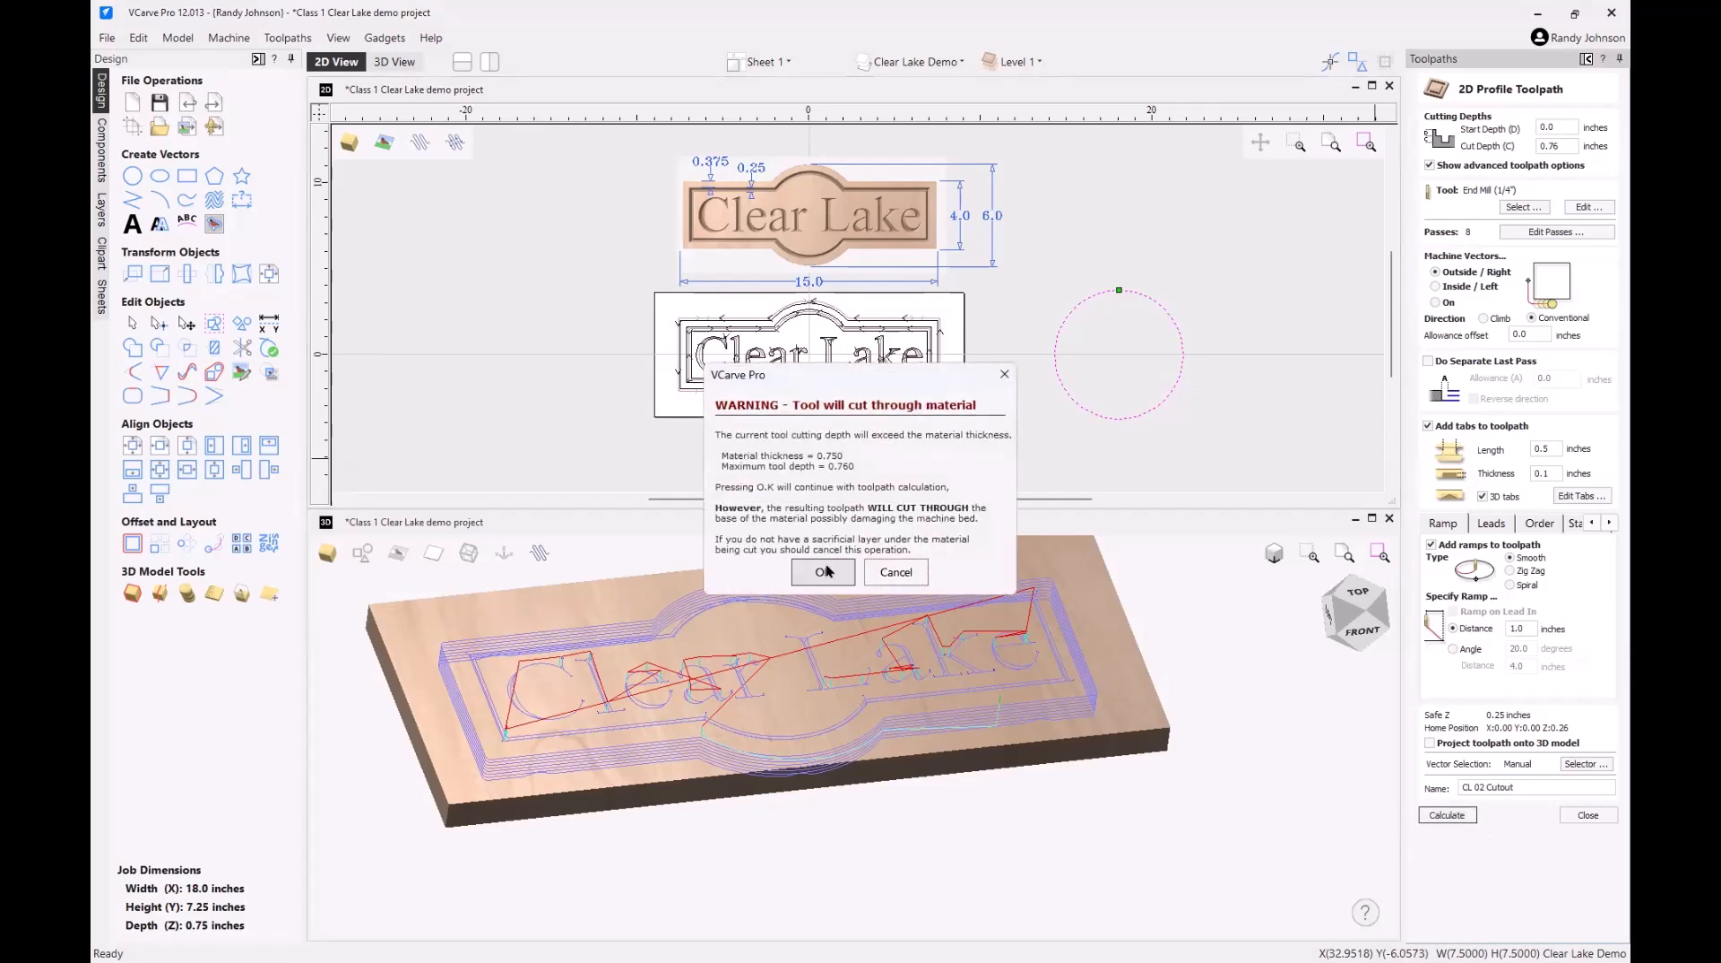
pyautogui.click(826, 571)
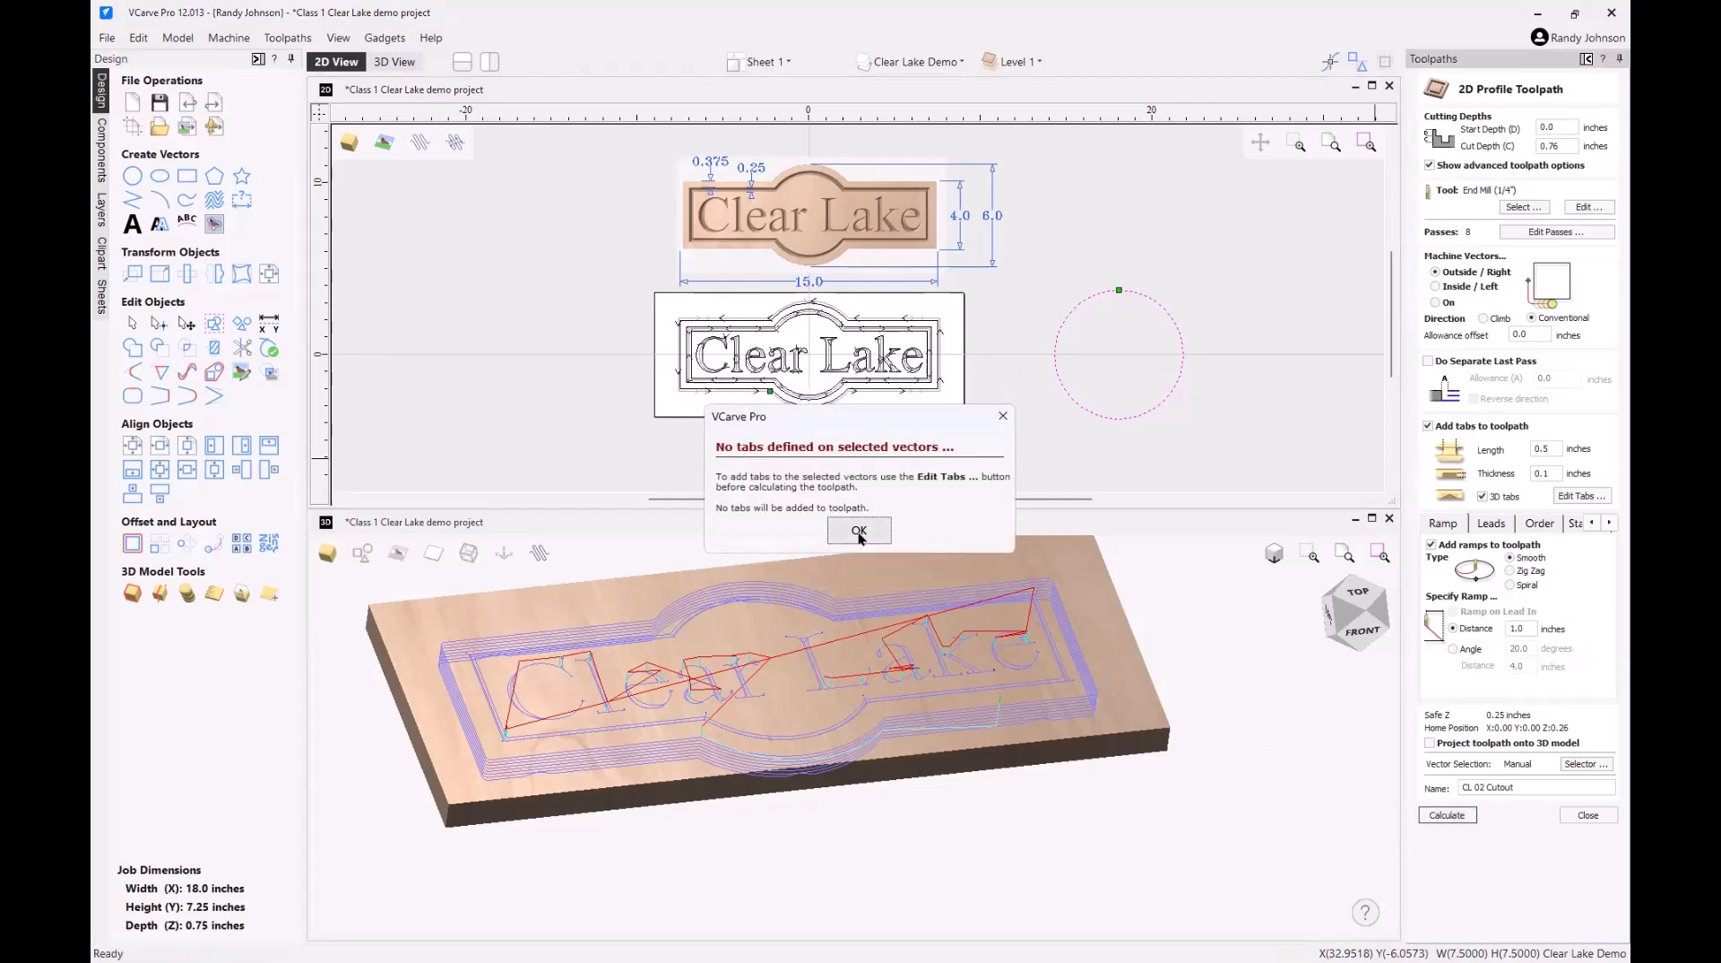
pyautogui.click(859, 533)
pyautogui.scroll(-2, 749, 570)
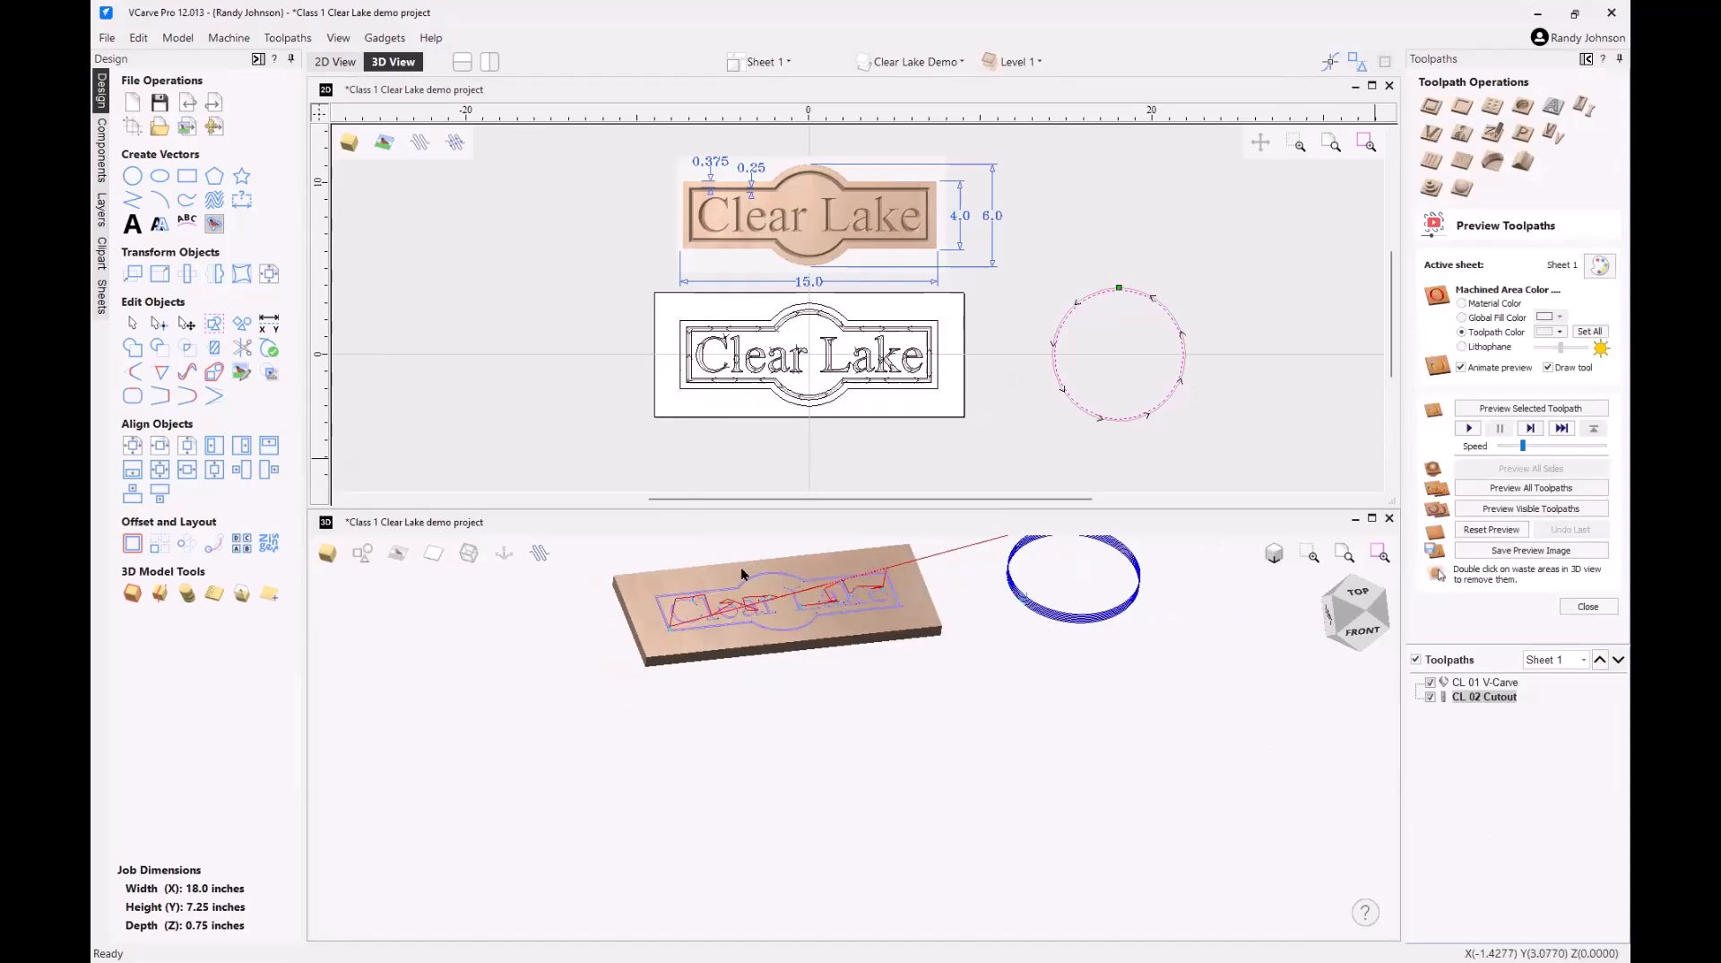
pyautogui.scroll(4, 1019, 575)
pyautogui.moveTo(923, 677); pyautogui.dragTo(728, 817)
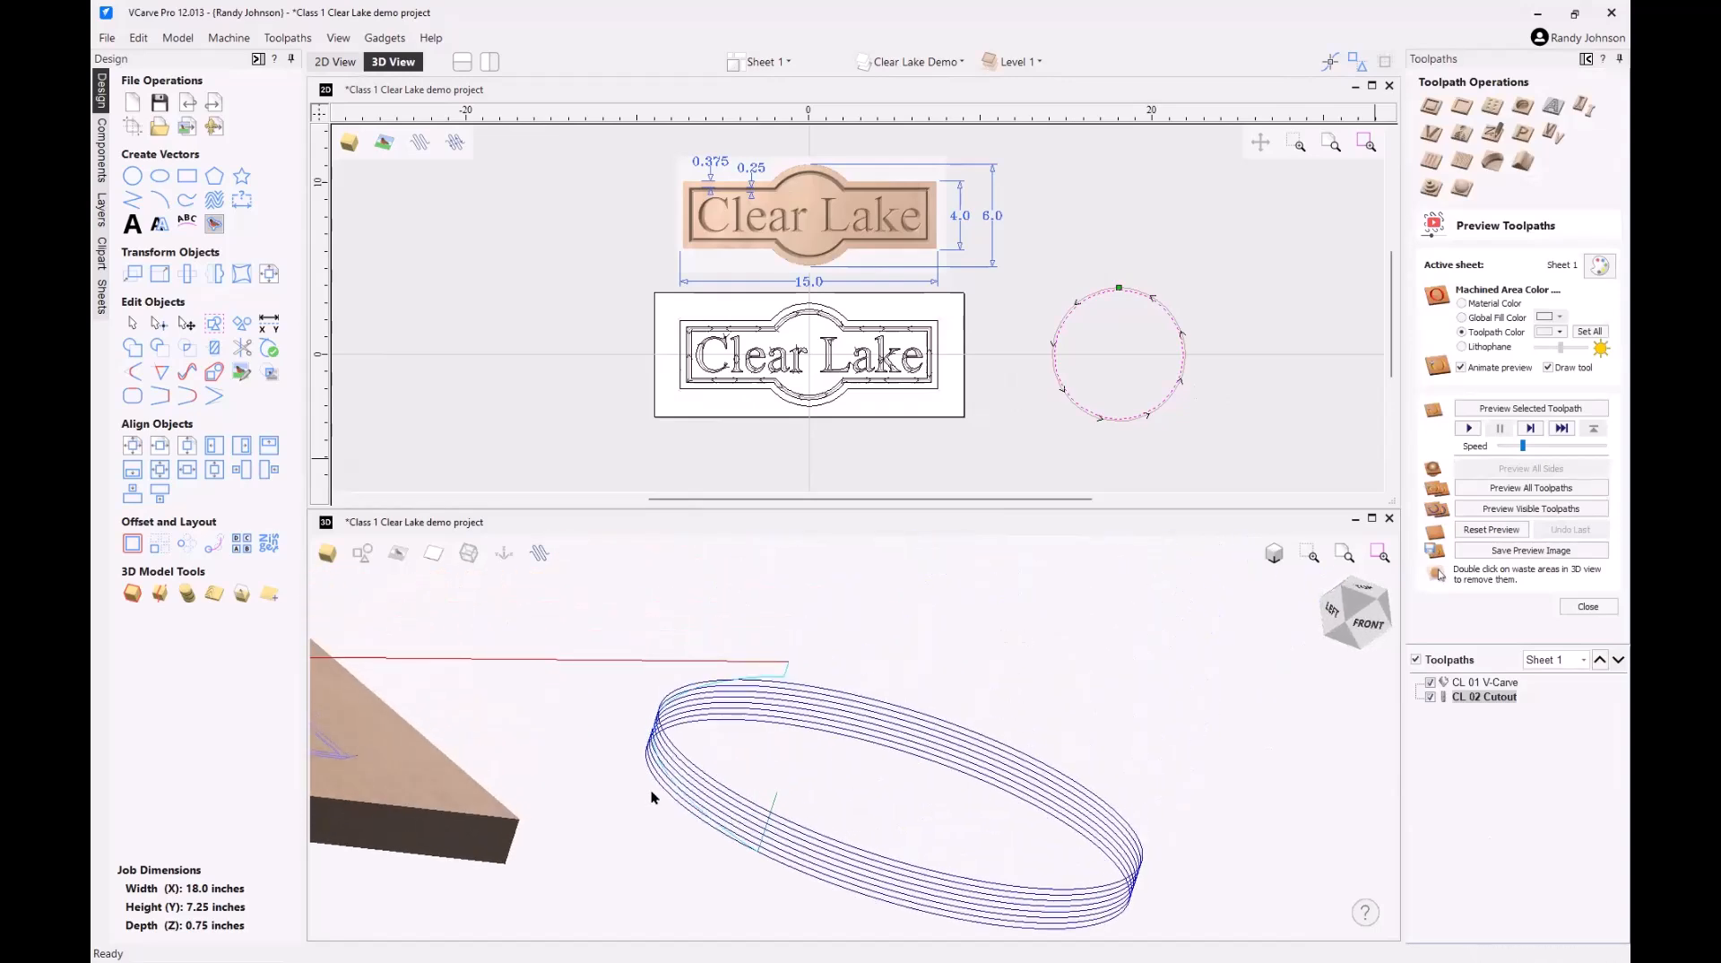
pyautogui.scroll(1, 657, 791)
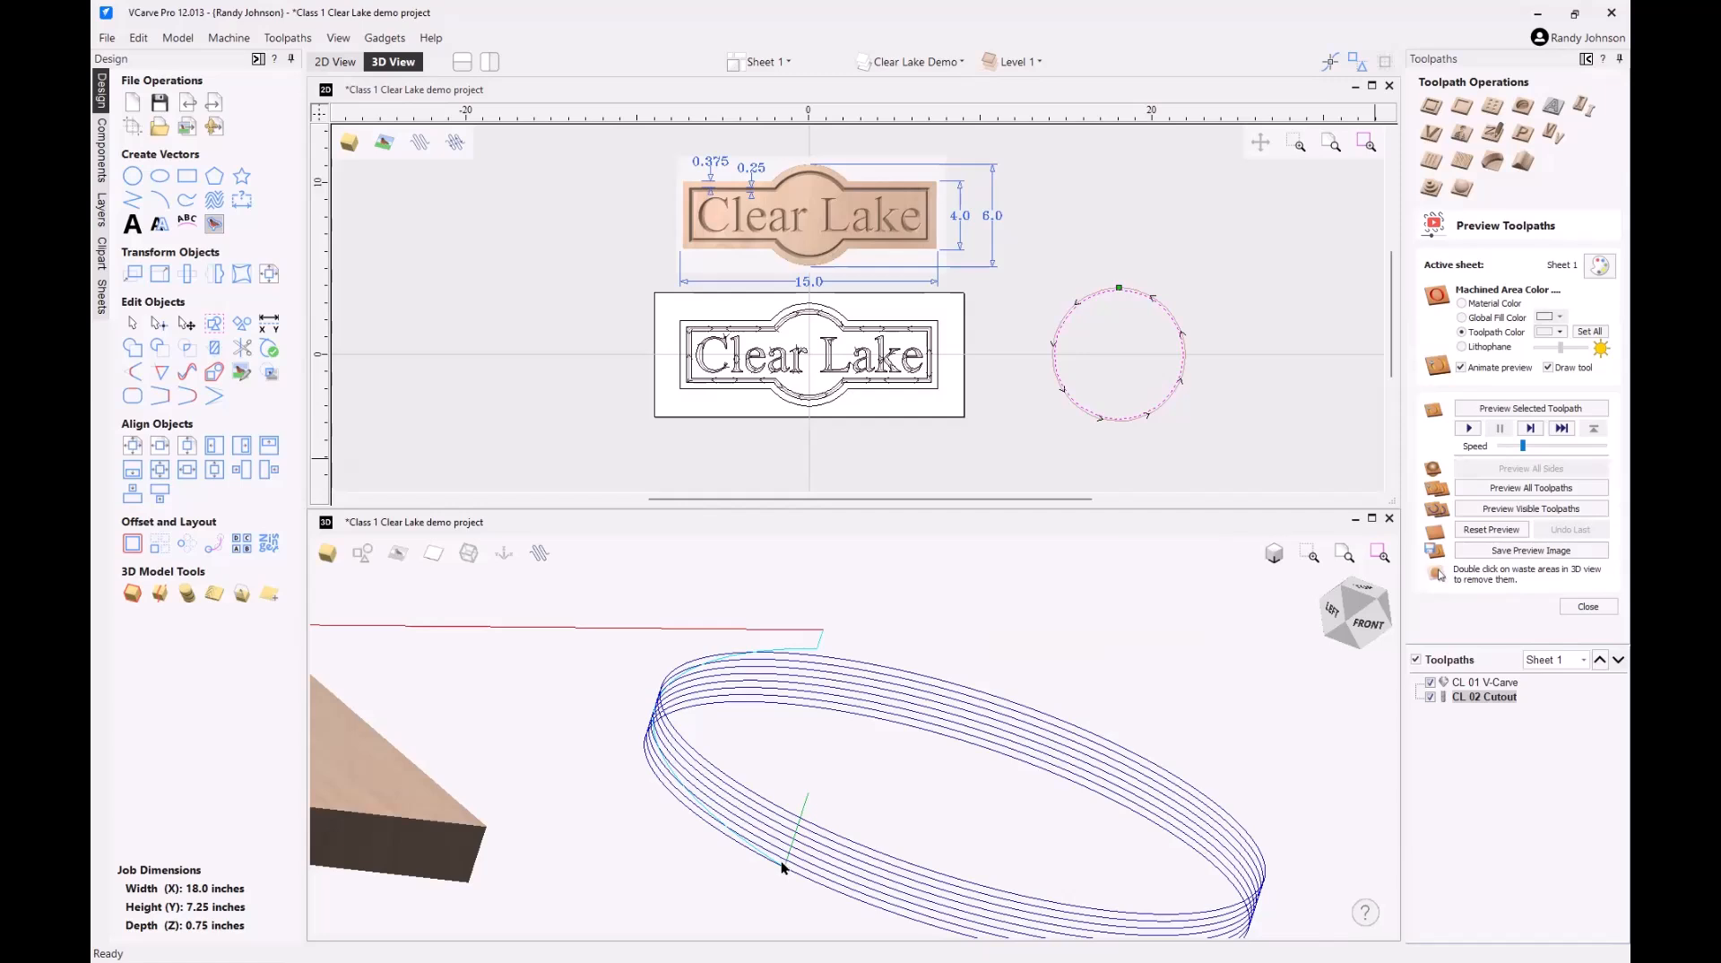
# - Draw a rectangle in the empty area to the left of the sign material
pyautogui.click(190, 178)
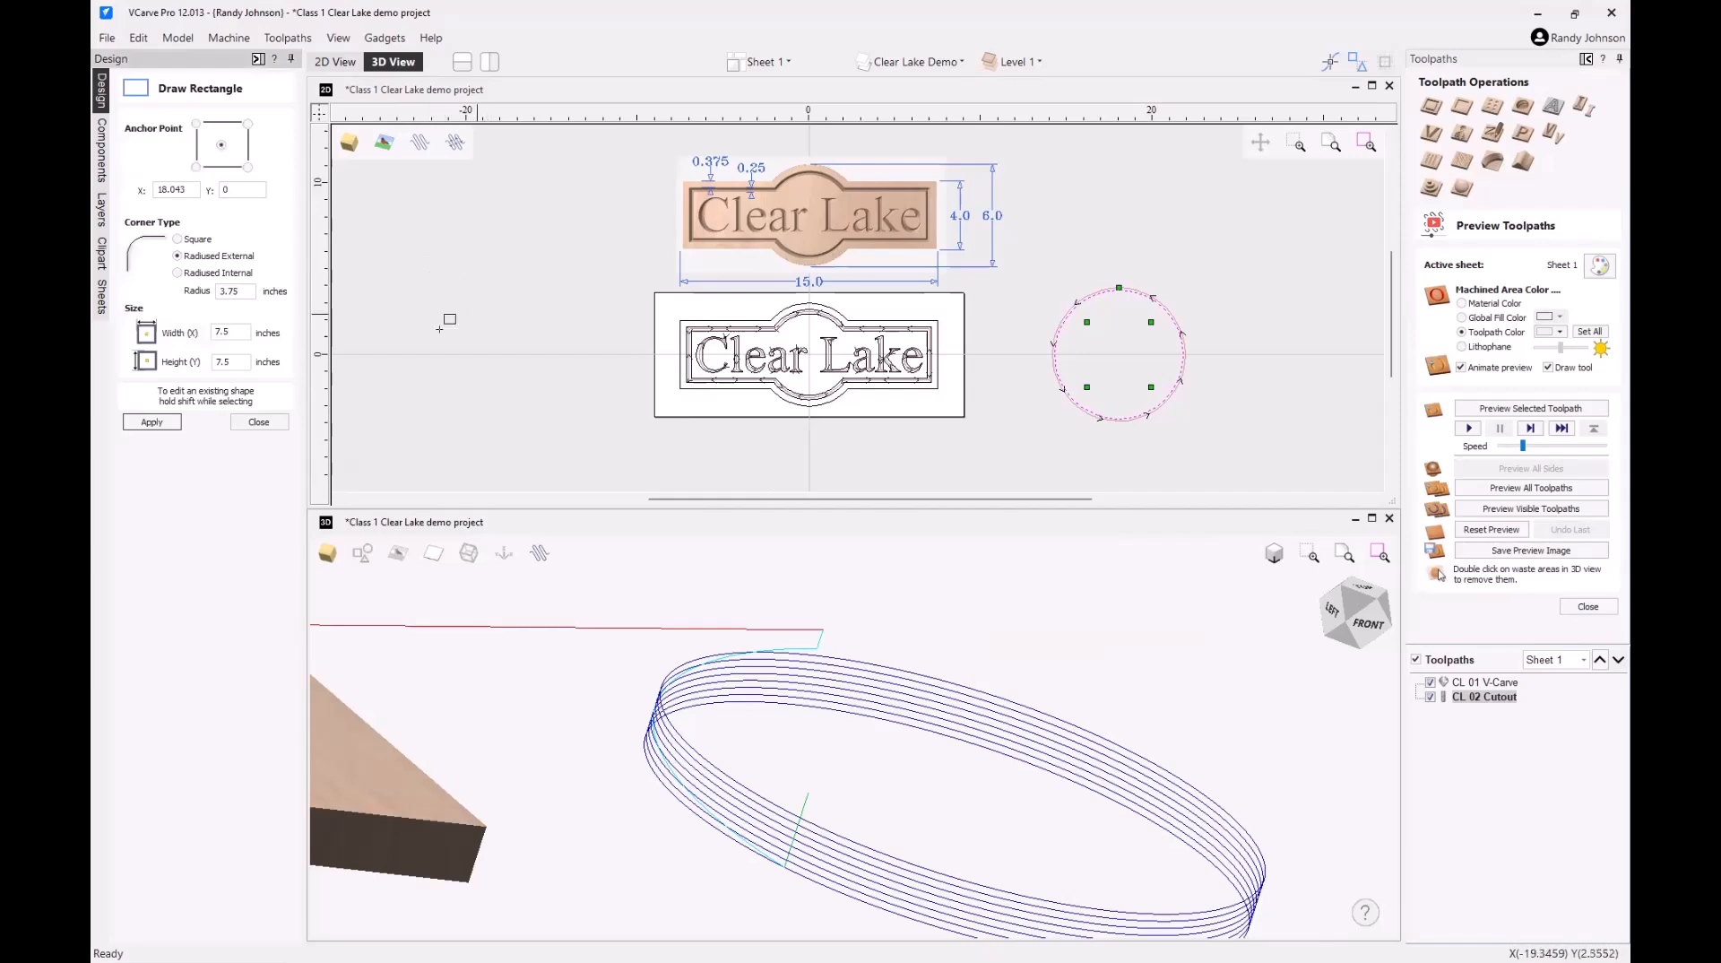
pyautogui.scroll(-4, 840, 389)
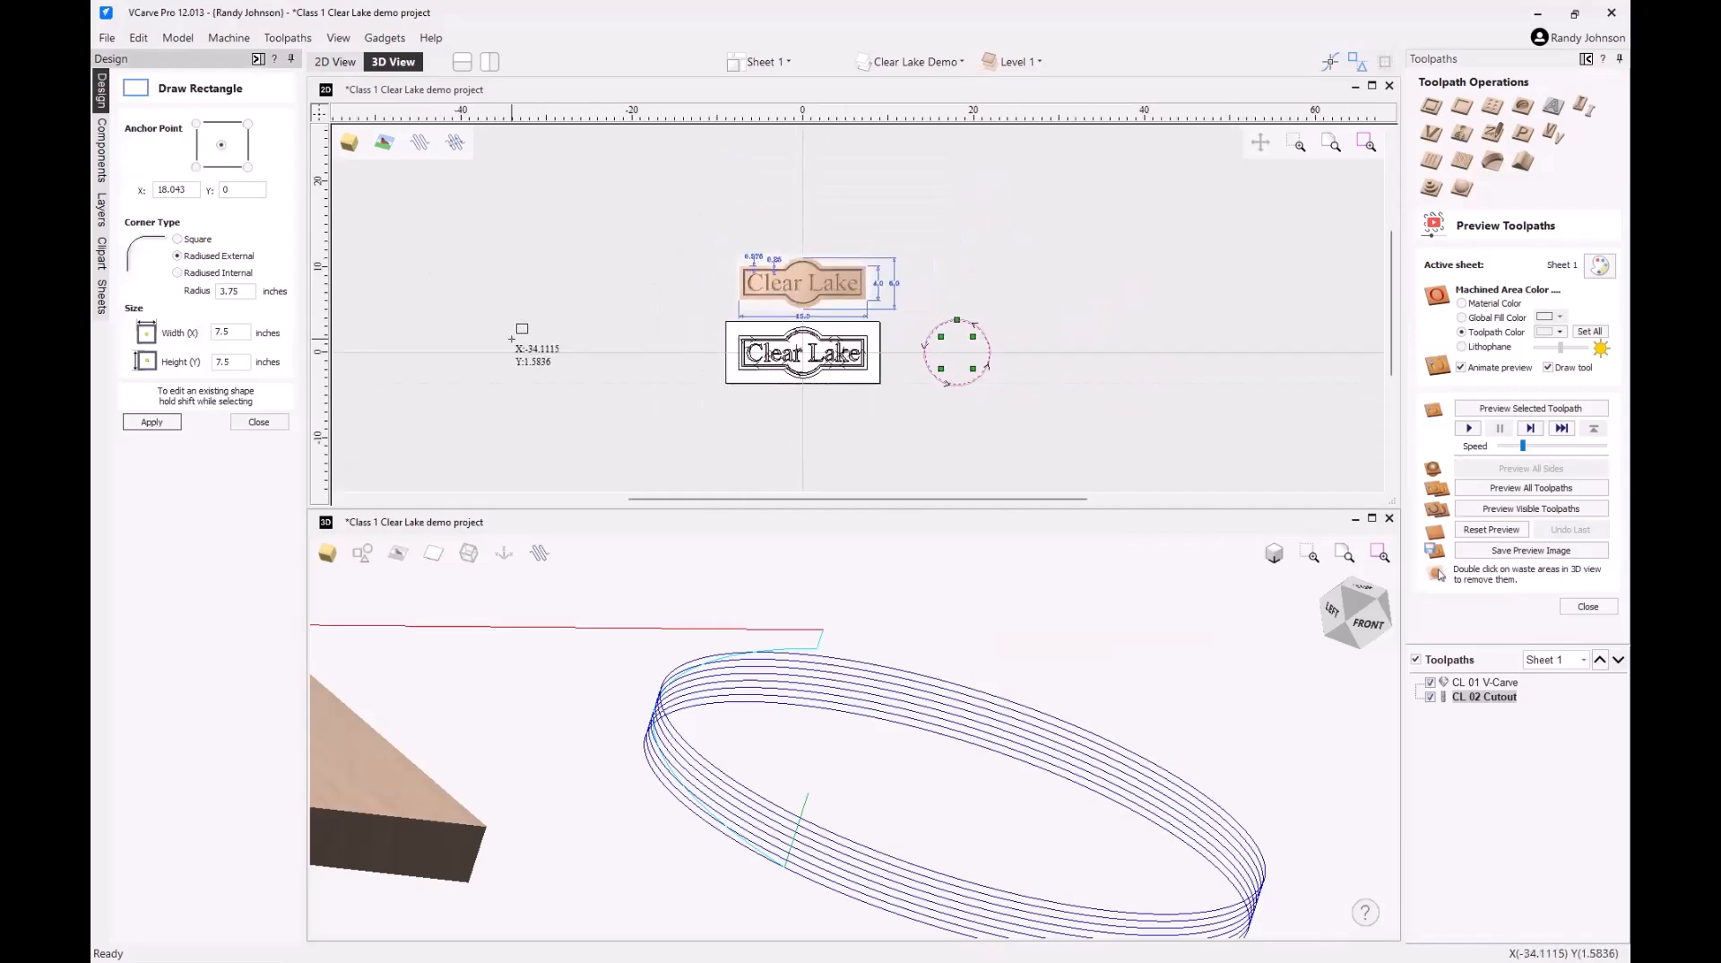
pyautogui.scroll(2, 512, 339)
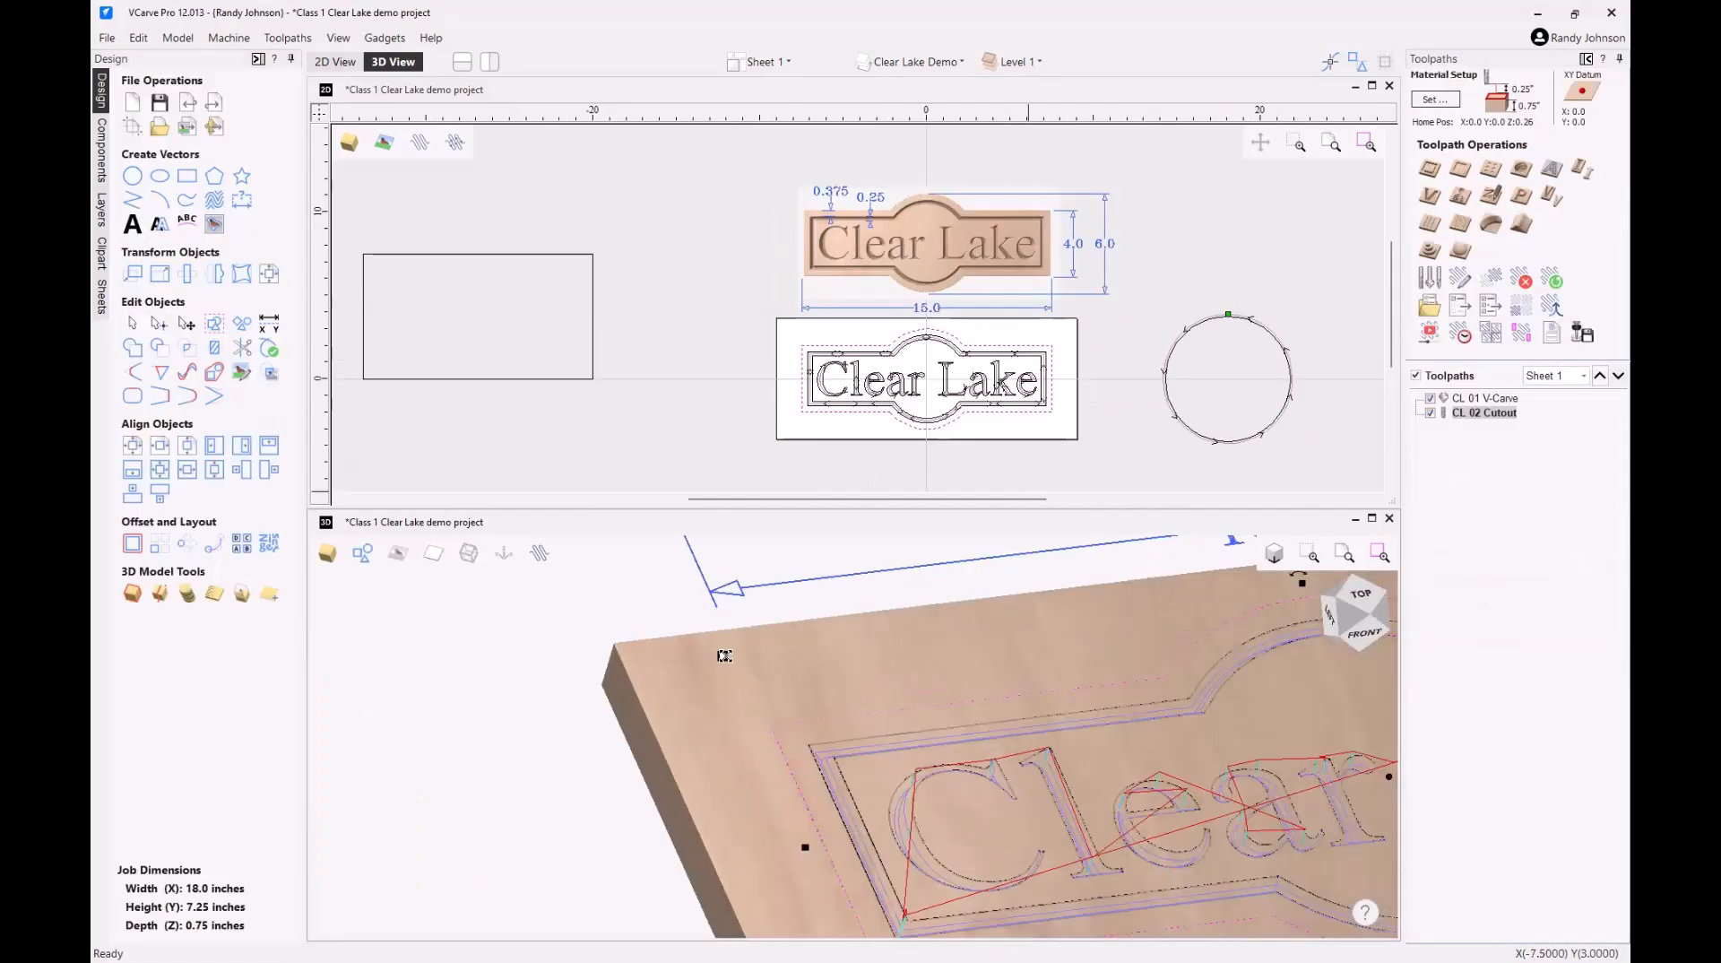
# - Enlarge the sign's outer cutout outline freely from its front corner in the 3D view to about 15.56 inches wide
pyautogui.scroll(-5, 724, 655)
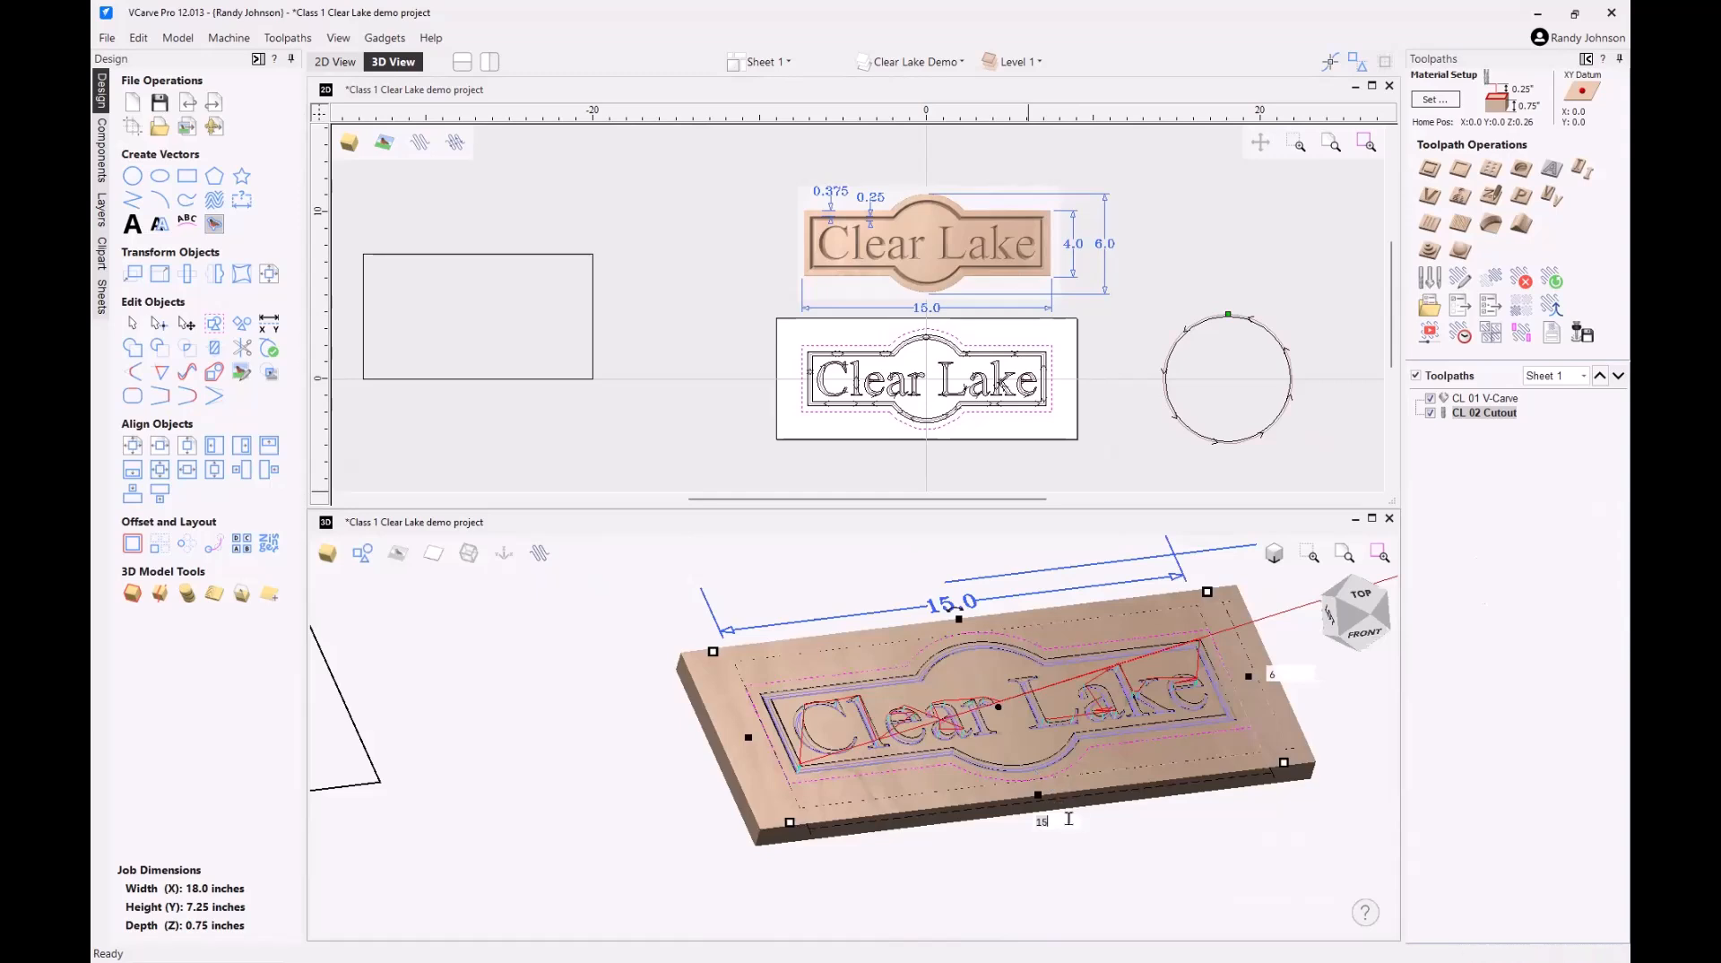
pyautogui.scroll(-1, 1122, 825)
pyautogui.scroll(2, 1227, 831)
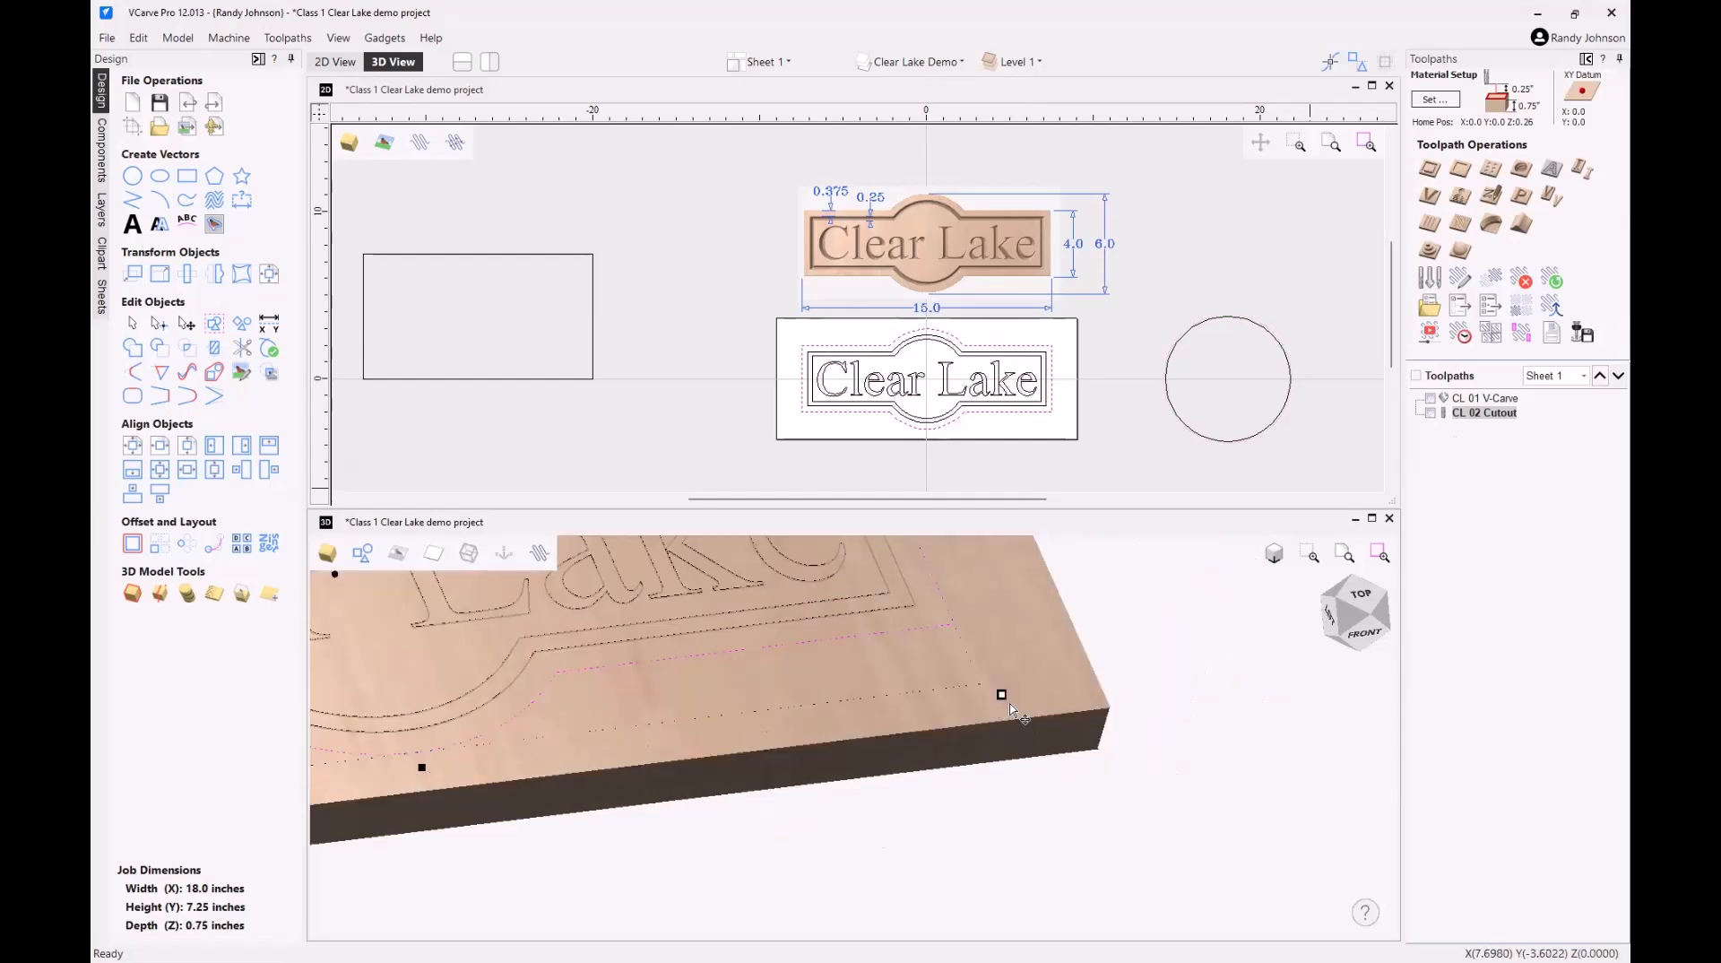
pyautogui.moveTo(1003, 697); pyautogui.dragTo(1050, 702)
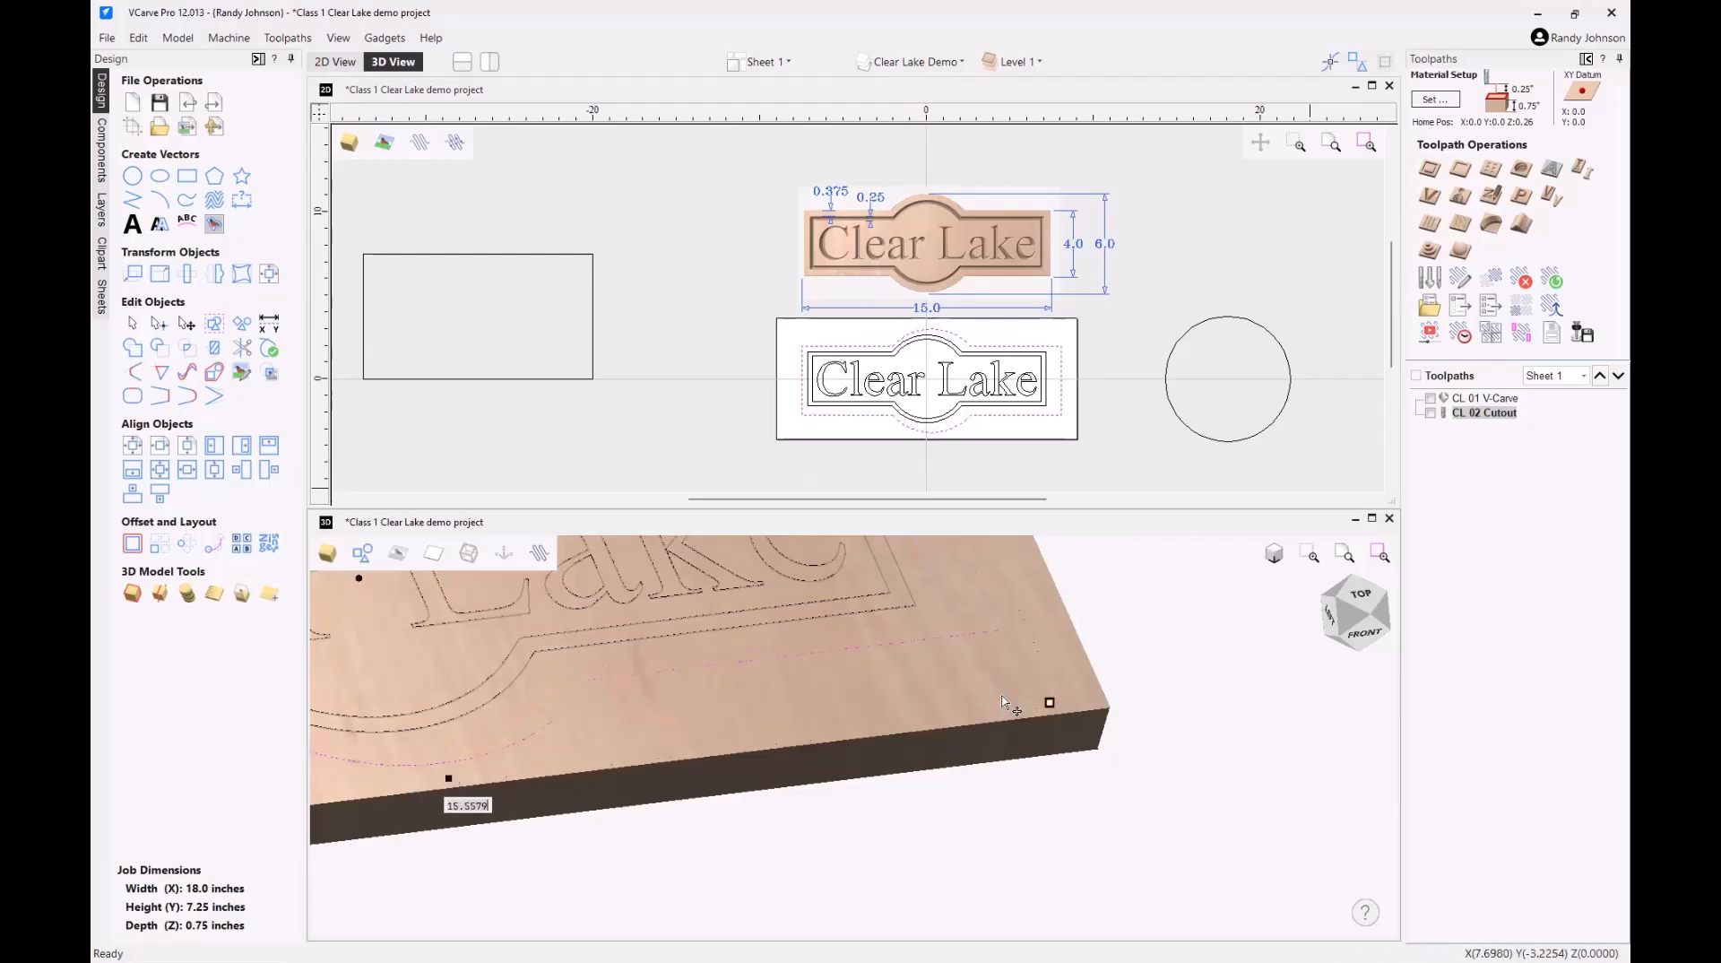
# - Set the cutout outline's height to 7 inches directly in the 3D view, then deselect it
pyautogui.scroll(-2, 1067, 812)
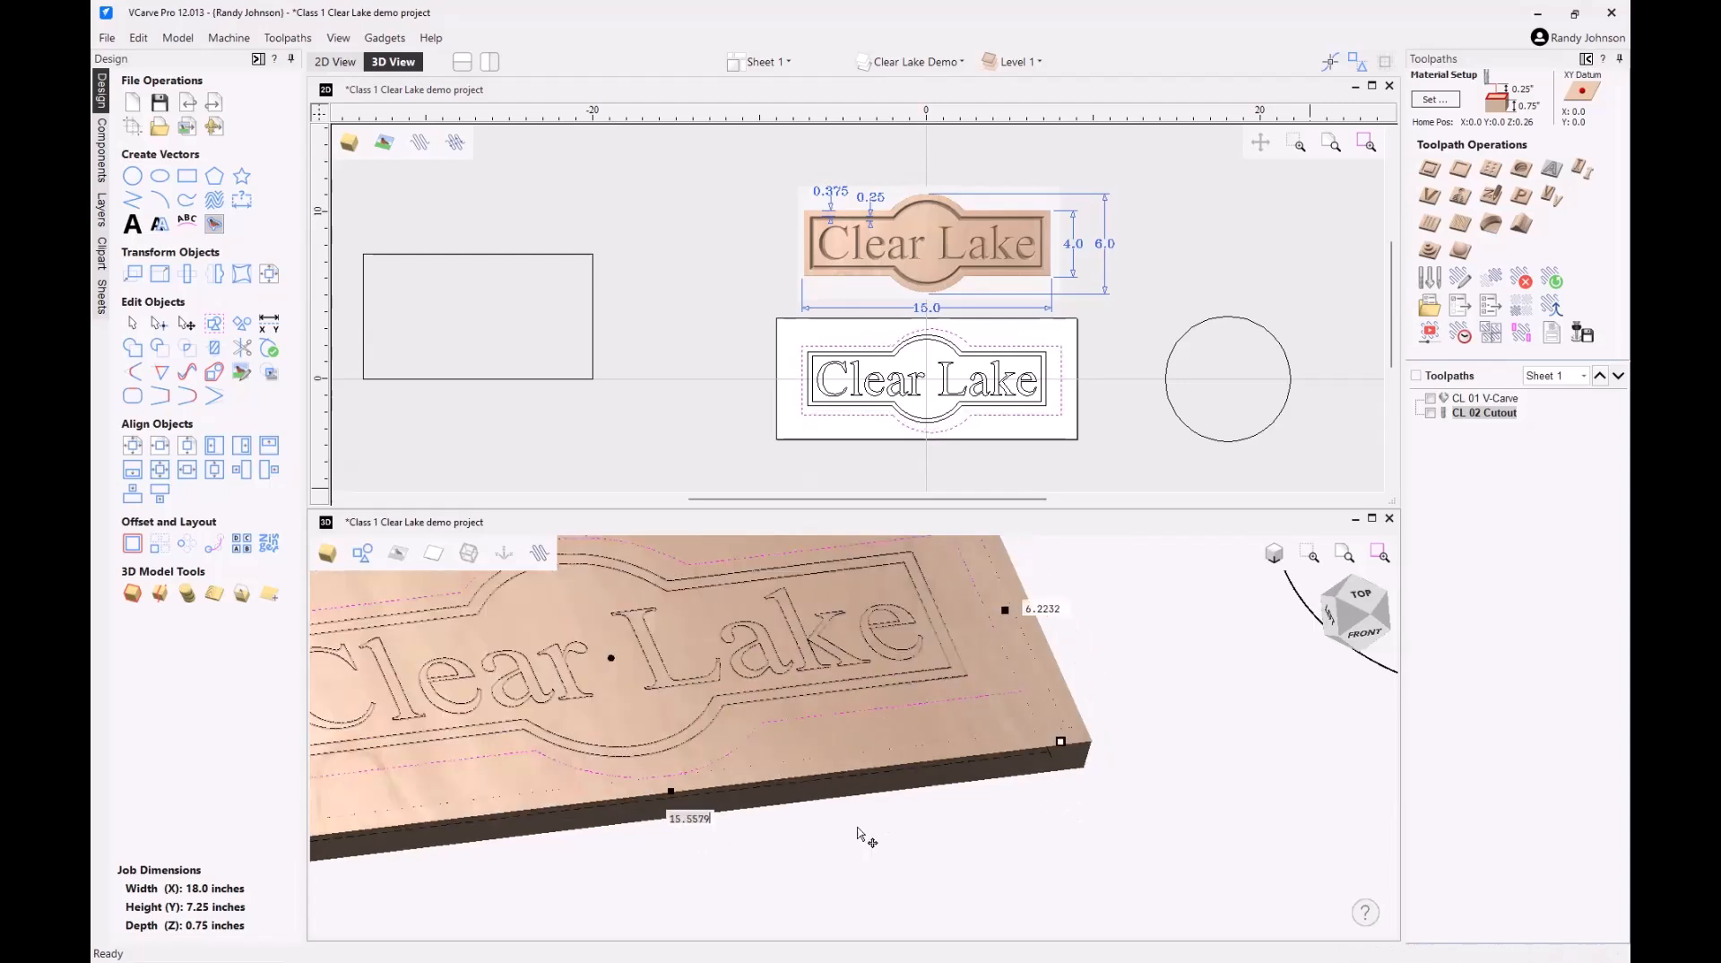
pyautogui.scroll(-3, 1104, 756)
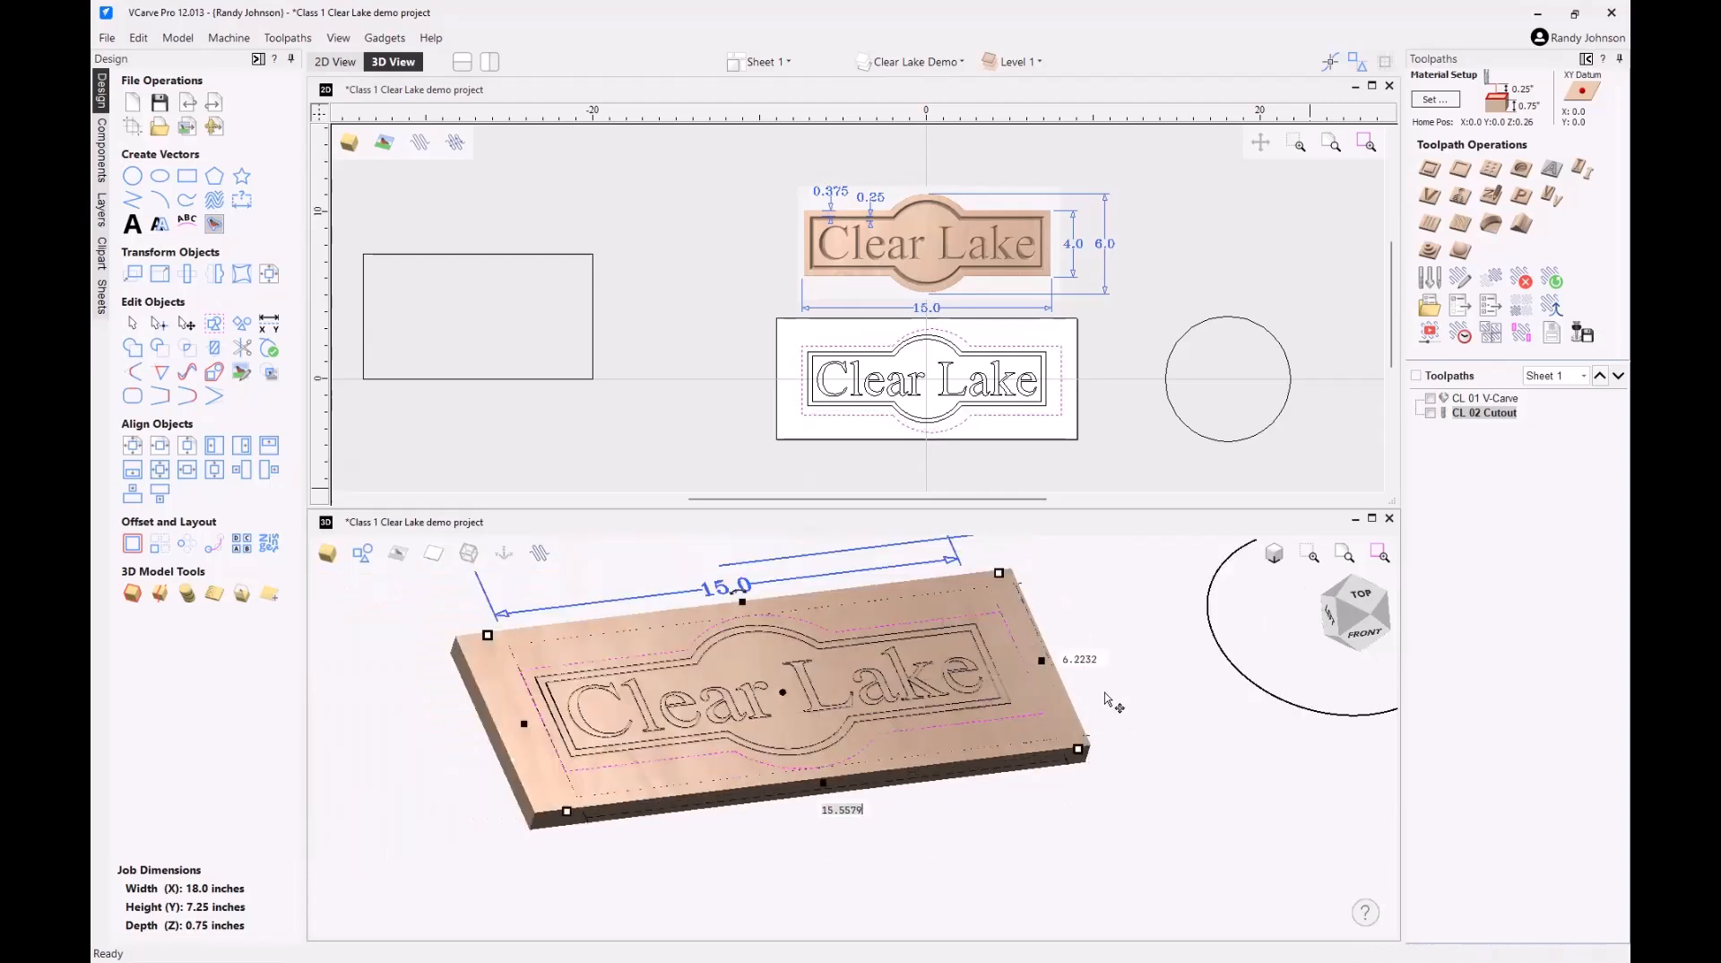
pyautogui.scroll(3, 1117, 687)
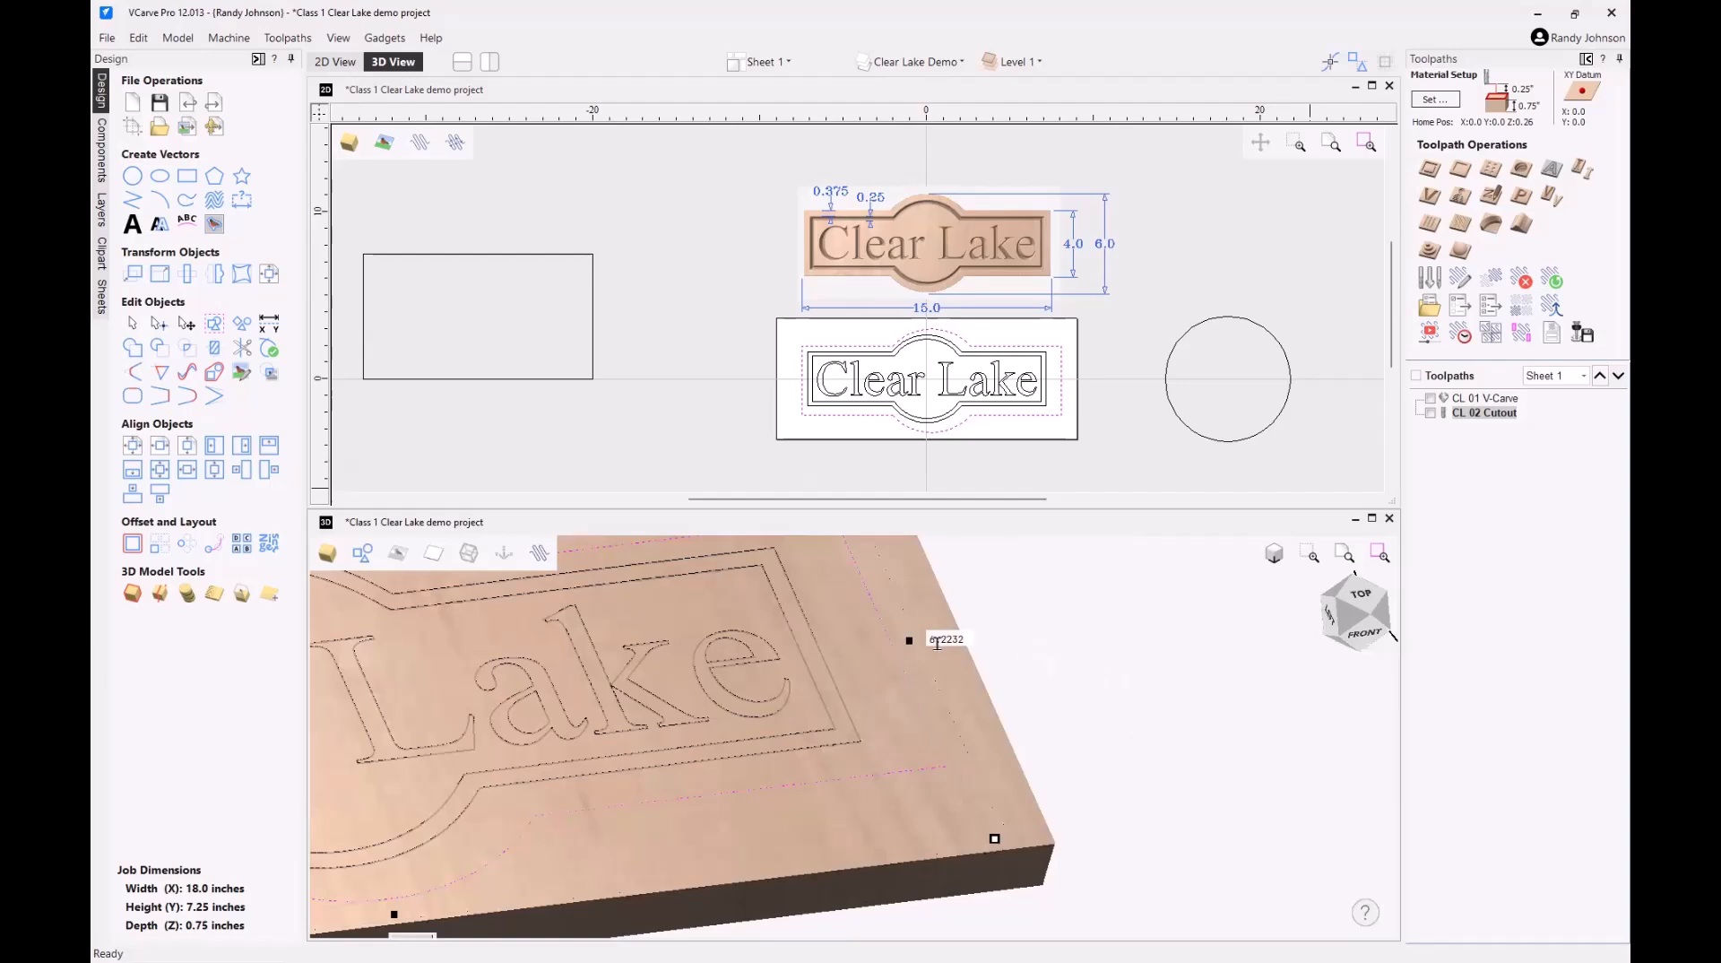
pyautogui.moveTo(930, 640); pyautogui.dragTo(1003, 652)
pyautogui.write('7')
pyautogui.press('Return')
pyautogui.scroll(-3, 1003, 653)
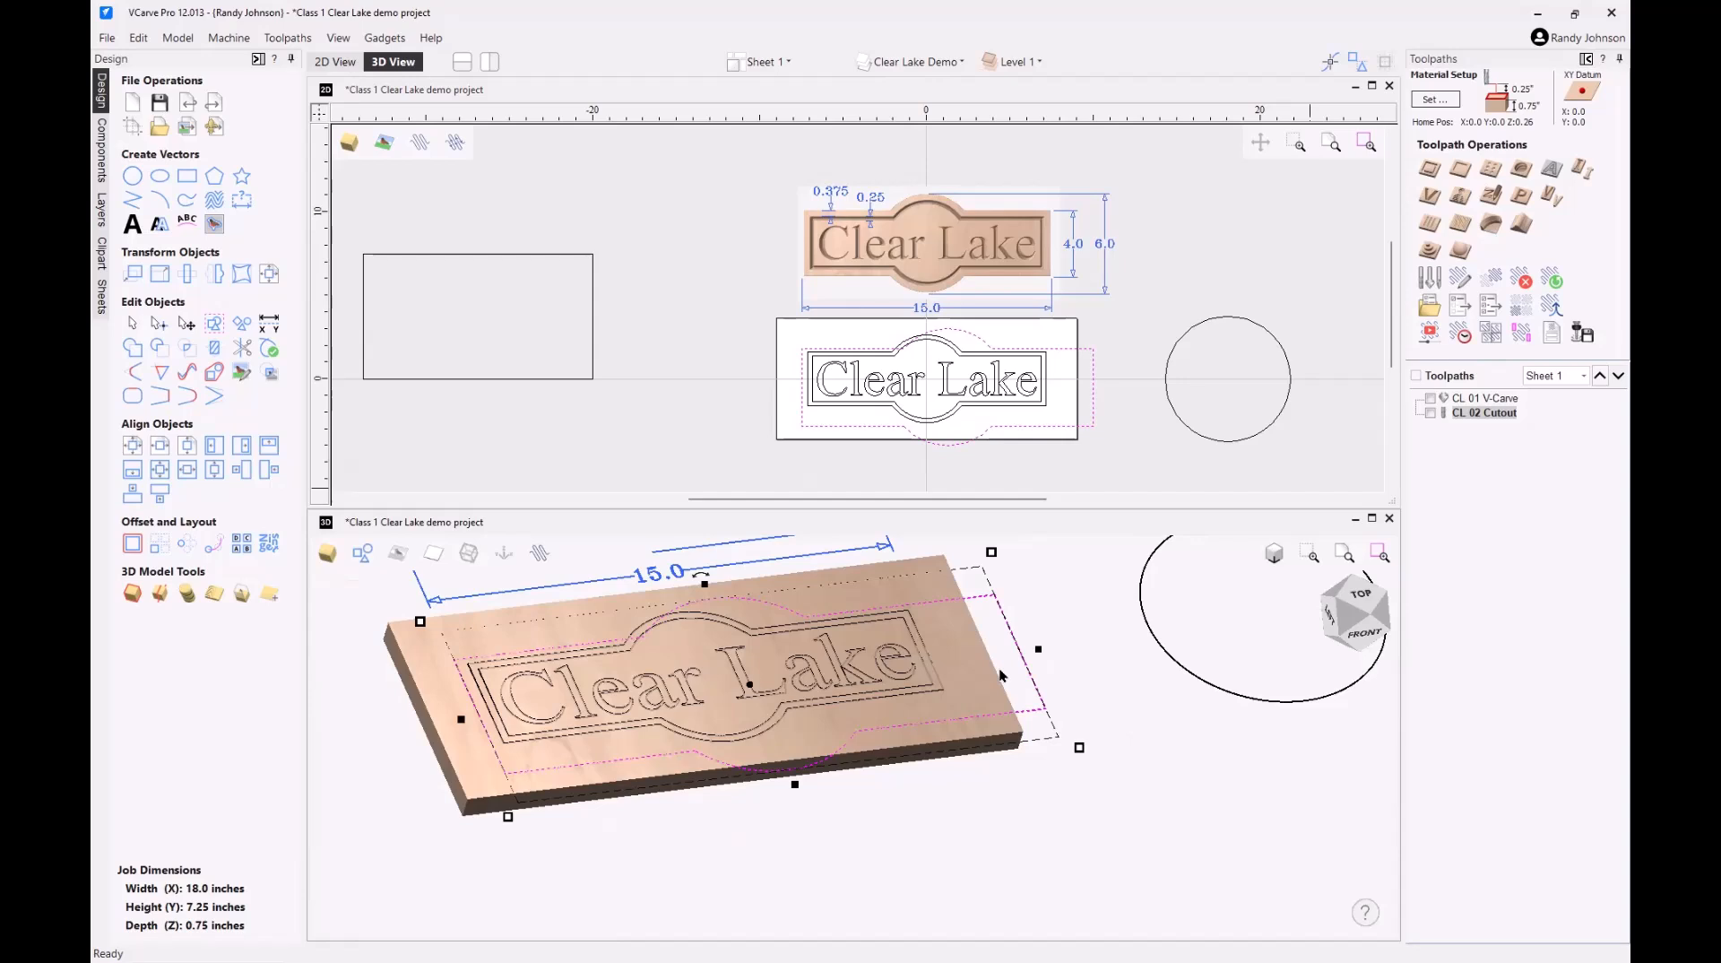
pyautogui.moveTo(1081, 746)
pyautogui.press('Tab')
pyautogui.click(1153, 801)
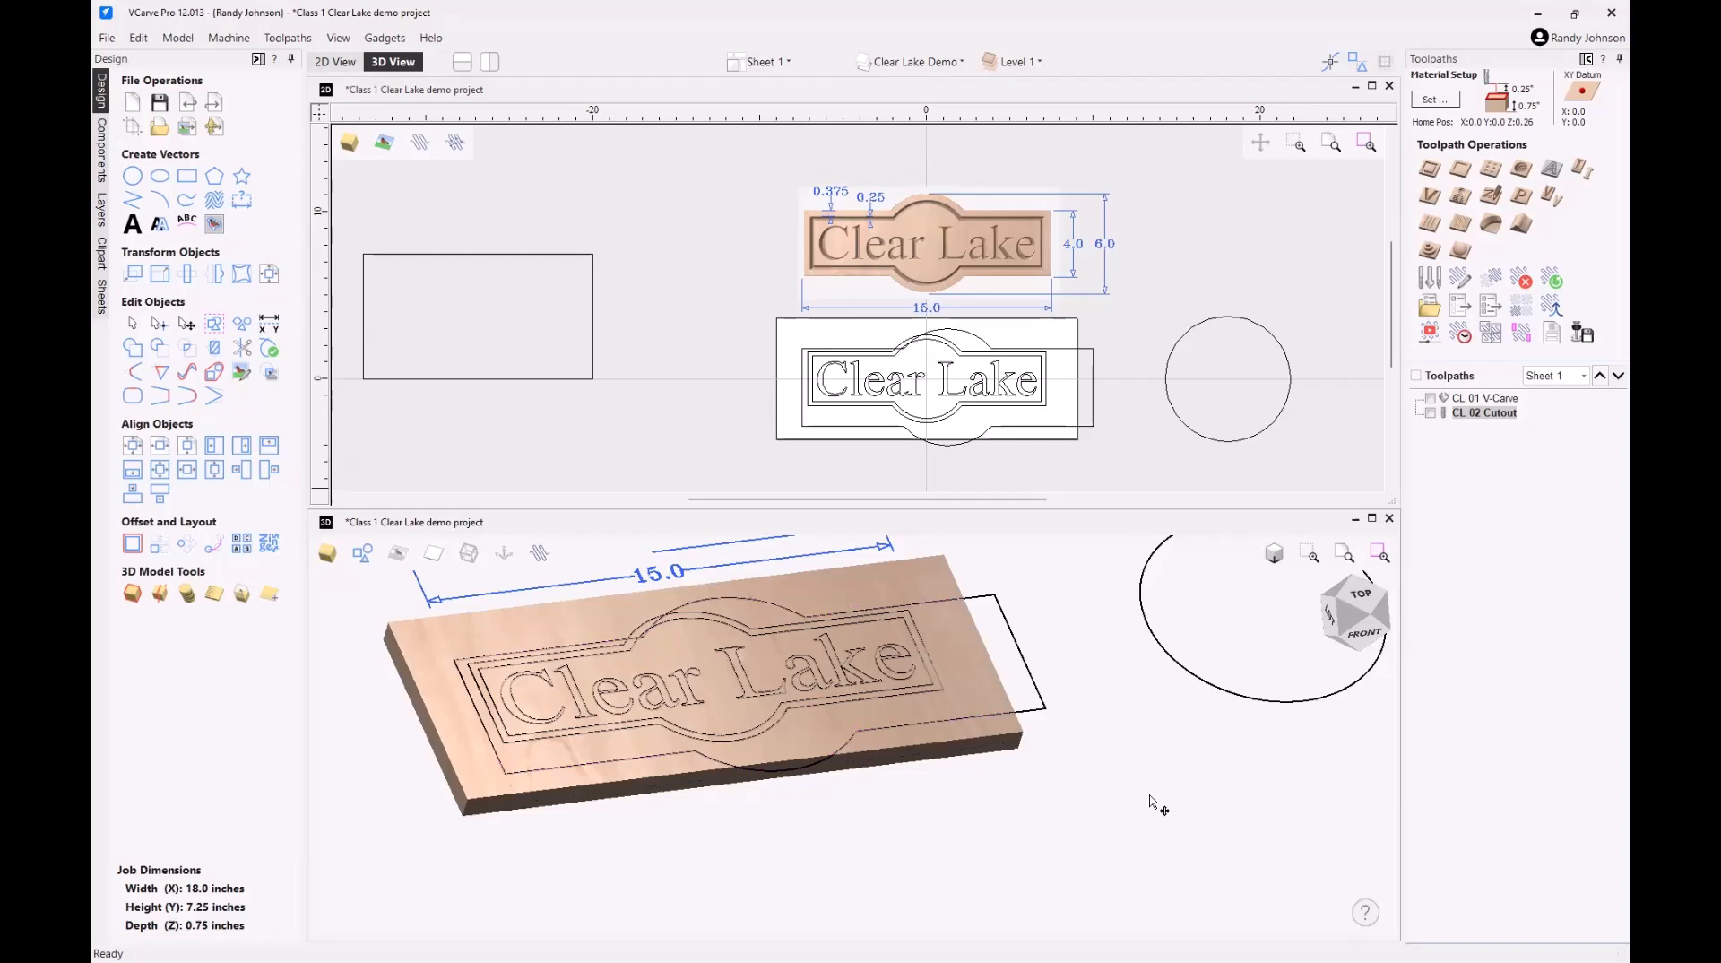
# - Scale the cutout outline to a height of 6 inches with linked proportions and centre it on the material
pyautogui.click(1033, 711)
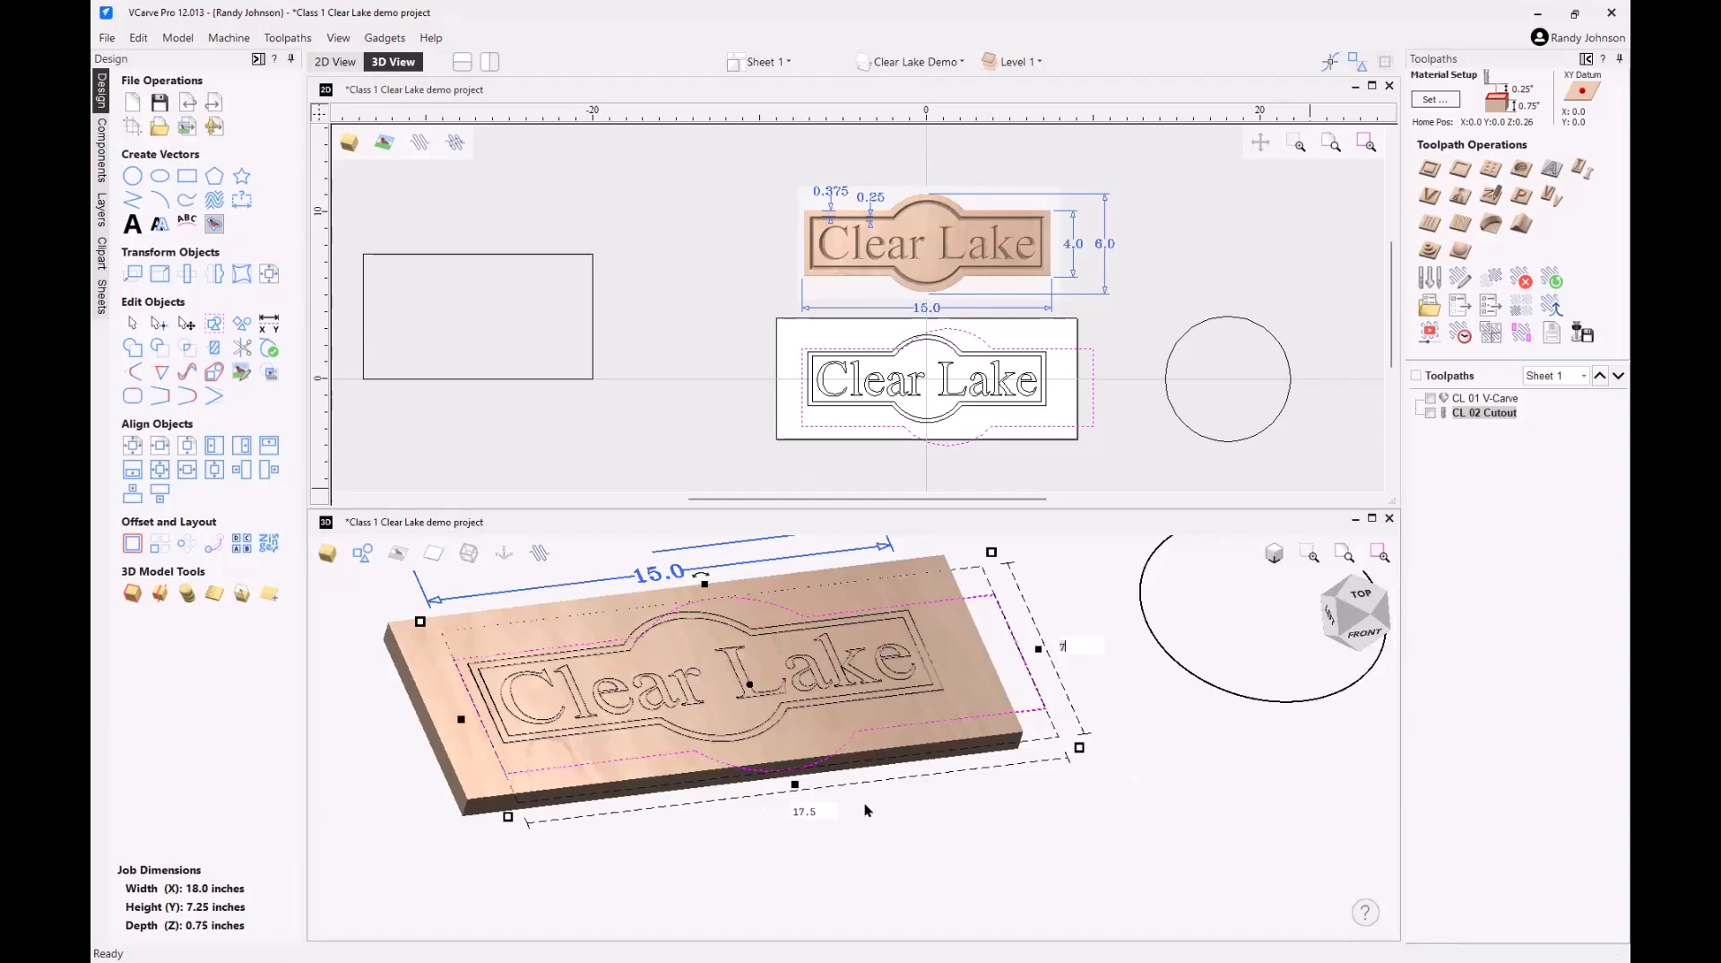
pyautogui.scroll(3, 1073, 398)
pyautogui.scroll(-1, 1073, 401)
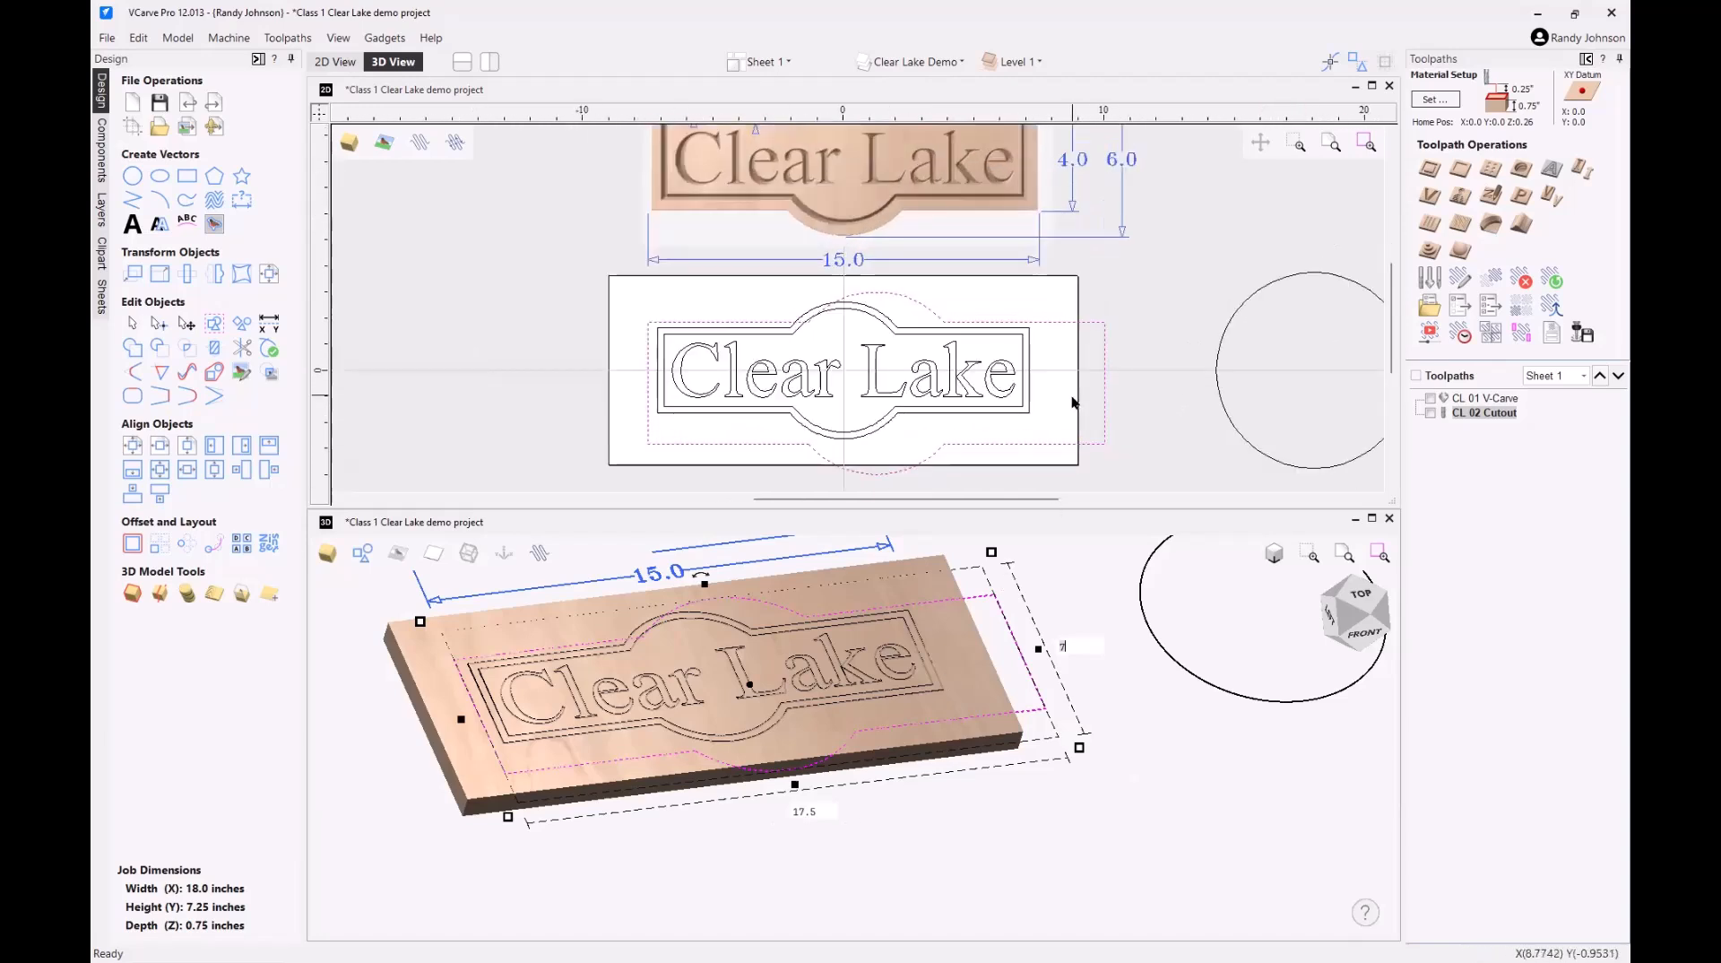
pyautogui.click(1092, 445)
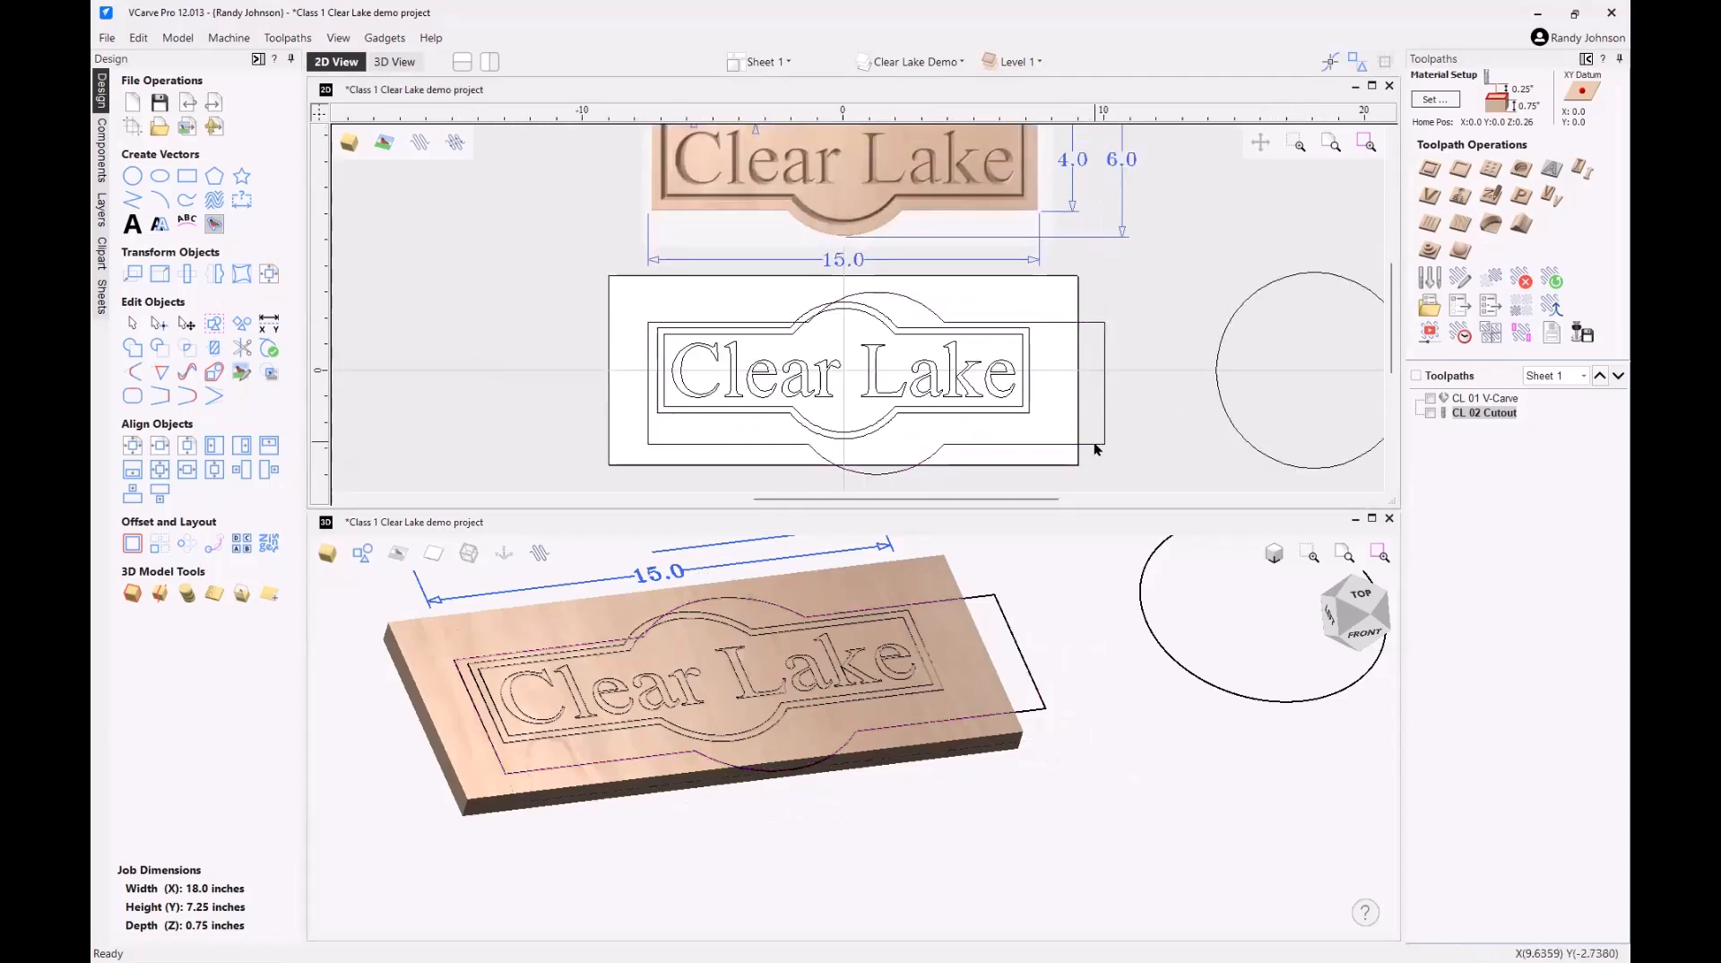
pyautogui.click(1093, 444)
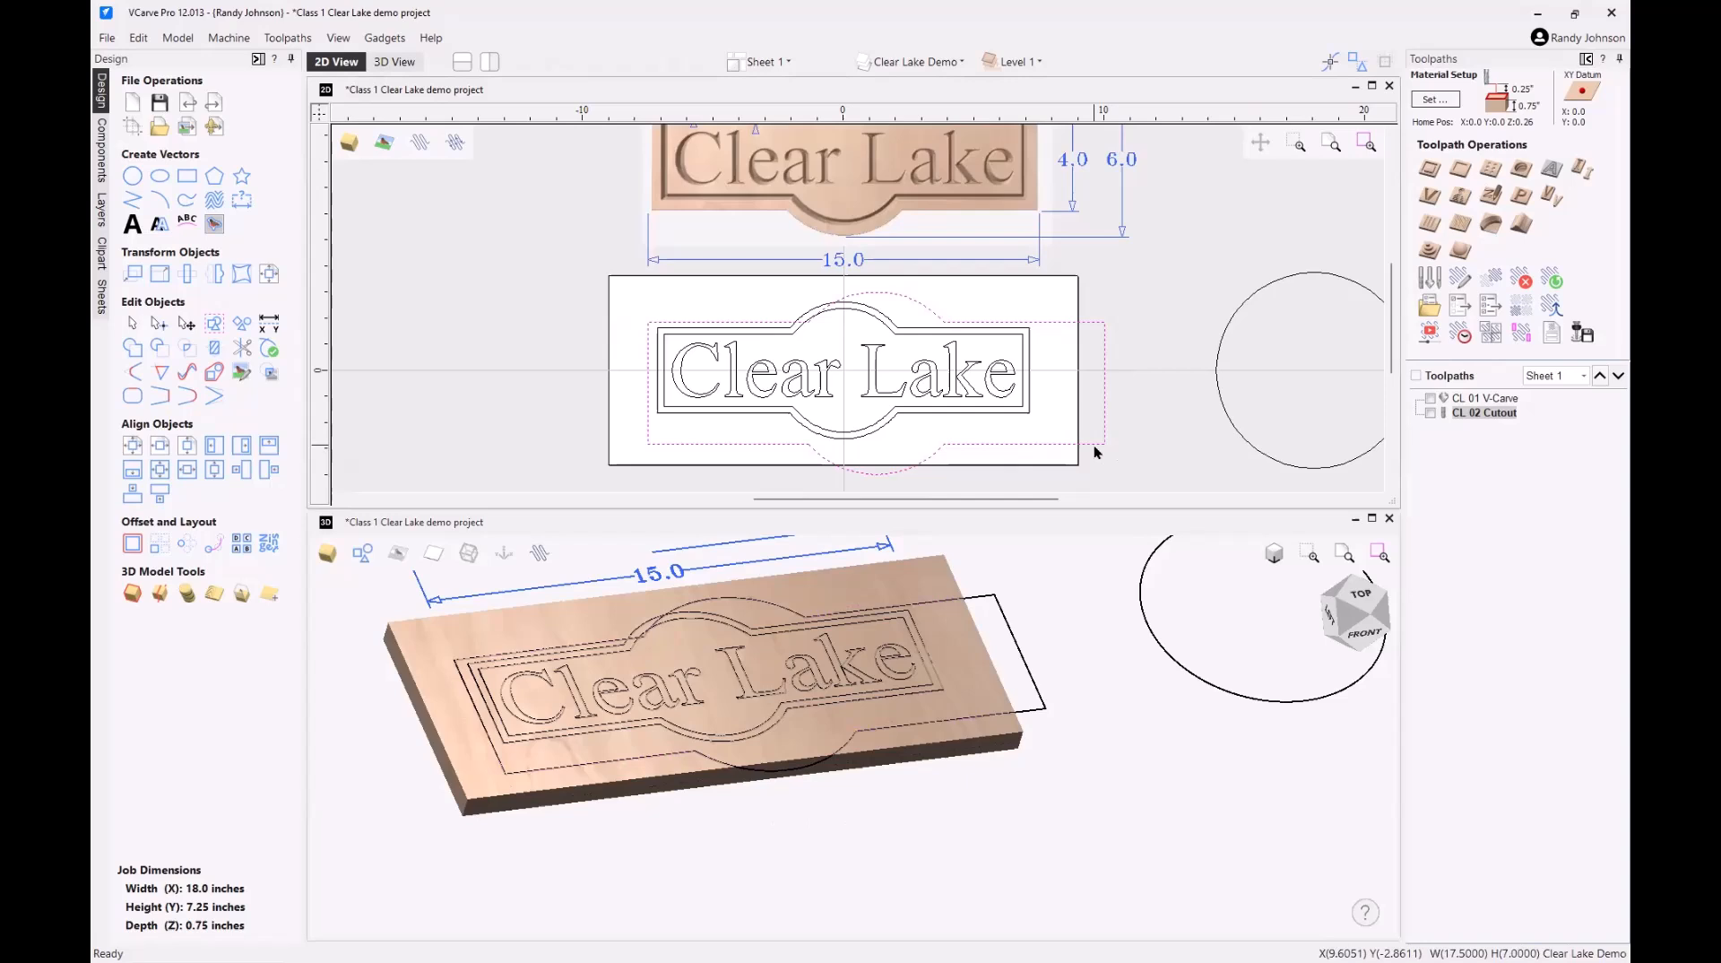
pyautogui.click(160, 274)
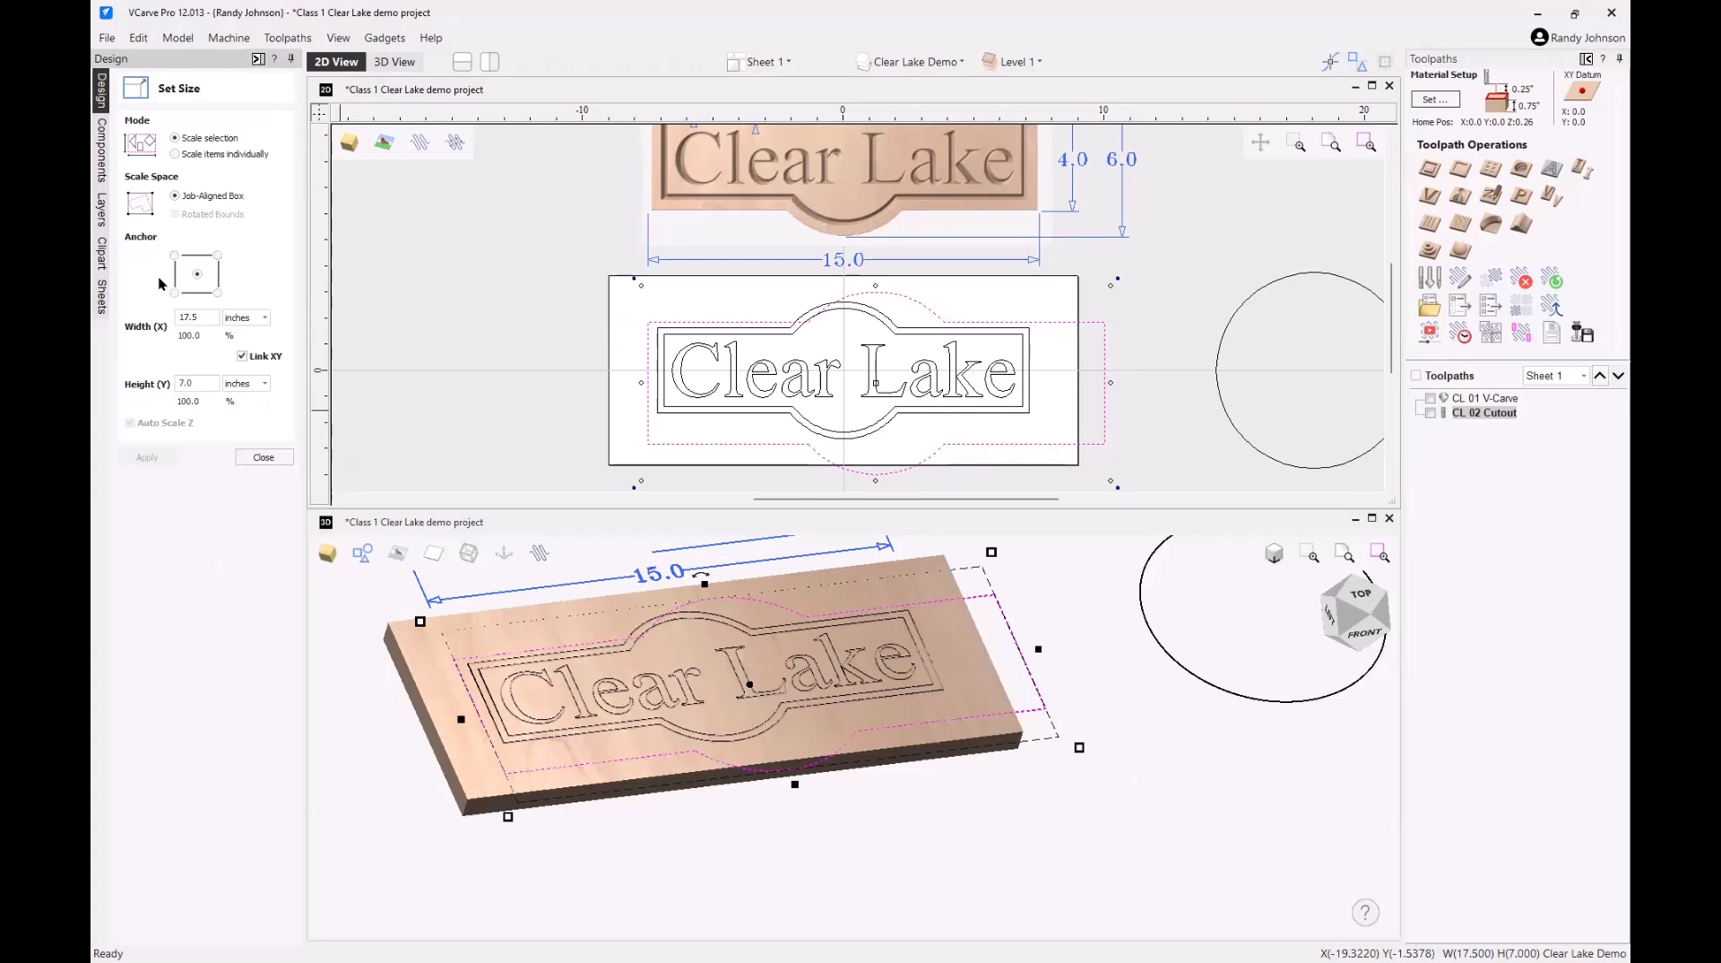
pyautogui.doubleClick(192, 383)
pyautogui.write('6')
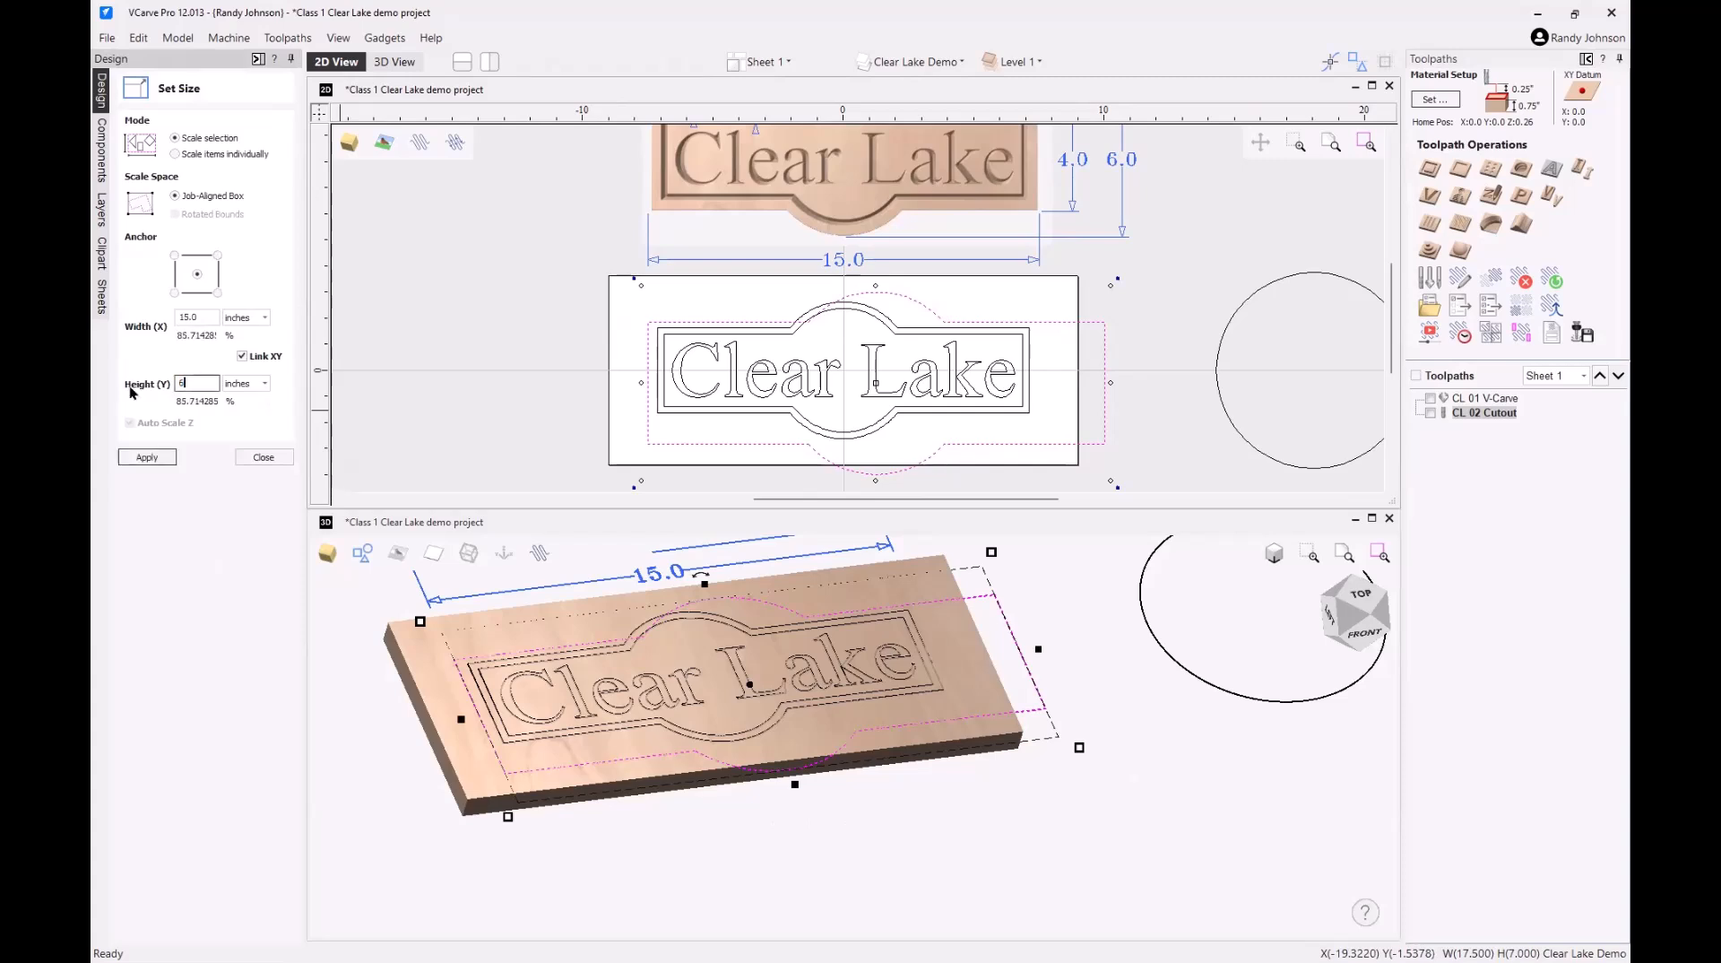
pyautogui.click(145, 457)
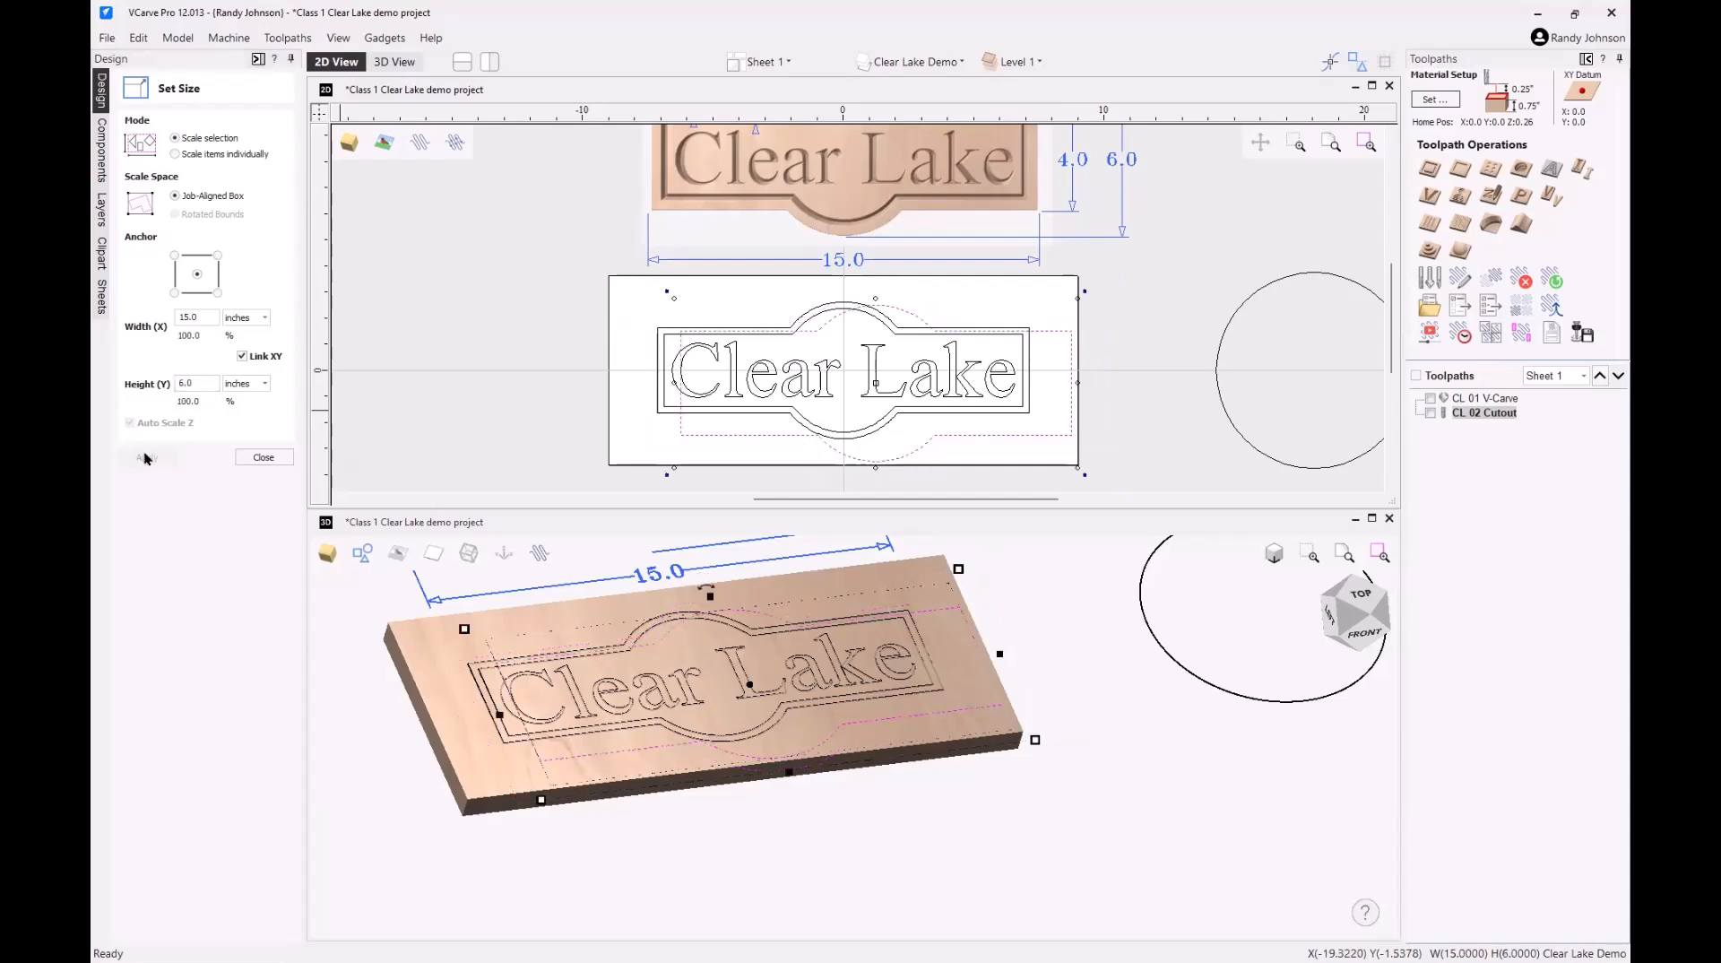
pyautogui.click(264, 457)
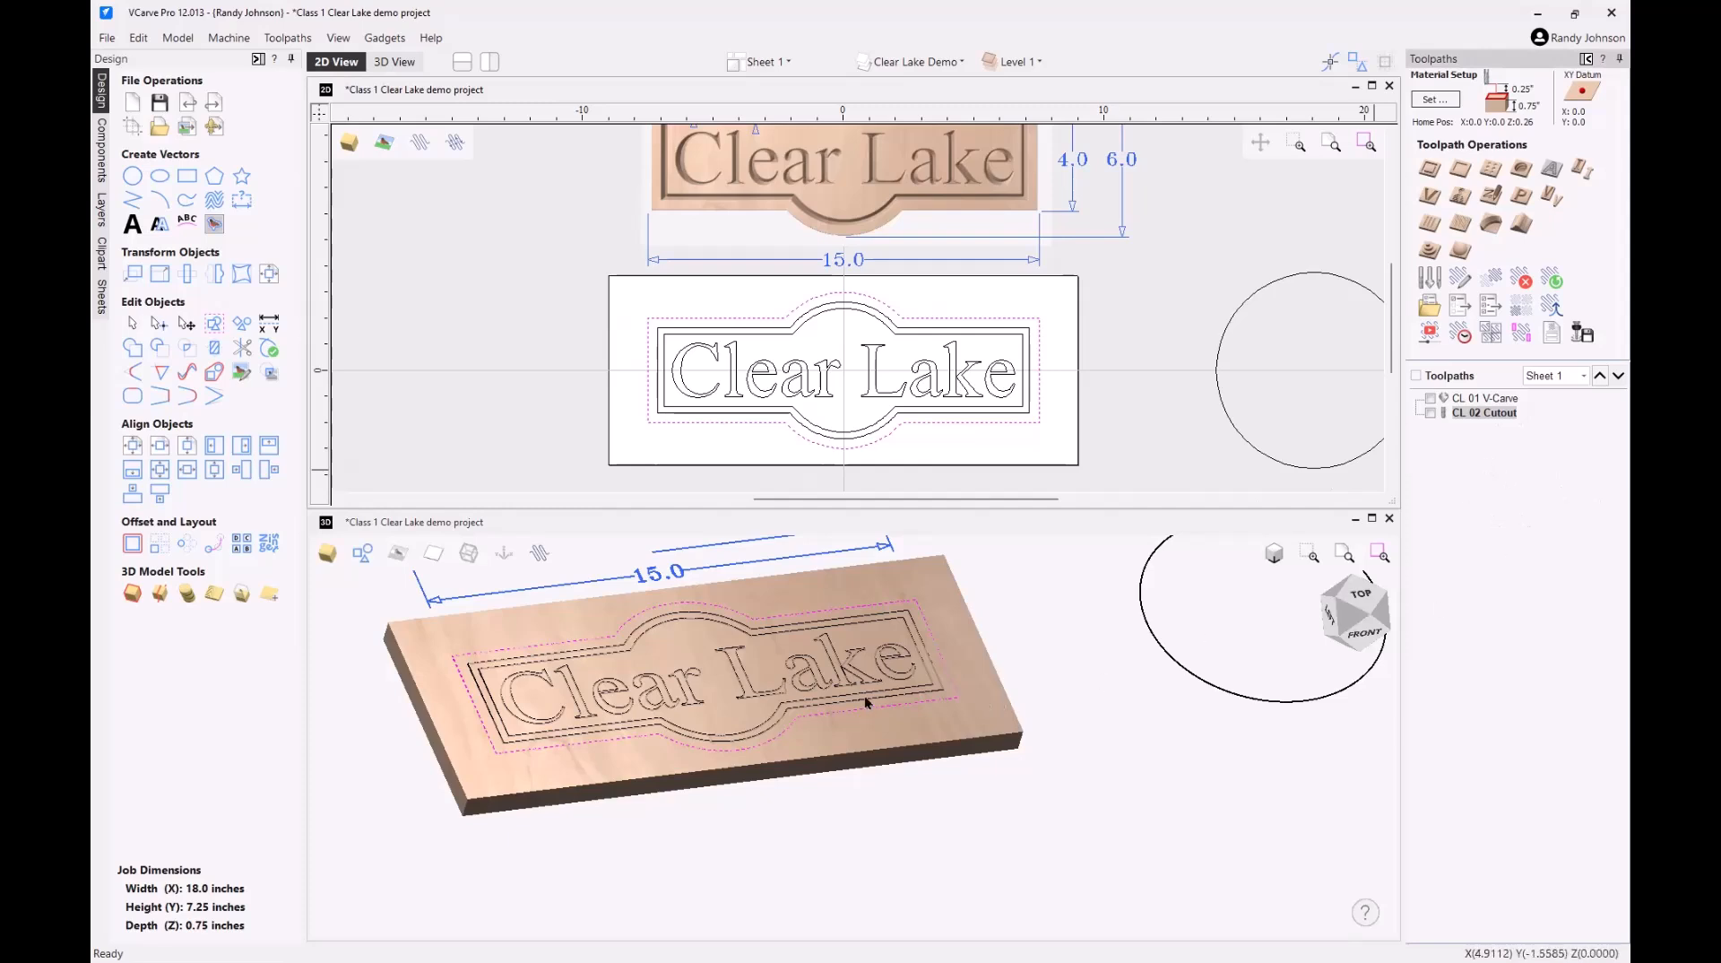
pyautogui.scroll(-3, 865, 696)
pyautogui.click(1066, 448)
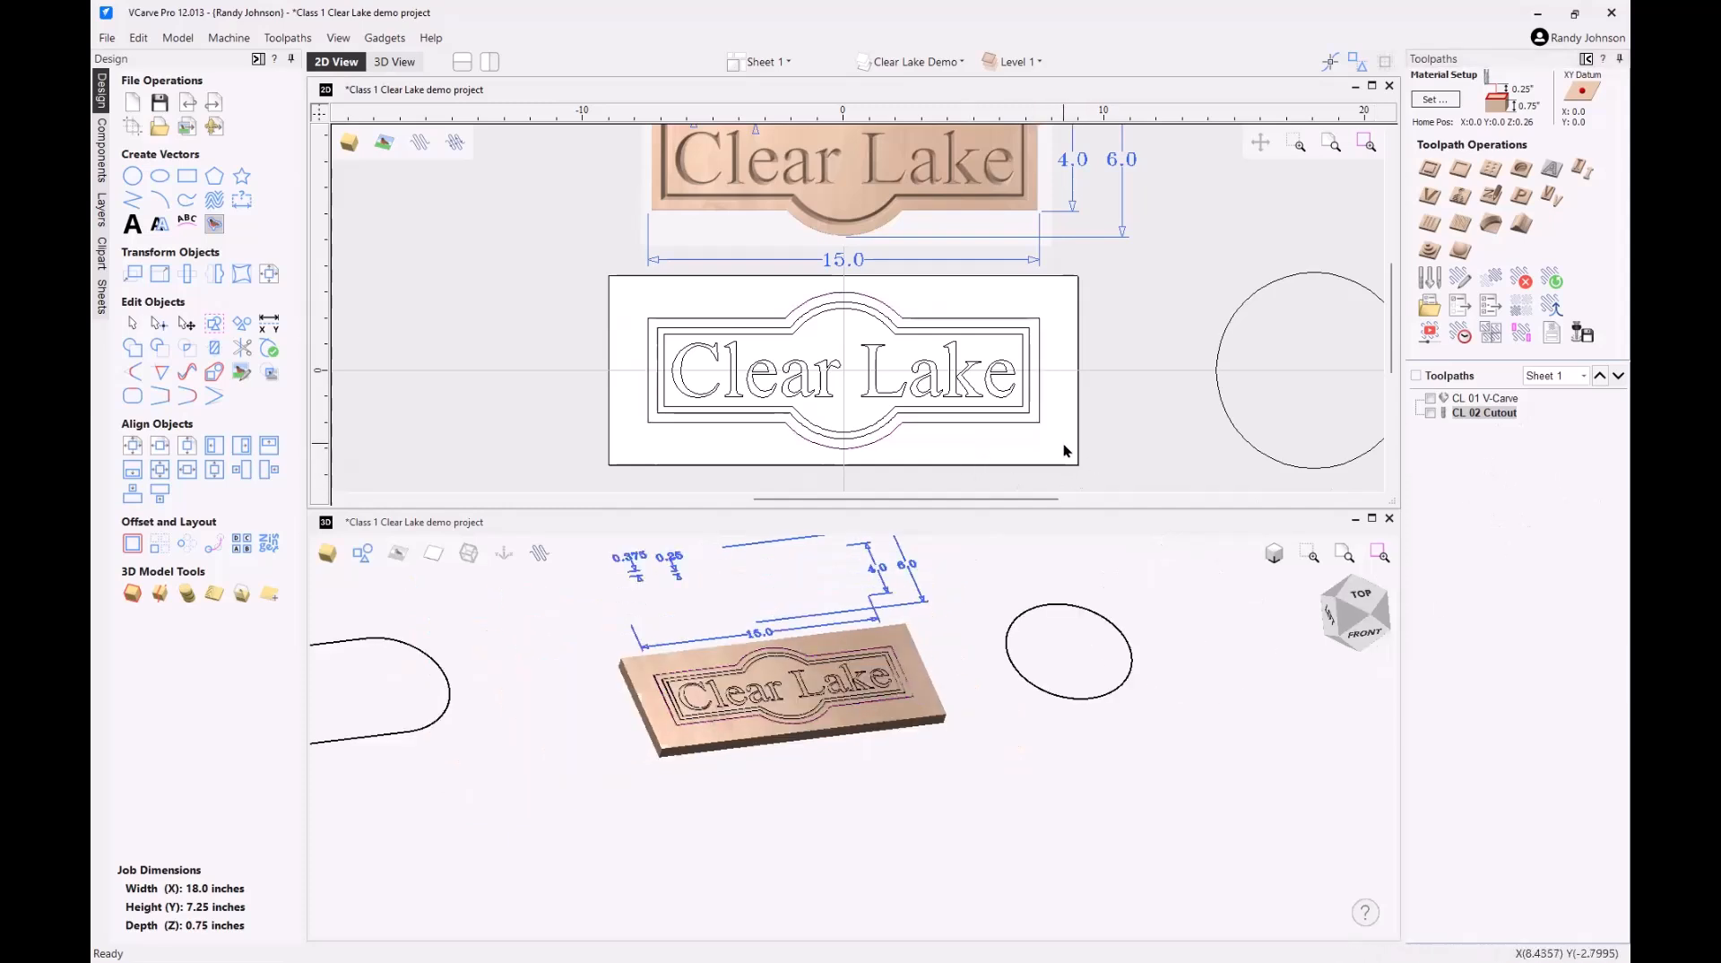
# - Duplicate the CL 02 Cutout toolpath five times
pyautogui.click(1466, 414)
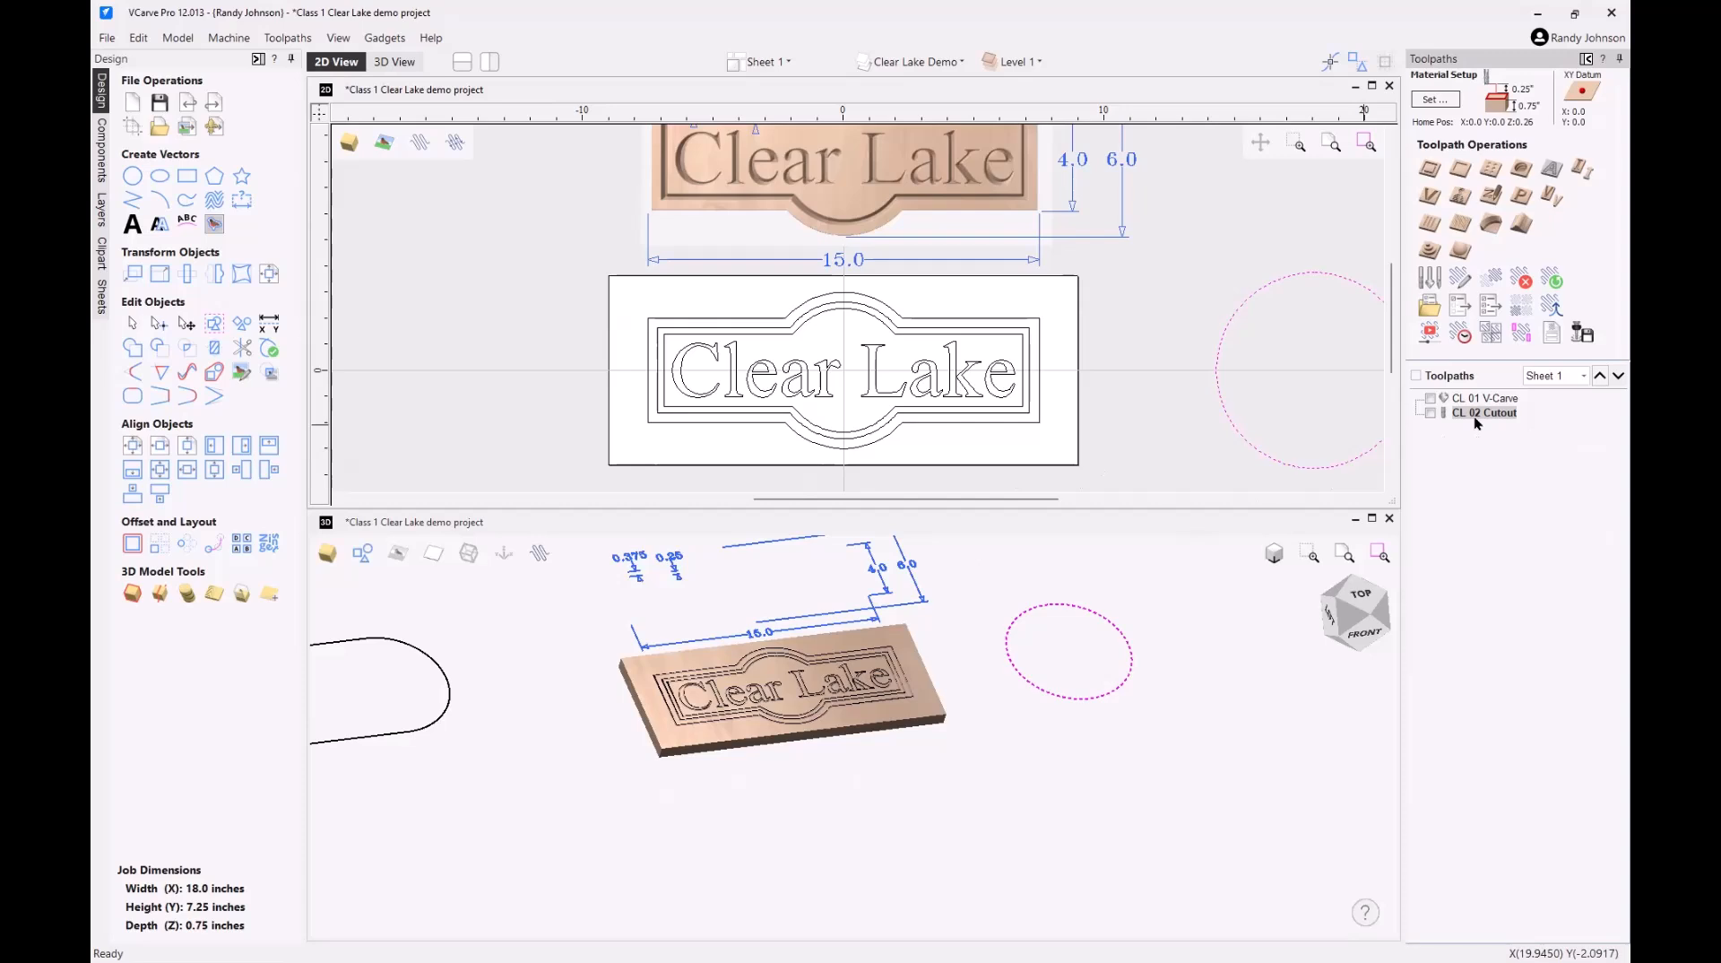
pyautogui.click(1490, 280)
pyautogui.click(1491, 280)
pyautogui.click(1491, 280)
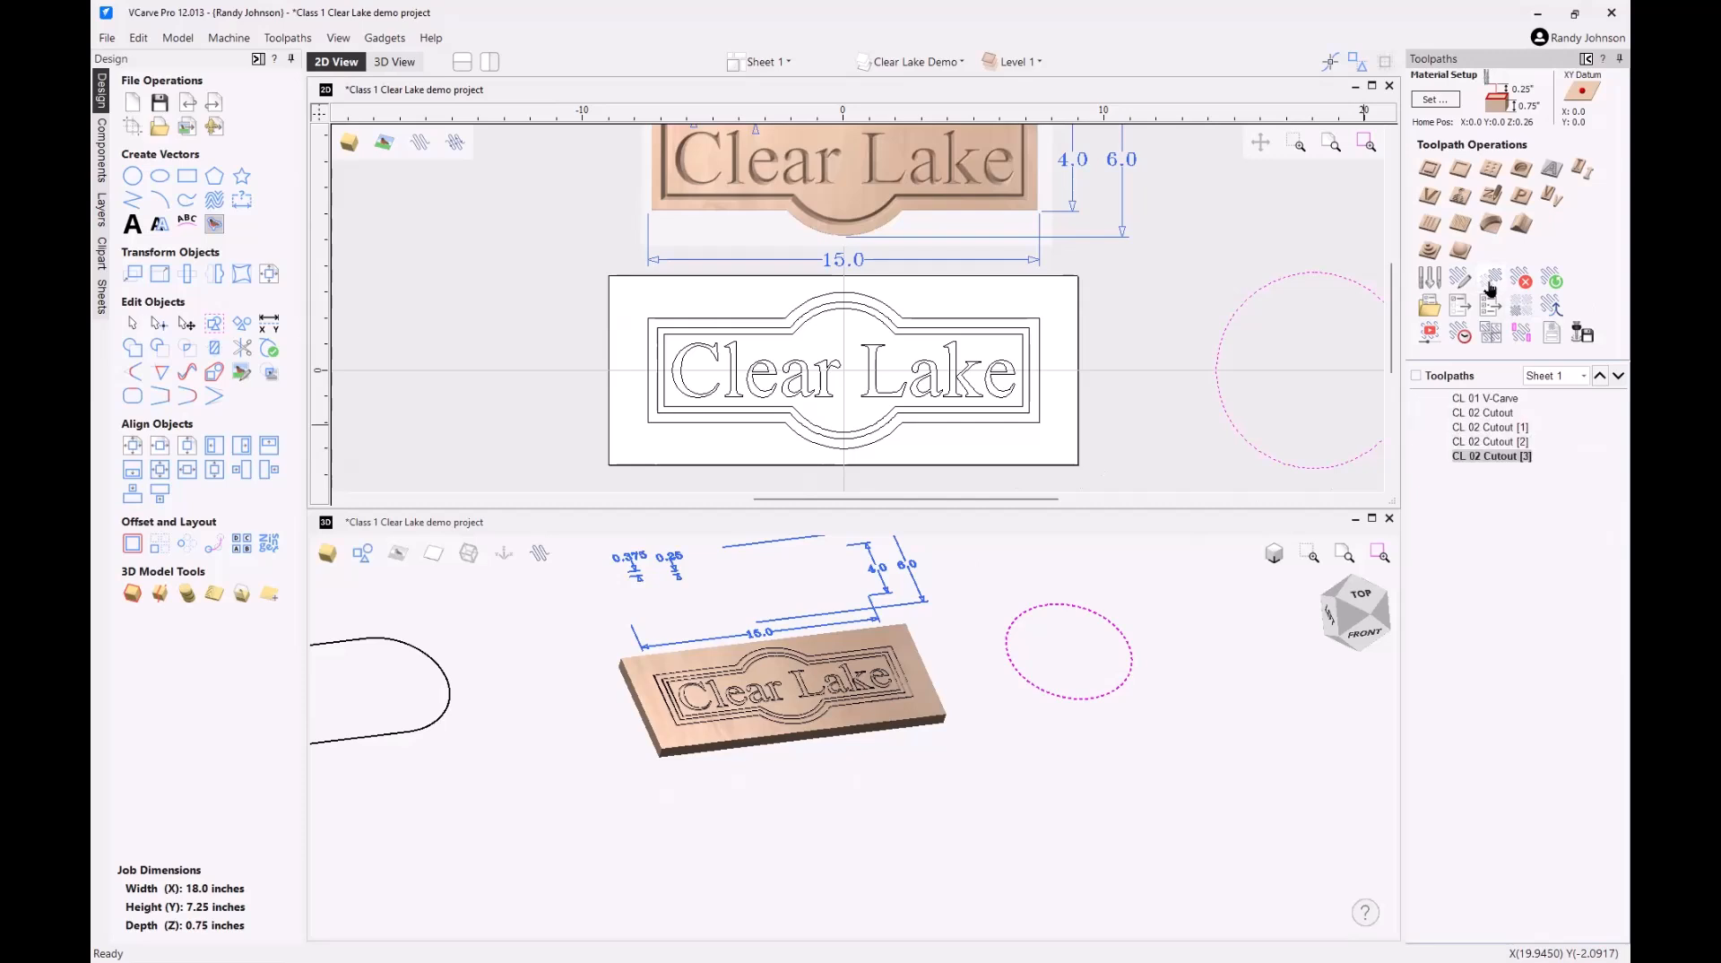
pyautogui.click(1491, 281)
pyautogui.click(1491, 281)
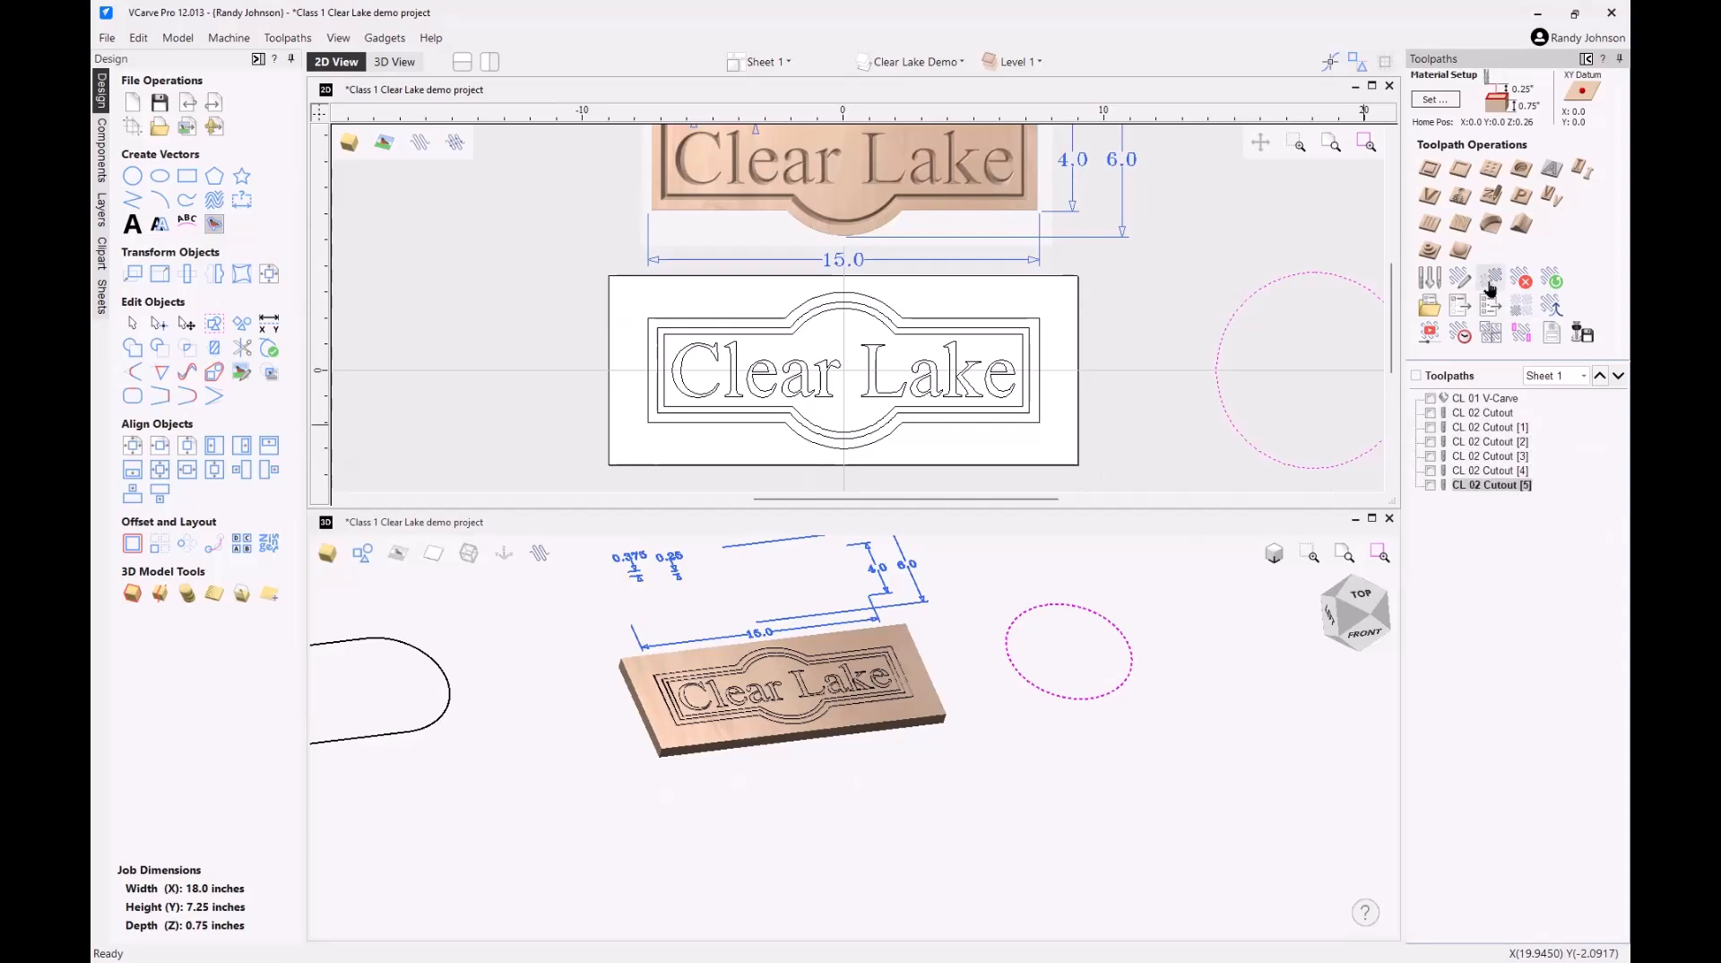
# - Select the copy CL 02 Cutout [4] and make the original CL 02 Cutout toolpath and all five copies visible
pyautogui.click(1488, 430)
pyautogui.click(1490, 443)
pyautogui.click(1490, 458)
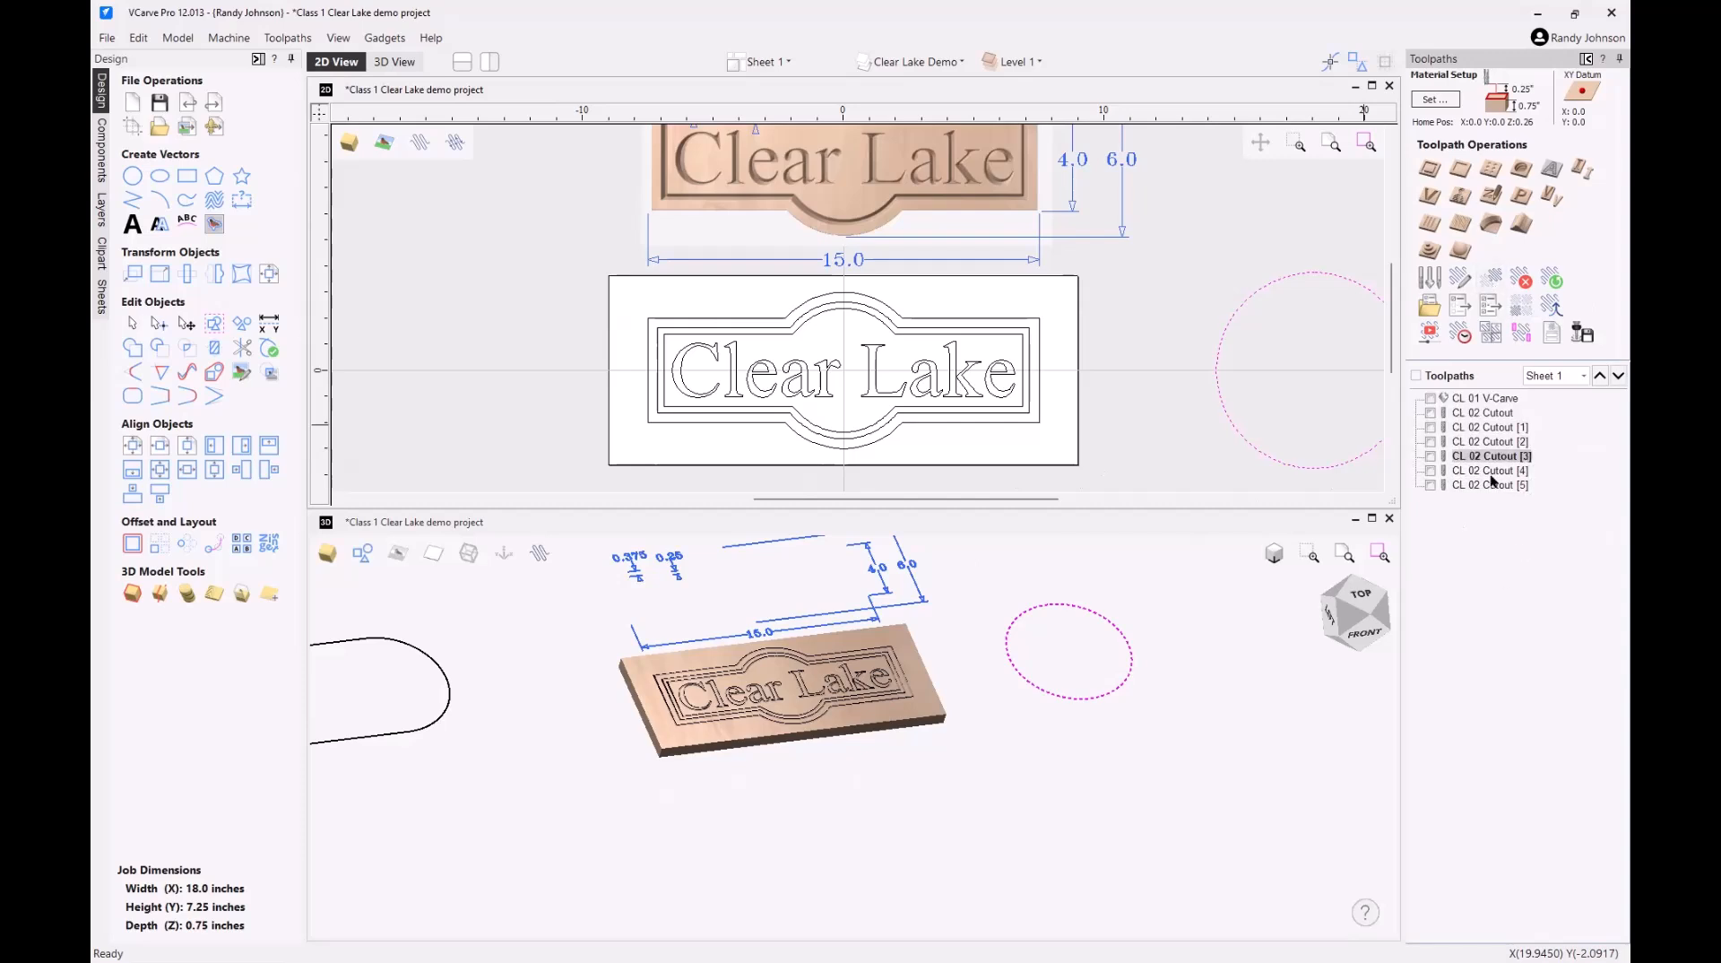
pyautogui.click(1490, 471)
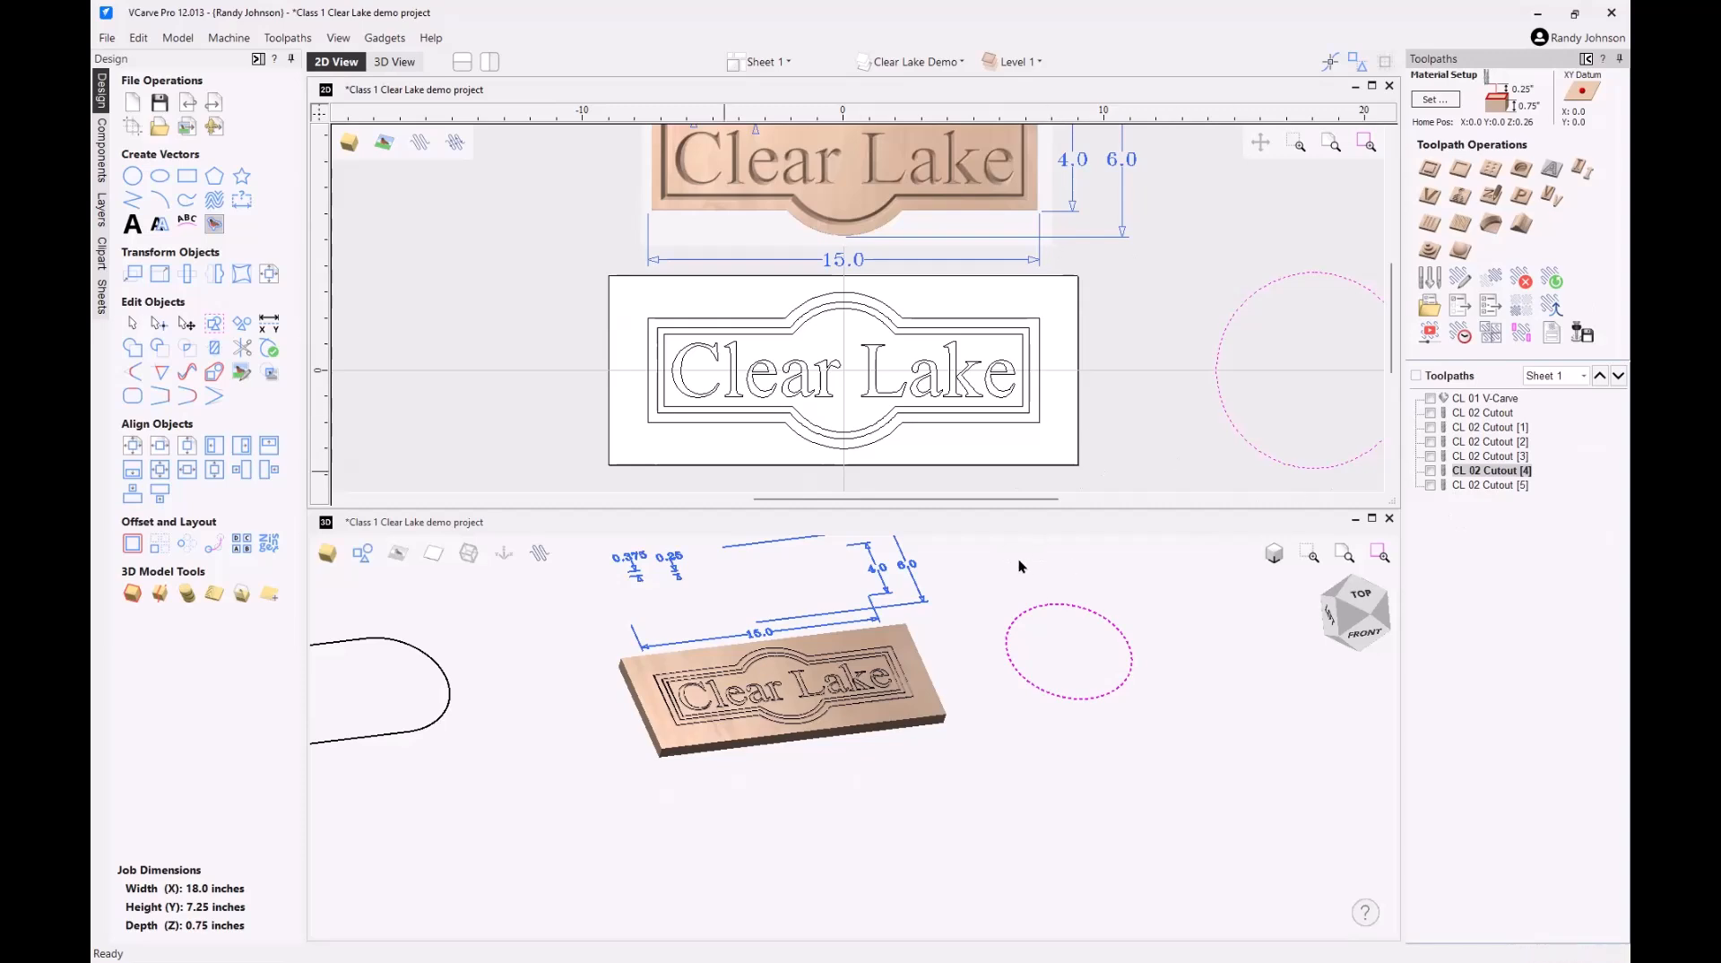
pyautogui.moveTo(1442, 461)
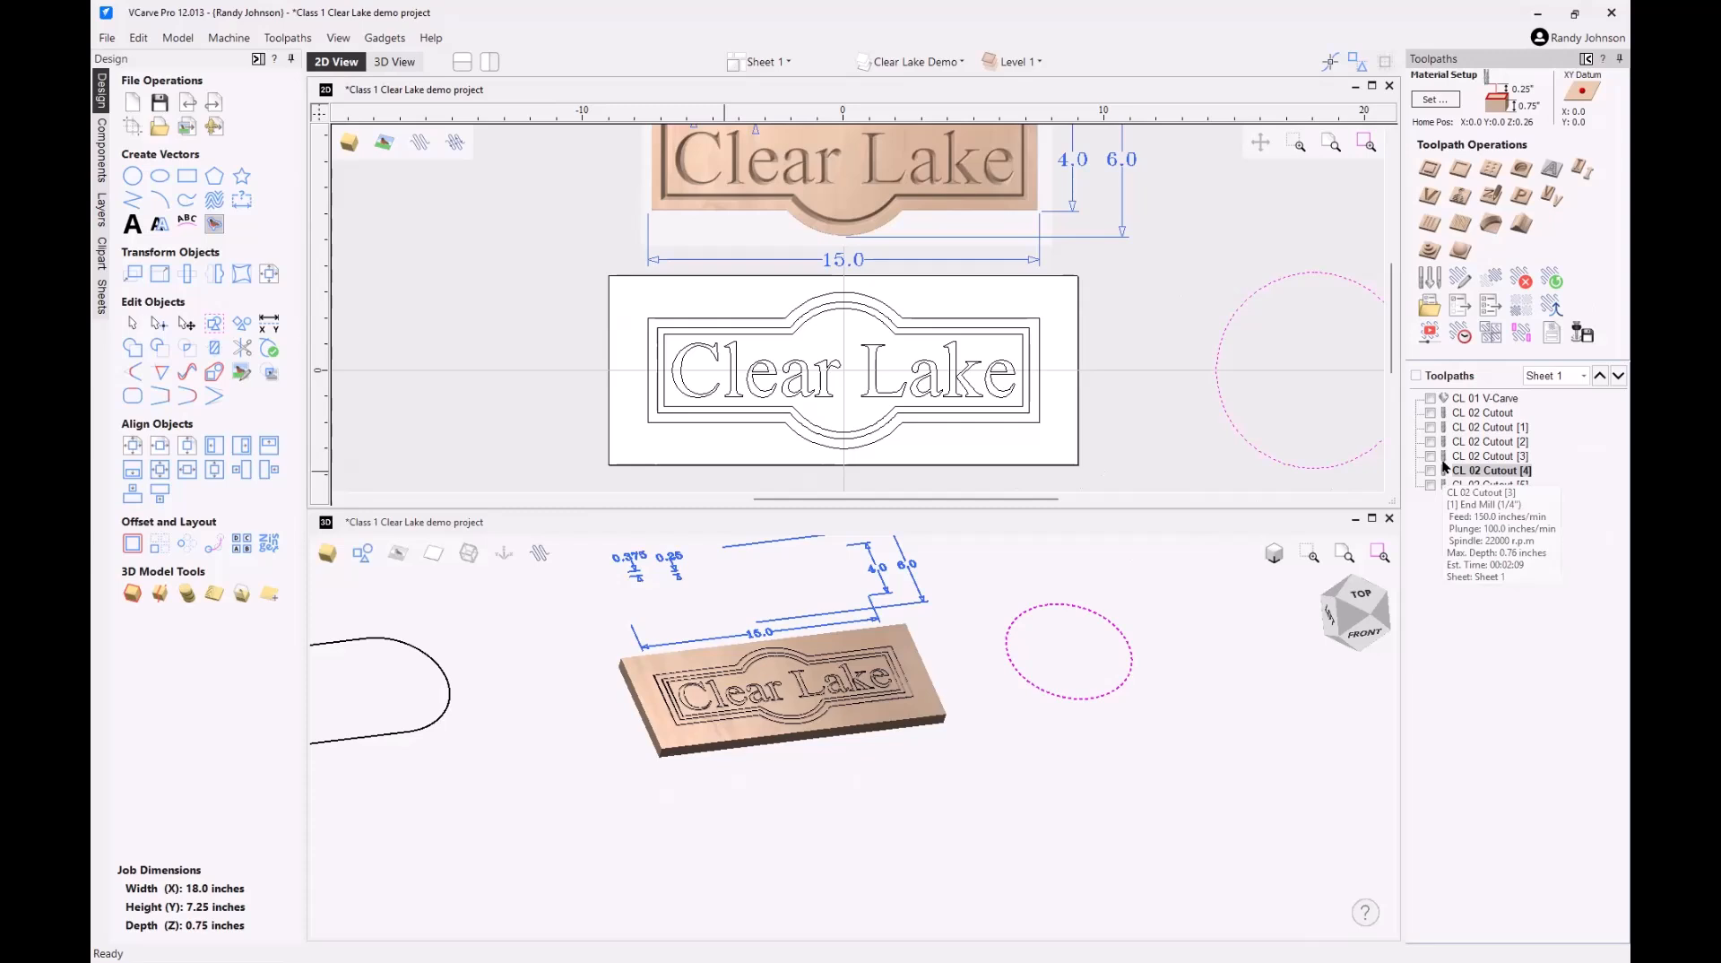
pyautogui.click(1431, 412)
pyautogui.click(1431, 428)
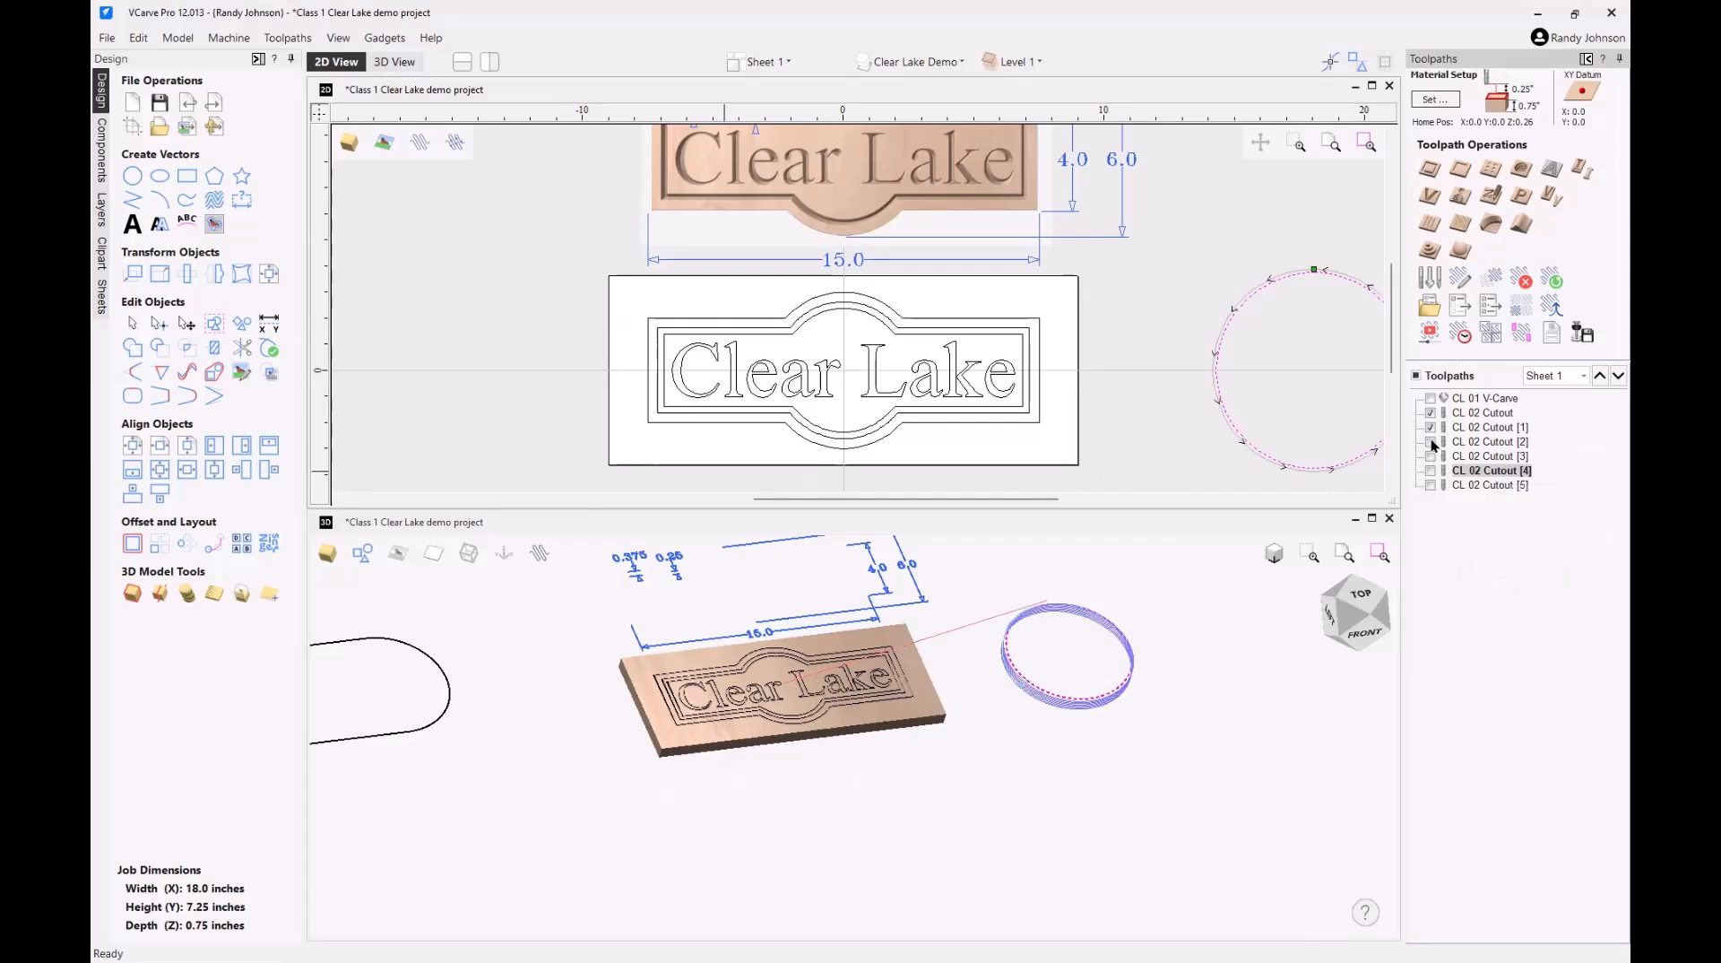
pyautogui.click(1431, 456)
pyautogui.click(1431, 470)
pyautogui.click(1430, 485)
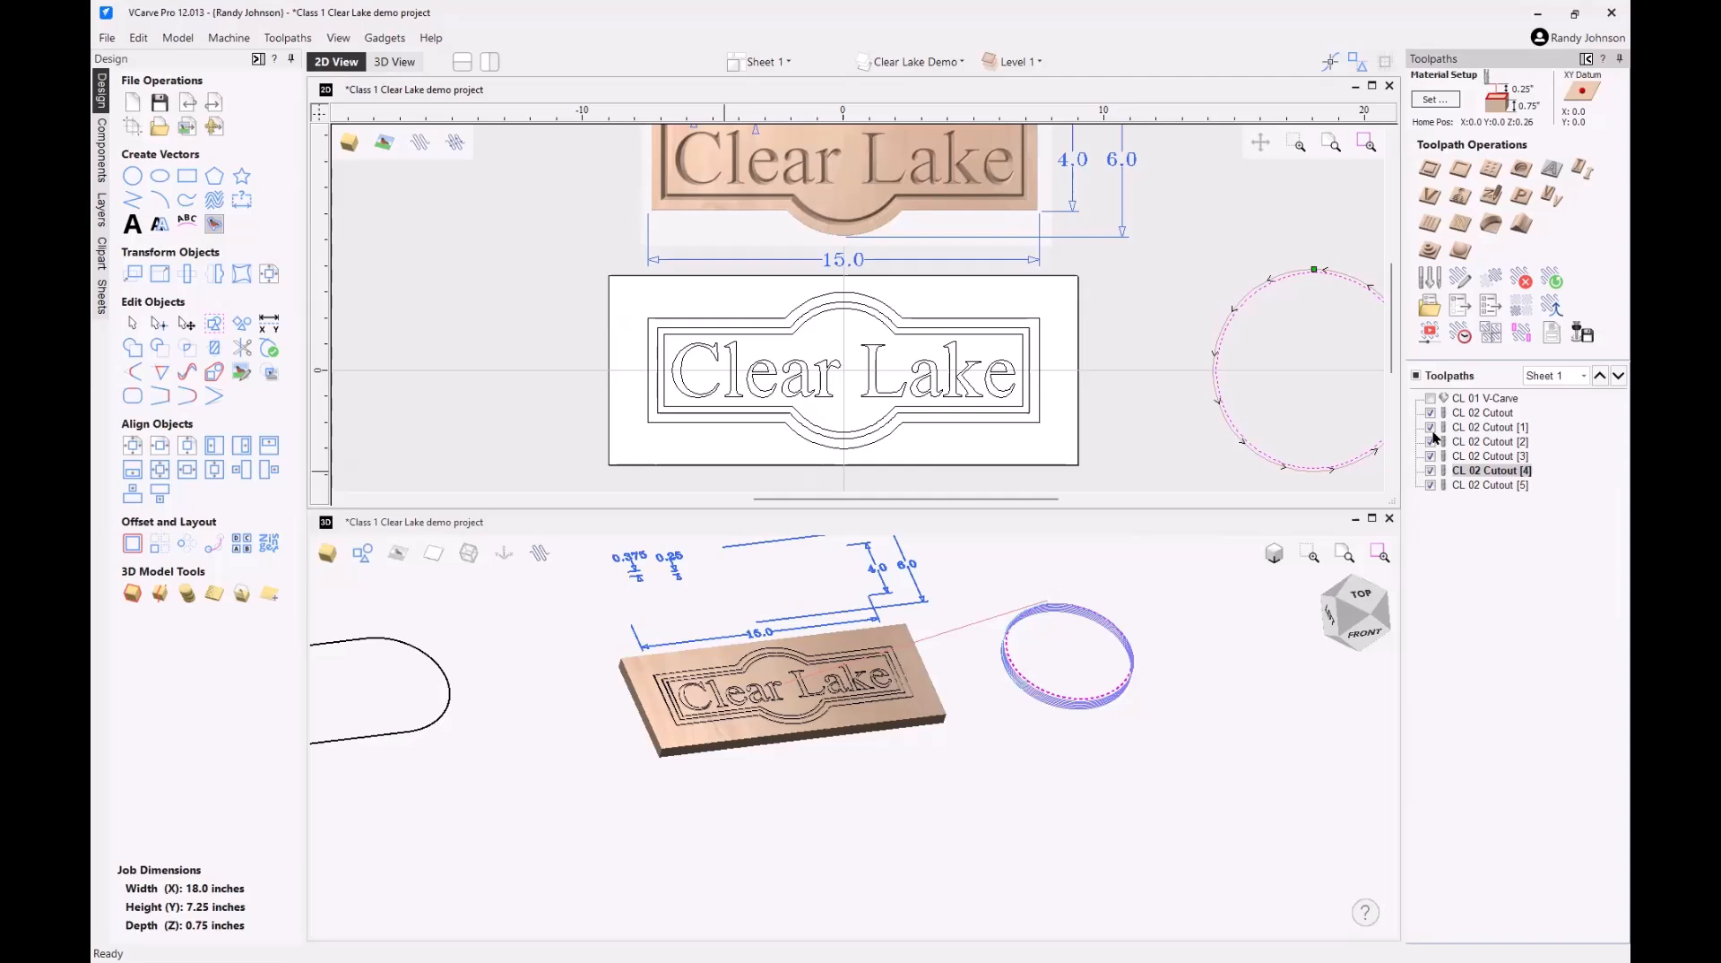
# - Set up toolpath saving to output the visible toolpaths to one file with the Next Wave CNC (inch) (*.tap) post processor
pyautogui.click(1585, 341)
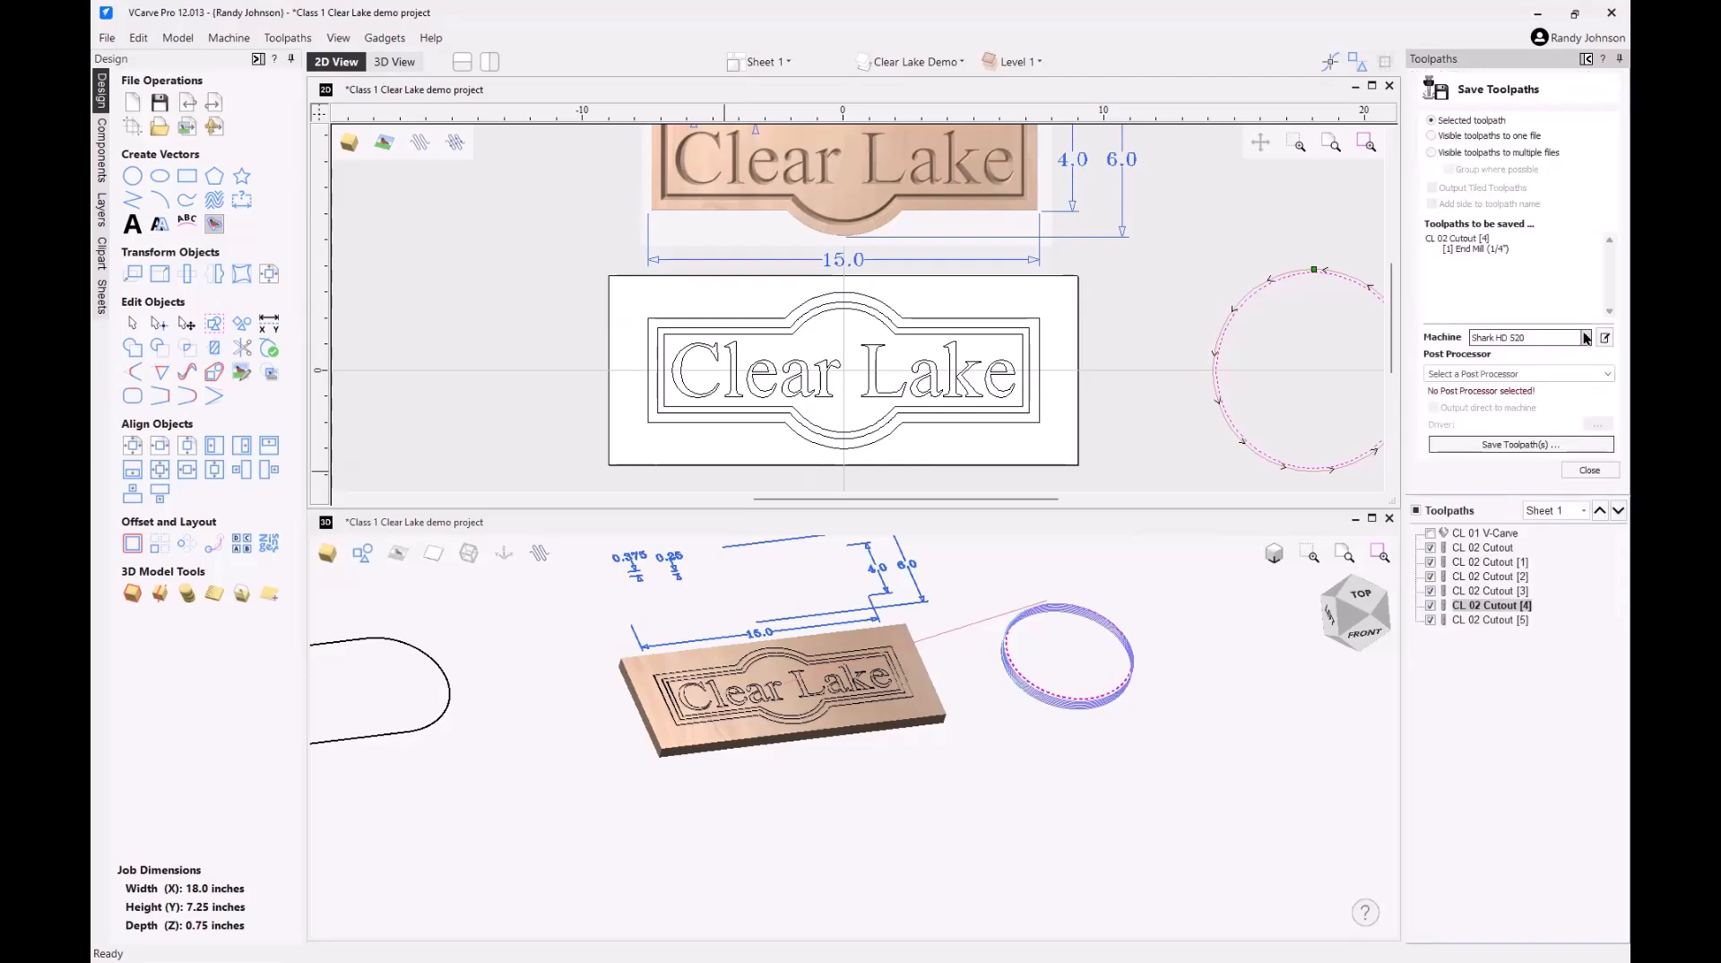
pyautogui.click(1433, 136)
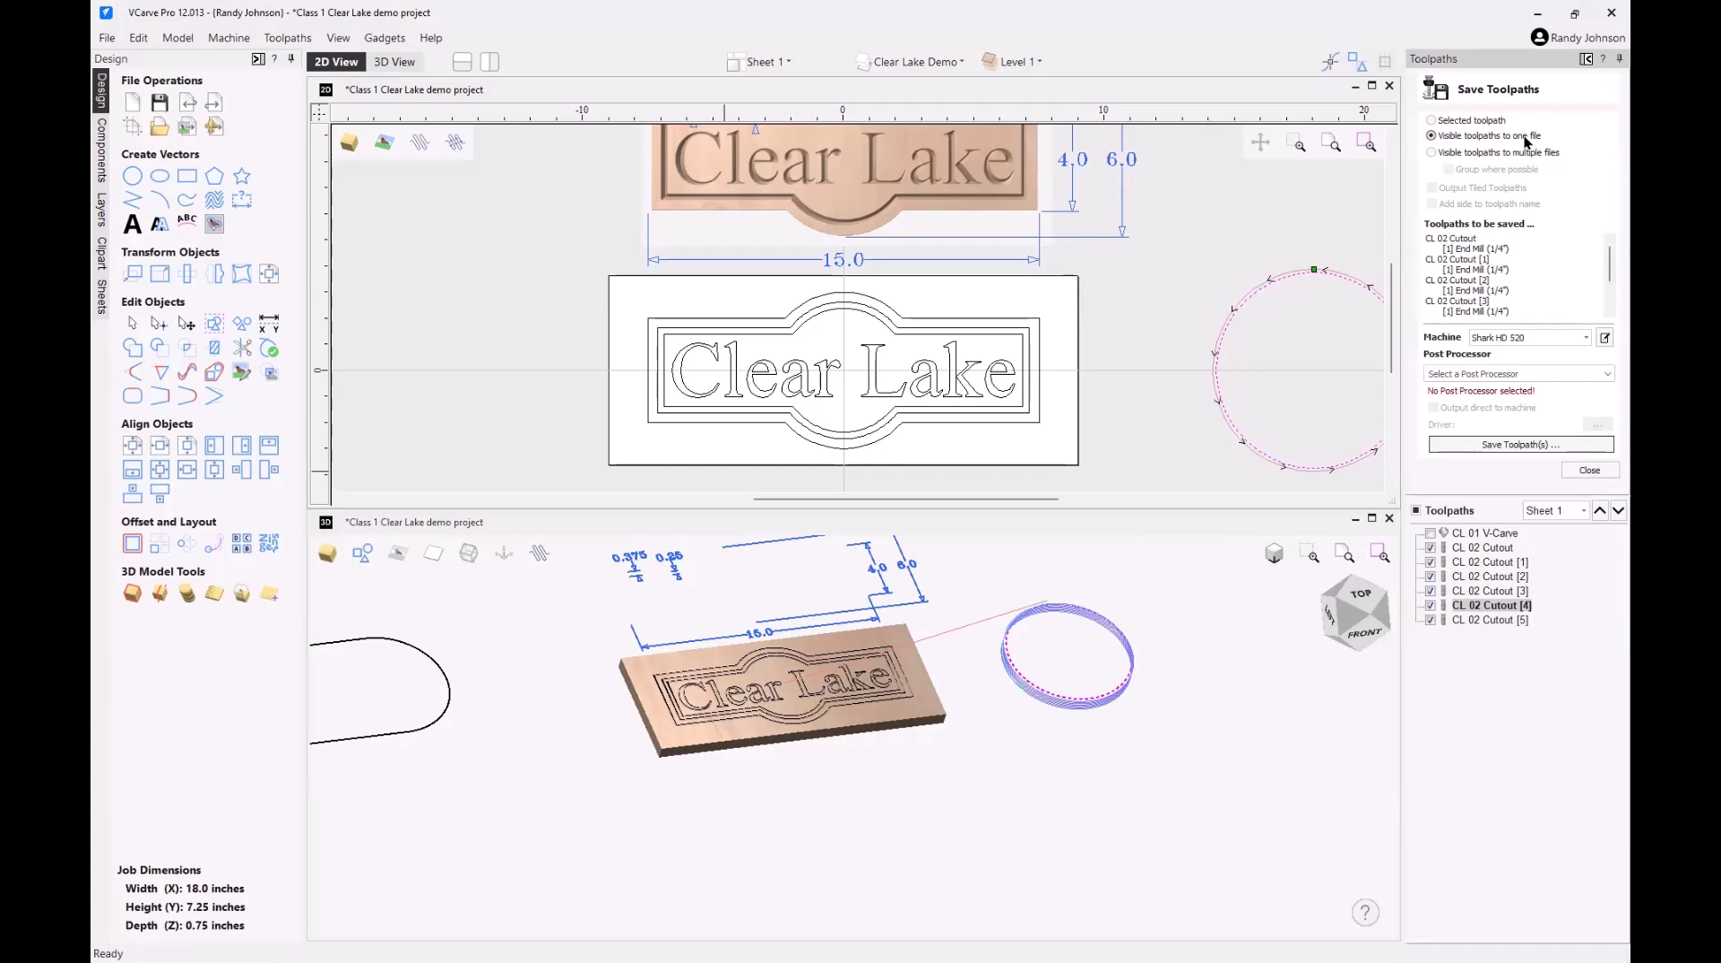
pyautogui.click(1534, 375)
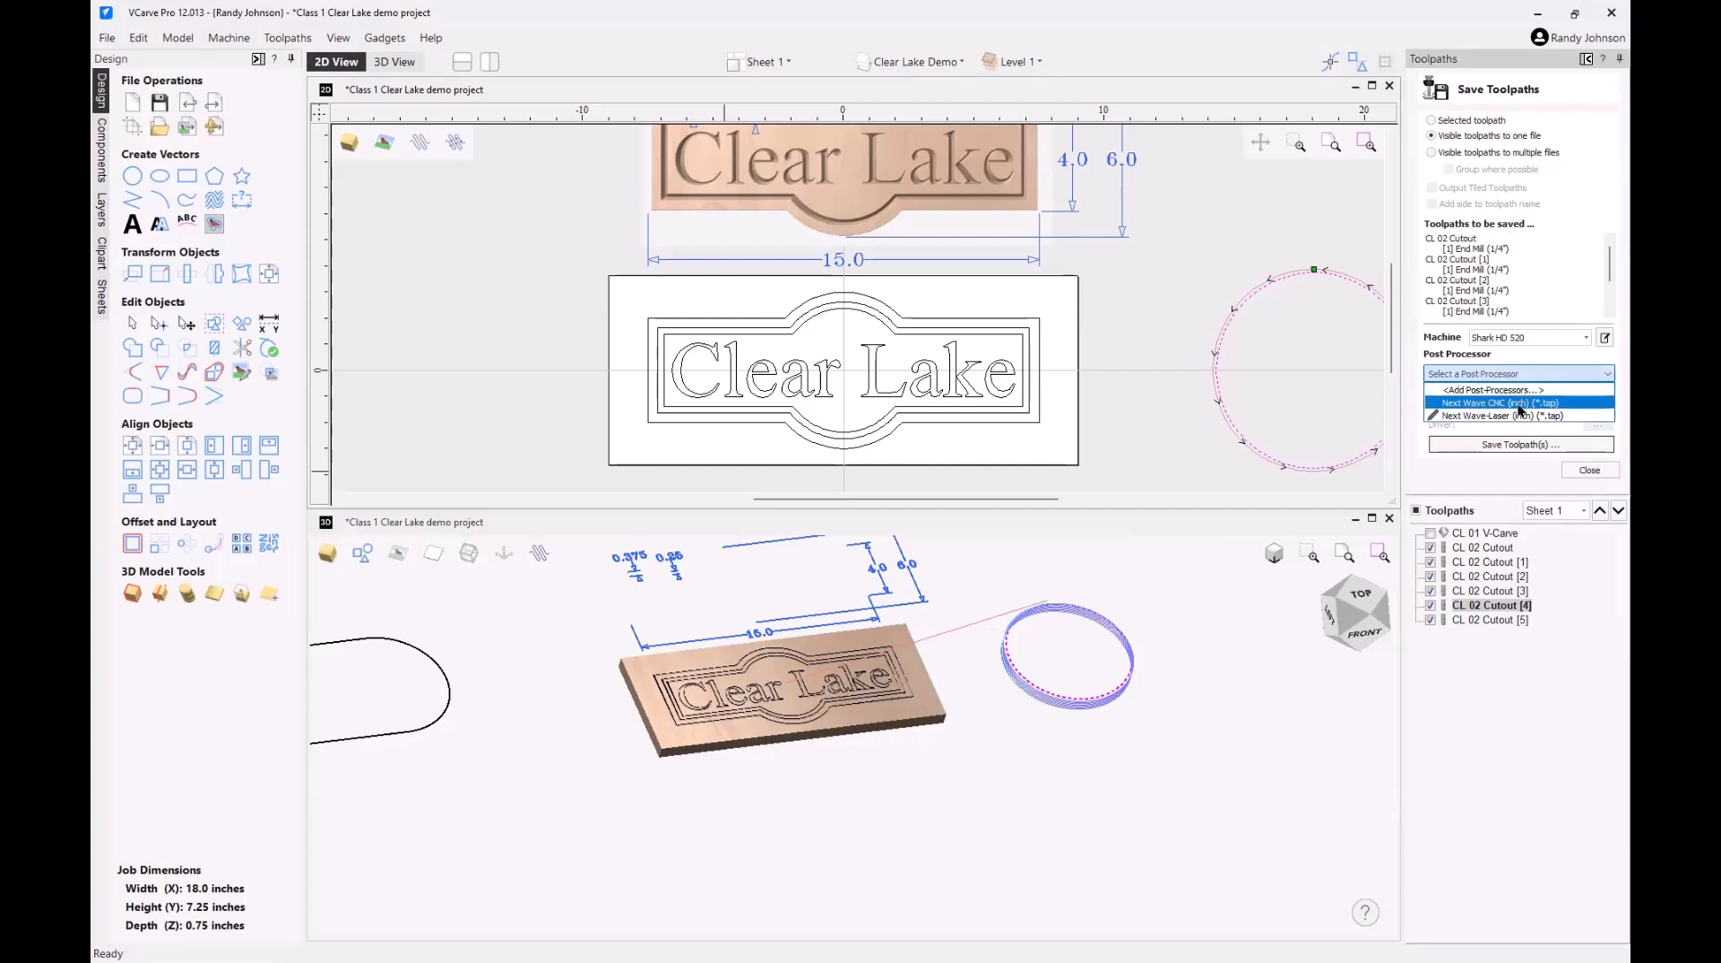
pyautogui.click(1519, 404)
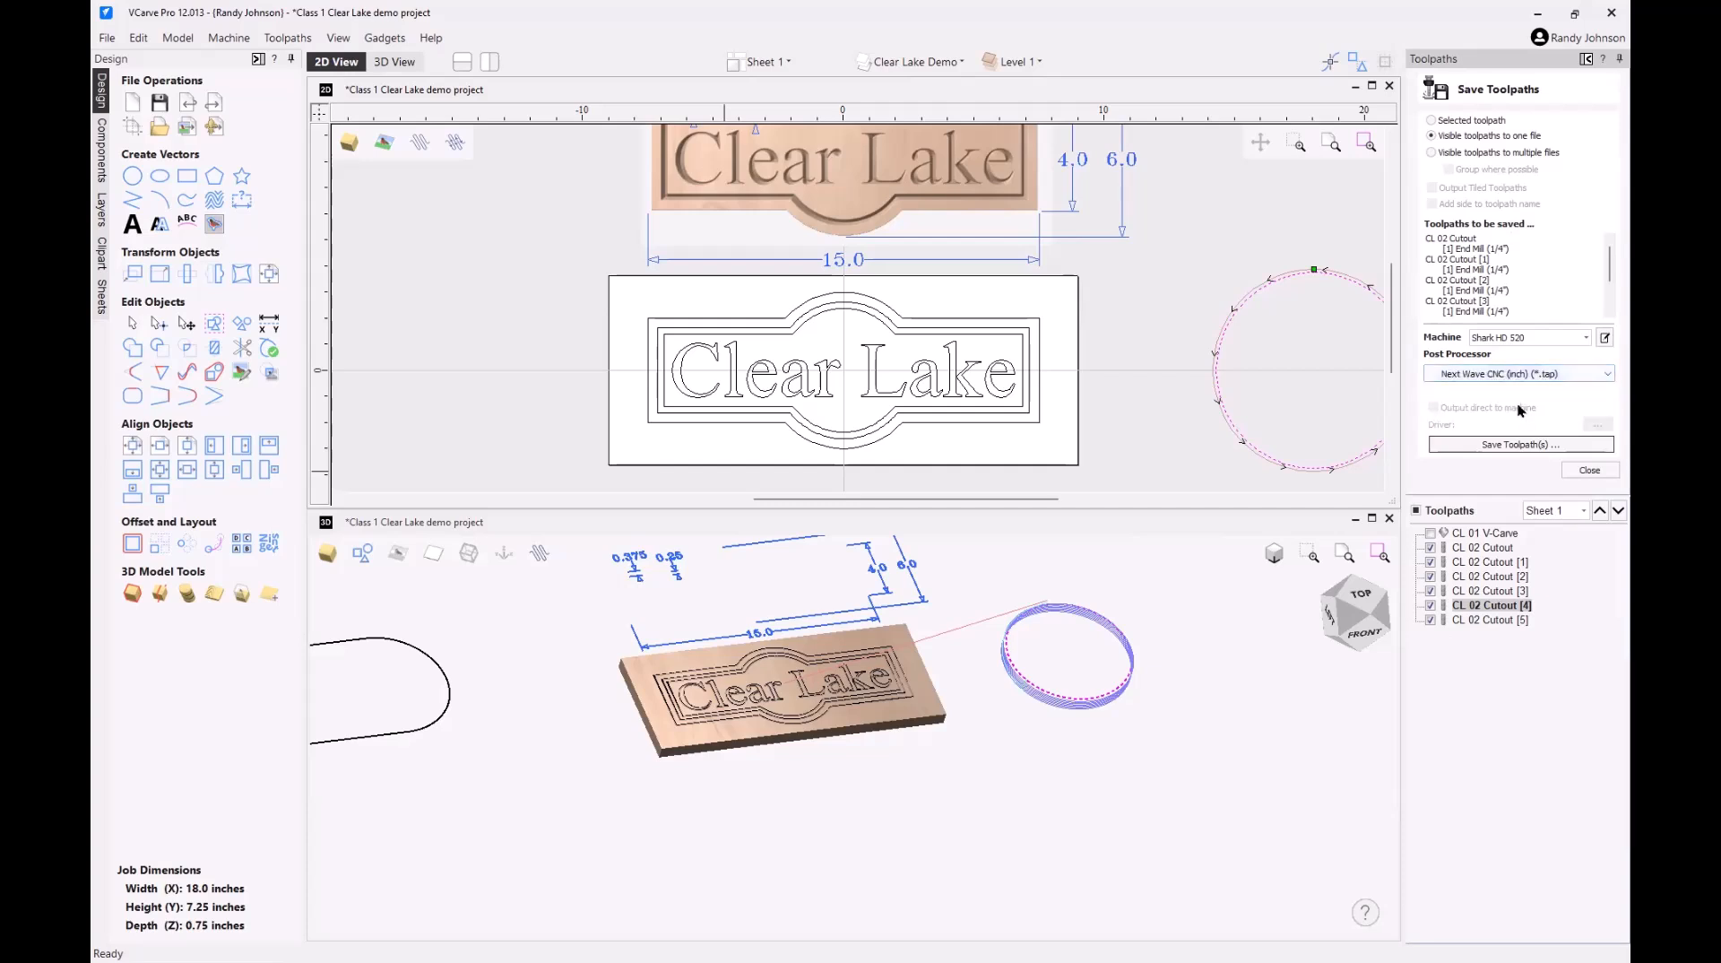